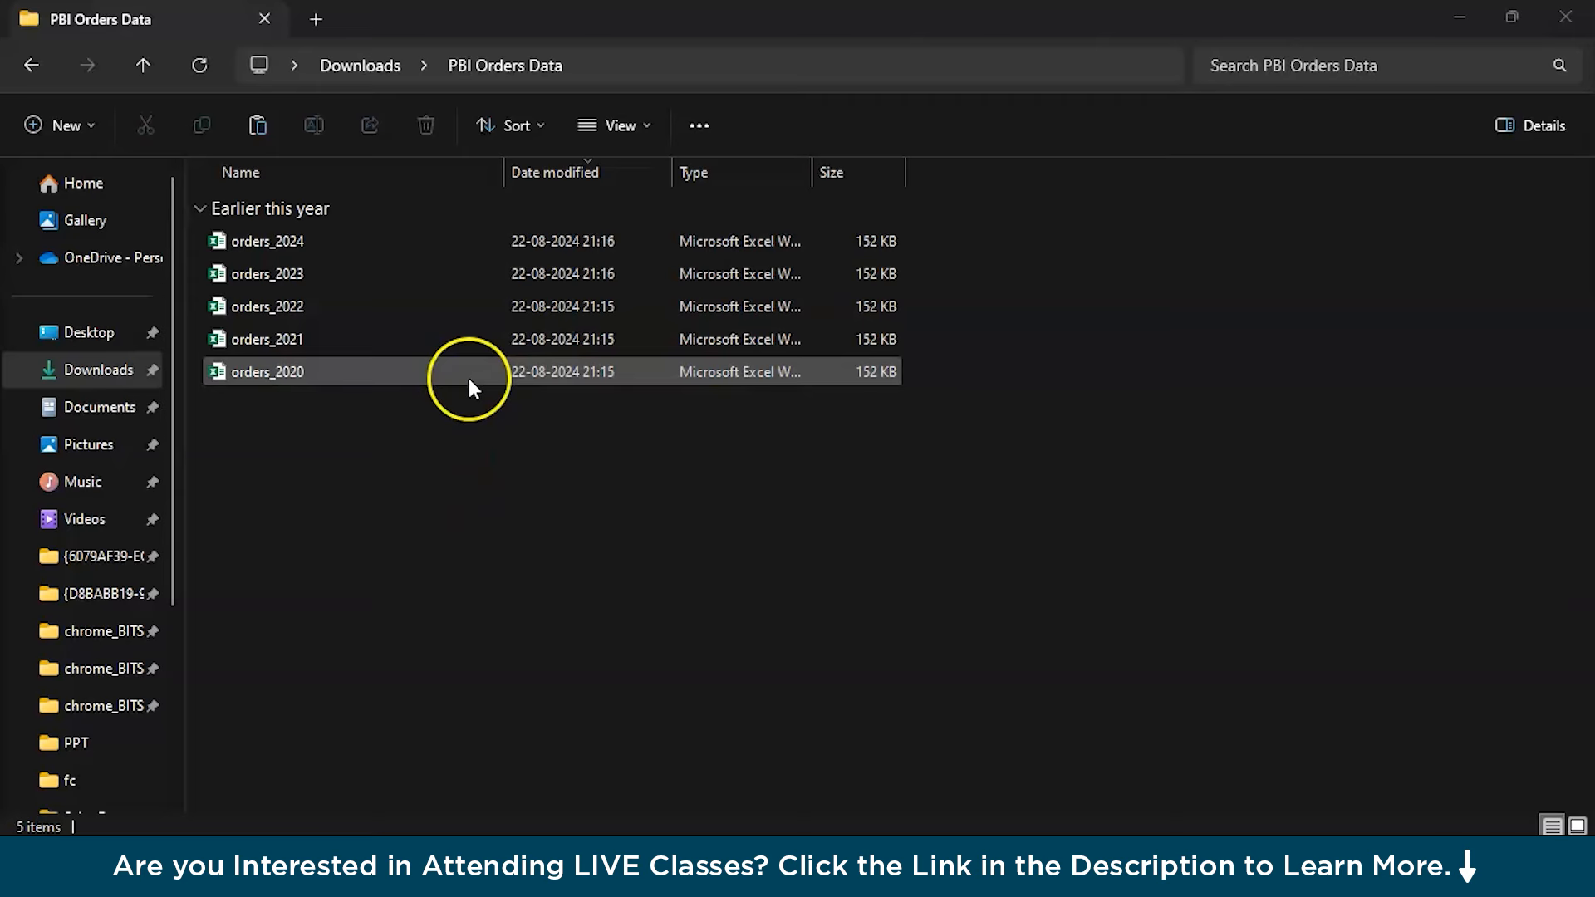
Open the orders_2020 workbook in Excel, enable editing, and autofit the Order Date, Delivery Date and customer columns
double_click(467, 375)
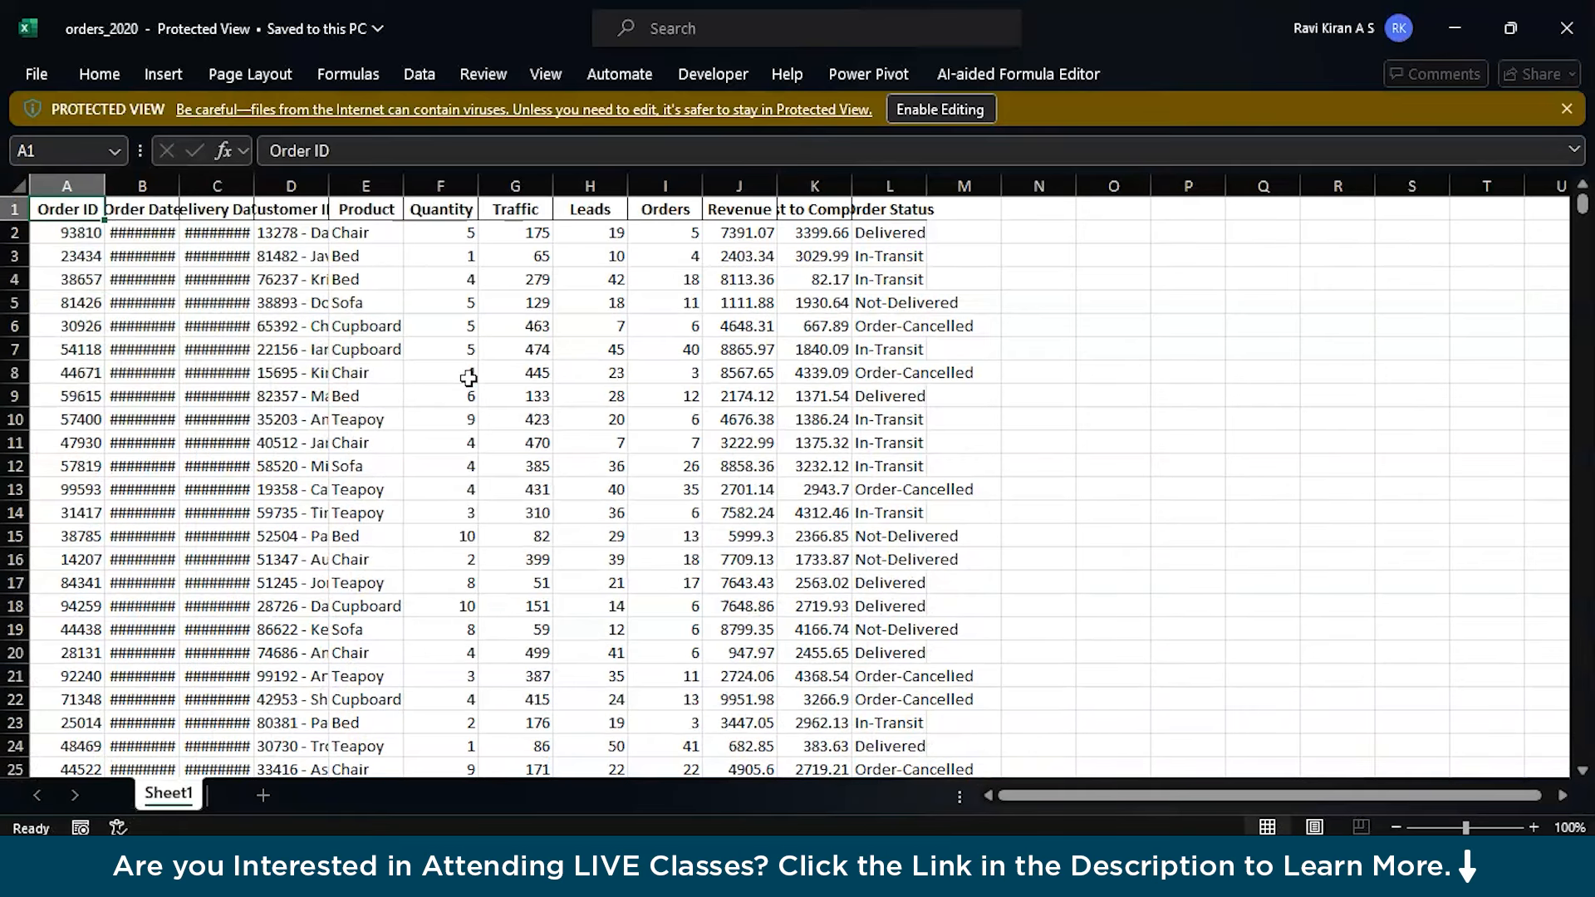
click(922, 109)
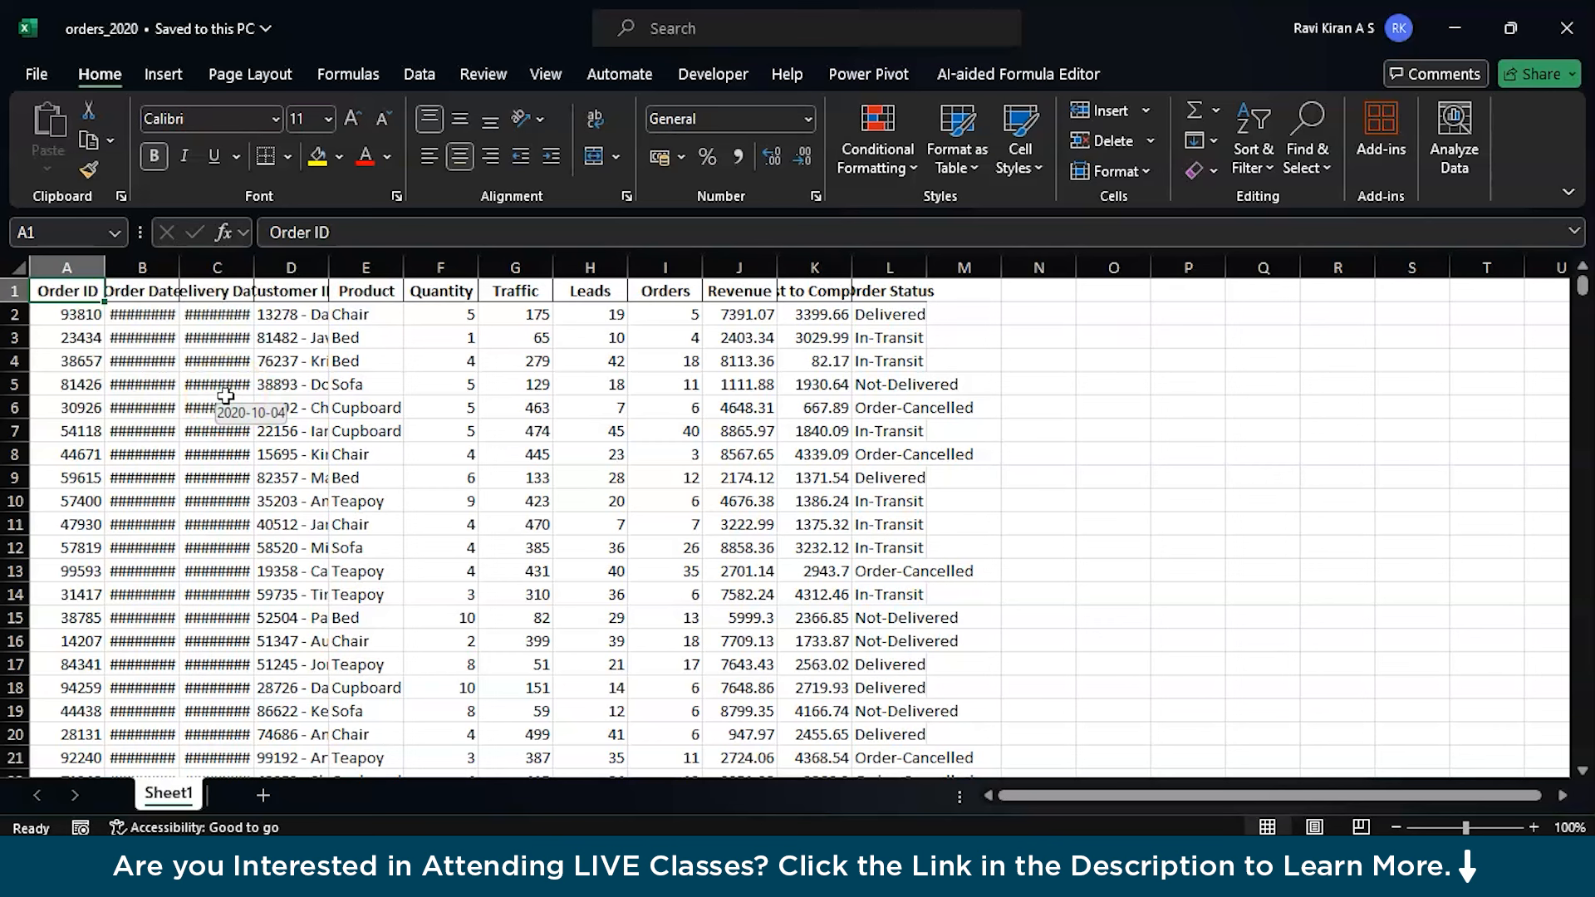
double_click(178, 266)
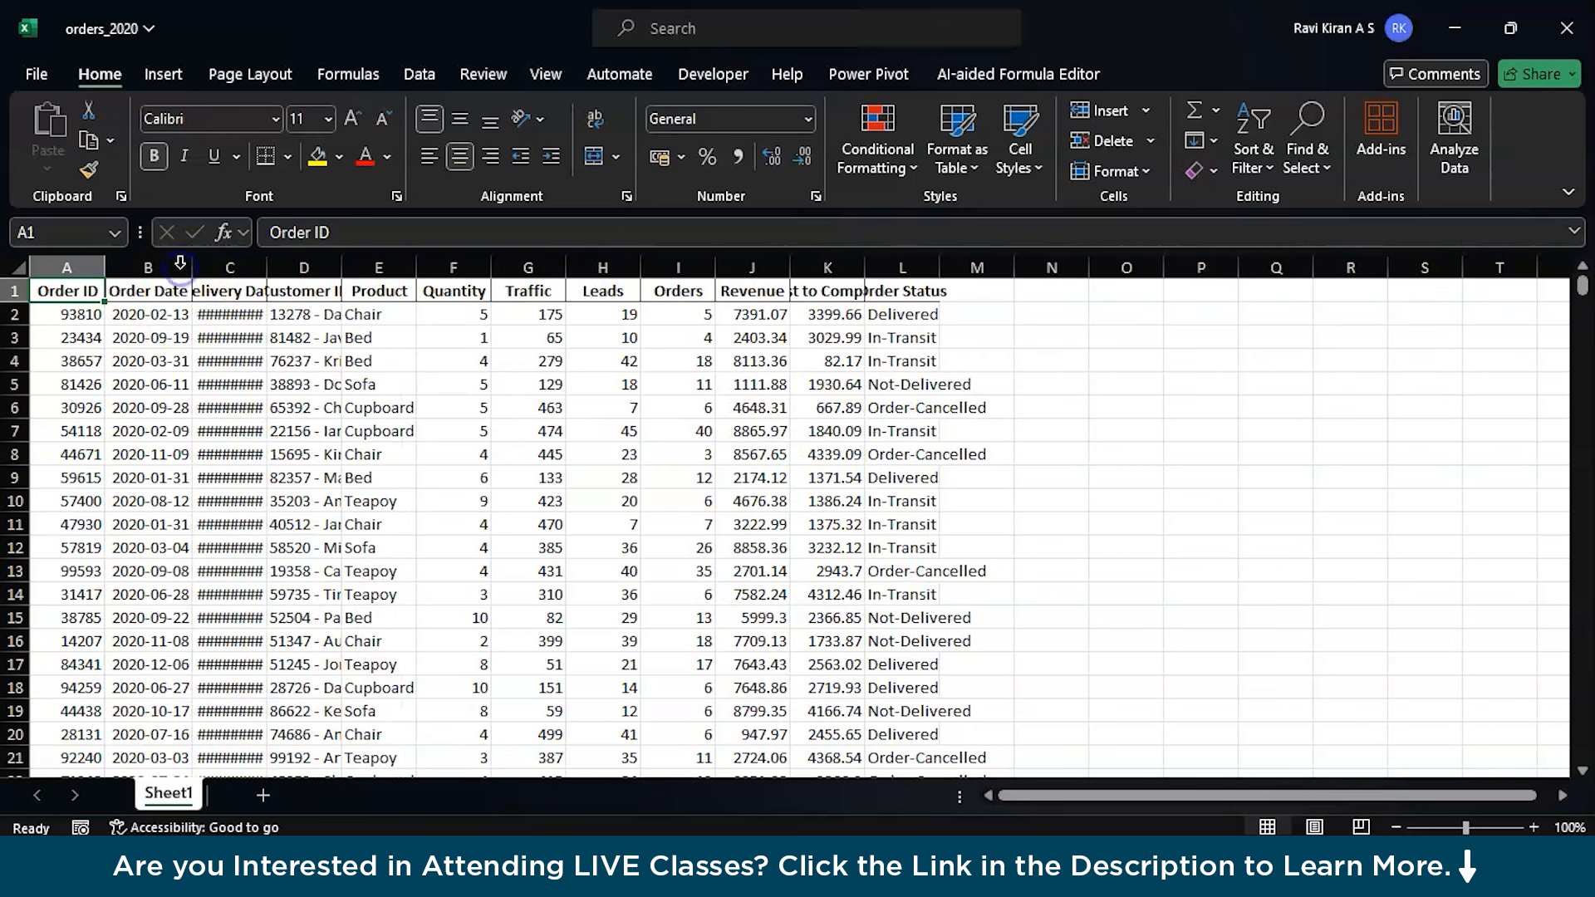
double_click(266, 267)
double_click(376, 267)
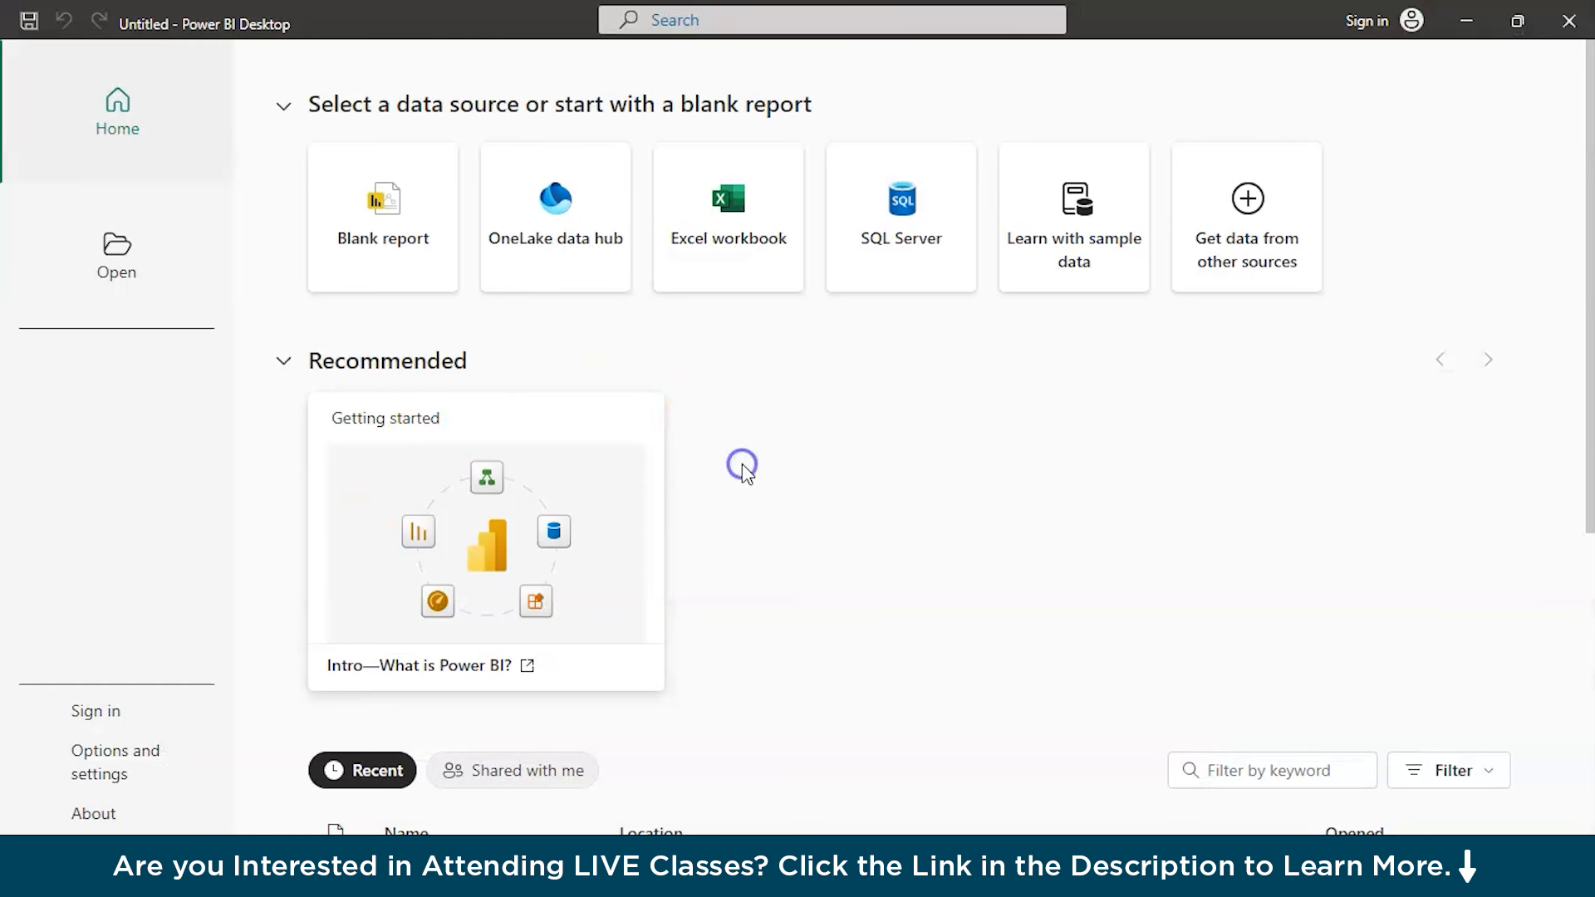
Switch to Power BI Desktop, start a blank report, and set the PBI Dashboard image from Downloads as its canvas background
click(412, 265)
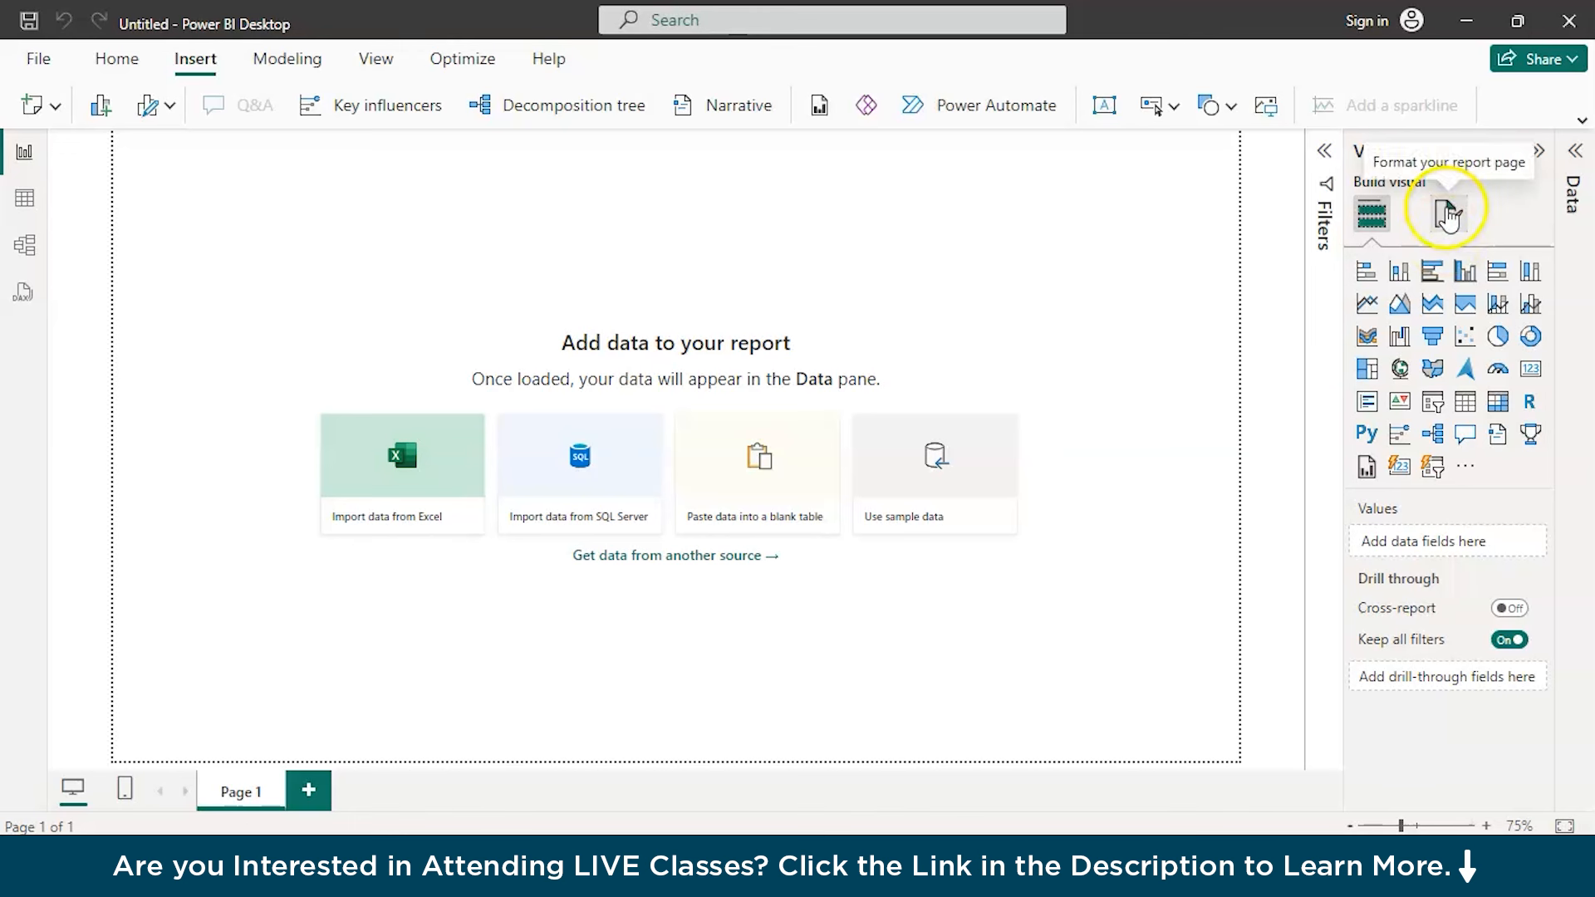
click(1446, 213)
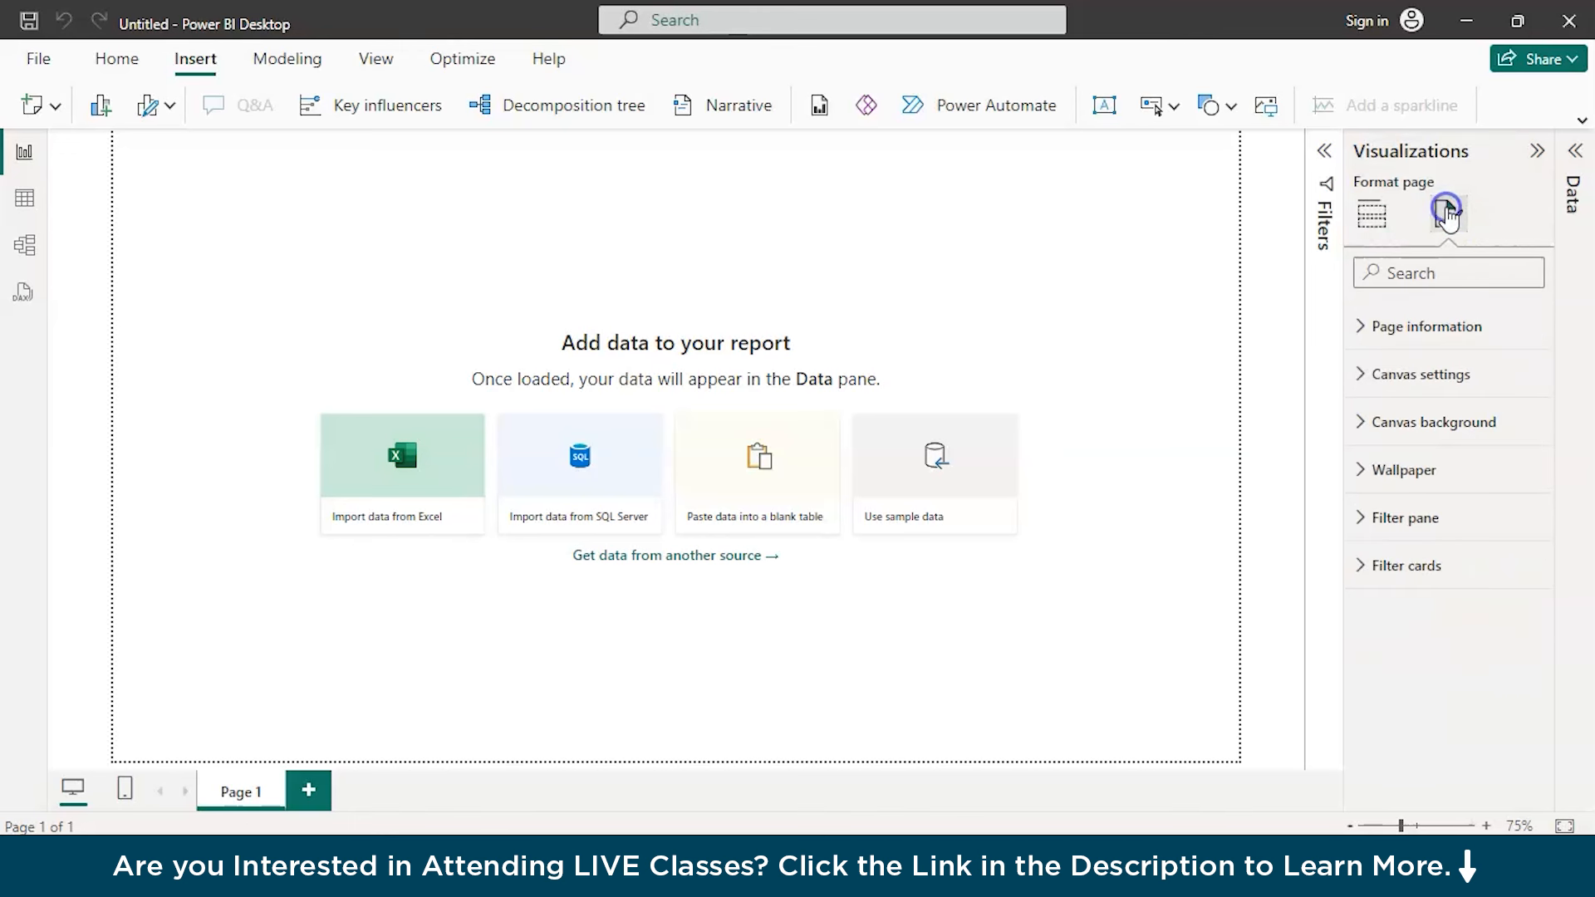
click(1363, 425)
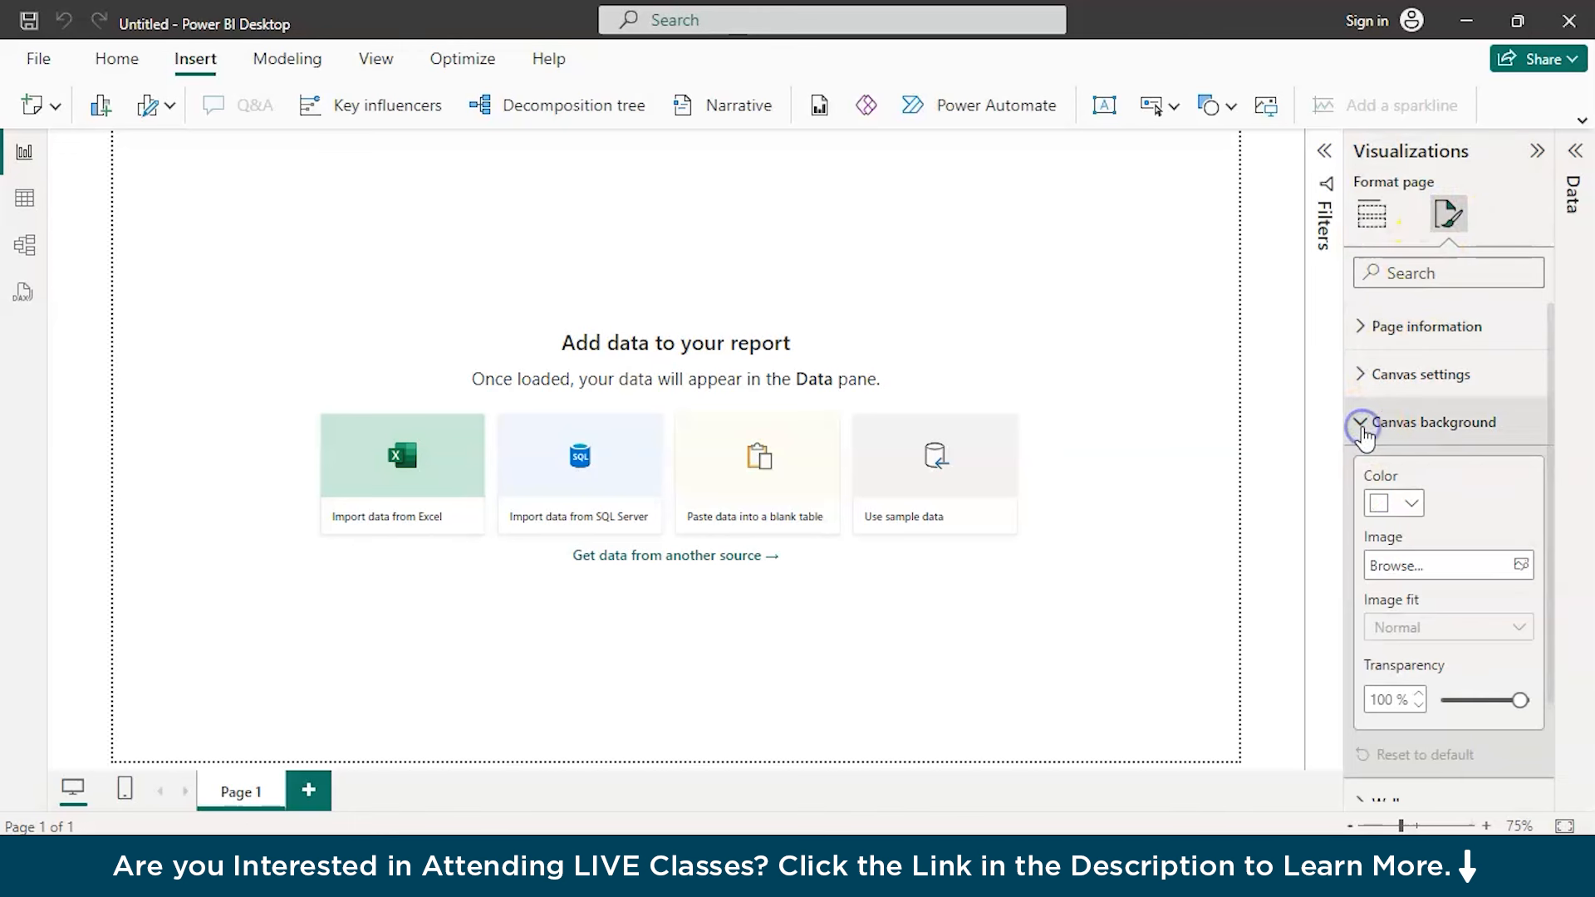
click(1396, 566)
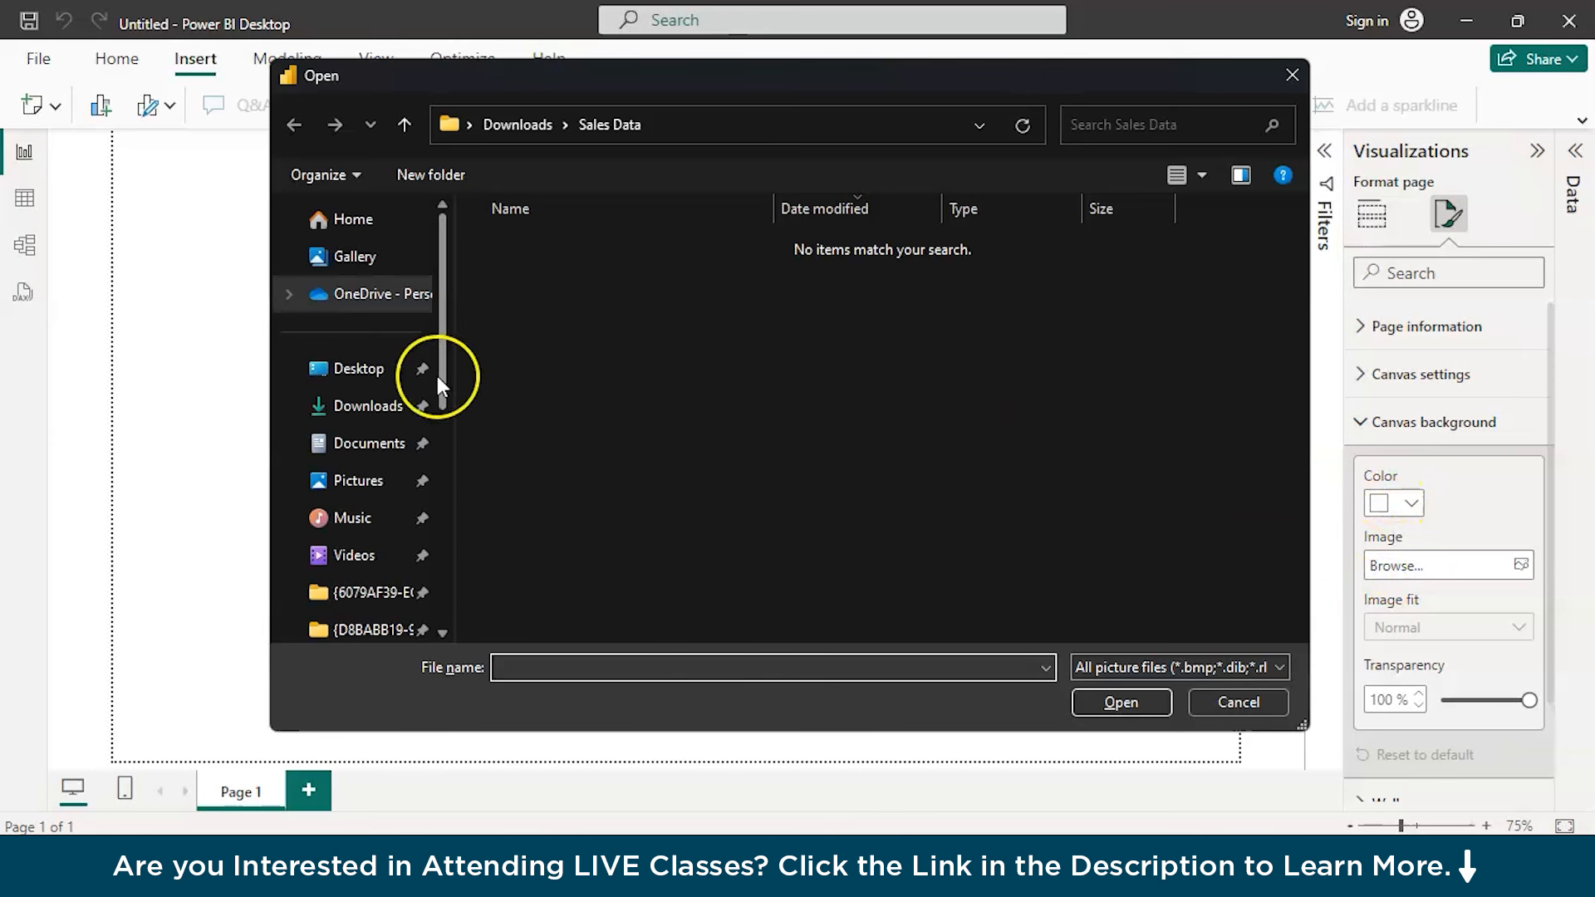
click(390, 407)
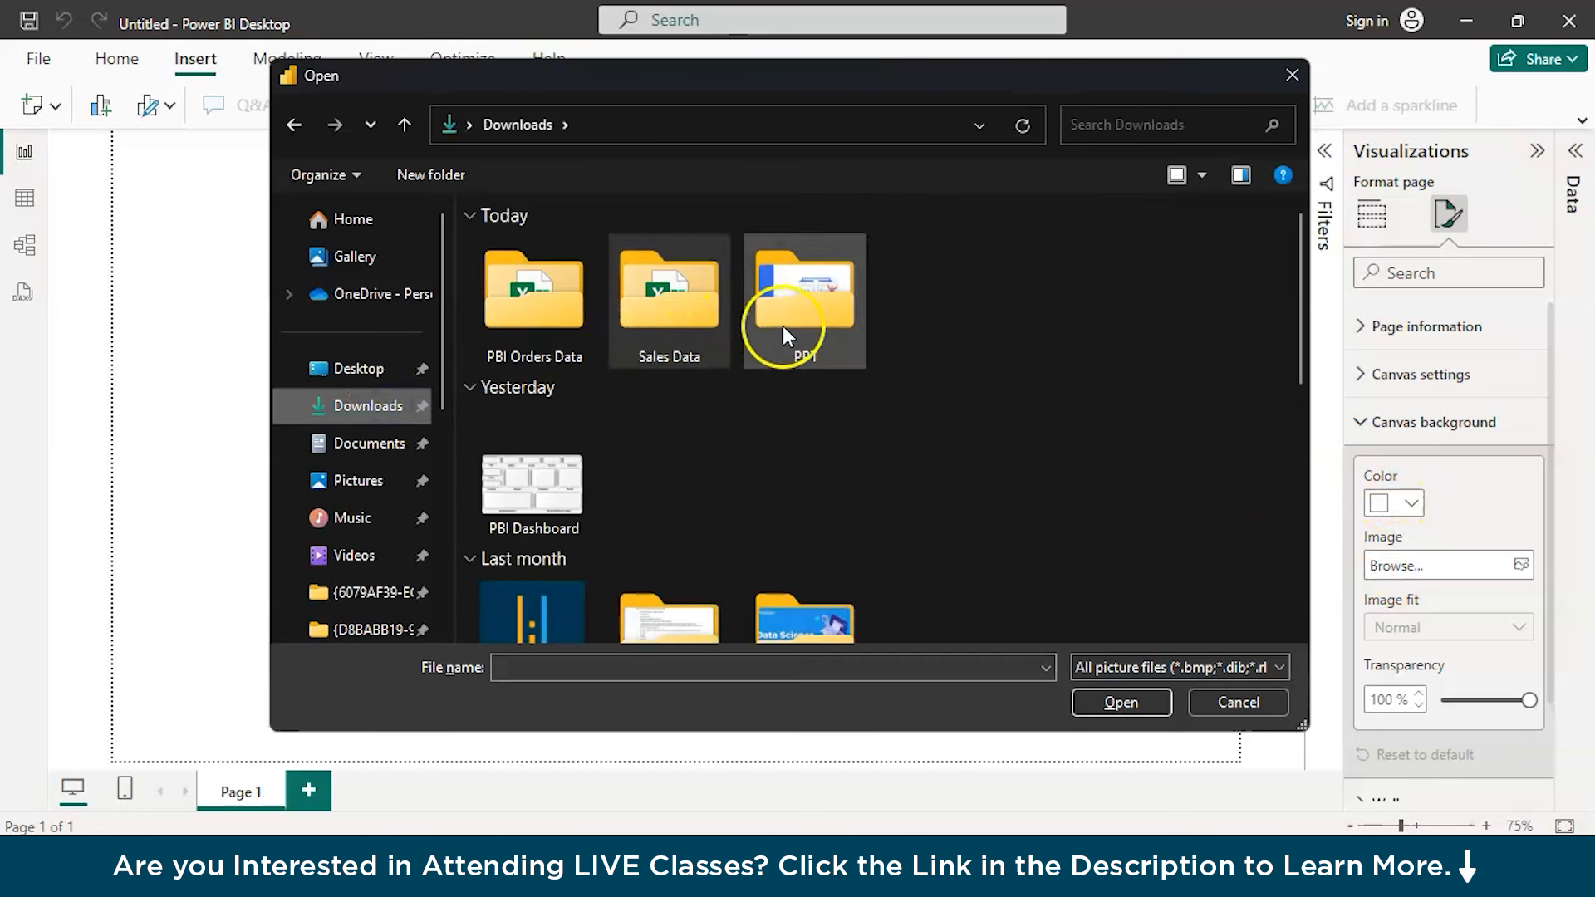
click(541, 451)
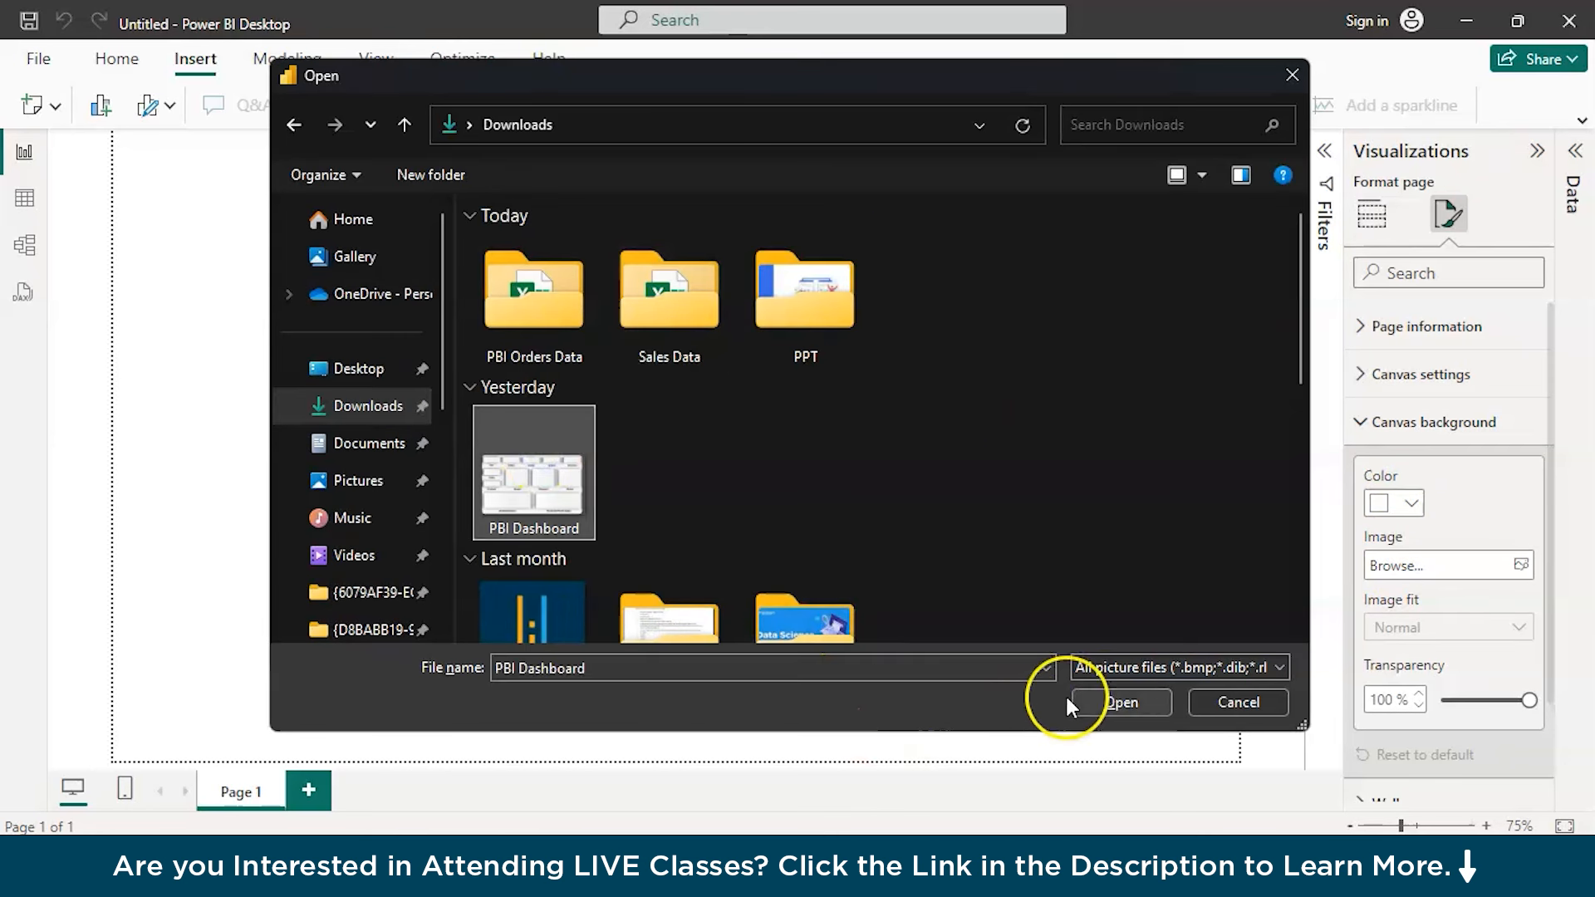
click(1106, 697)
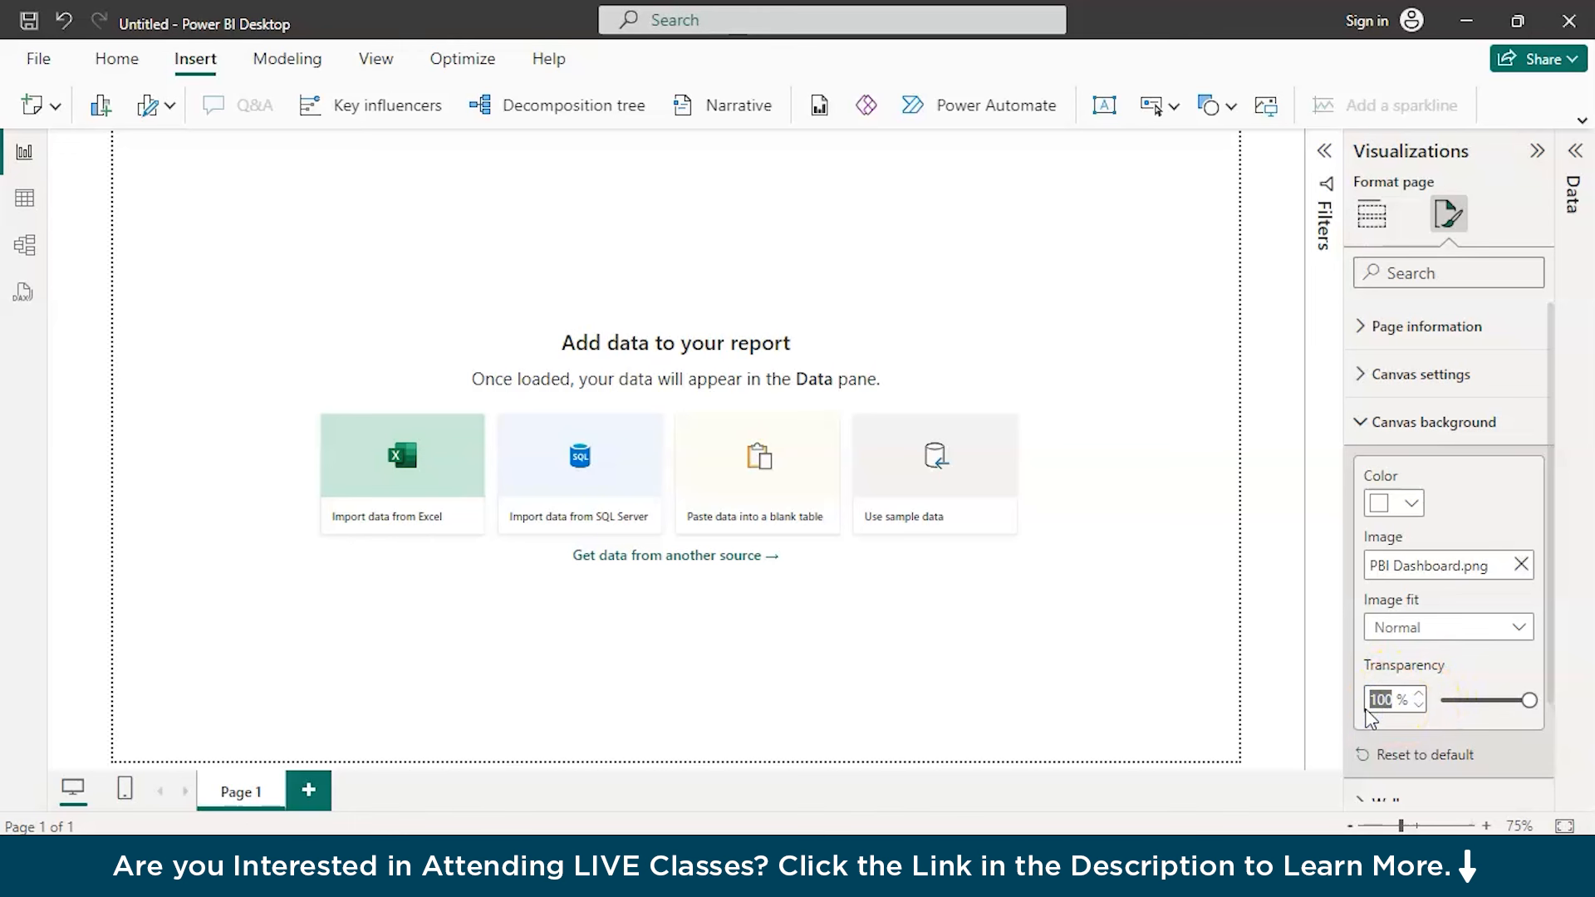
Set the canvas background's transparency to 0% and its image fit to Fit
click(1383, 727)
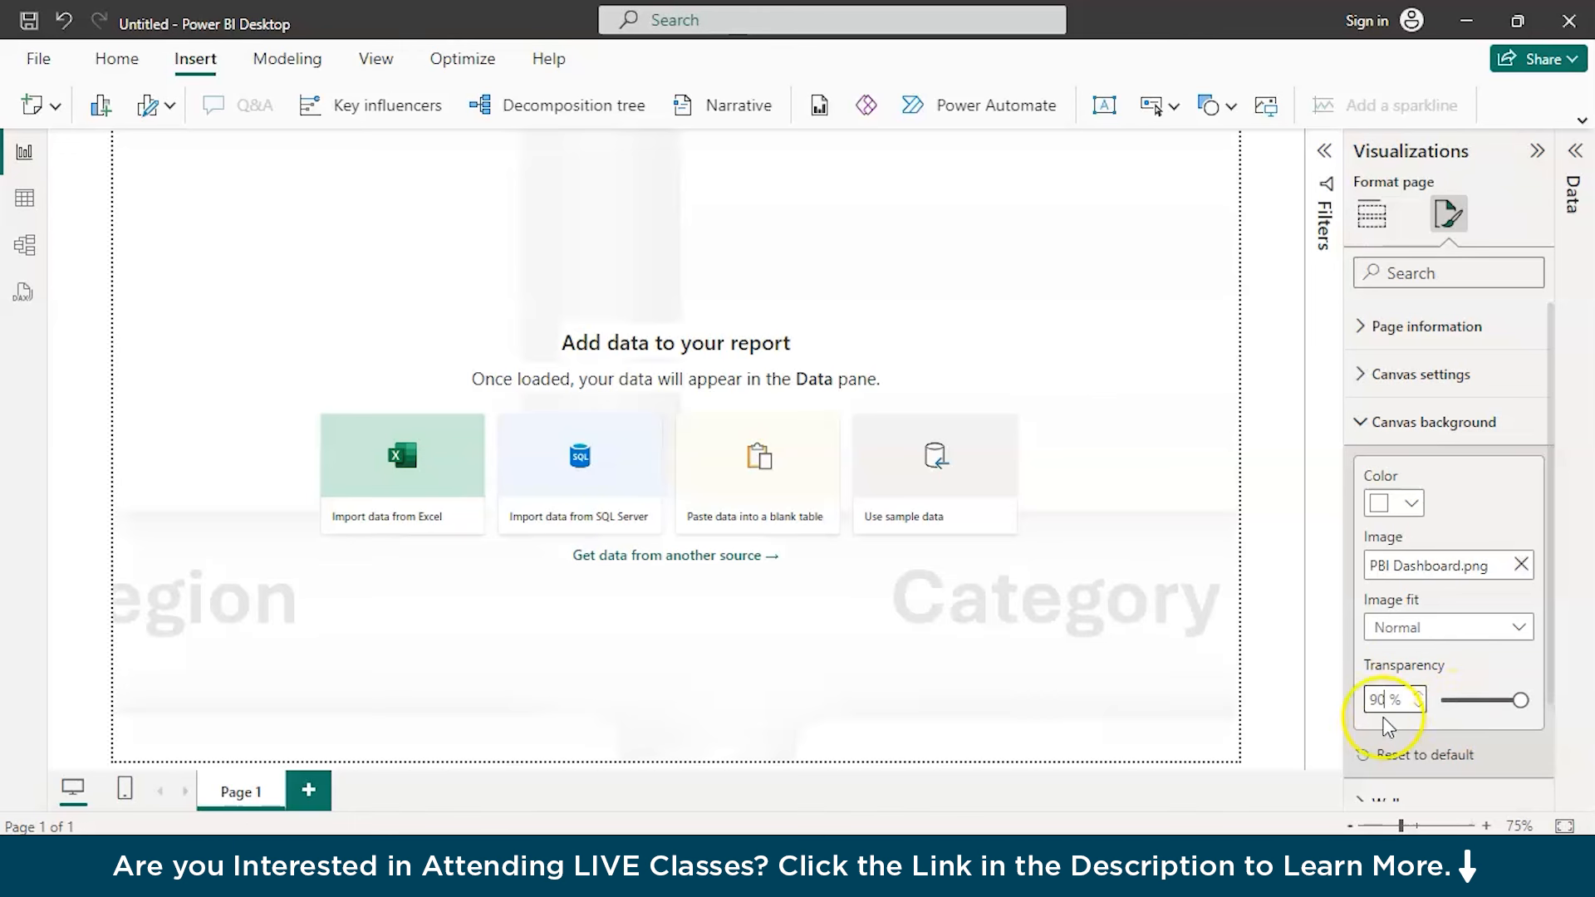
drag(1521, 700, 1441, 702)
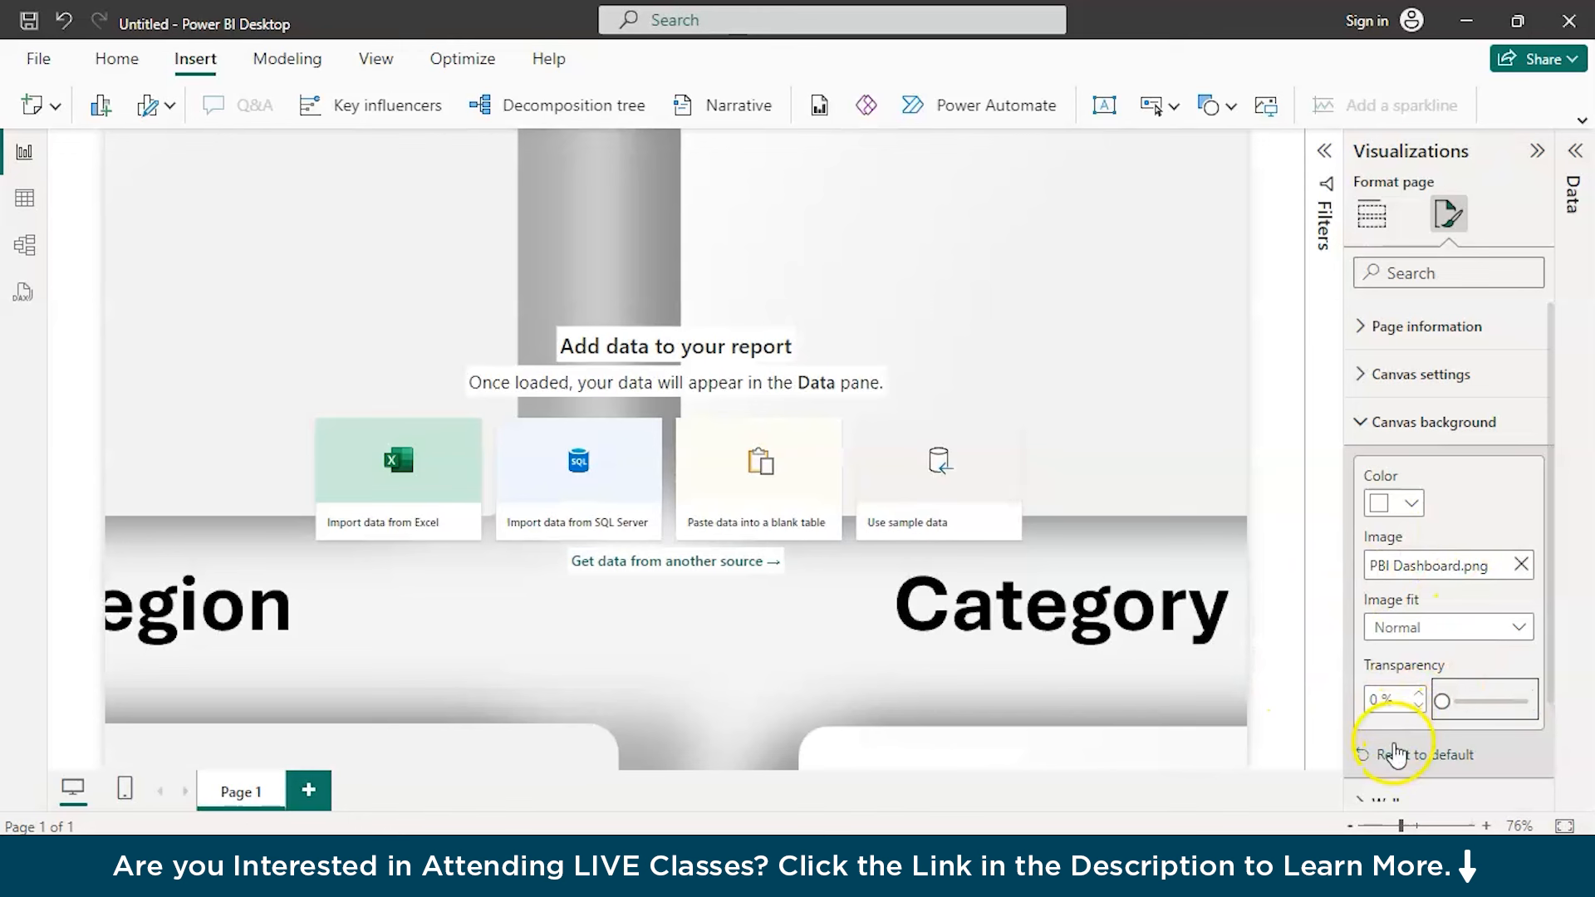
scroll(1393, 752, down, 1)
click(1459, 565)
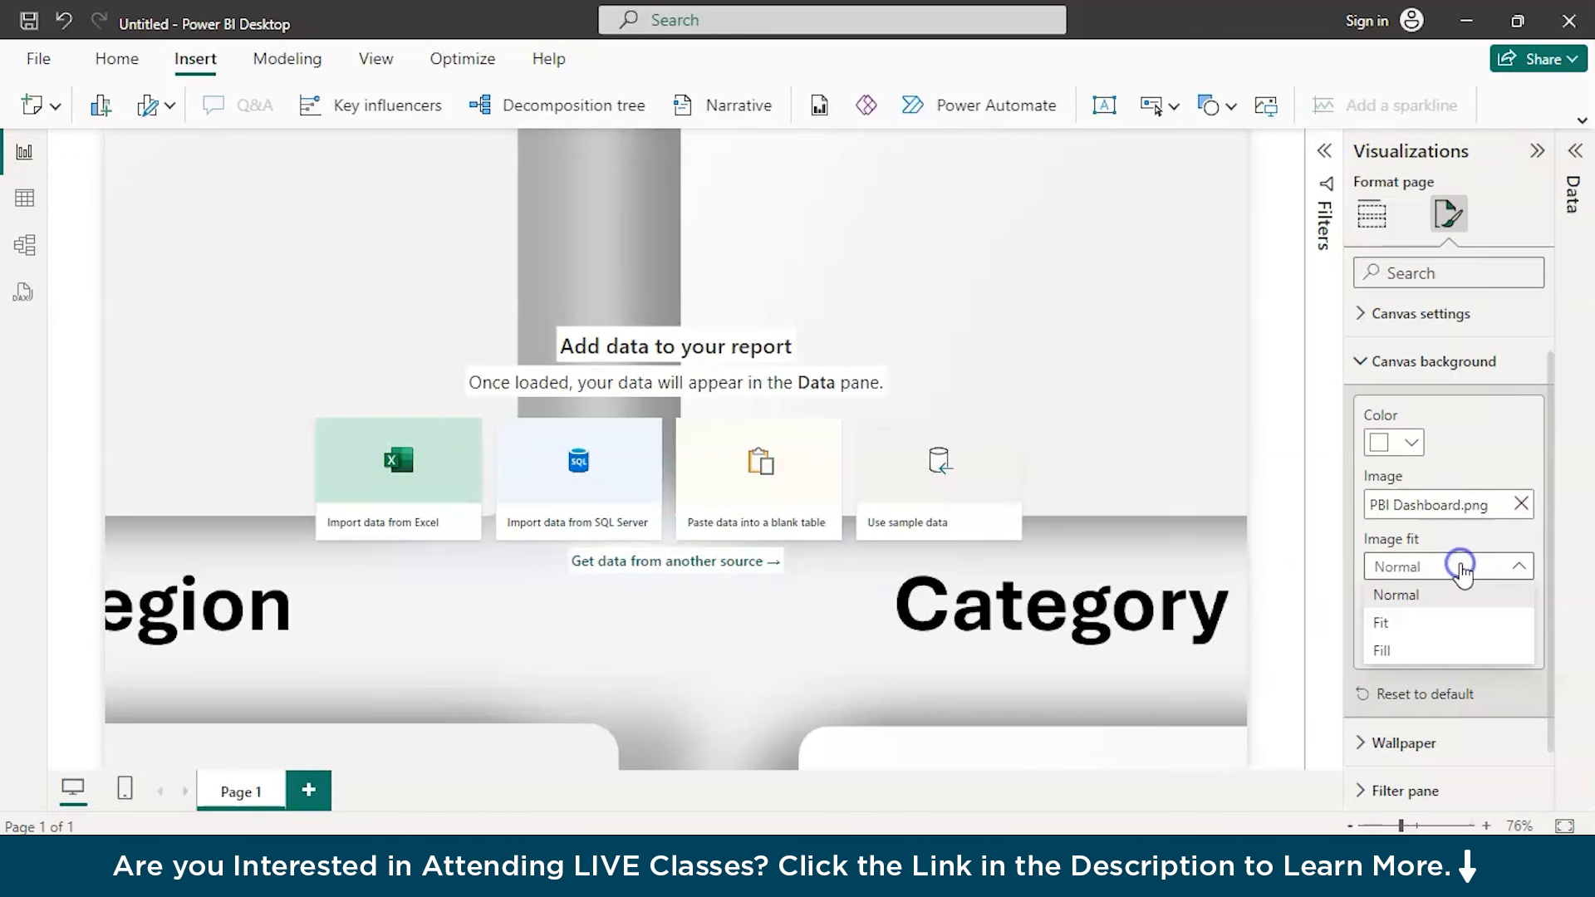
click(1412, 625)
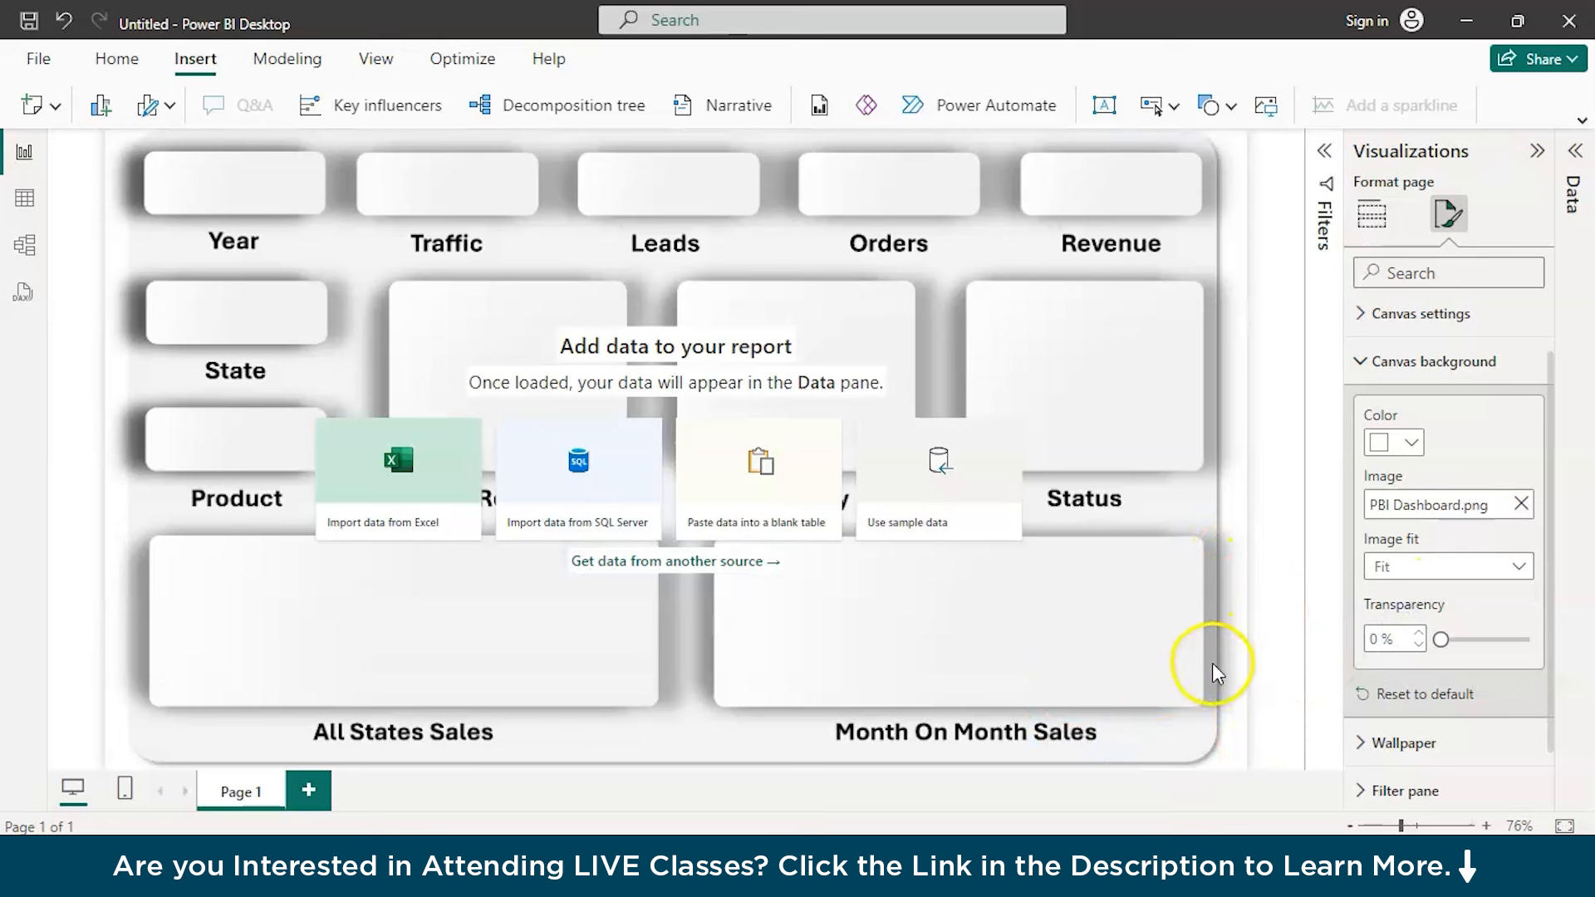
click(367, 468)
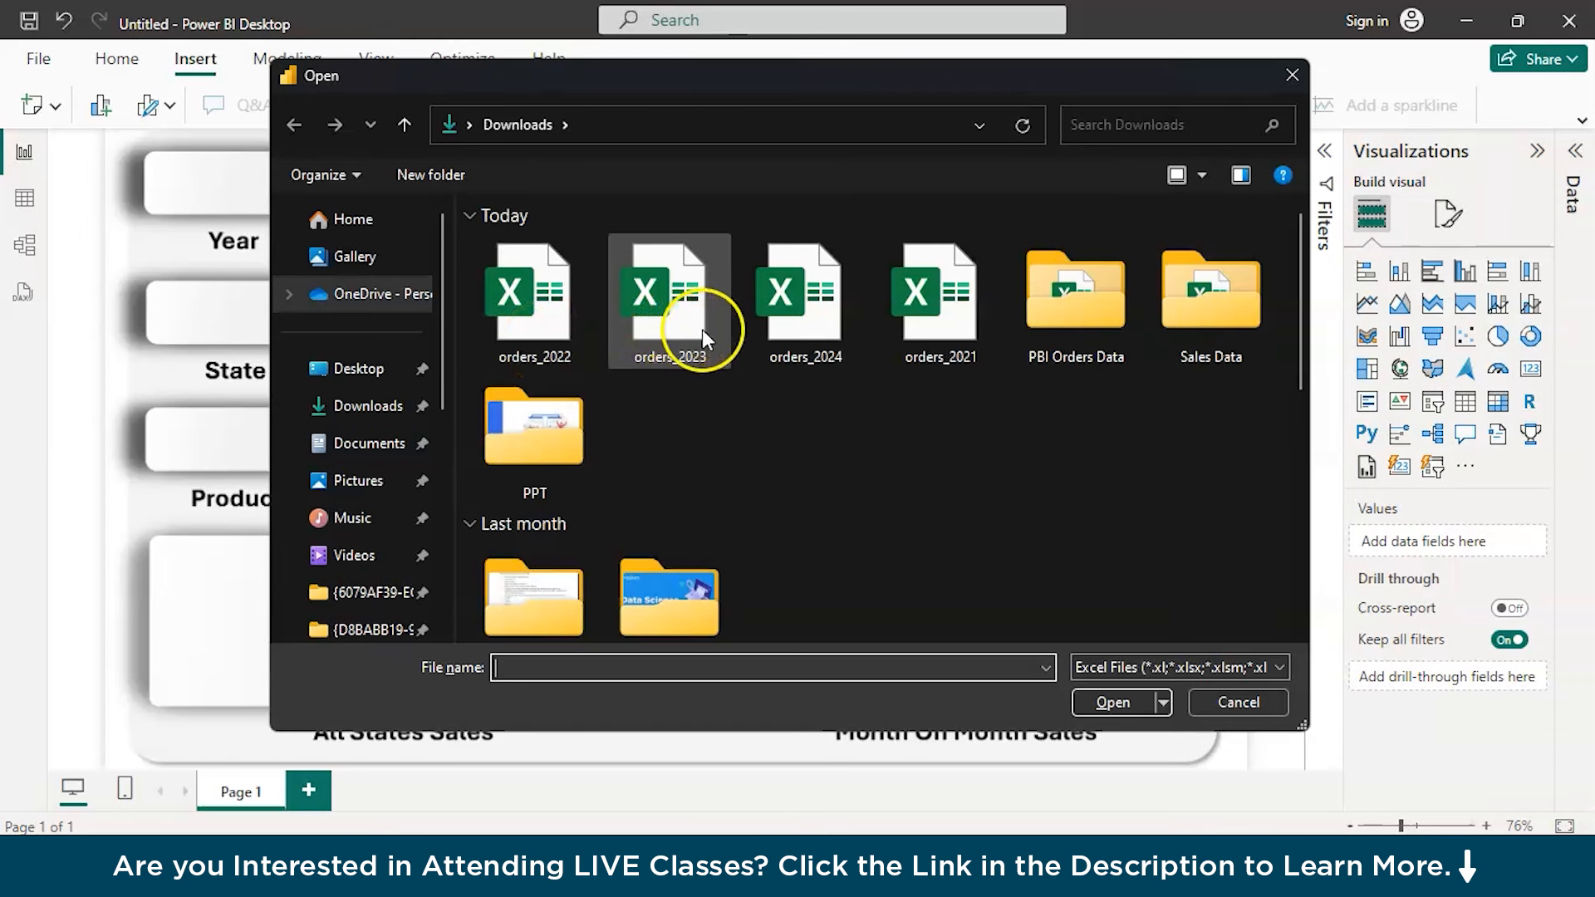
double_click(1093, 320)
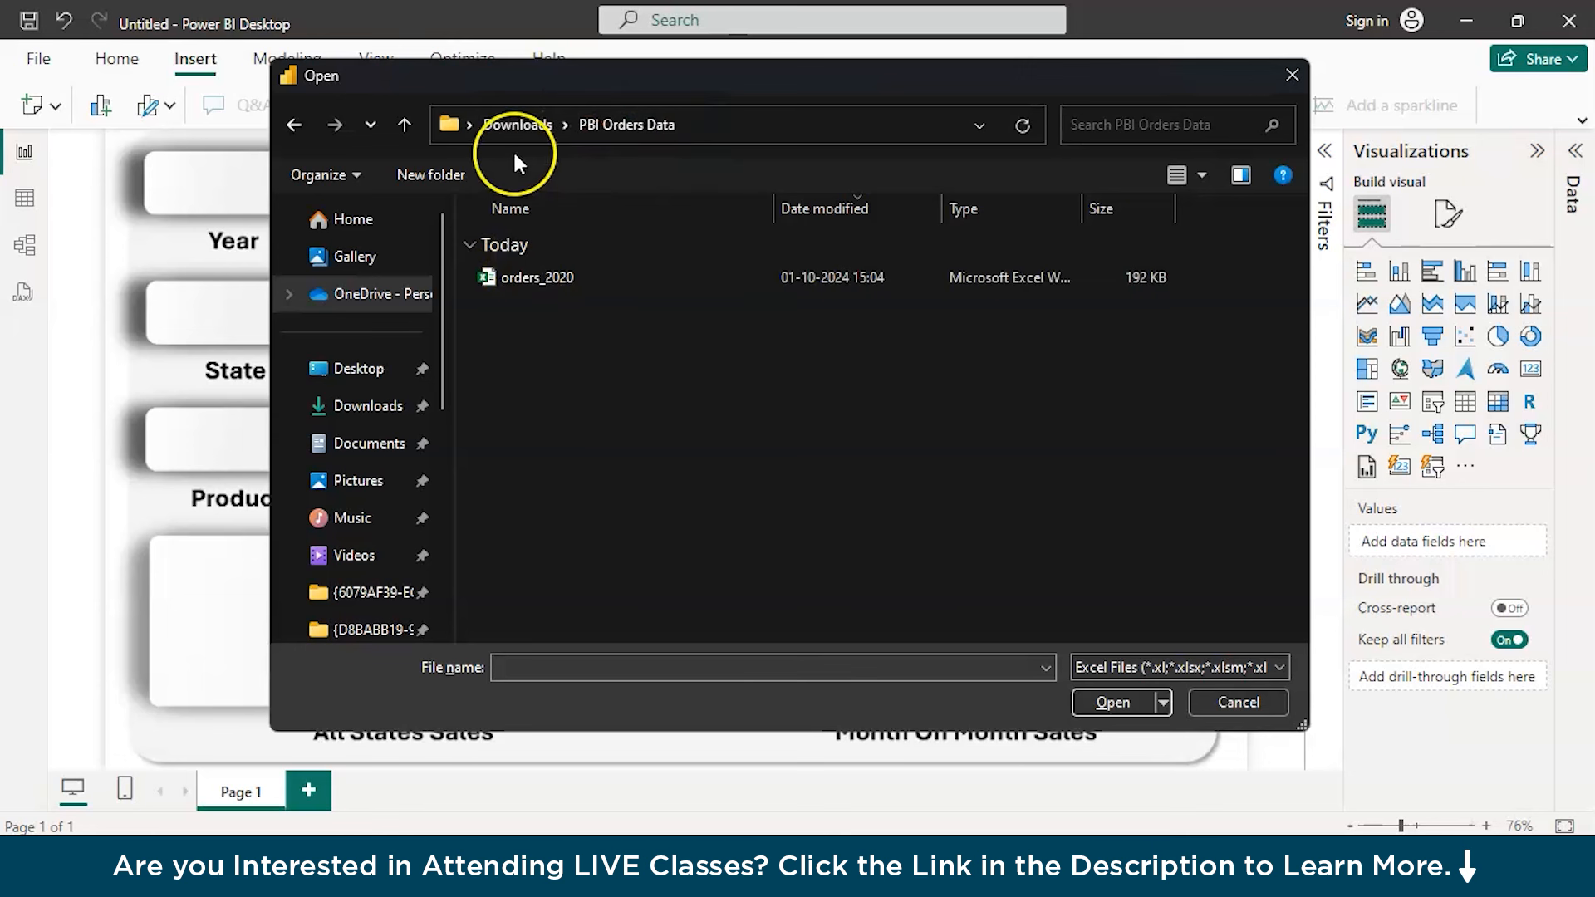
click(527, 127)
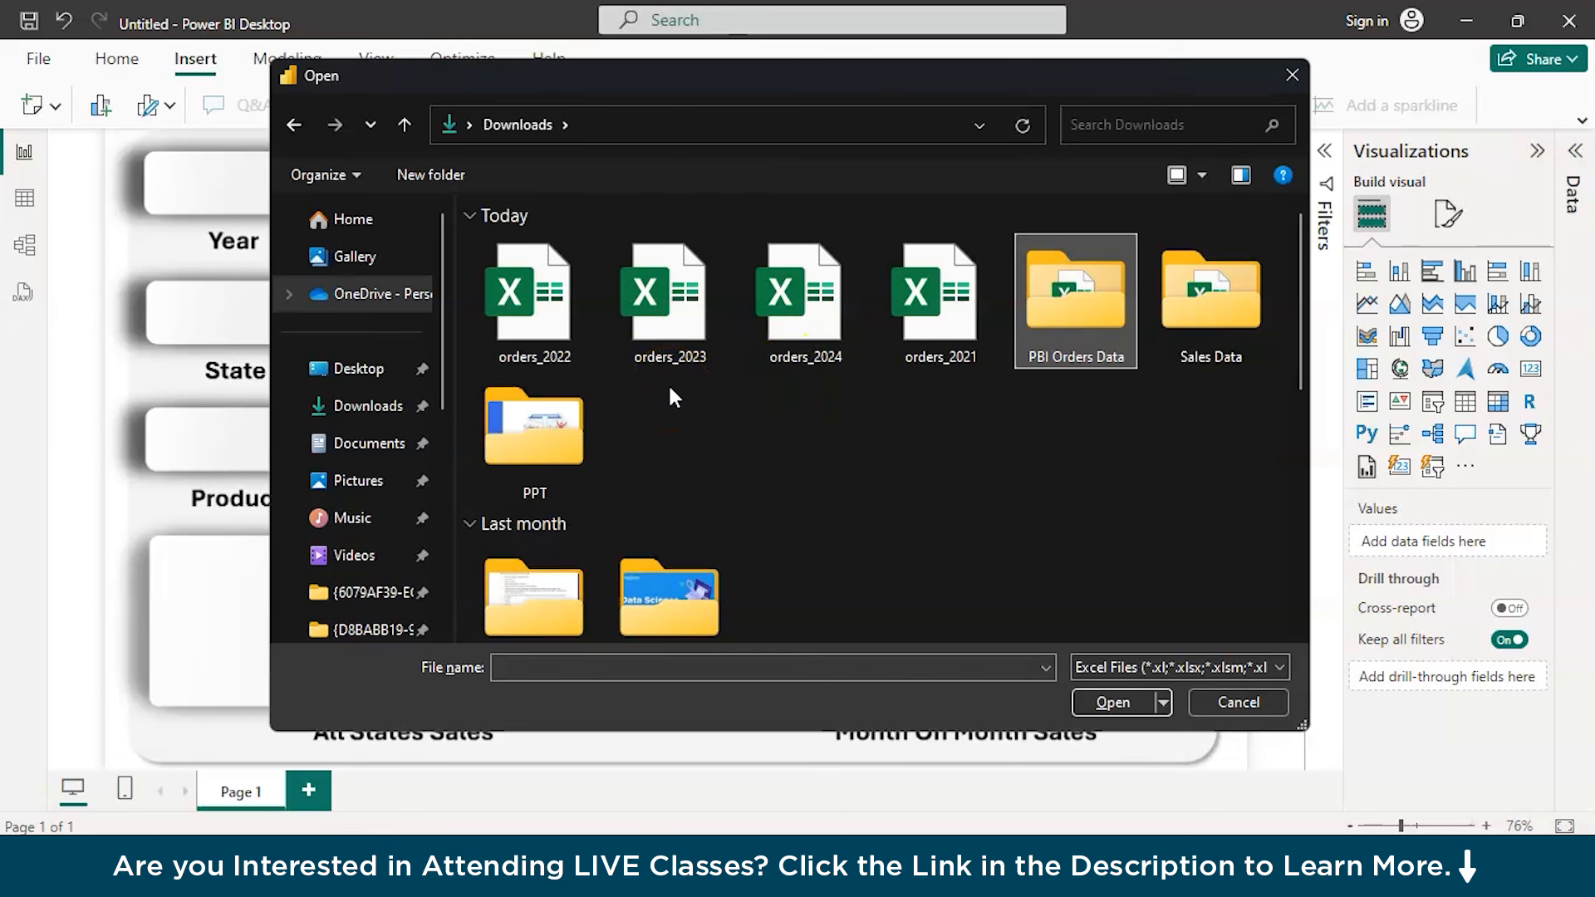
click(1046, 327)
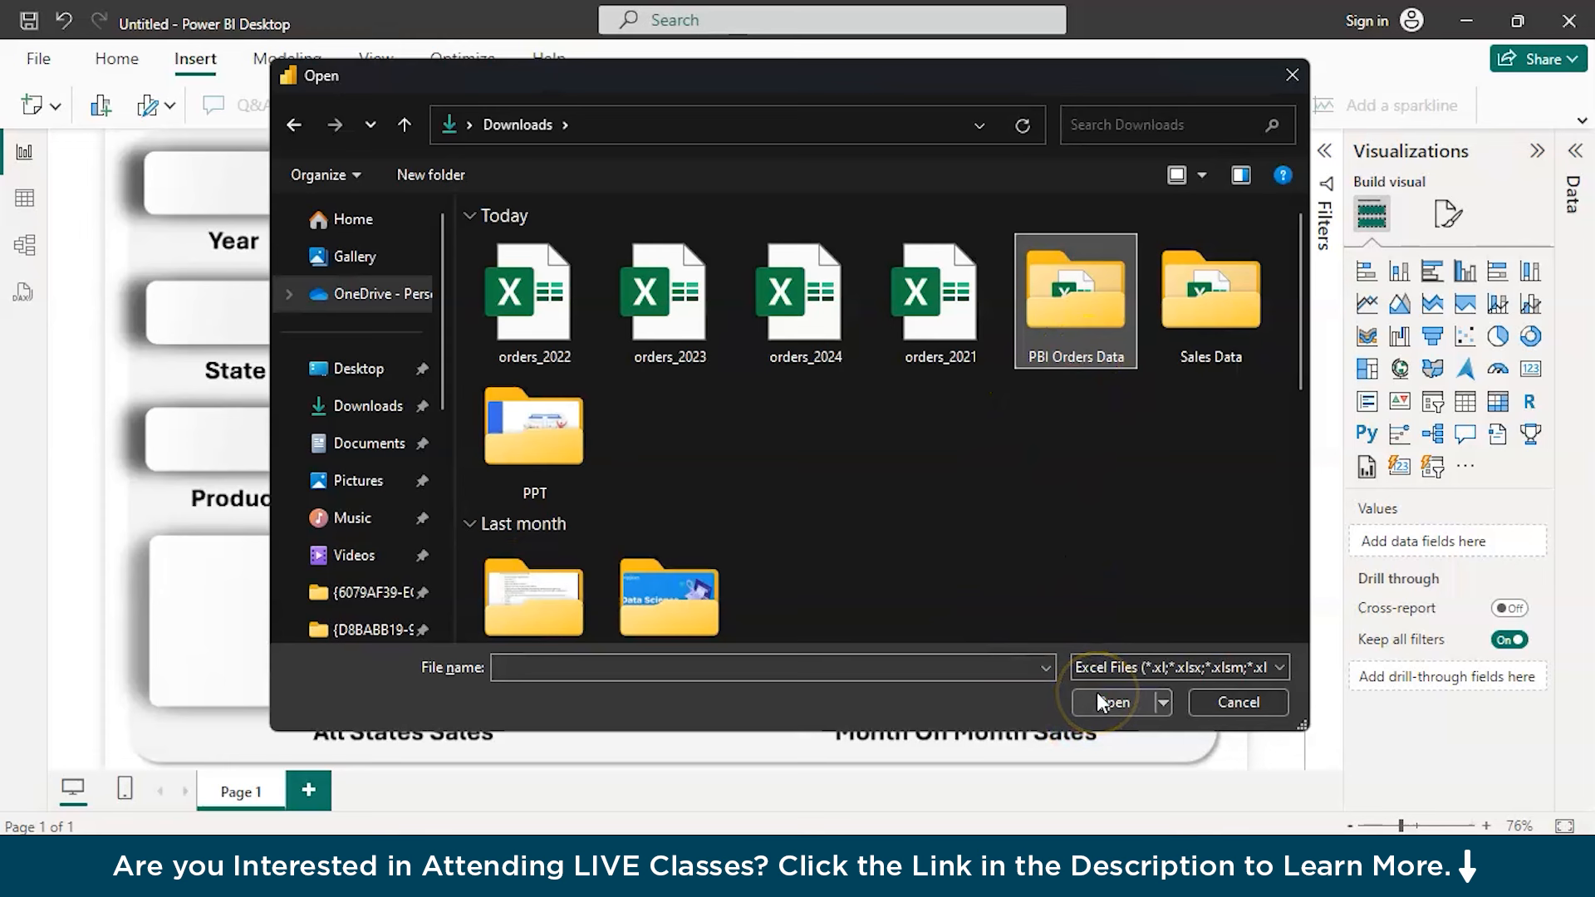
click(132, 371)
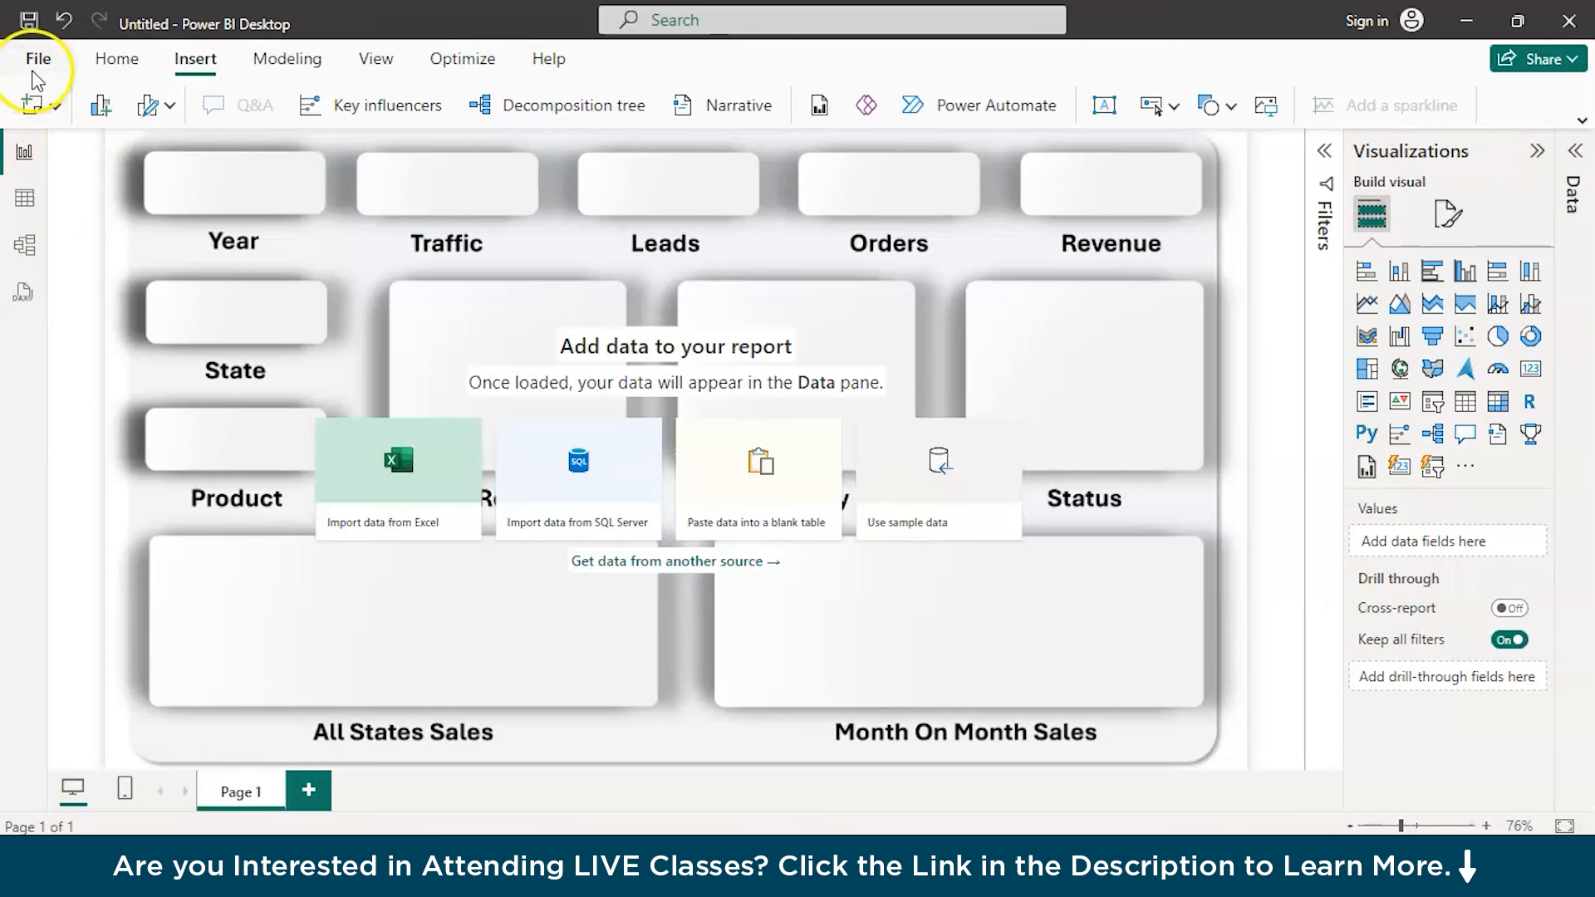
Open the full list of data sources and connect using the Folder source
click(31, 71)
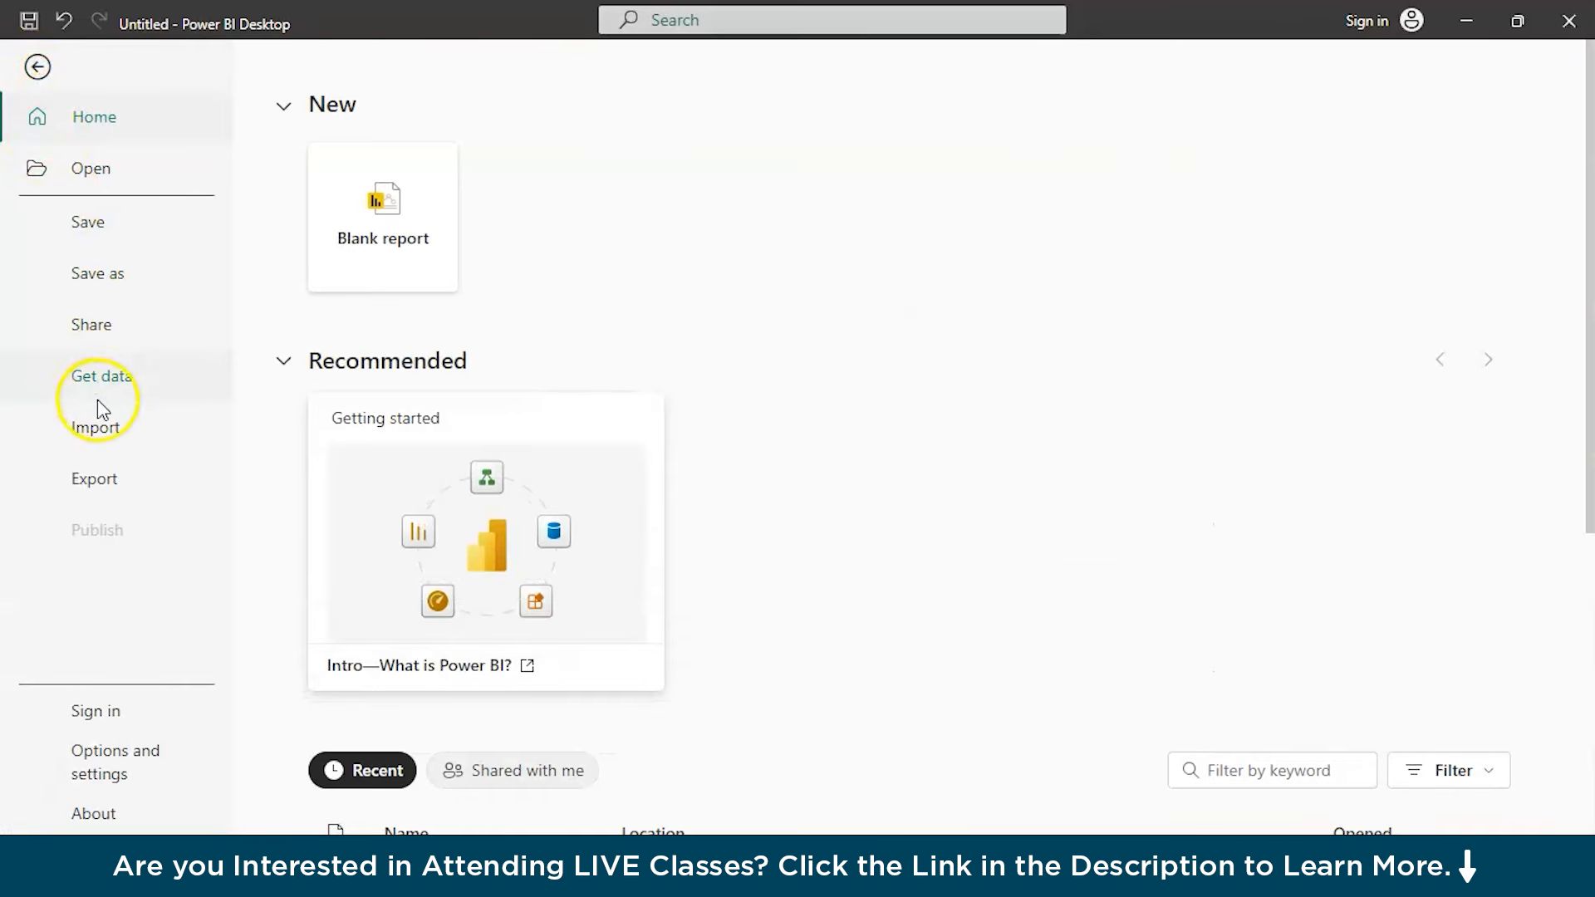
click(95, 426)
click(123, 388)
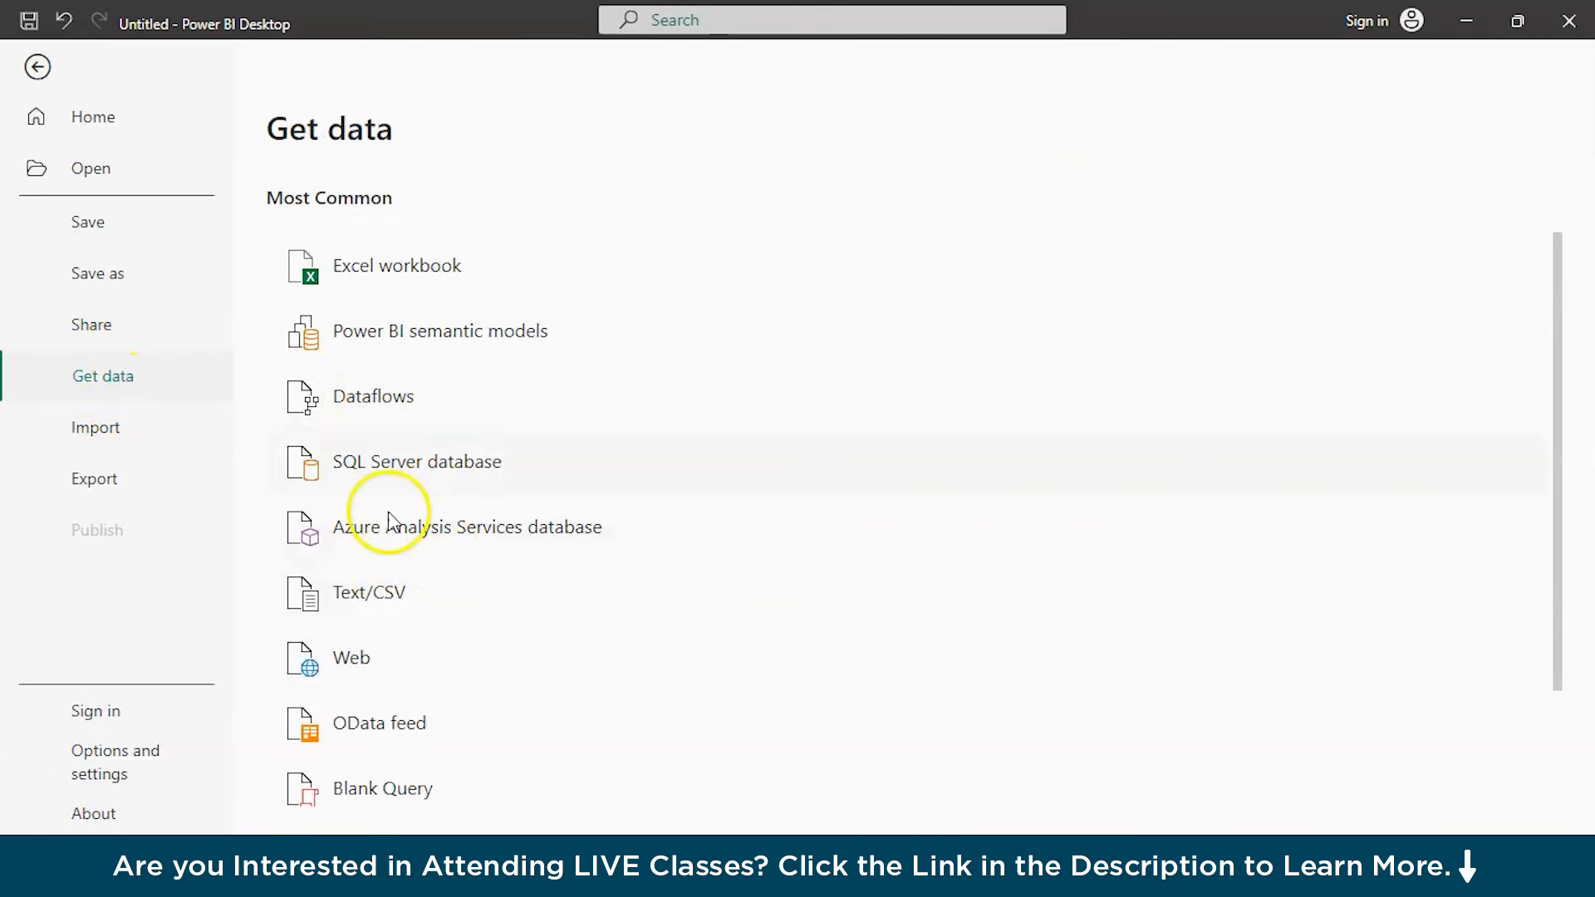
scroll(367, 638, down, 2)
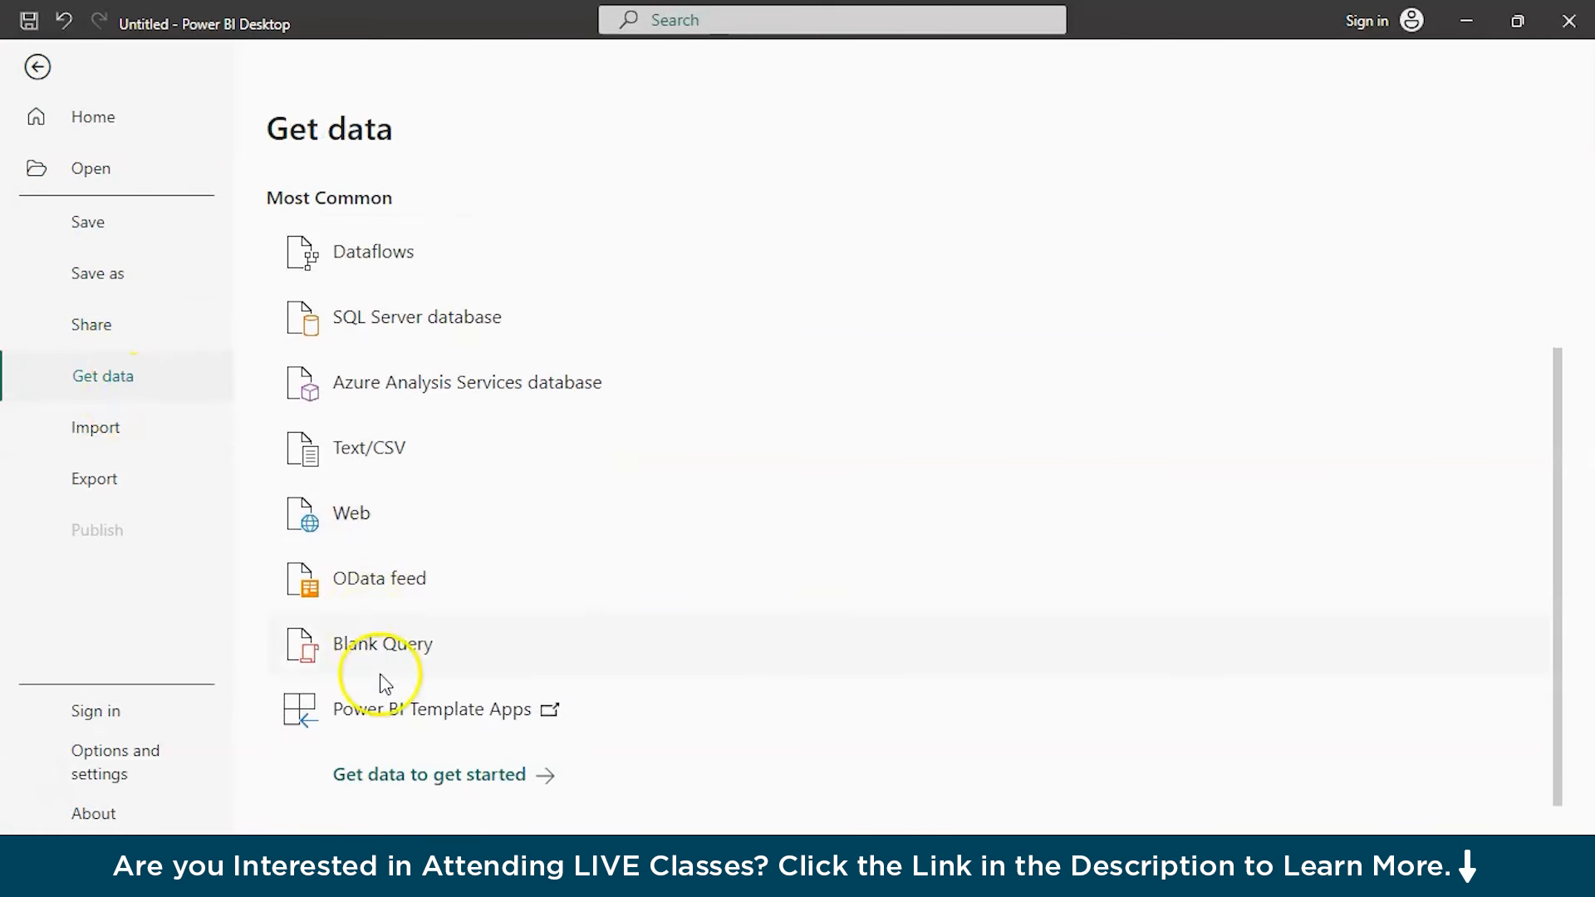
click(440, 776)
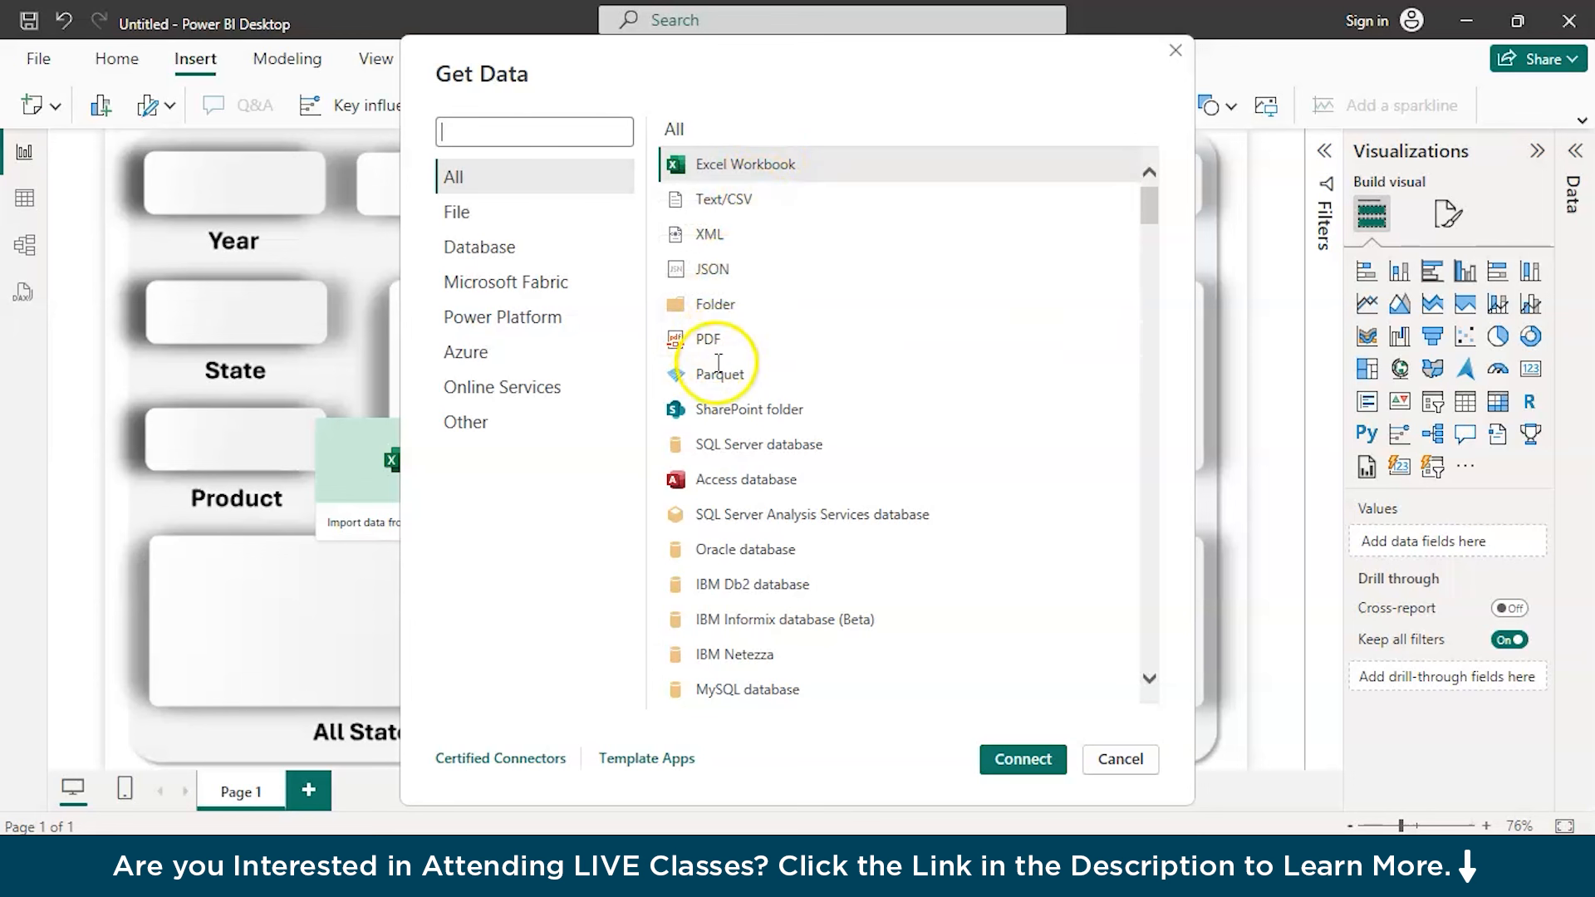
click(739, 305)
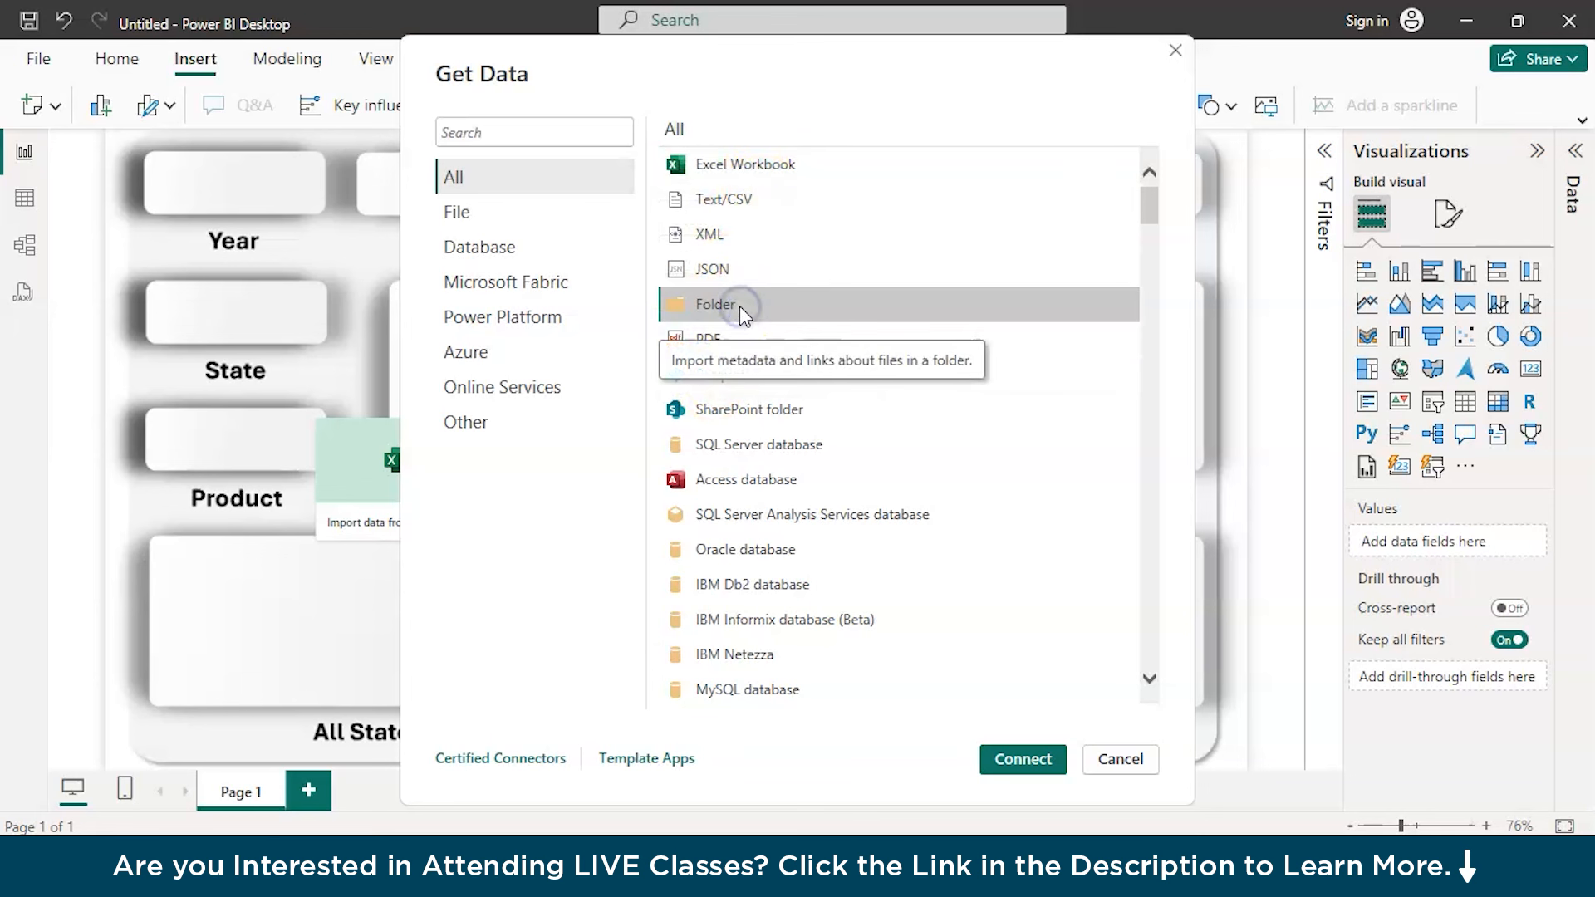
click(1012, 757)
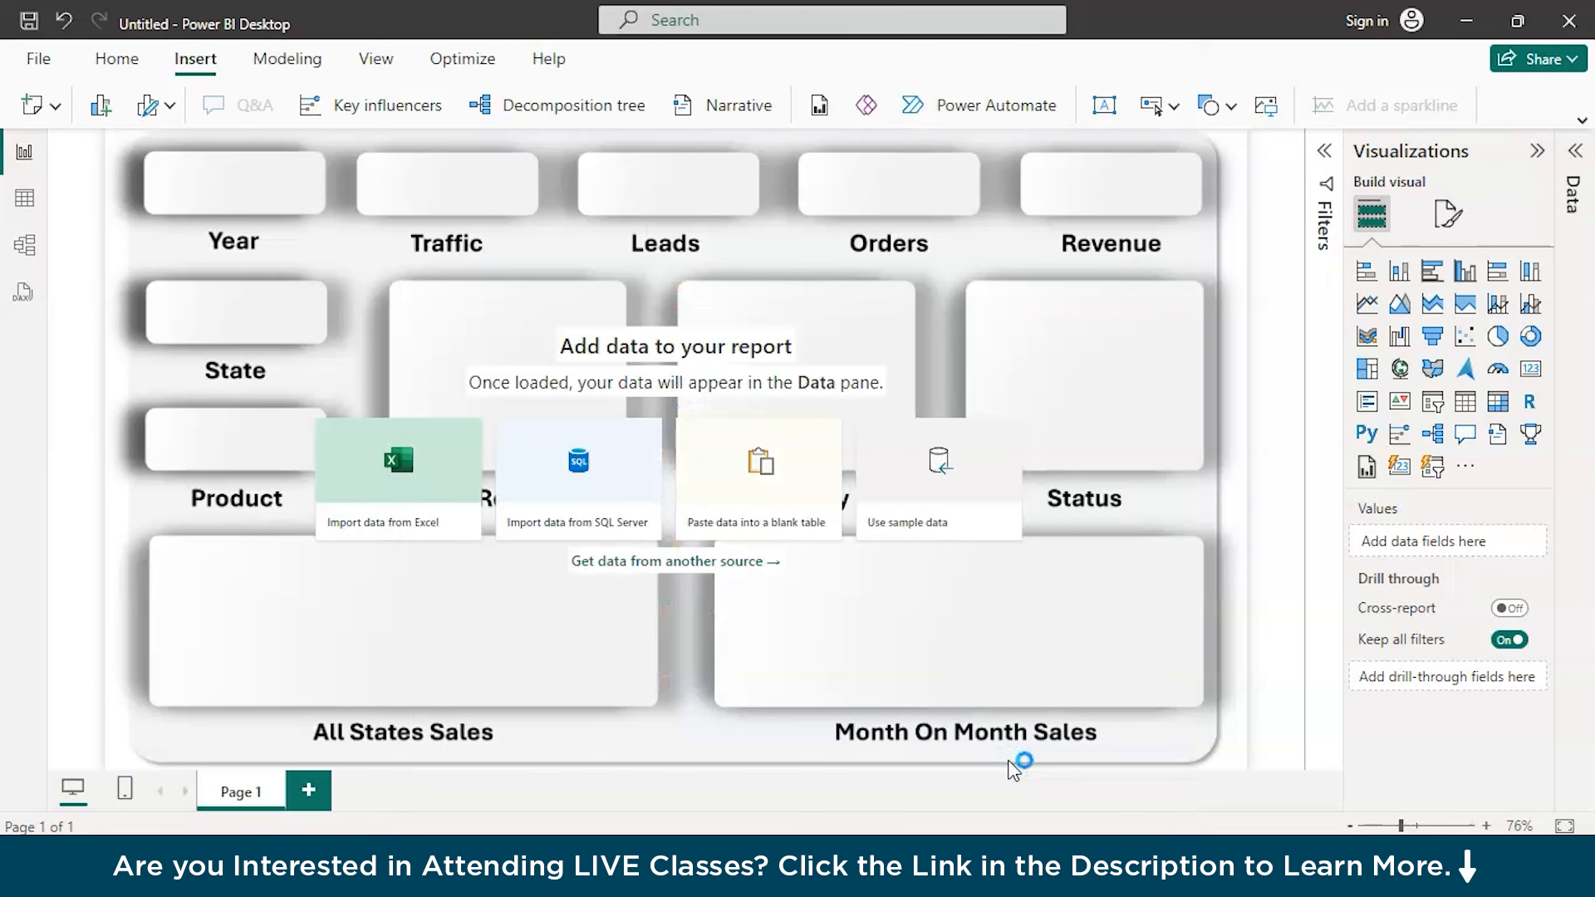
Browse to the Downloads folder and choose PBI Orders Data as the source folder
click(1009, 402)
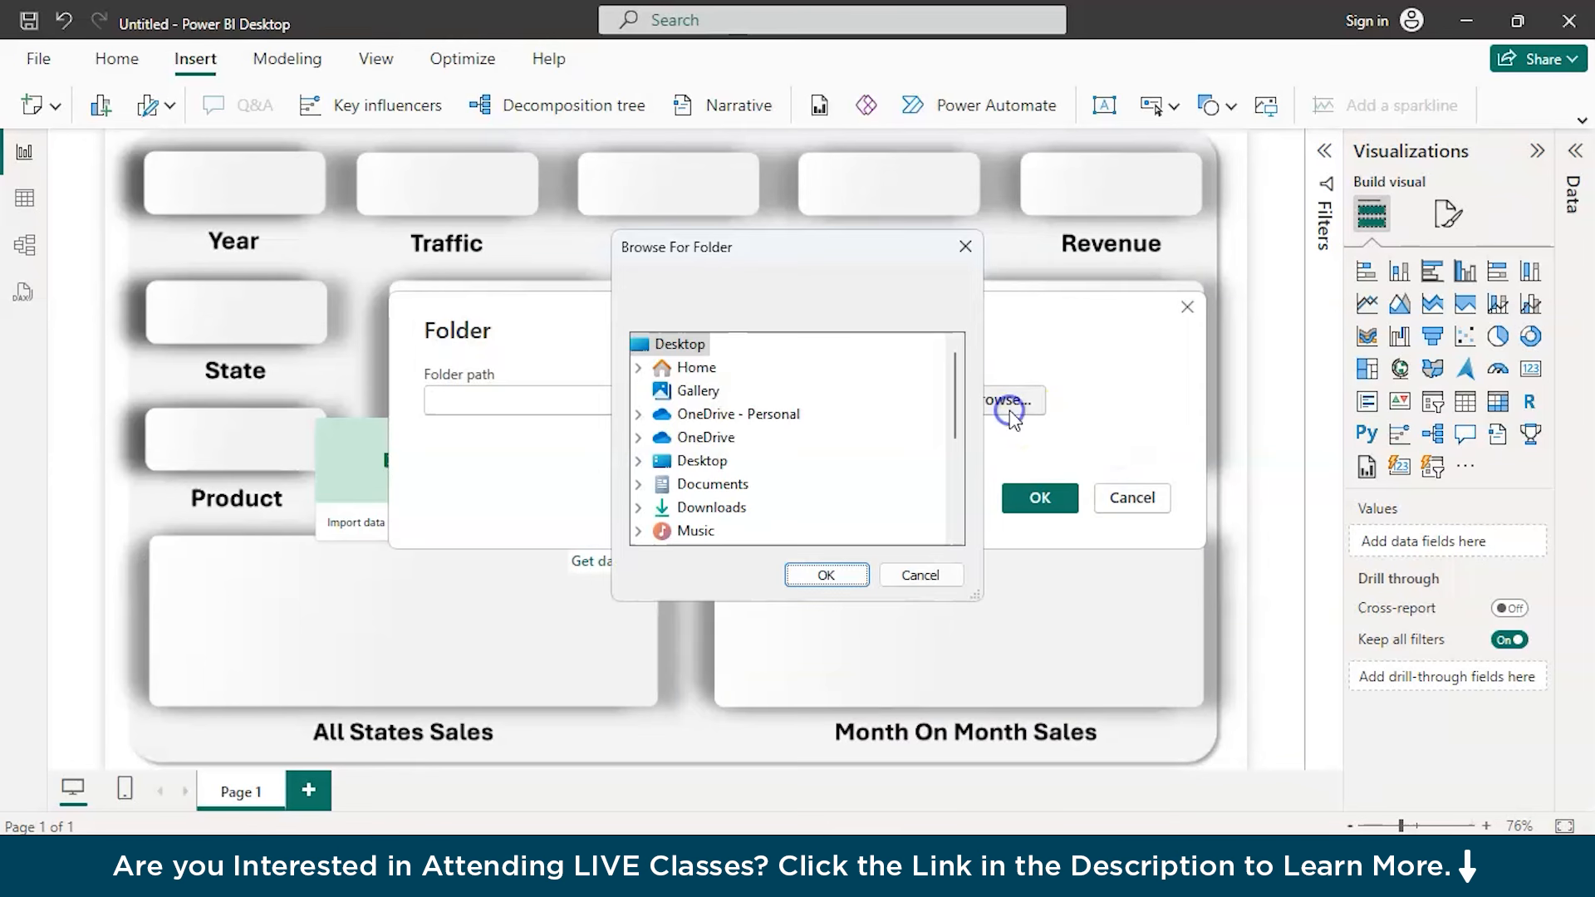
click(698, 508)
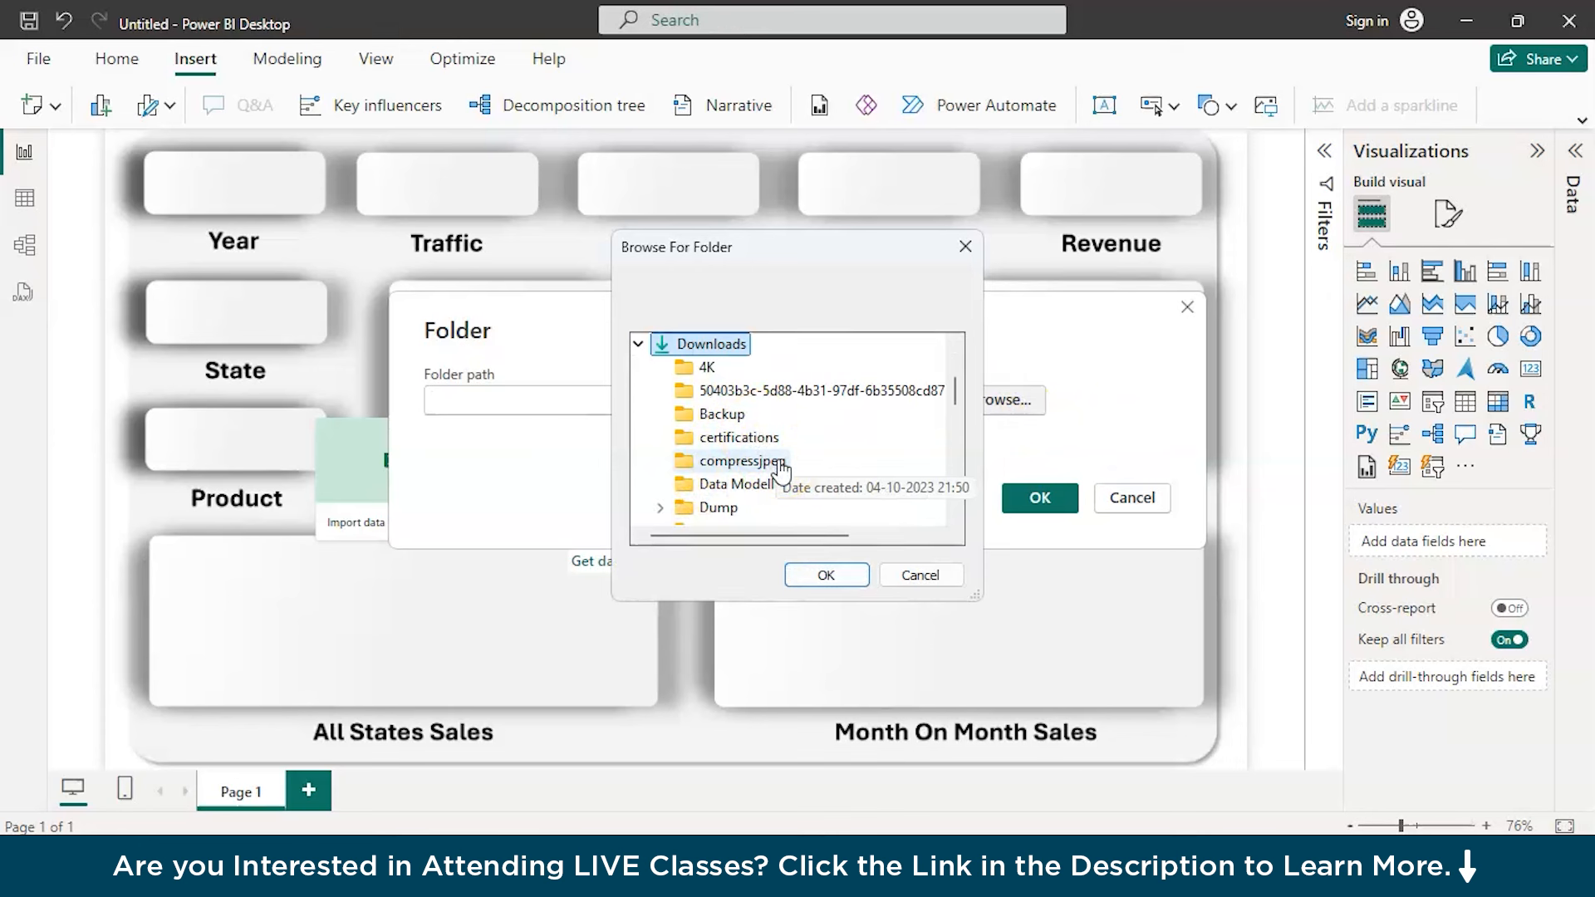
scroll(777, 467, down, 1)
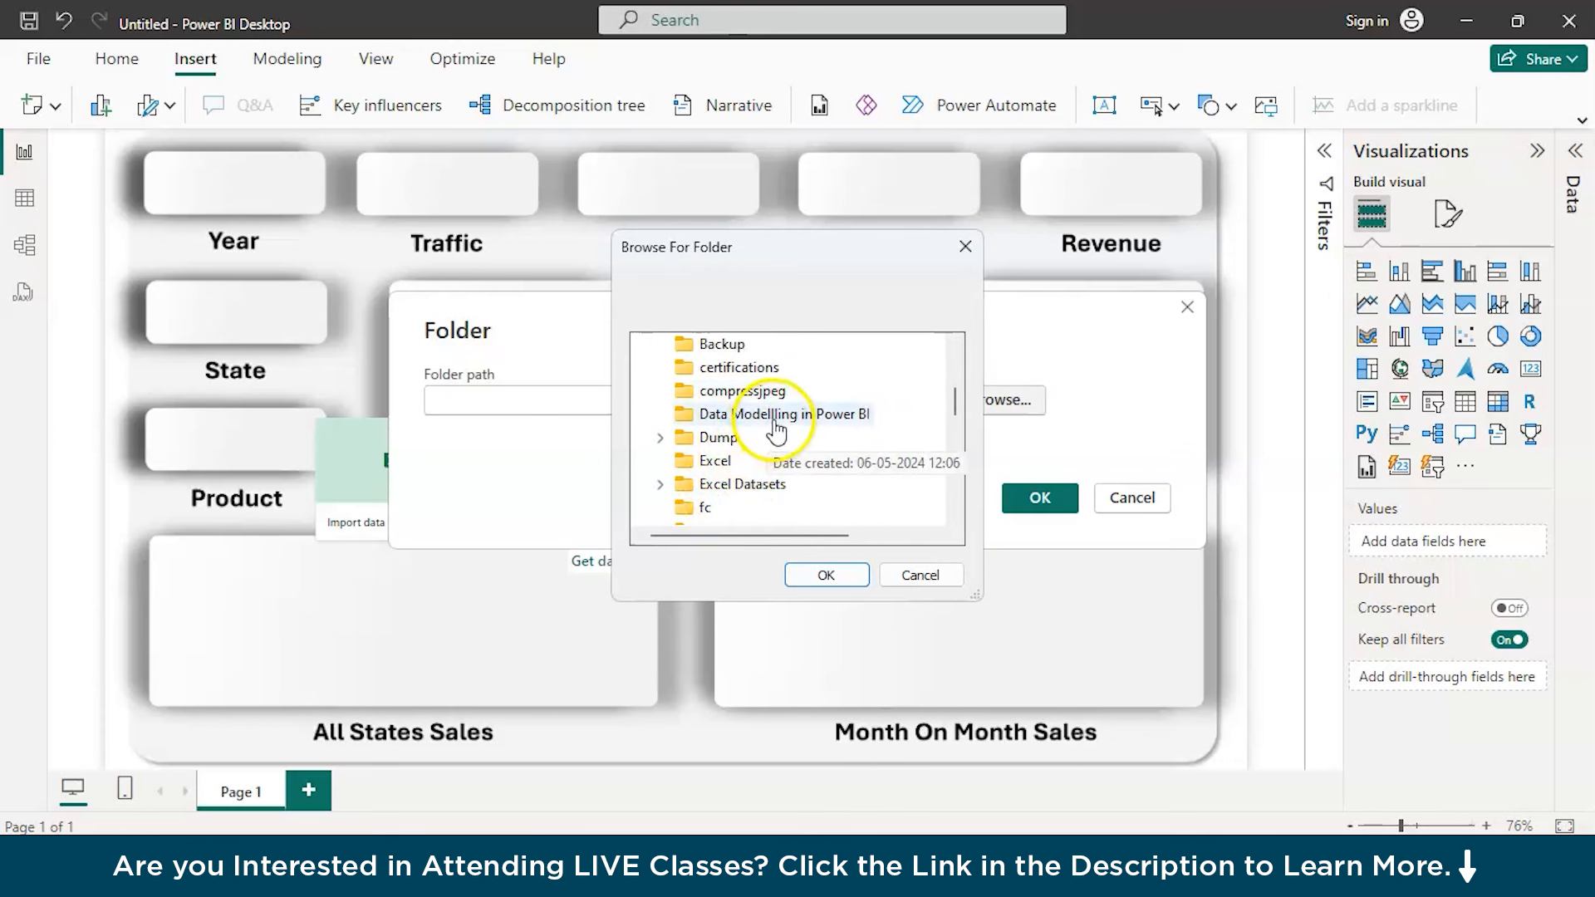
scroll(768, 432, down, 4)
click(746, 391)
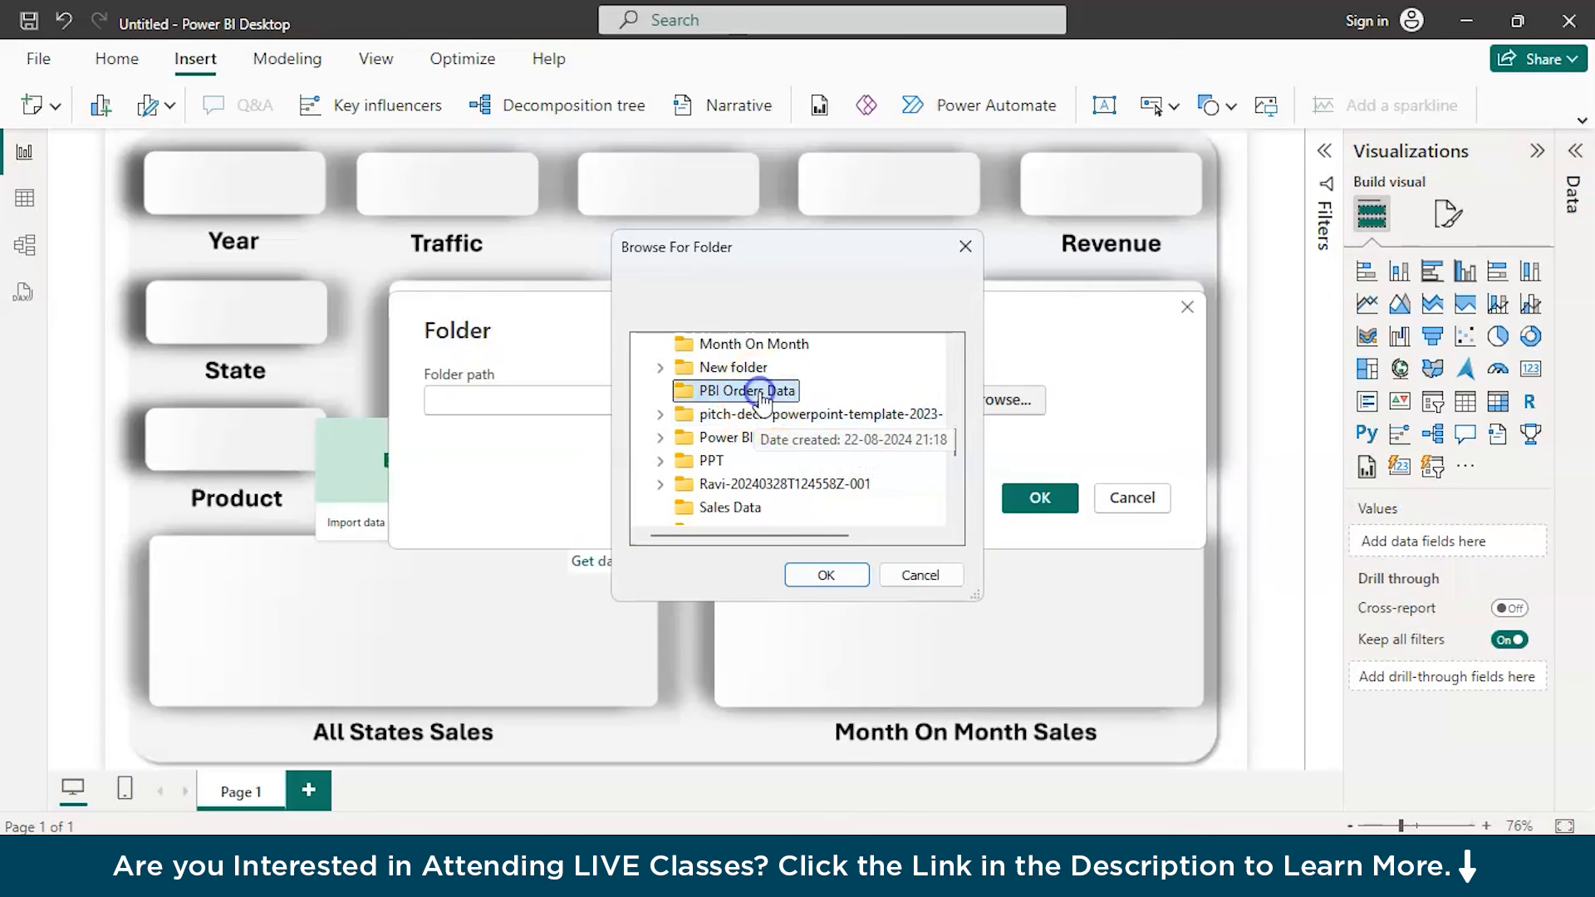
click(827, 575)
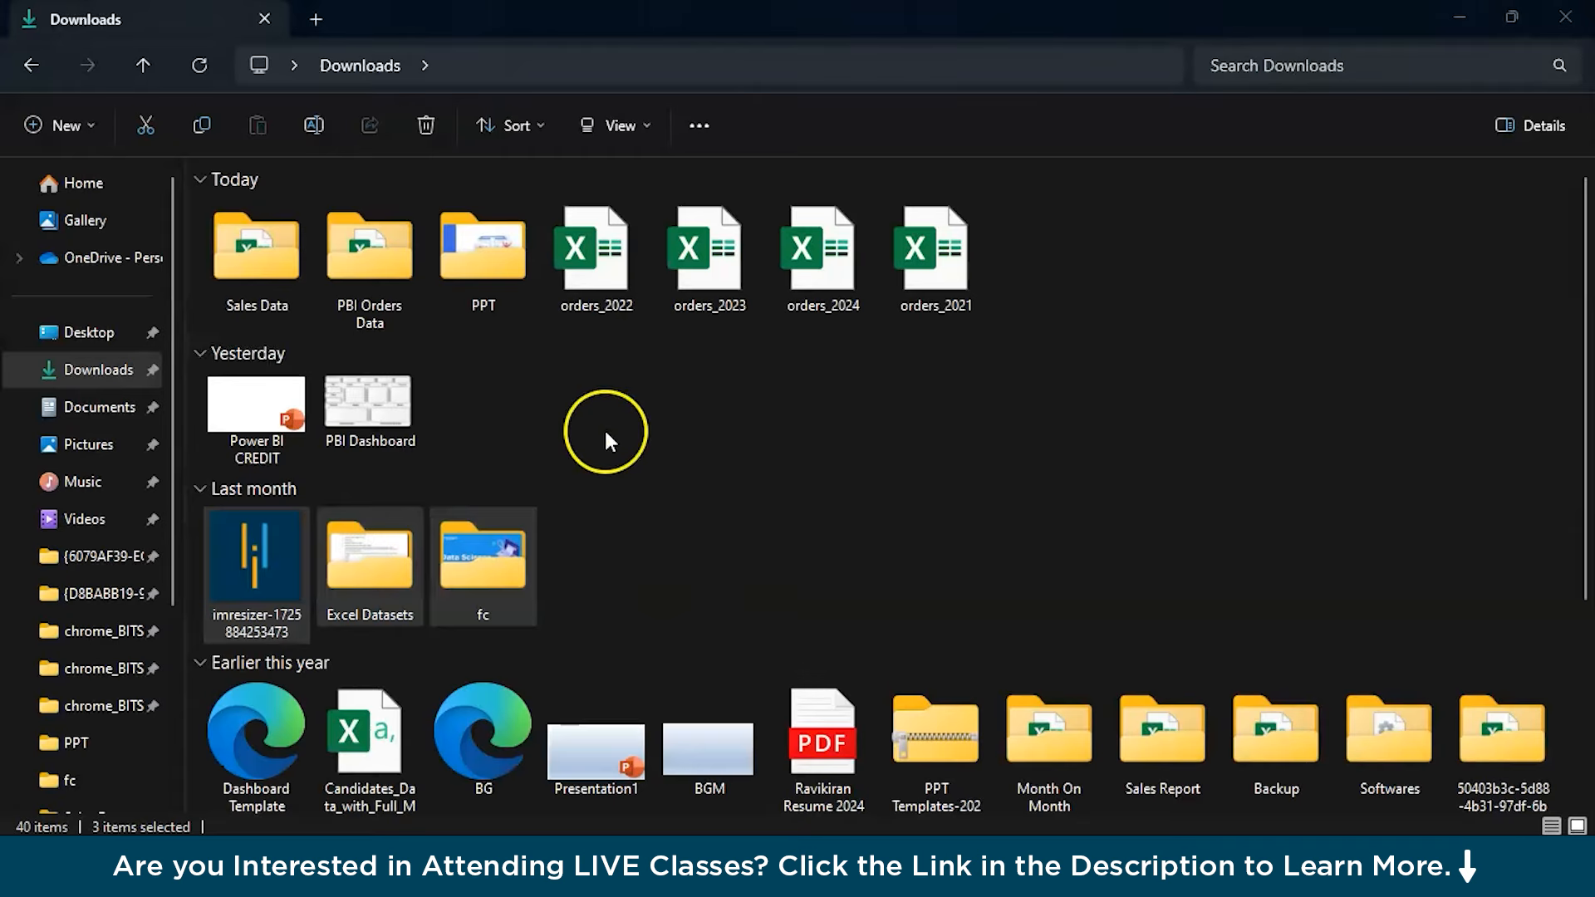
Check the PBI Orders Data folder in File Explorer, return to Downloads, and close the window
click(419, 295)
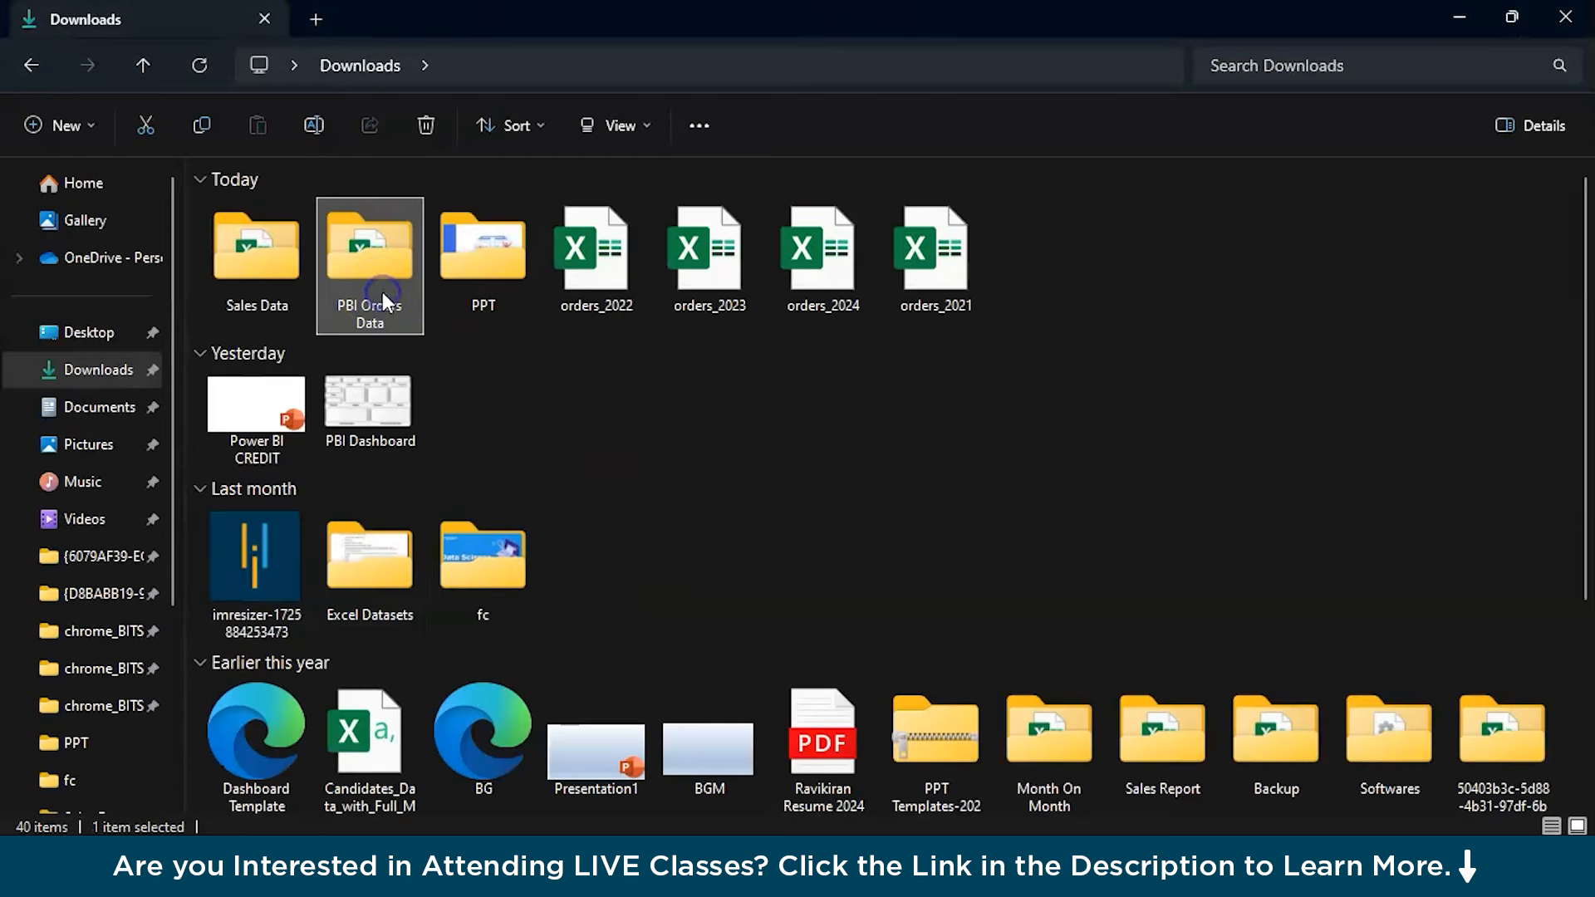
click(1024, 272)
click(339, 273)
double_click(335, 274)
click(355, 63)
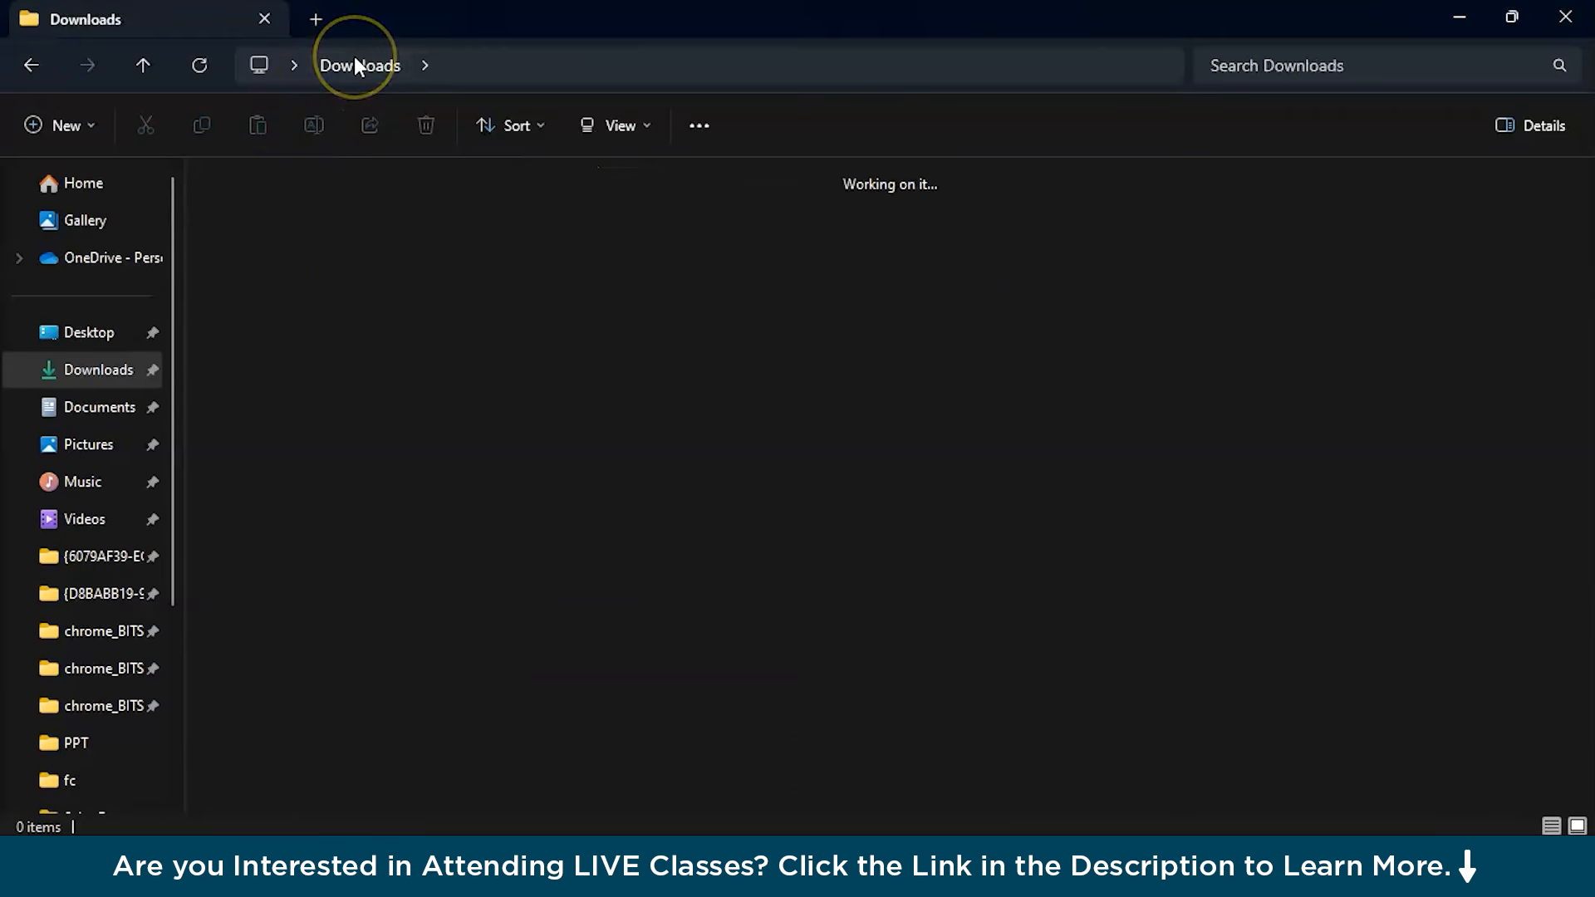
click(1565, 17)
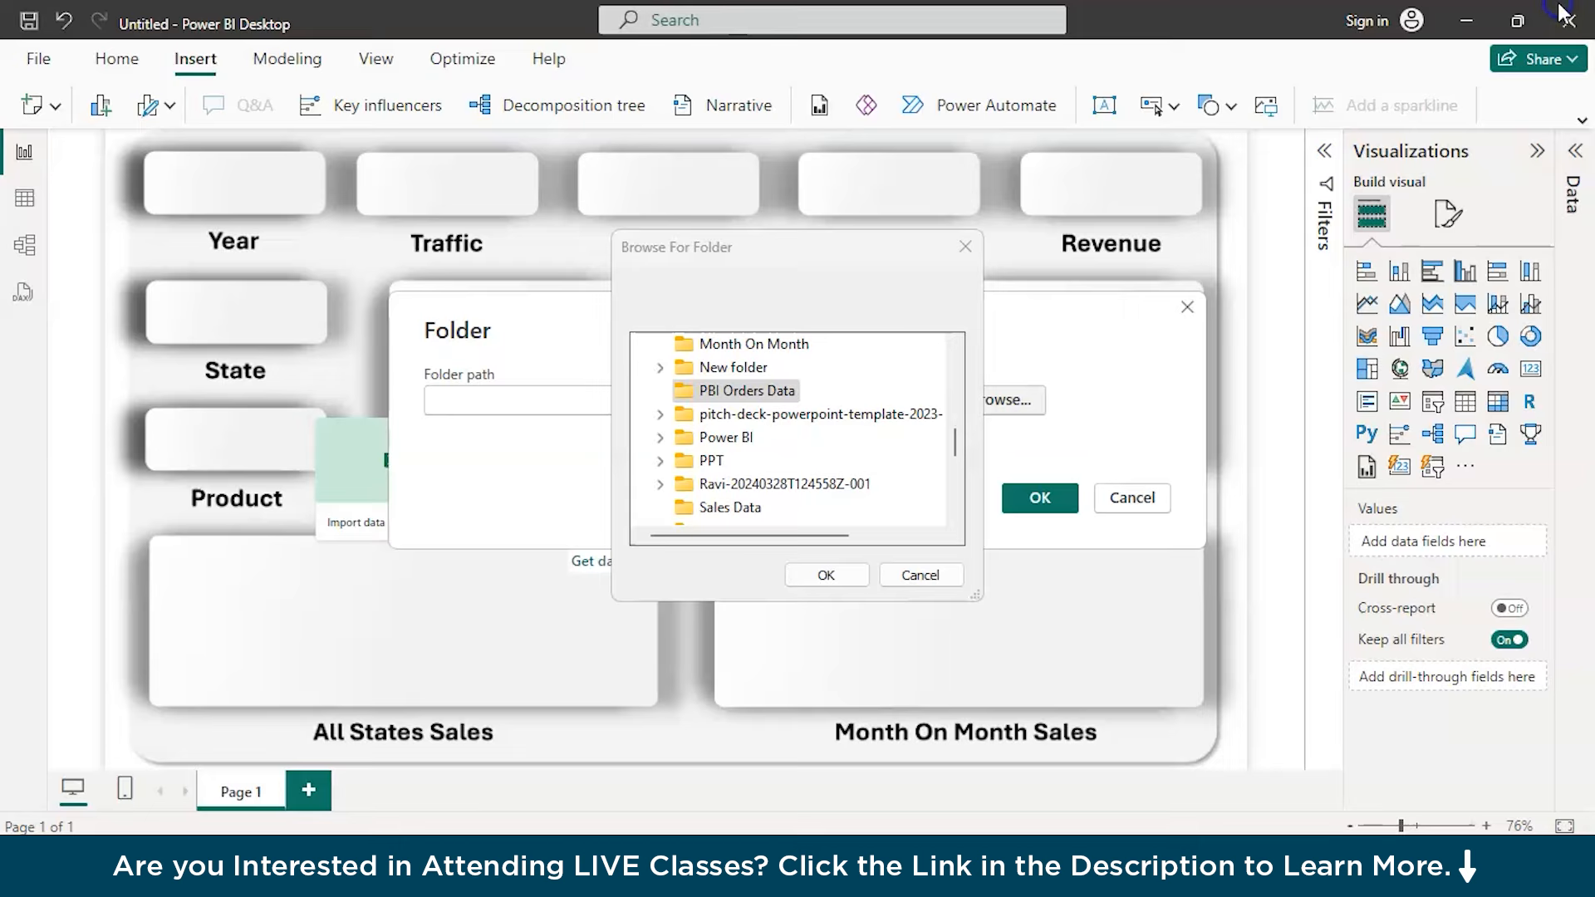
Confirm PBI Orders Data as the folder path and open the preview of its files
click(821, 574)
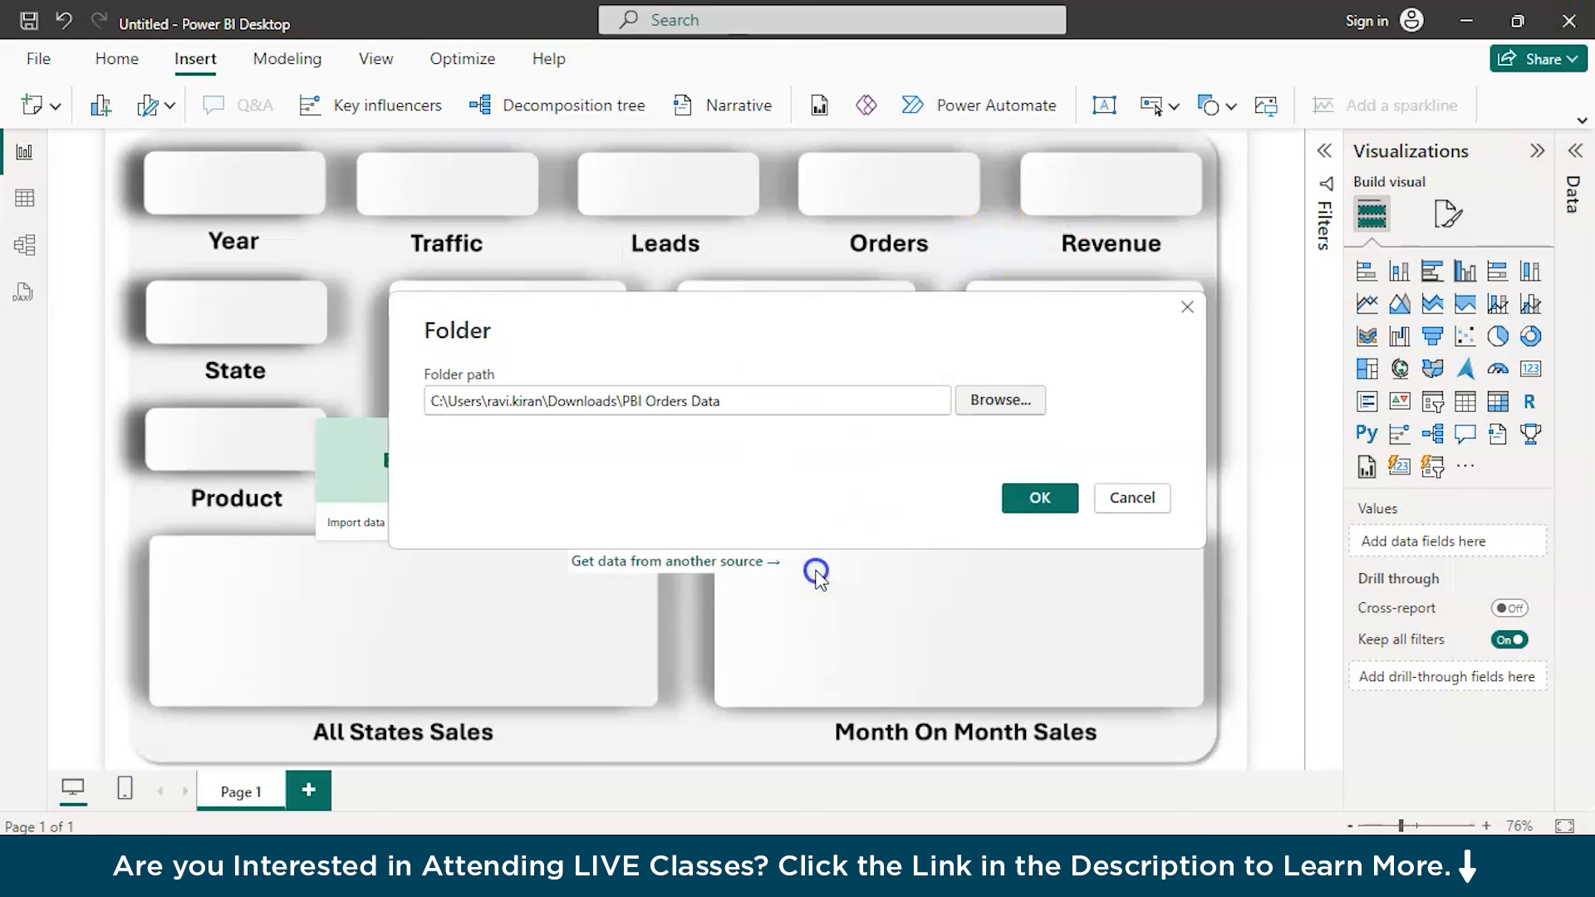
click(1030, 497)
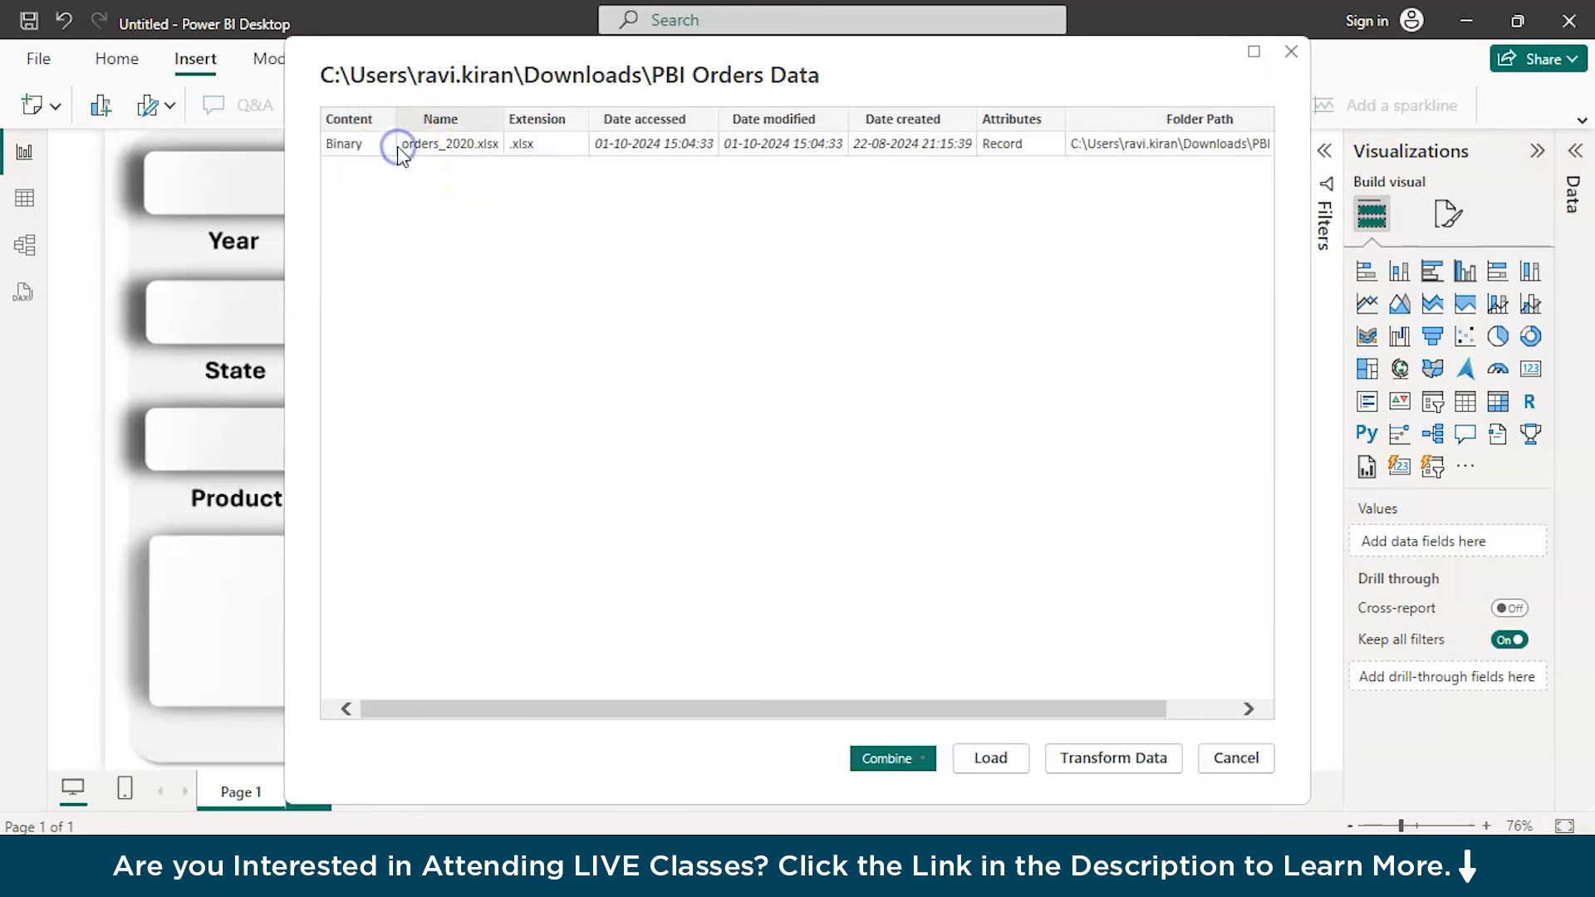
Open the folder's file list in Power Query and combine the files using Sheet1 as the object to extract
click(988, 757)
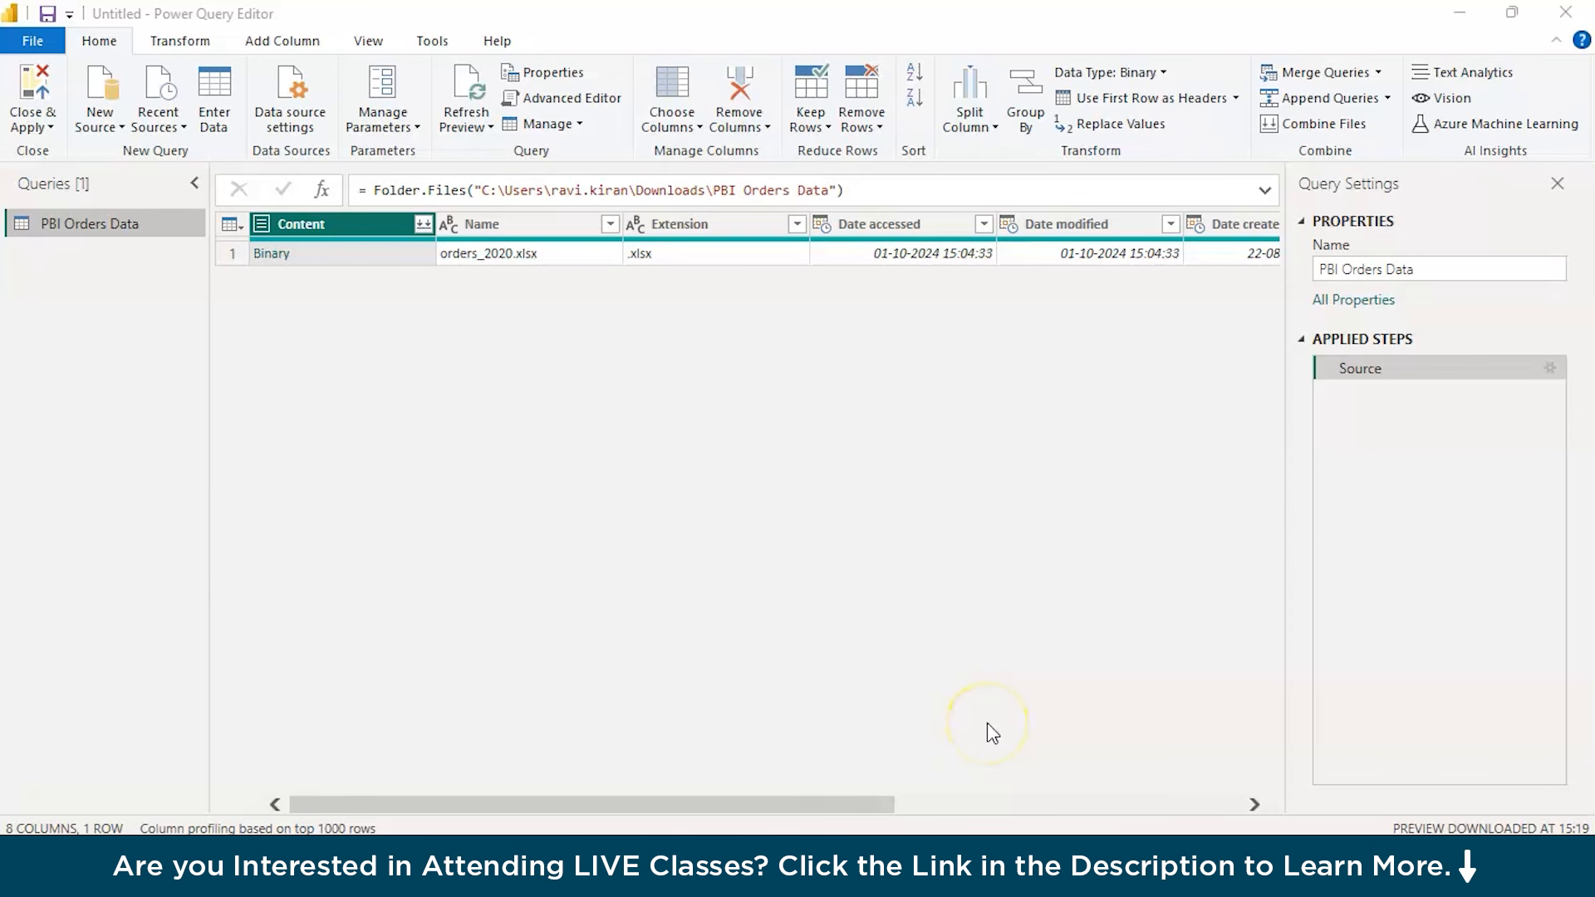
click(422, 228)
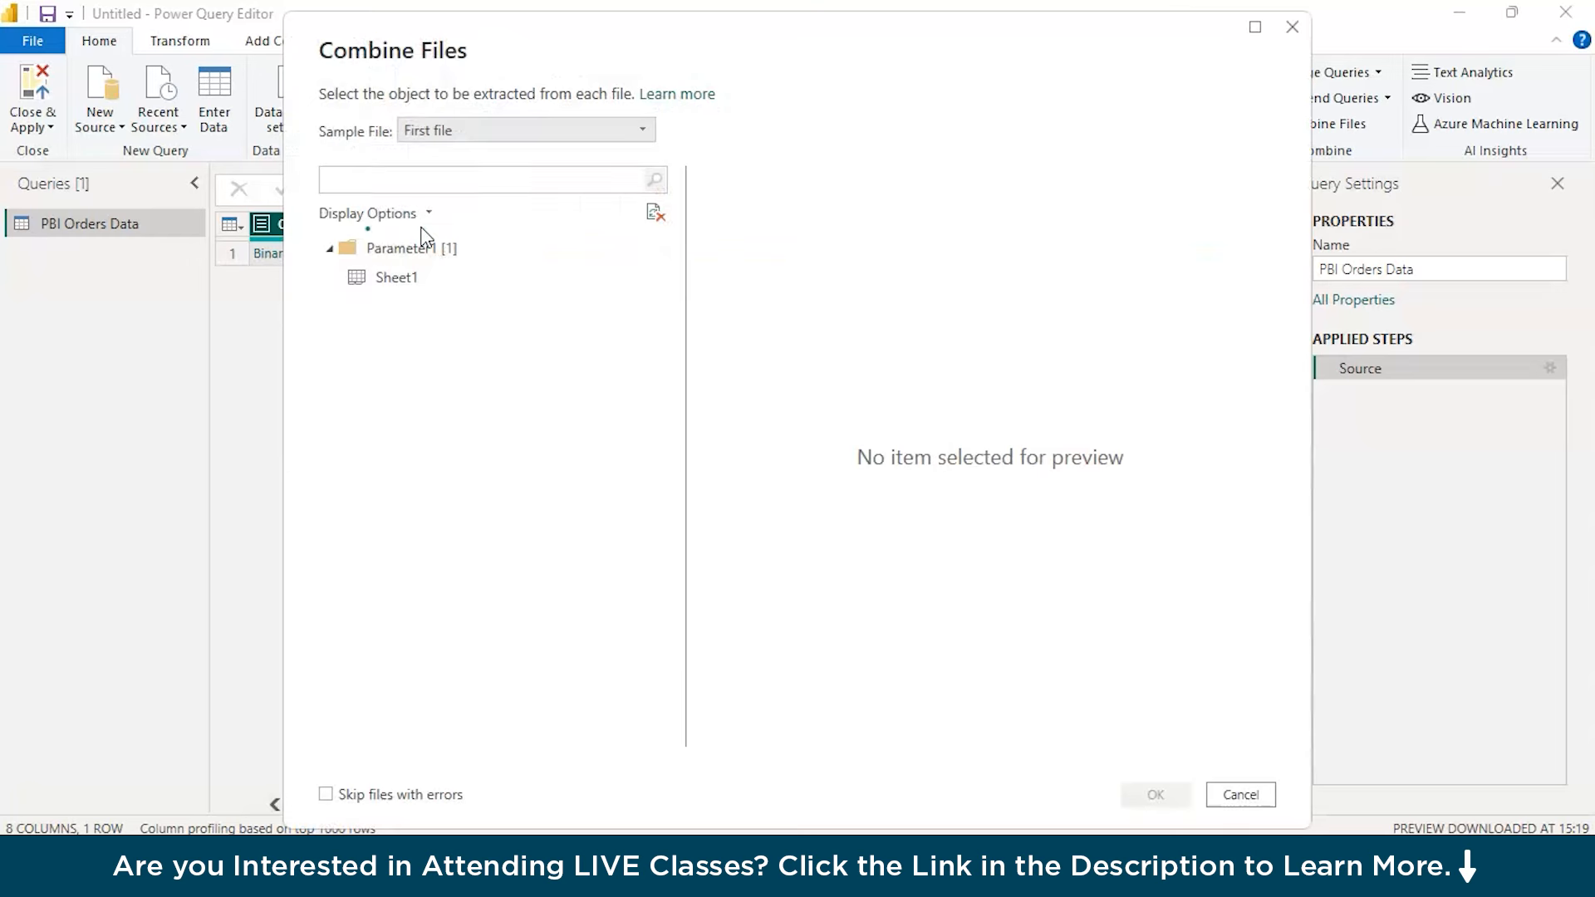
click(378, 277)
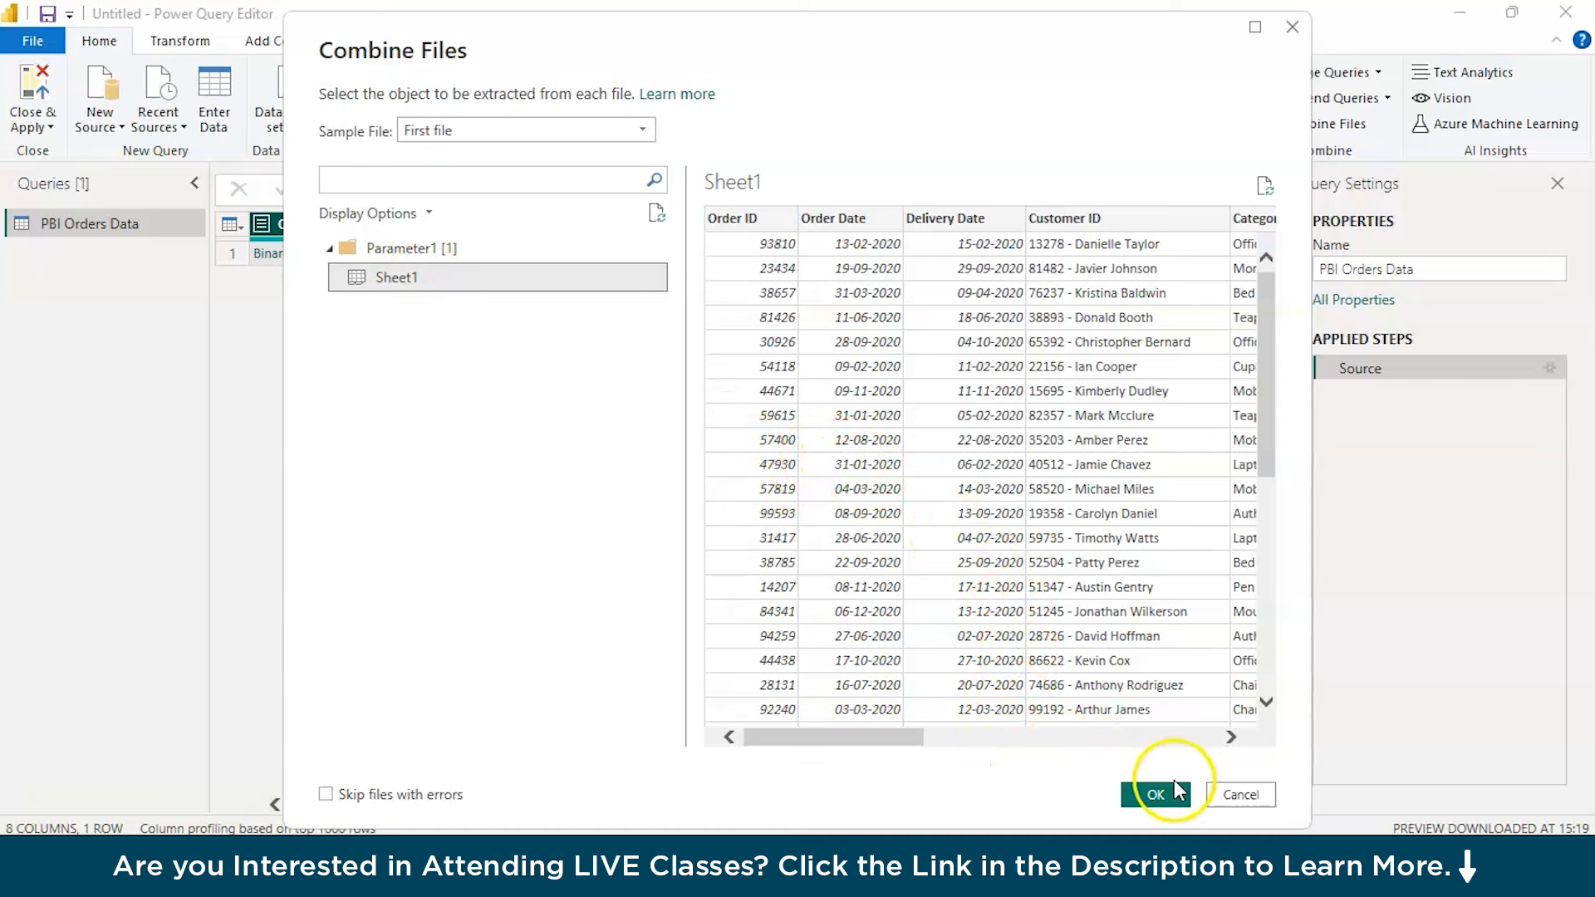
click(1156, 795)
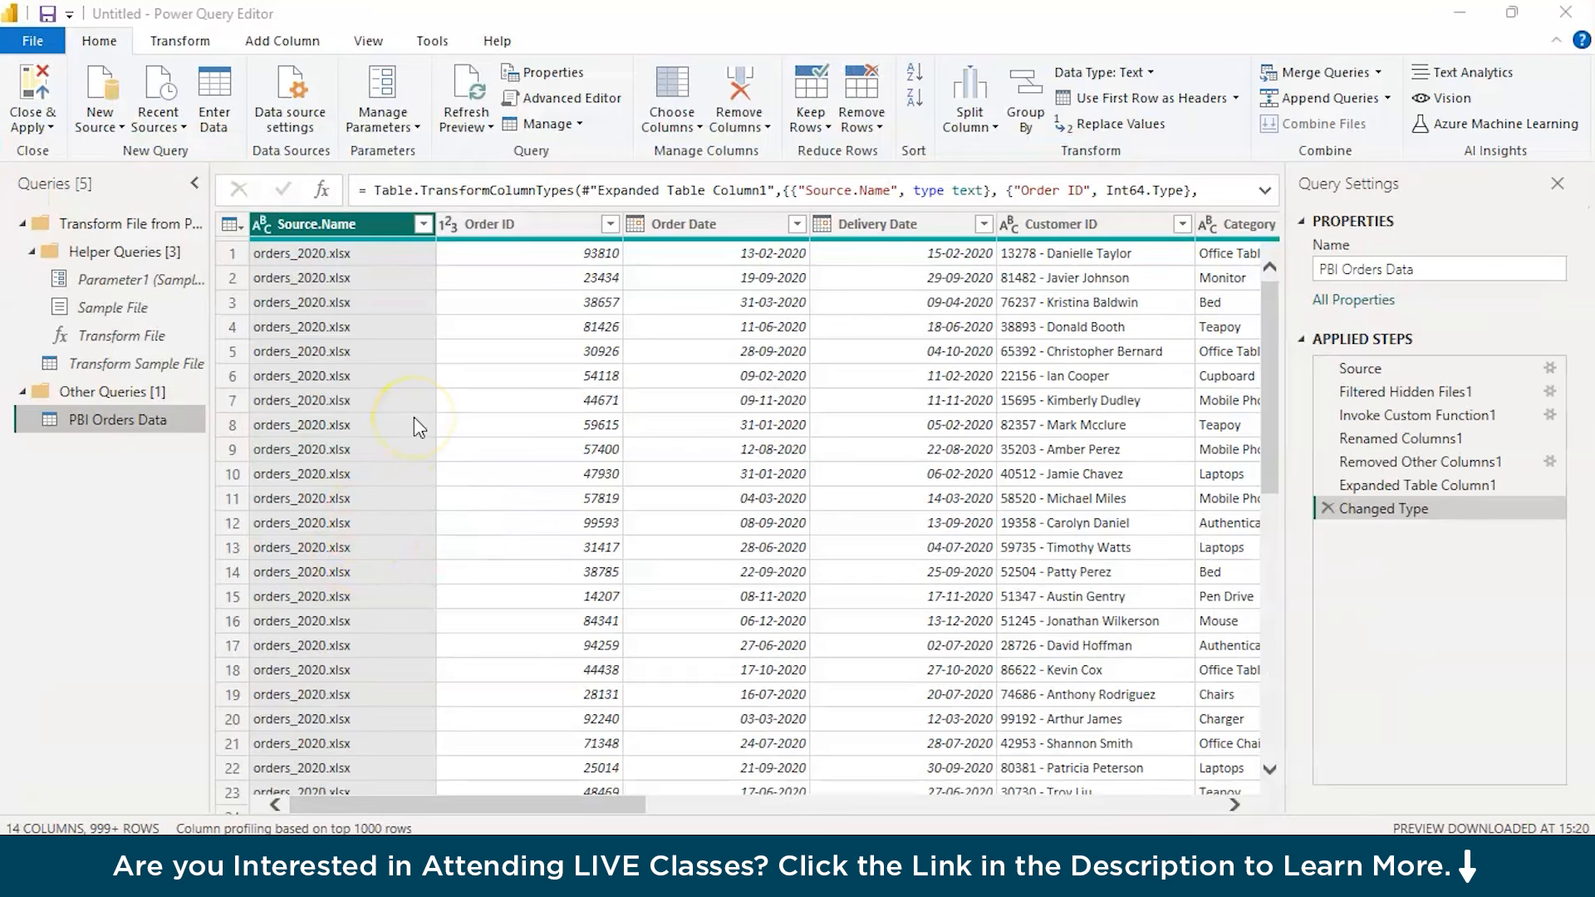
Remove the Source.Name column and select the Order Date and Delivery Date columns to review them
right_click(331, 223)
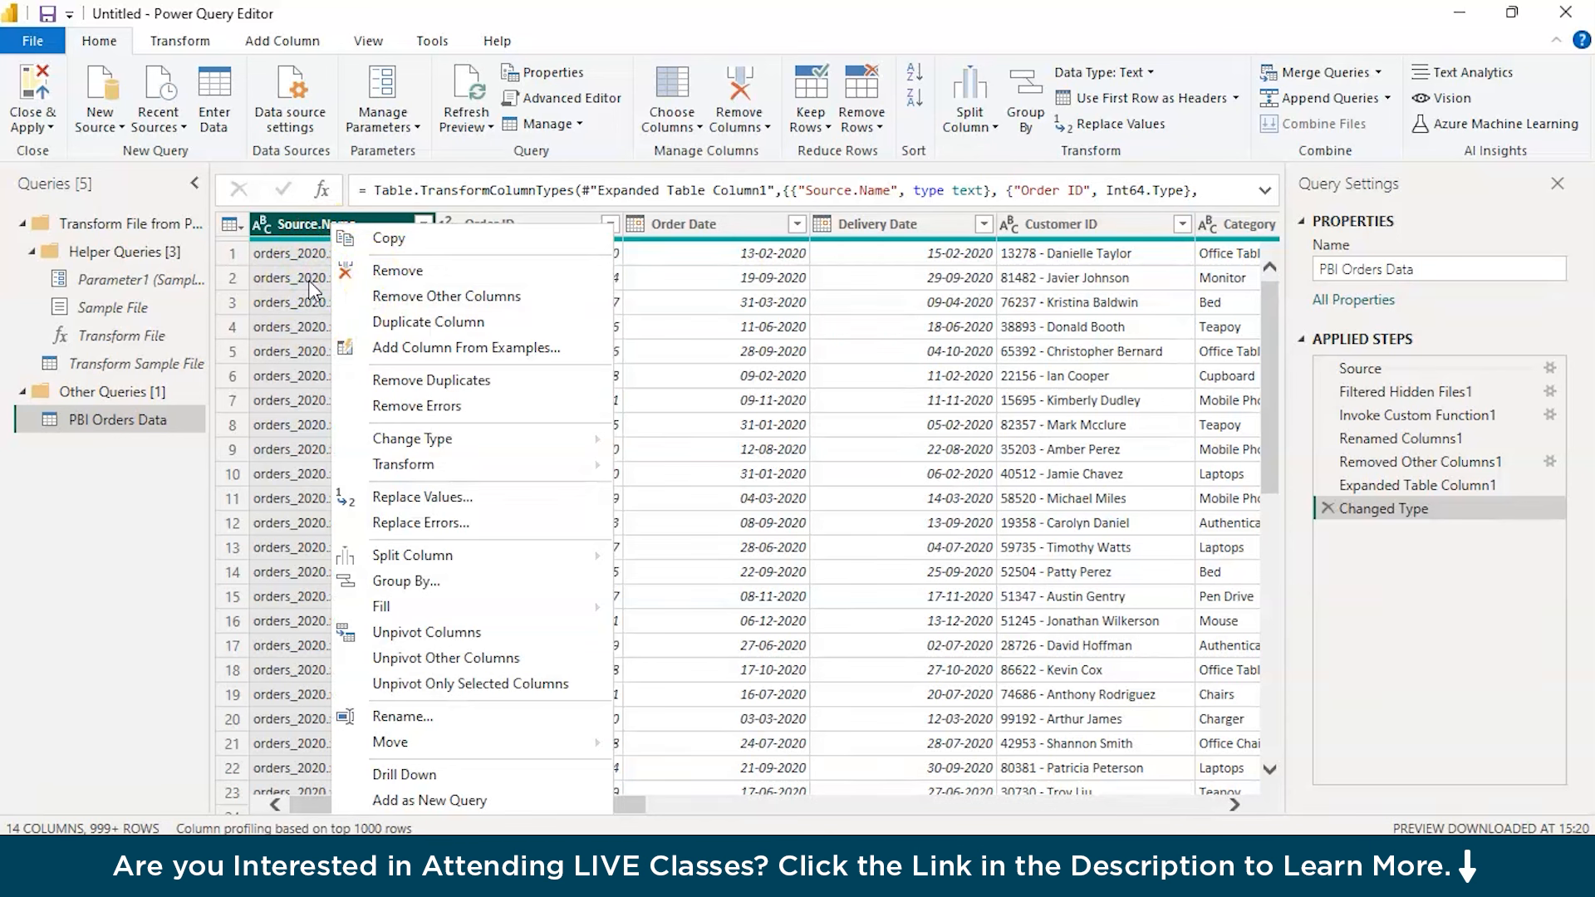
click(433, 268)
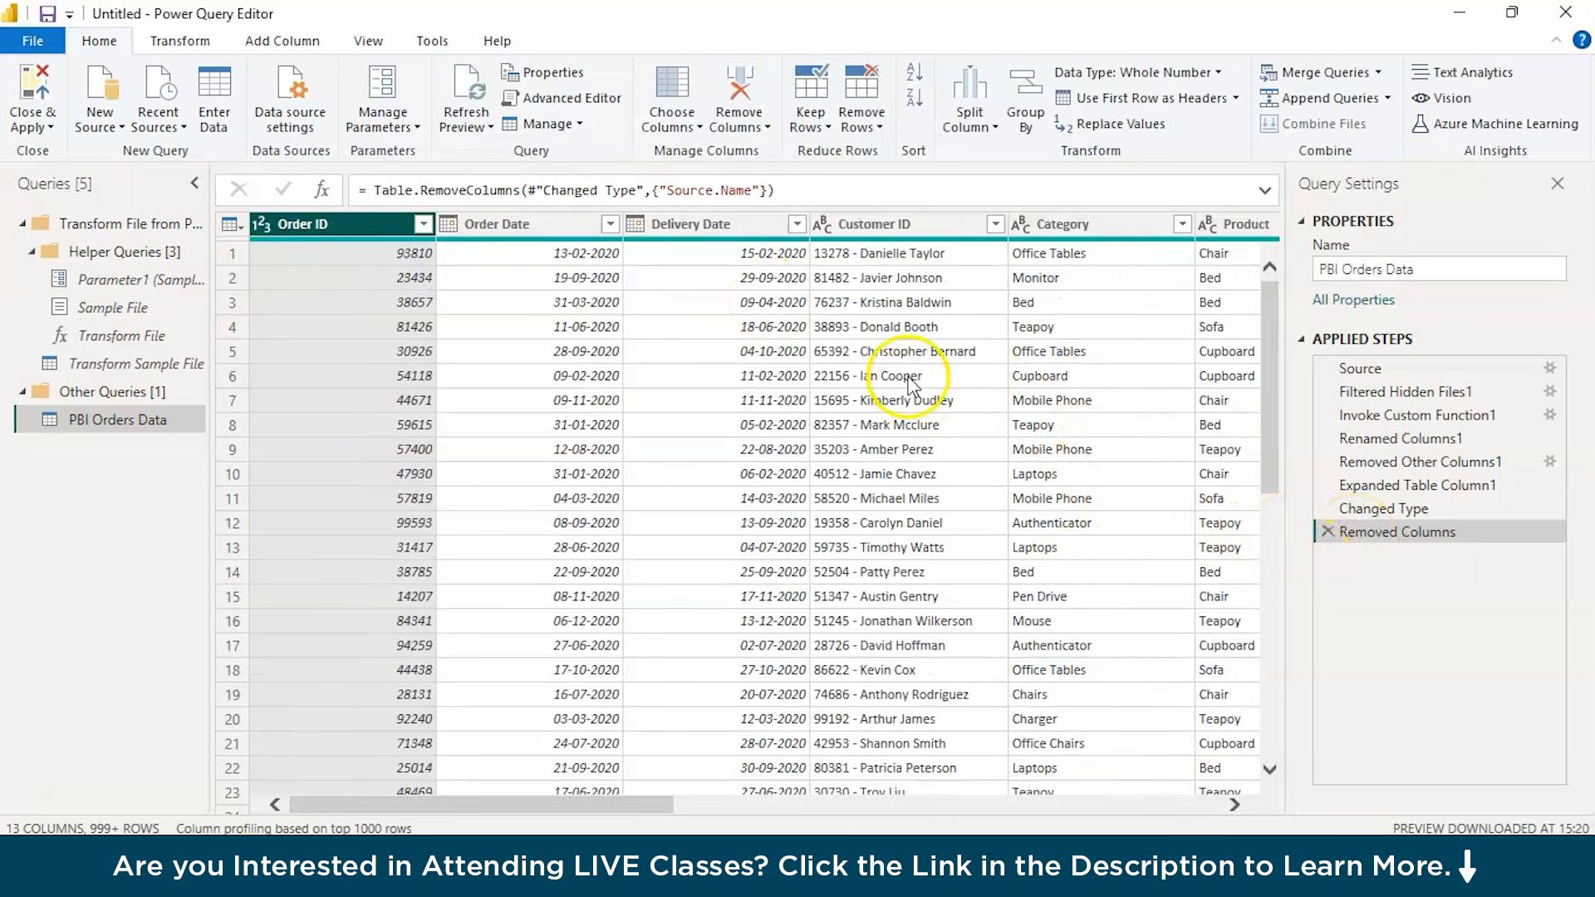
click(396, 327)
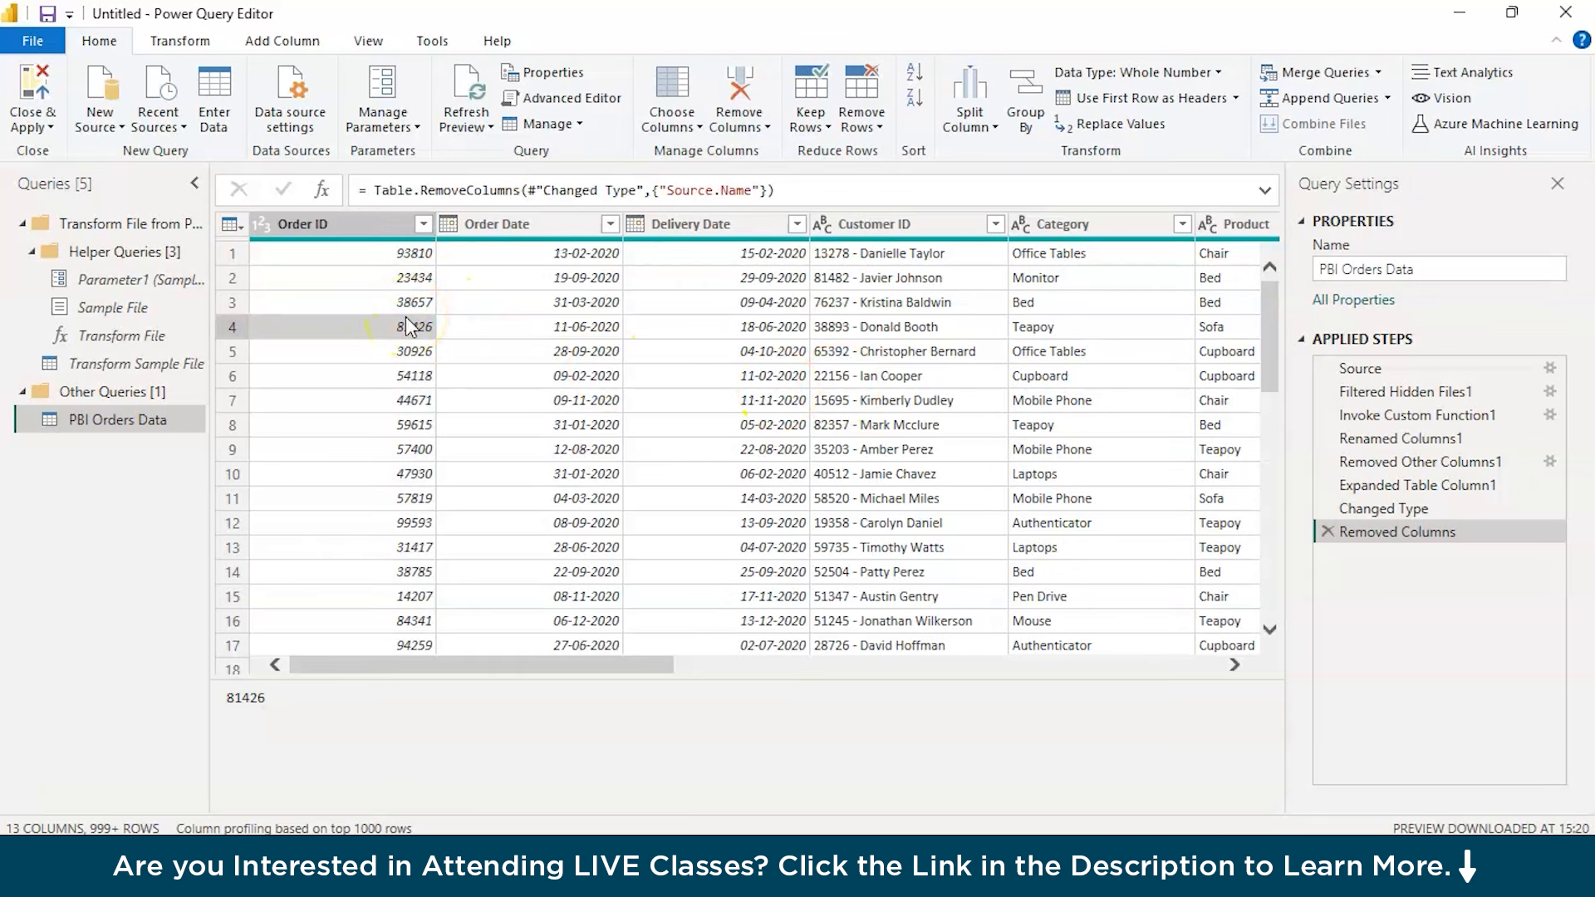
click(506, 226)
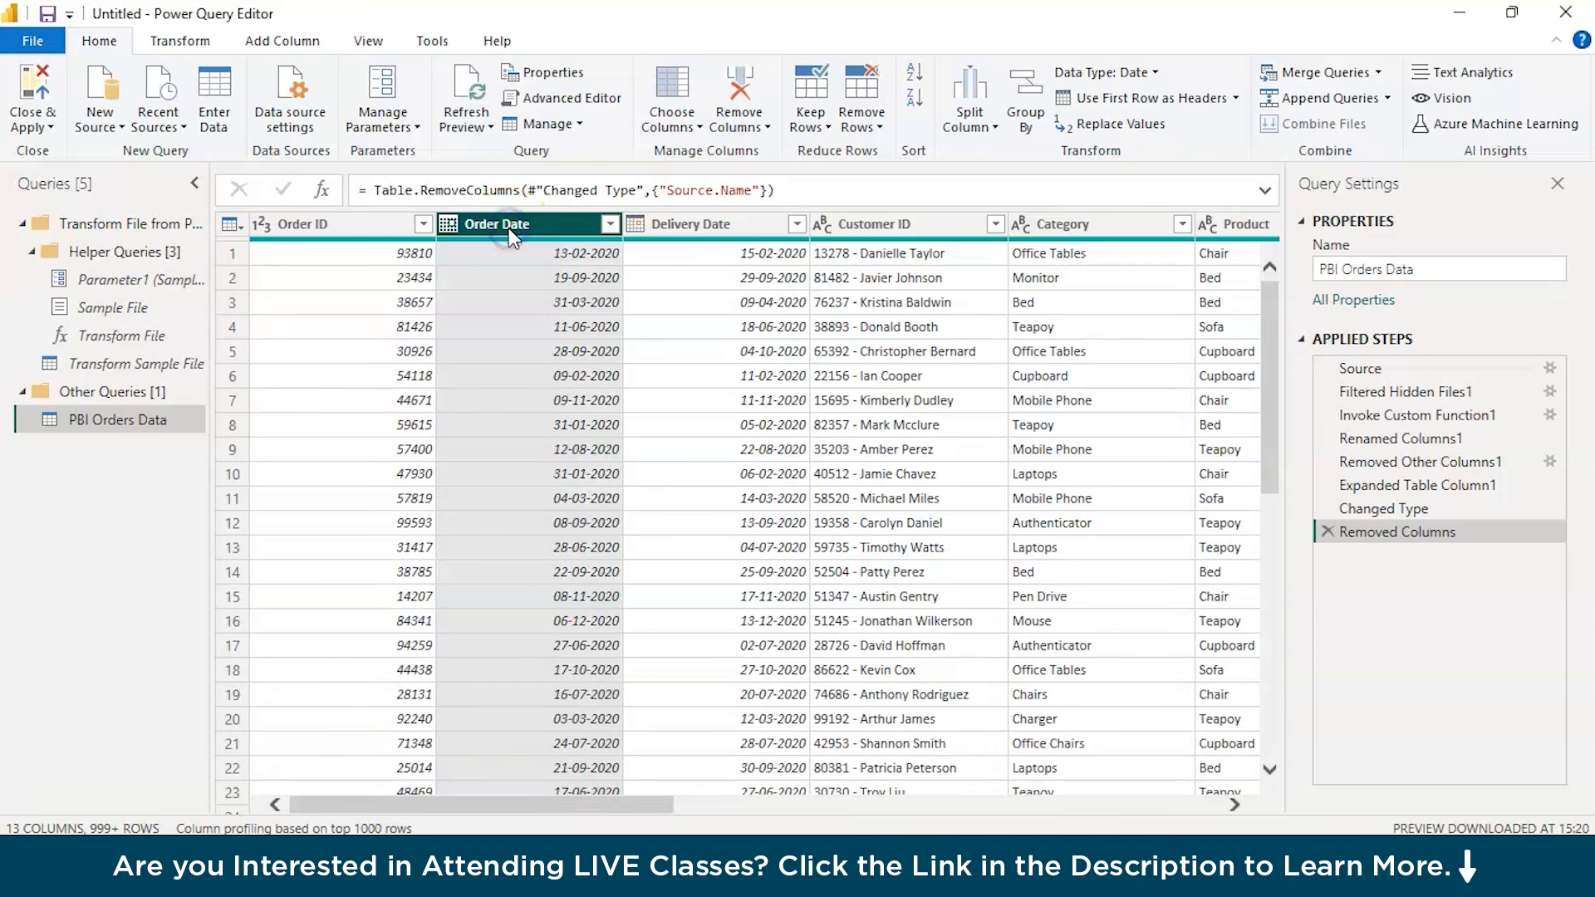
ctrl+click(694, 225)
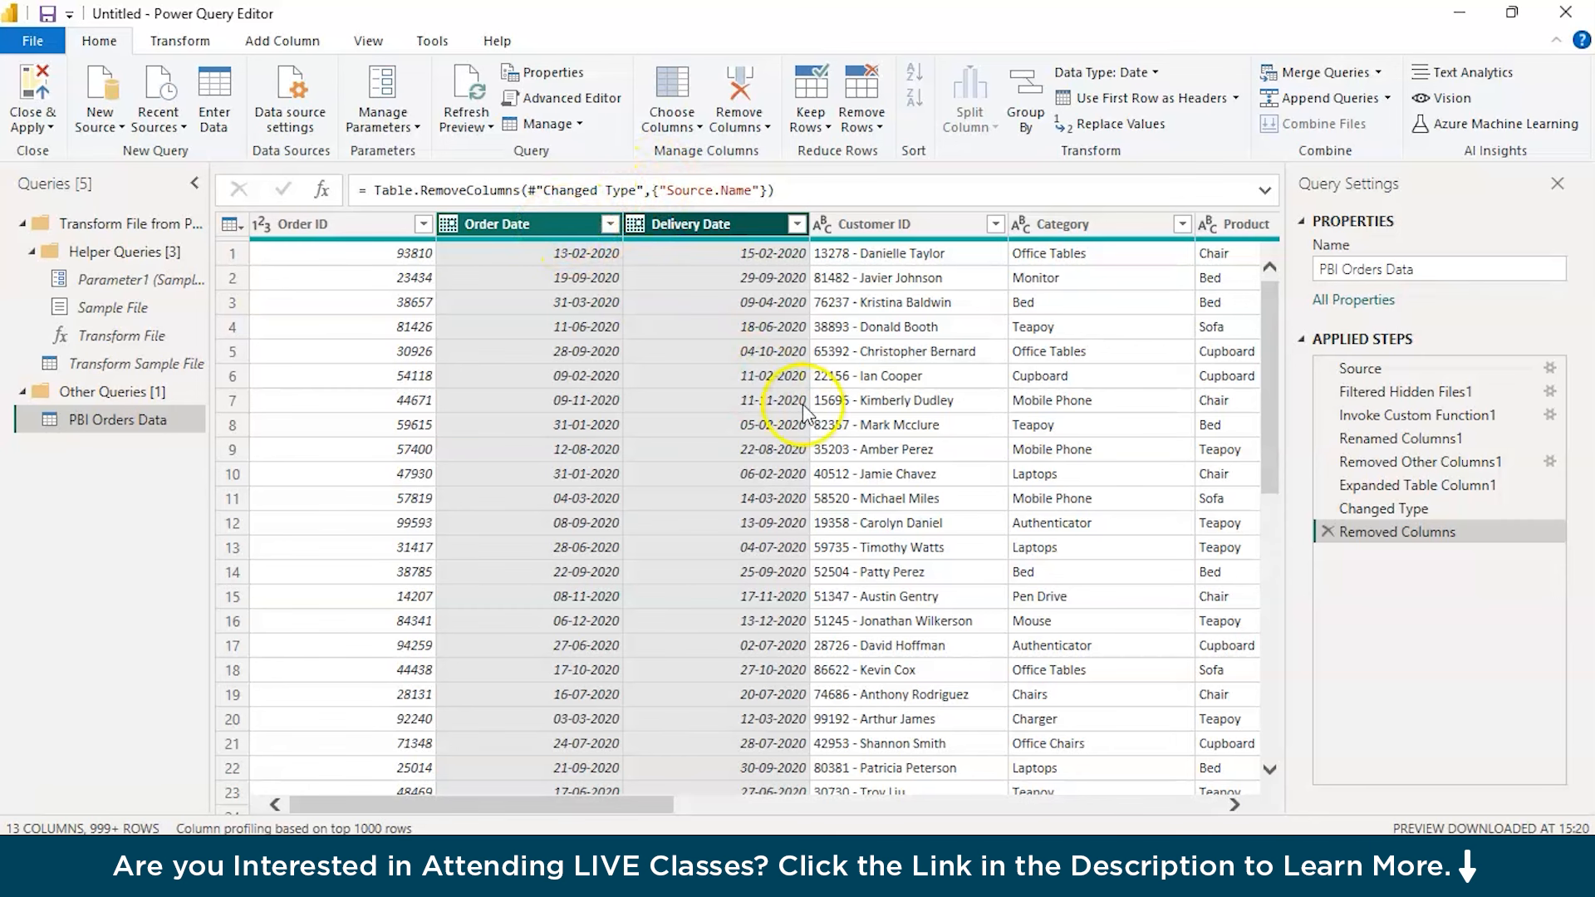
Split the Customer ID column by a custom hyphen delimiter at each occurrence
scroll(851, 422, right, 3)
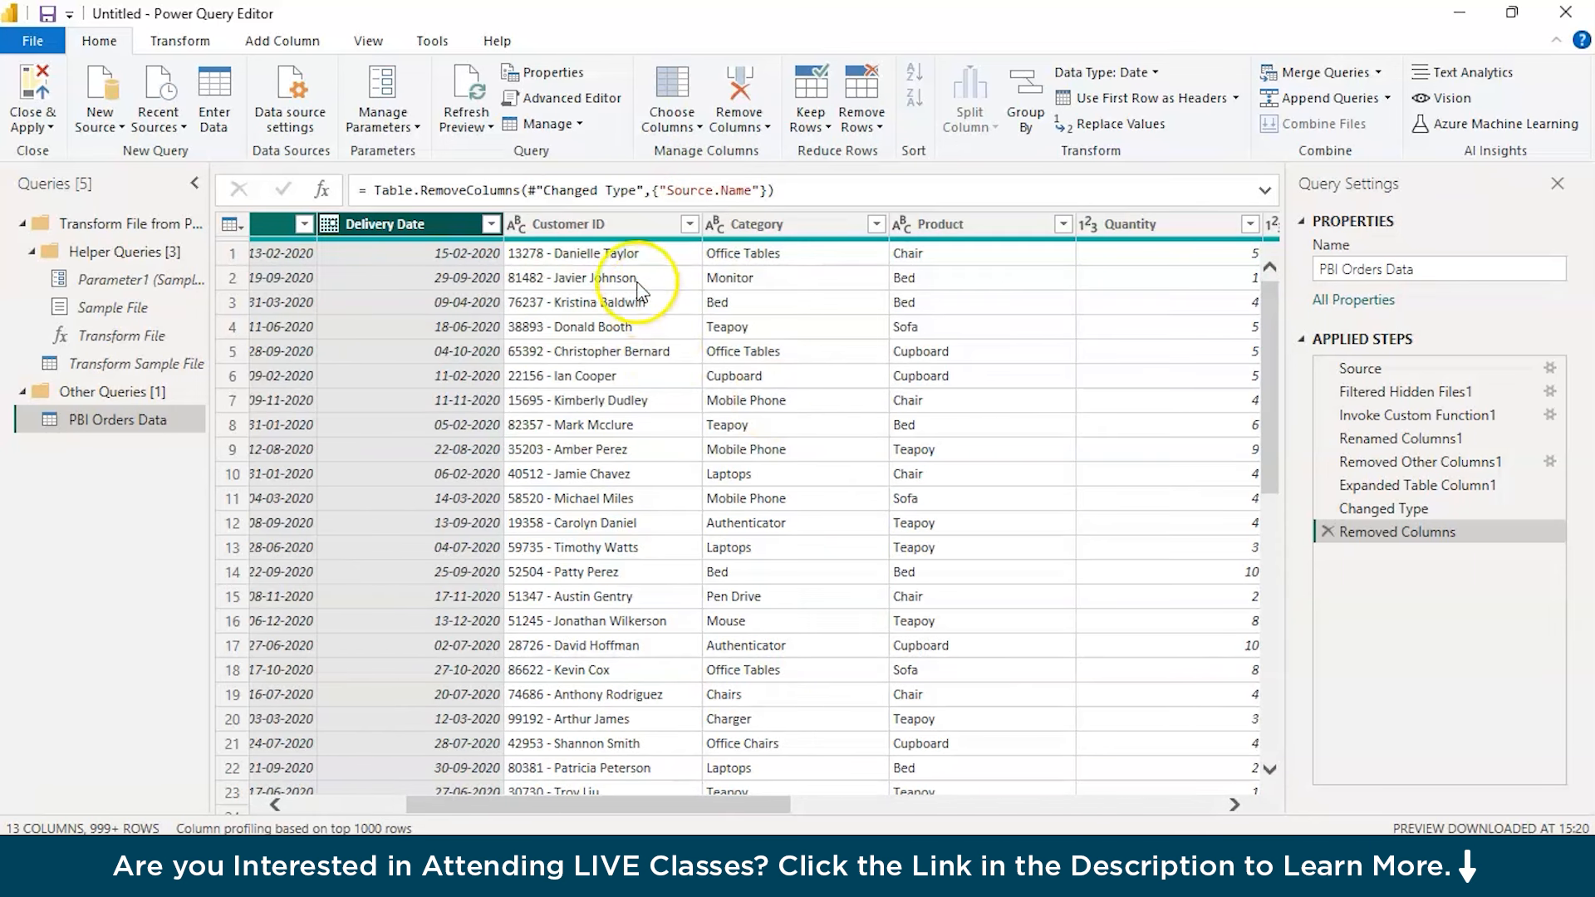
click(625, 225)
click(595, 227)
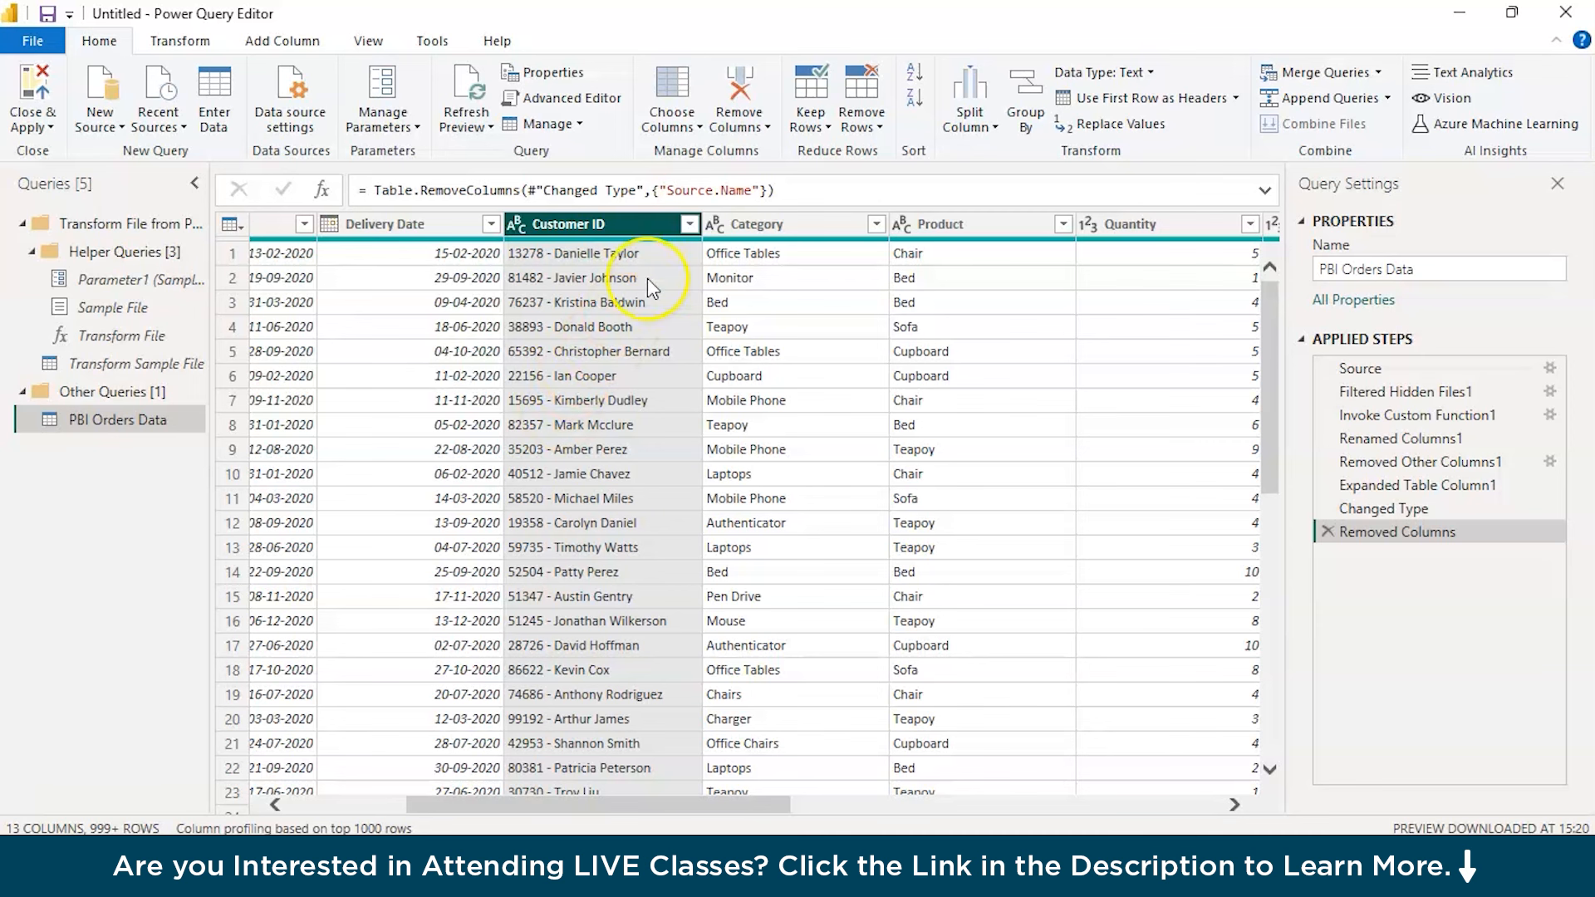
right_click(636, 236)
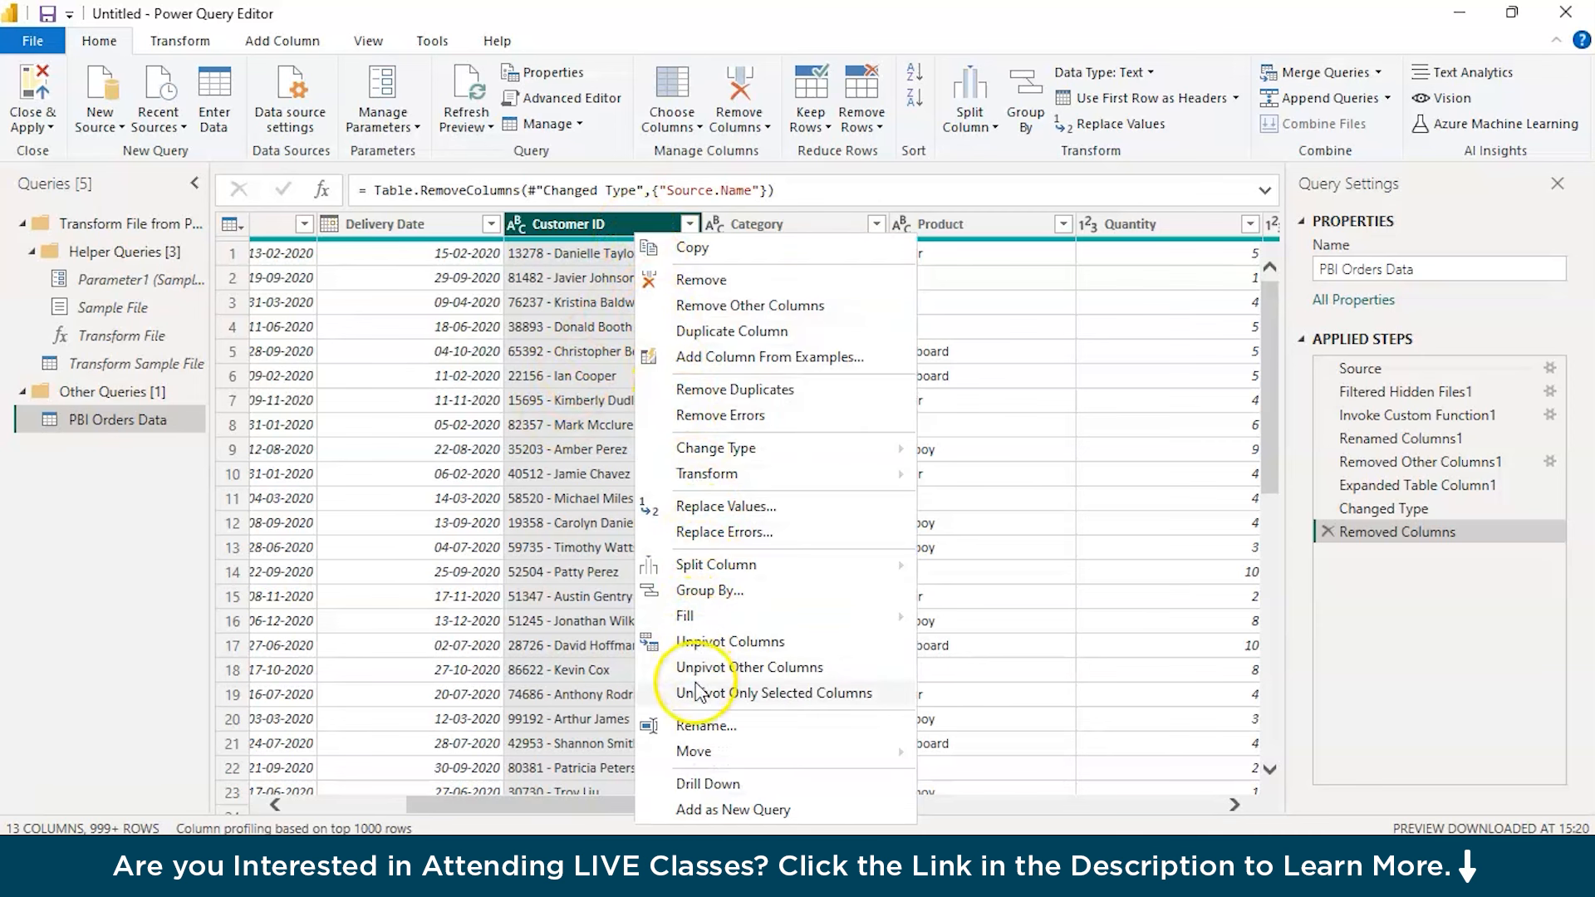
mouse_move(731, 567)
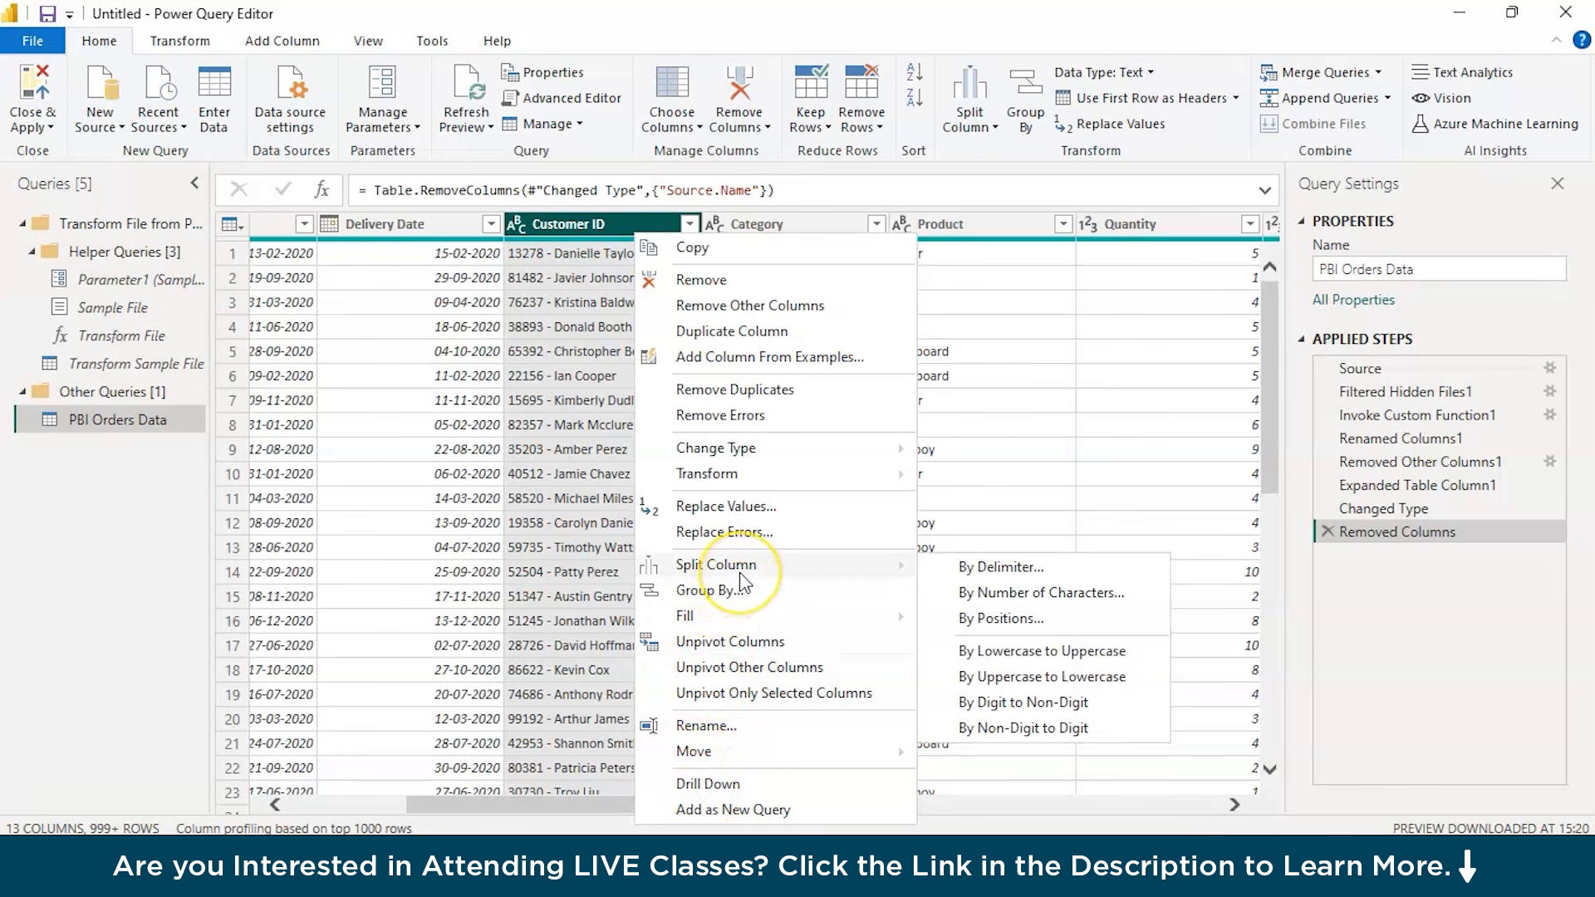
click(945, 567)
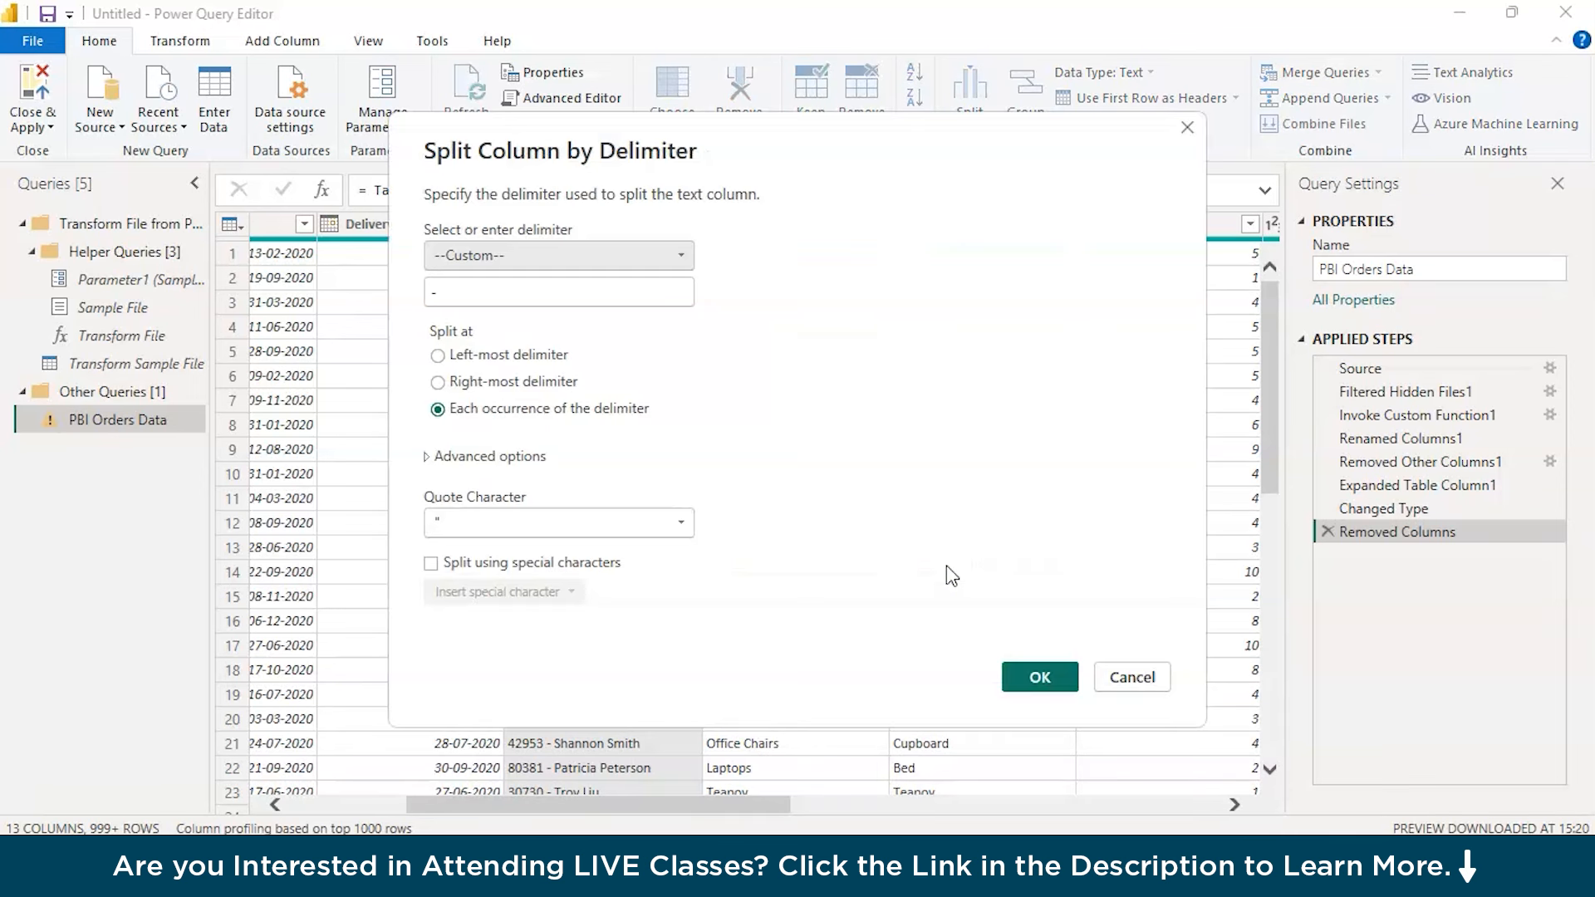
click(571, 299)
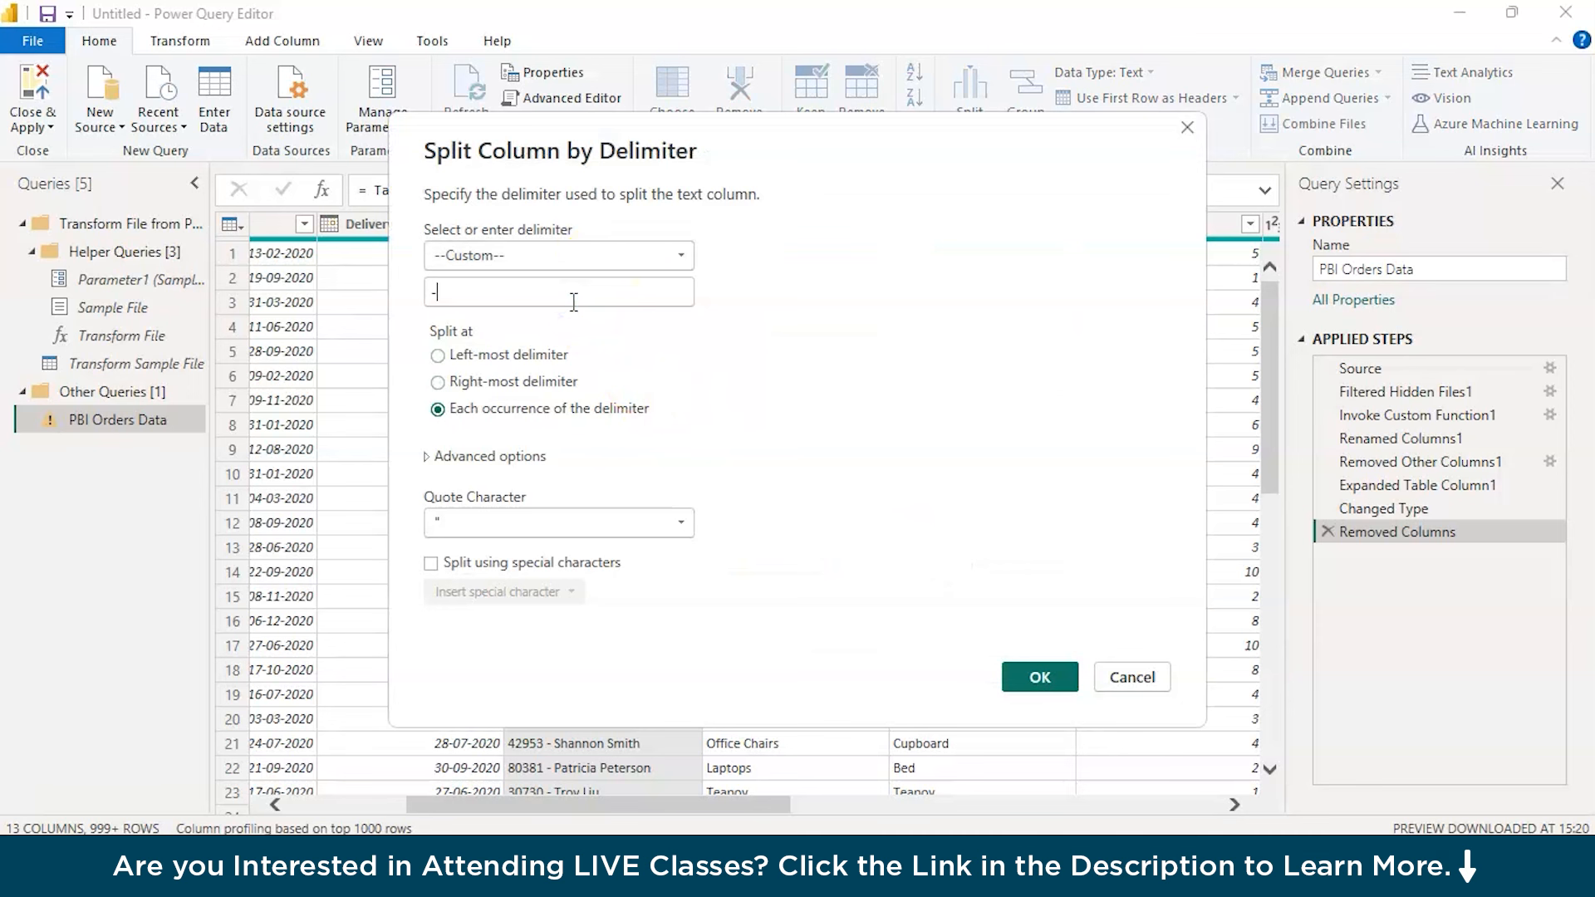
key(BackSpace)
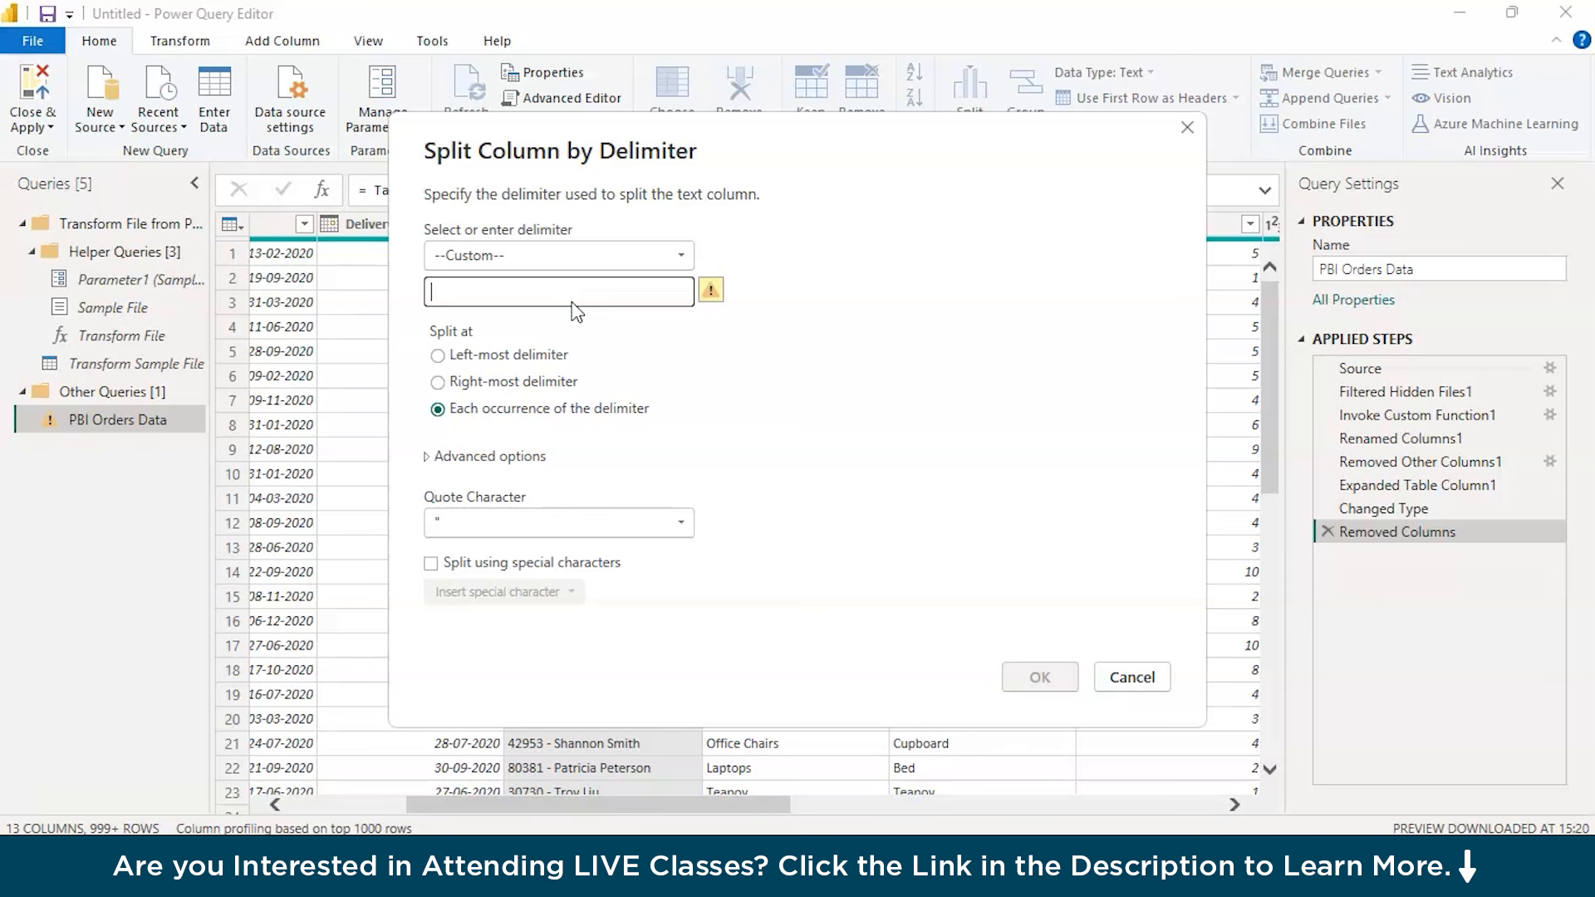
text(-)
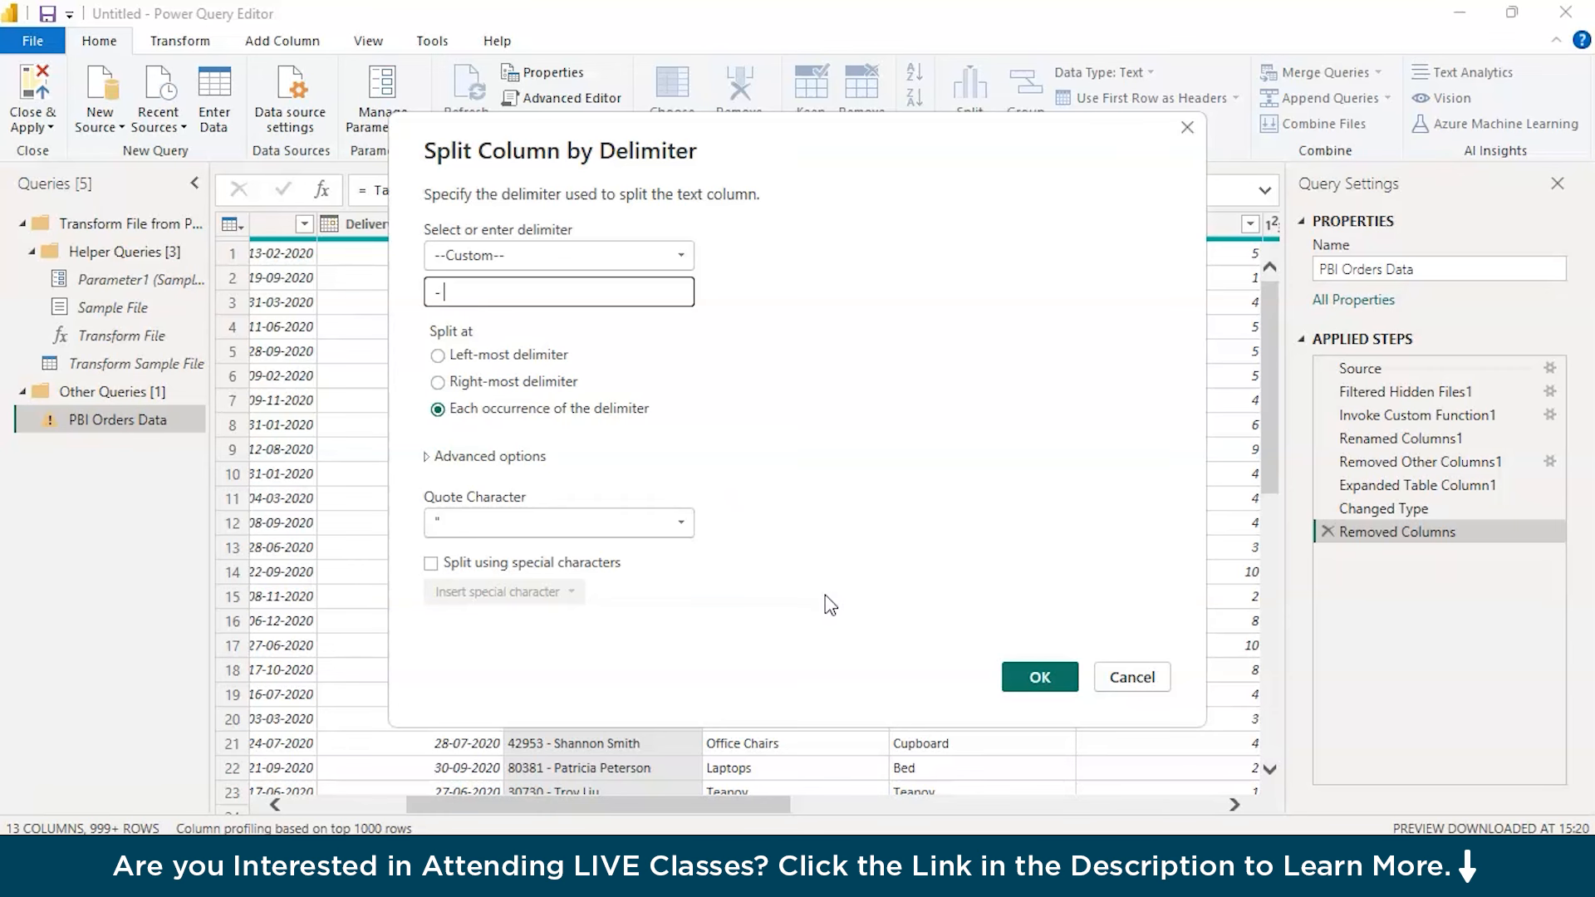
click(1038, 679)
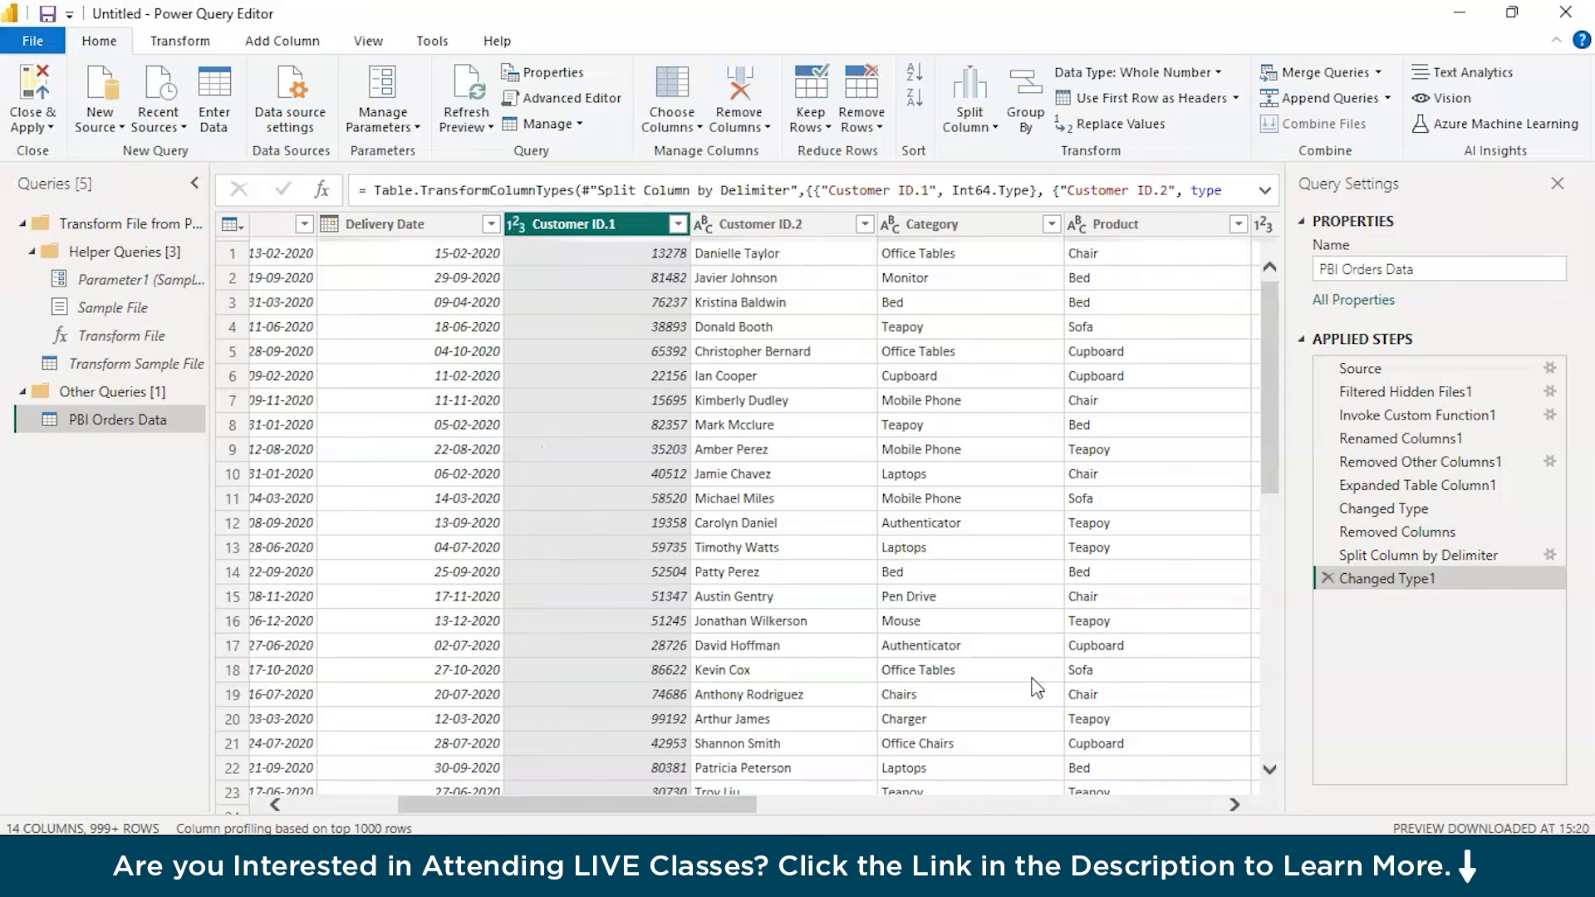
Rename the Customer ID.1 column as Customer ID
double_click(634, 238)
click(634, 229)
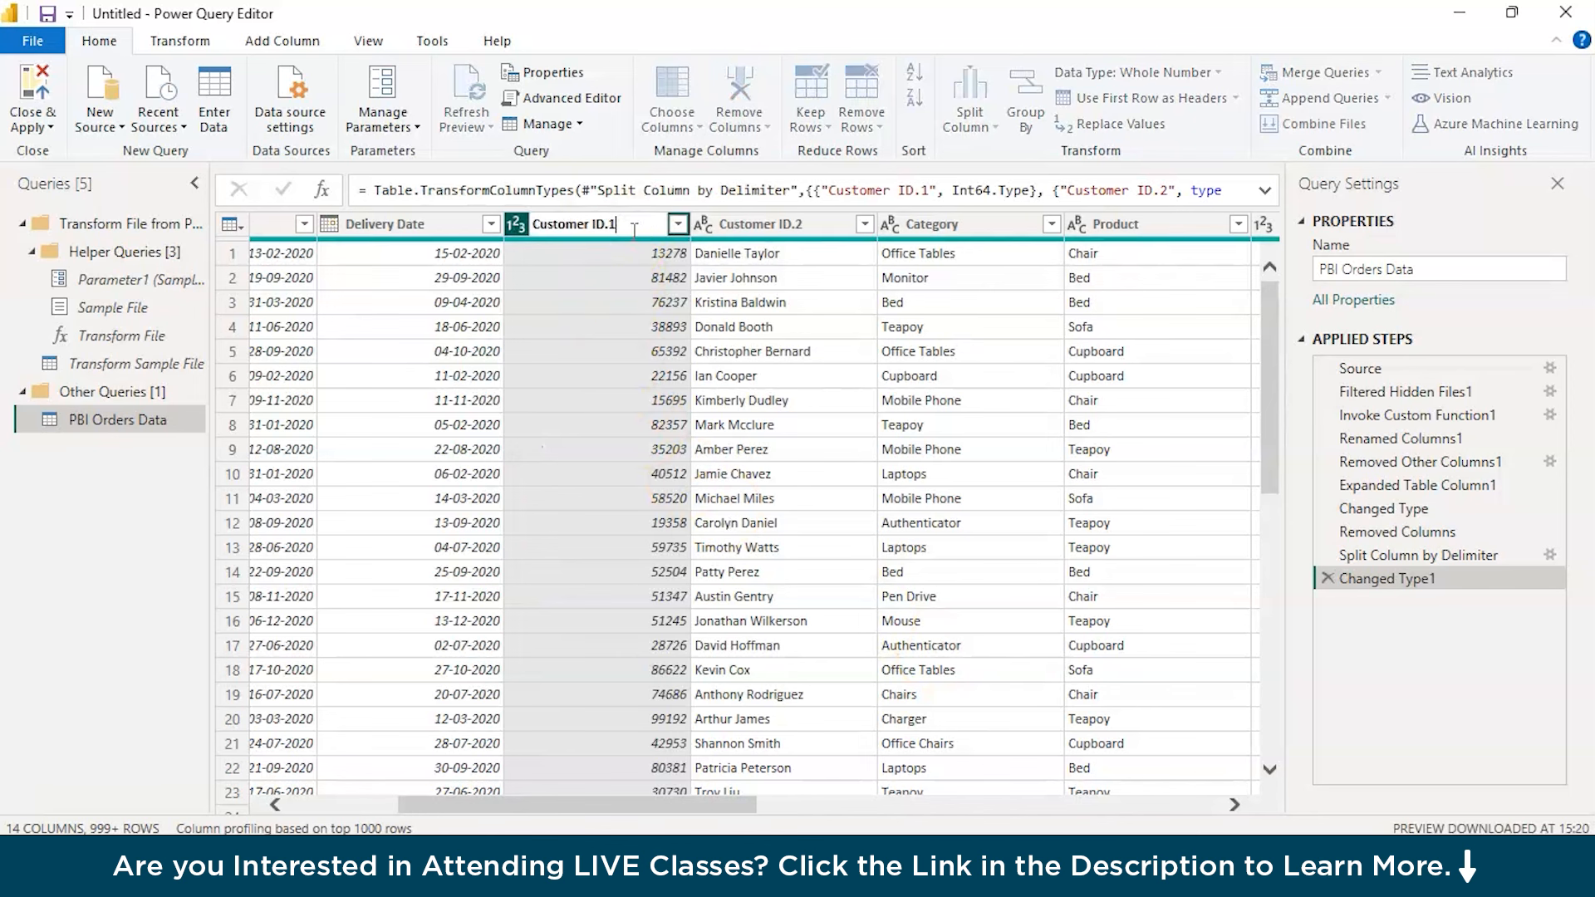
key(BackSpace)
Rename the Customer ID.2 column as Customer Name
click(760, 225)
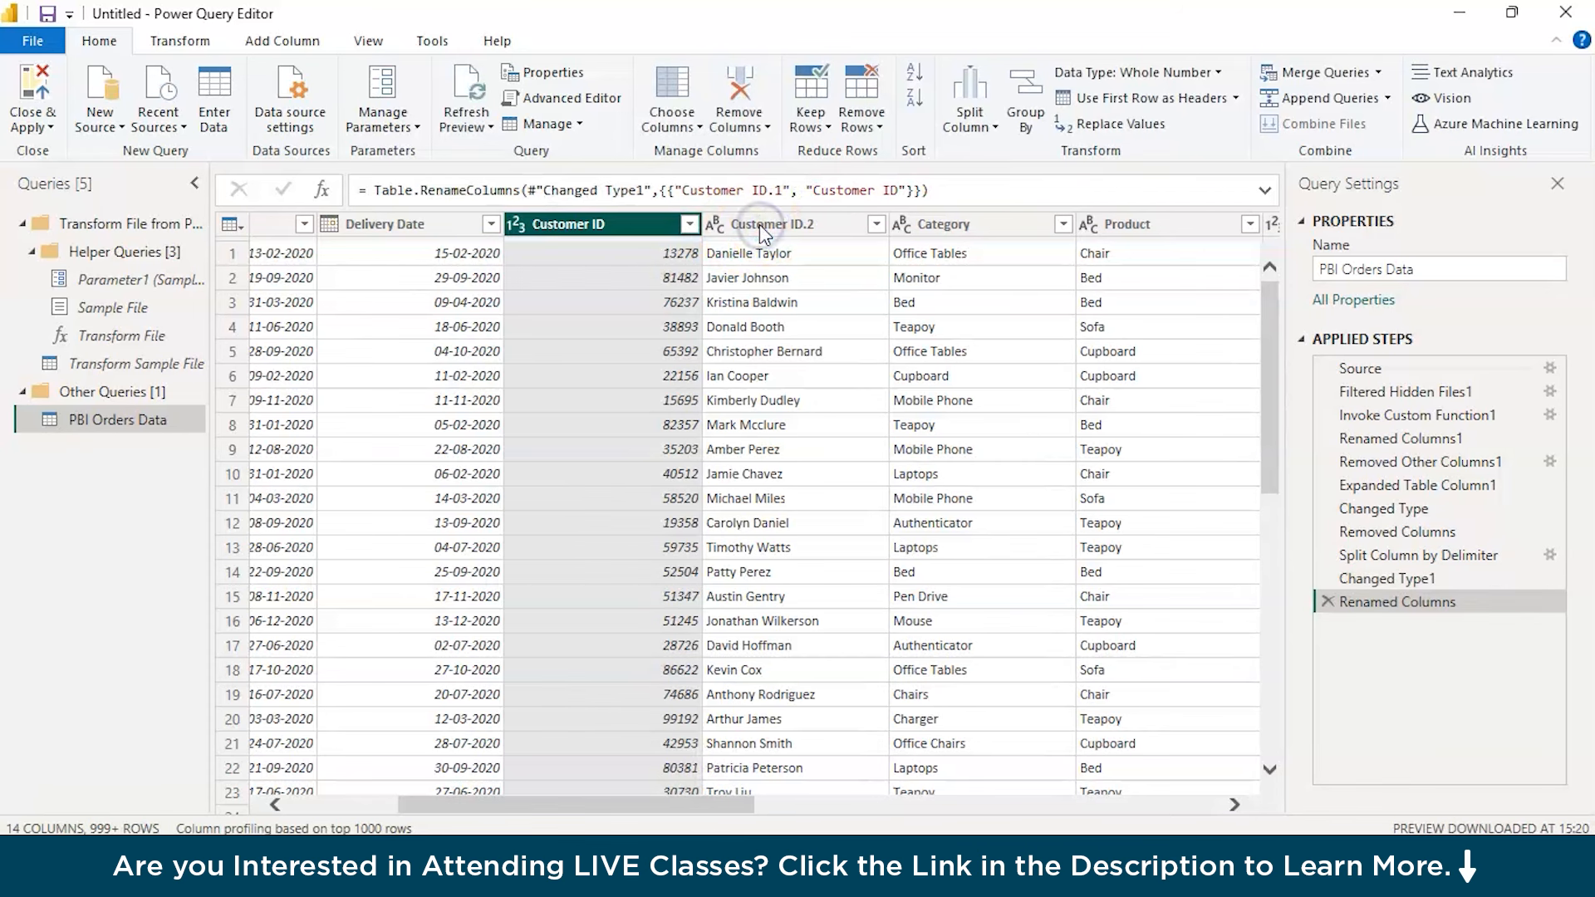
double_click(759, 224)
click(762, 224)
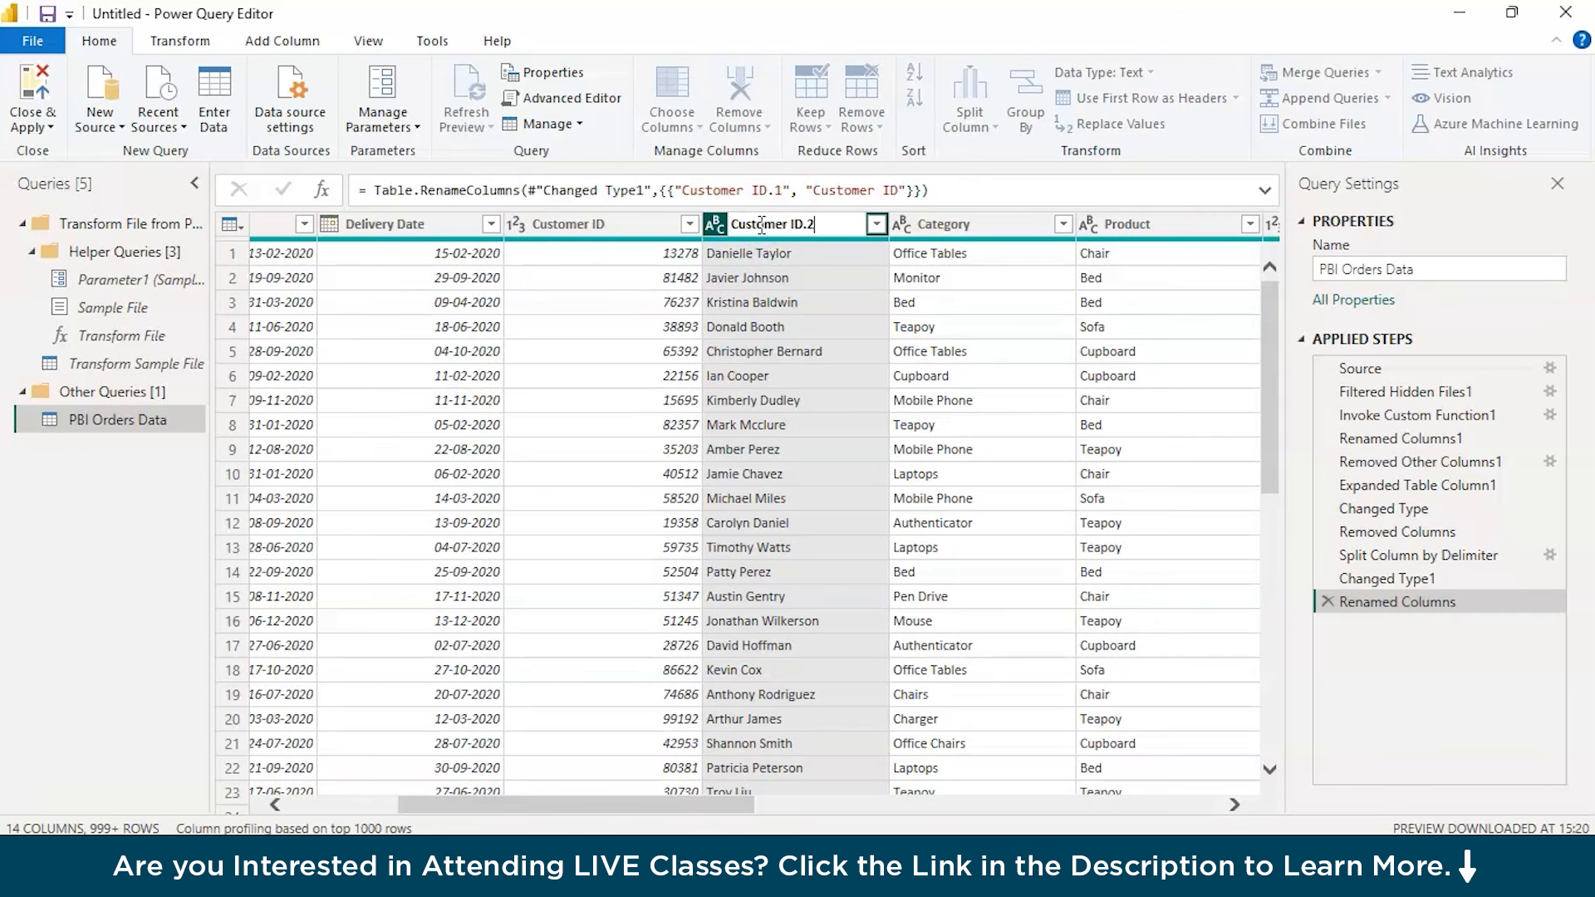
key(BackSpace)
key(BackSpace)
key(BackSpace)
text(Name)
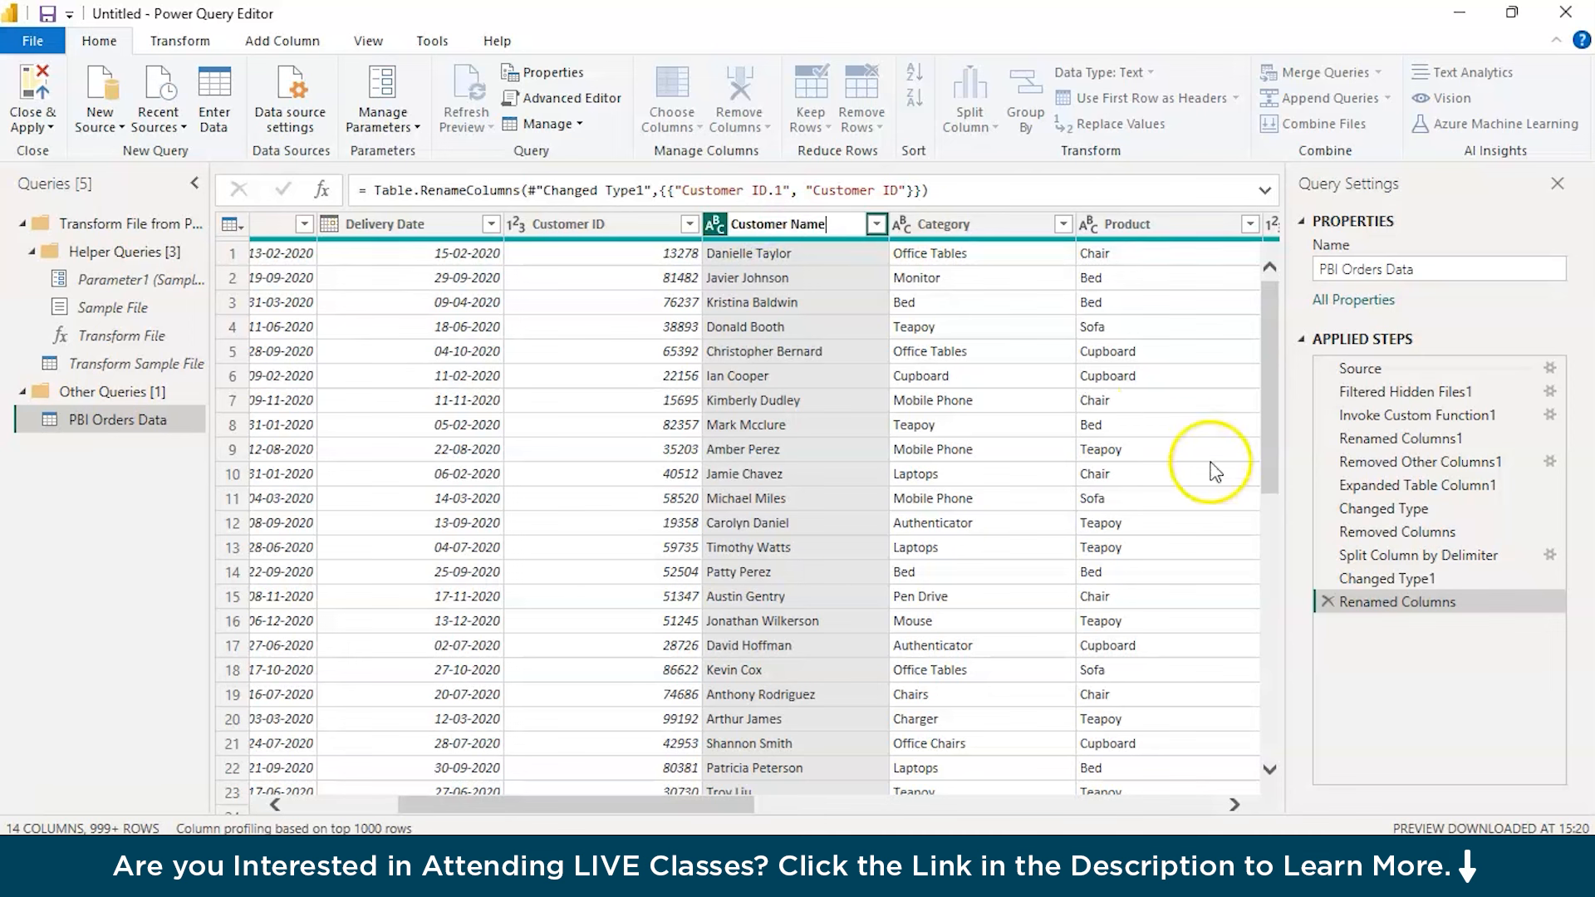
click(1356, 659)
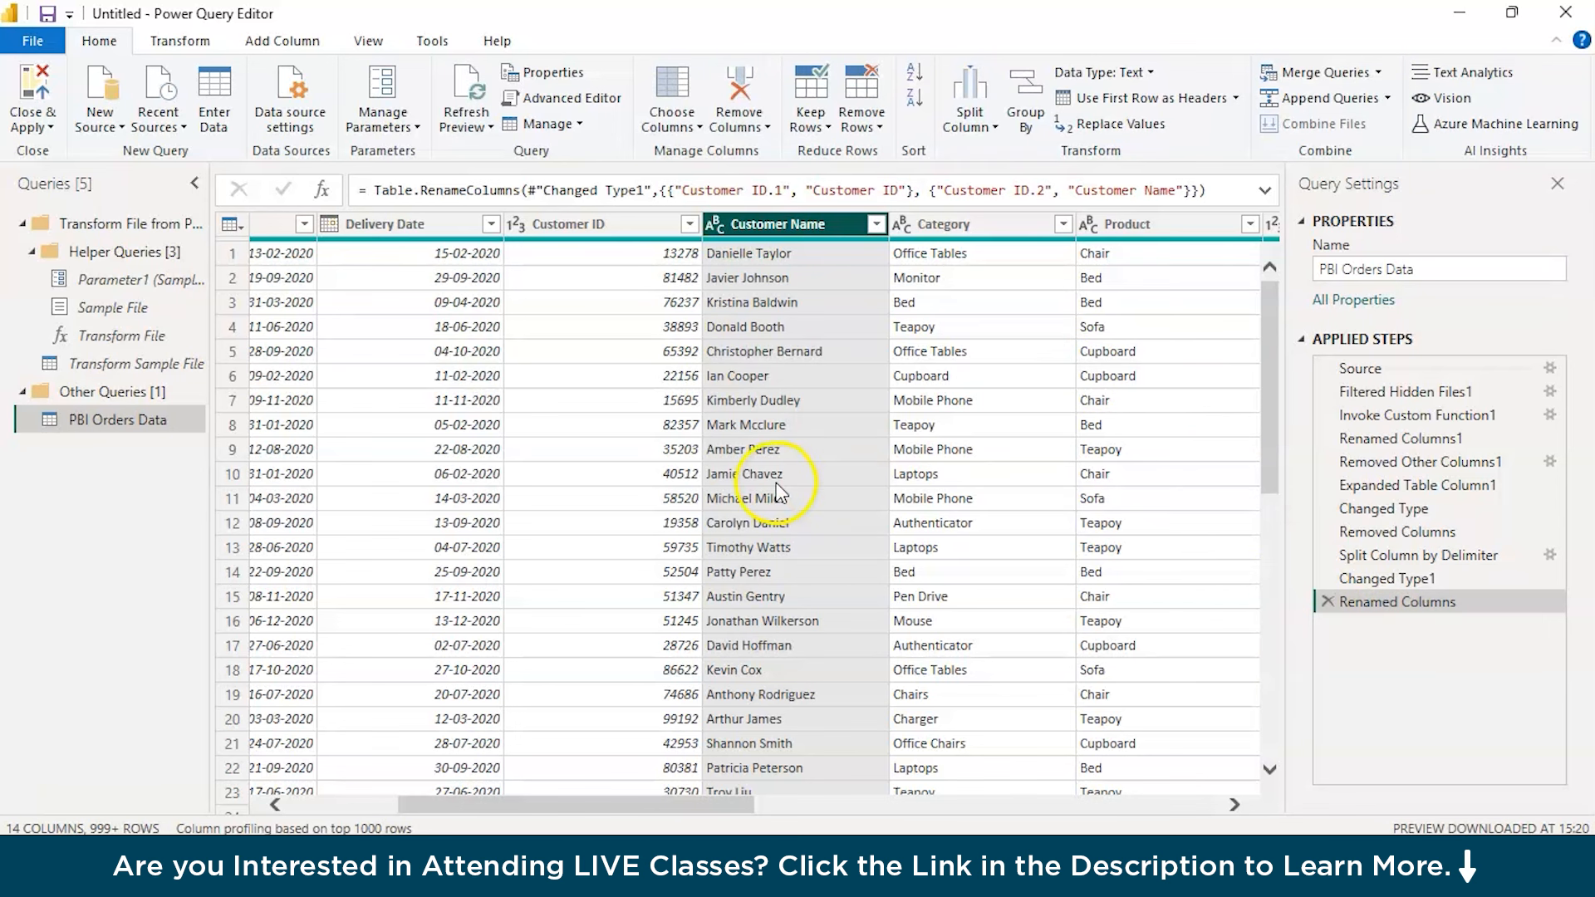
Check the data types assigned to the Customer ID column and to the Order Date and Delivery Date columns
click(579, 226)
right_click(579, 231)
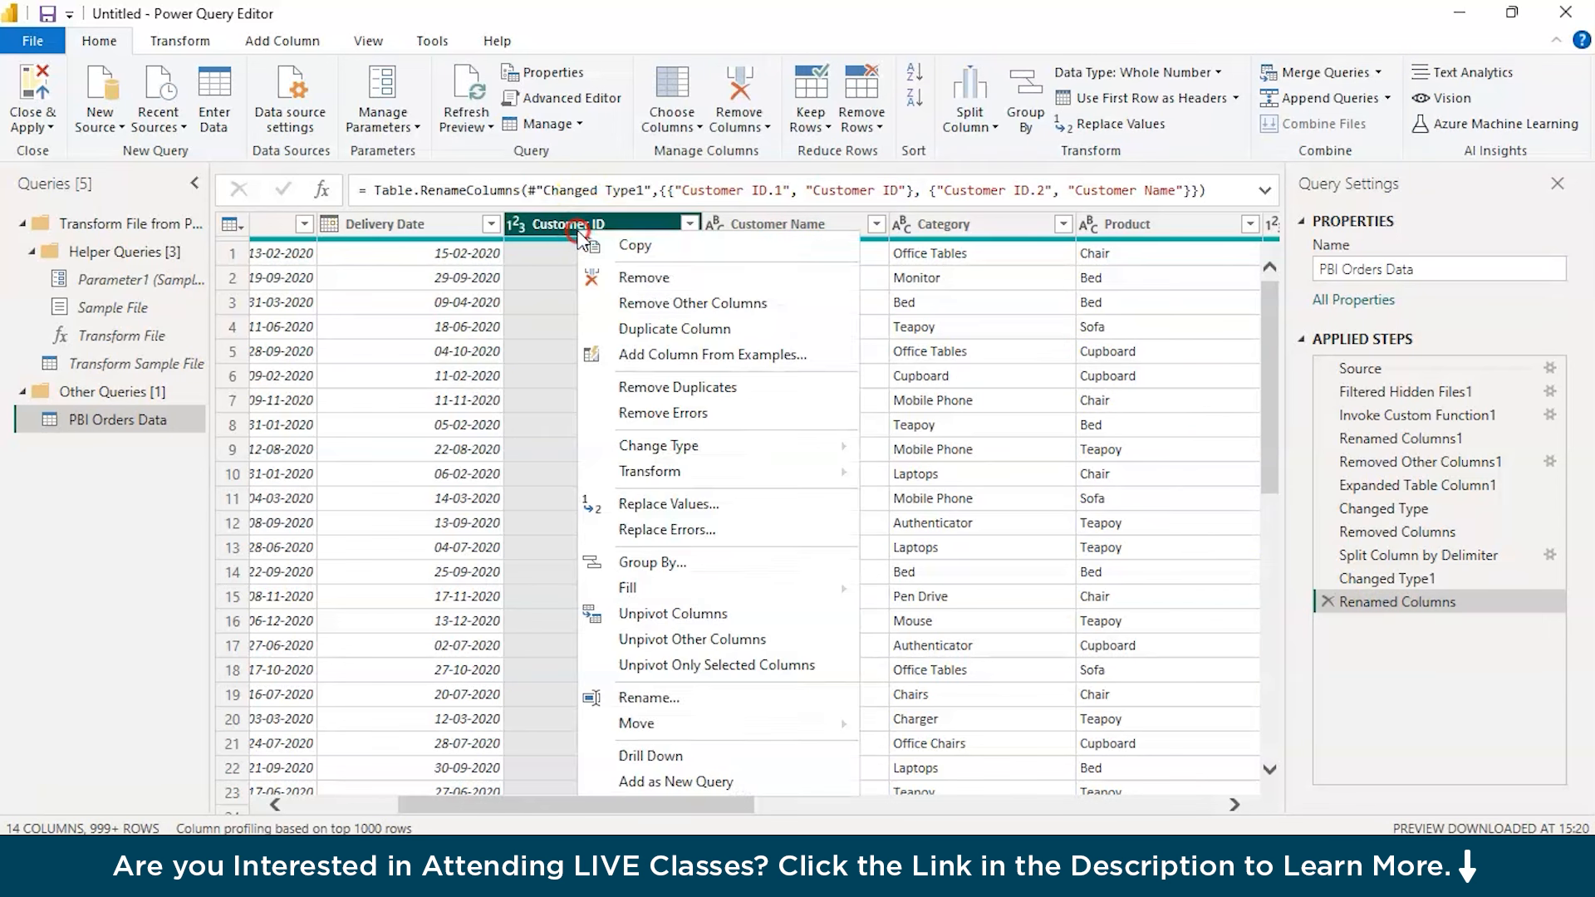
click(659, 446)
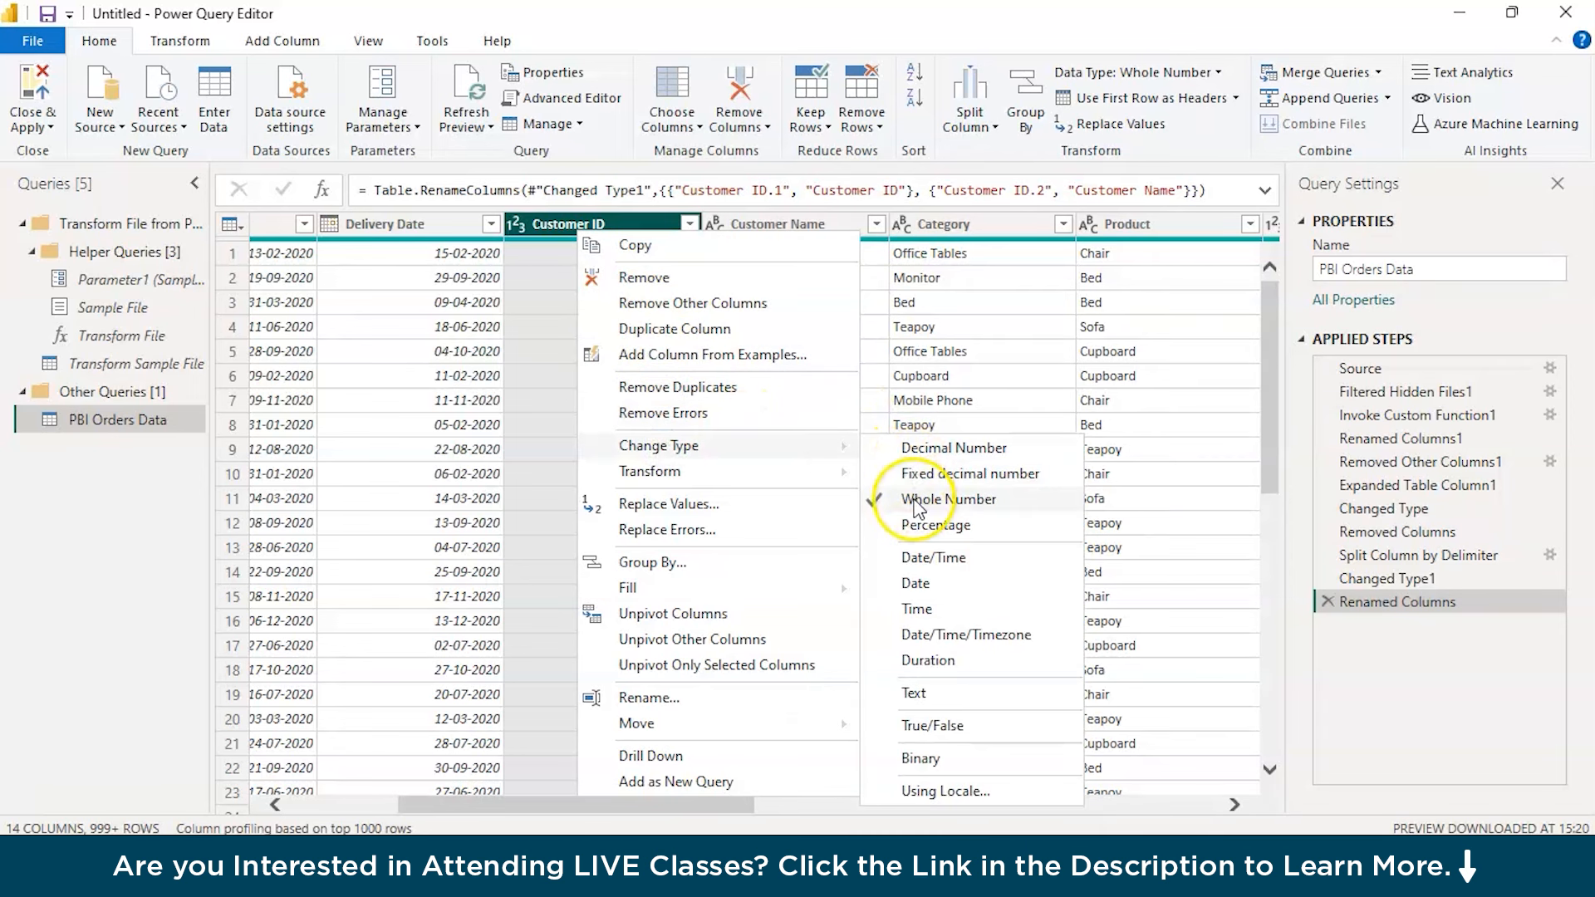
click(481, 424)
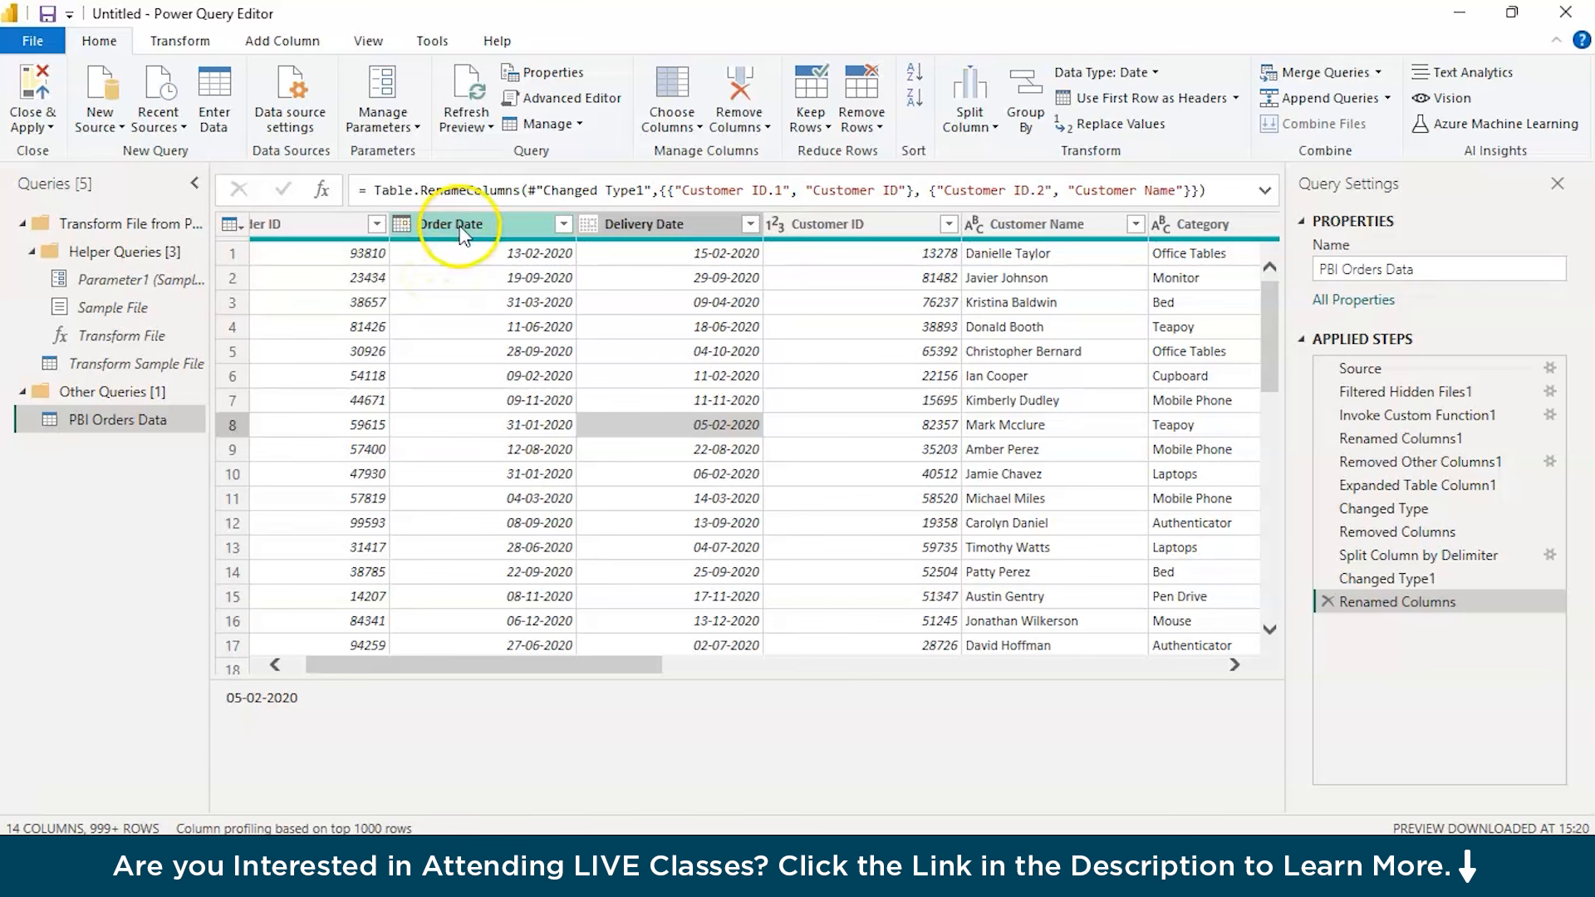
click(461, 225)
ctrl+click(641, 224)
right_click(641, 224)
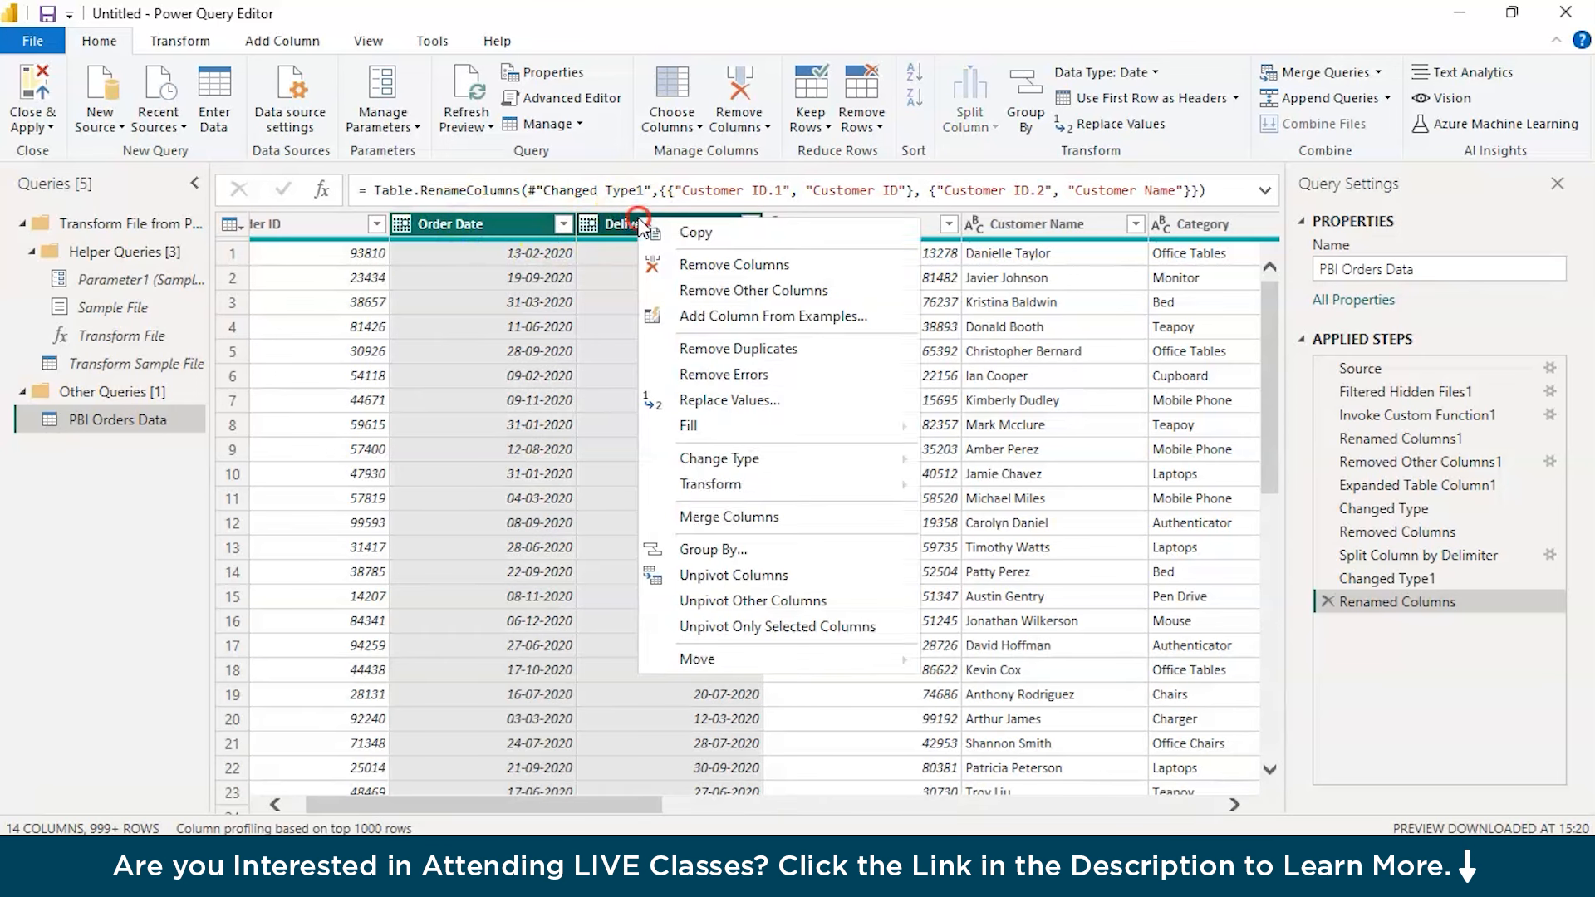
mouse_move(726, 467)
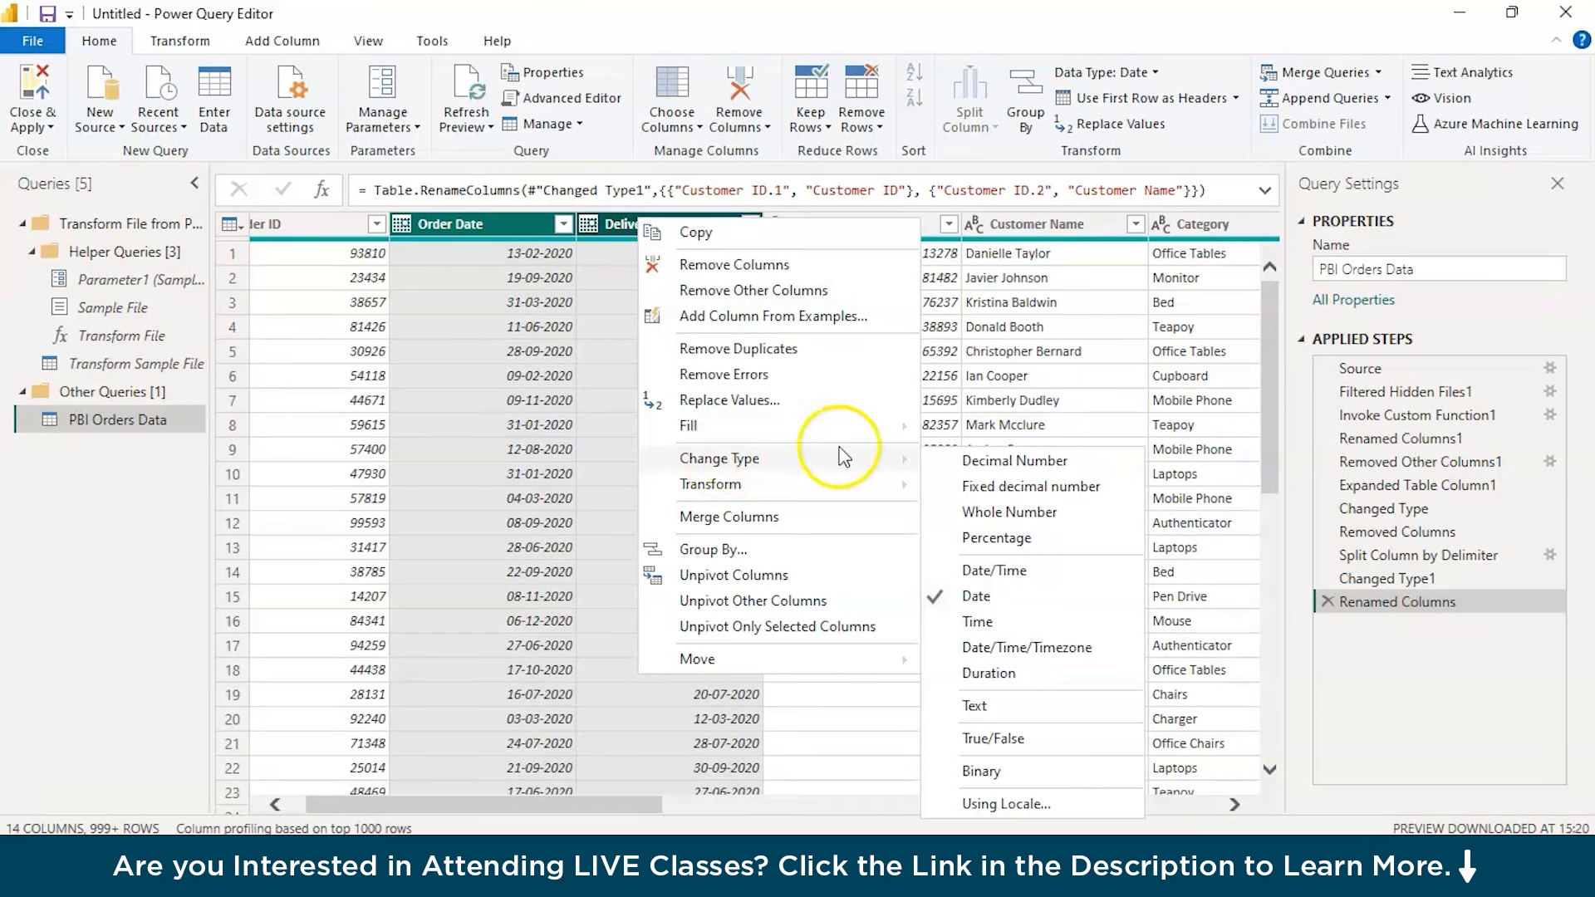
click(501, 477)
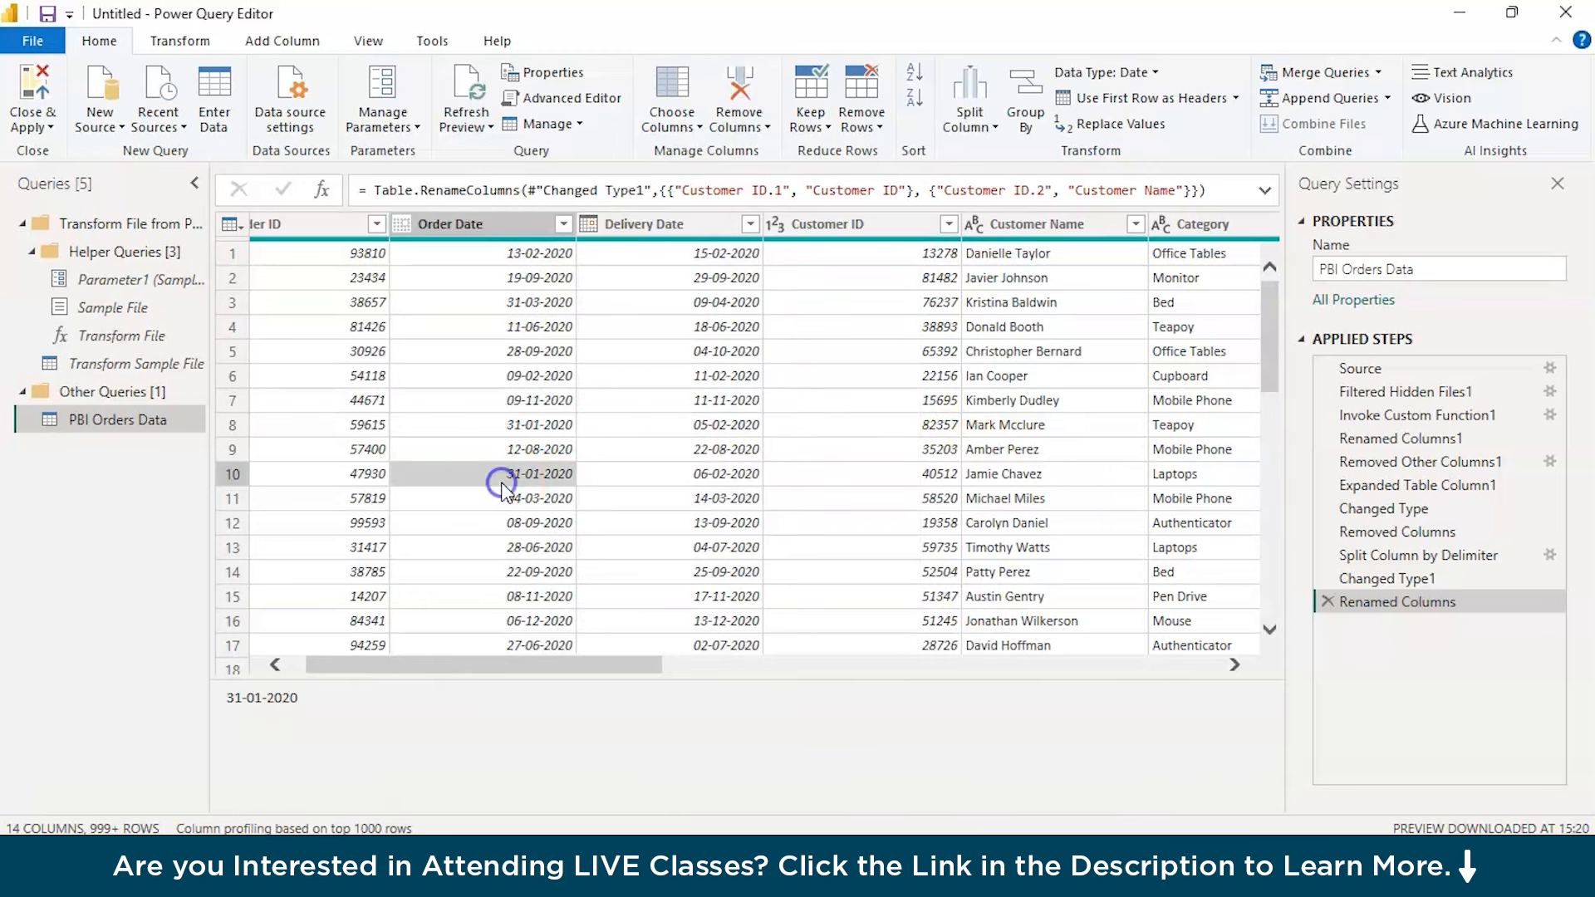
Add a column that subtracts Cost to Company from Revenue in the PBI Orders Data query
scroll(781, 427, right, 3)
scroll(780, 427, right, 2)
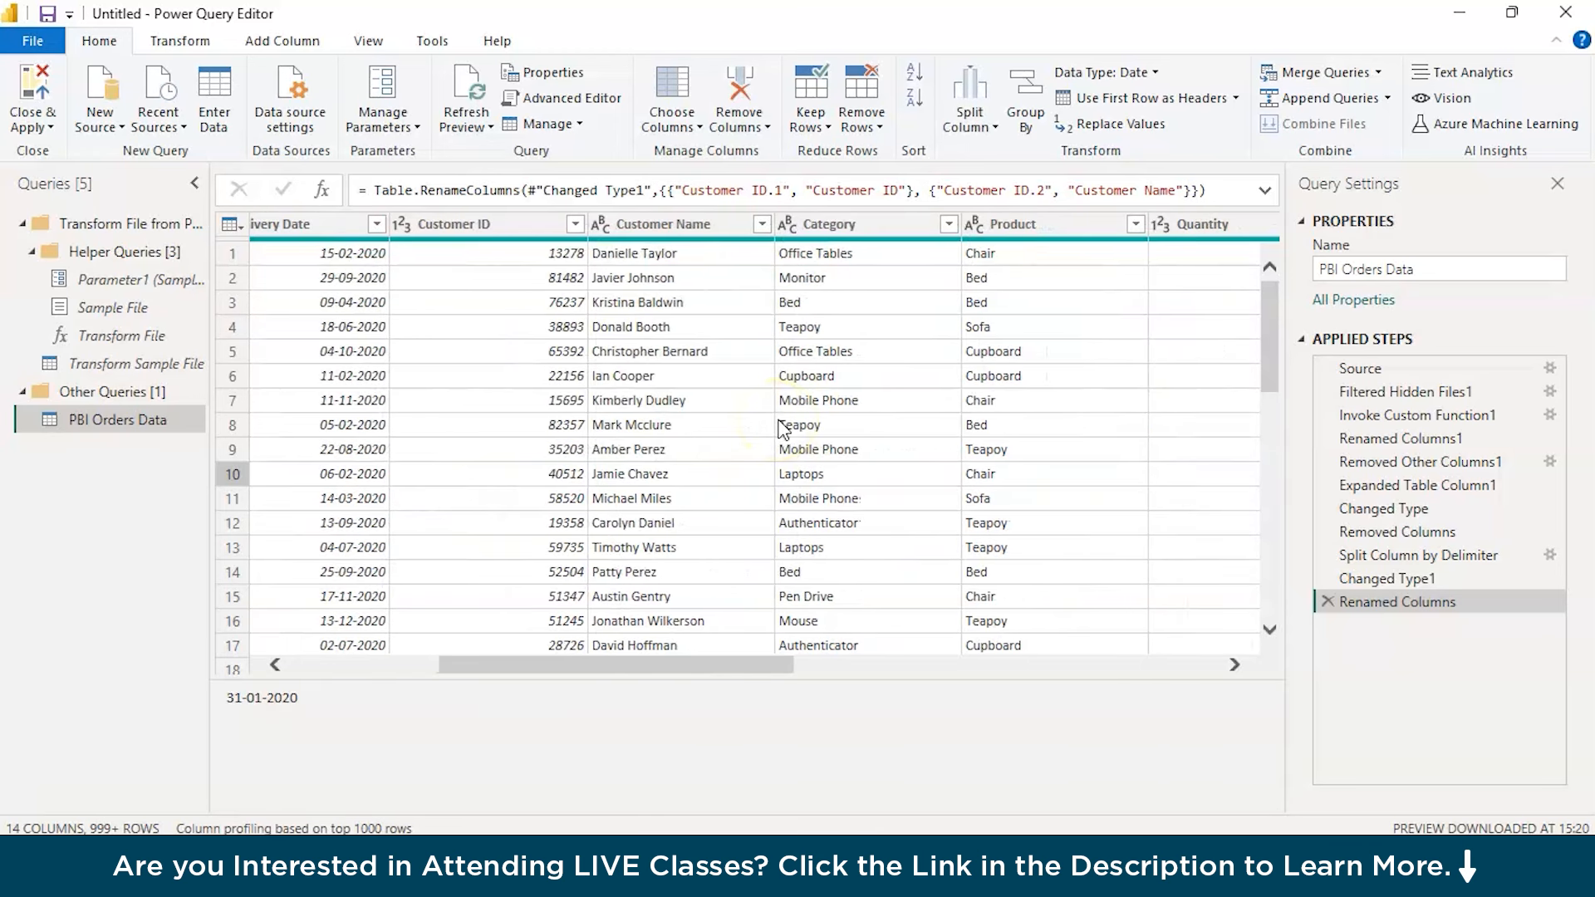
scroll(781, 428, right, 4)
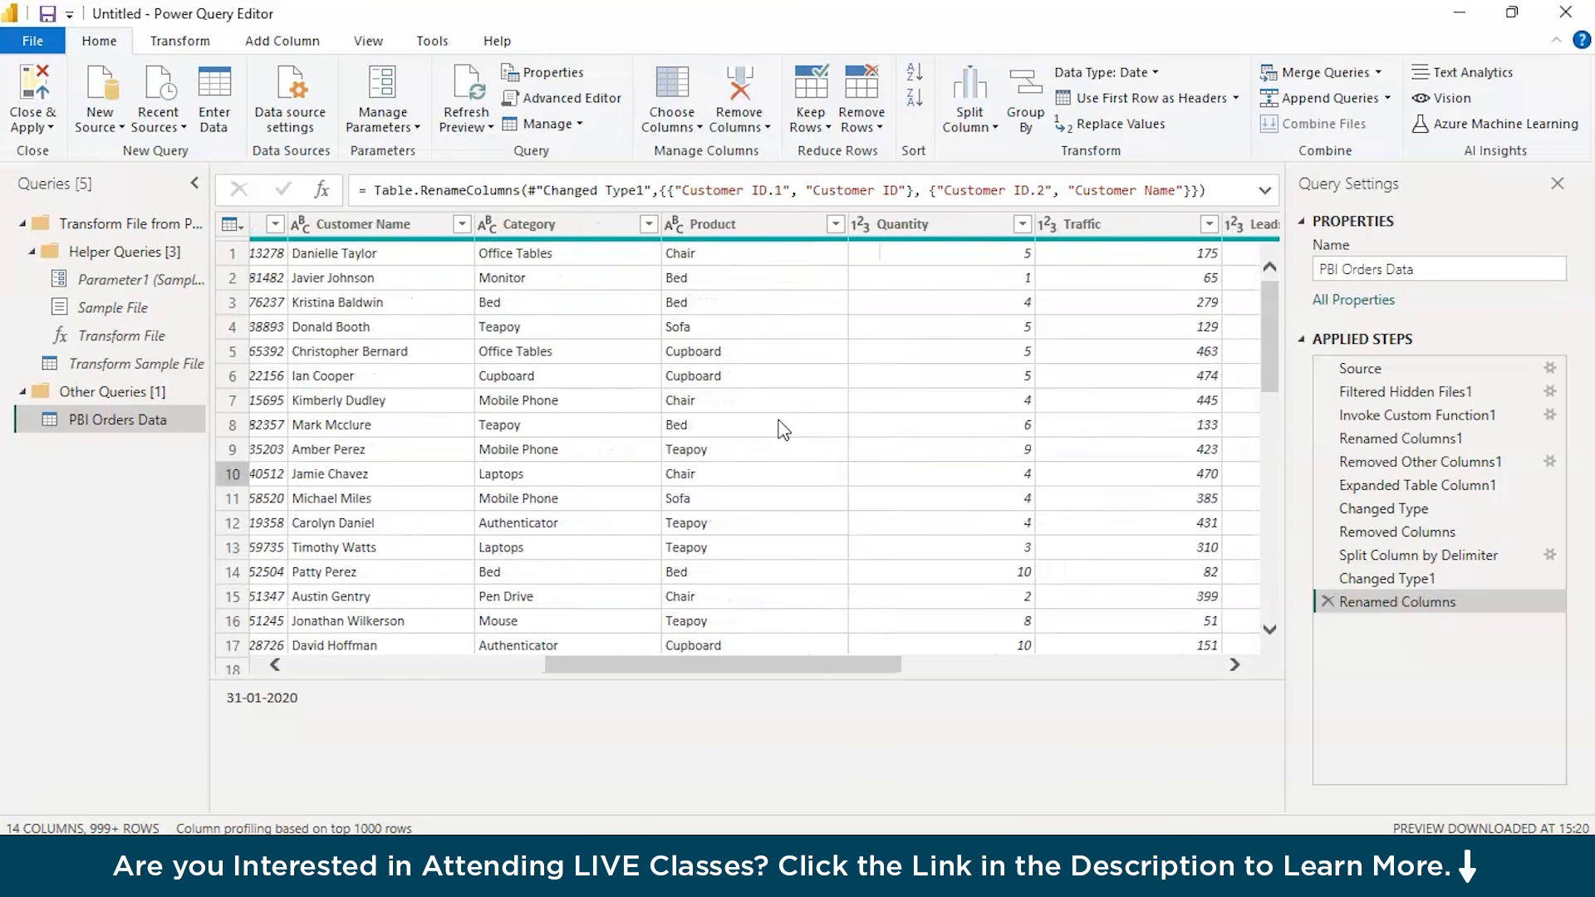
scroll(781, 428, right, 6)
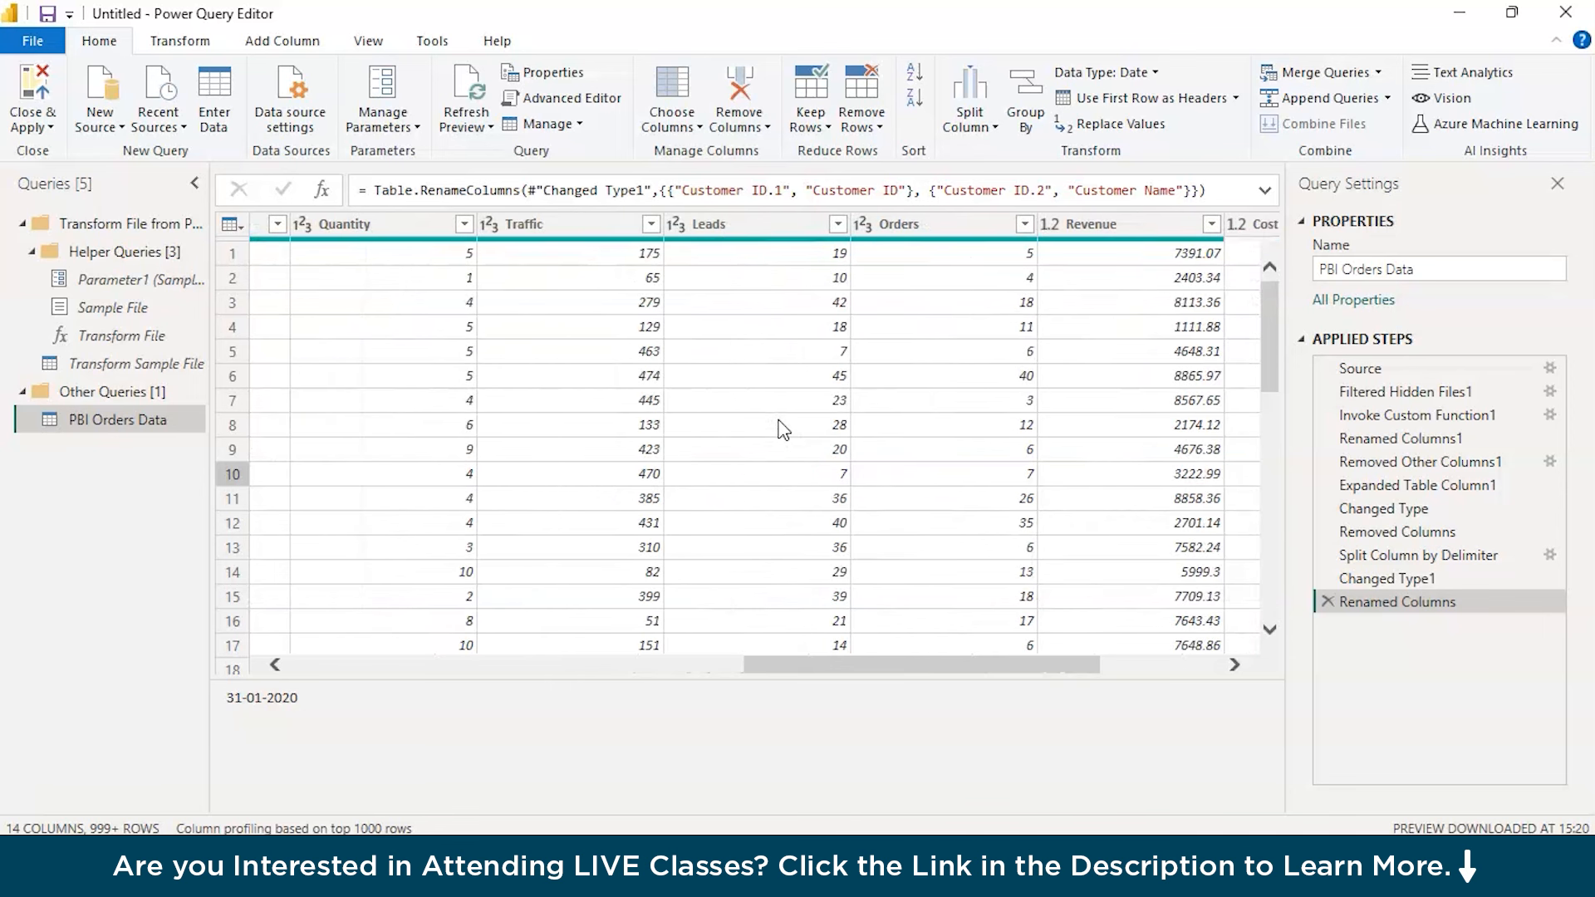
scroll(781, 428, right, 4)
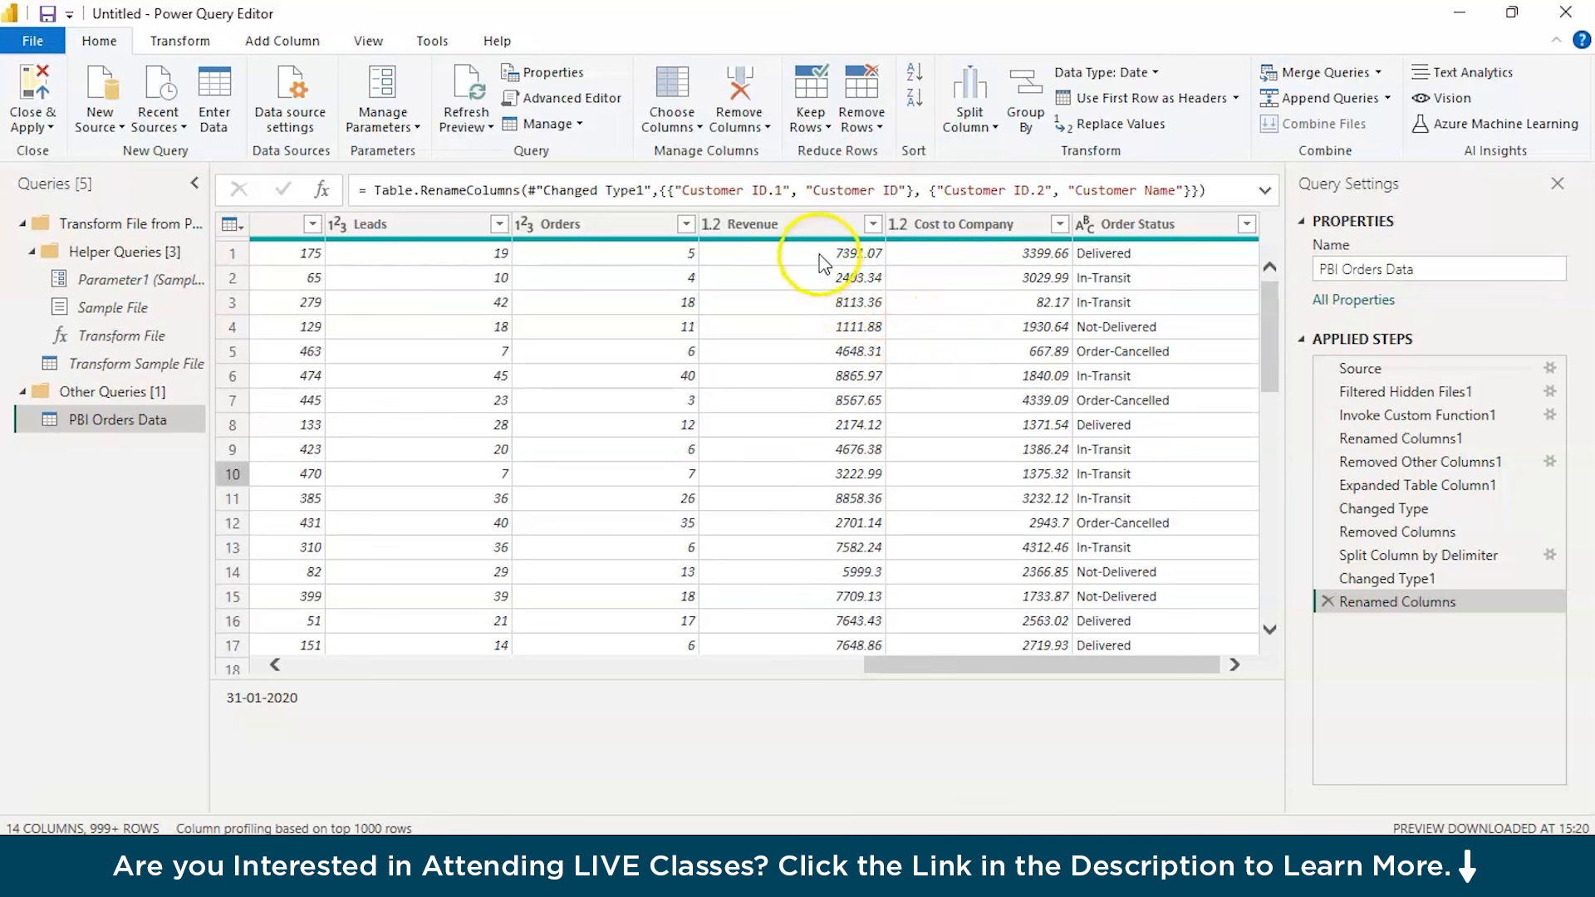
mouse_move(822, 249)
click(825, 226)
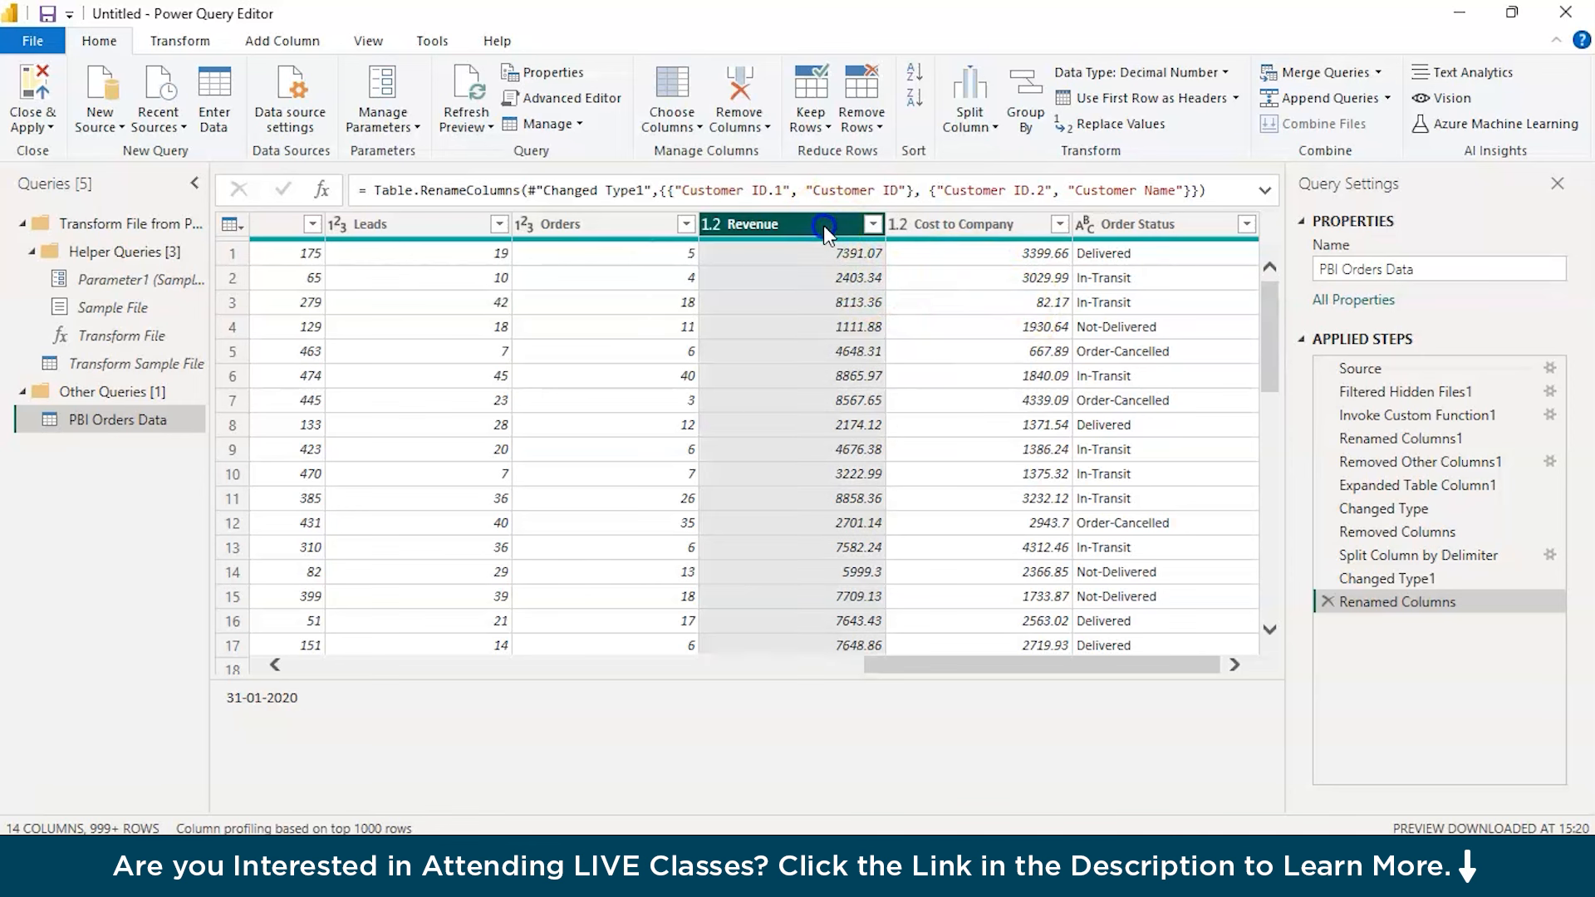
ctrl+click(967, 218)
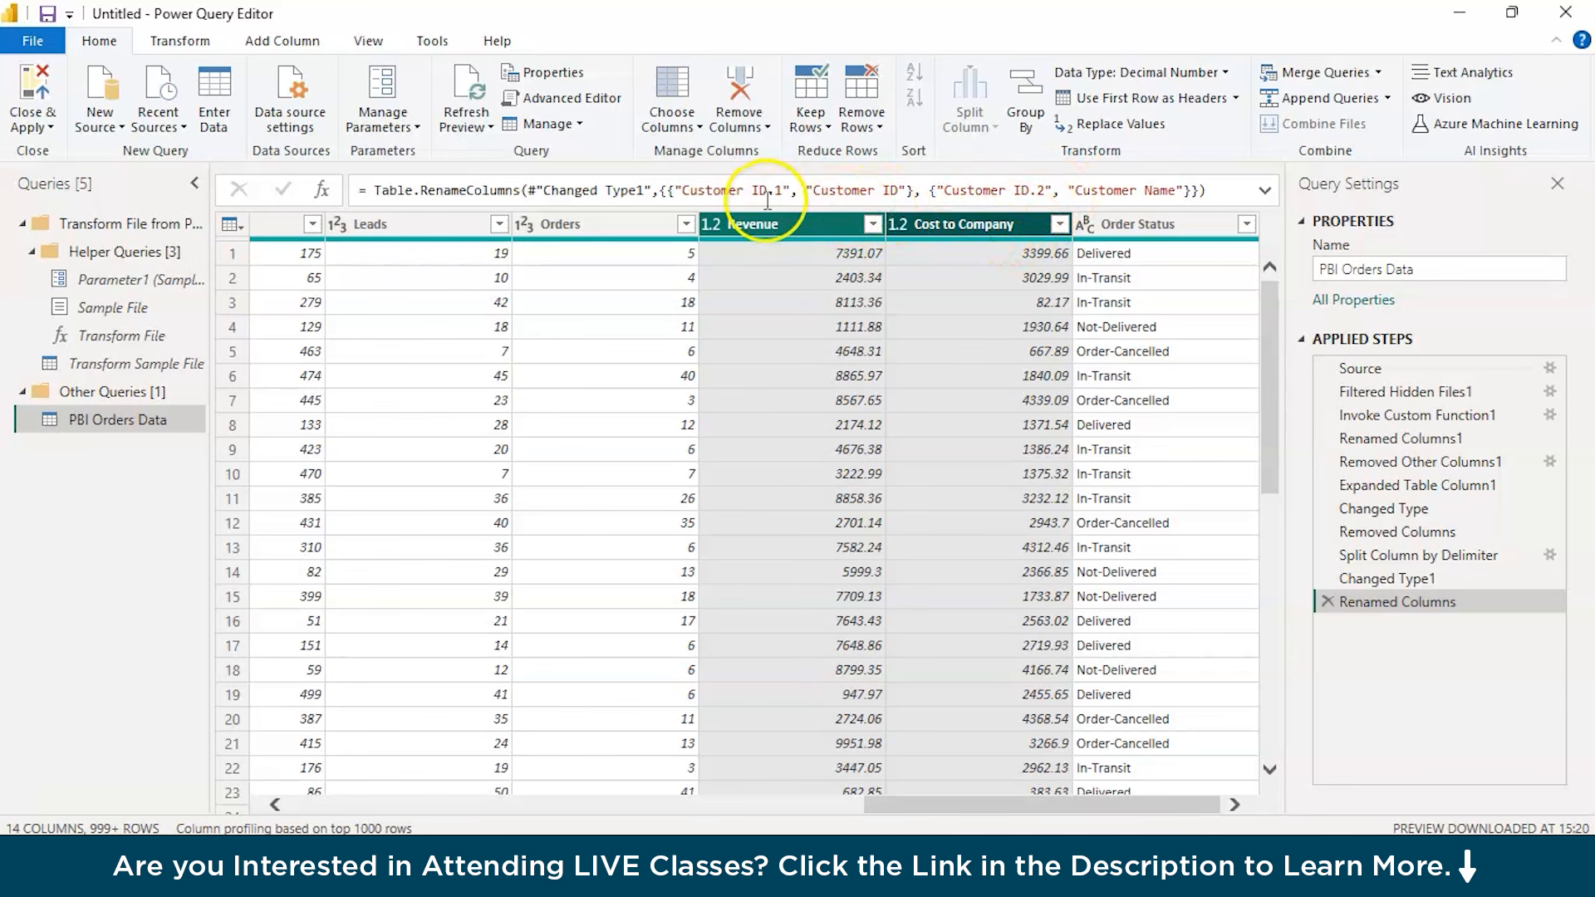
click(302, 48)
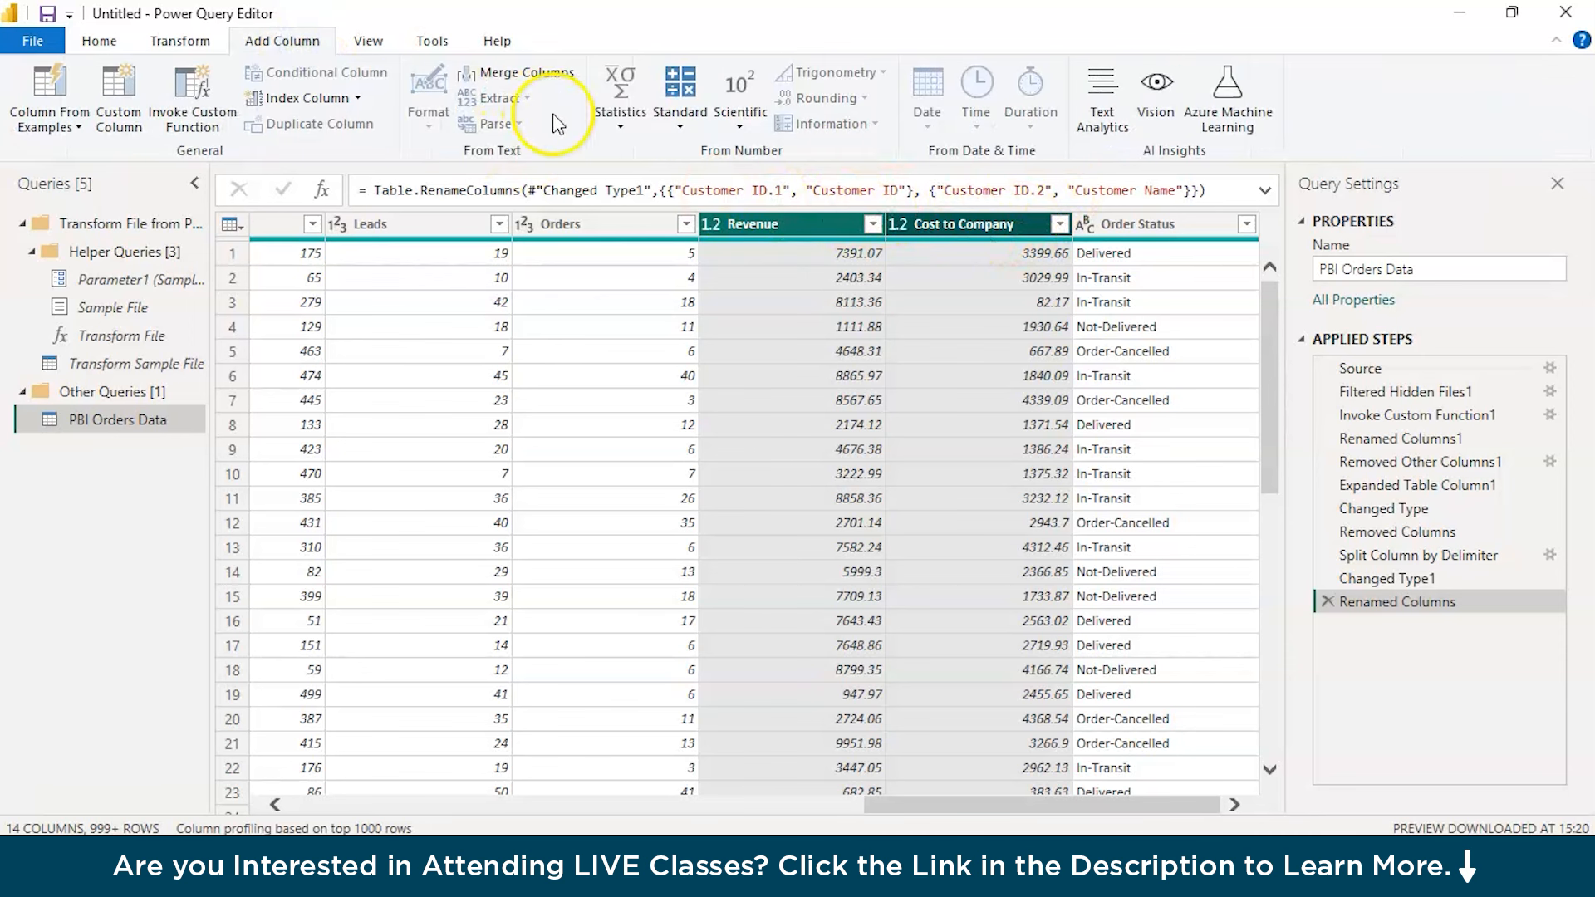
click(680, 112)
click(716, 203)
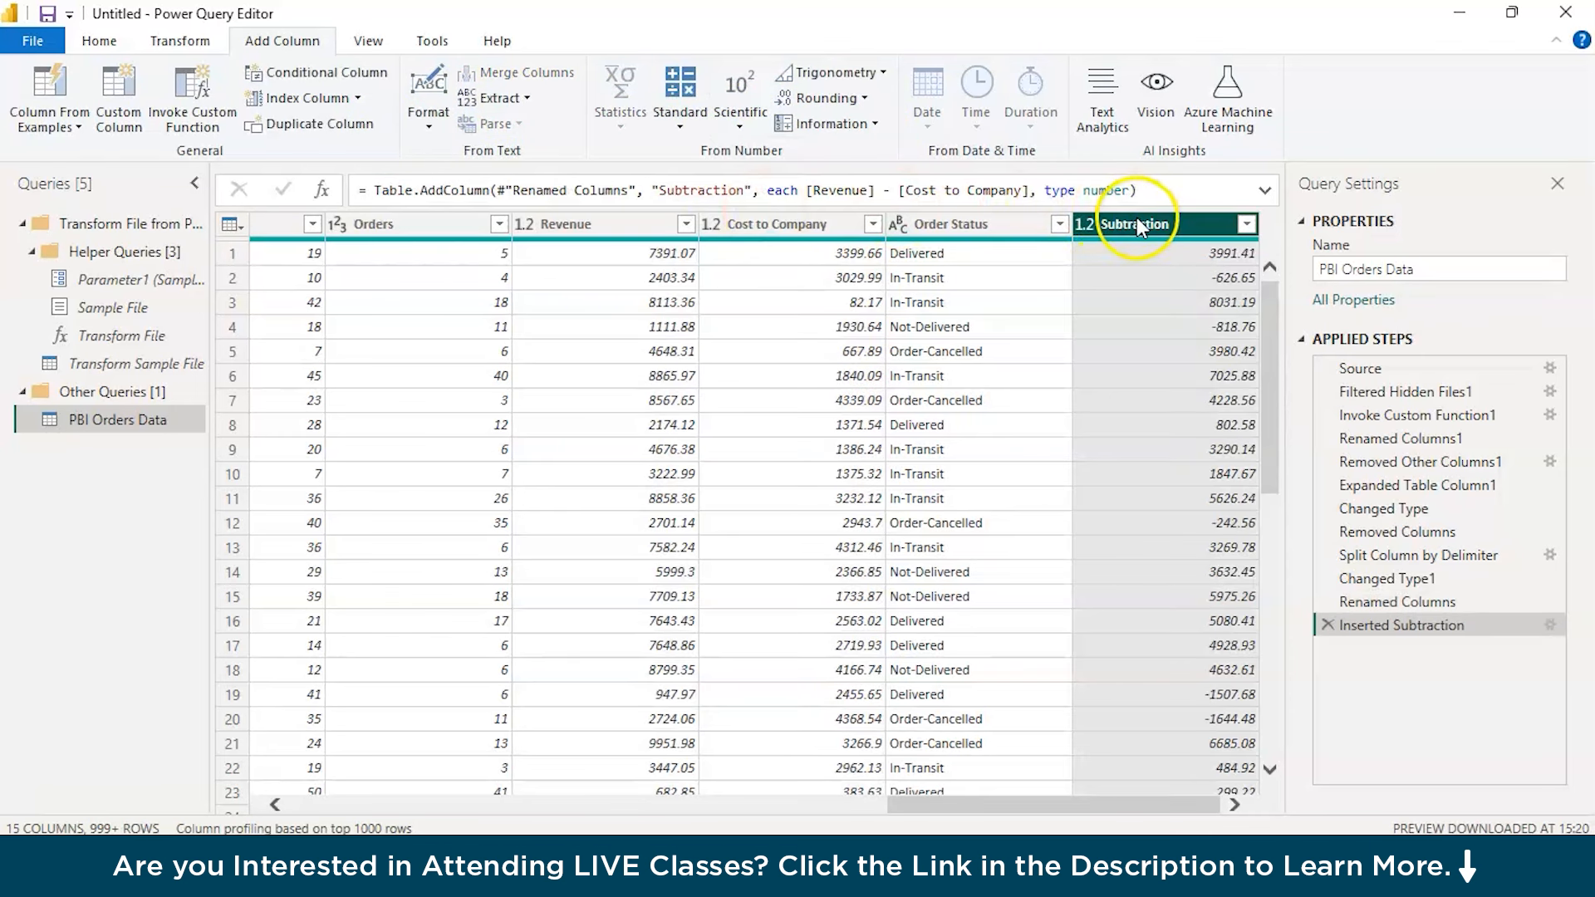
Rename the new Subtraction column as Profit and move it between Cost to Company and Order Status
double_click(1136, 220)
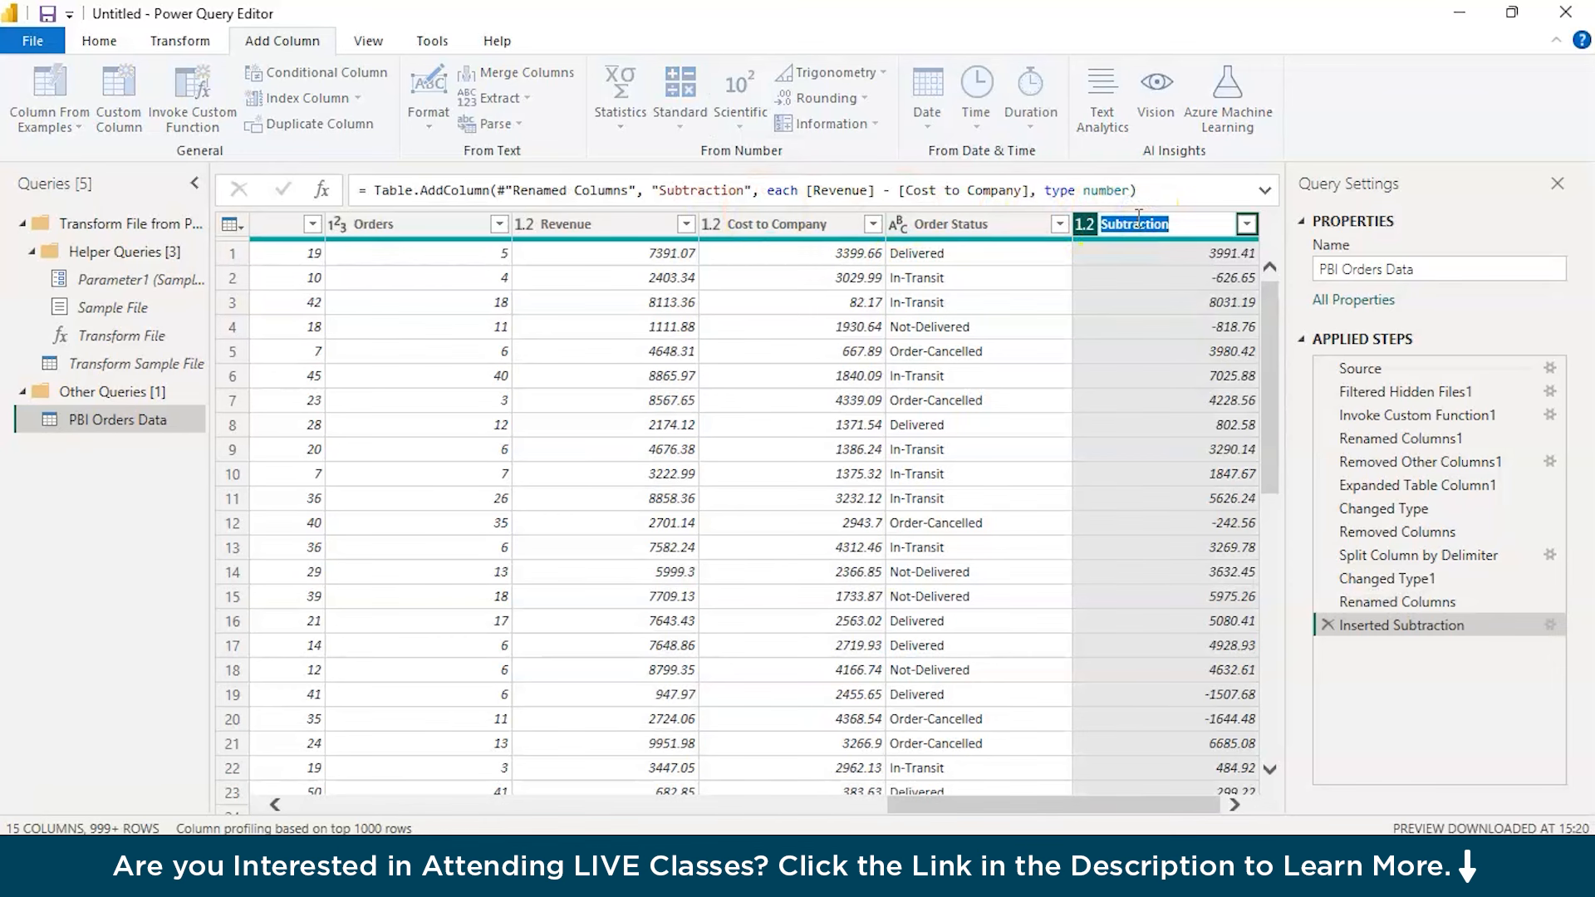
text(Profit)
click(1163, 372)
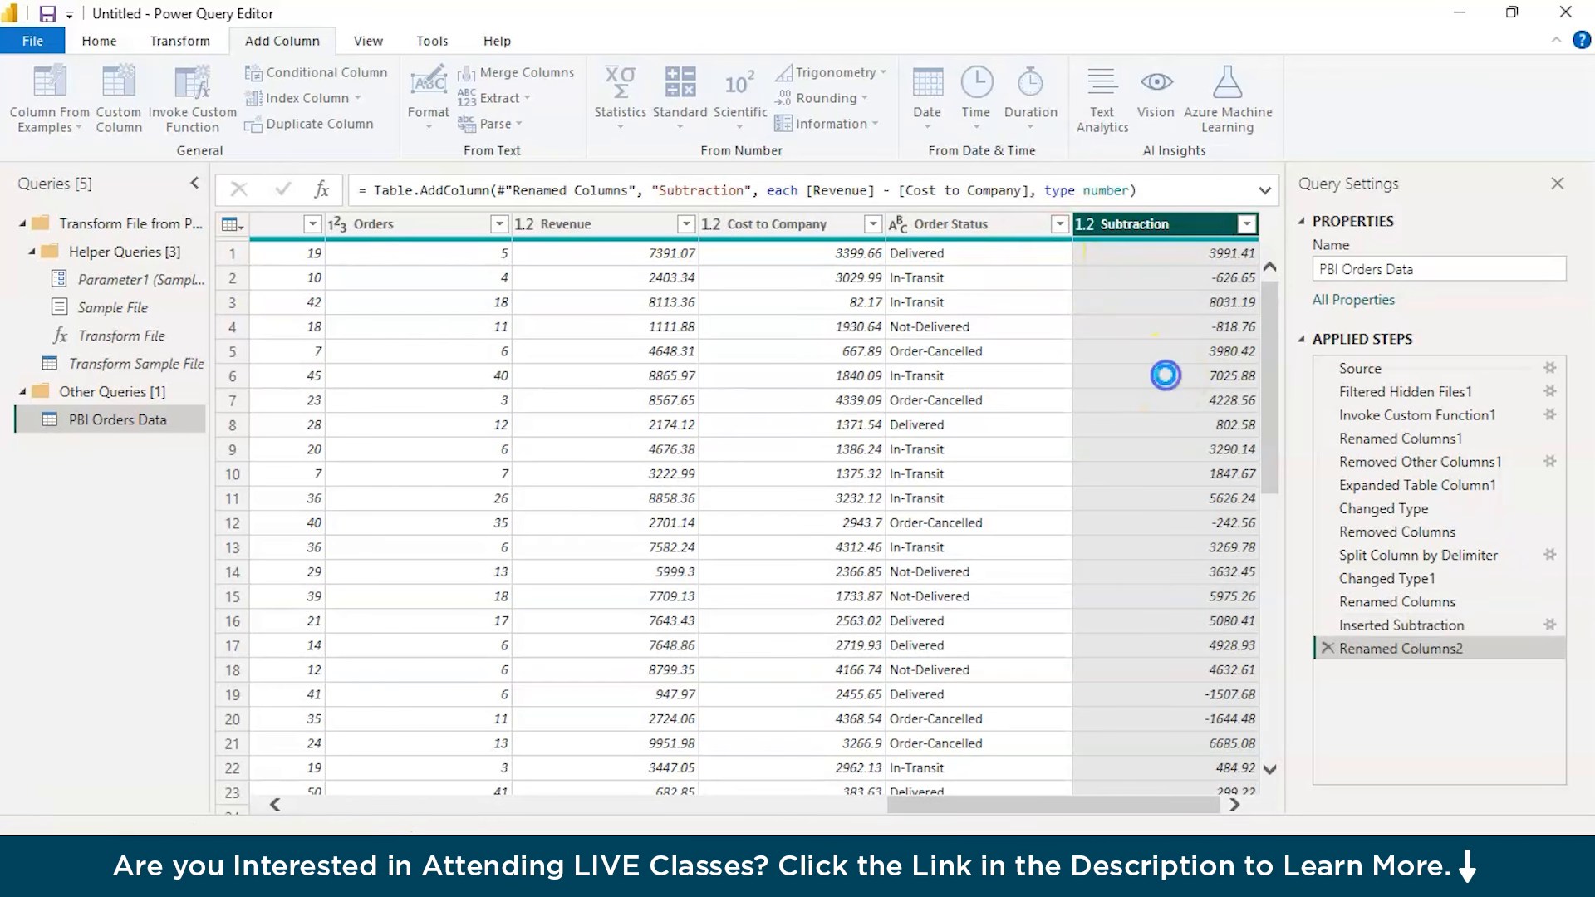
drag(1188, 226, 980, 237)
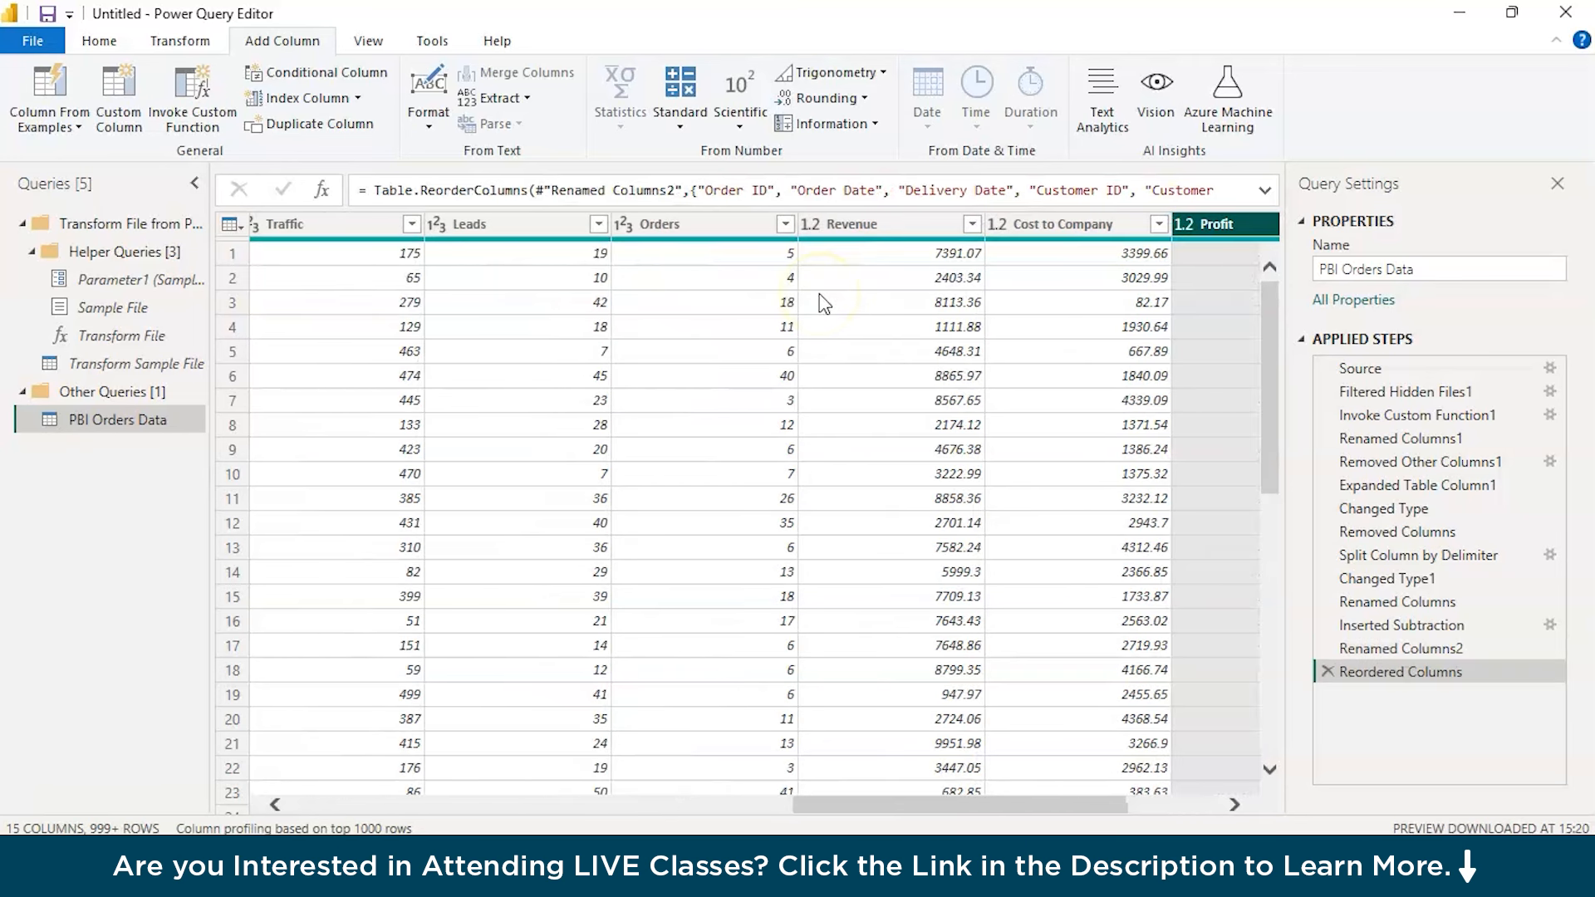
click(976, 278)
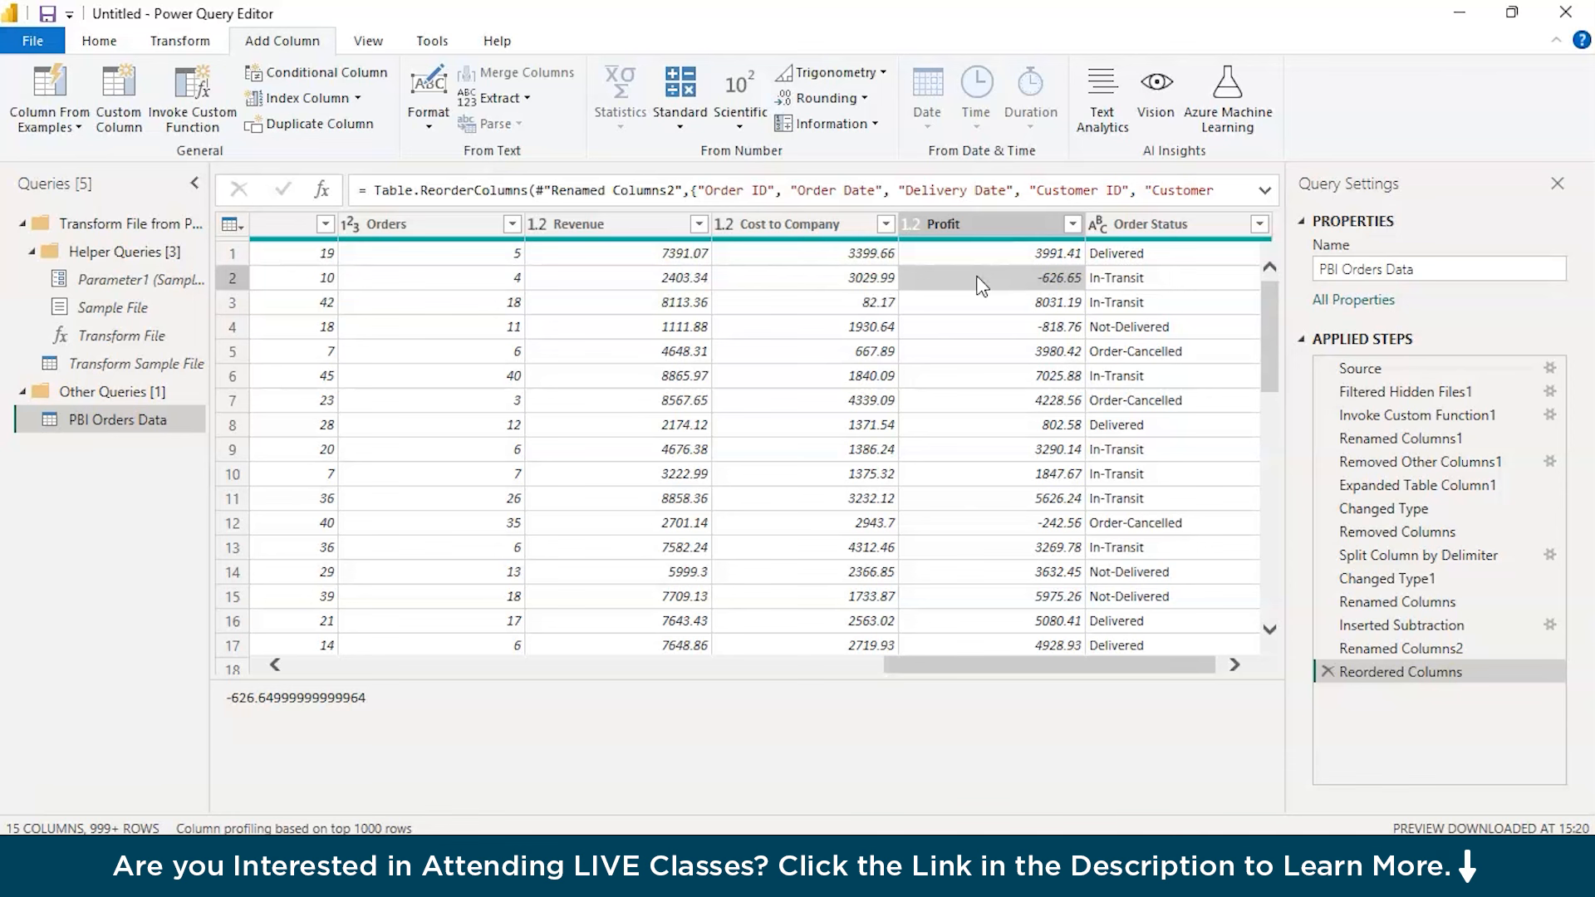
Add a column that calculates the days between dates by subtracting Order Date from Delivery Date
scroll(981, 286, left, 3)
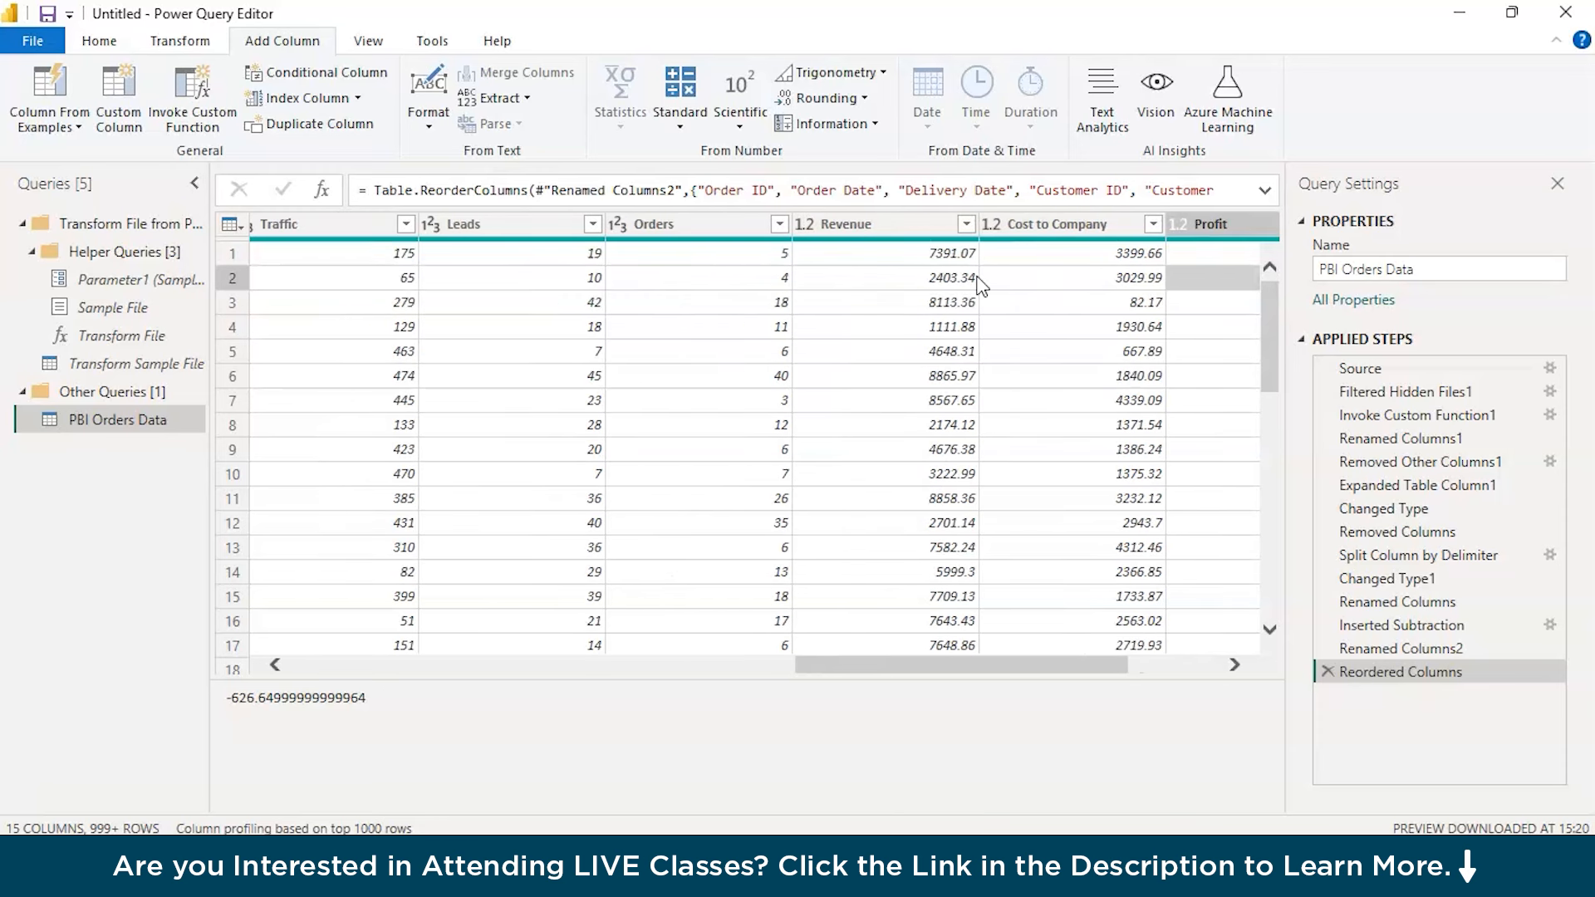
scroll(981, 286, left, 12)
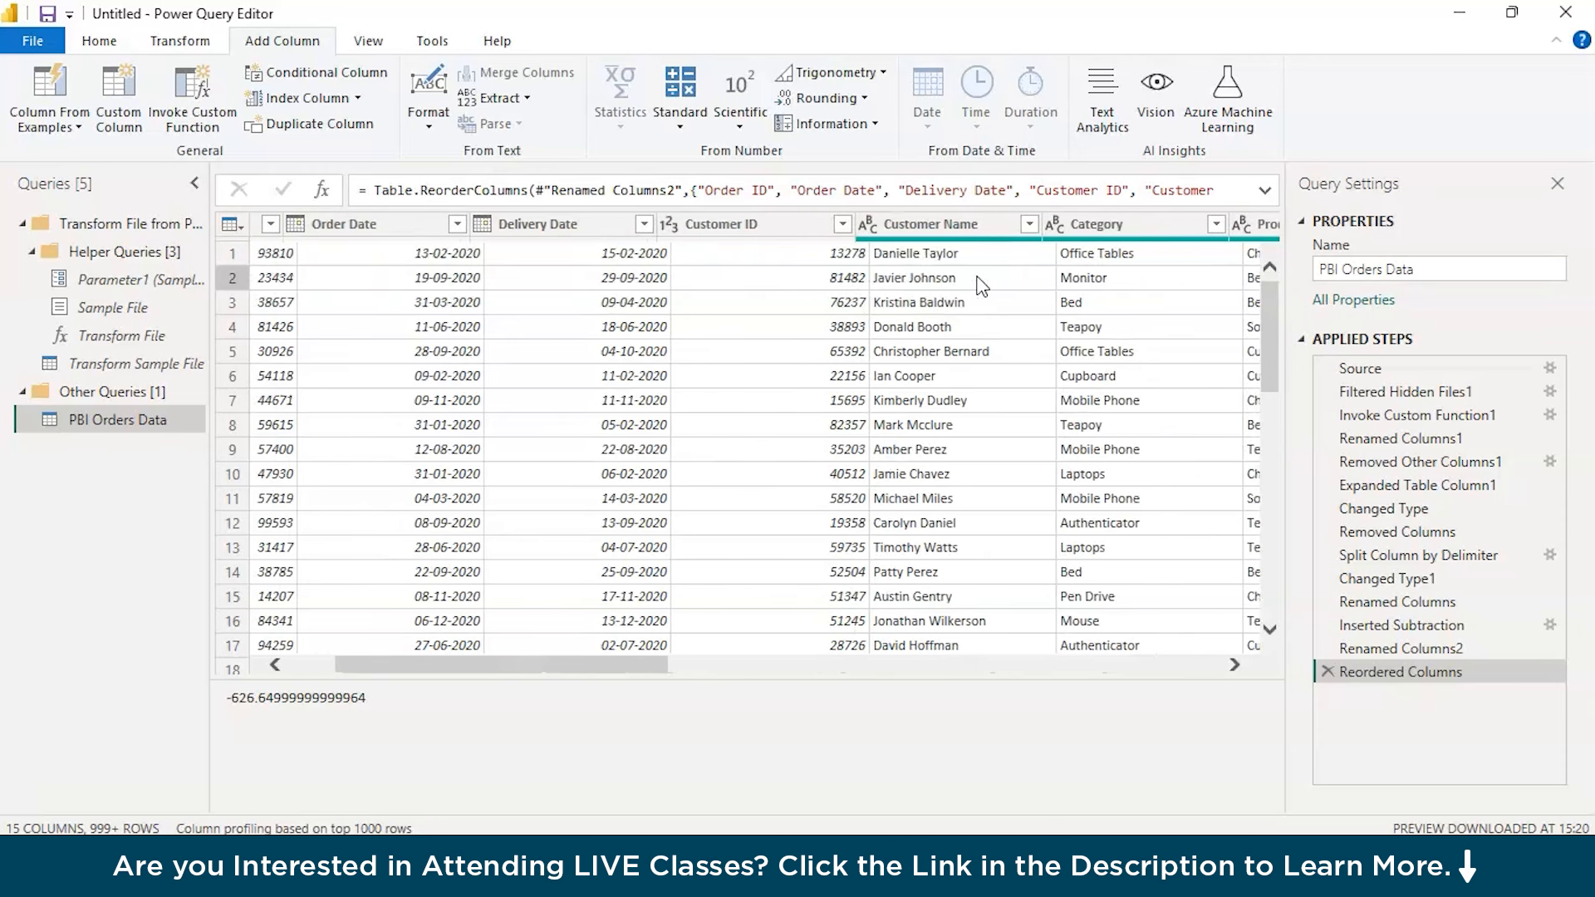
click(542, 222)
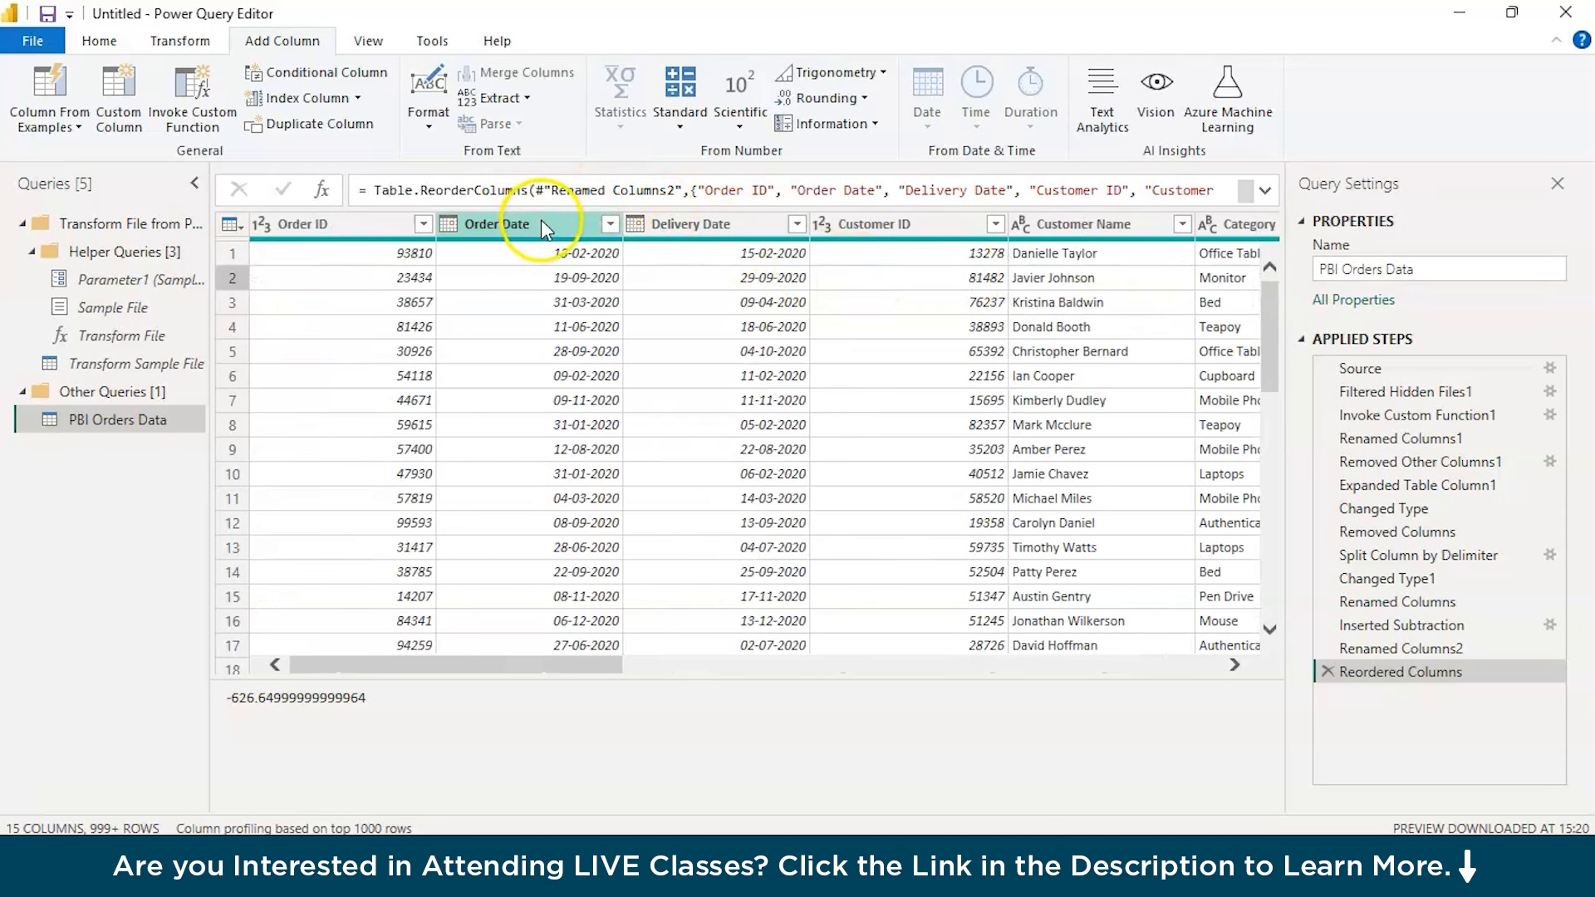
click(665, 220)
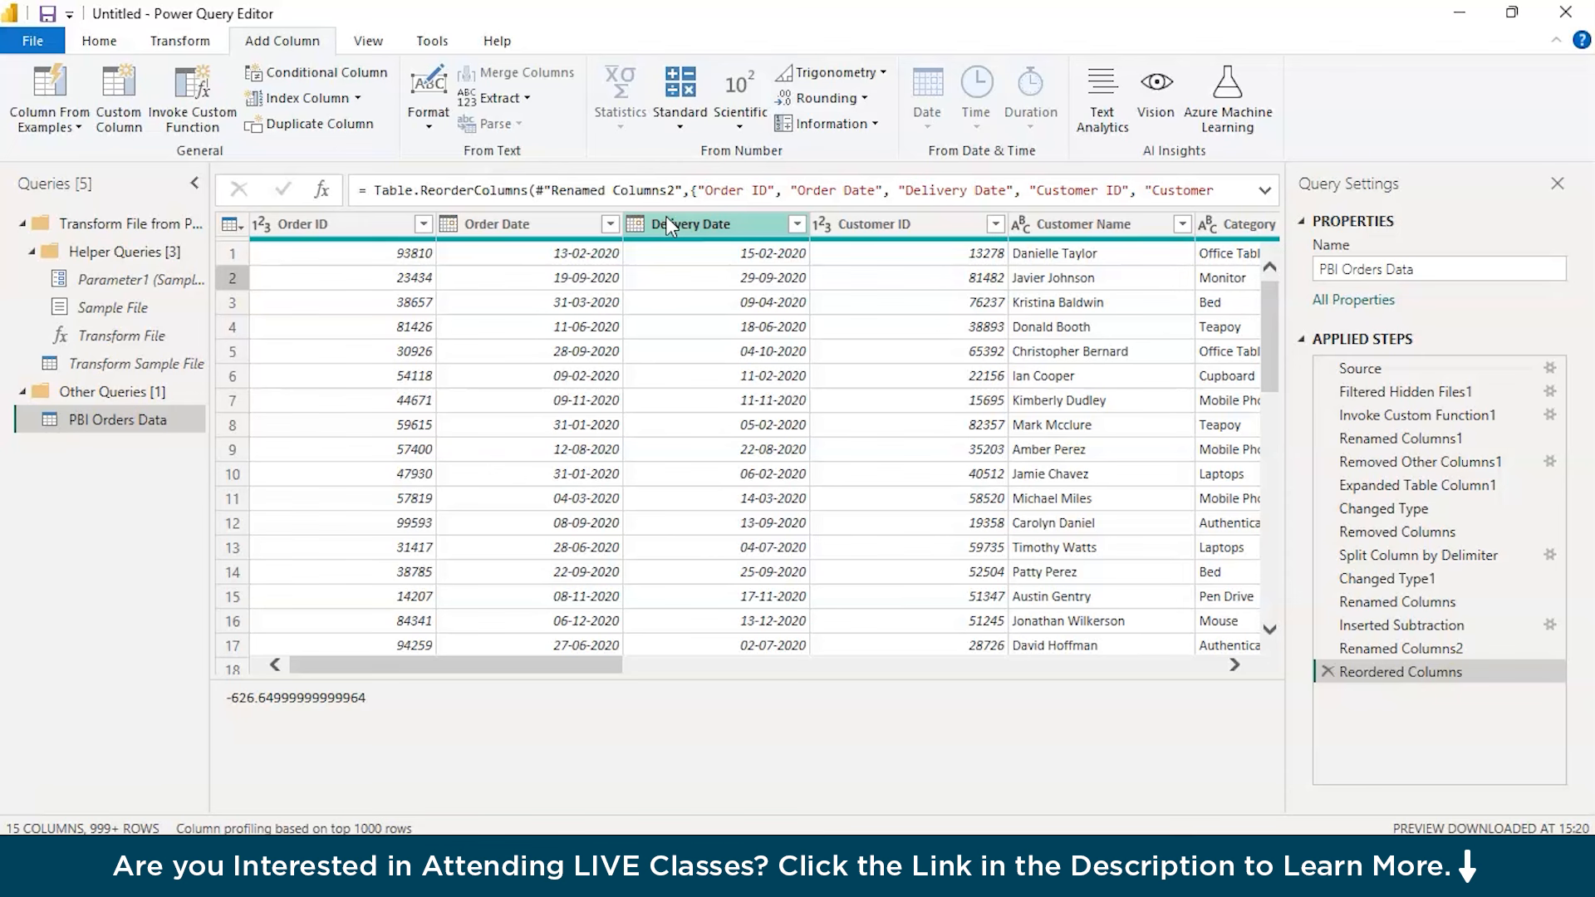
click(666, 218)
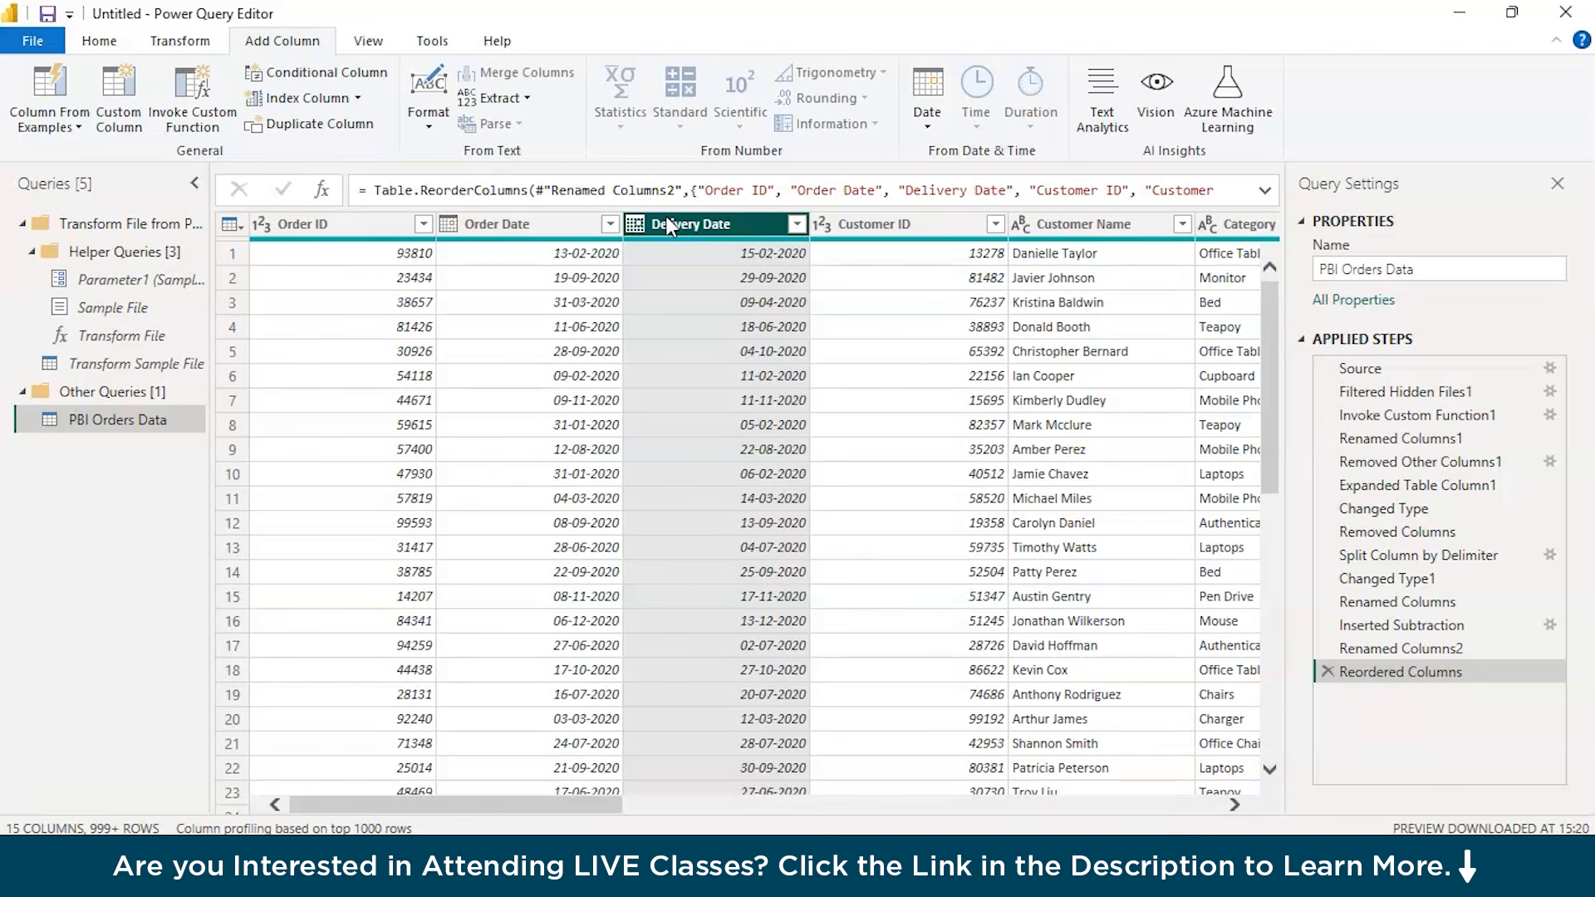
ctrl+click(572, 221)
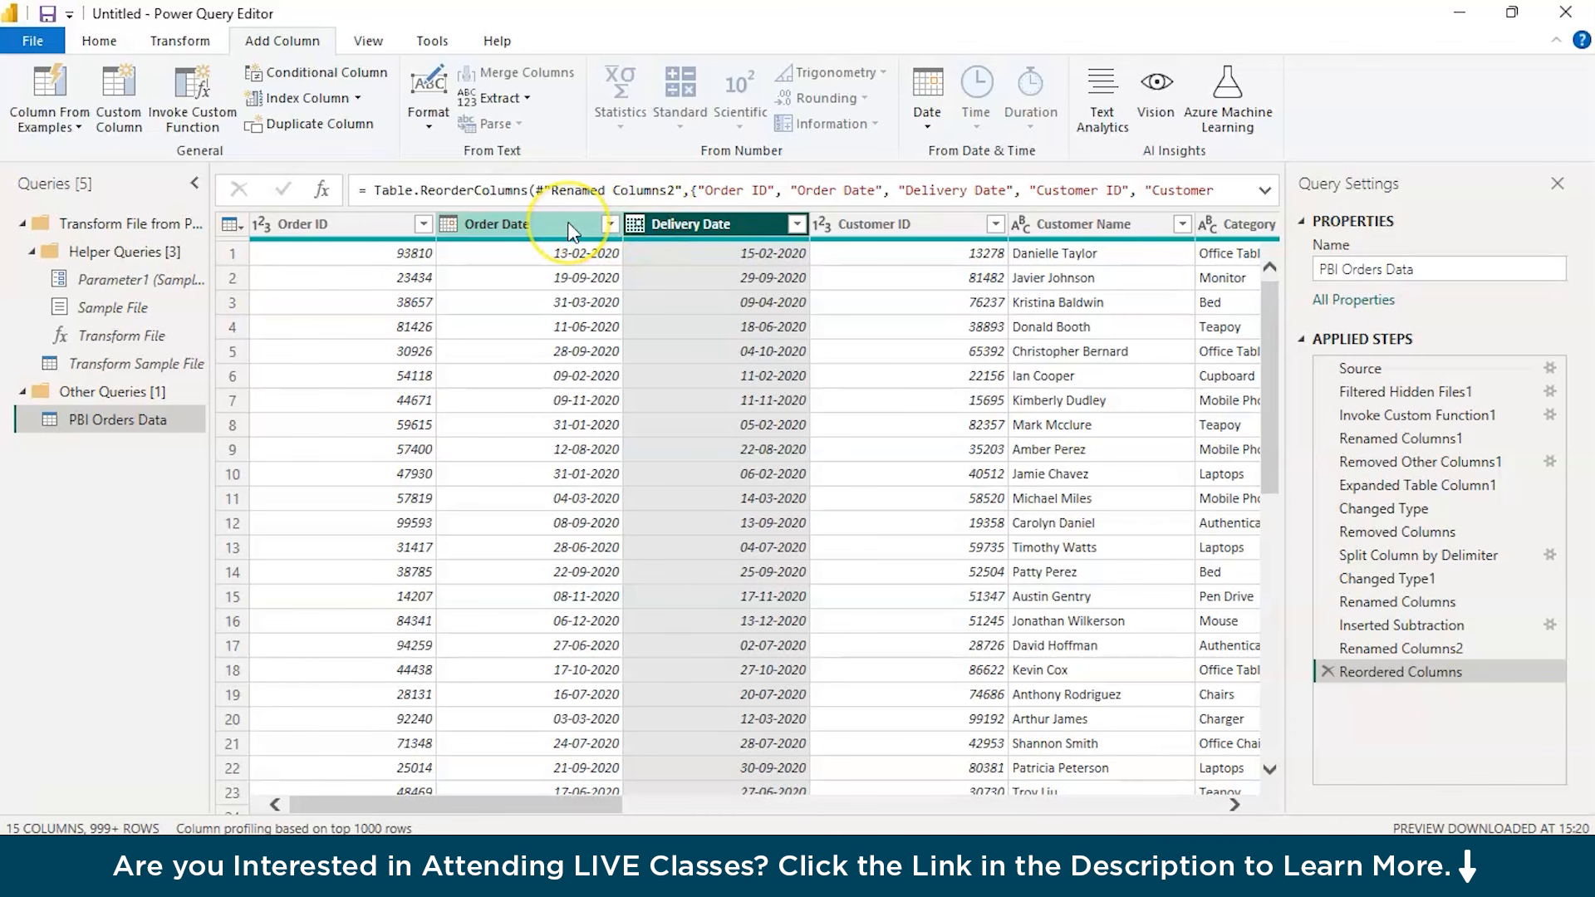
ctrl+click(572, 226)
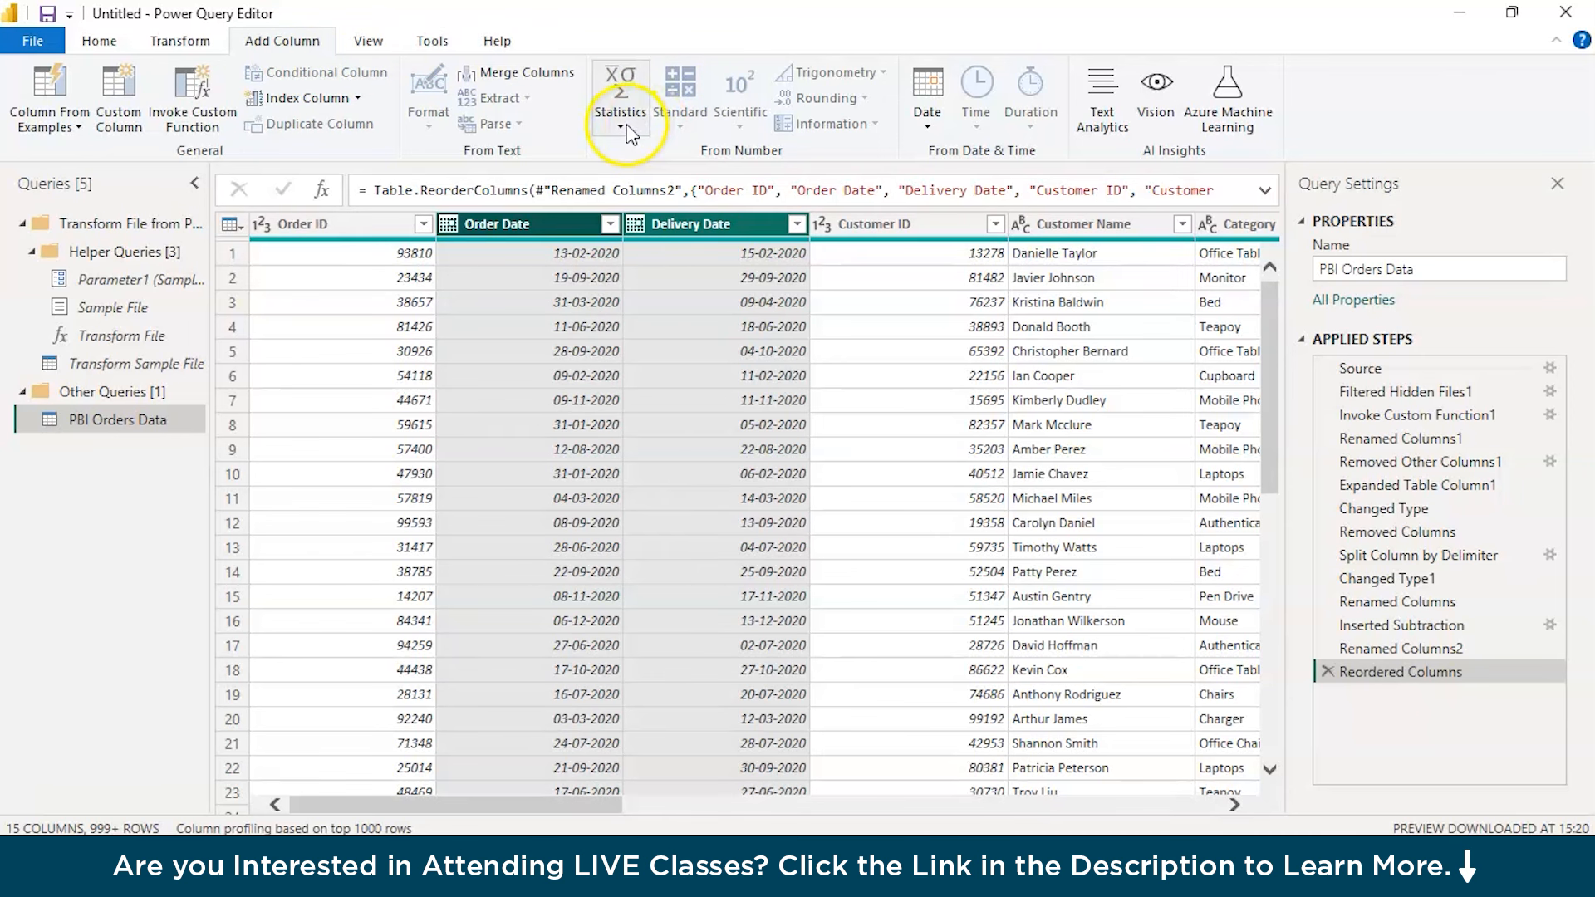
click(928, 121)
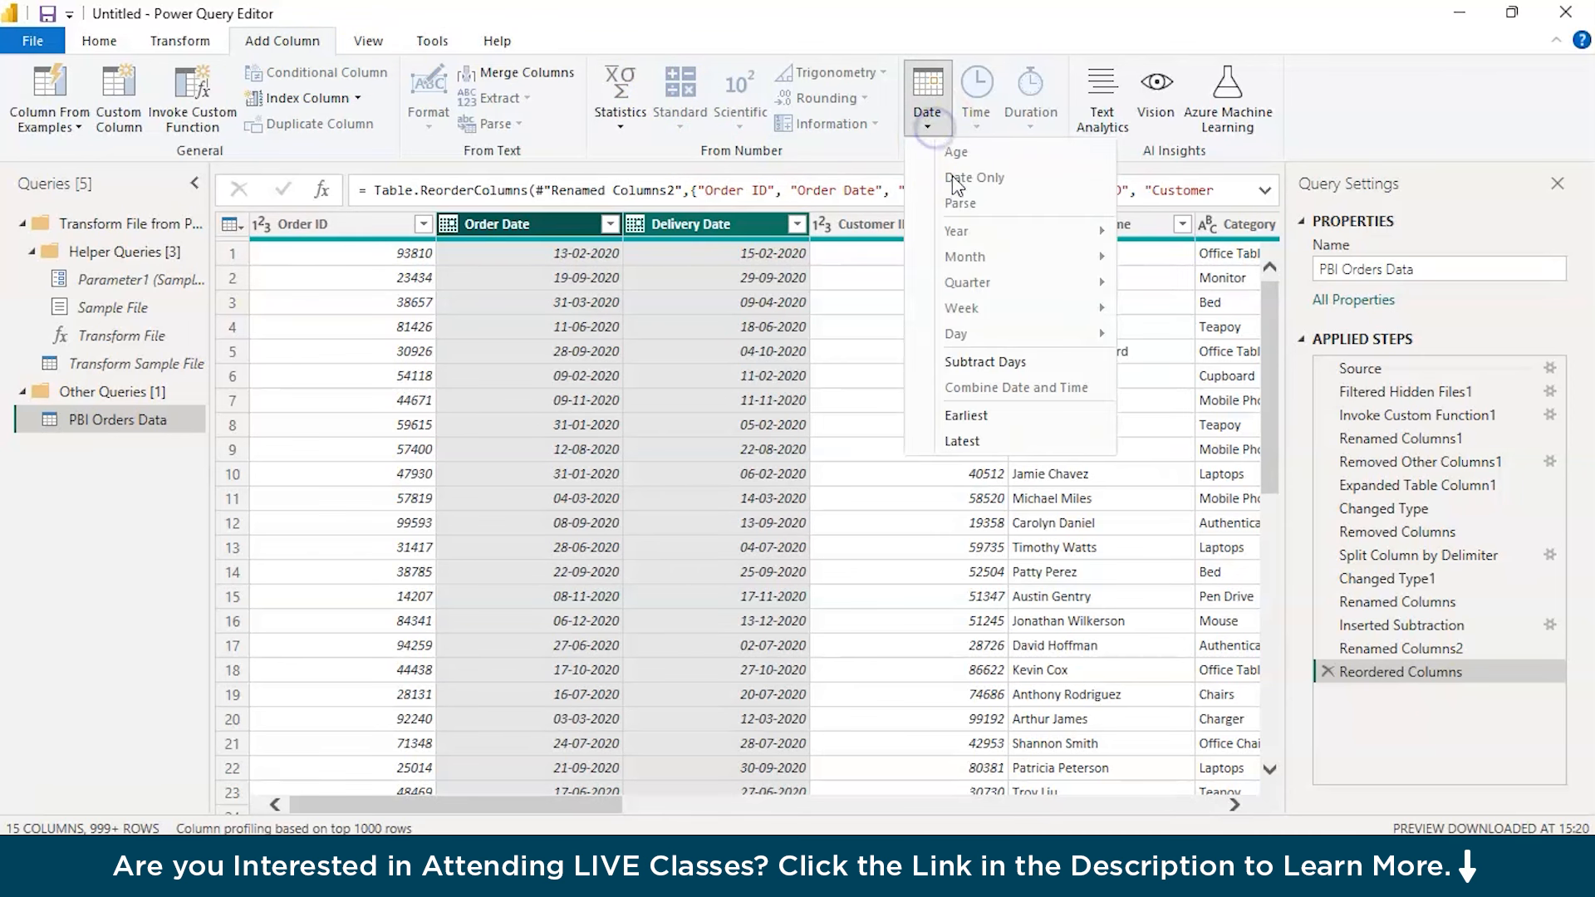
click(963, 367)
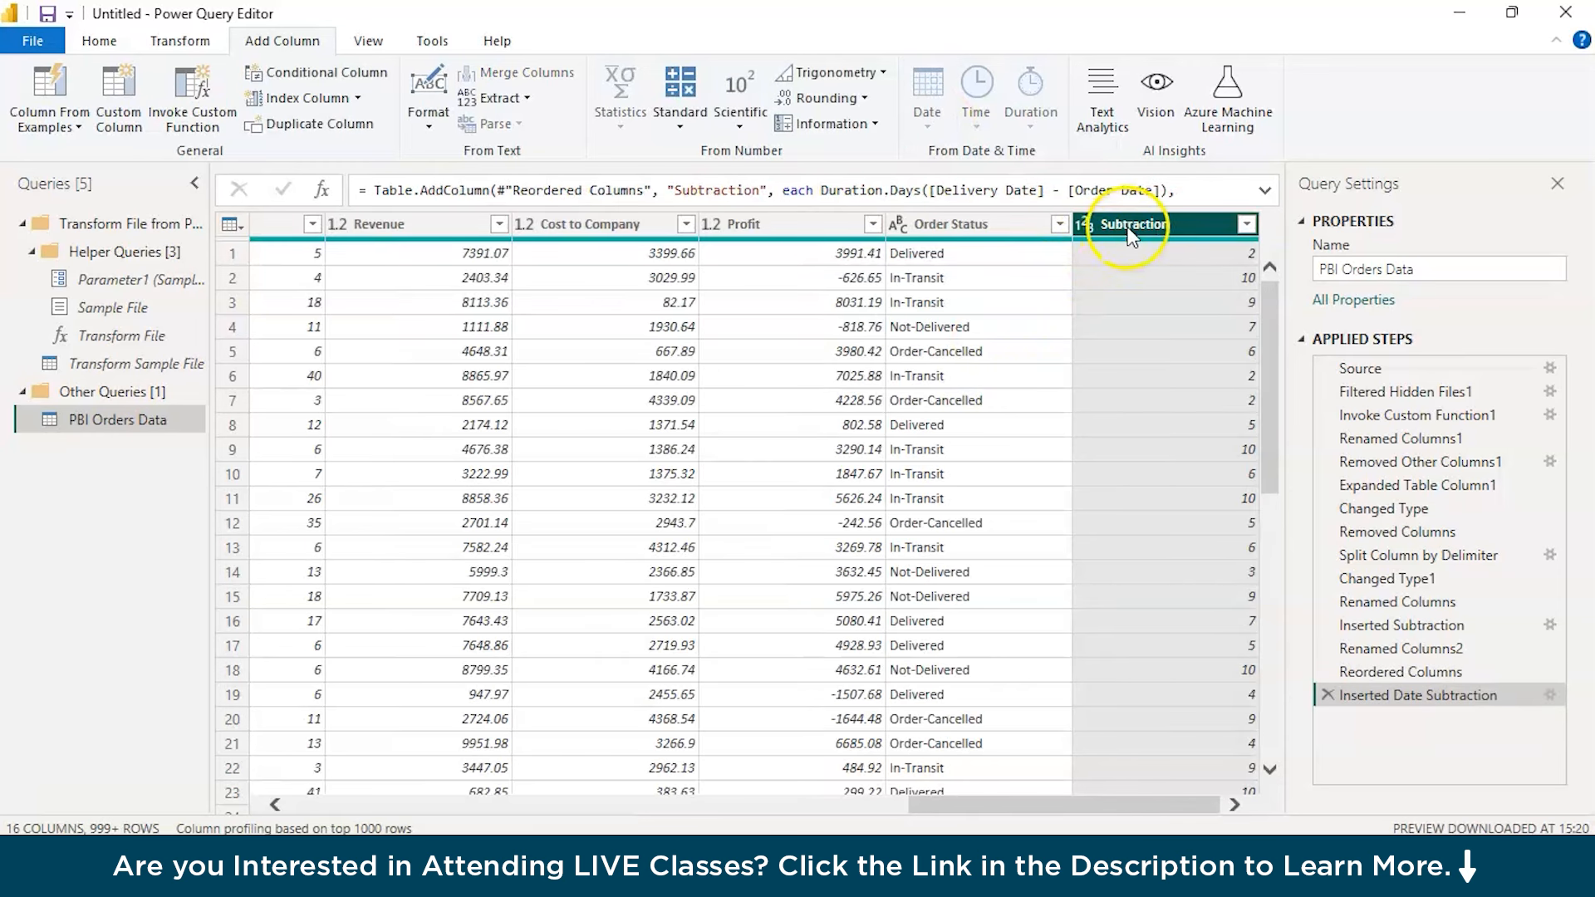
Rename the date subtraction column as Days to Deliver and move it directly after Delivery Date
double_click(1132, 231)
text(Days to Deliver)
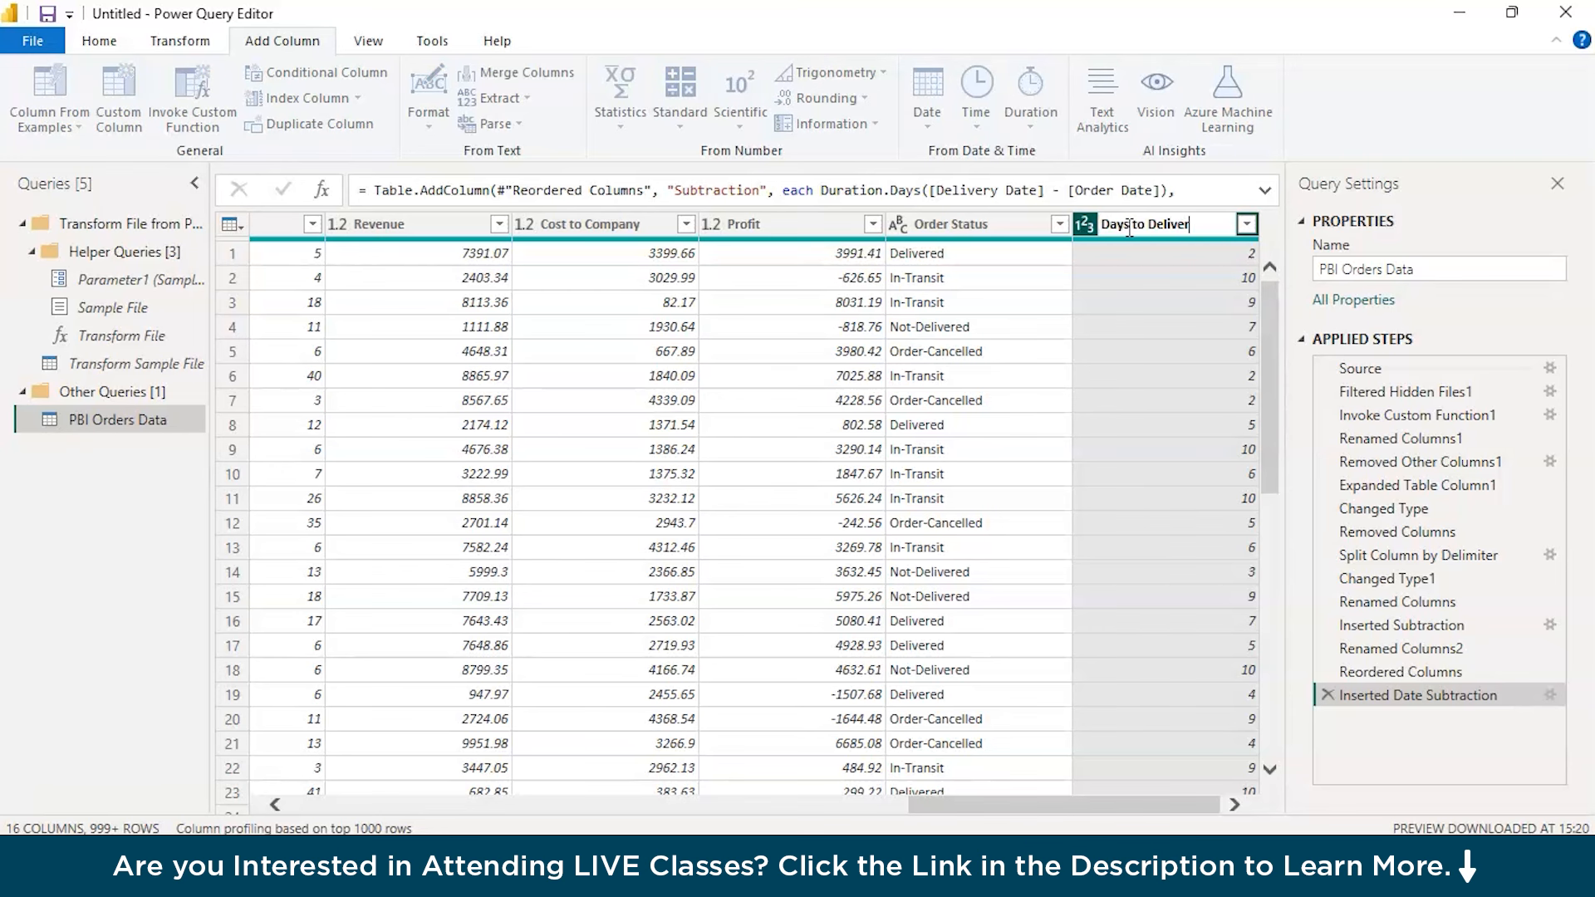
click(1151, 339)
drag(1190, 233, 595, 190)
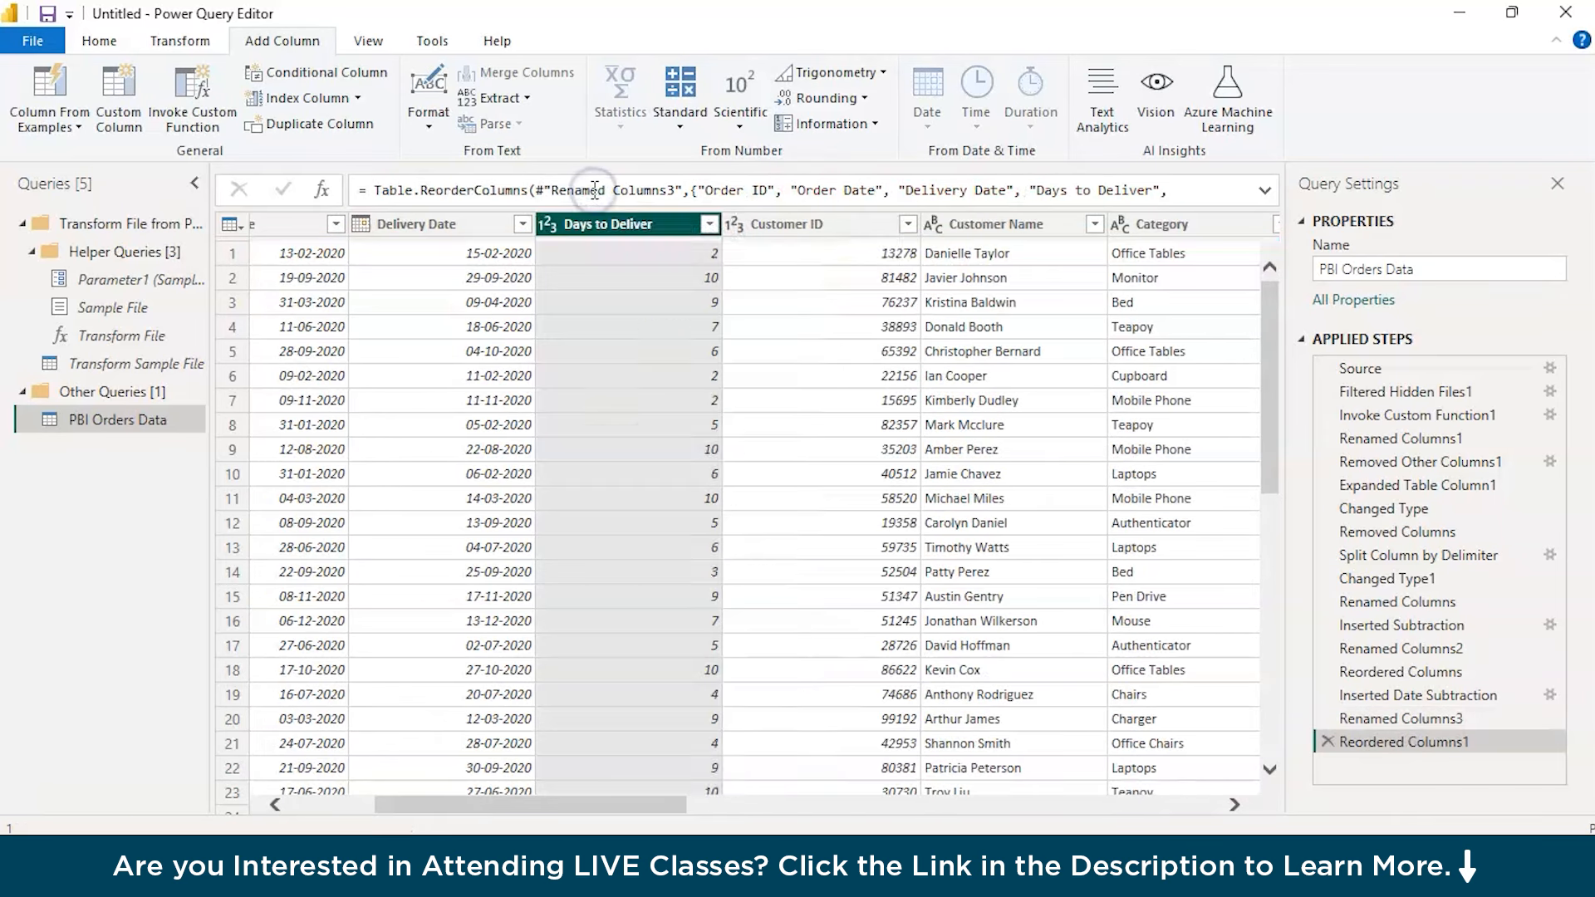
Look at the type change options for the Revenue, Cost to Company and Profit columns together
scroll(652, 355, right, 5)
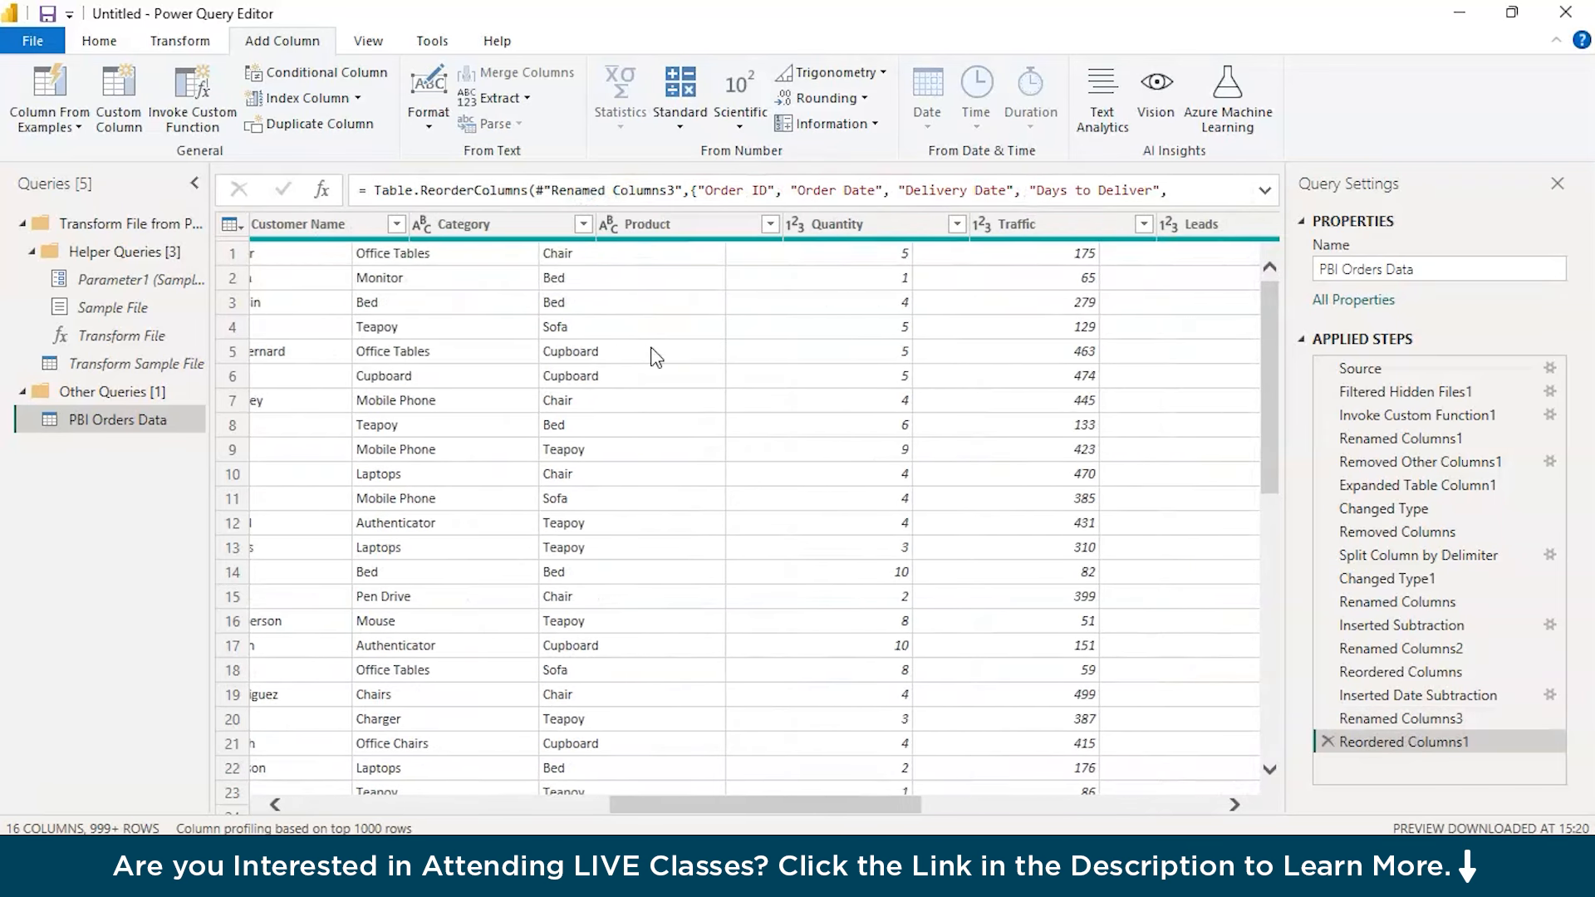
scroll(657, 357, right, 6)
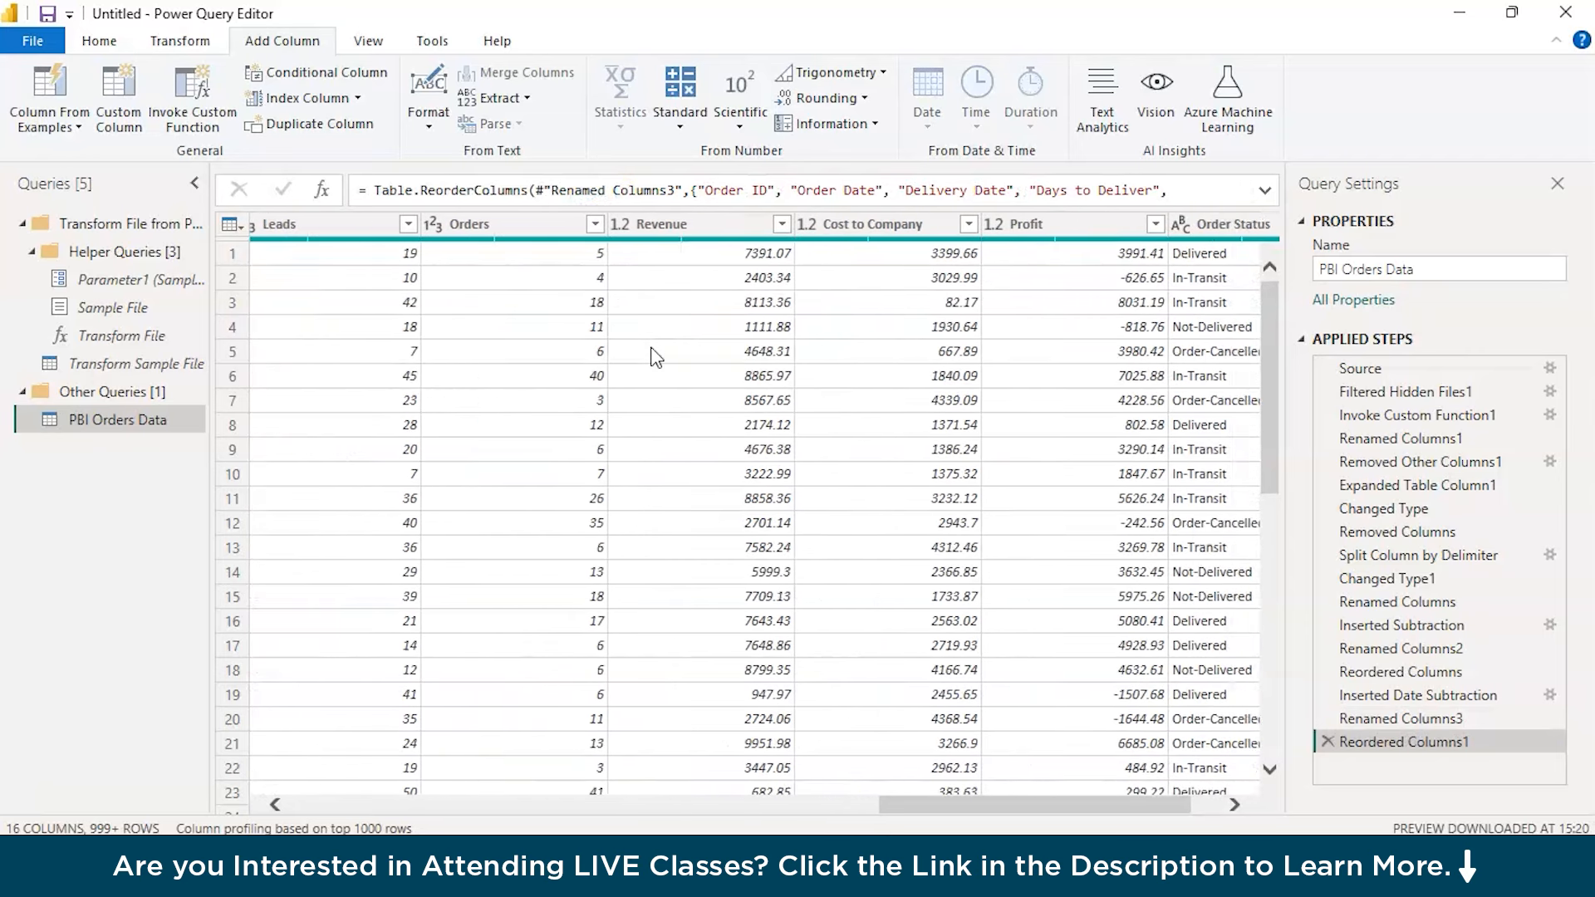
scroll(656, 357, right, 3)
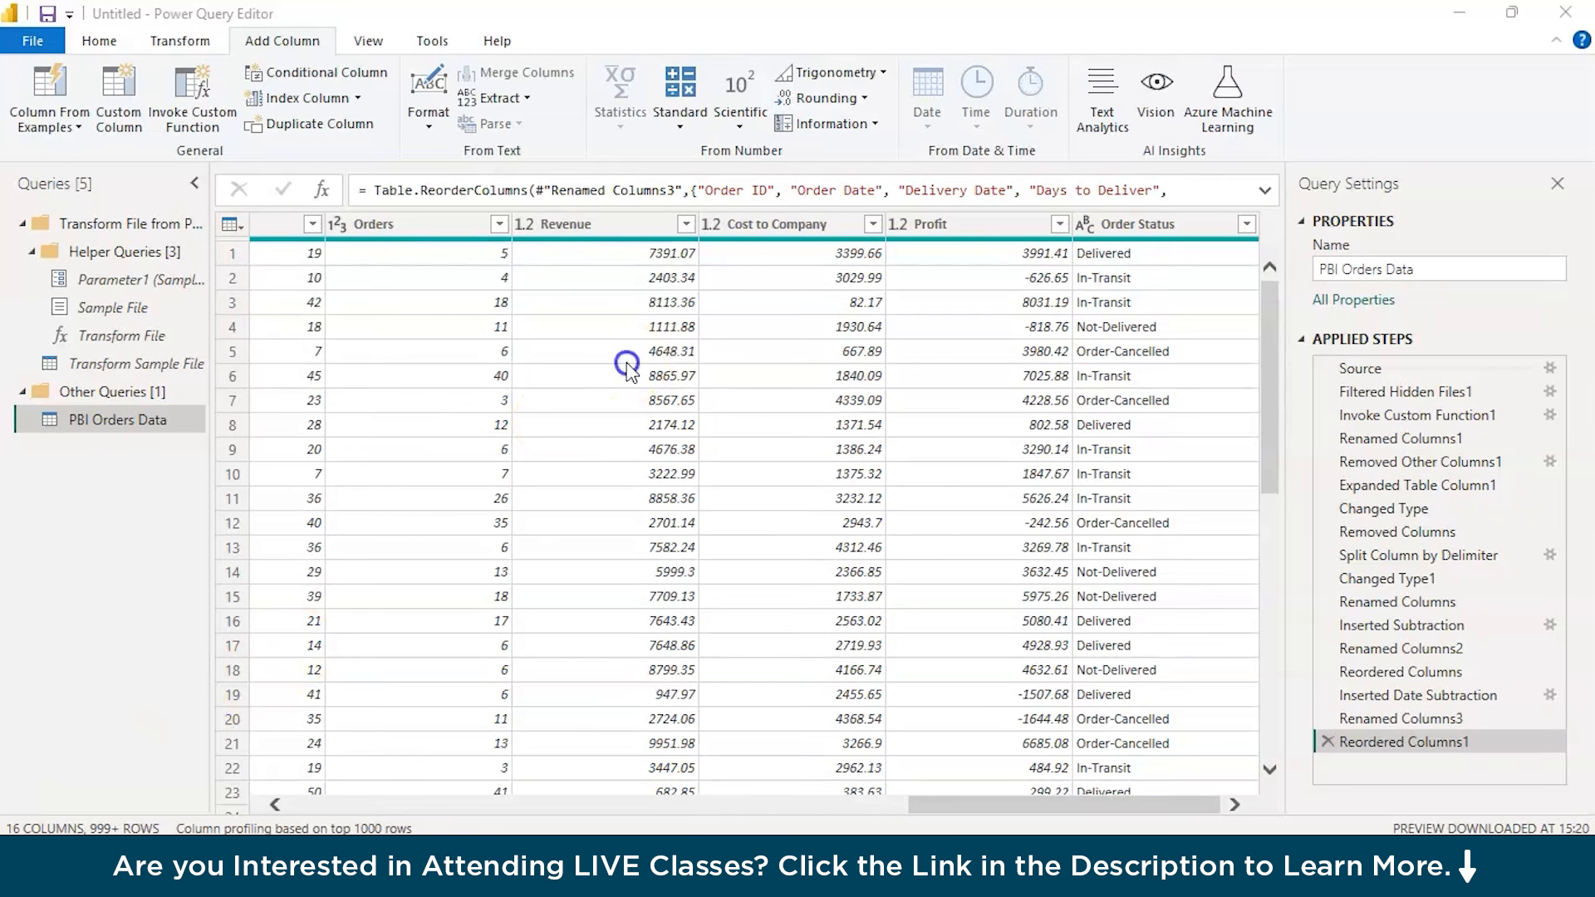
click(624, 351)
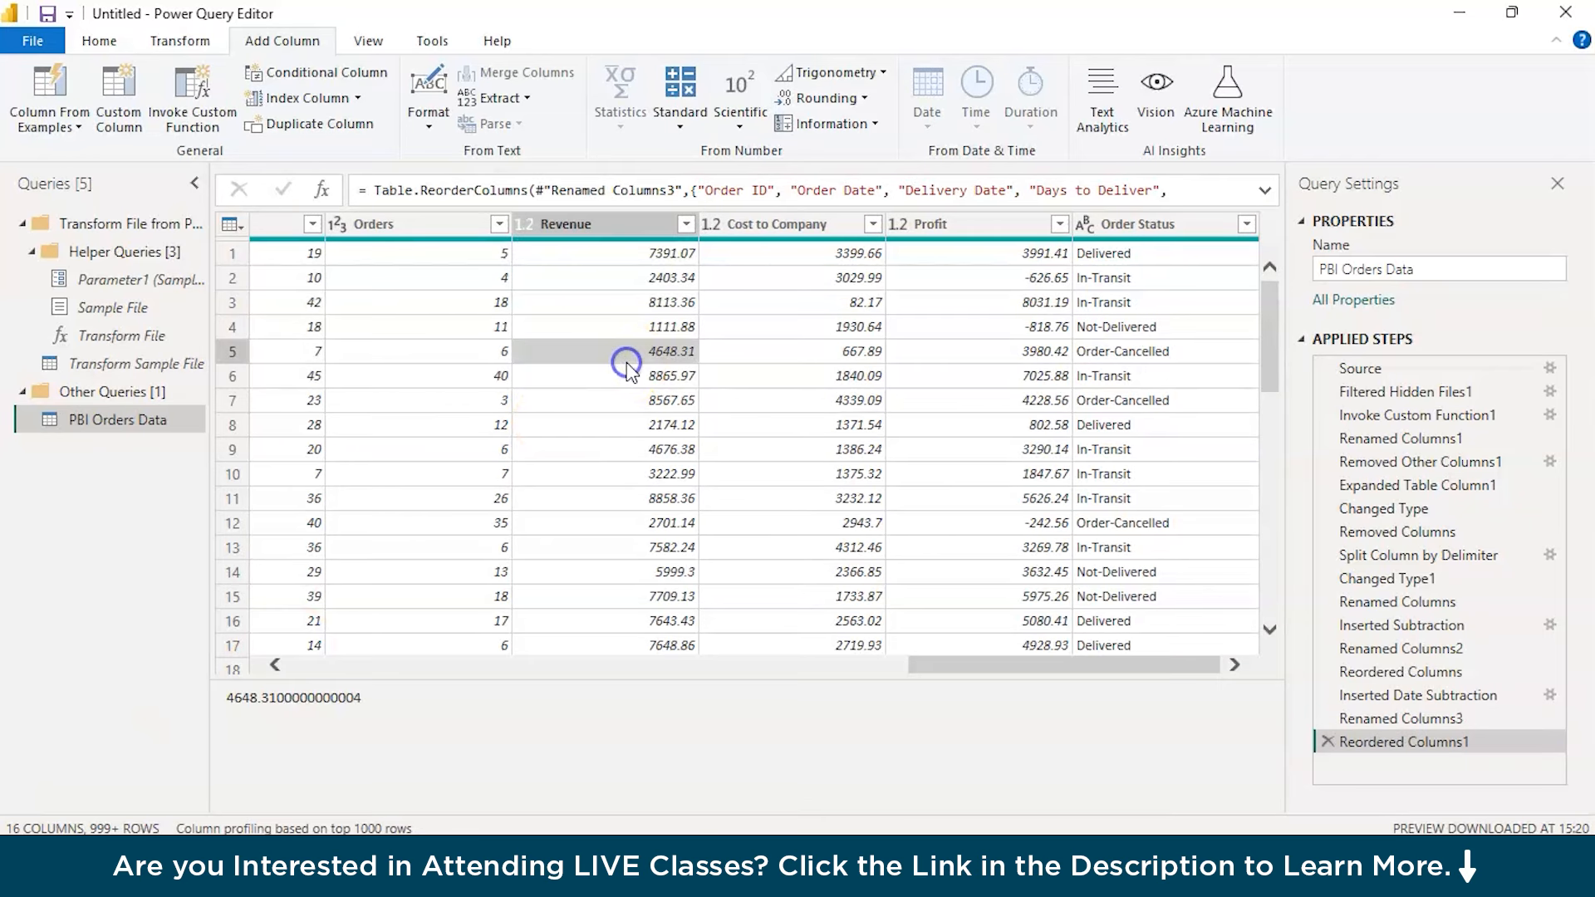
click(615, 241)
ctrl+click(769, 226)
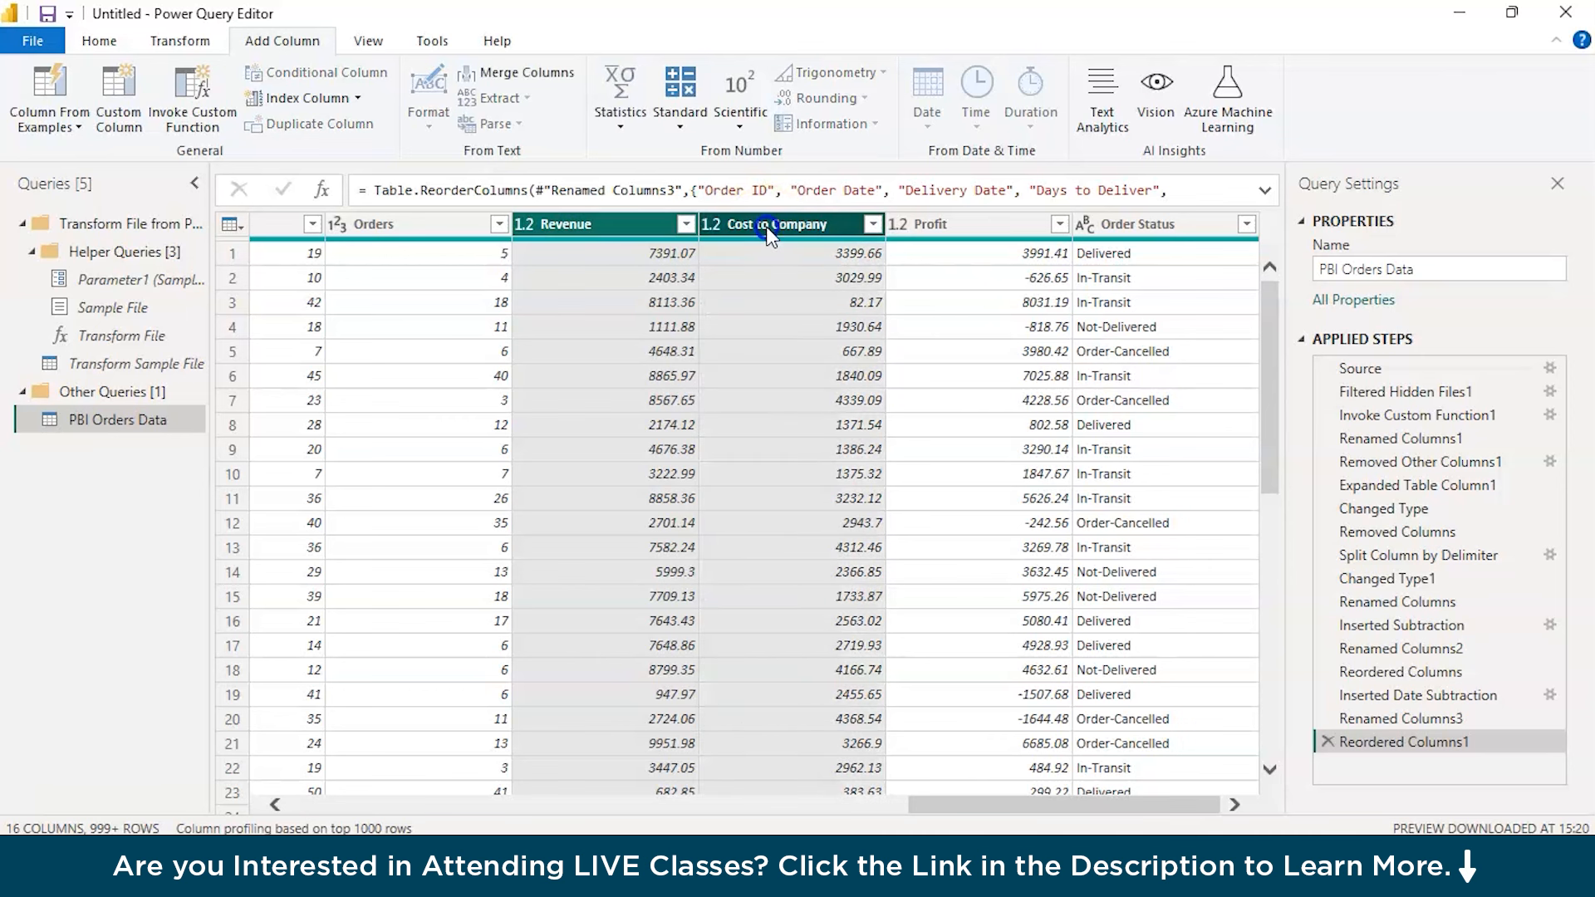
ctrl+click(944, 221)
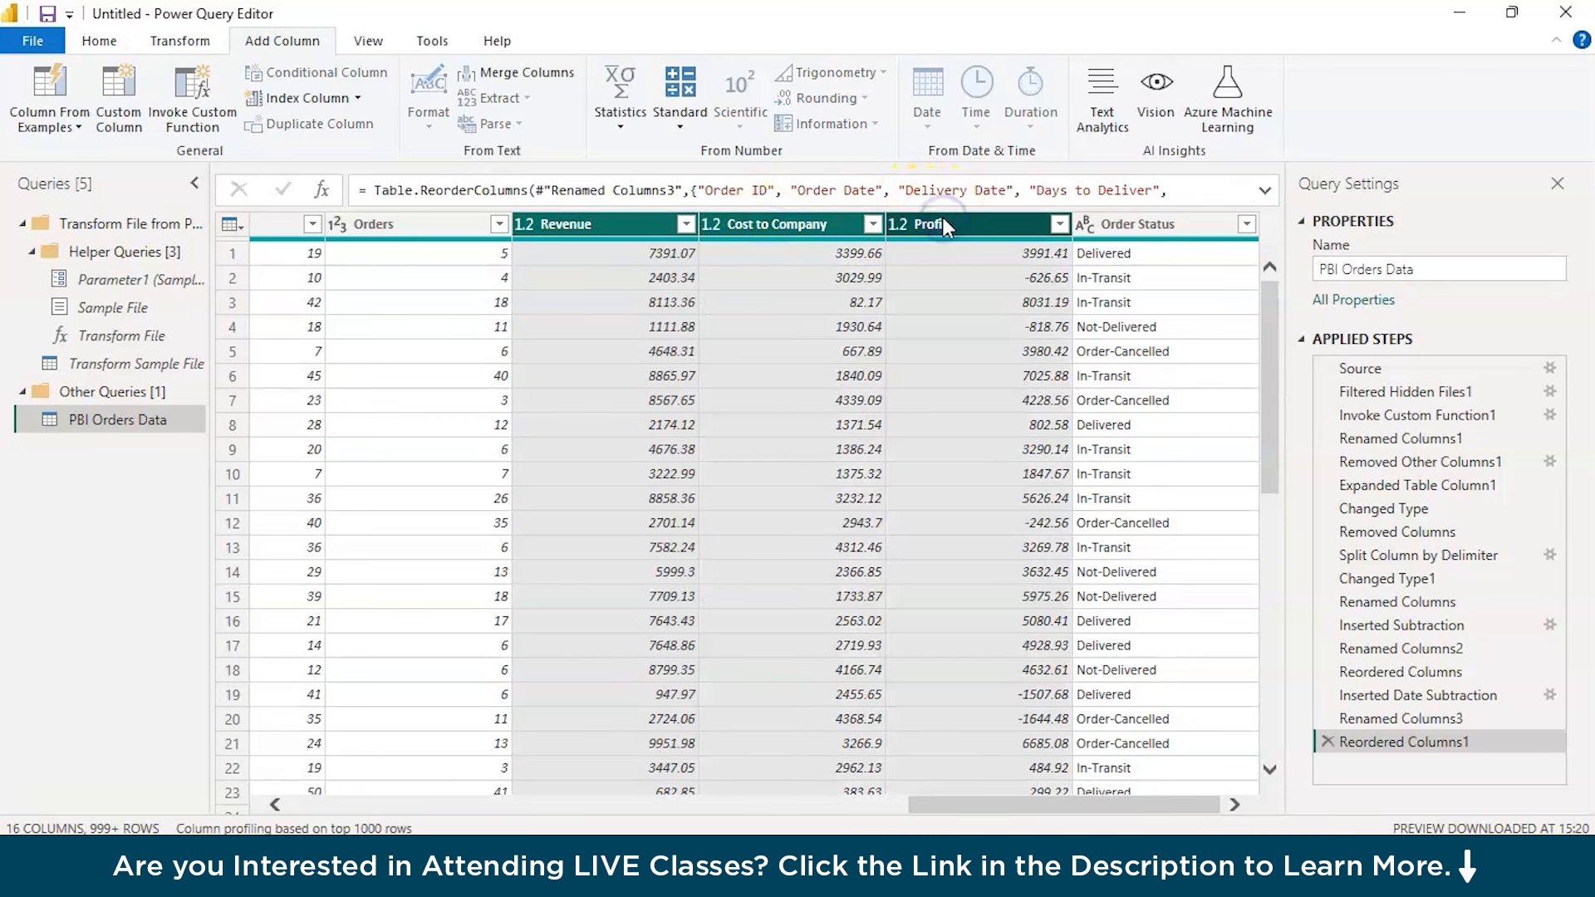
right_click(944, 221)
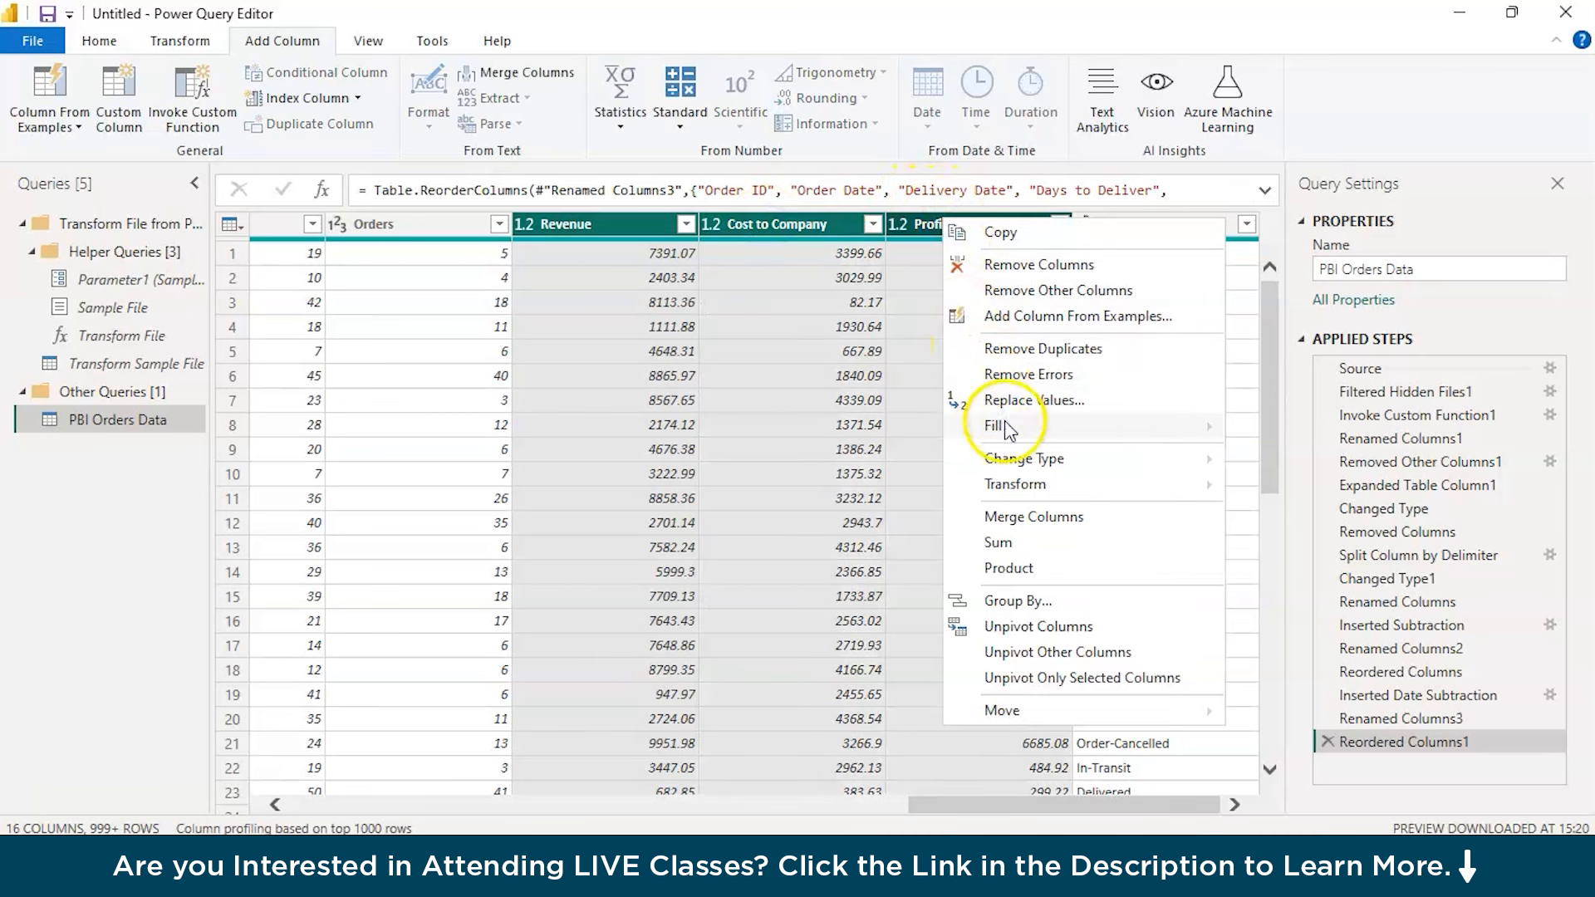
mouse_move(1010, 466)
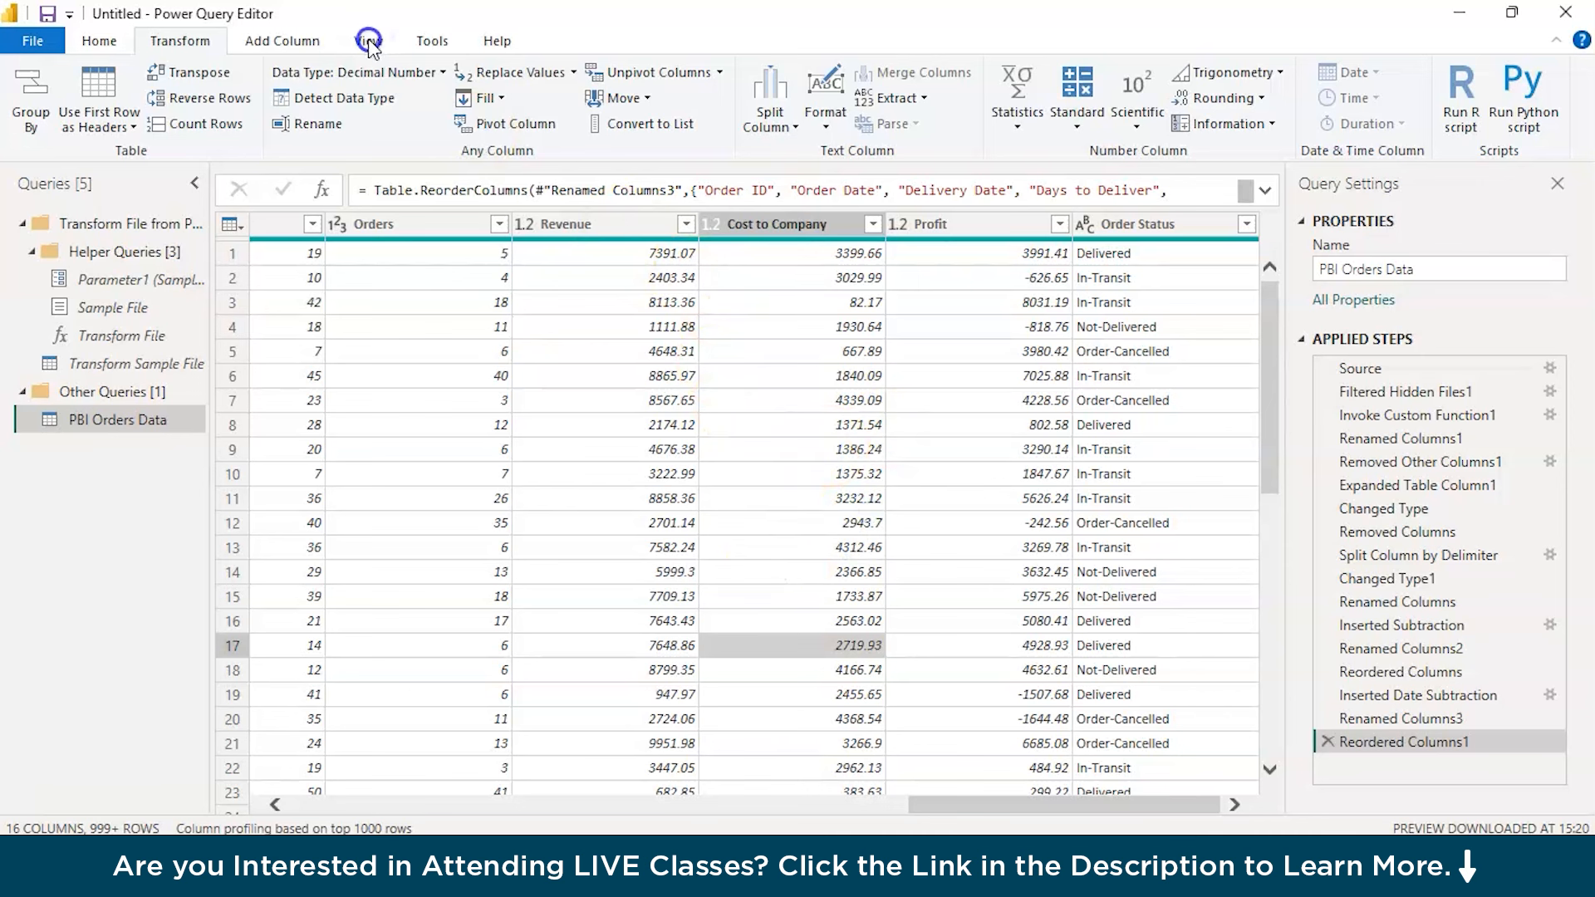
click(298, 48)
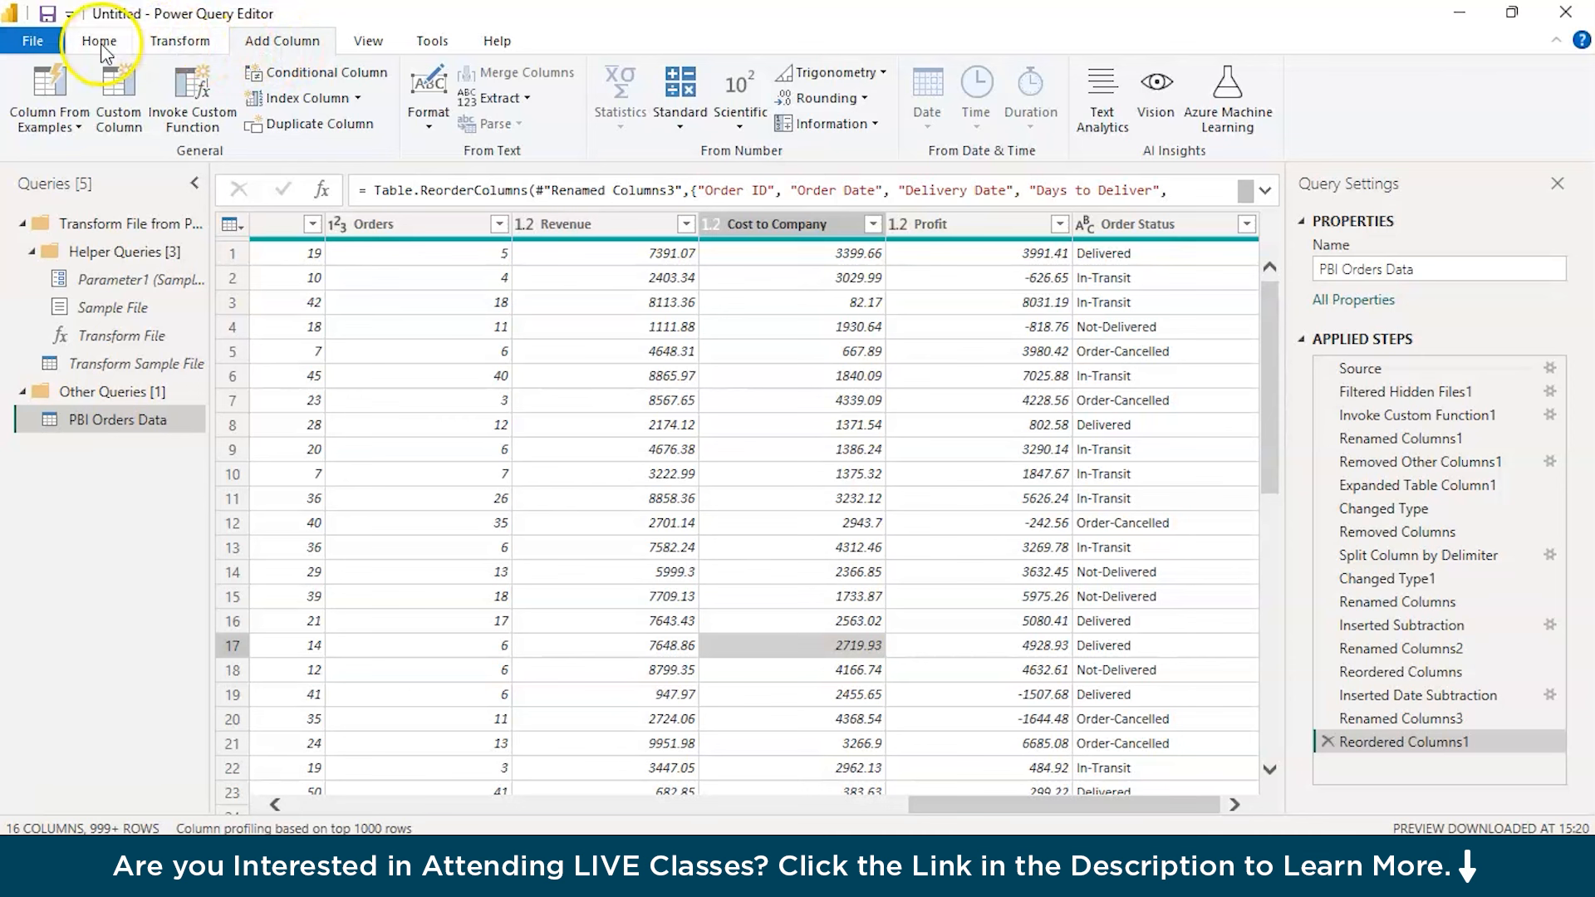
click(732, 332)
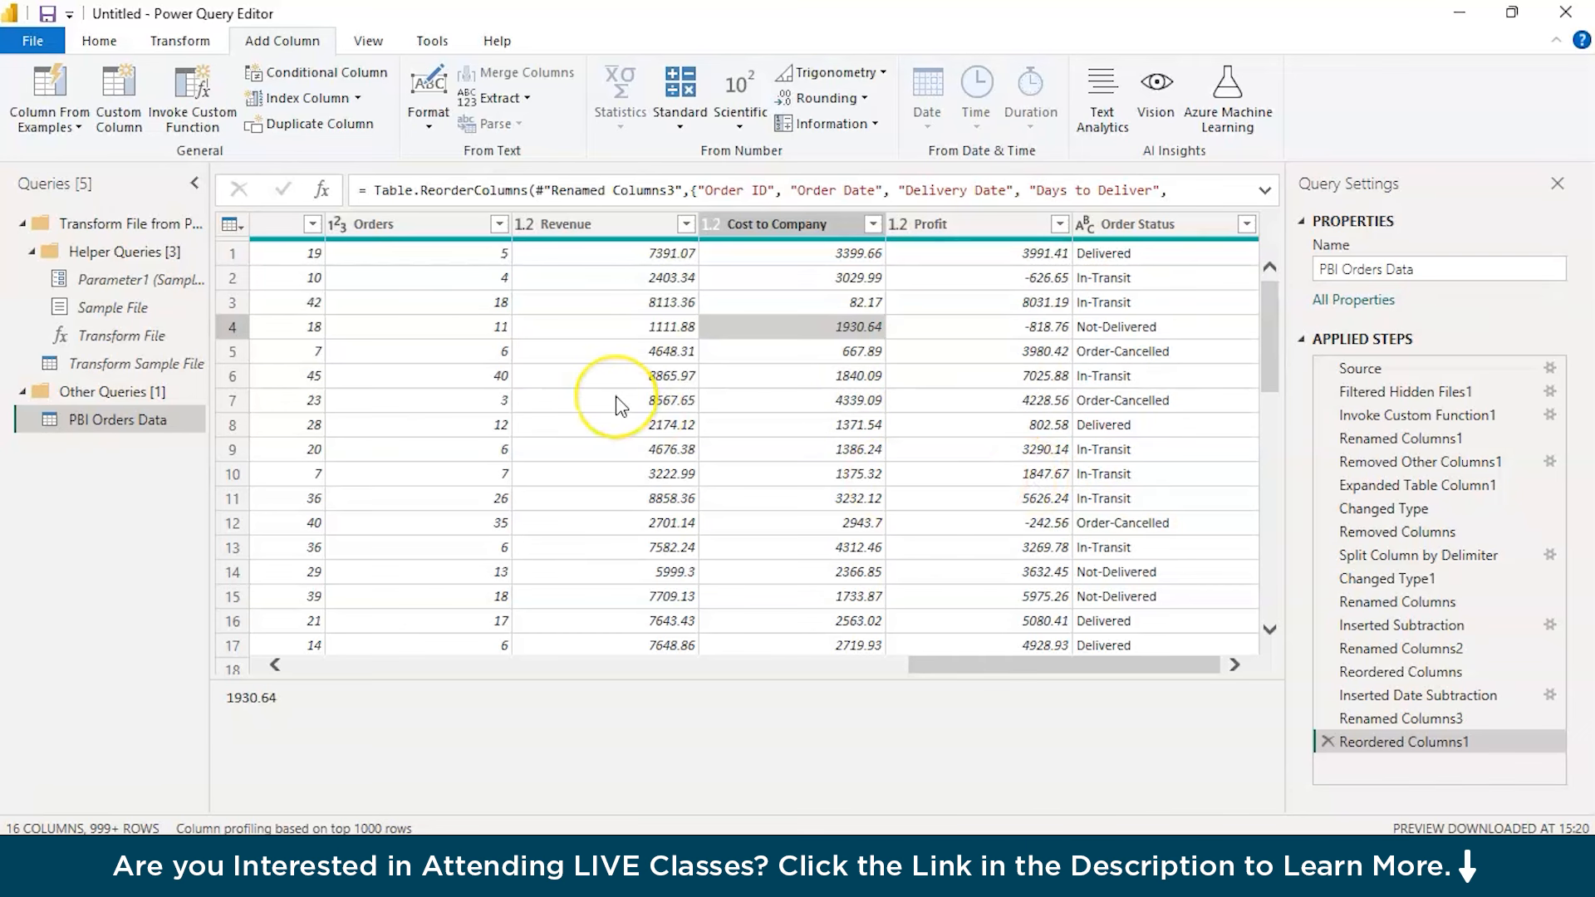
scroll(619, 405, left, 5)
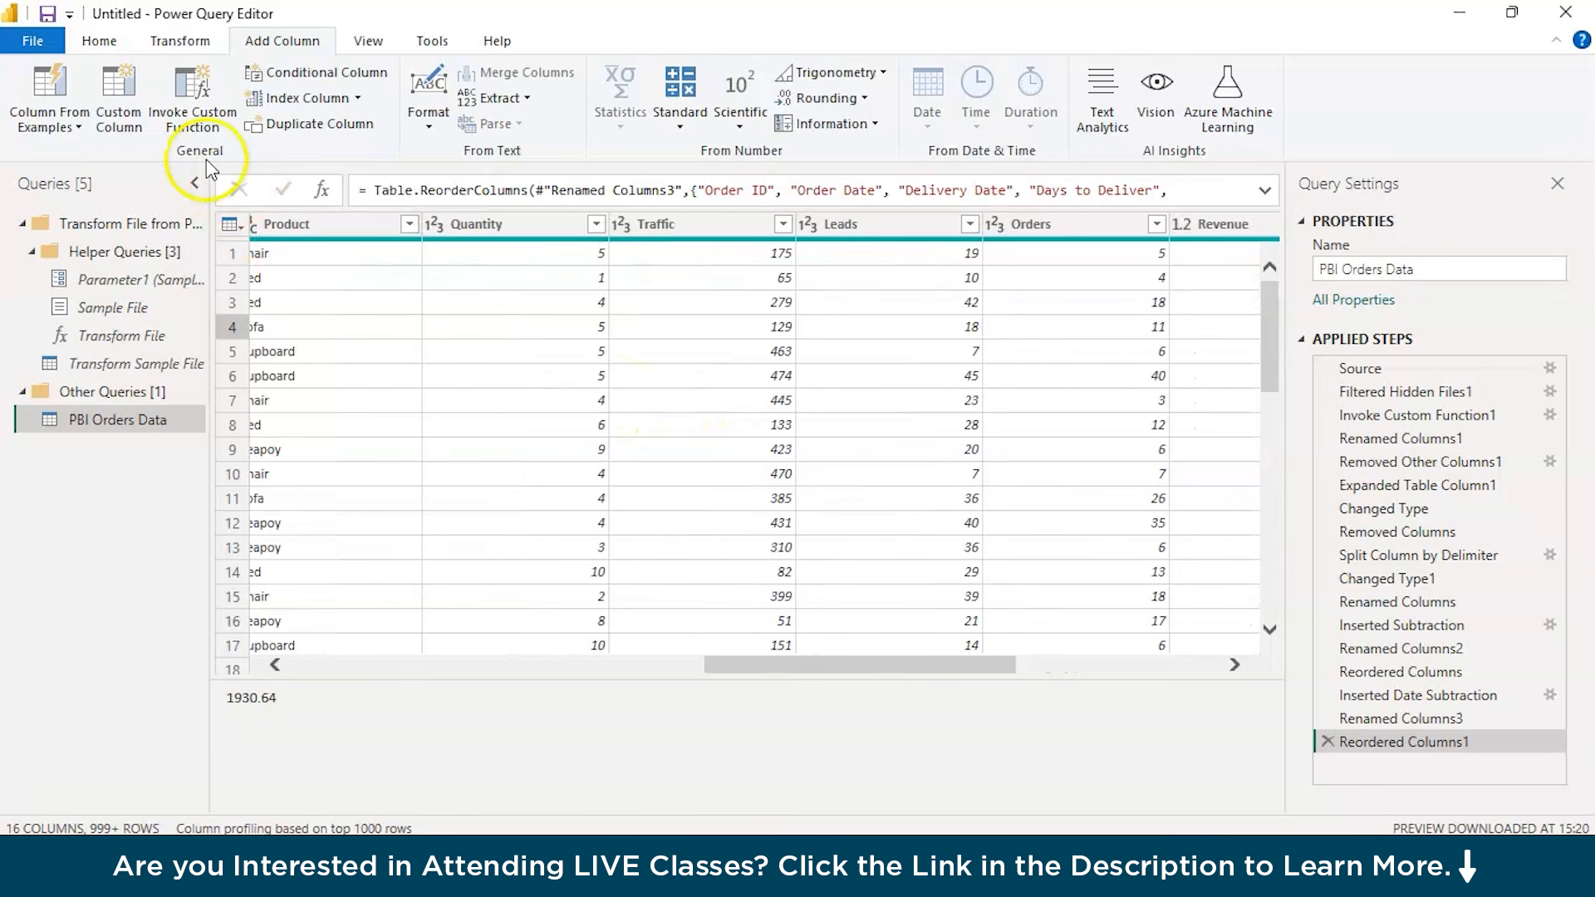
Apply the query changes to the report and expand the fields of the PBI Orders Data table
click(100, 42)
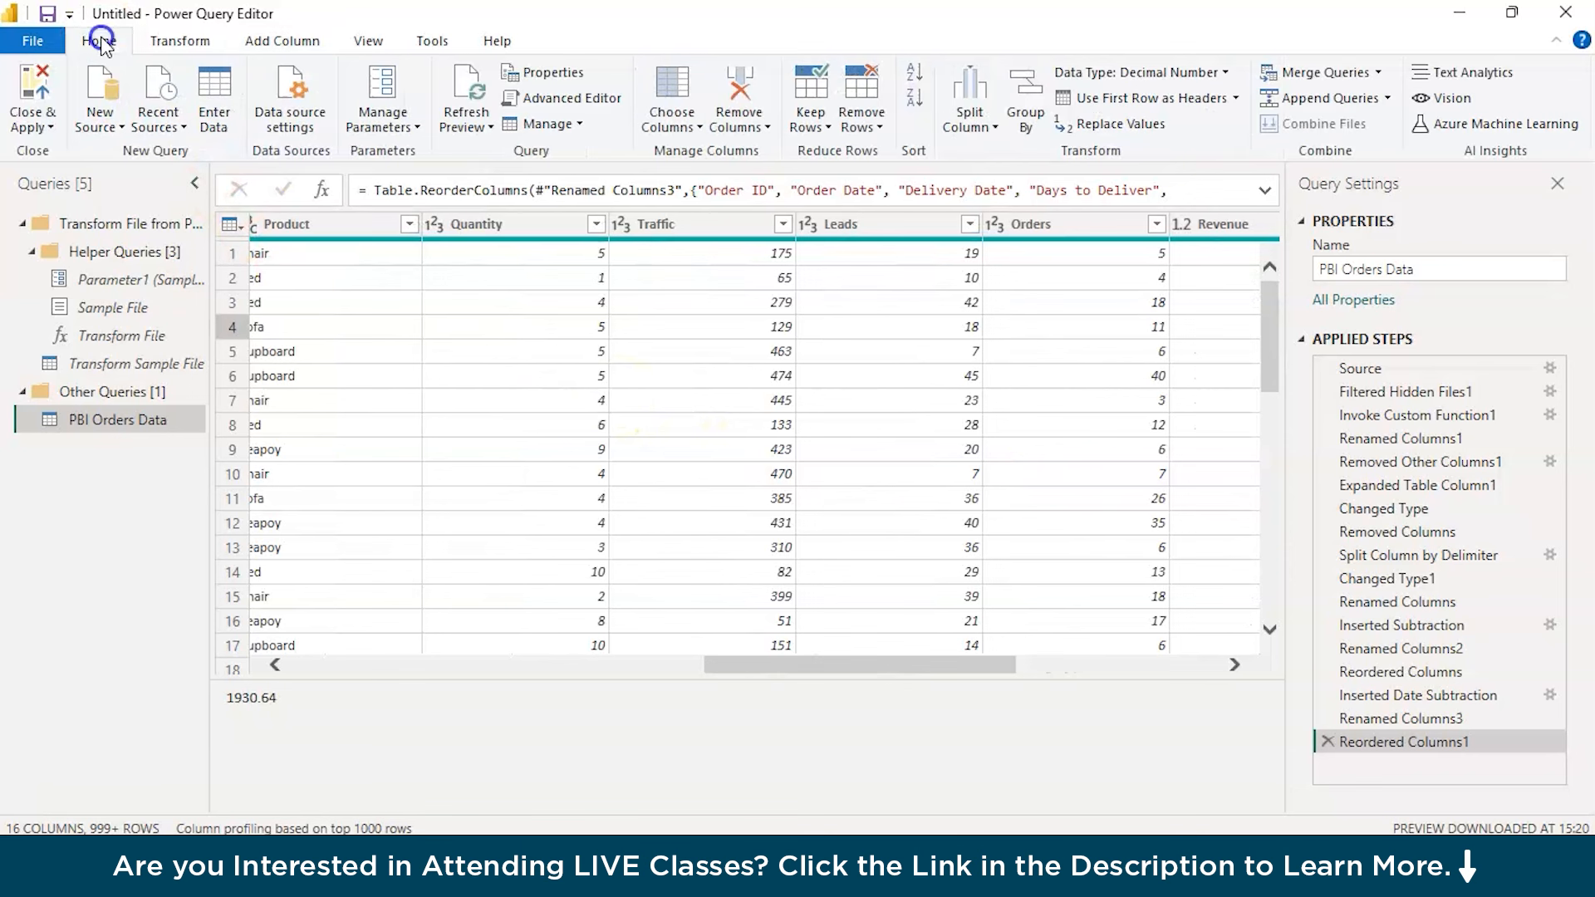
click(48, 131)
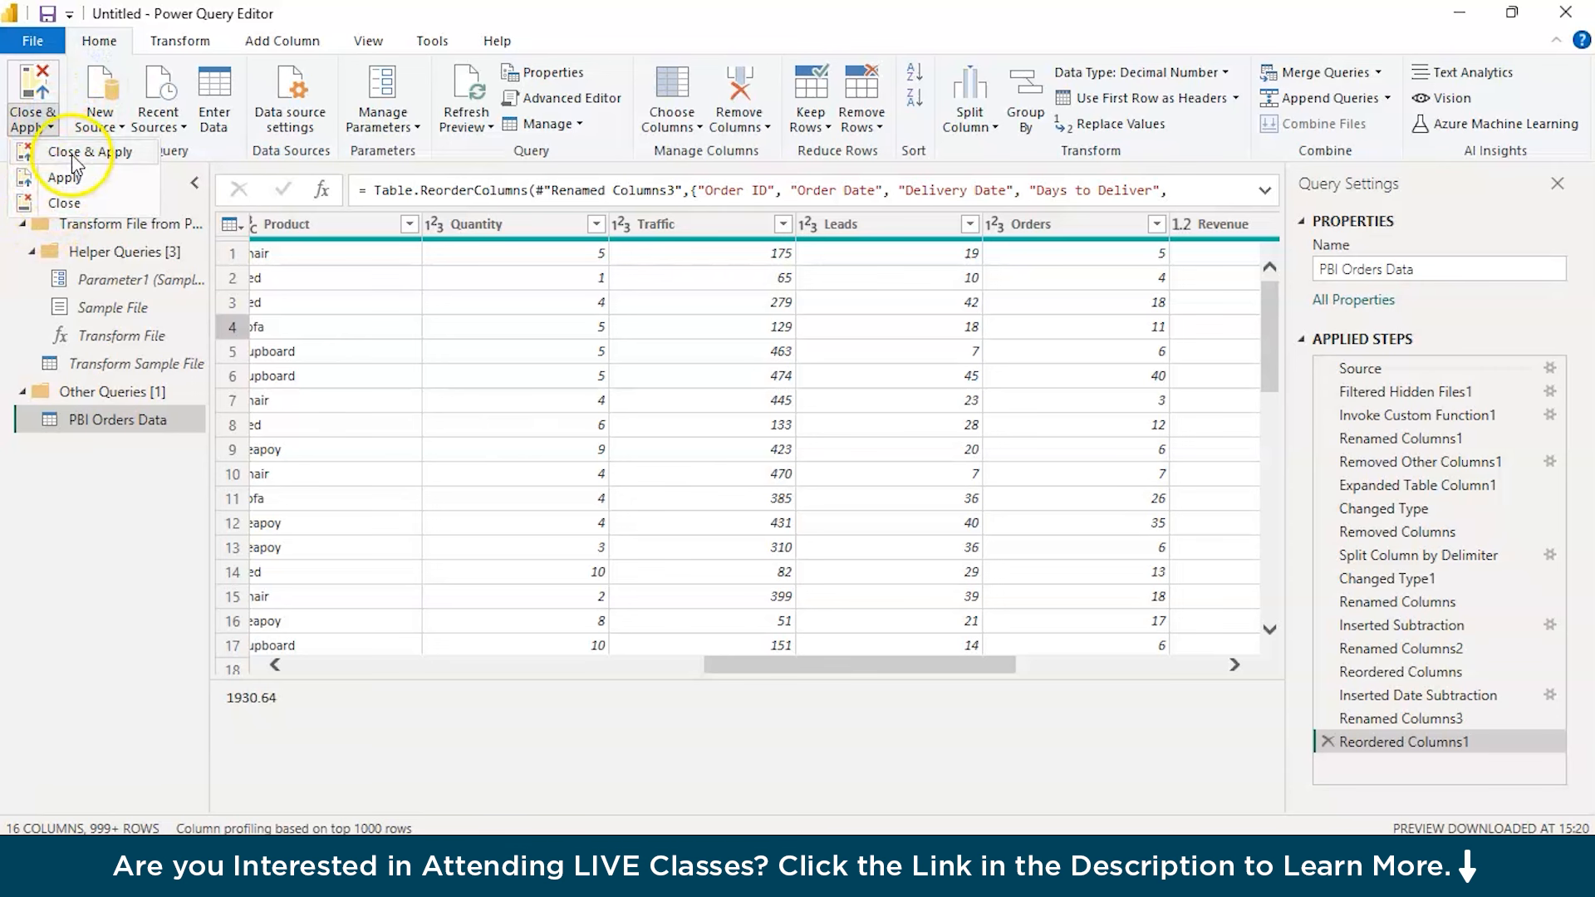
click(99, 178)
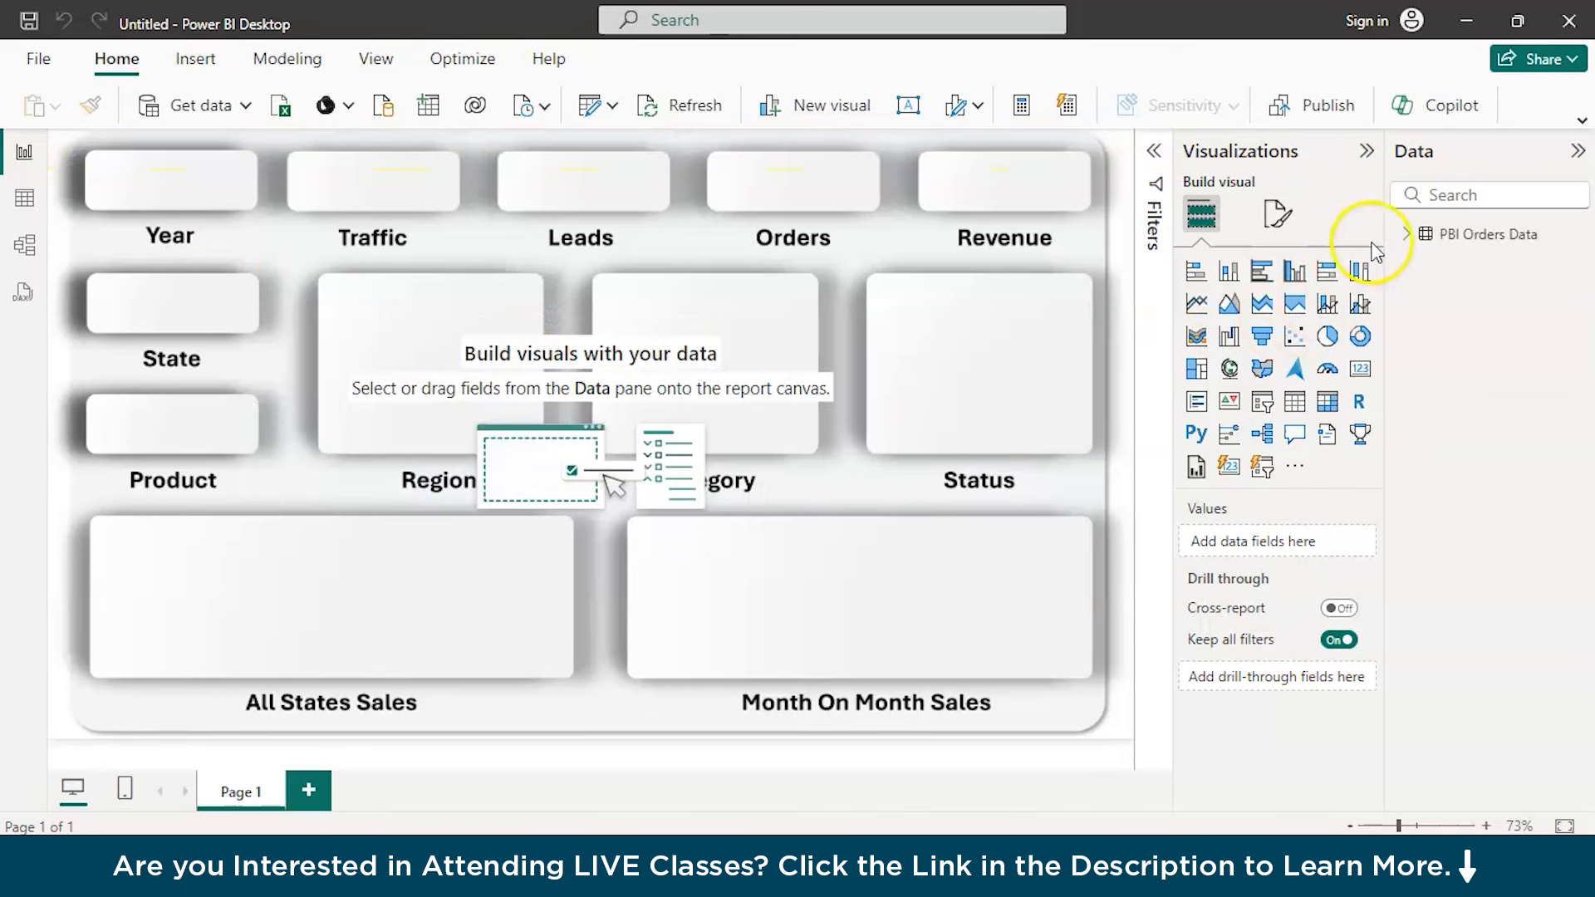
click(1408, 235)
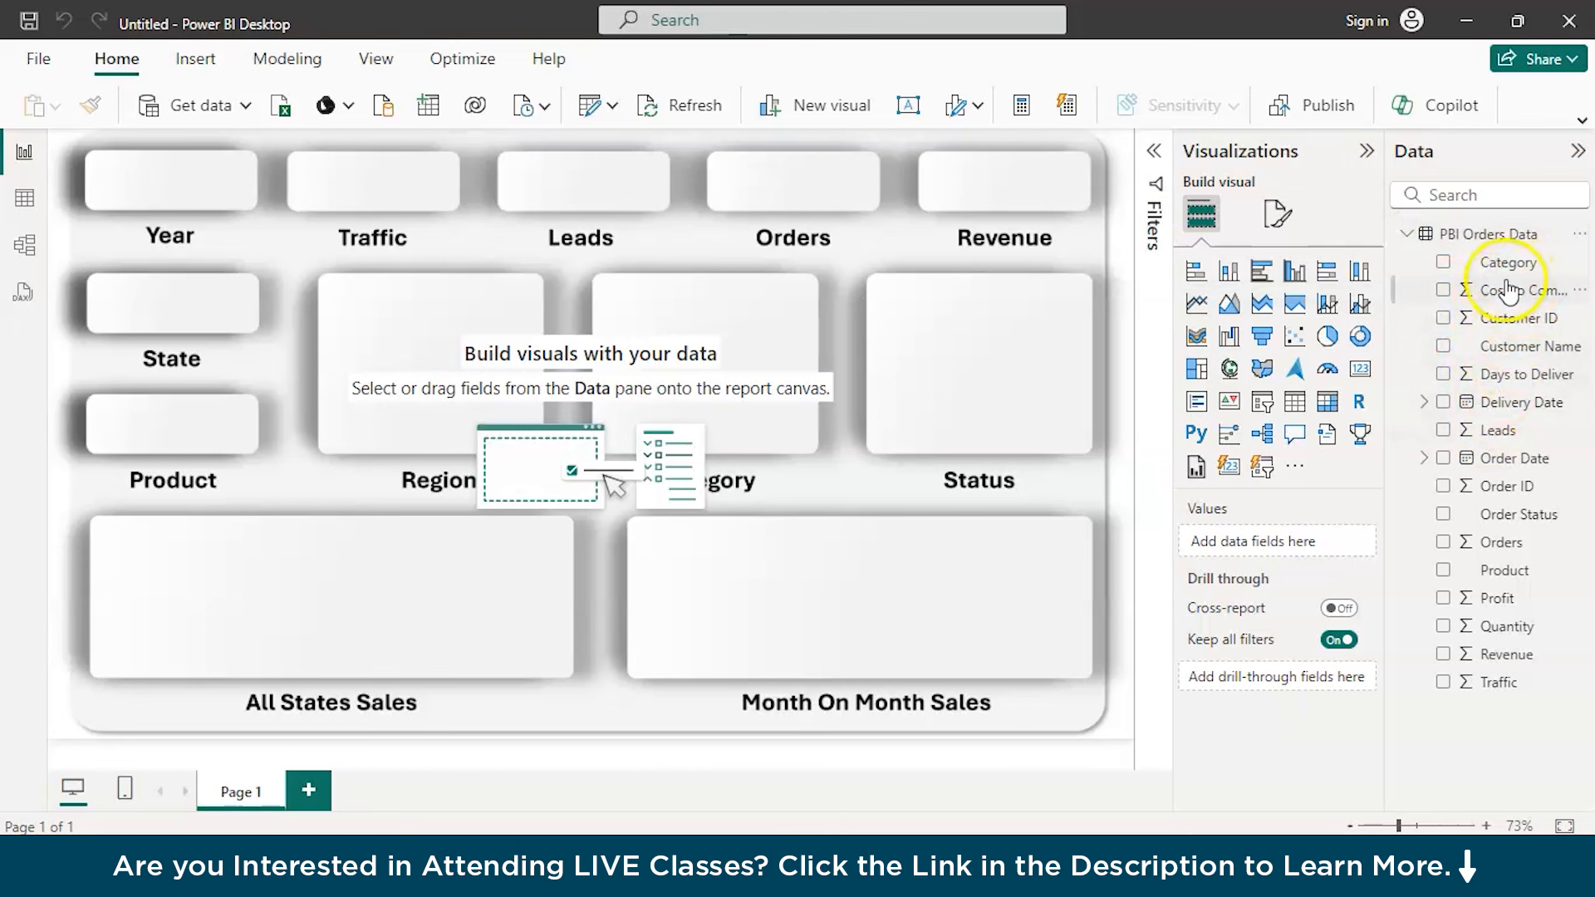
Examine the columns of the loaded PBI Orders Data table, including Product, Cost to Company and Profit
click(25, 208)
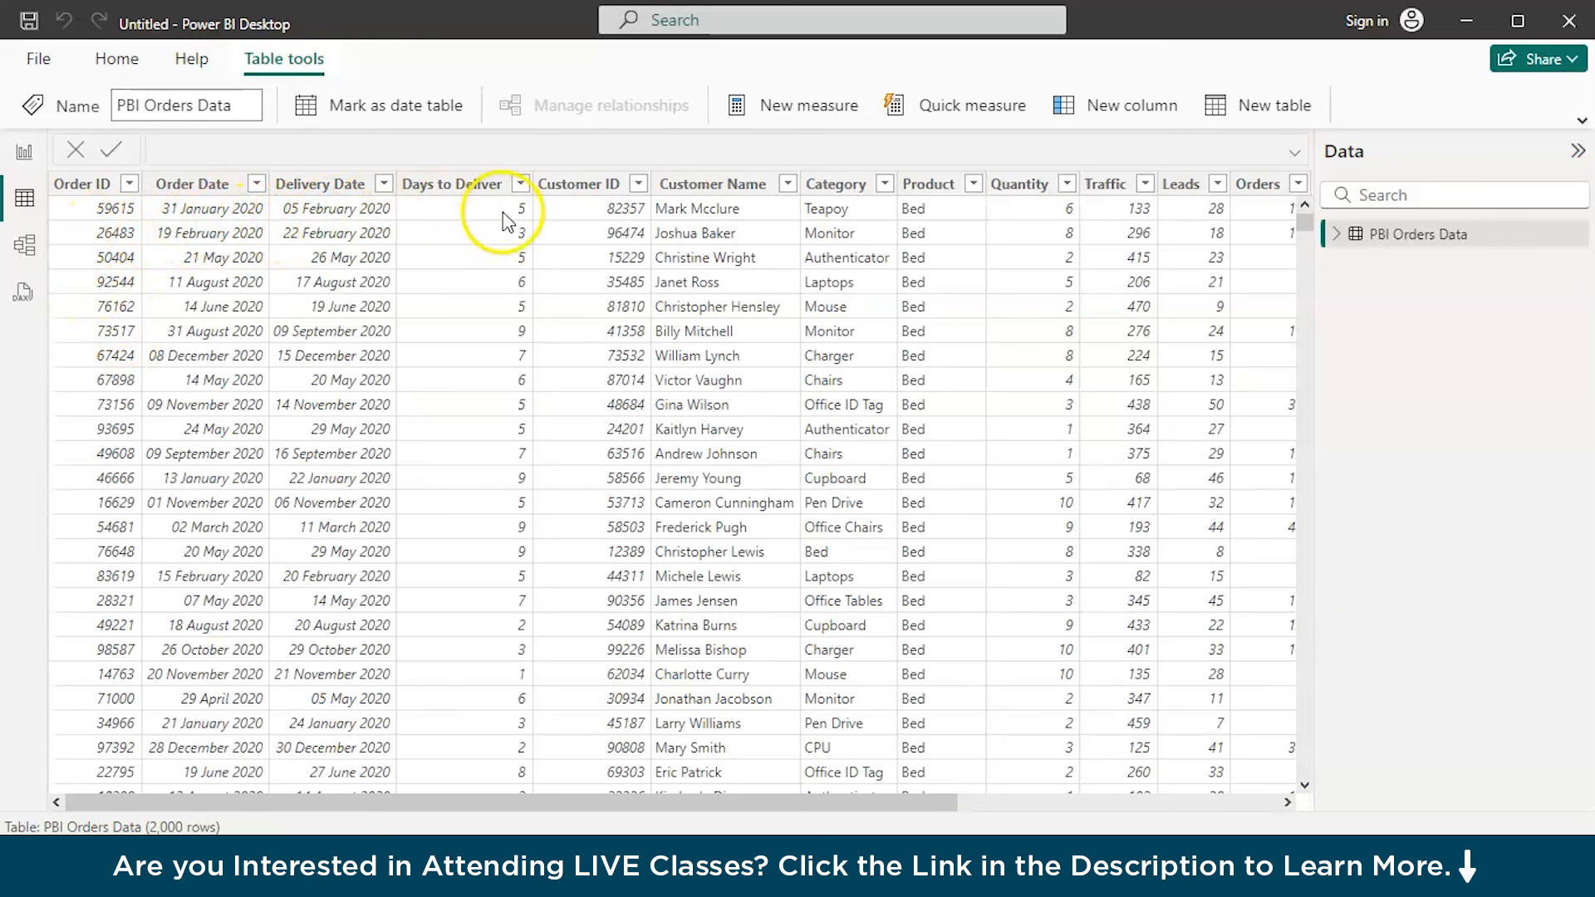
scroll(505, 221, right, 3)
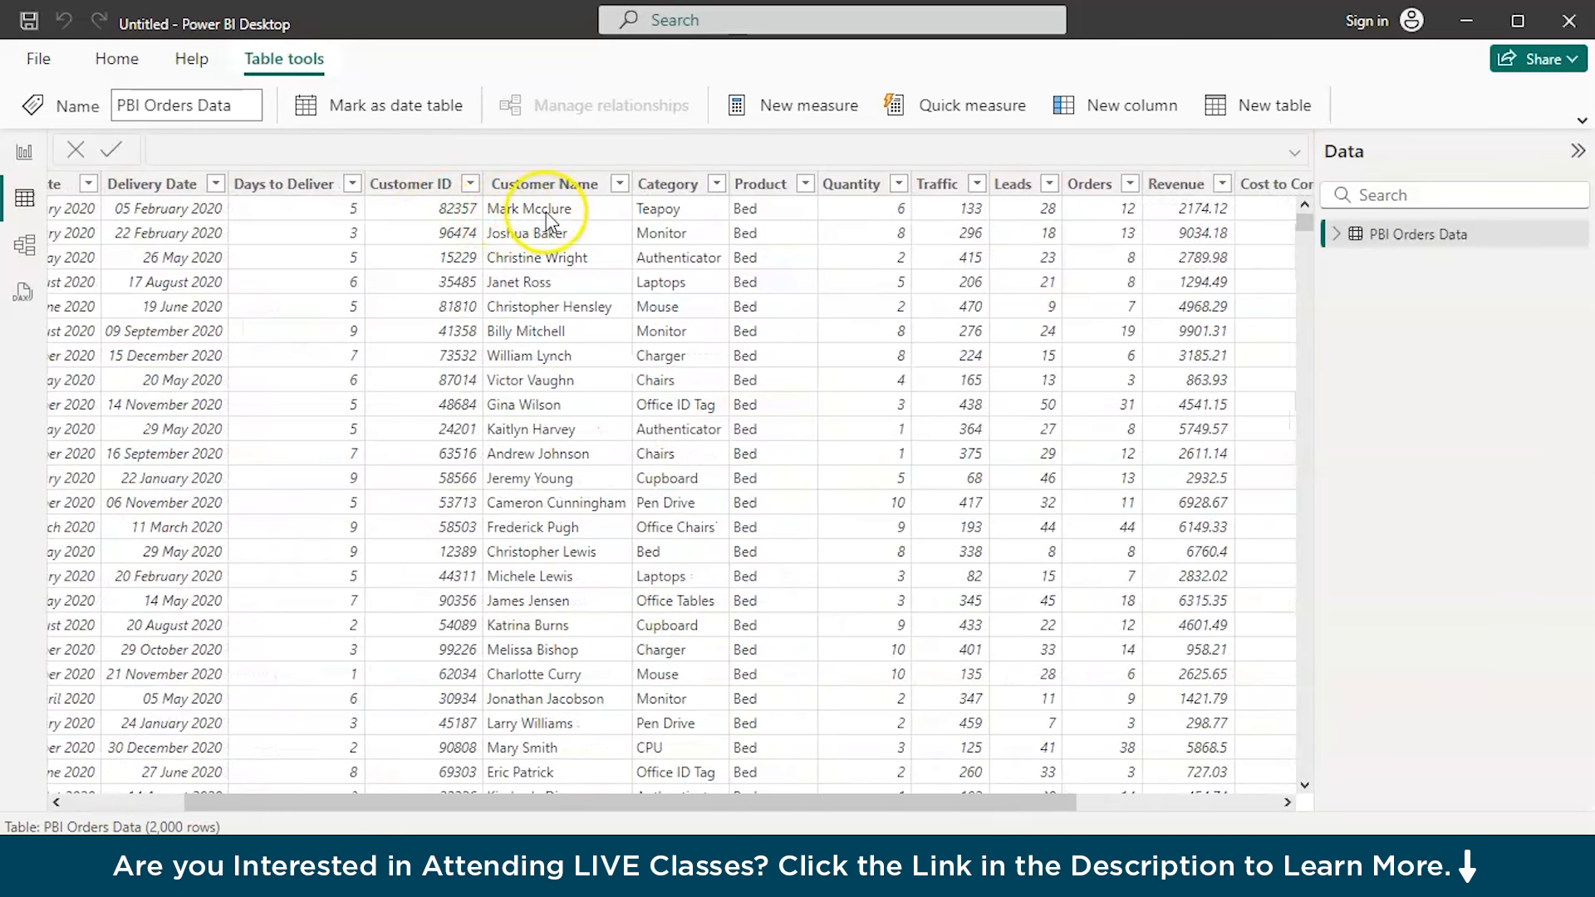
scroll(548, 221, right, 3)
click(499, 184)
click(626, 182)
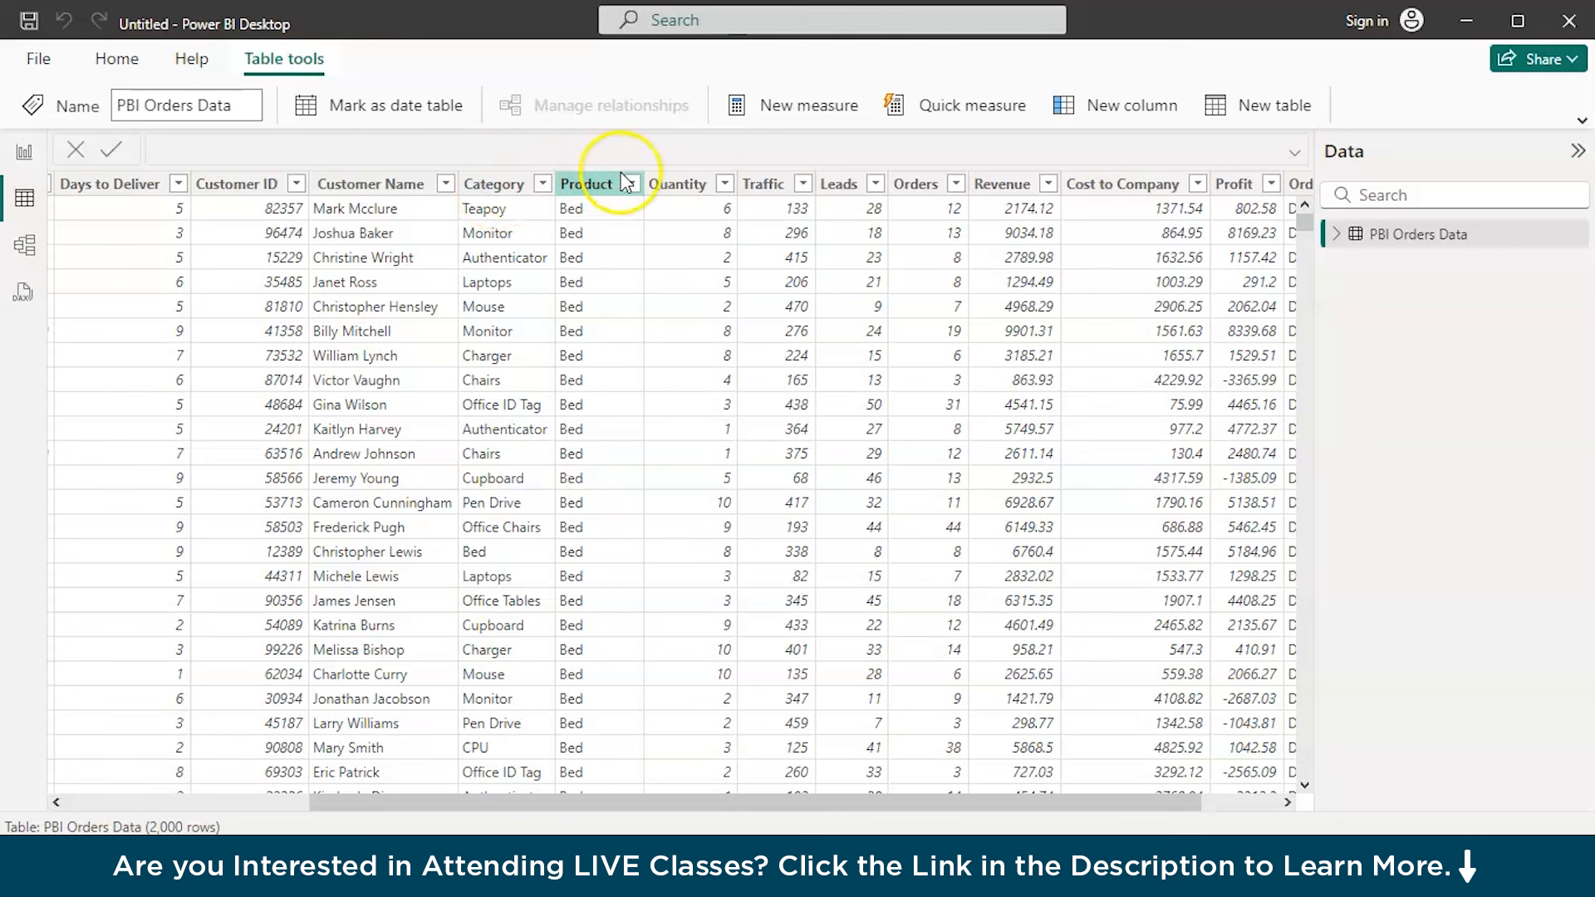
click(1118, 187)
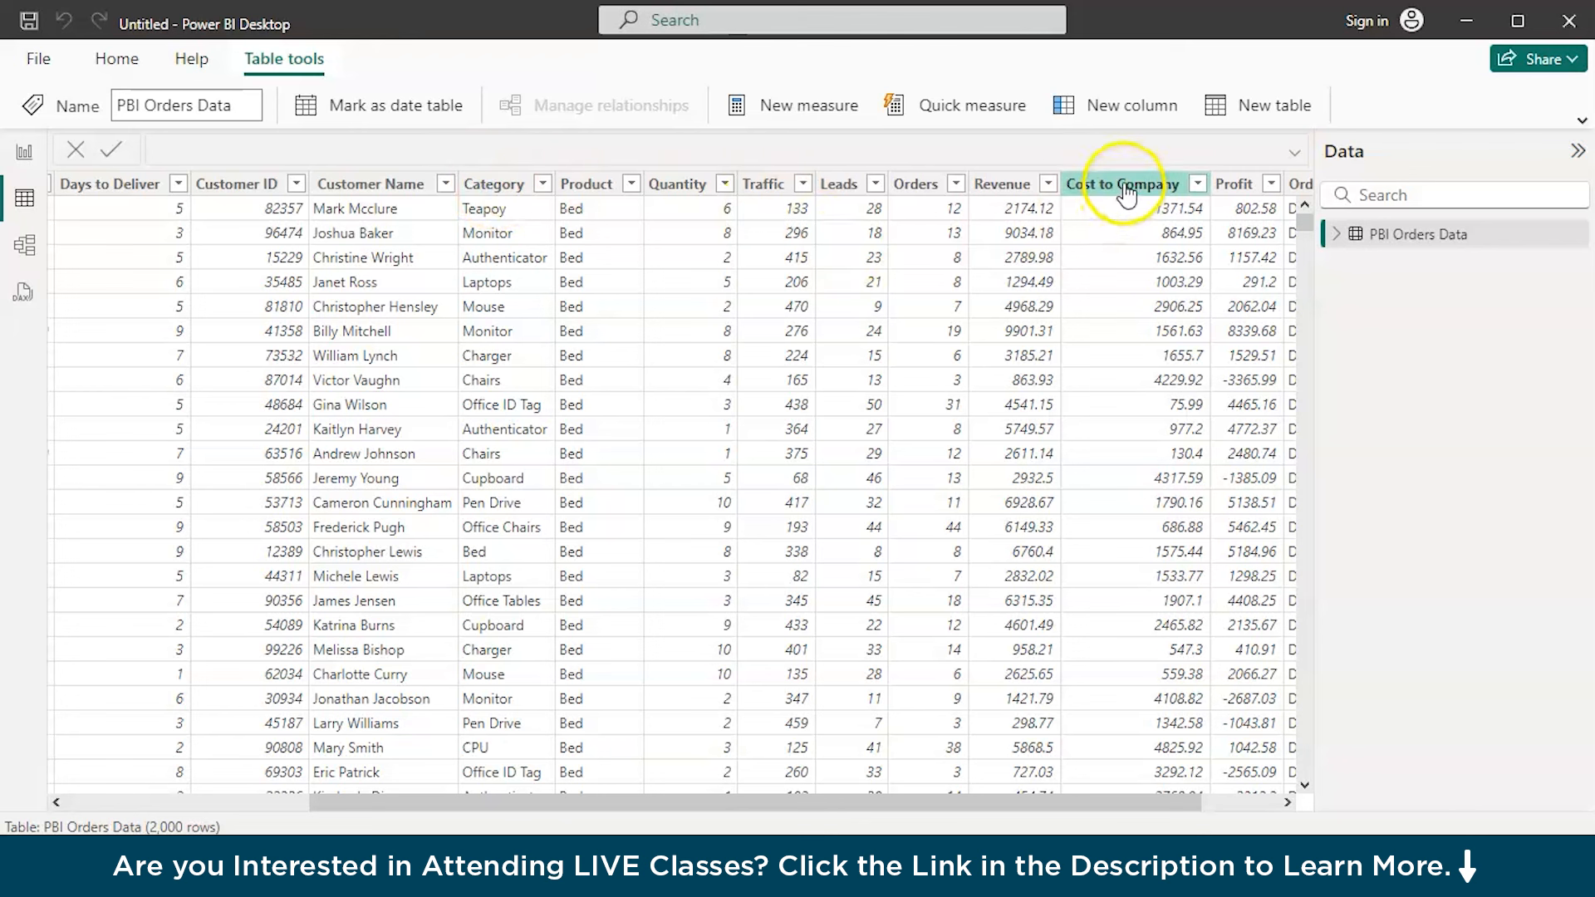
click(1245, 191)
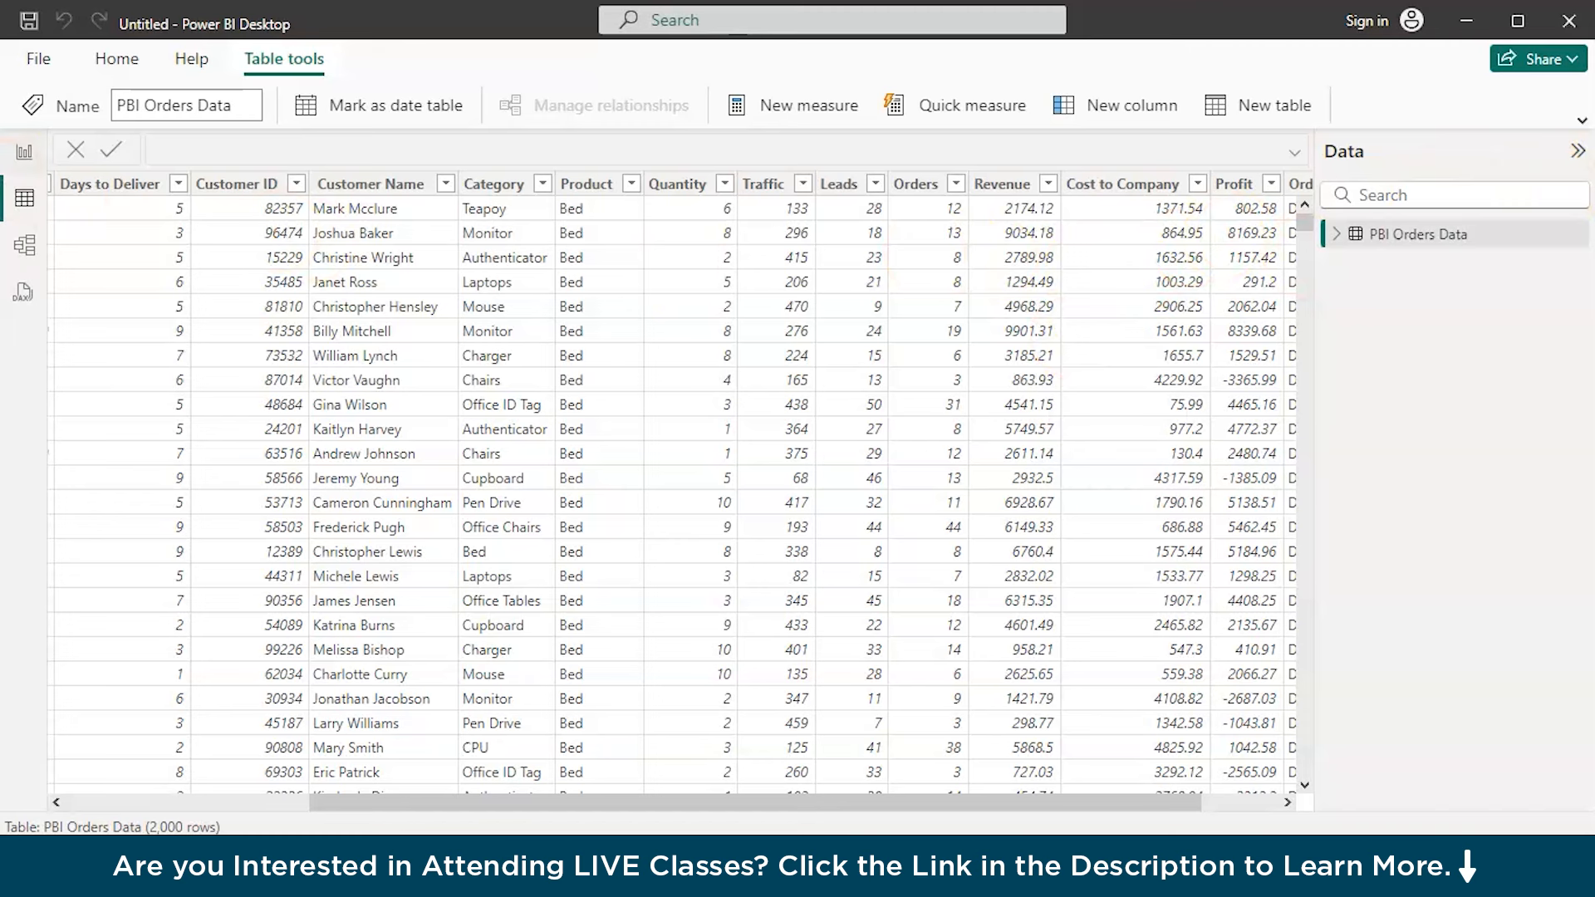
Add a new-style card visual to the report page and fill it with the sum of Traffic
click(13, 163)
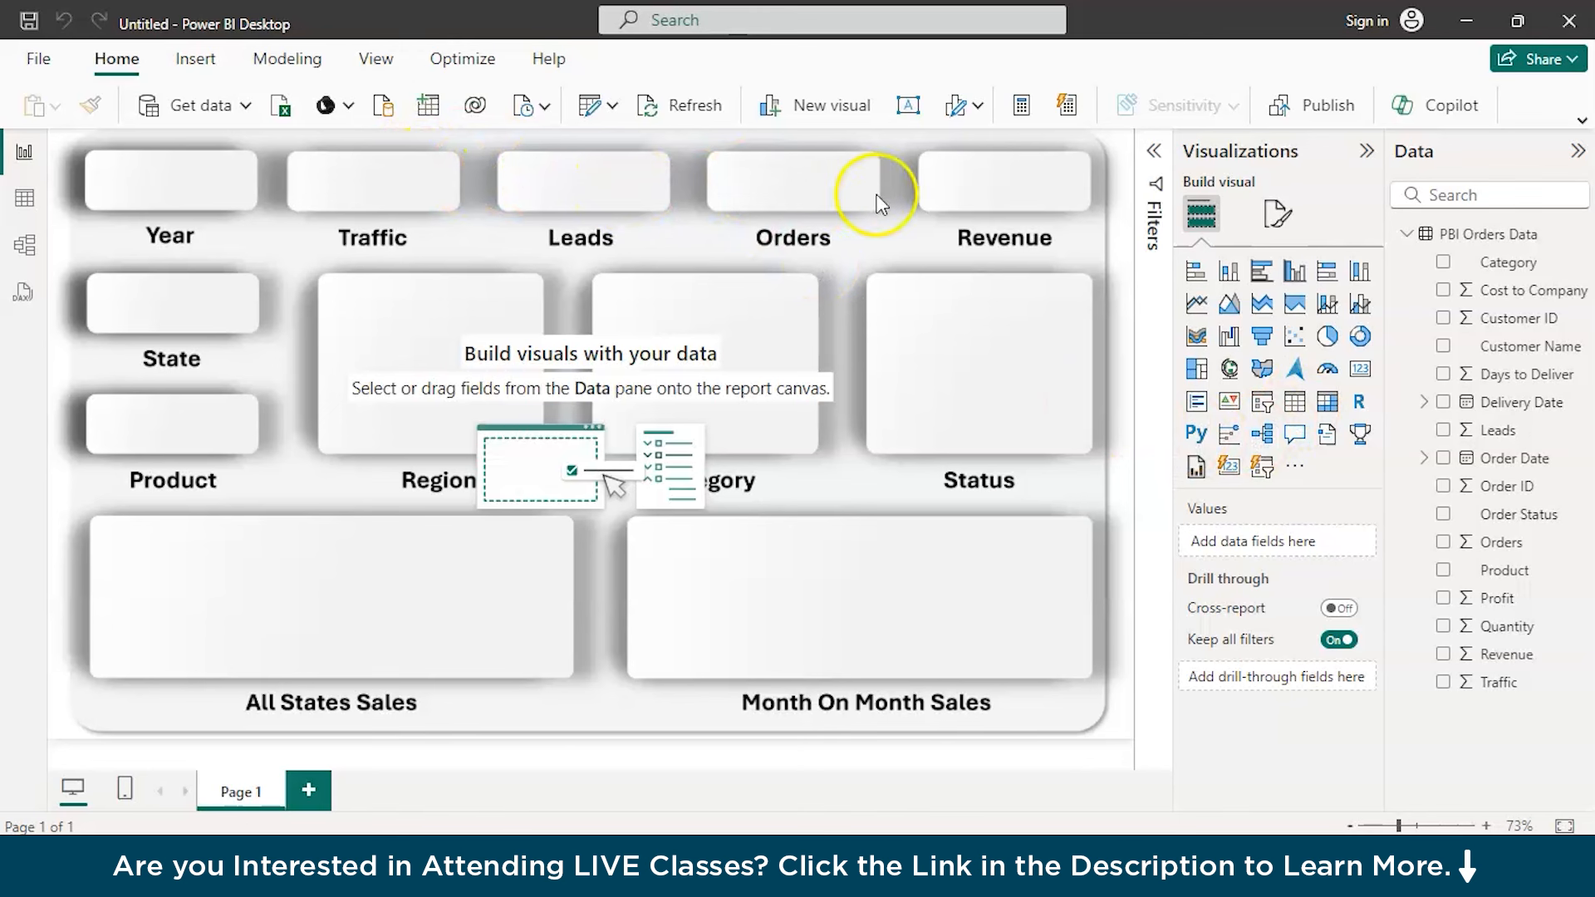
click(1229, 469)
drag(185, 257, 317, 284)
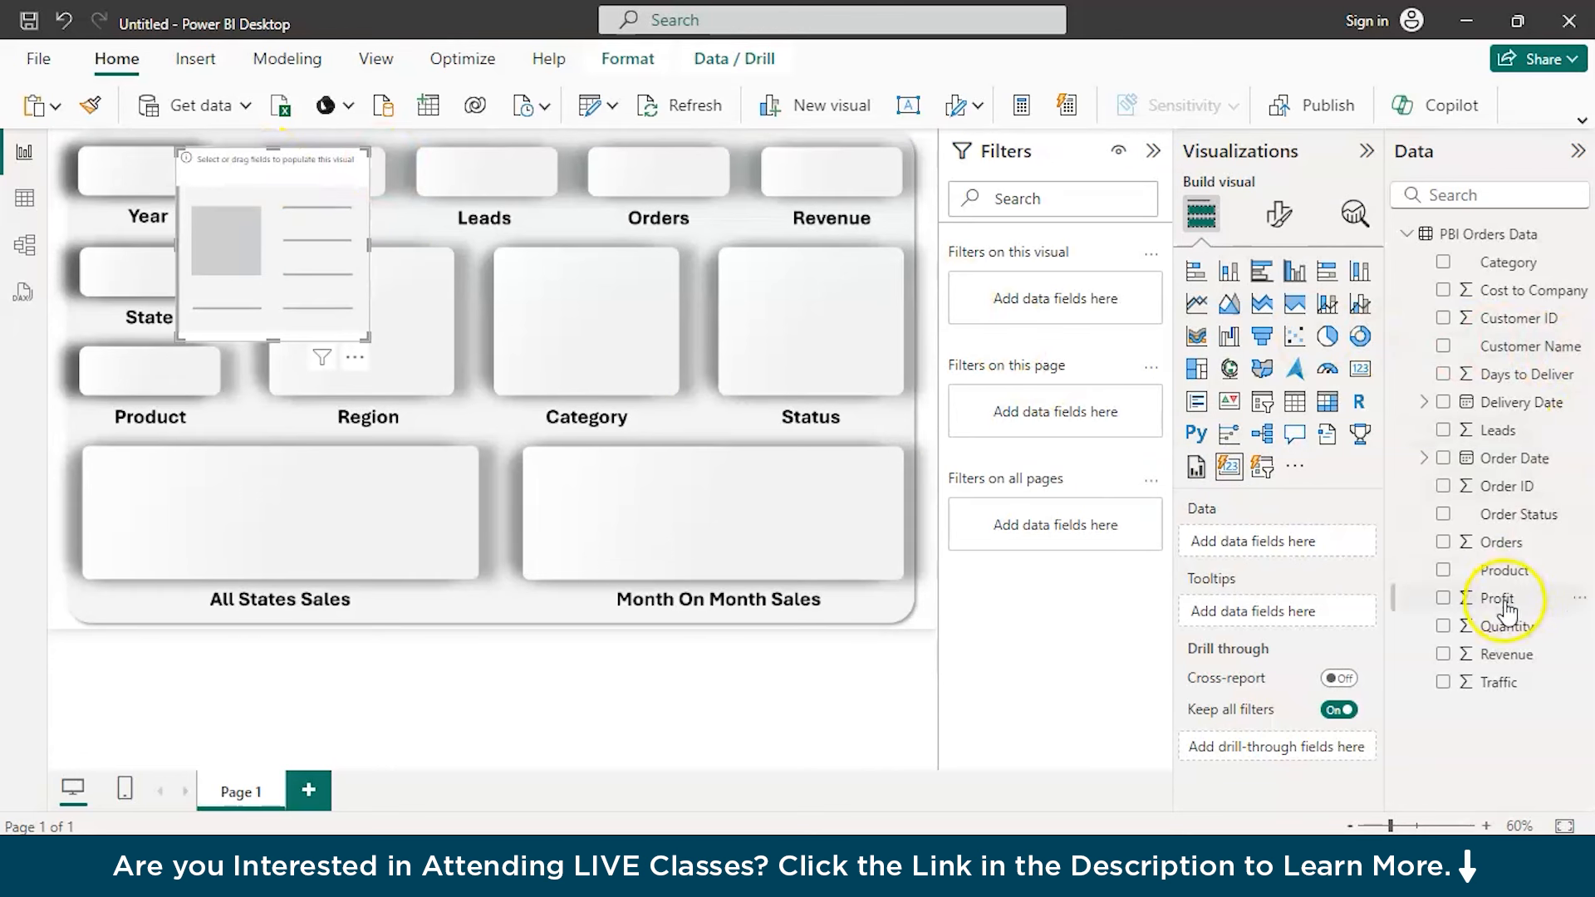
drag(1500, 683, 1295, 545)
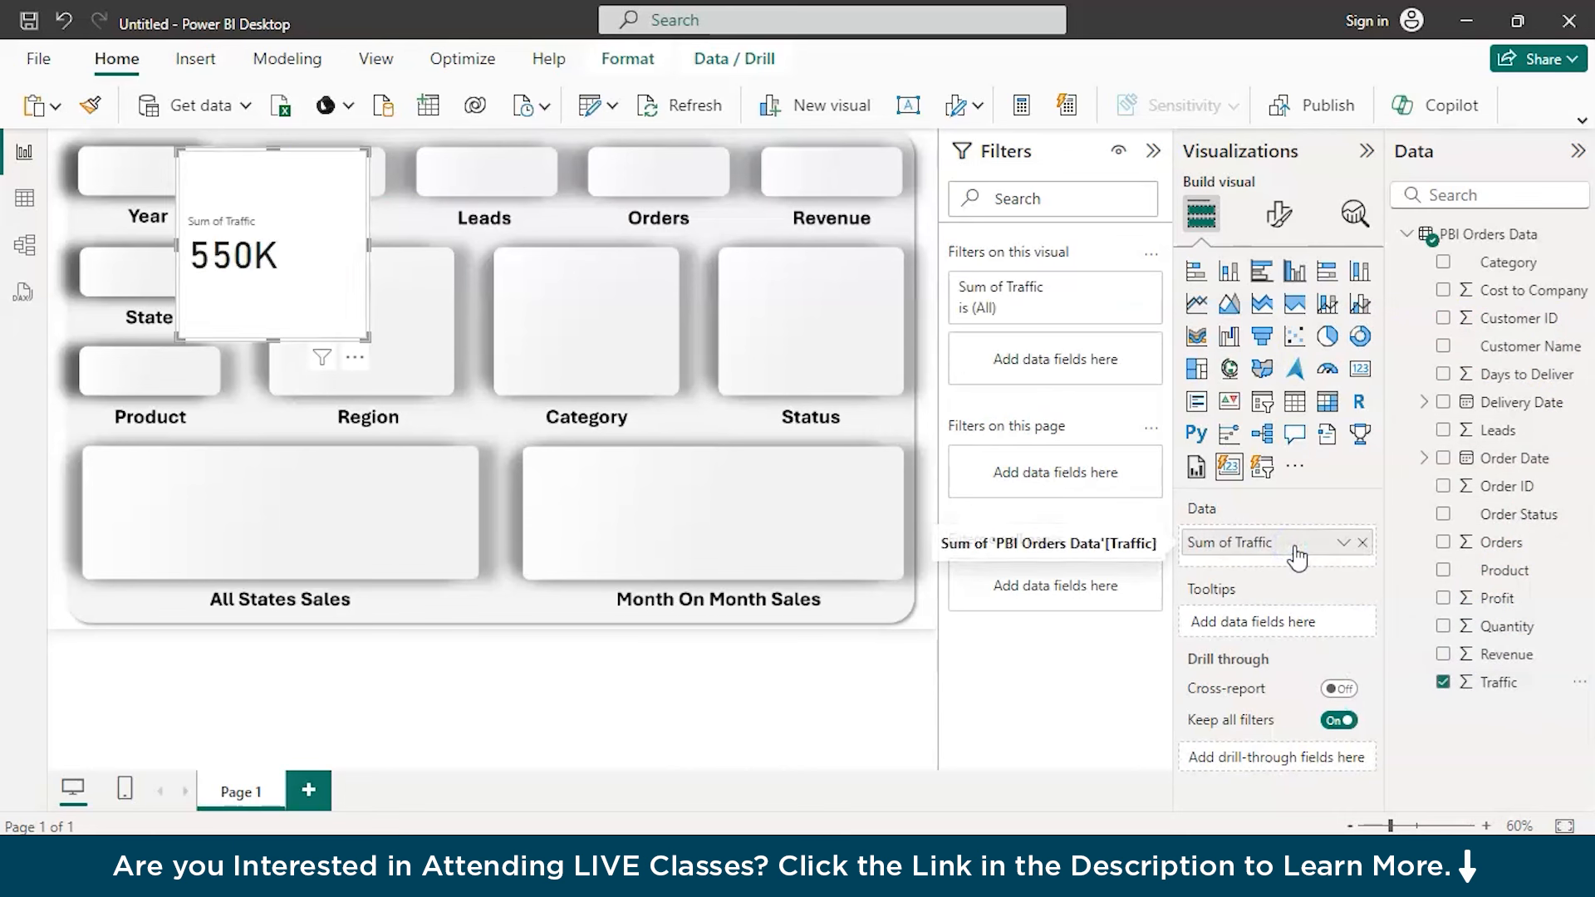
click(248, 258)
click(351, 349)
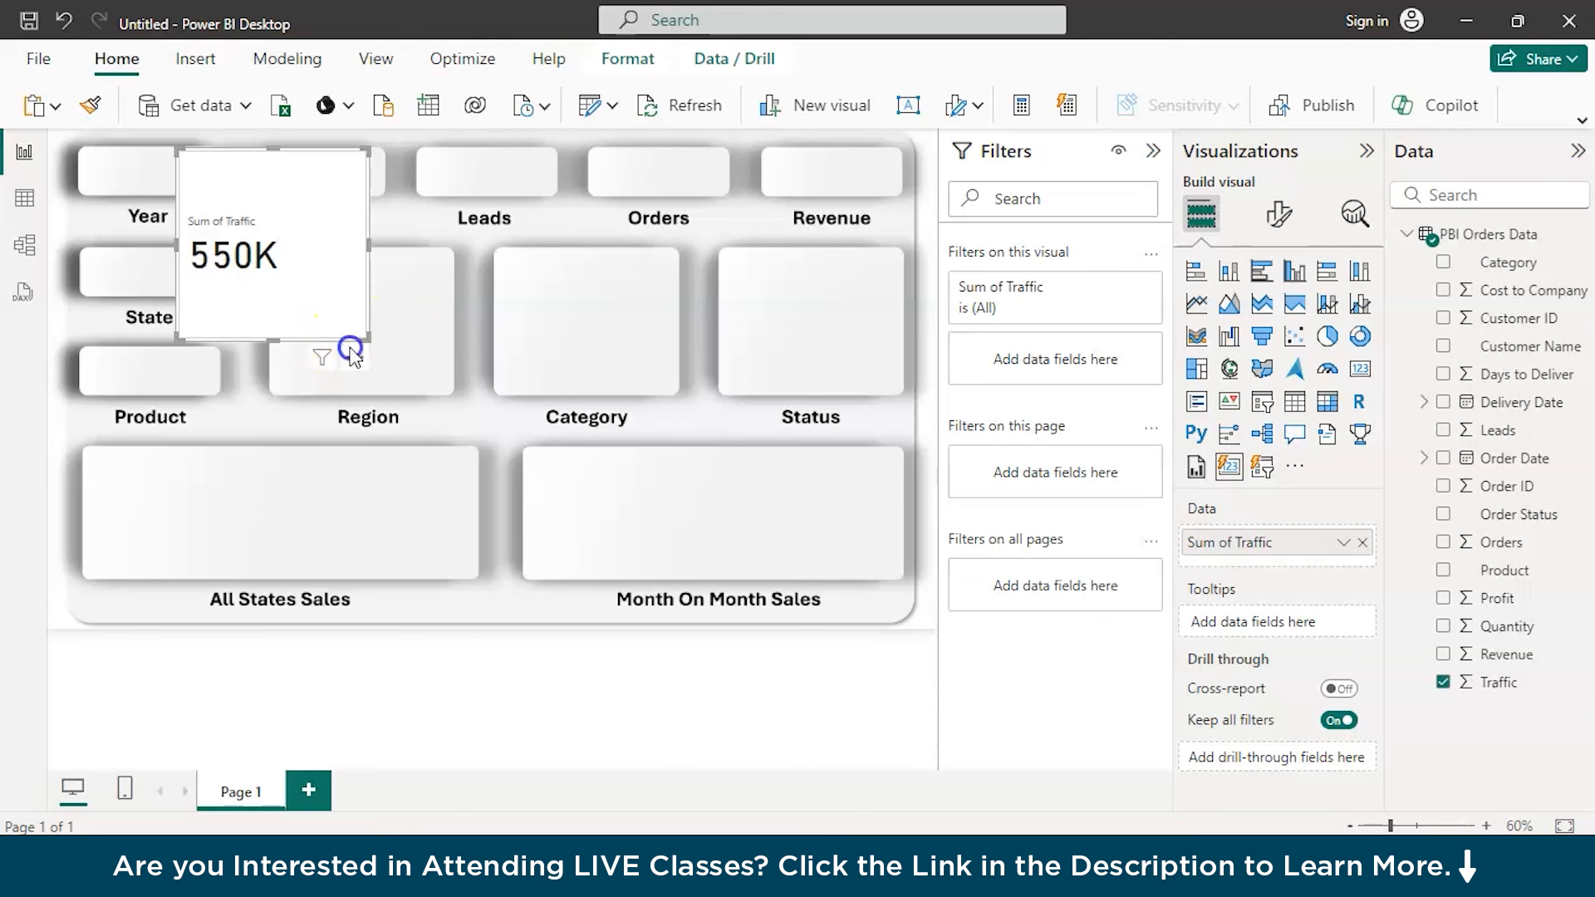
click(355, 357)
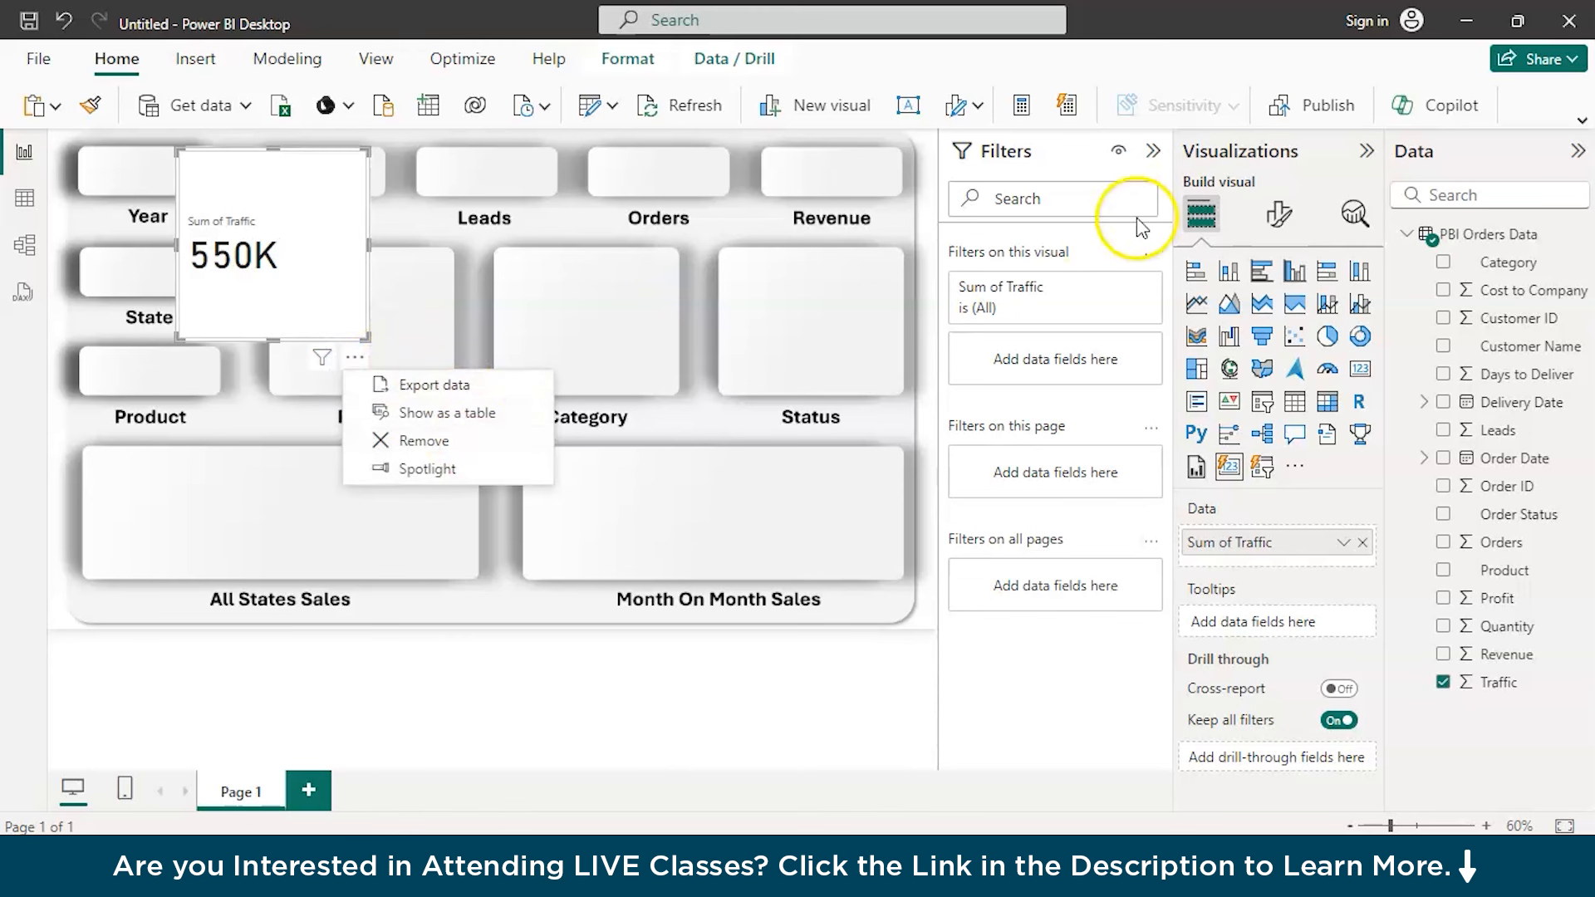
Turn off the Traffic card's header icons and set its background transparency to 100%
click(1278, 213)
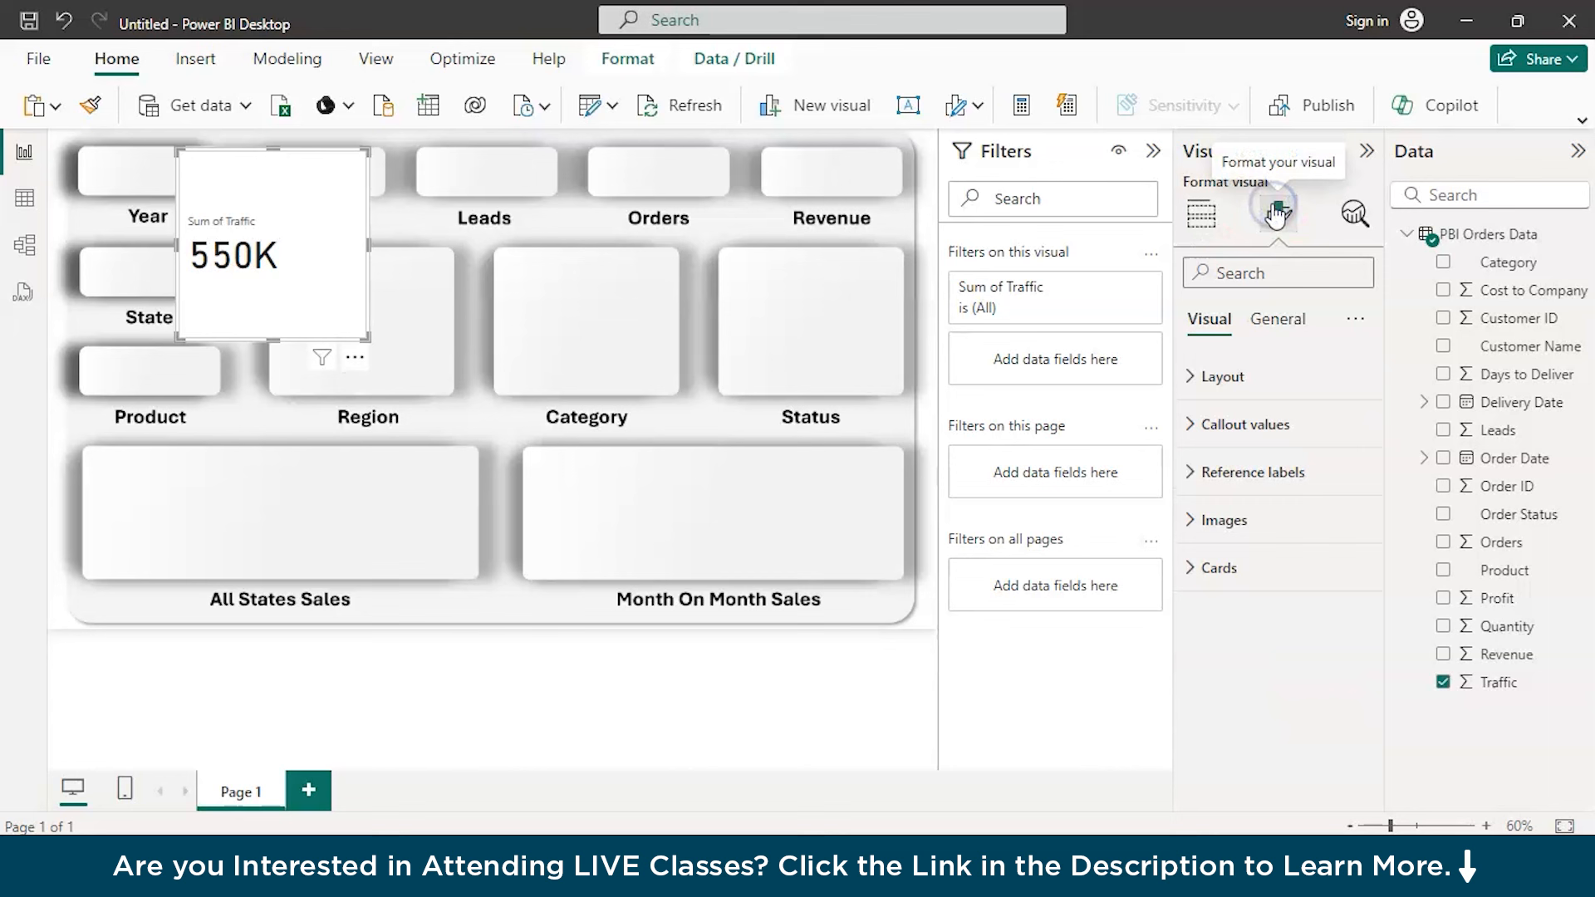
click(1245, 377)
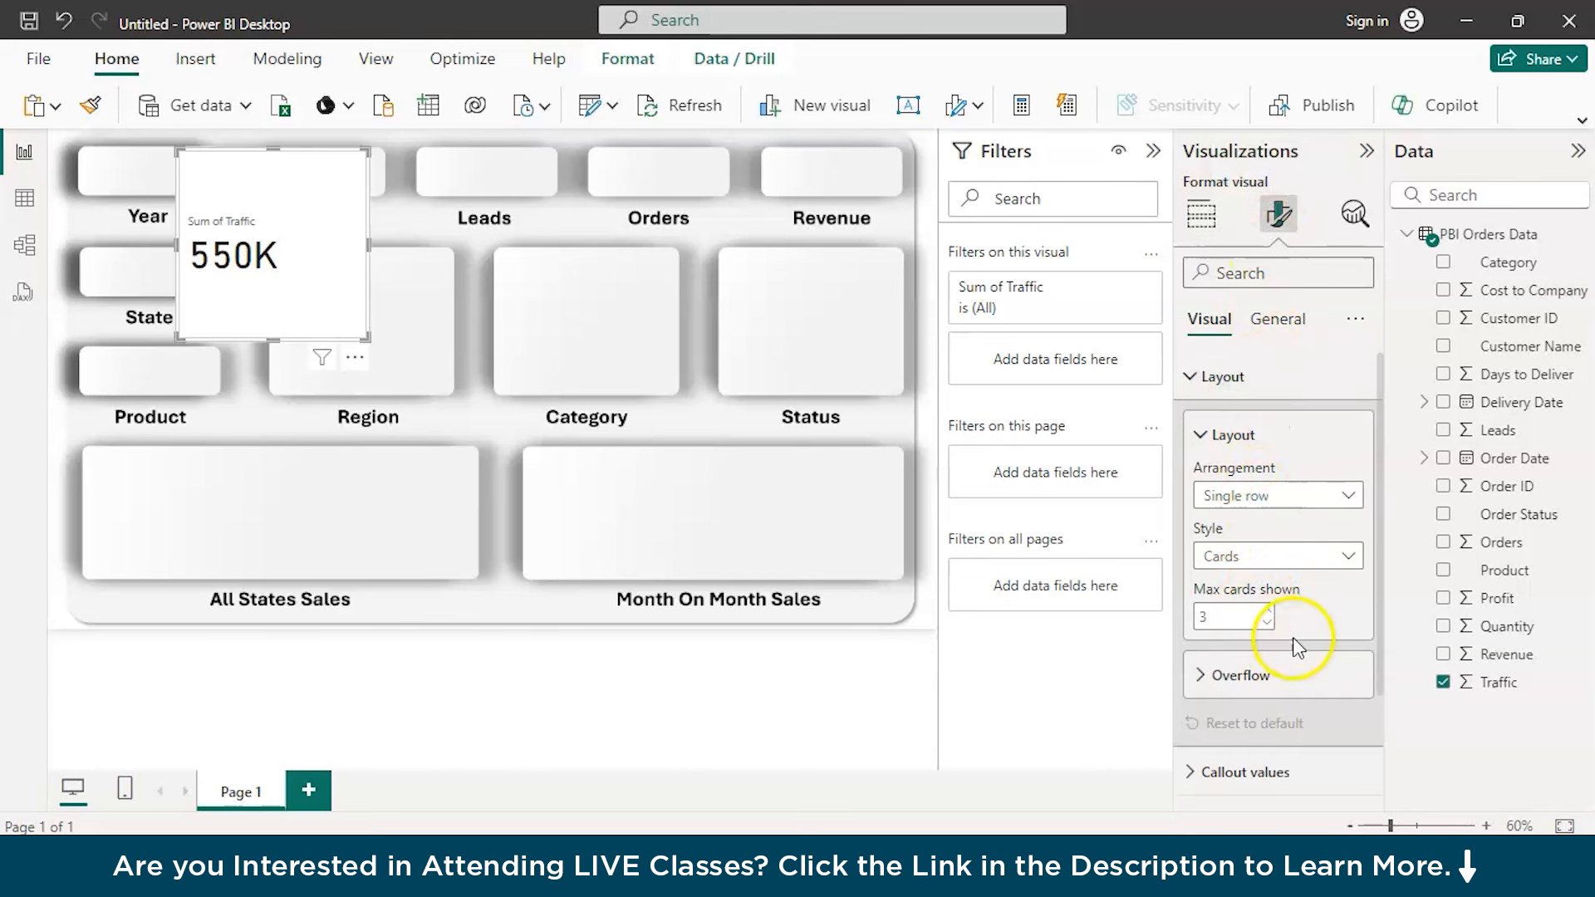
click(1193, 387)
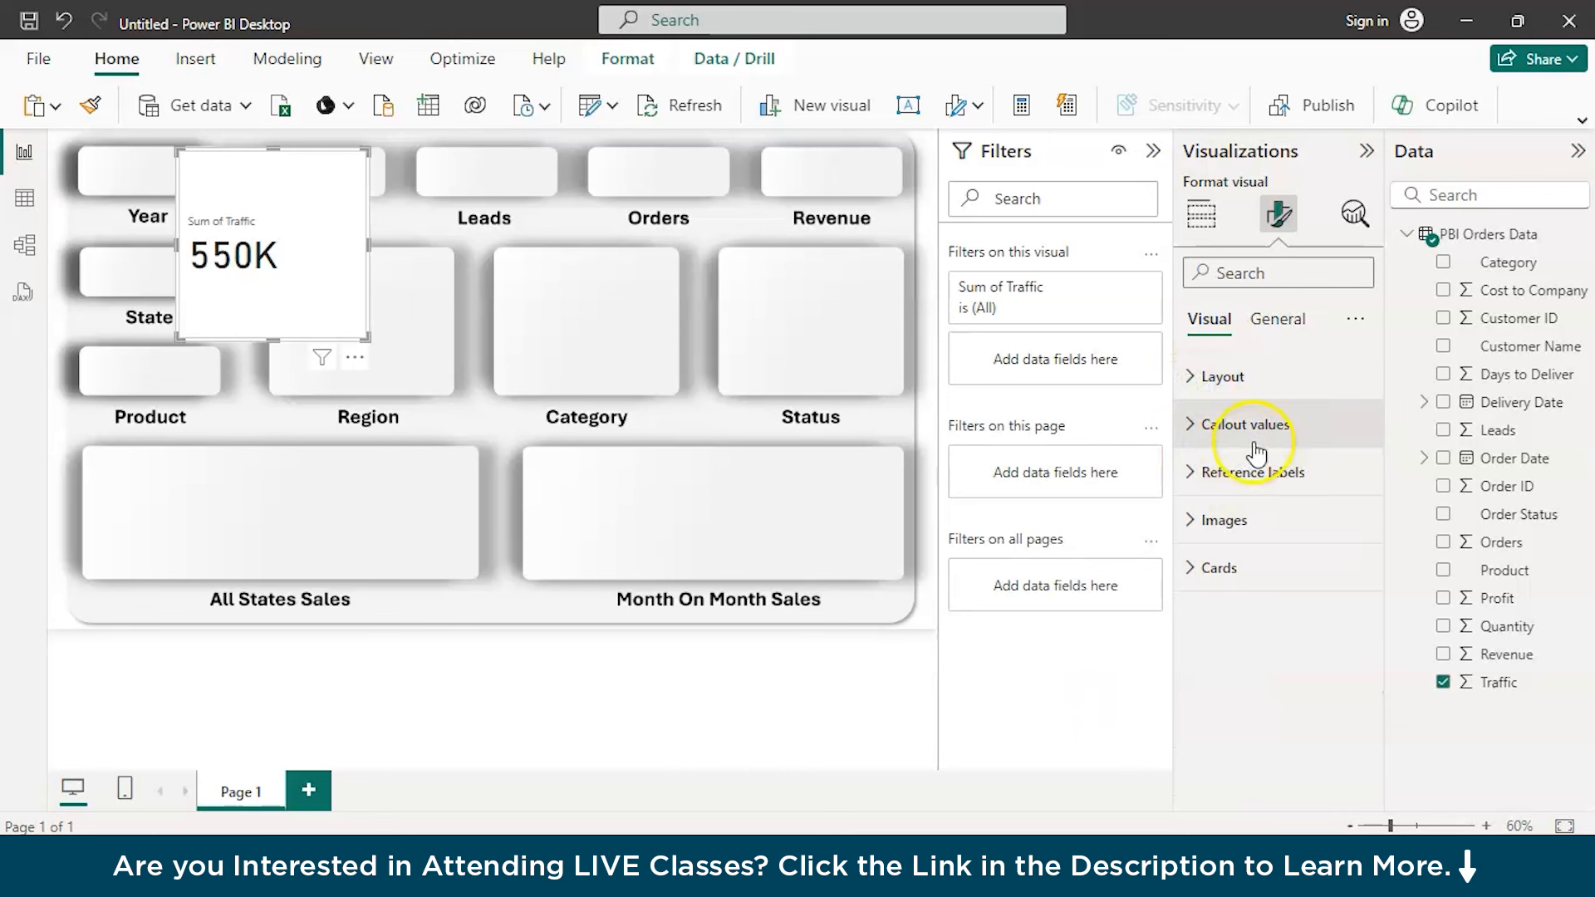
click(1279, 322)
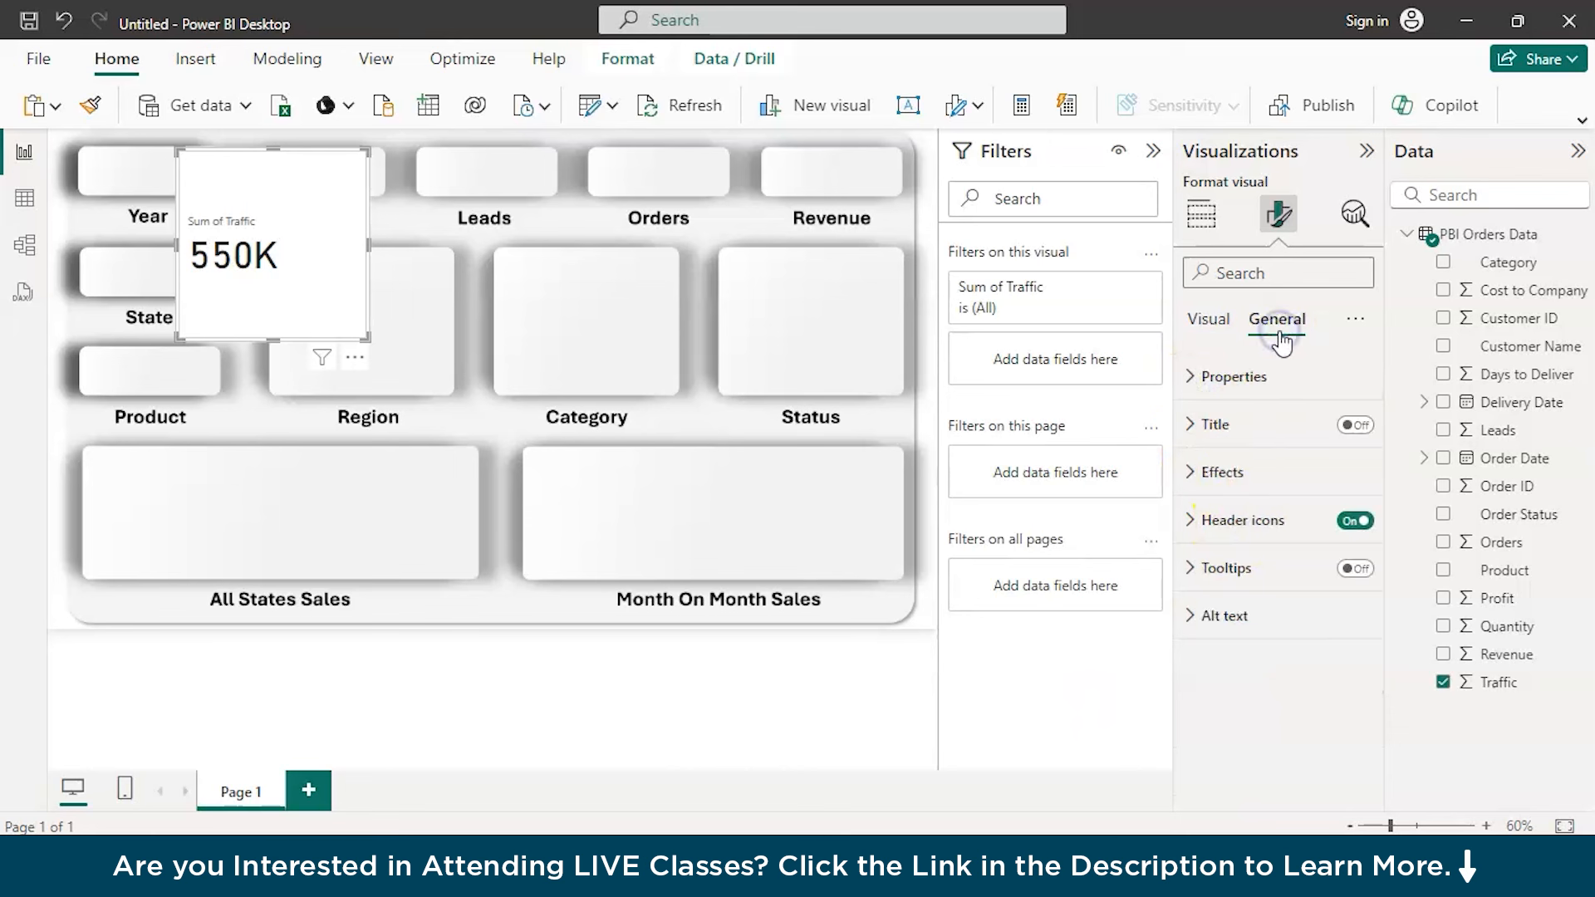
click(1354, 521)
click(1191, 475)
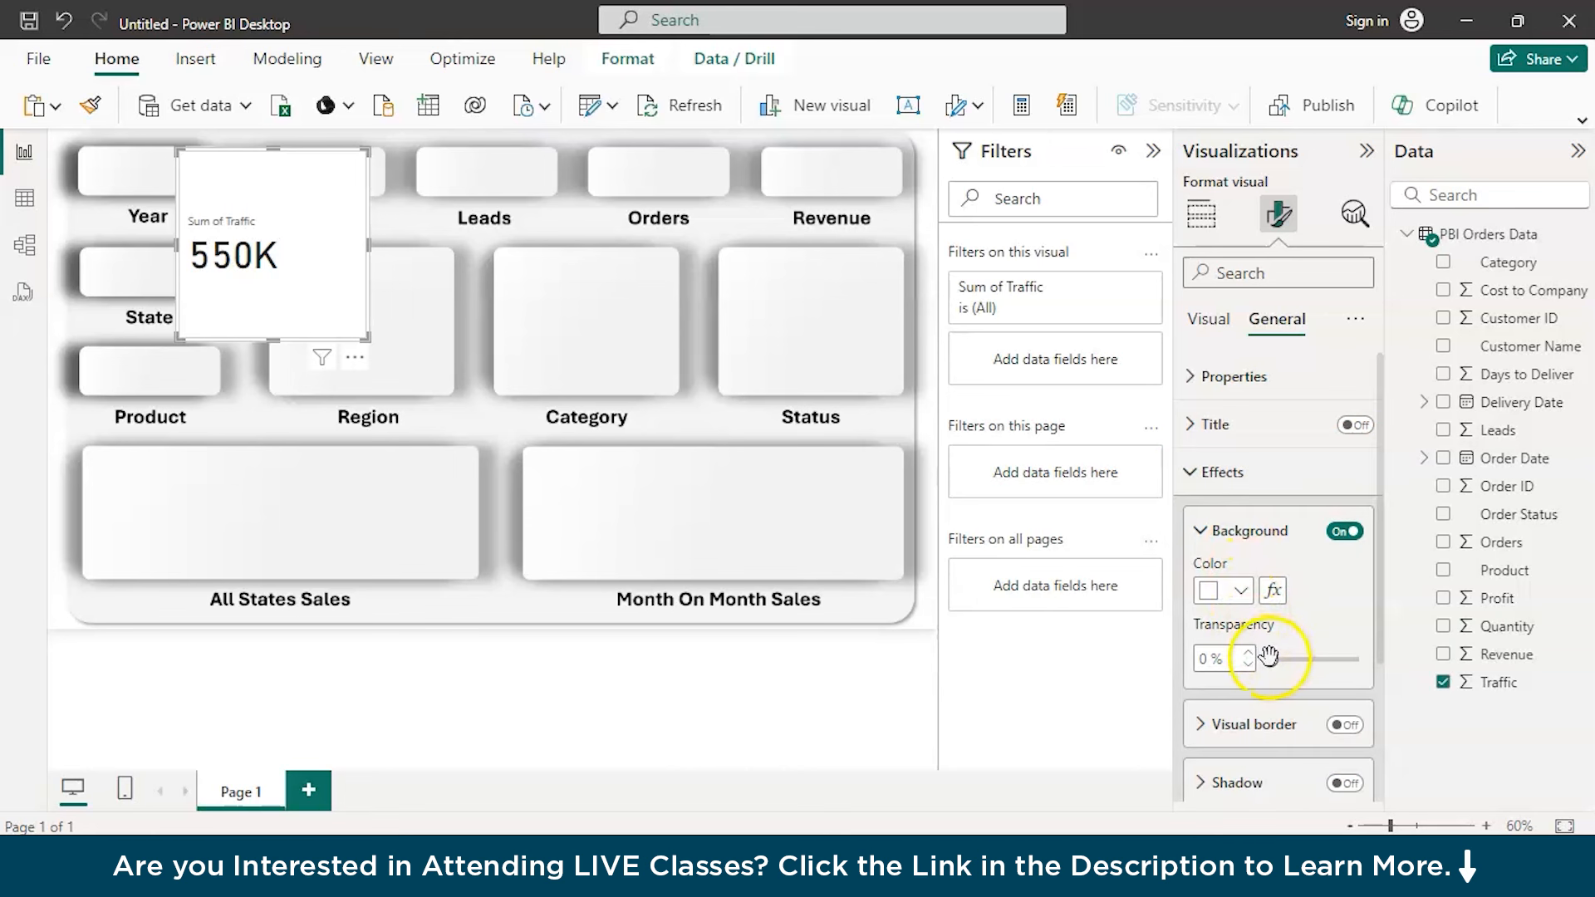
drag(1271, 659, 1412, 640)
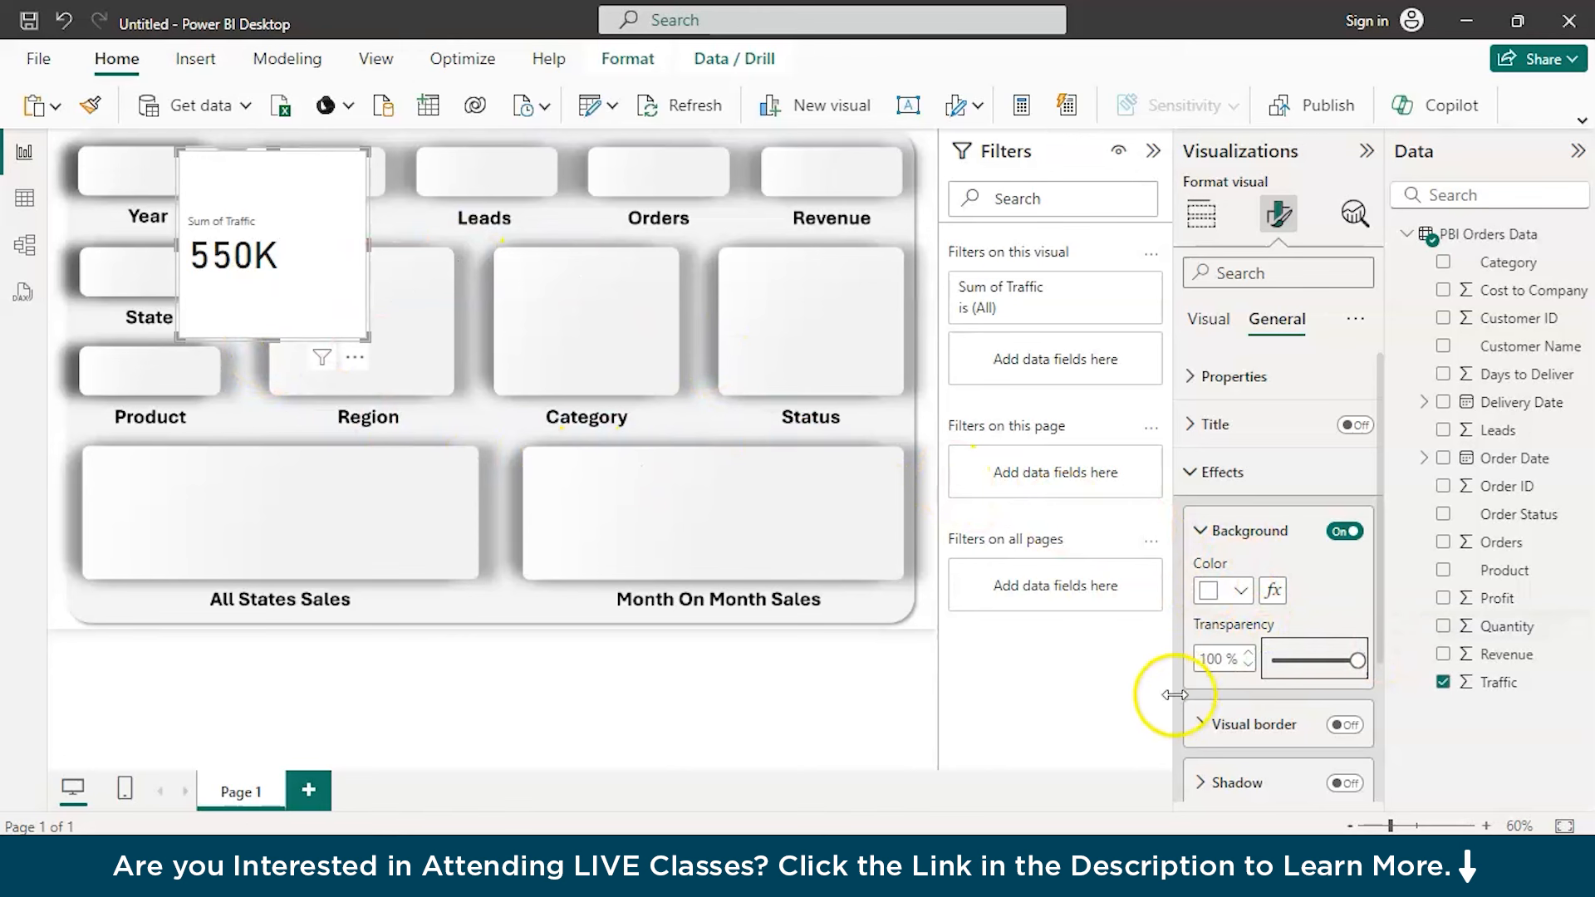
scroll(1277, 748, down, 2)
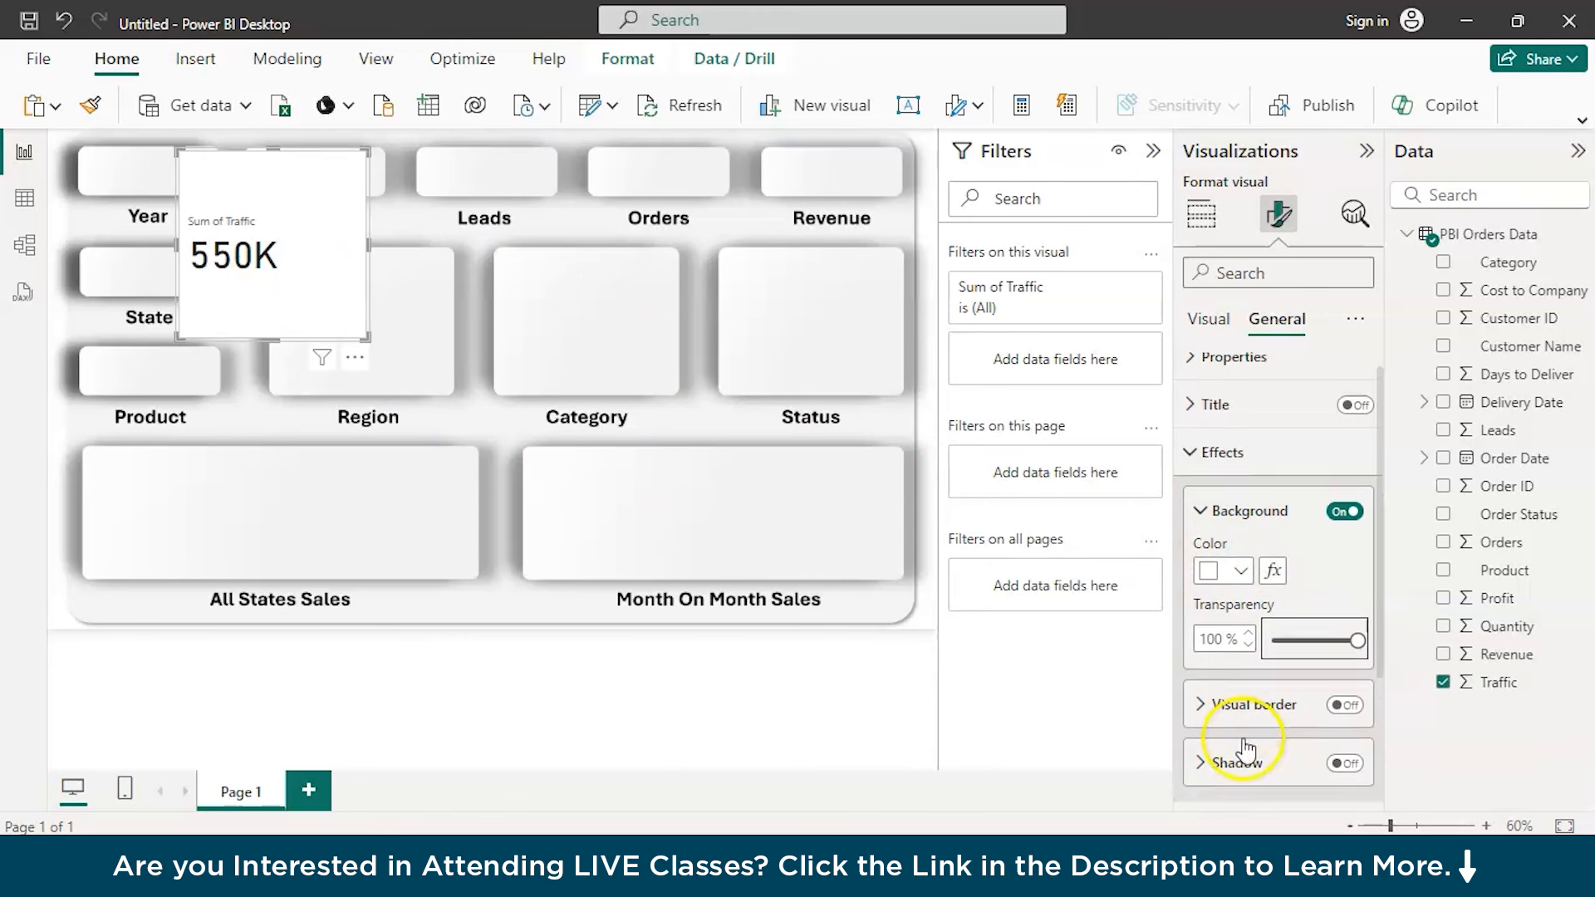
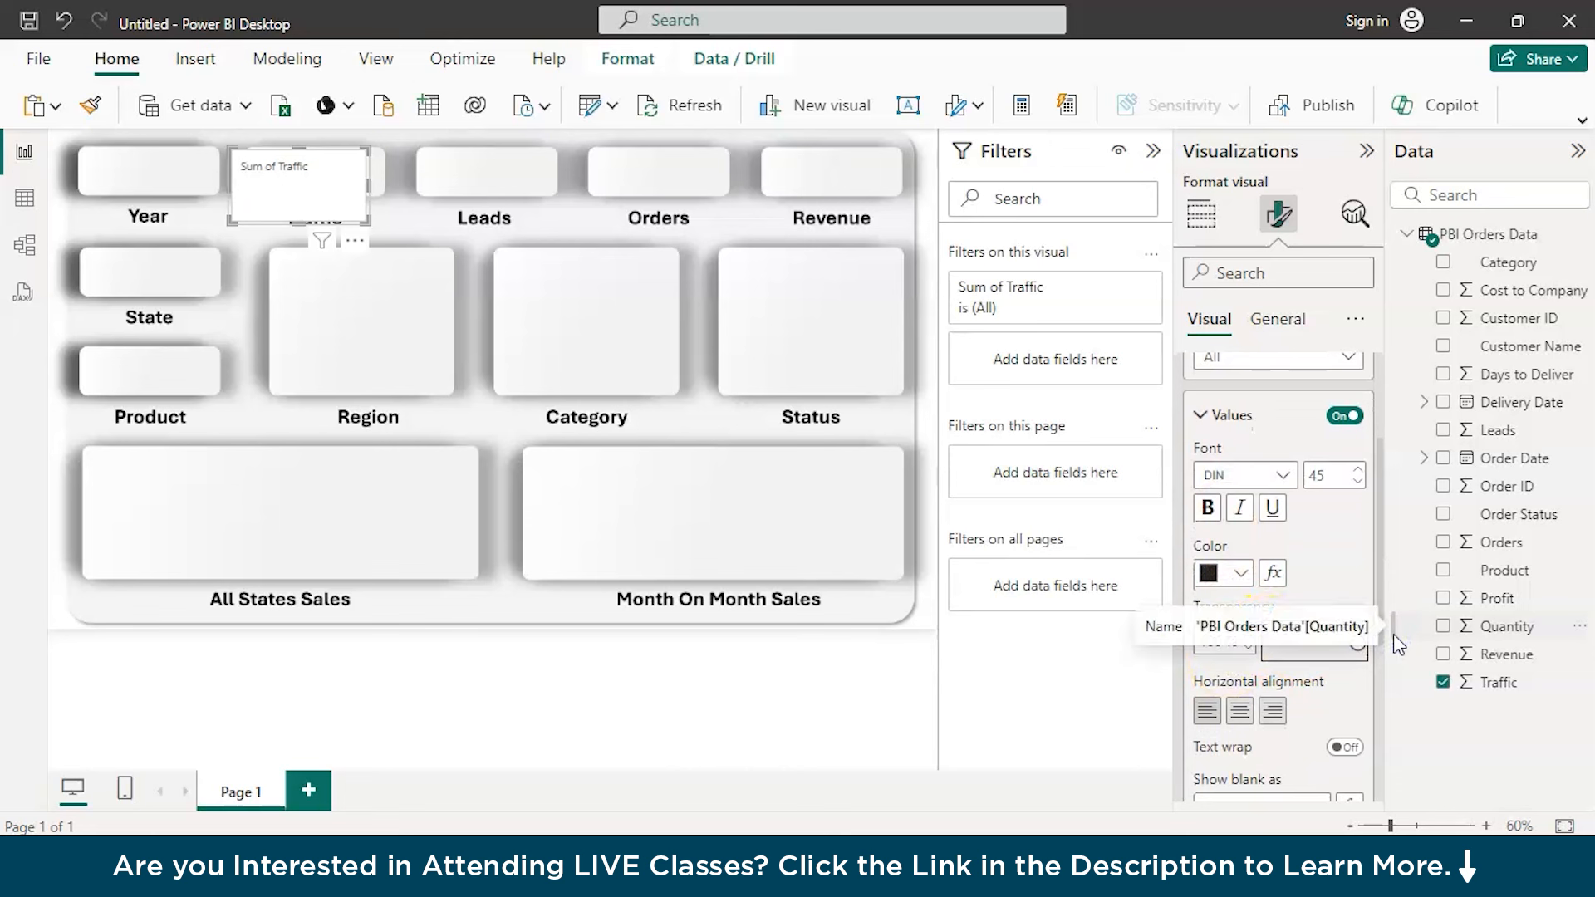
Set the Traffic card's value transparency back to 0% and turn off its label
drag(1349, 646, 1243, 661)
scroll(1302, 516, down, 3)
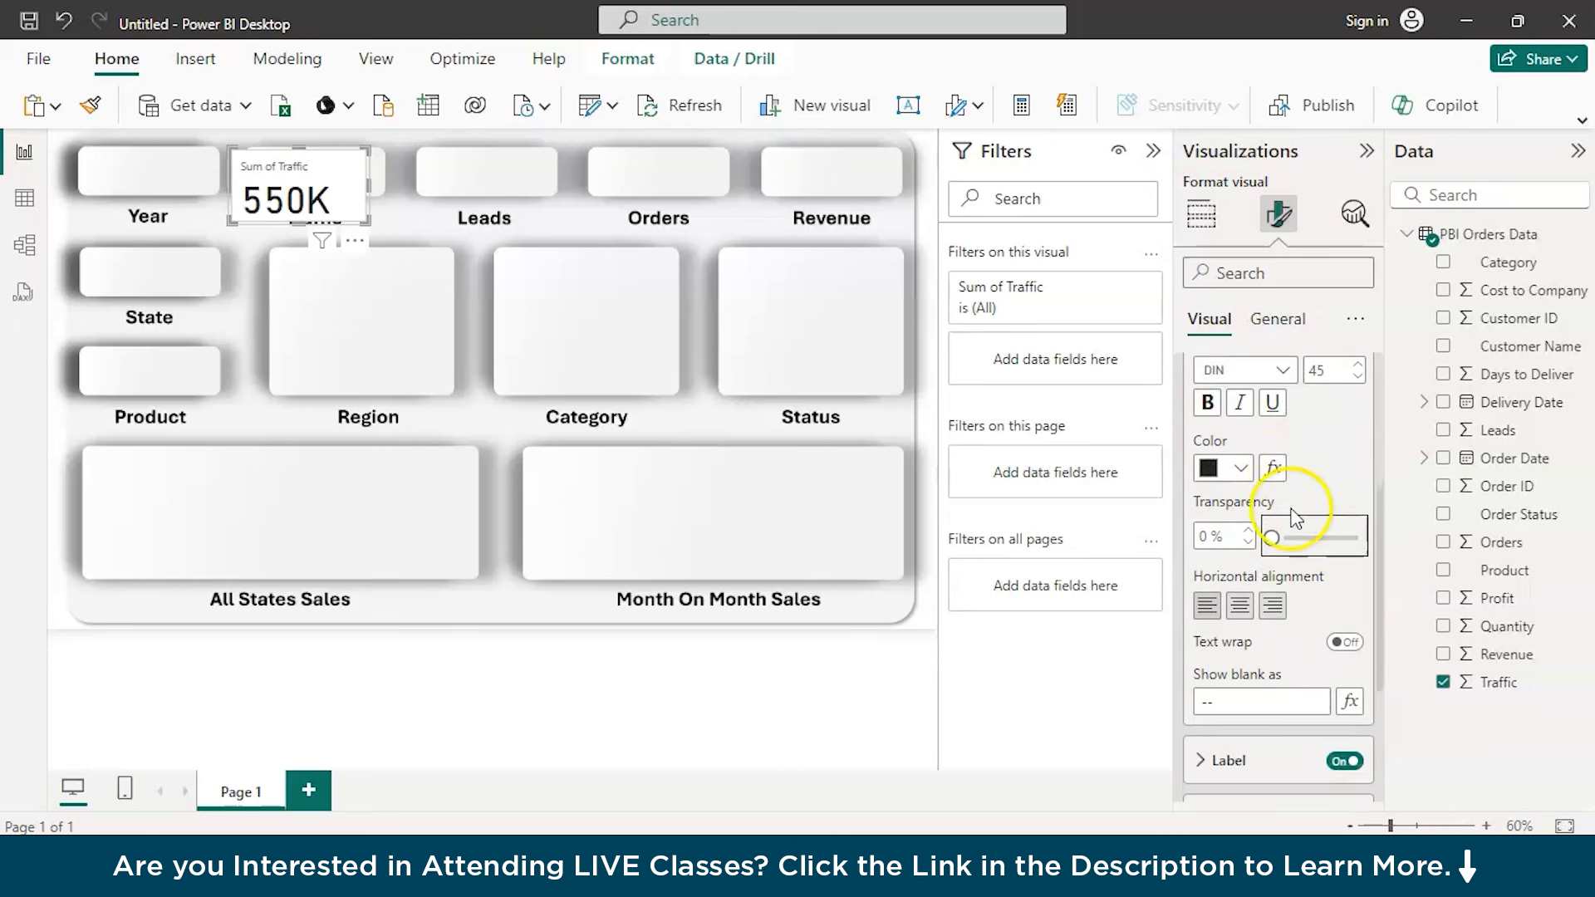
click(1200, 702)
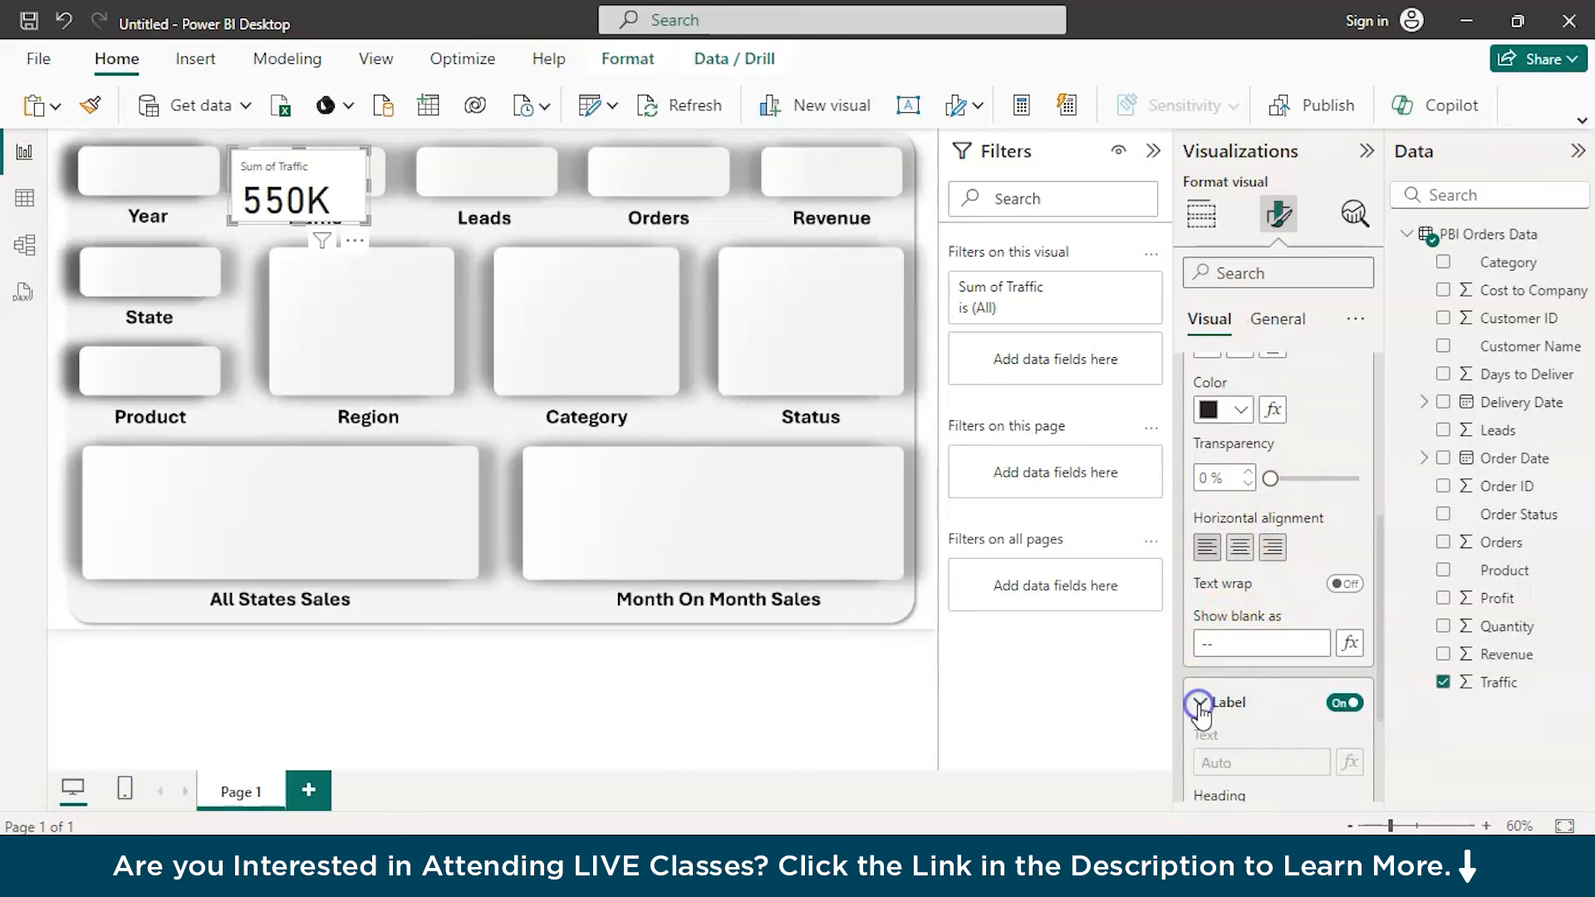
click(1346, 704)
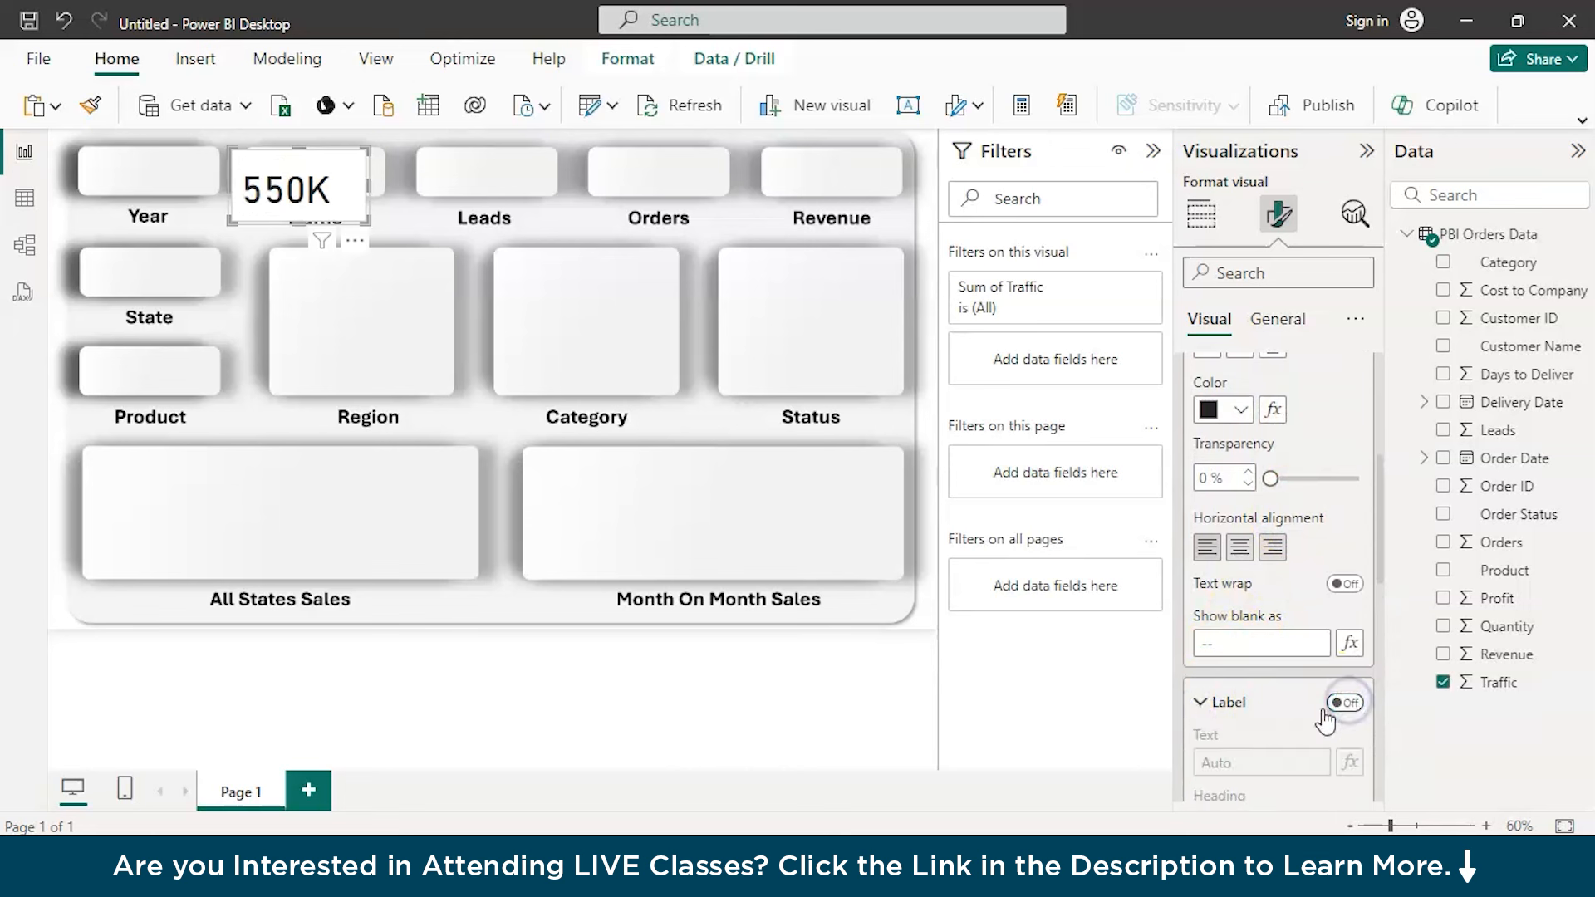
scroll(1270, 734, down, 6)
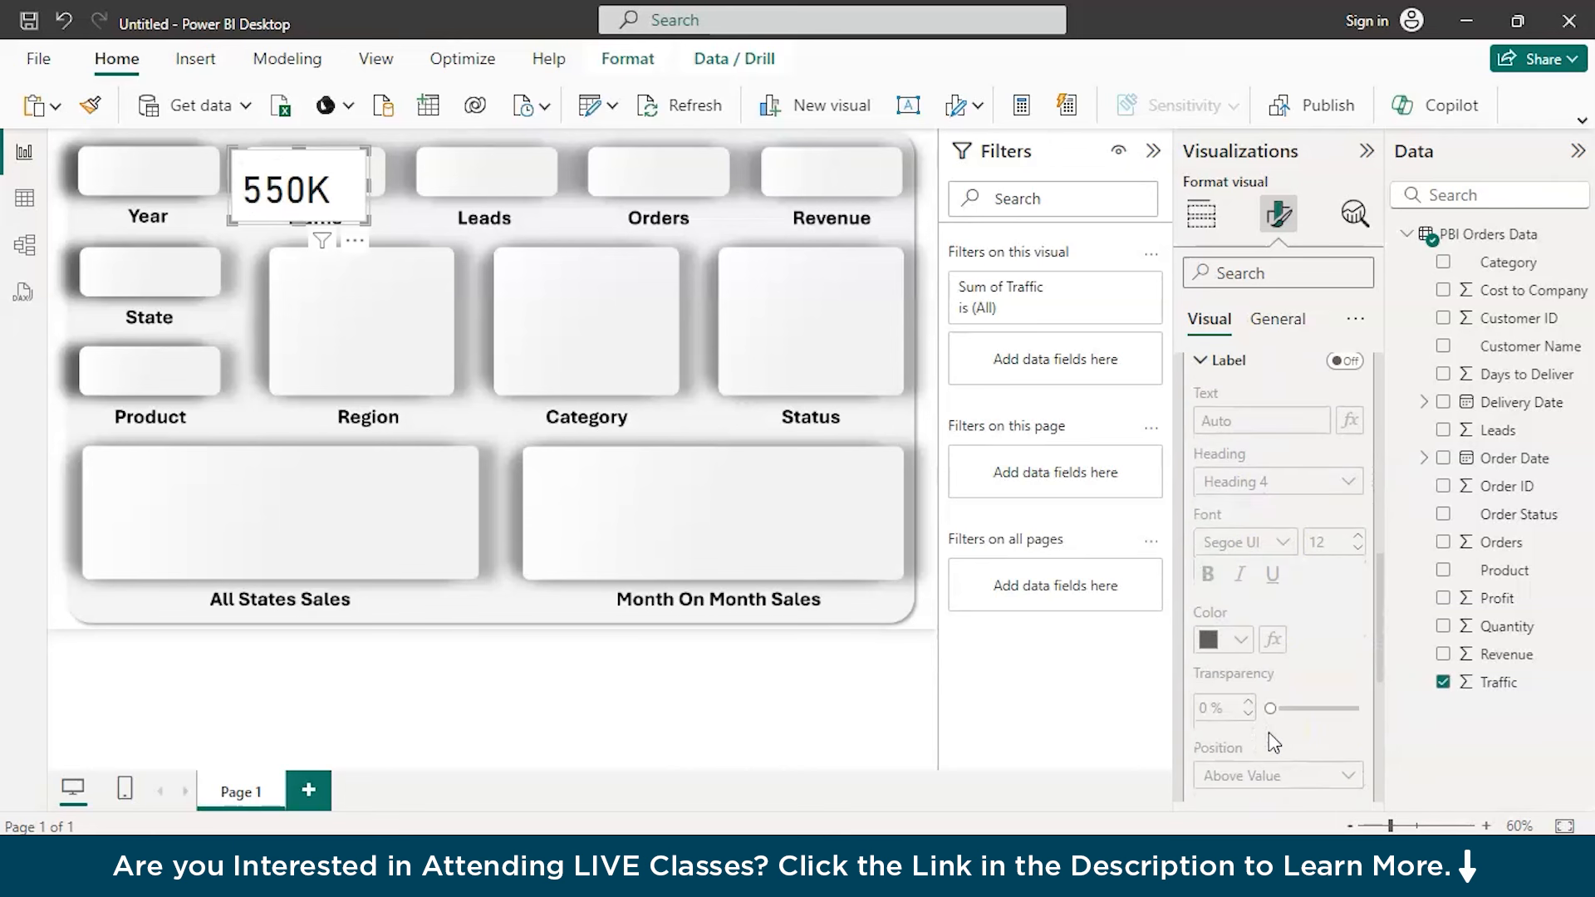
drag(1271, 708, 1364, 713)
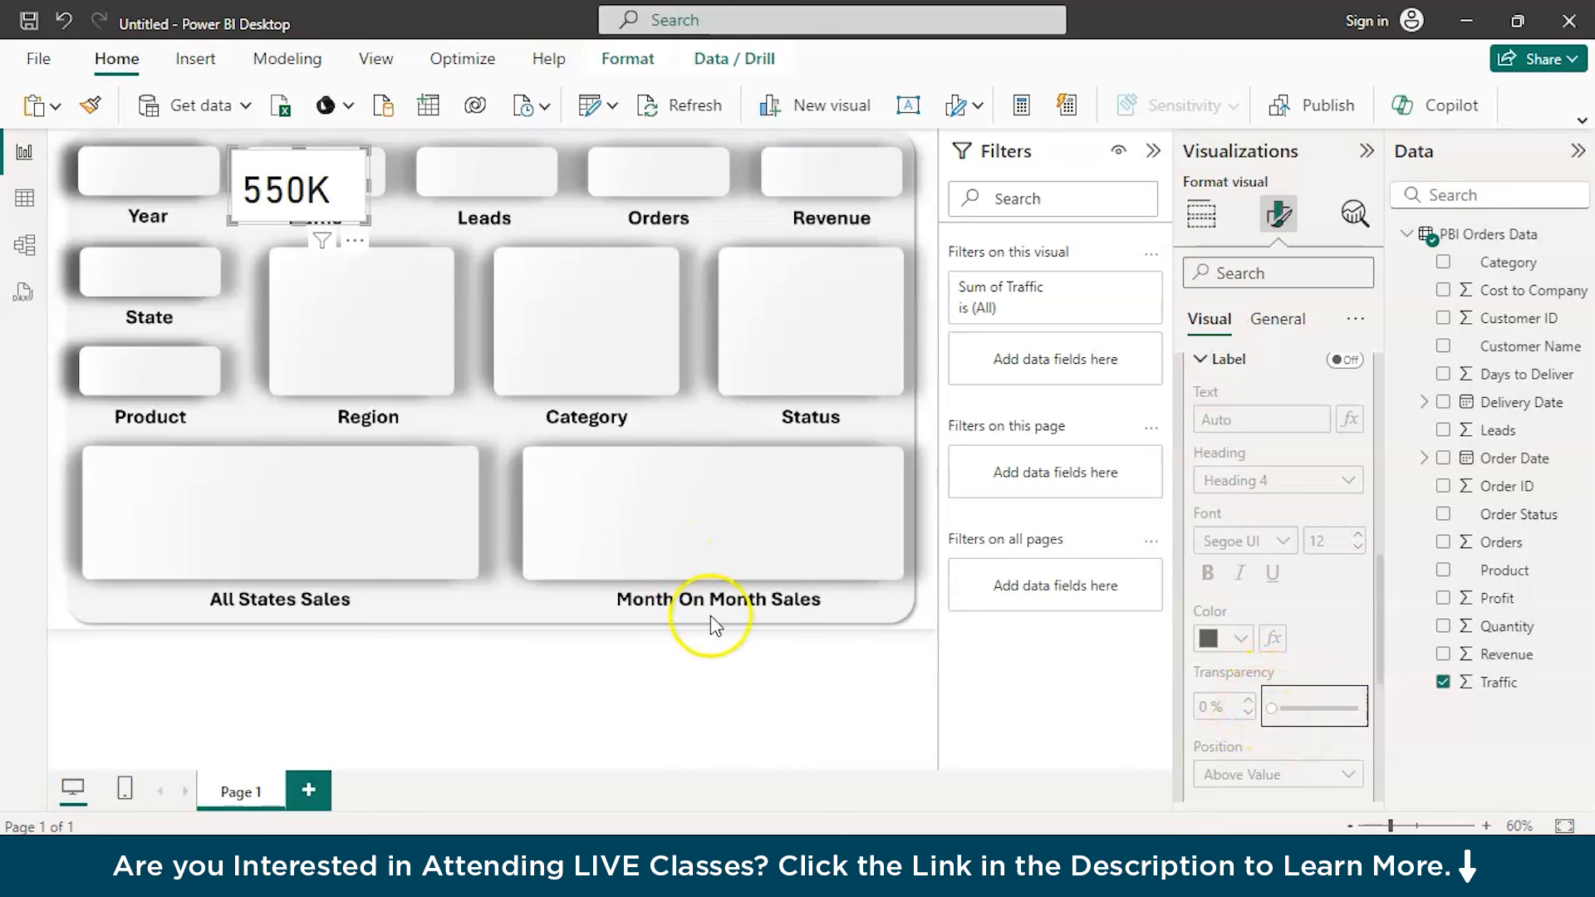
scroll(1349, 651, down, 5)
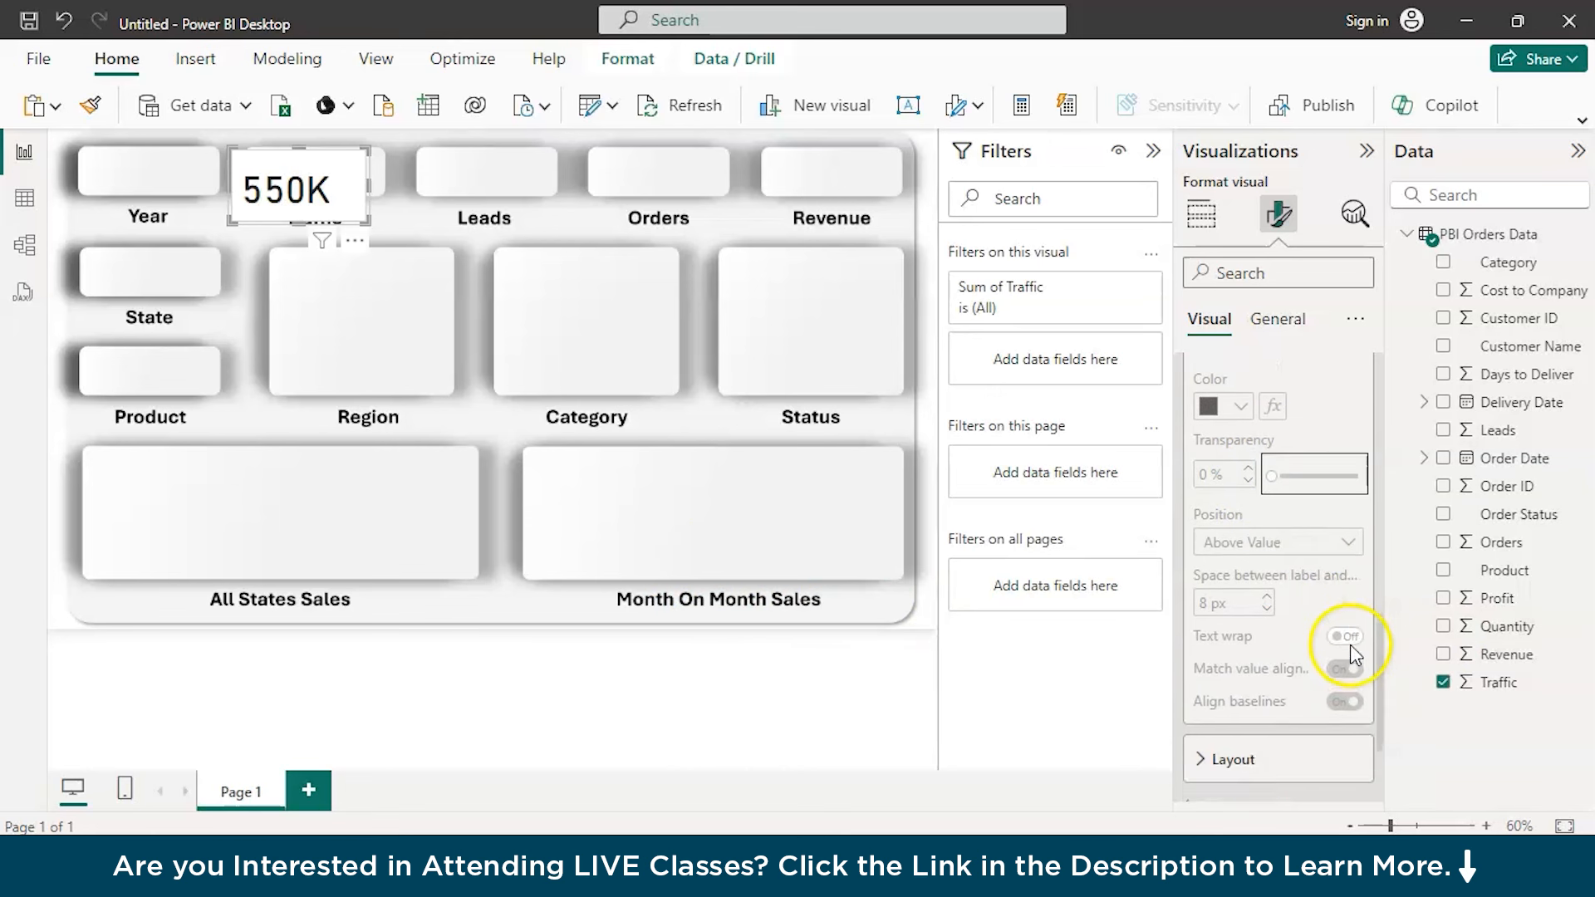
Turn off the background and border of the Traffic card's inner card area
click(1197, 592)
scroll(1196, 599, down, 3)
click(1186, 681)
scroll(1183, 685, down, 10)
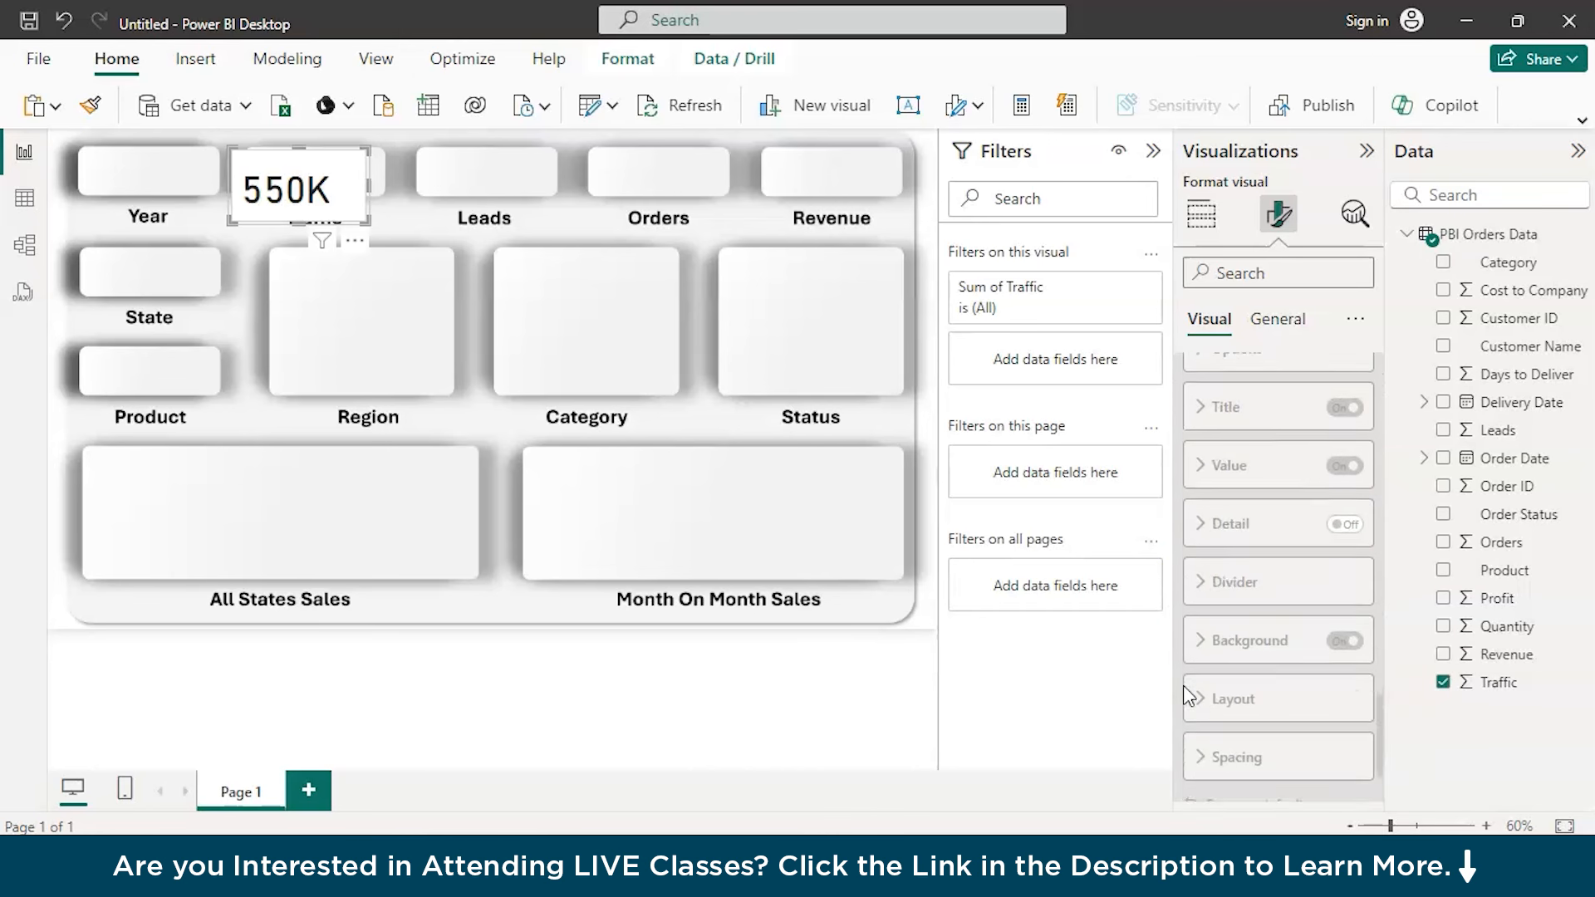
scroll(1183, 685, down, 2)
click(1198, 790)
scroll(1197, 792, down, 2)
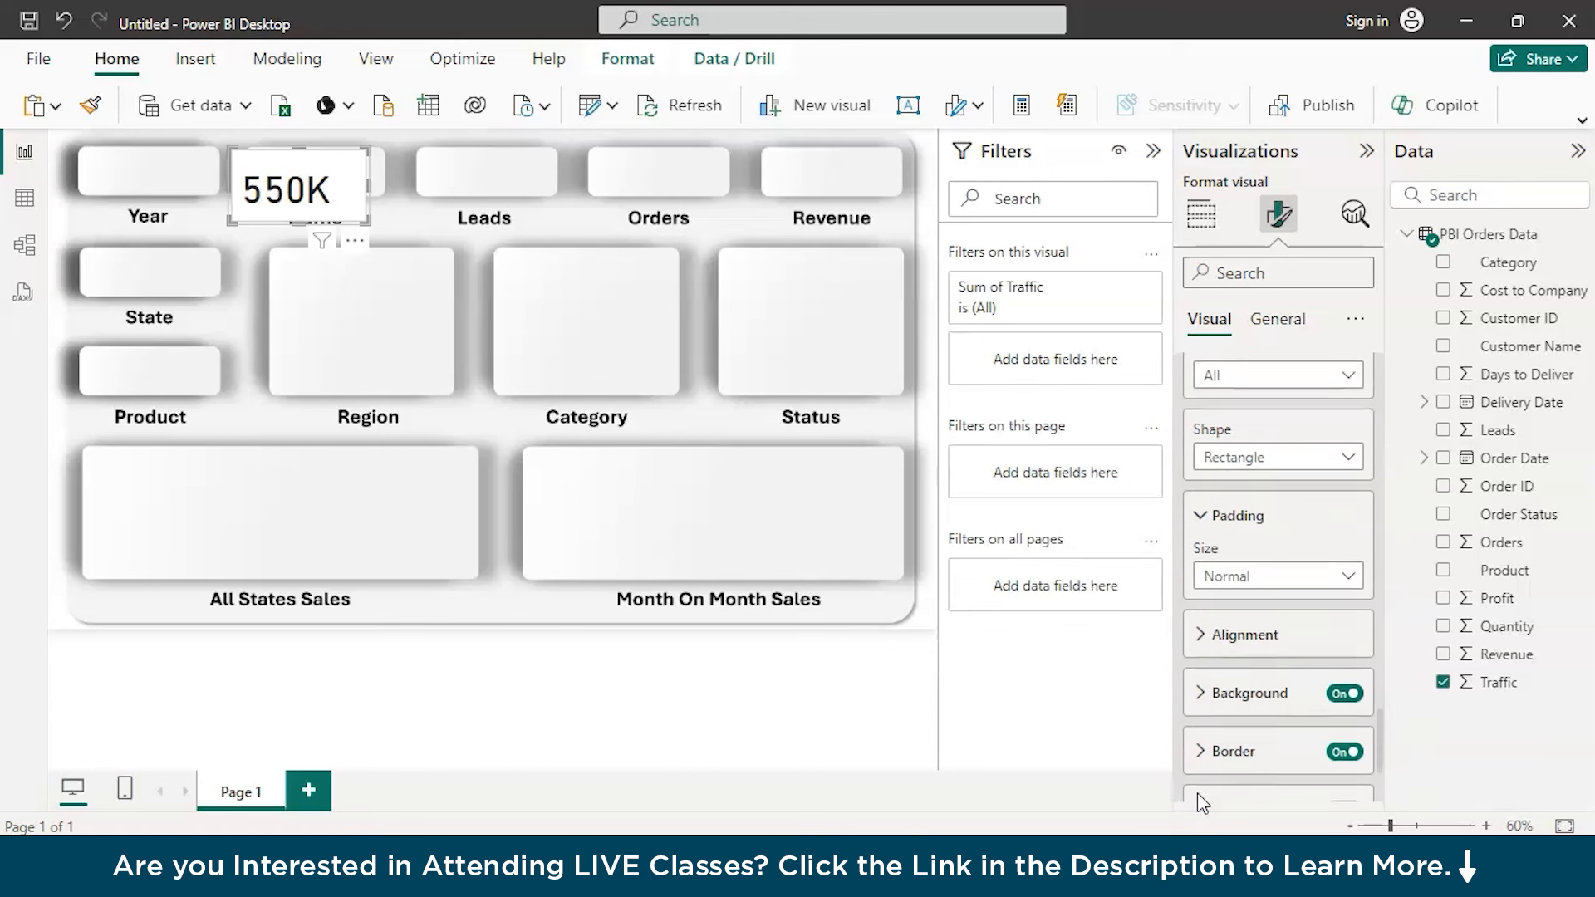
scroll(1198, 792, down, 2)
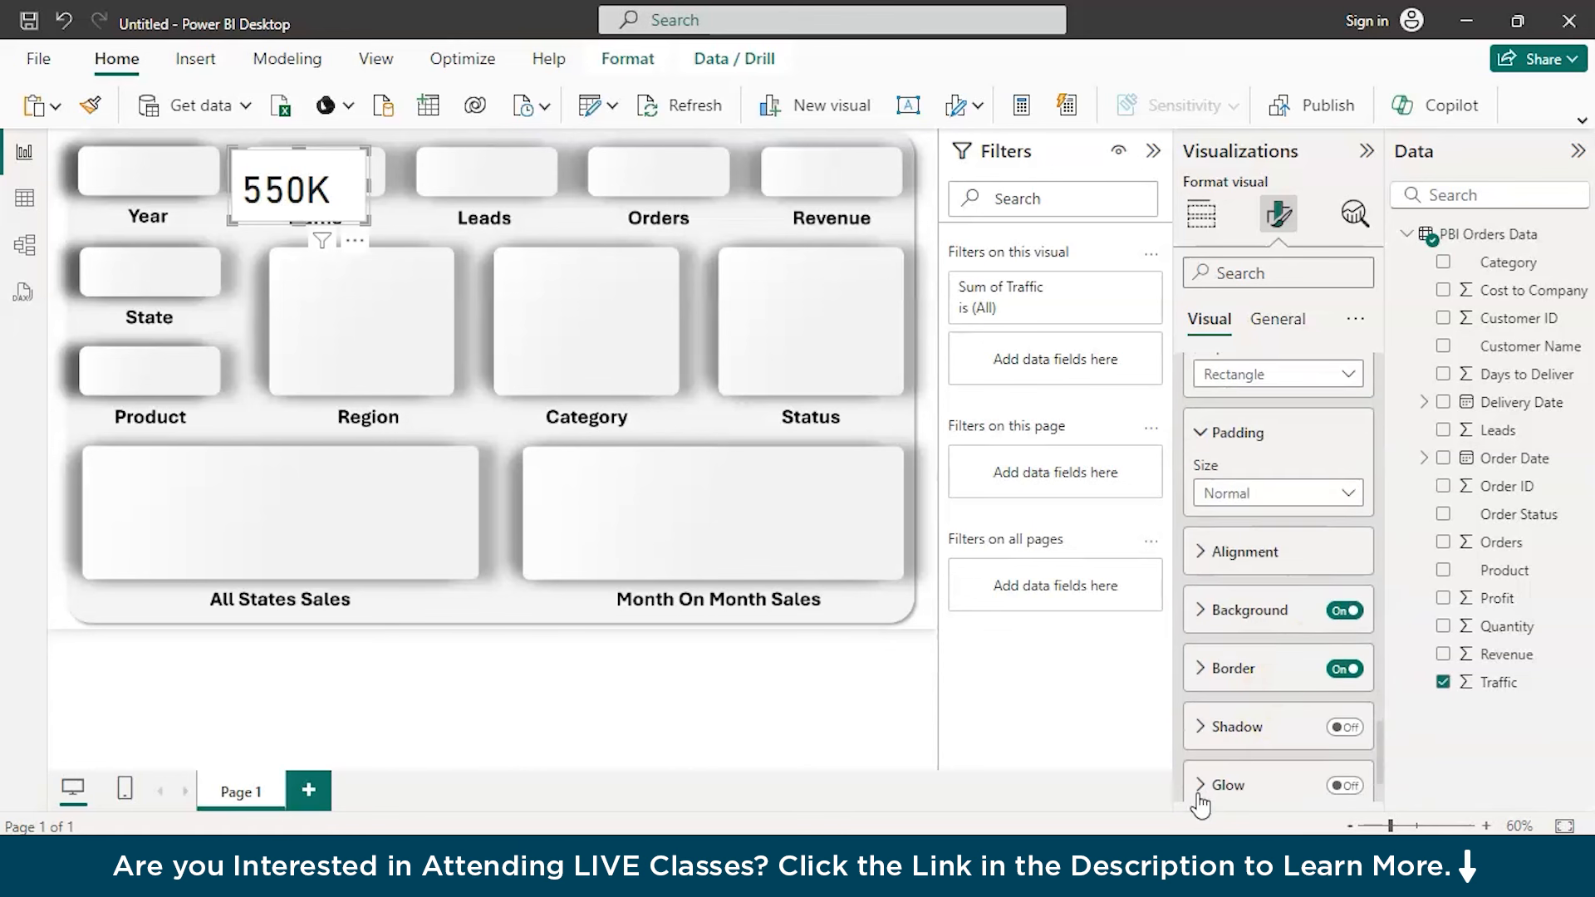
click(1346, 613)
click(1341, 670)
Move the Traffic card onto the Traffic placeholder and set its vertical alignment to middle
drag(289, 199, 311, 170)
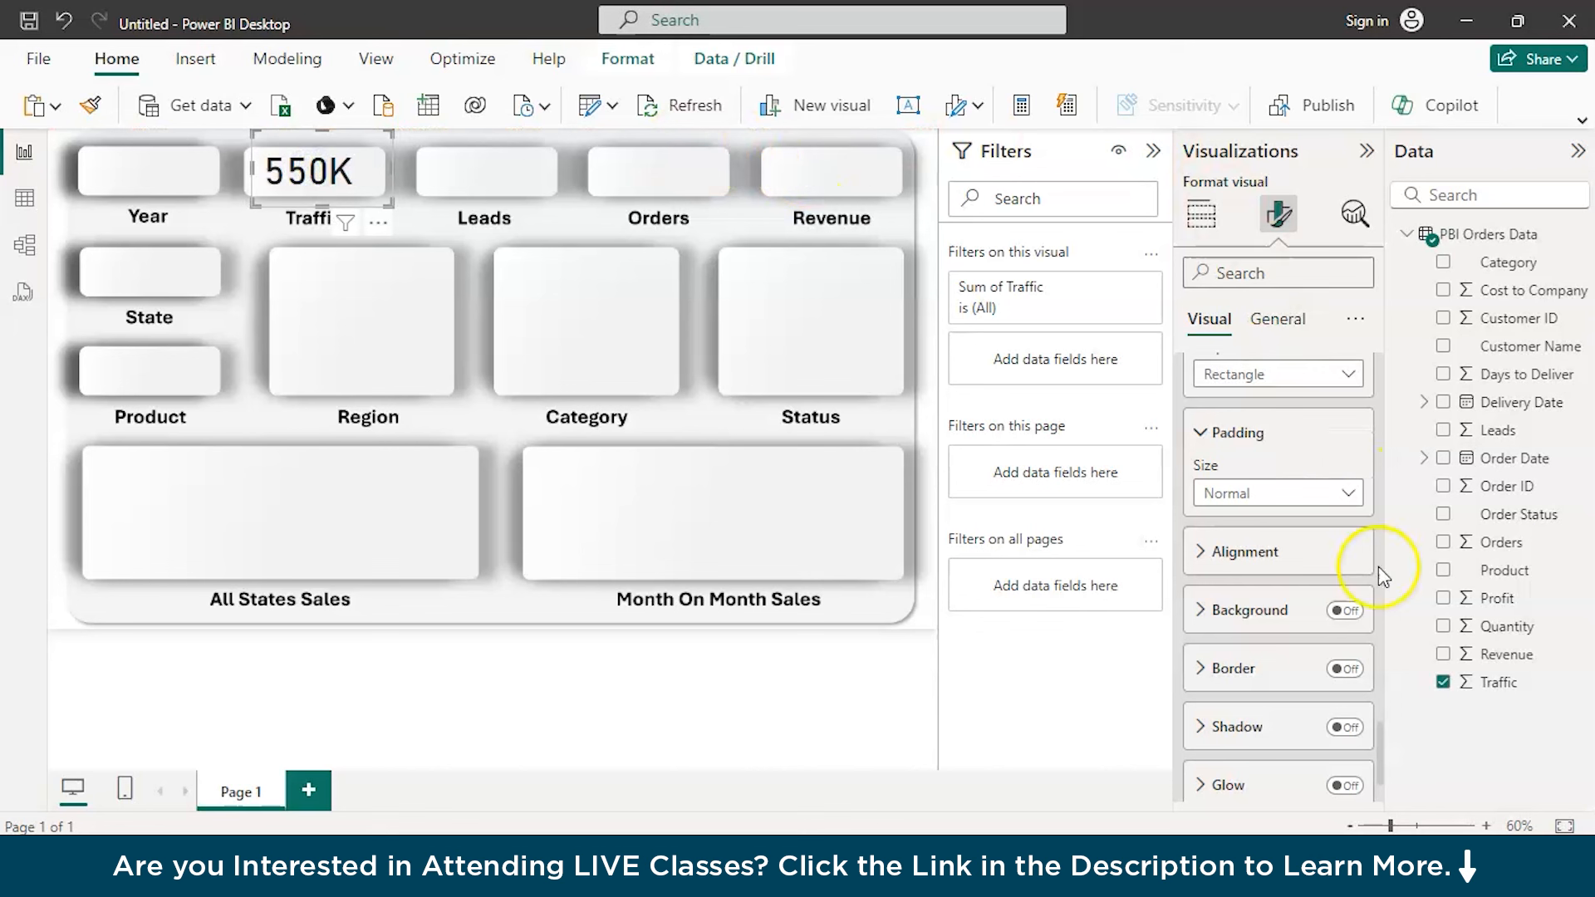
scroll(1373, 621, up, 10)
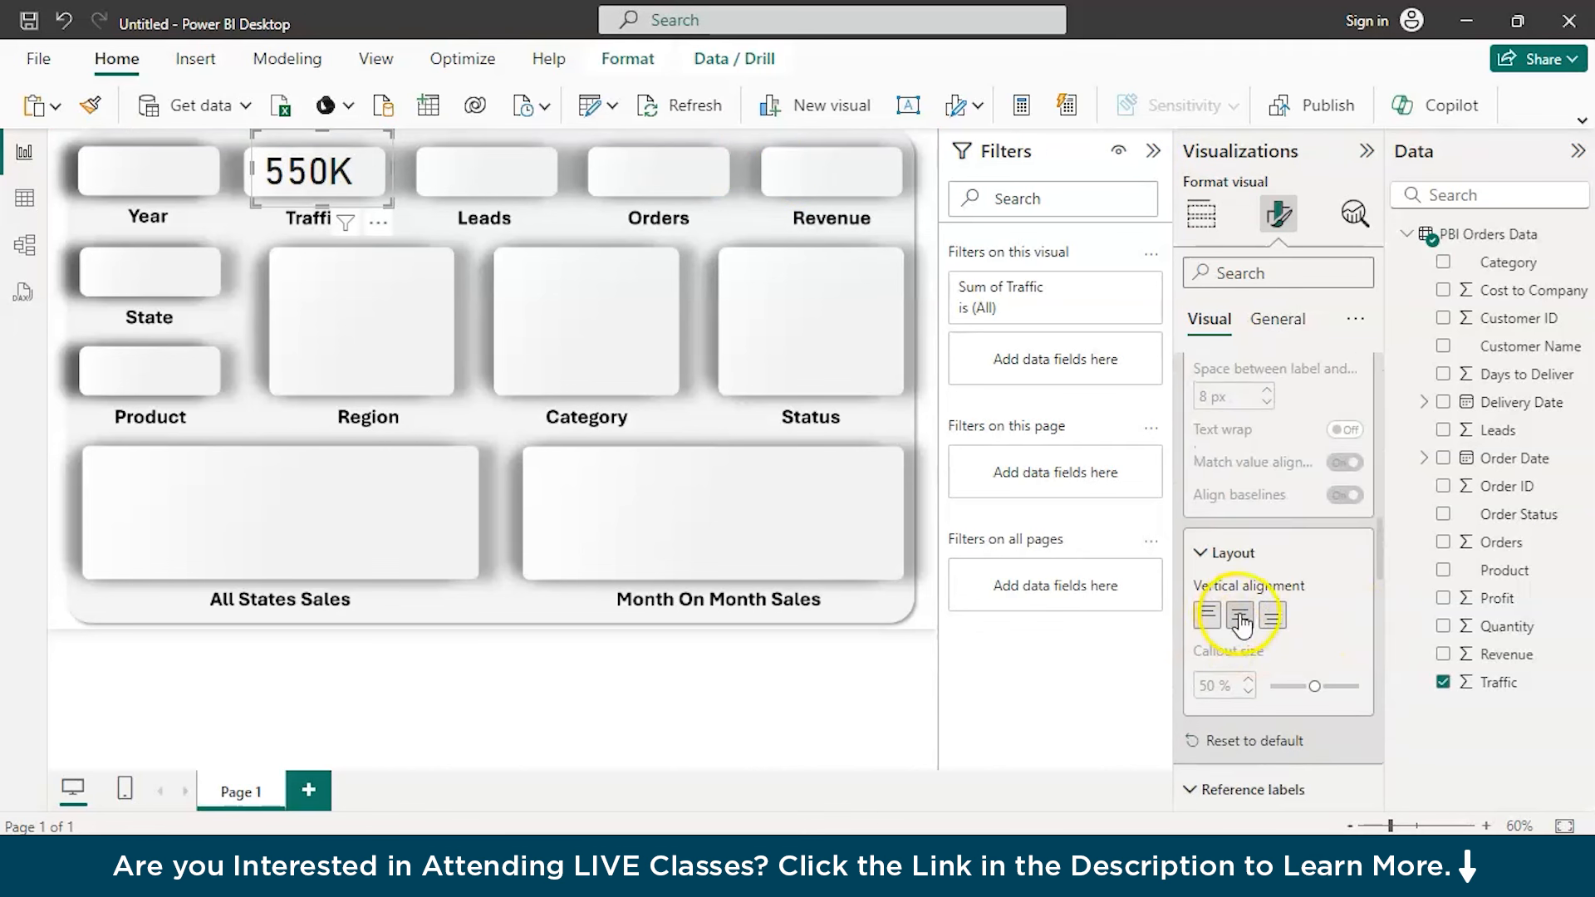
click(1240, 615)
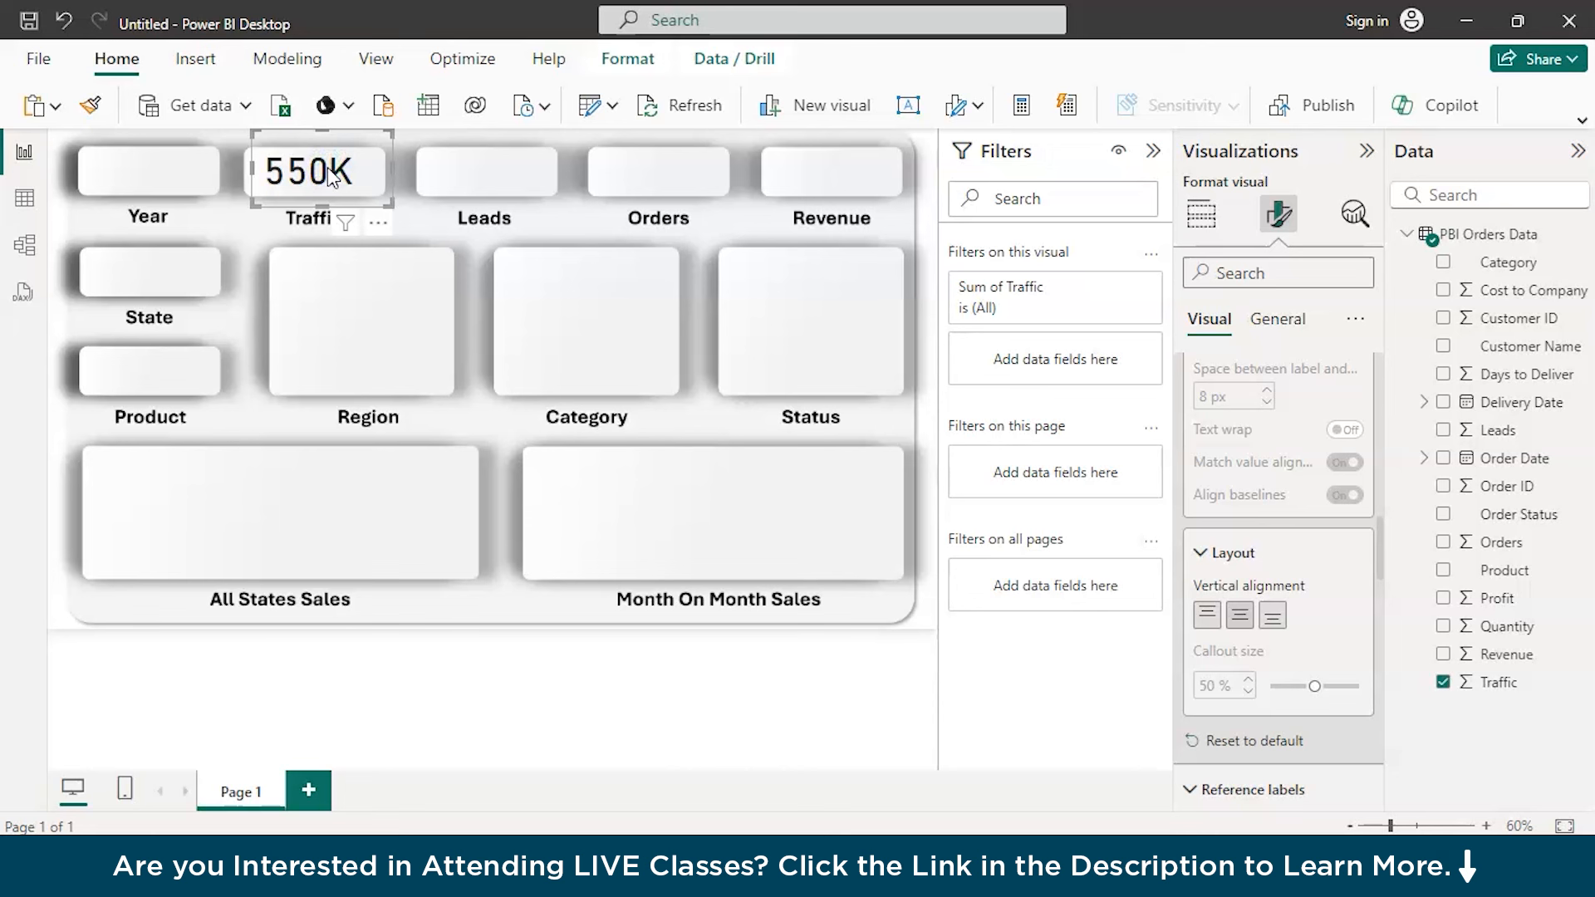
Duplicate the Traffic card onto the Leads placeholder, replace its field with the sum of Leads, and centre it
key(ctrl+c)
key(ctrl+v)
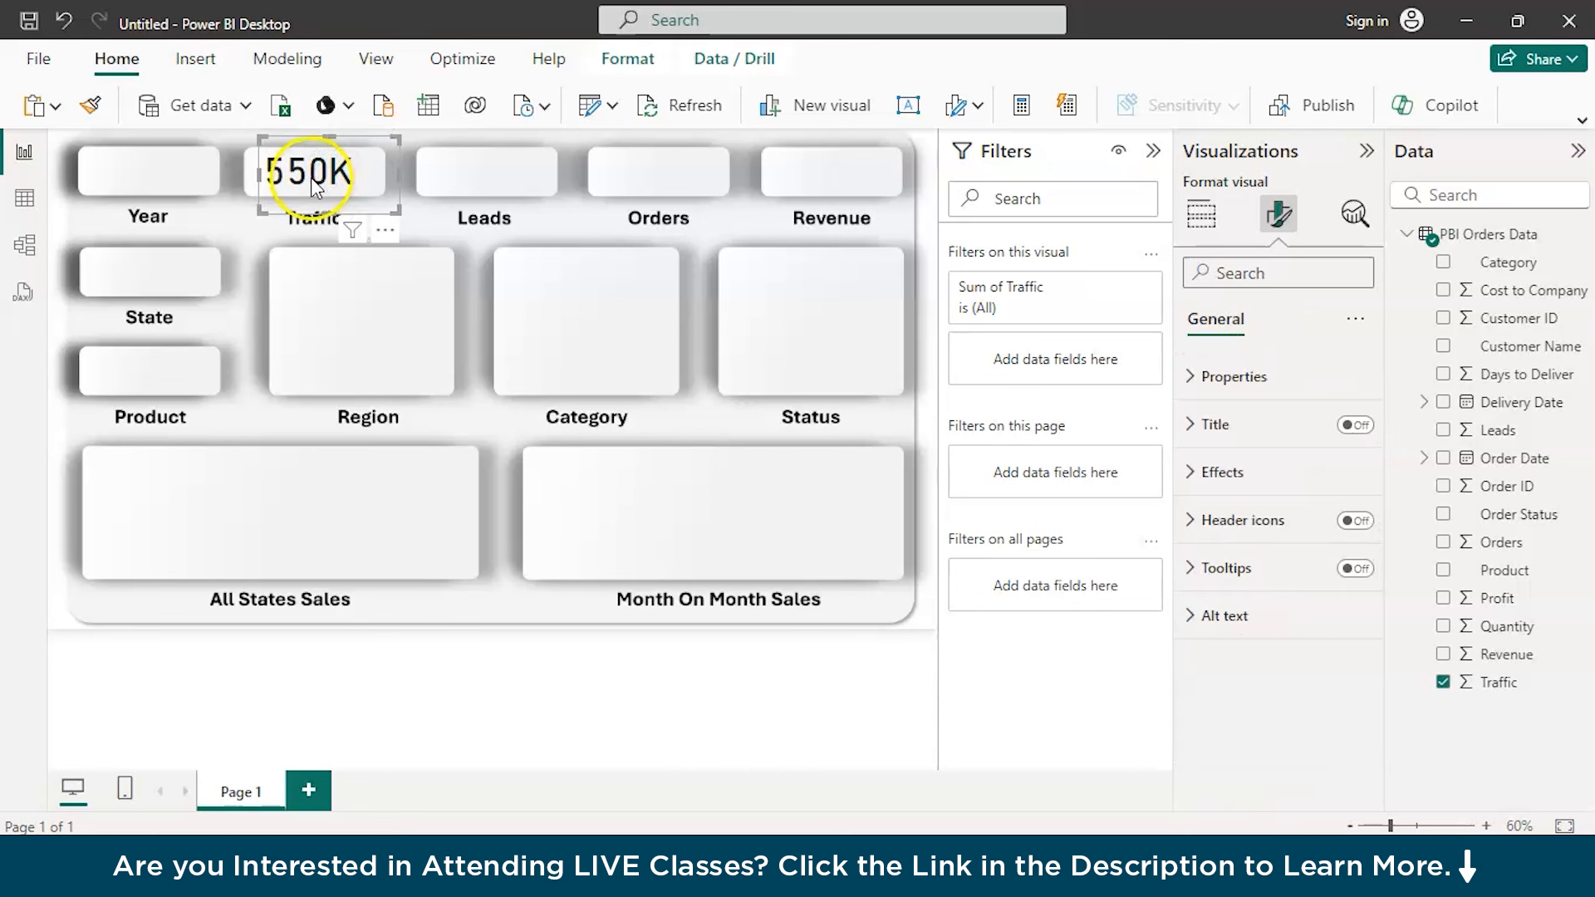
drag(310, 177, 480, 177)
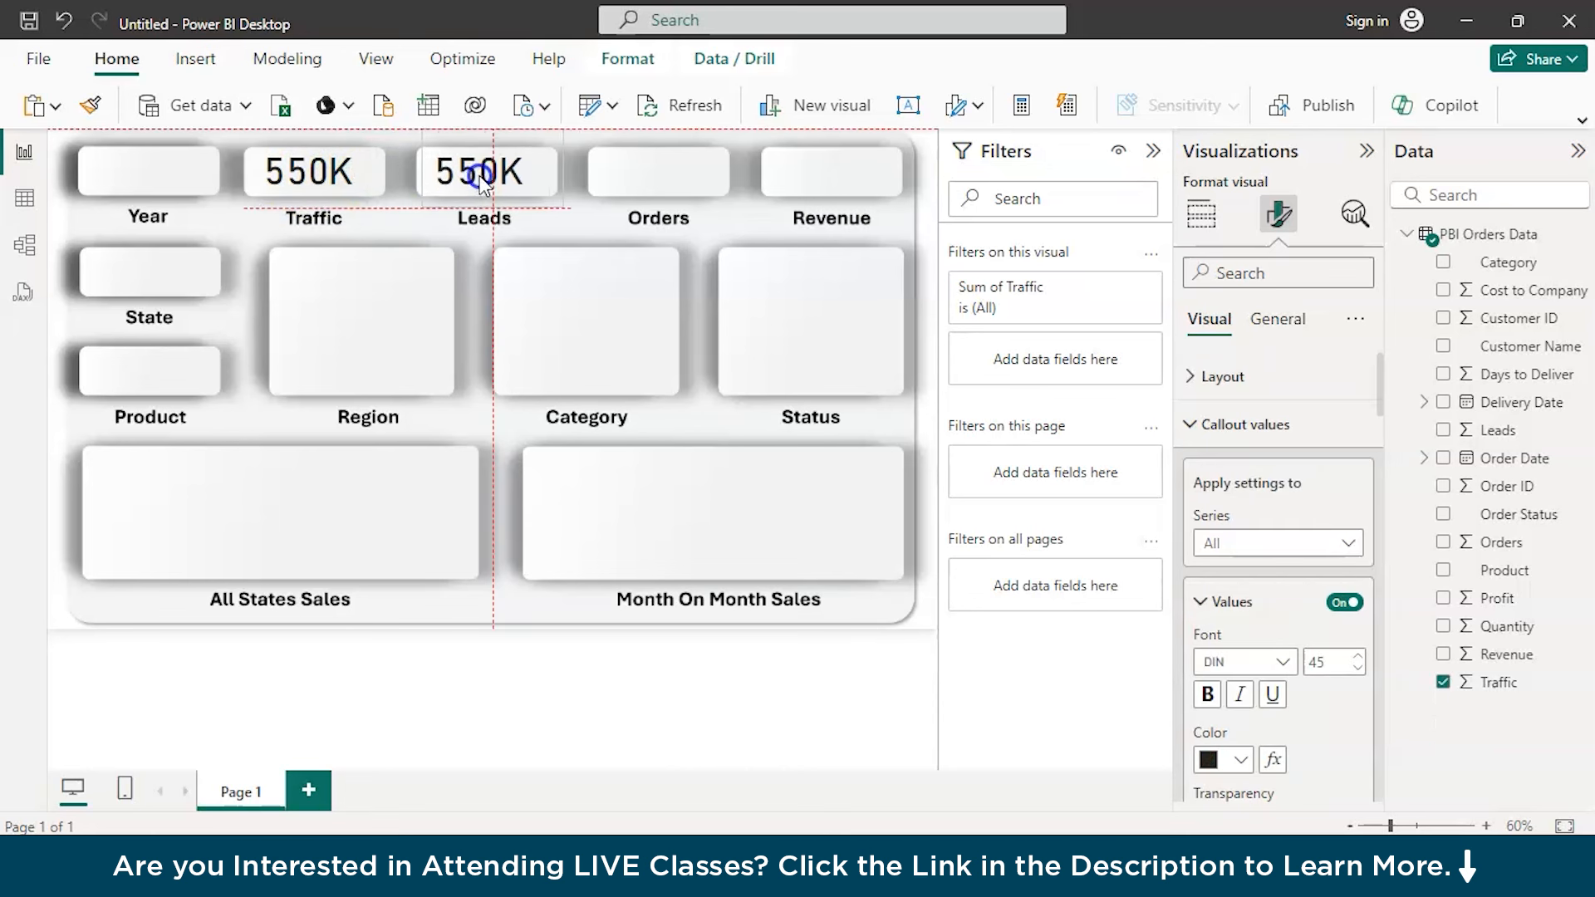
click(1201, 214)
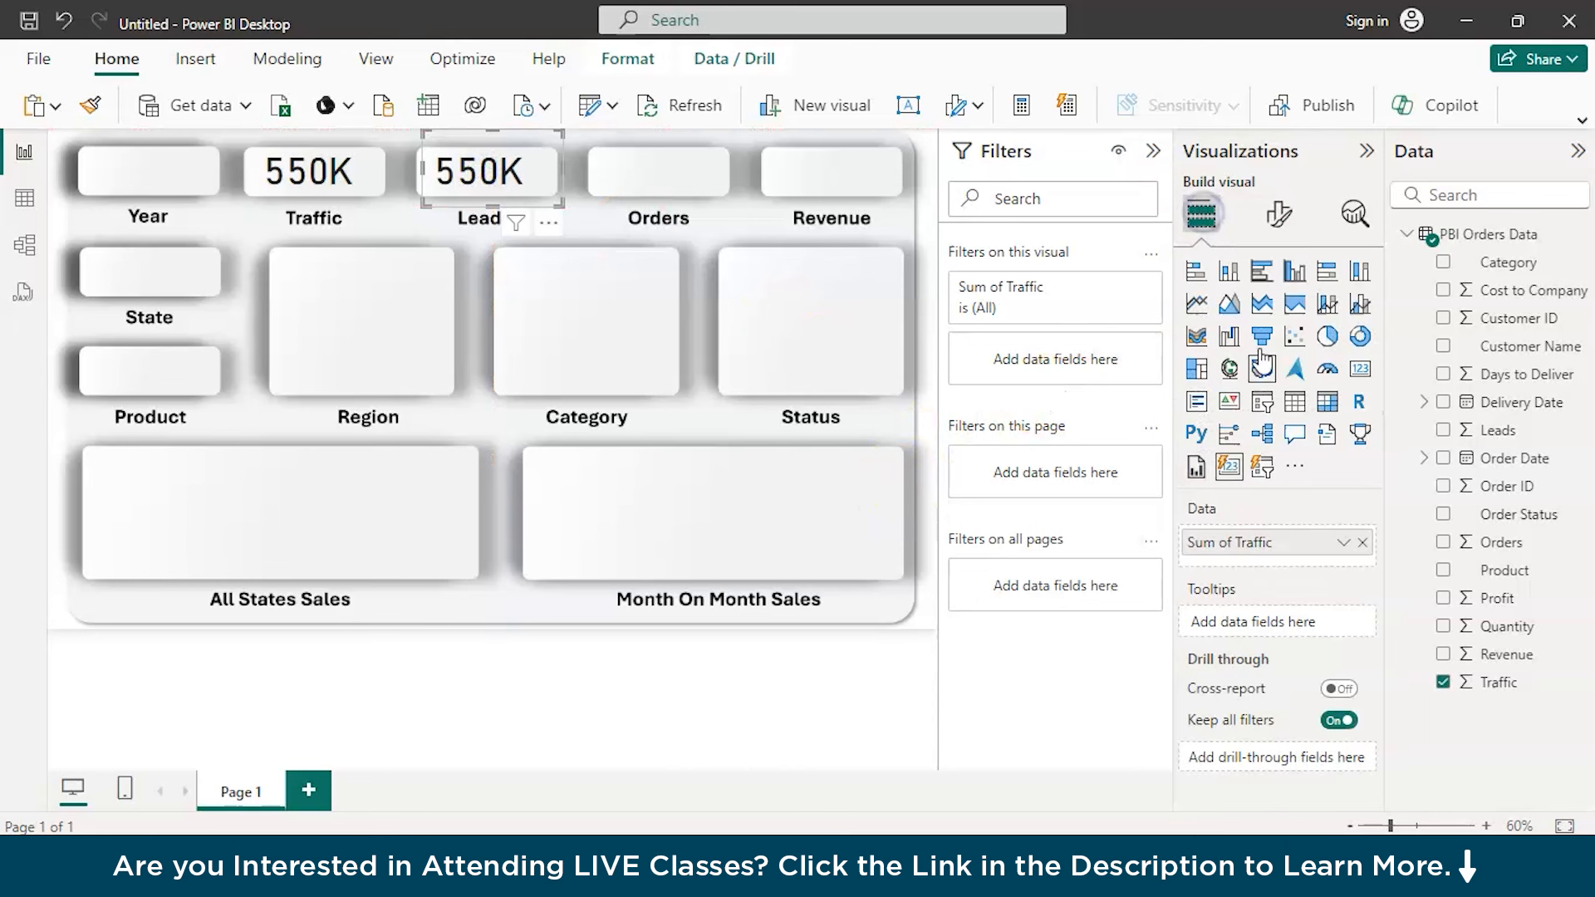
click(1364, 544)
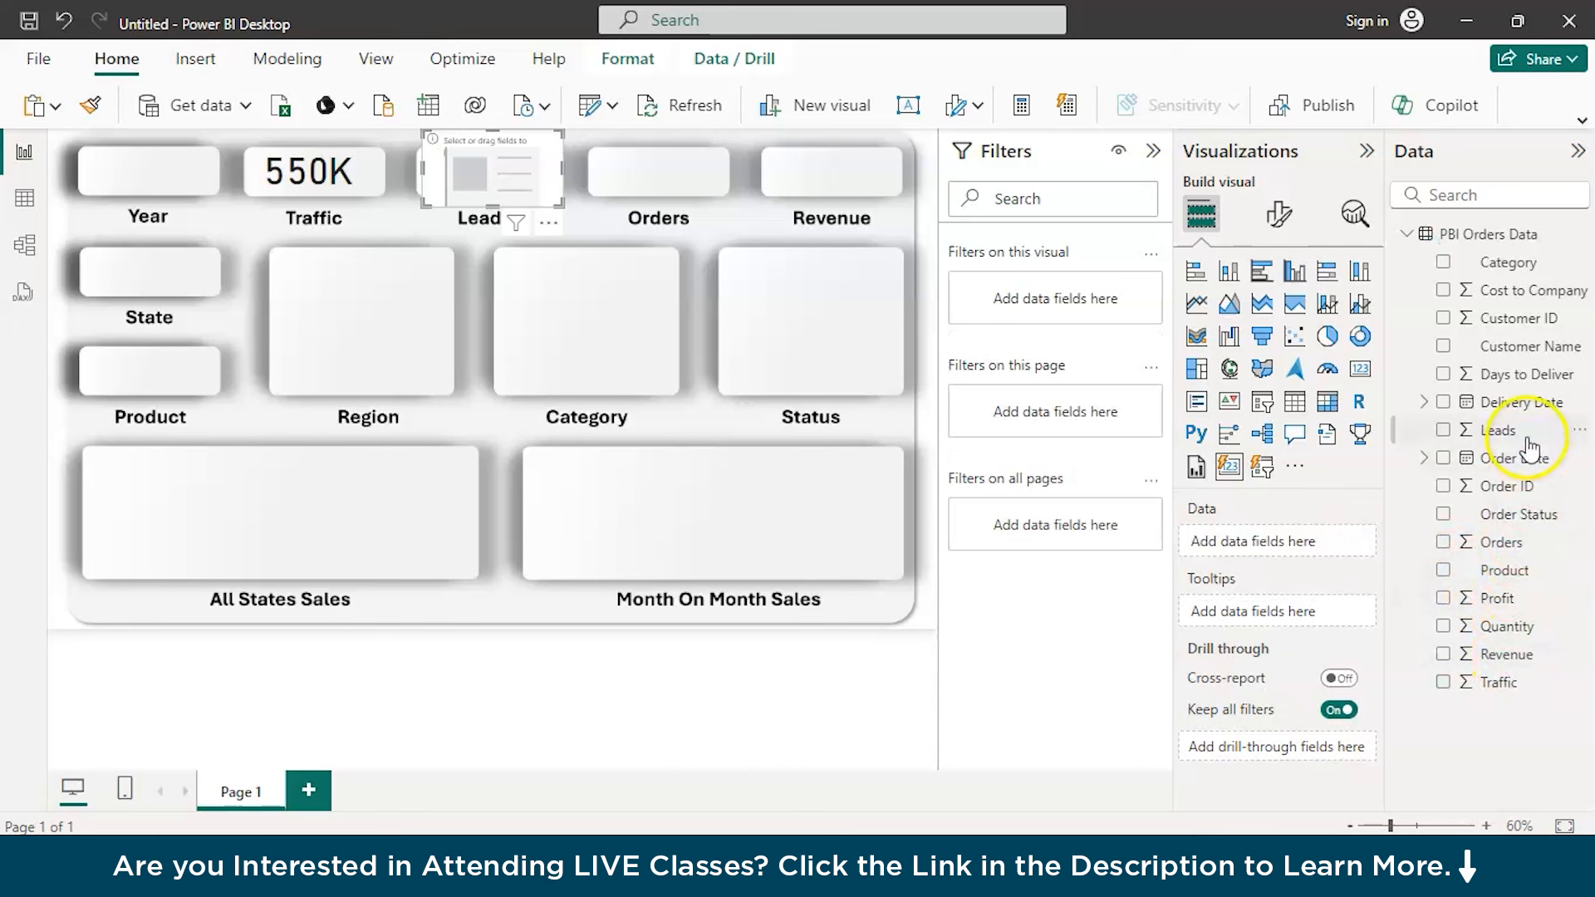
drag(1526, 441, 1305, 555)
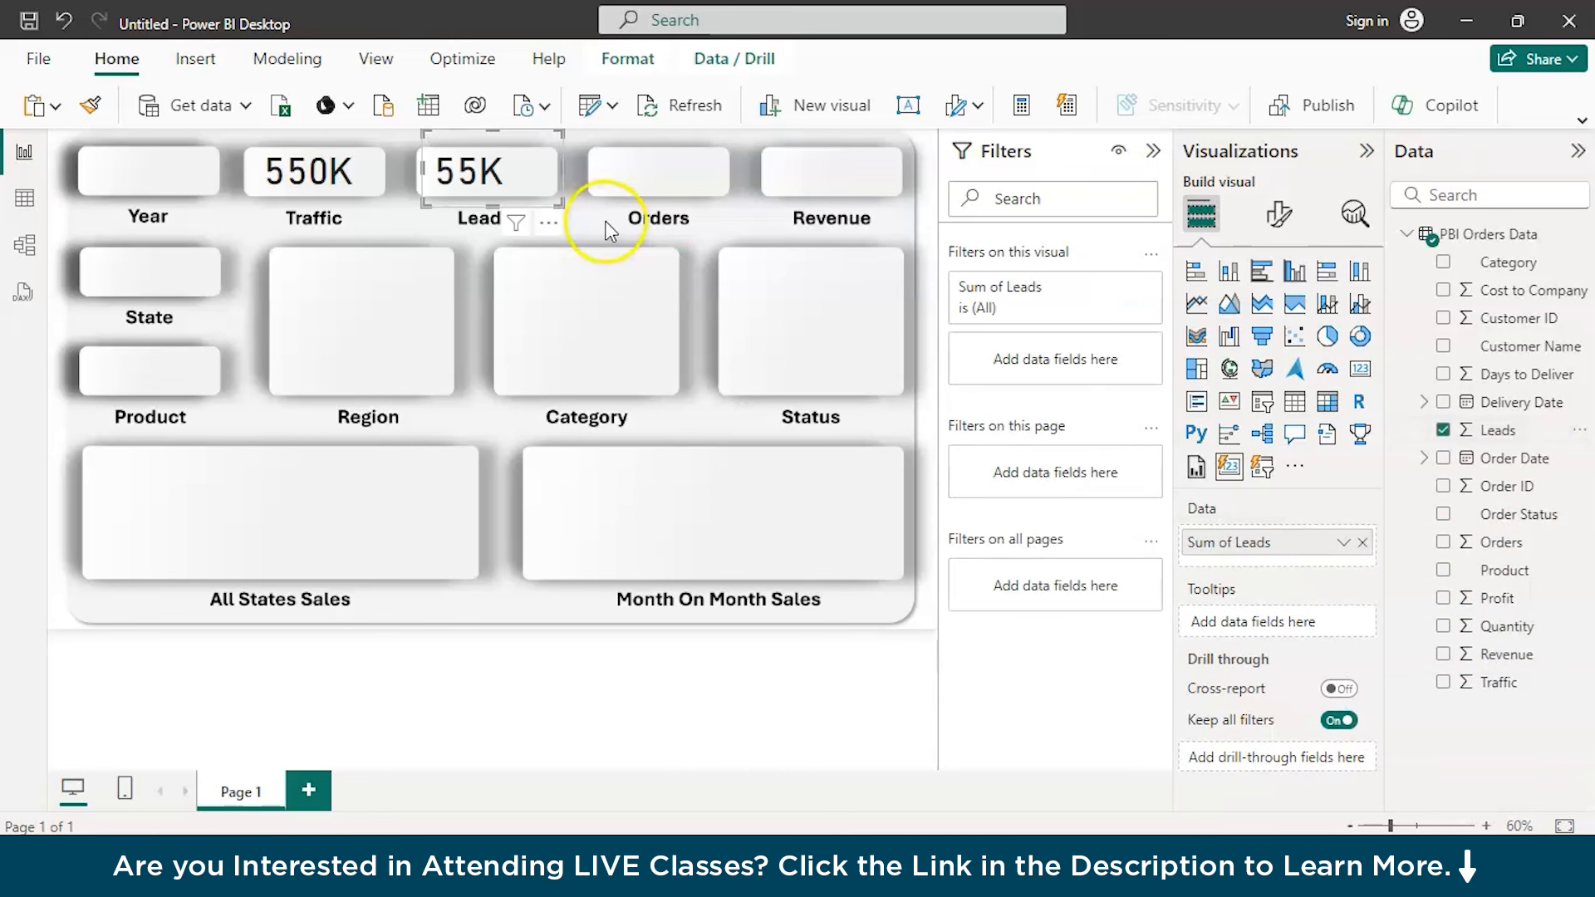
drag(456, 177, 468, 176)
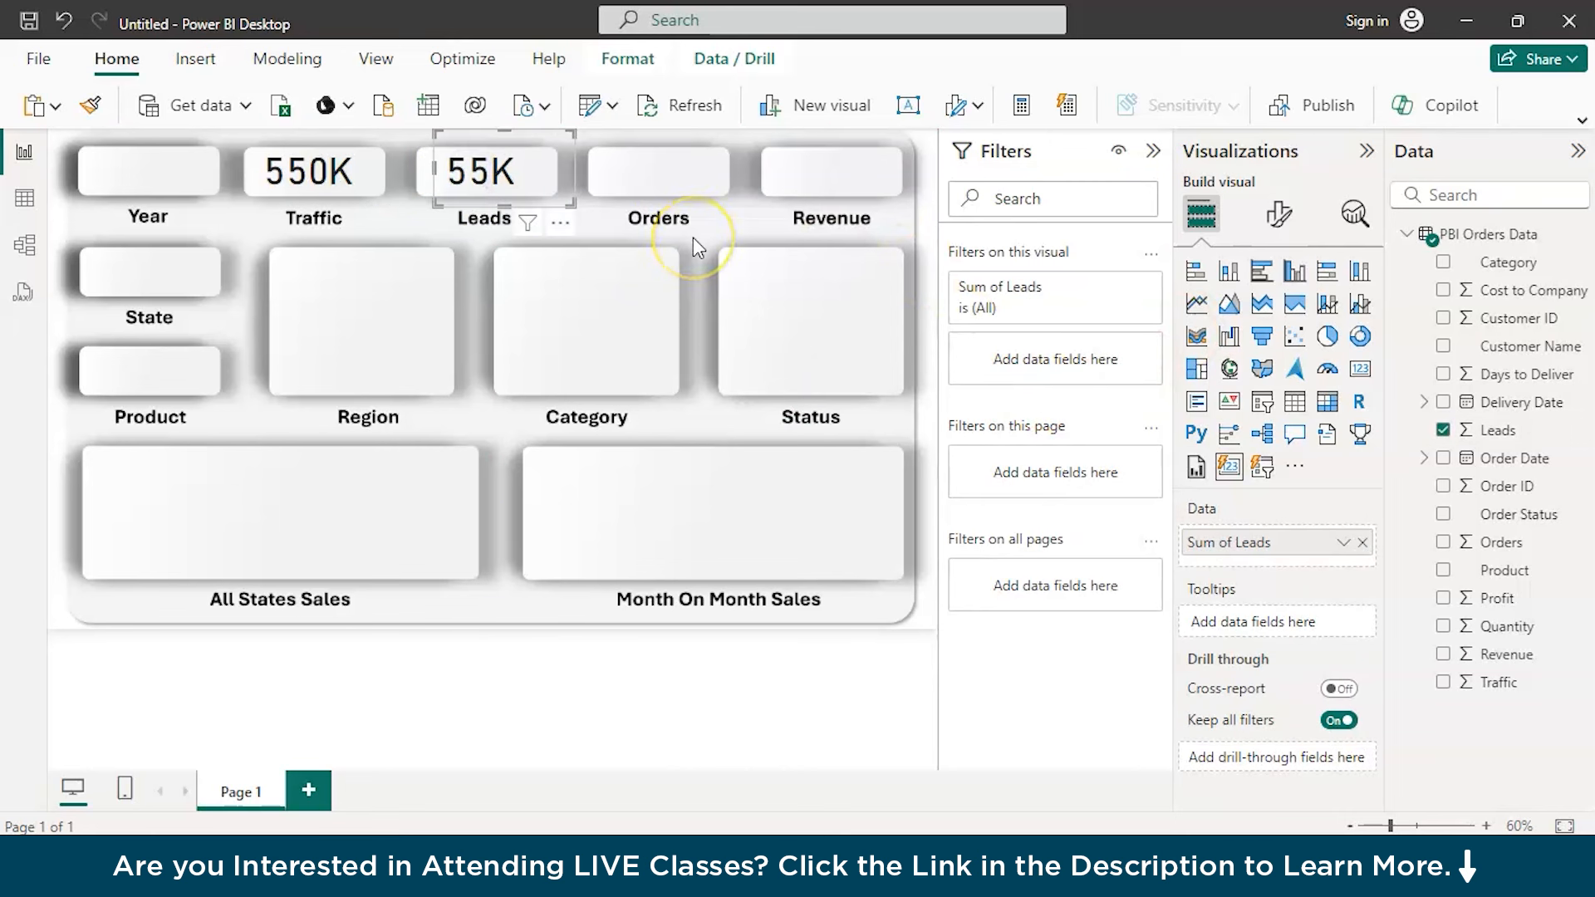
Duplicate the Leads card onto the Orders placeholder, replace its field with the sum of Orders, and centre it
key(ctrl+c)
key(ctrl+v)
drag(510, 188, 681, 190)
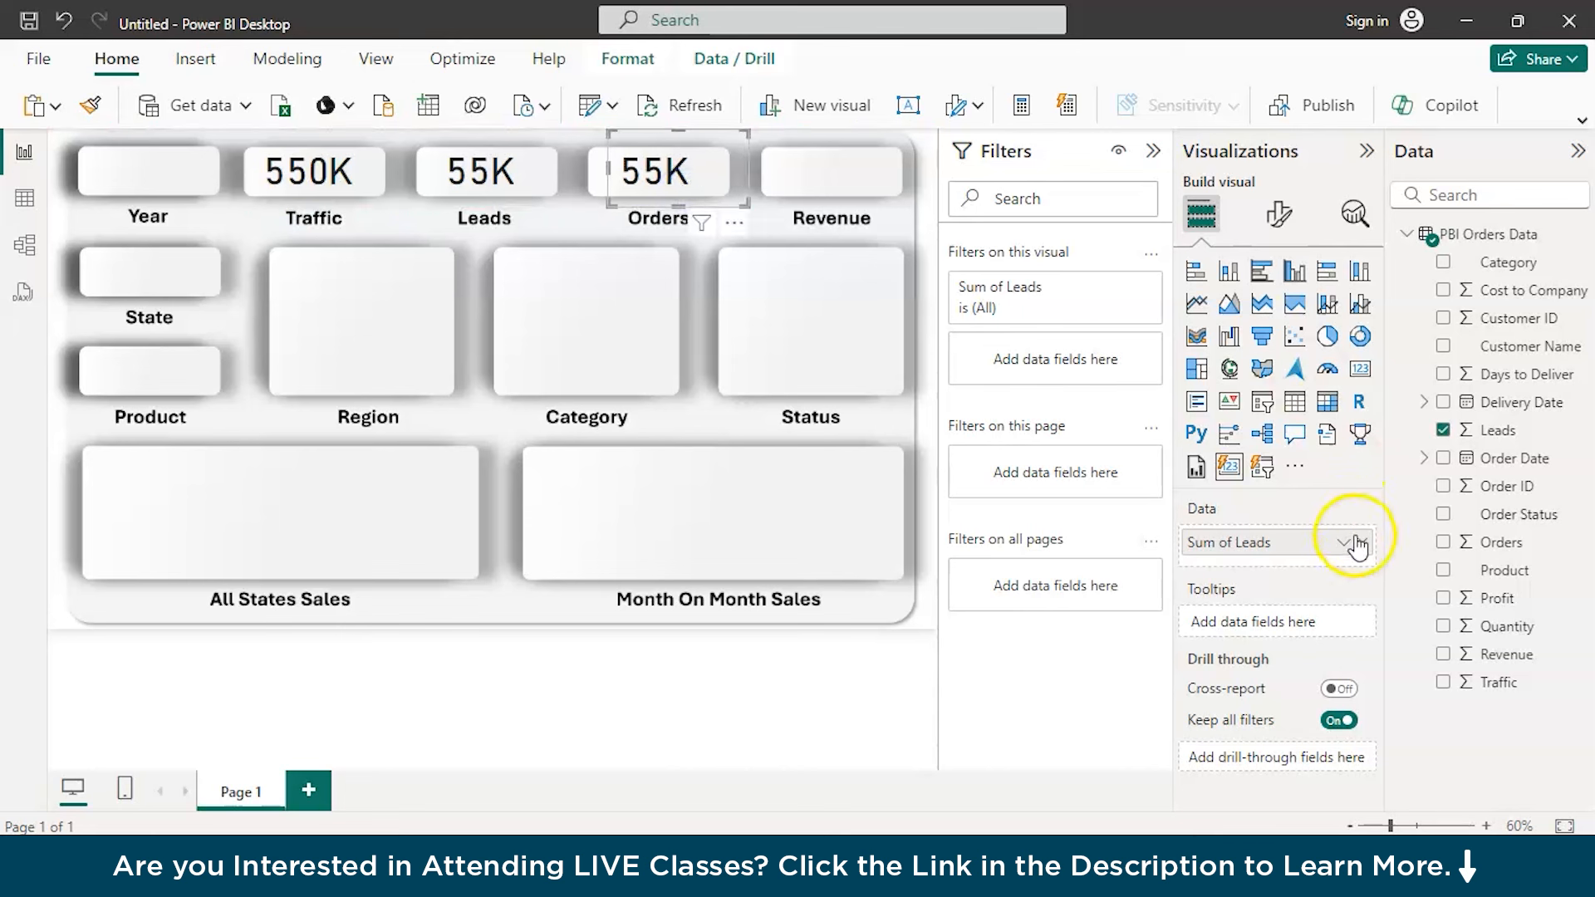
click(1363, 543)
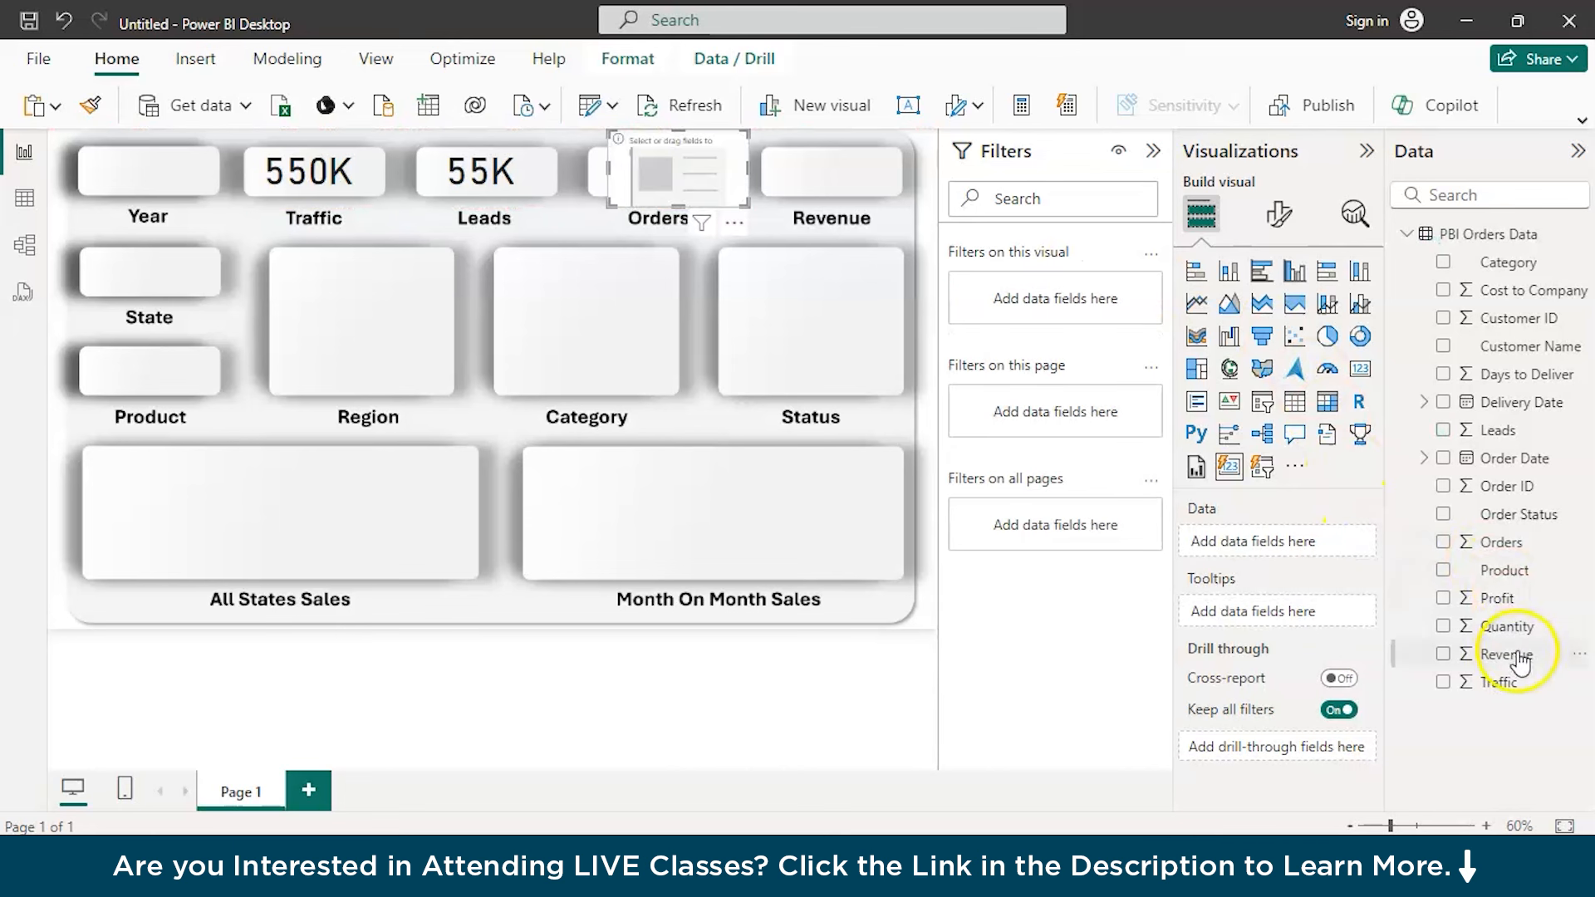
drag(1527, 551, 1298, 552)
click(657, 177)
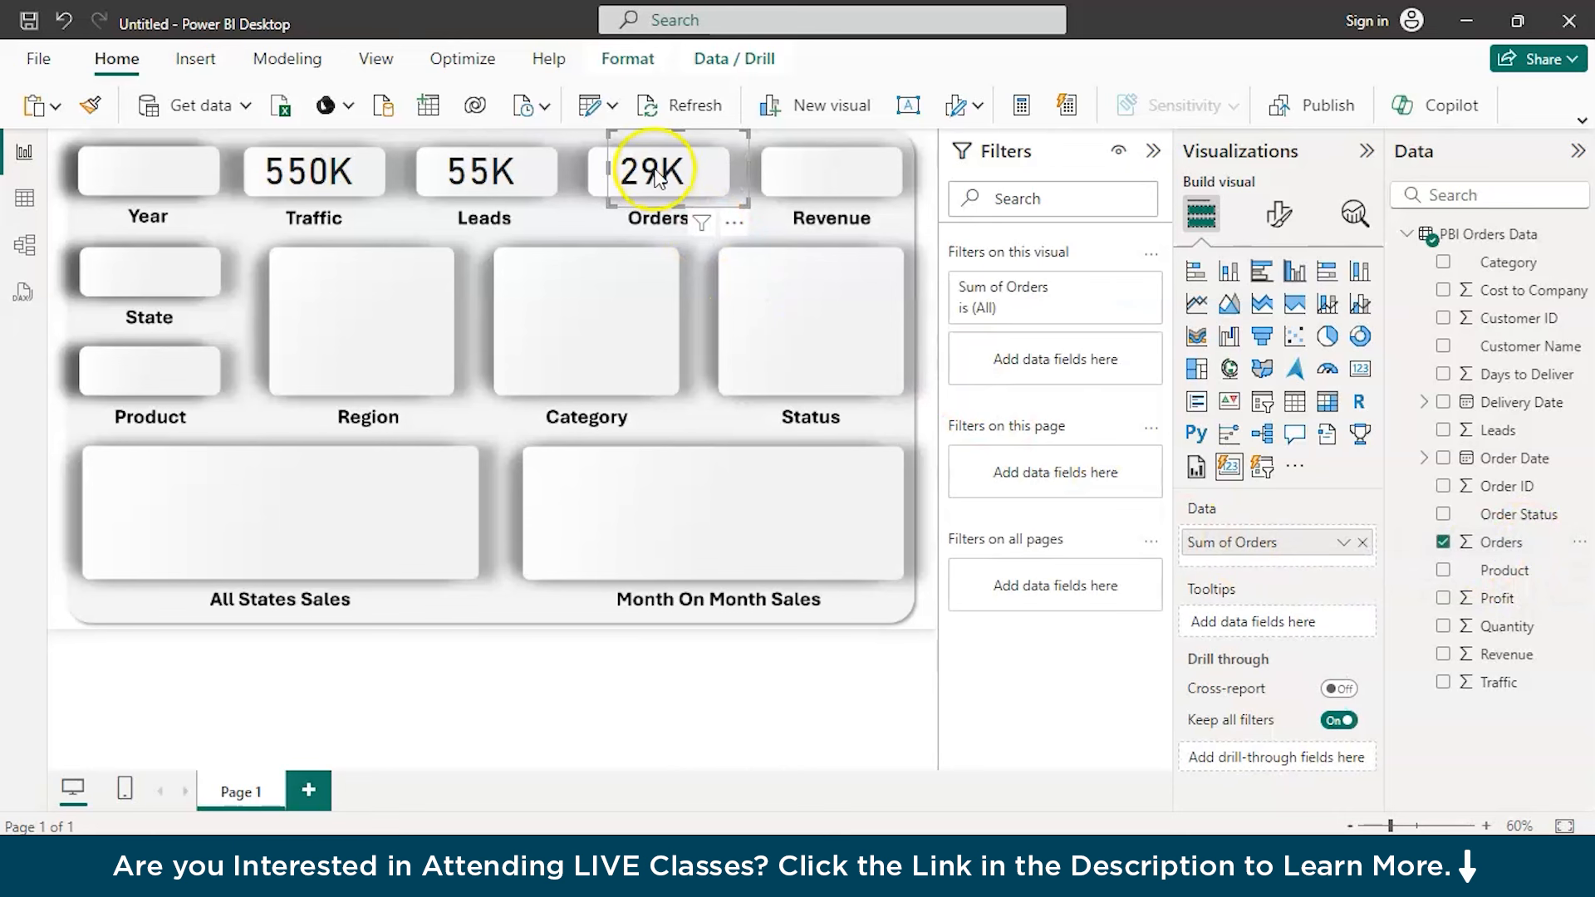
drag(657, 170, 661, 173)
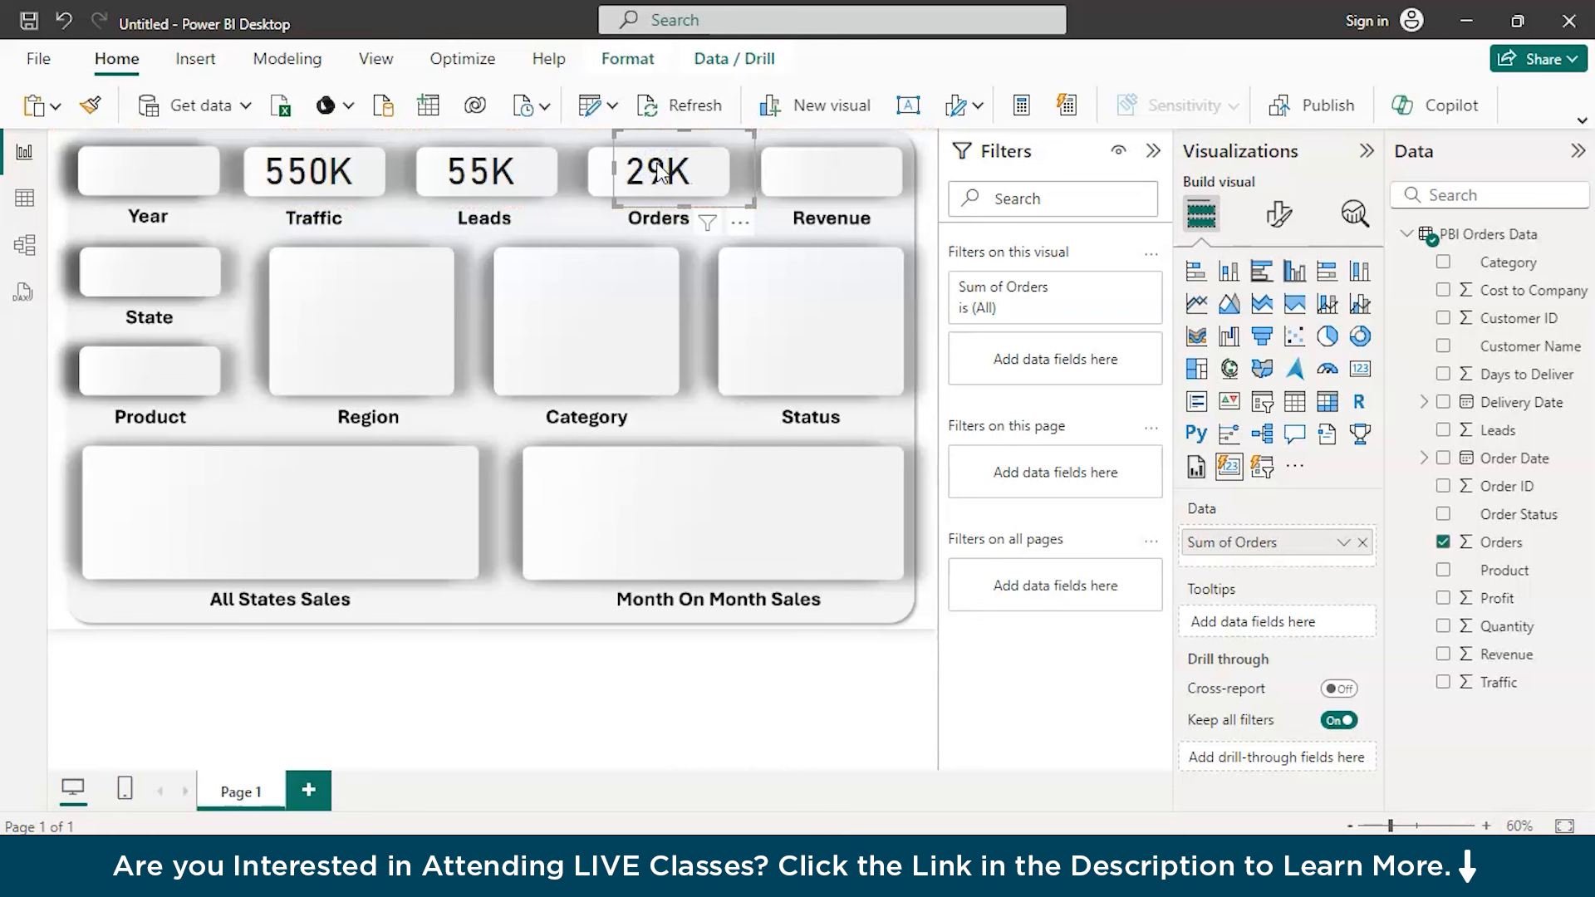
Paste another card copy onto the Revenue placeholder and replace its field with the sum of Revenue
key(ctrl+v)
drag(673, 182, 834, 178)
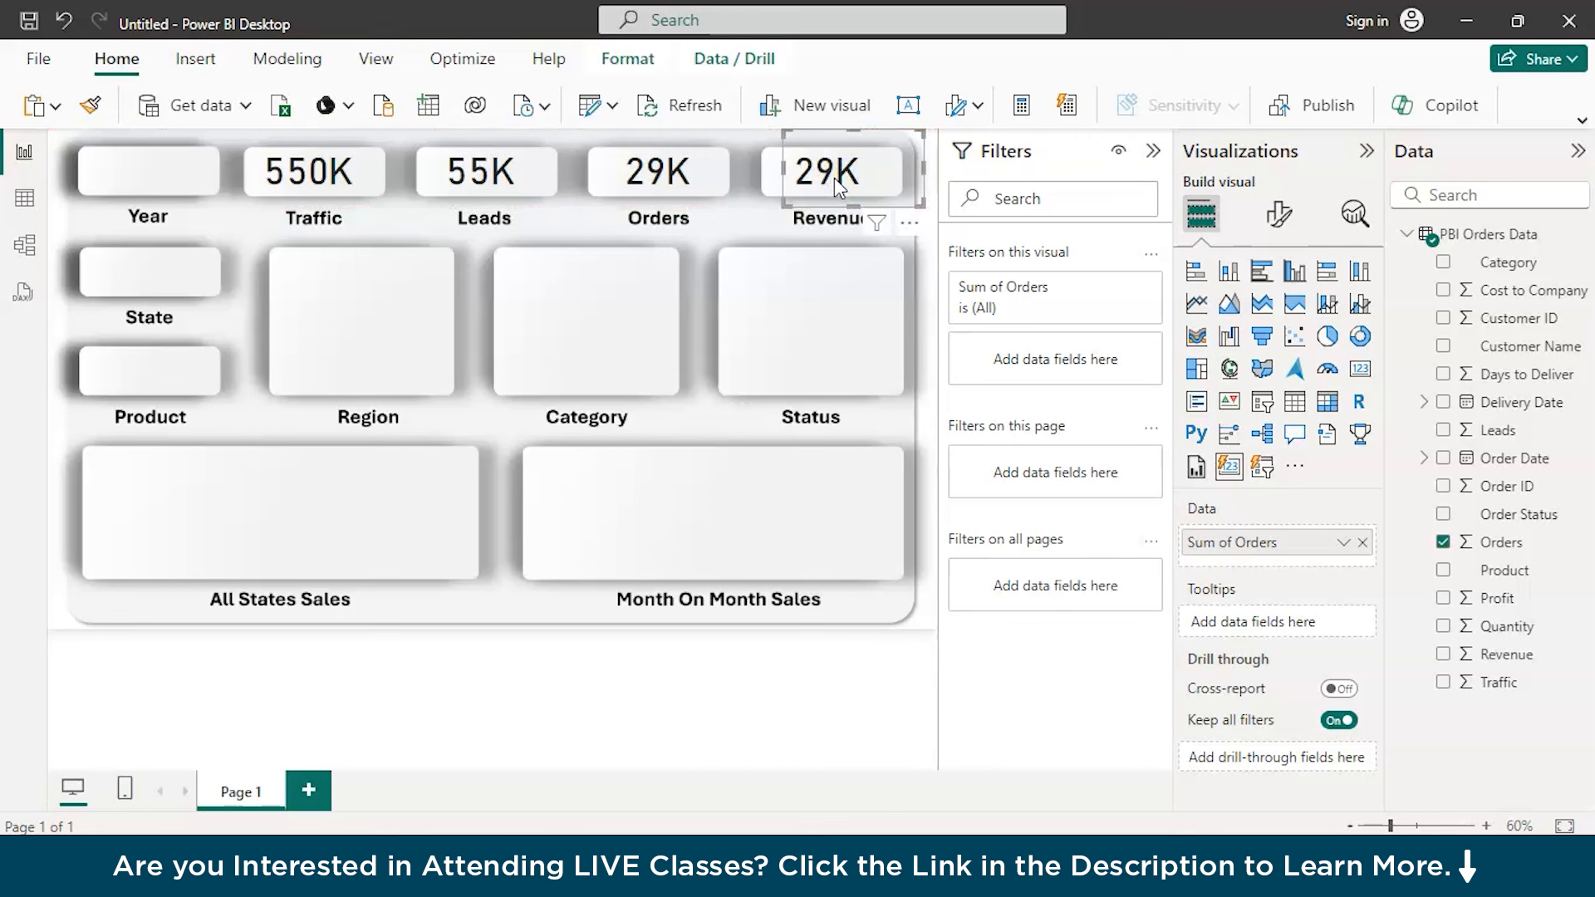
click(1361, 542)
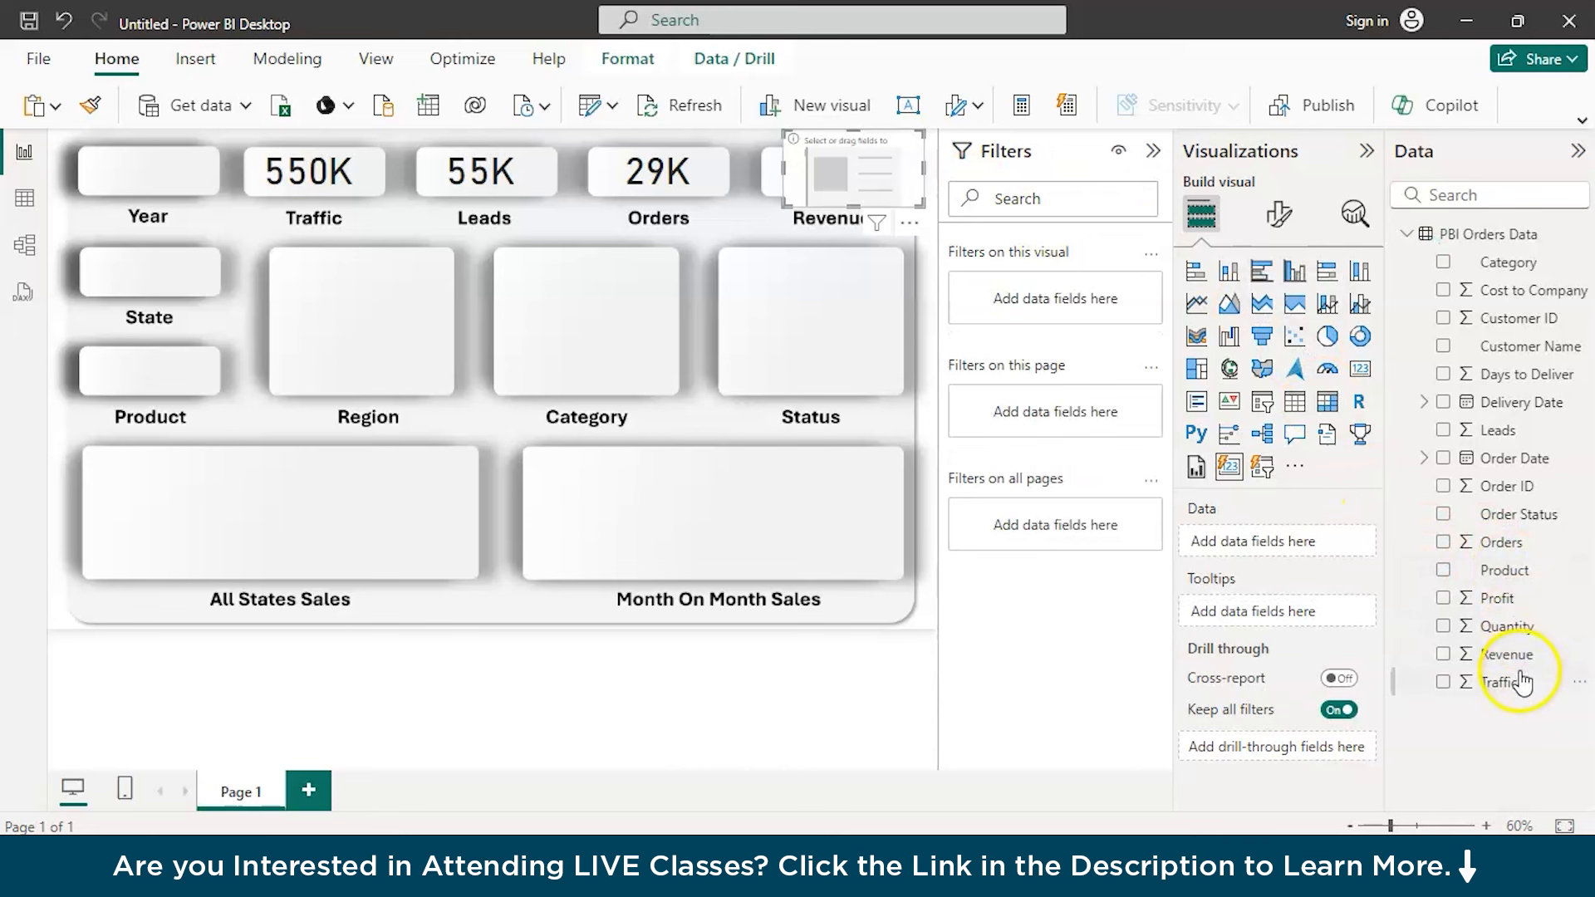
drag(1506, 654, 1275, 550)
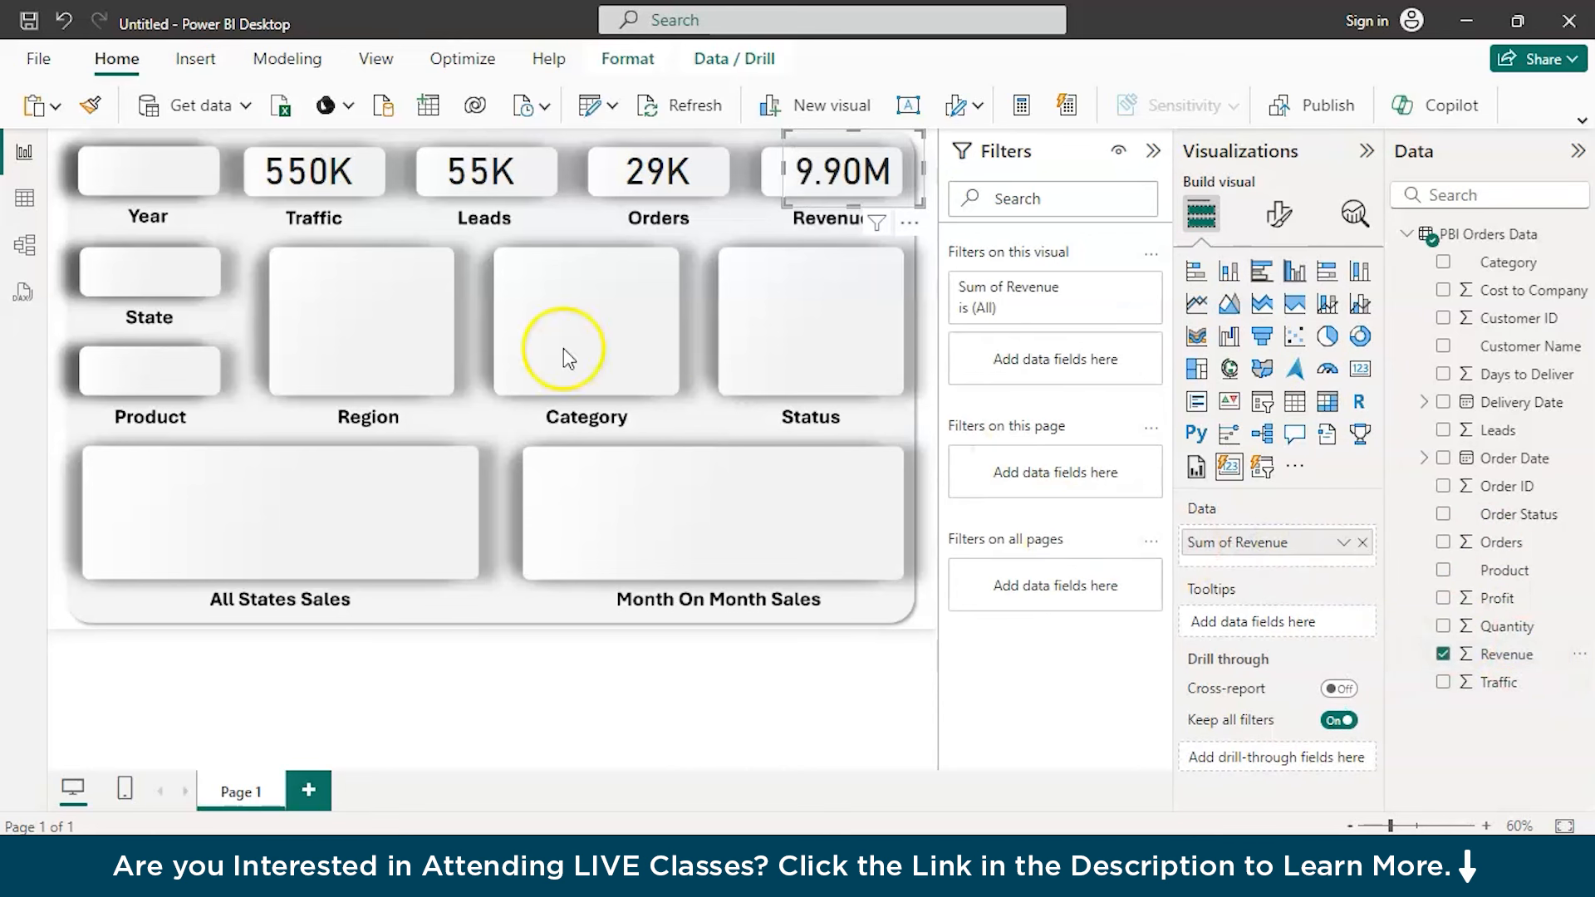
Paste a card copy onto the Year placeholder, replace its field with Order Date, and check the available aggregations
click(157, 199)
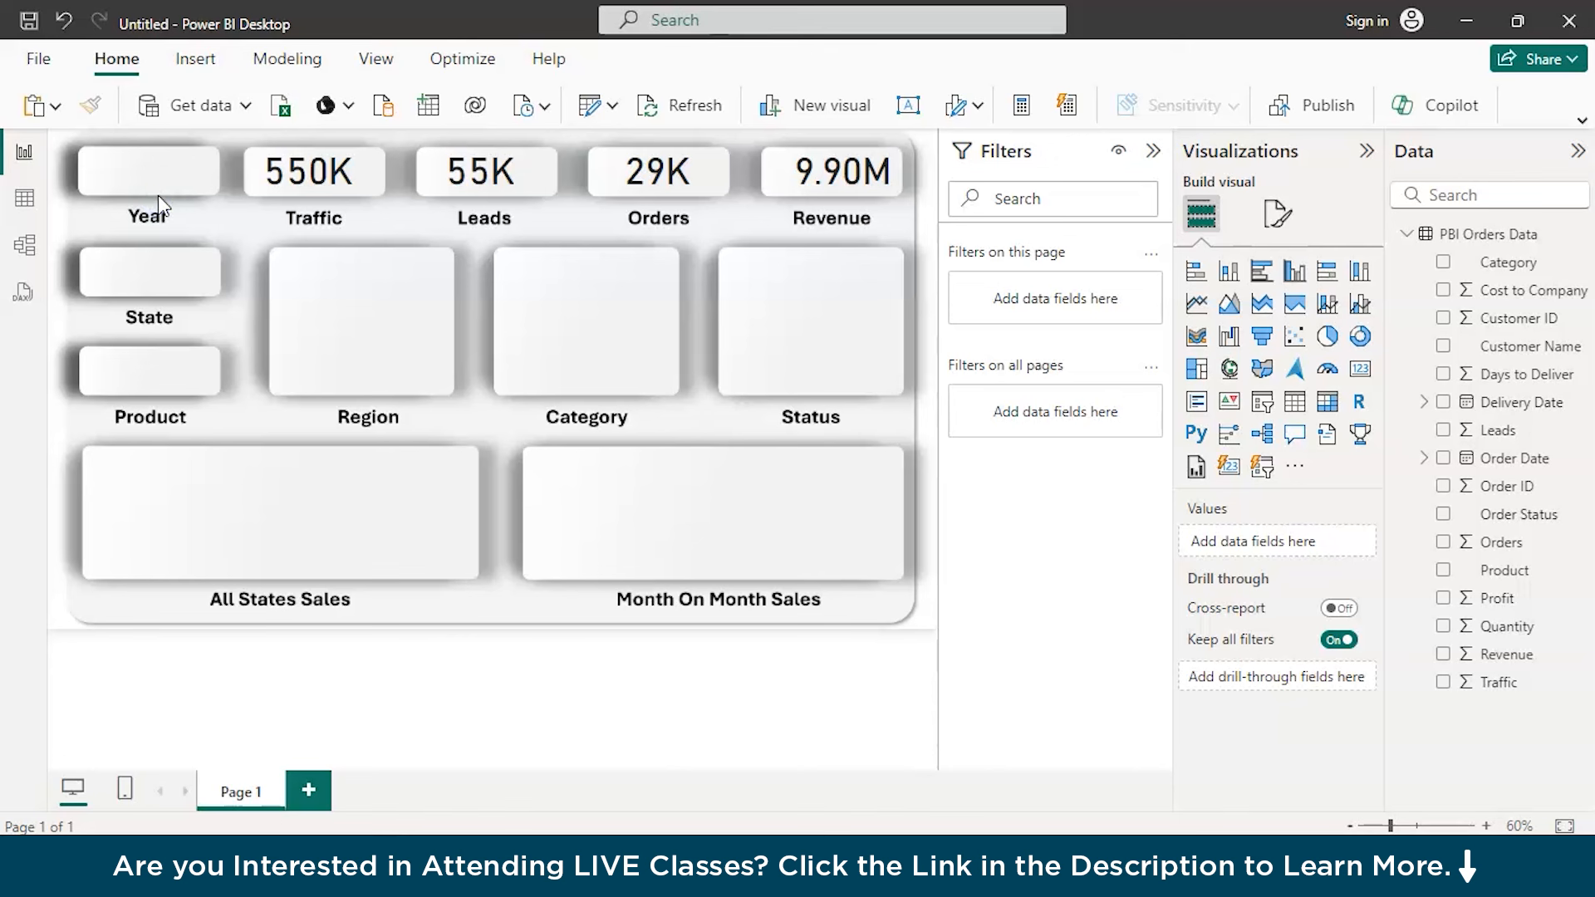
key(ctrl+v)
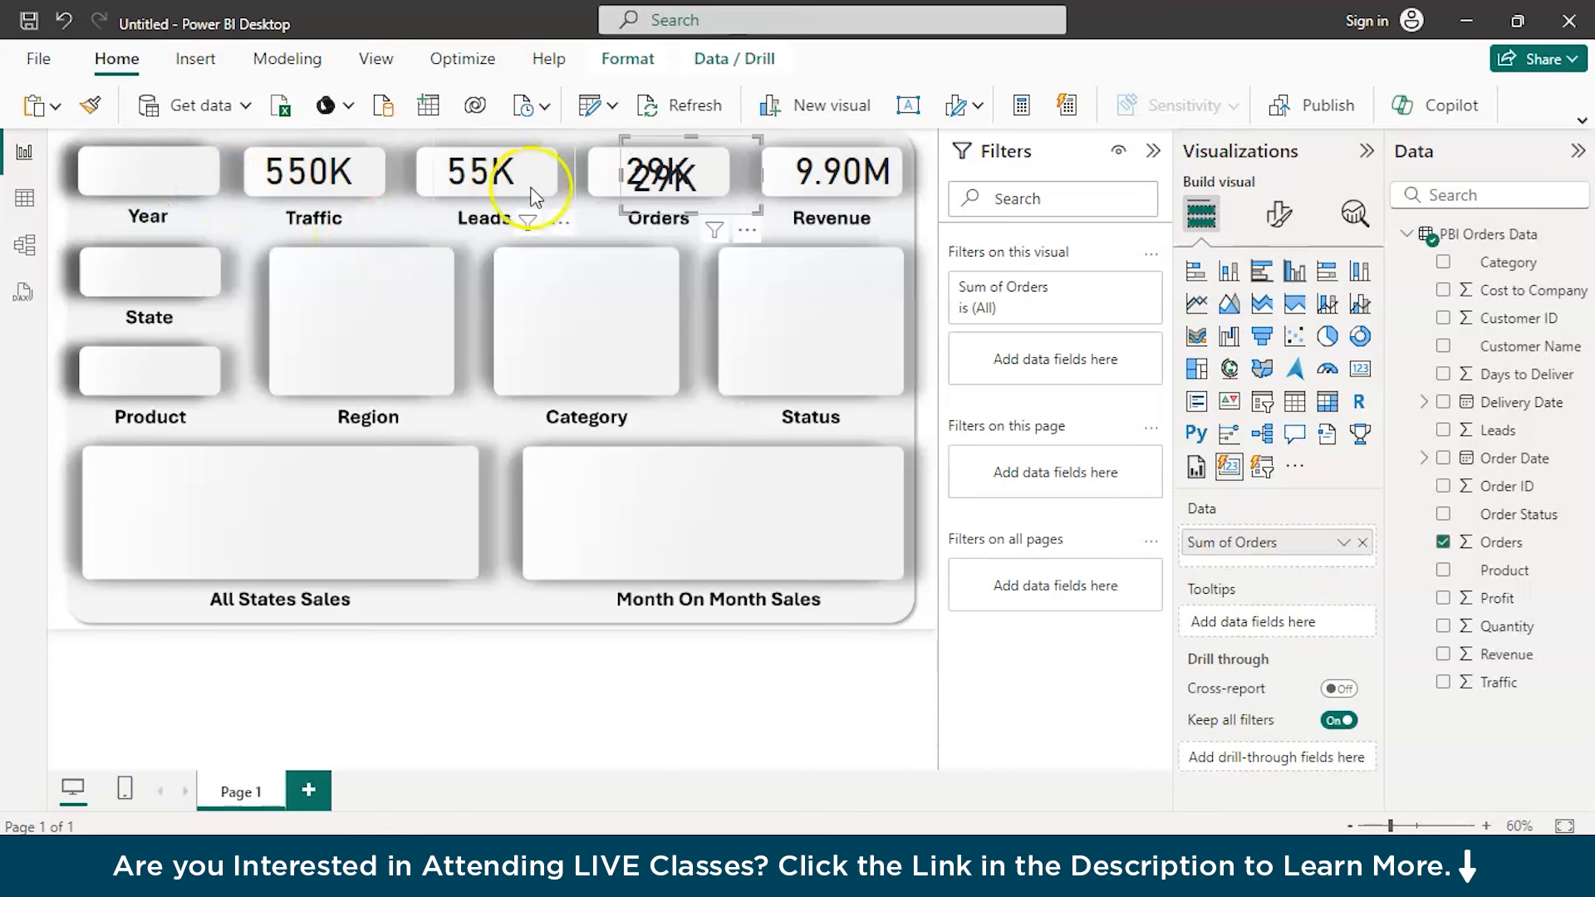
drag(638, 171, 117, 169)
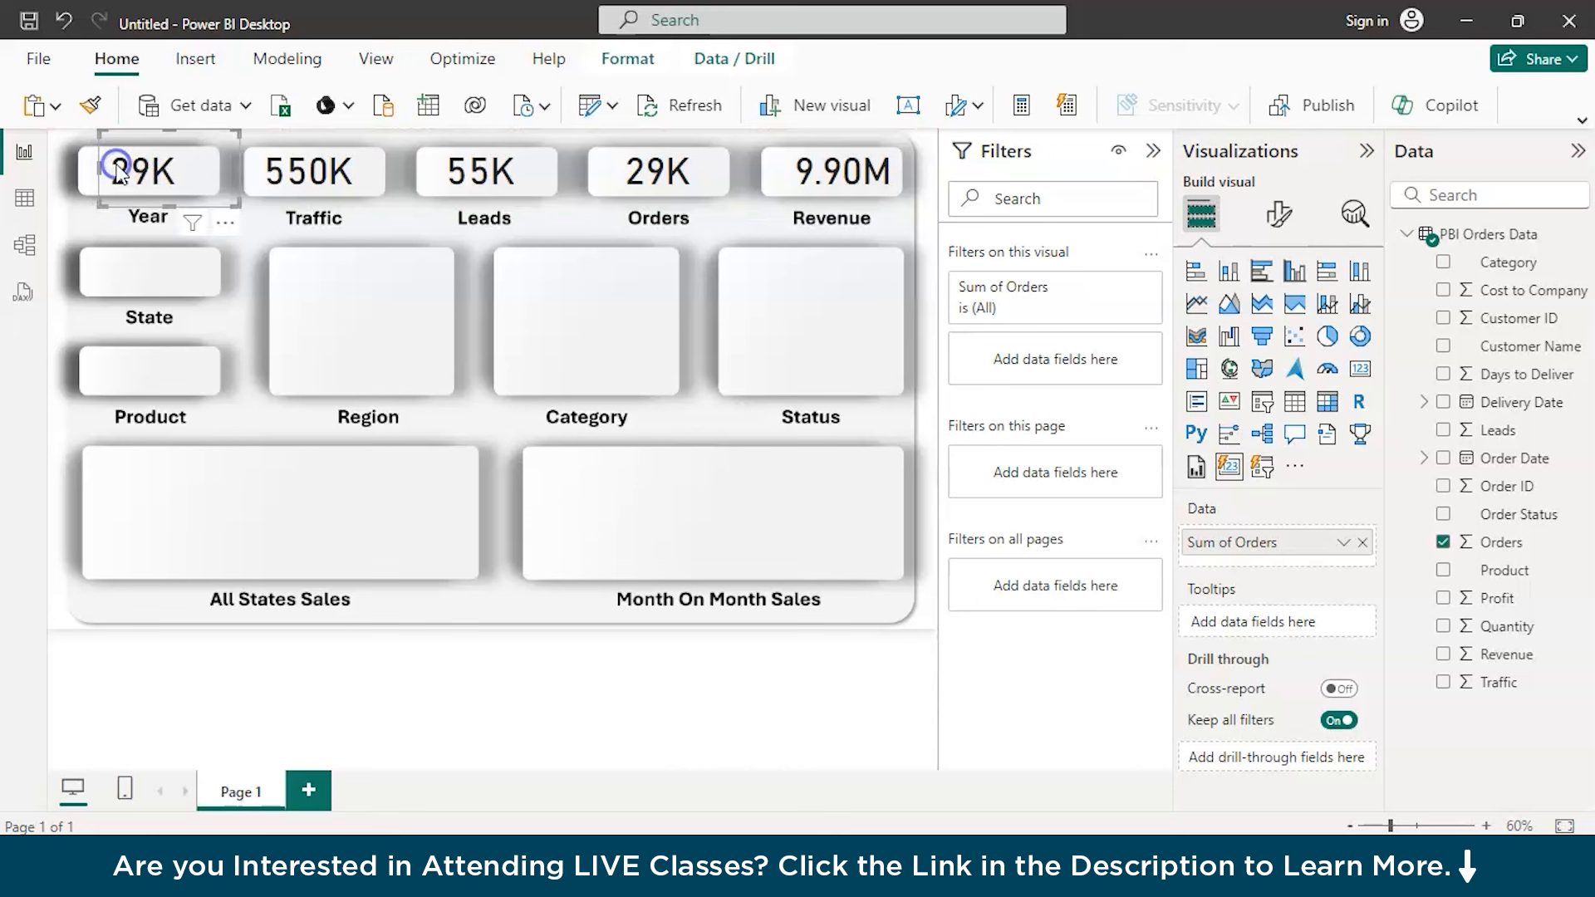
click(1369, 544)
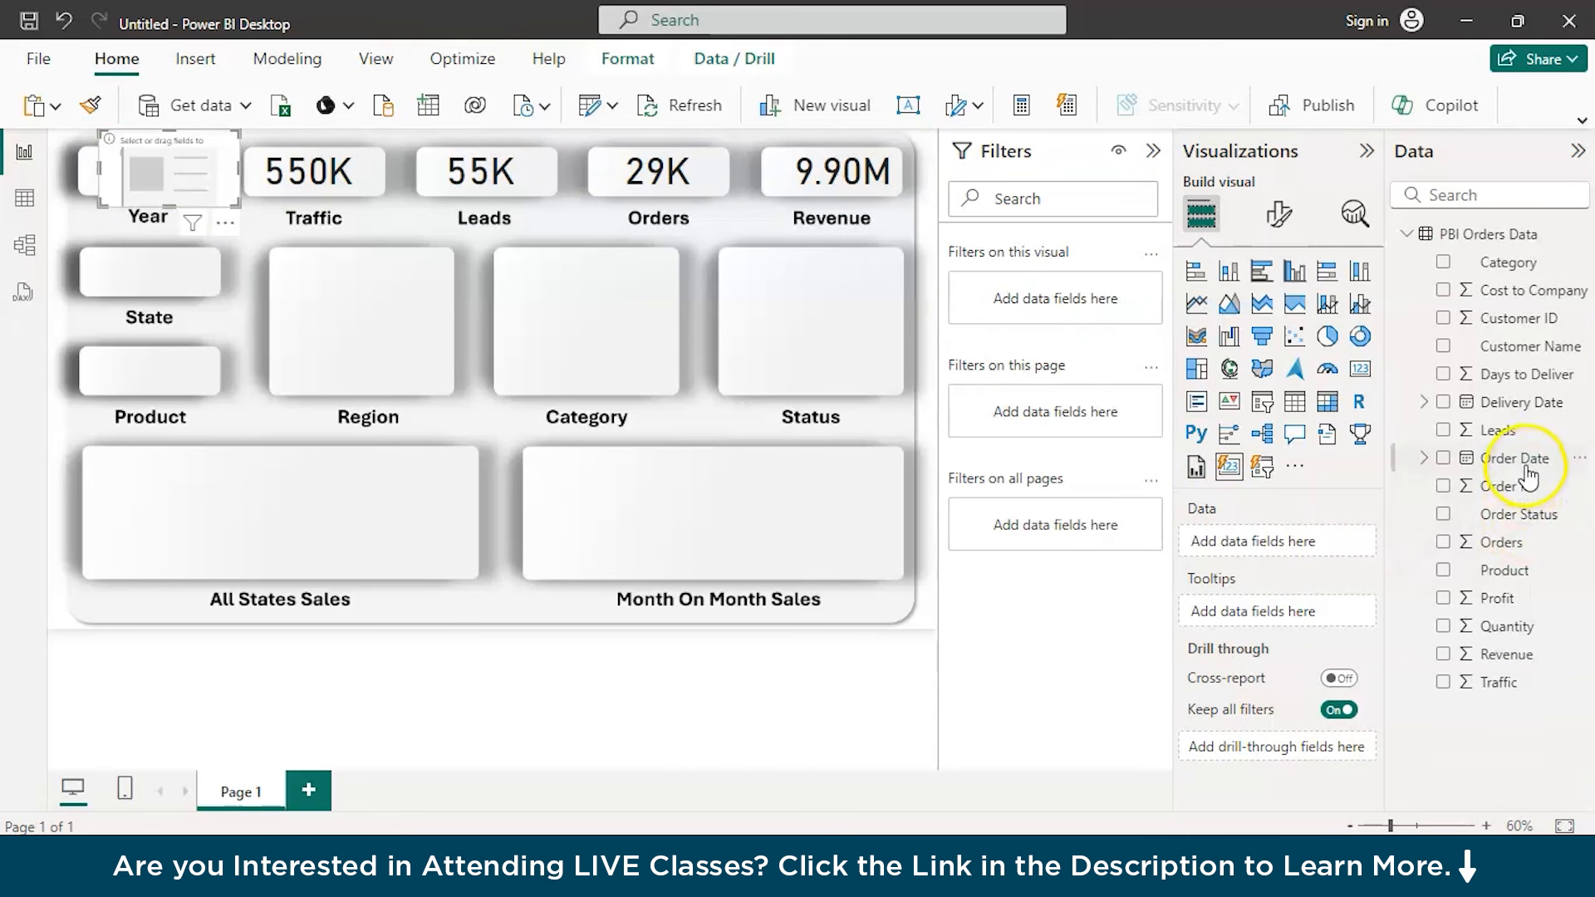
drag(1527, 472, 1300, 555)
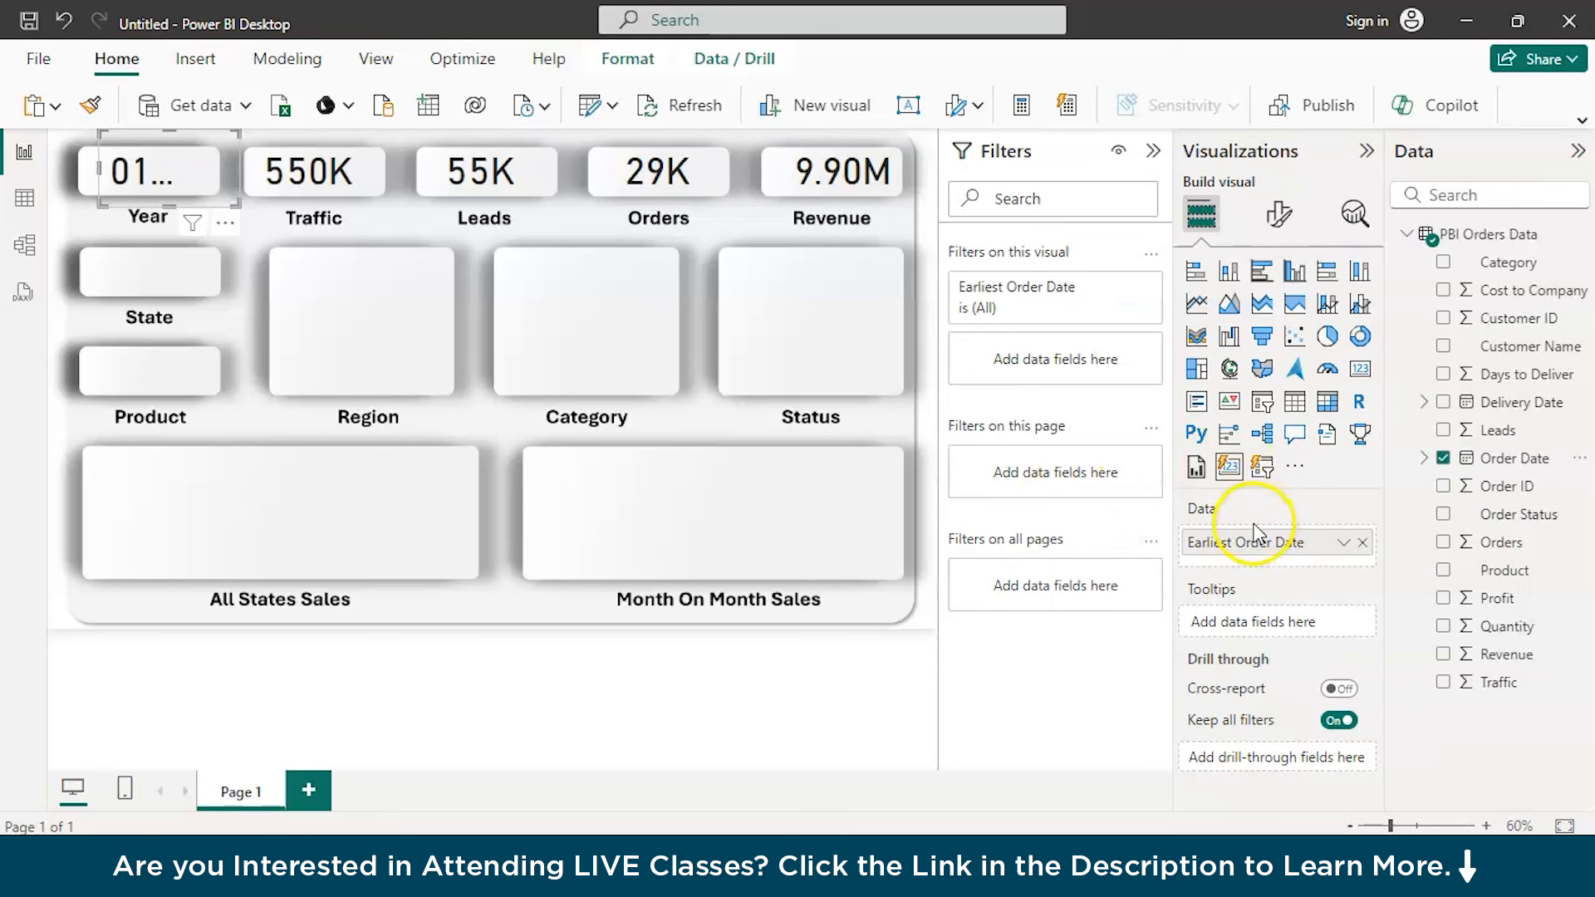
click(1342, 543)
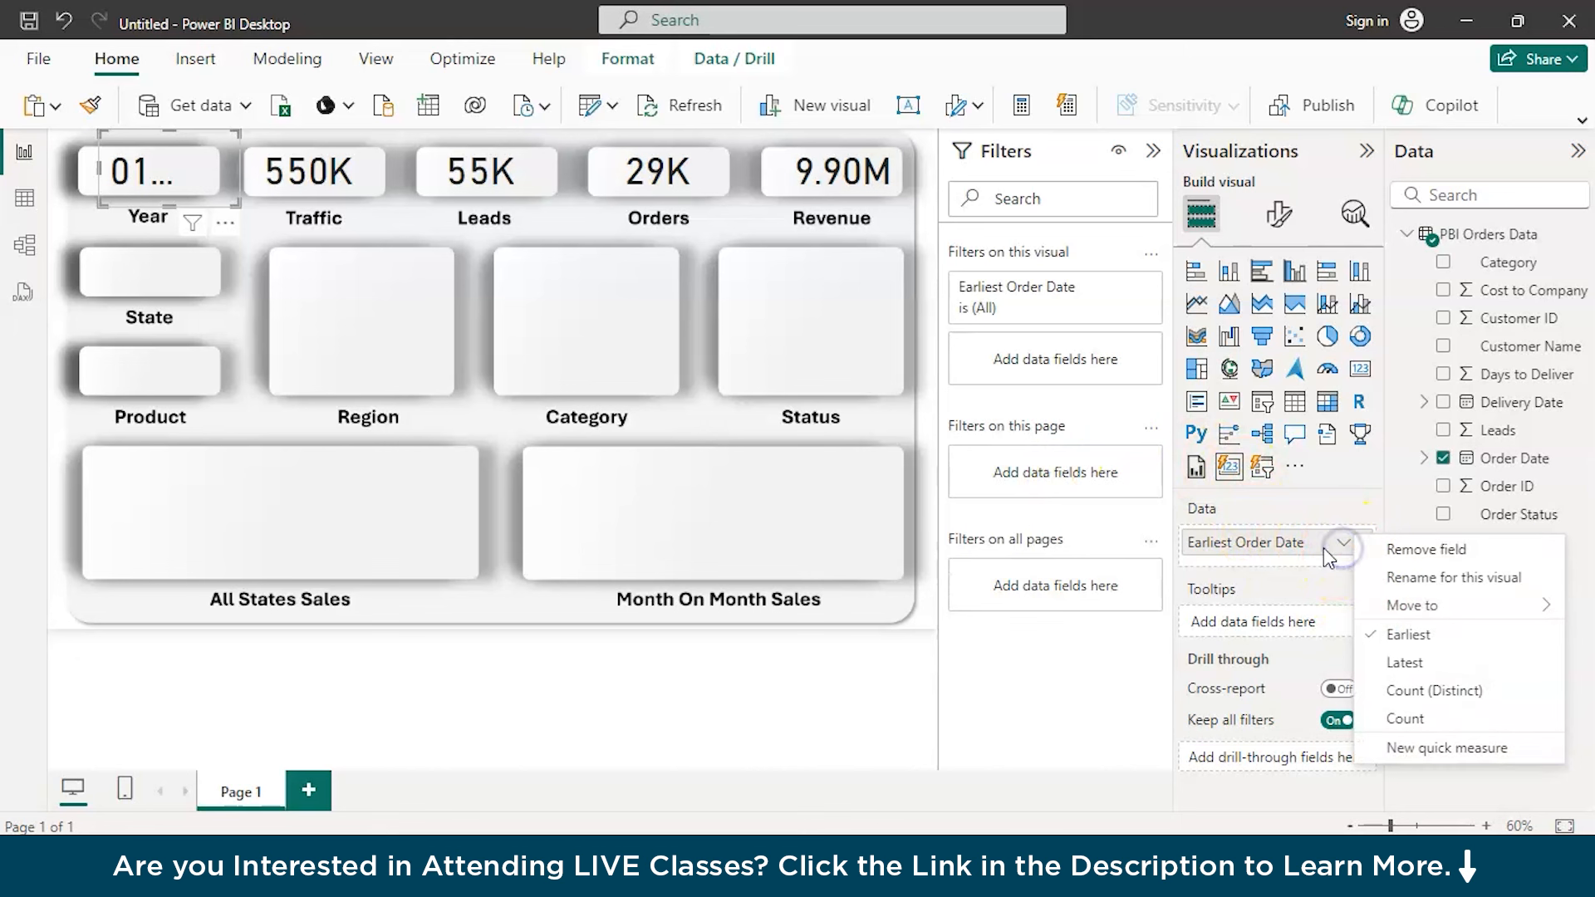
click(1313, 633)
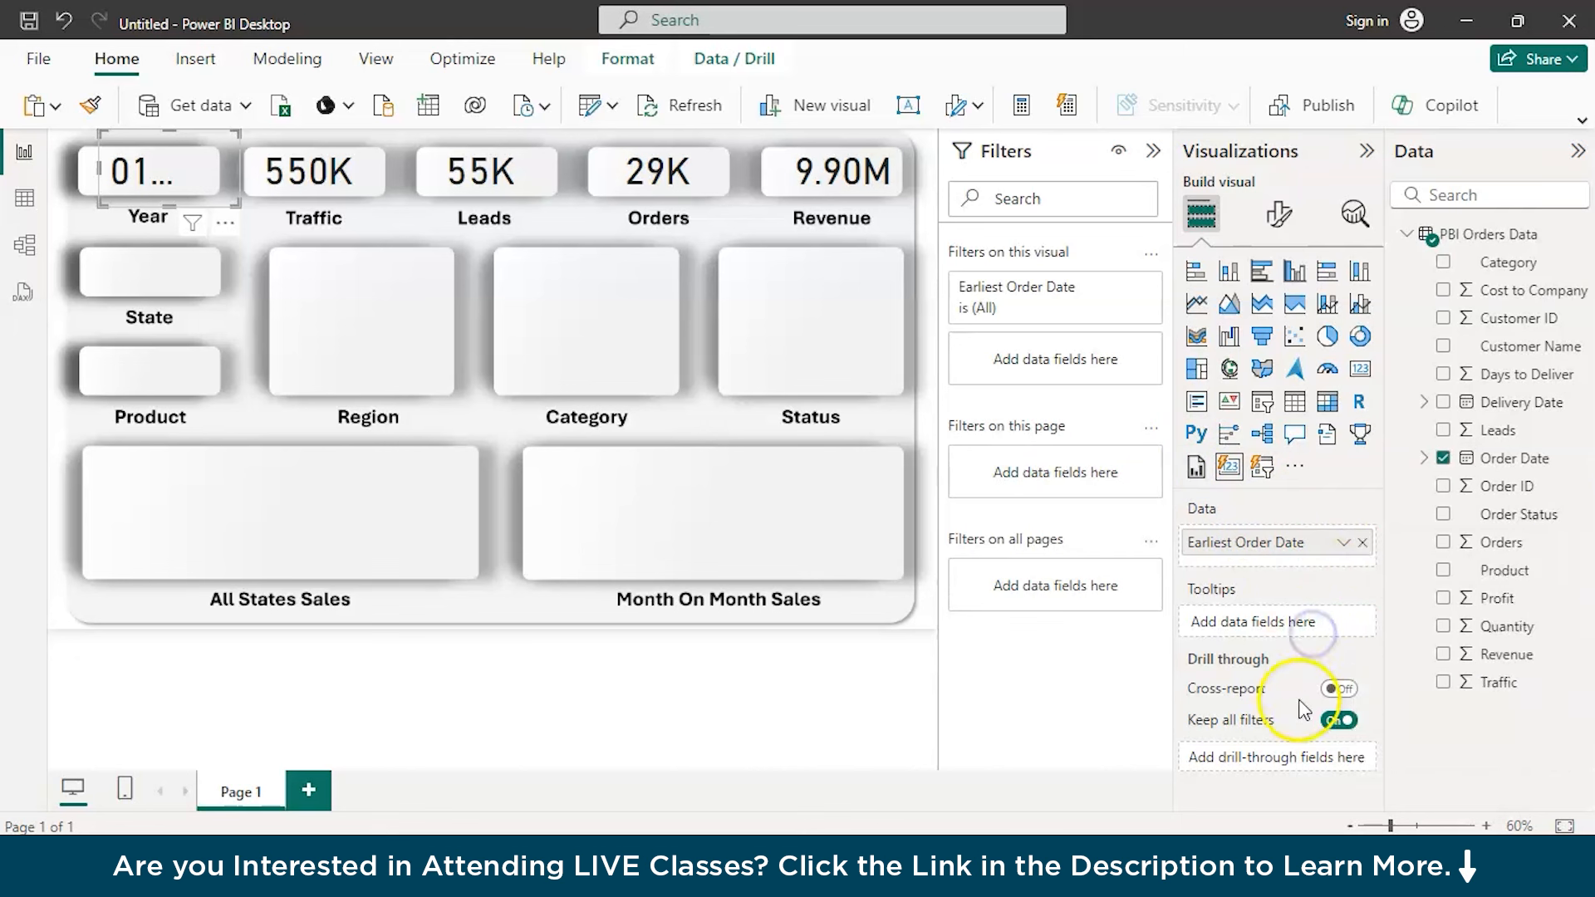
Try the Year level of the Order Date hierarchy as the Year card's field and check its available aggregations
click(1424, 458)
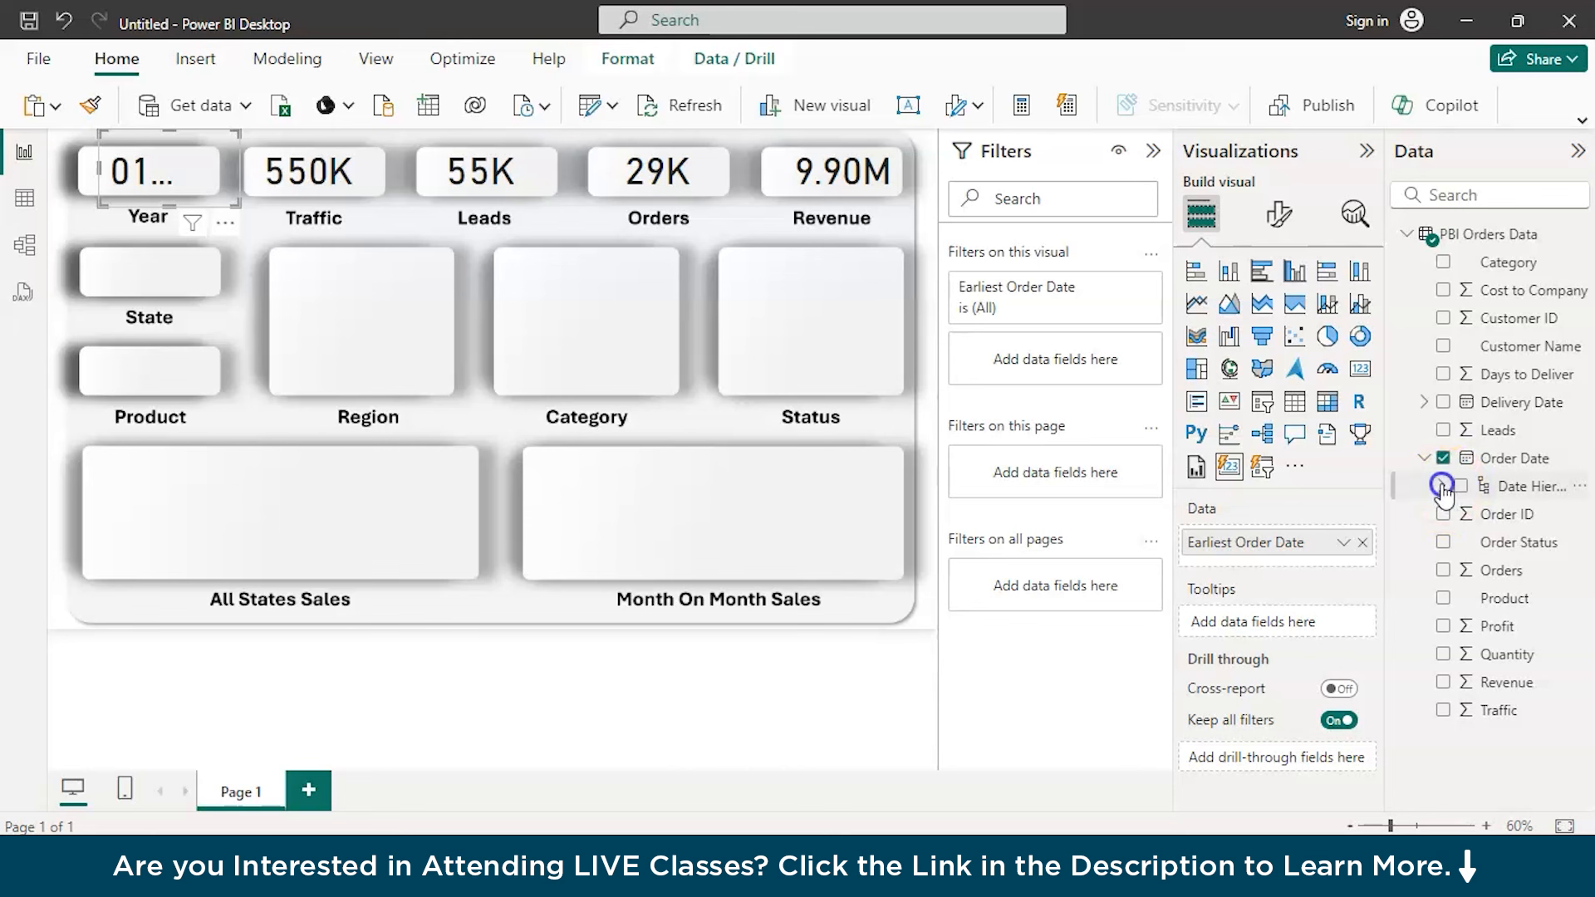
click(1441, 486)
click(1441, 462)
drag(1508, 515, 1283, 544)
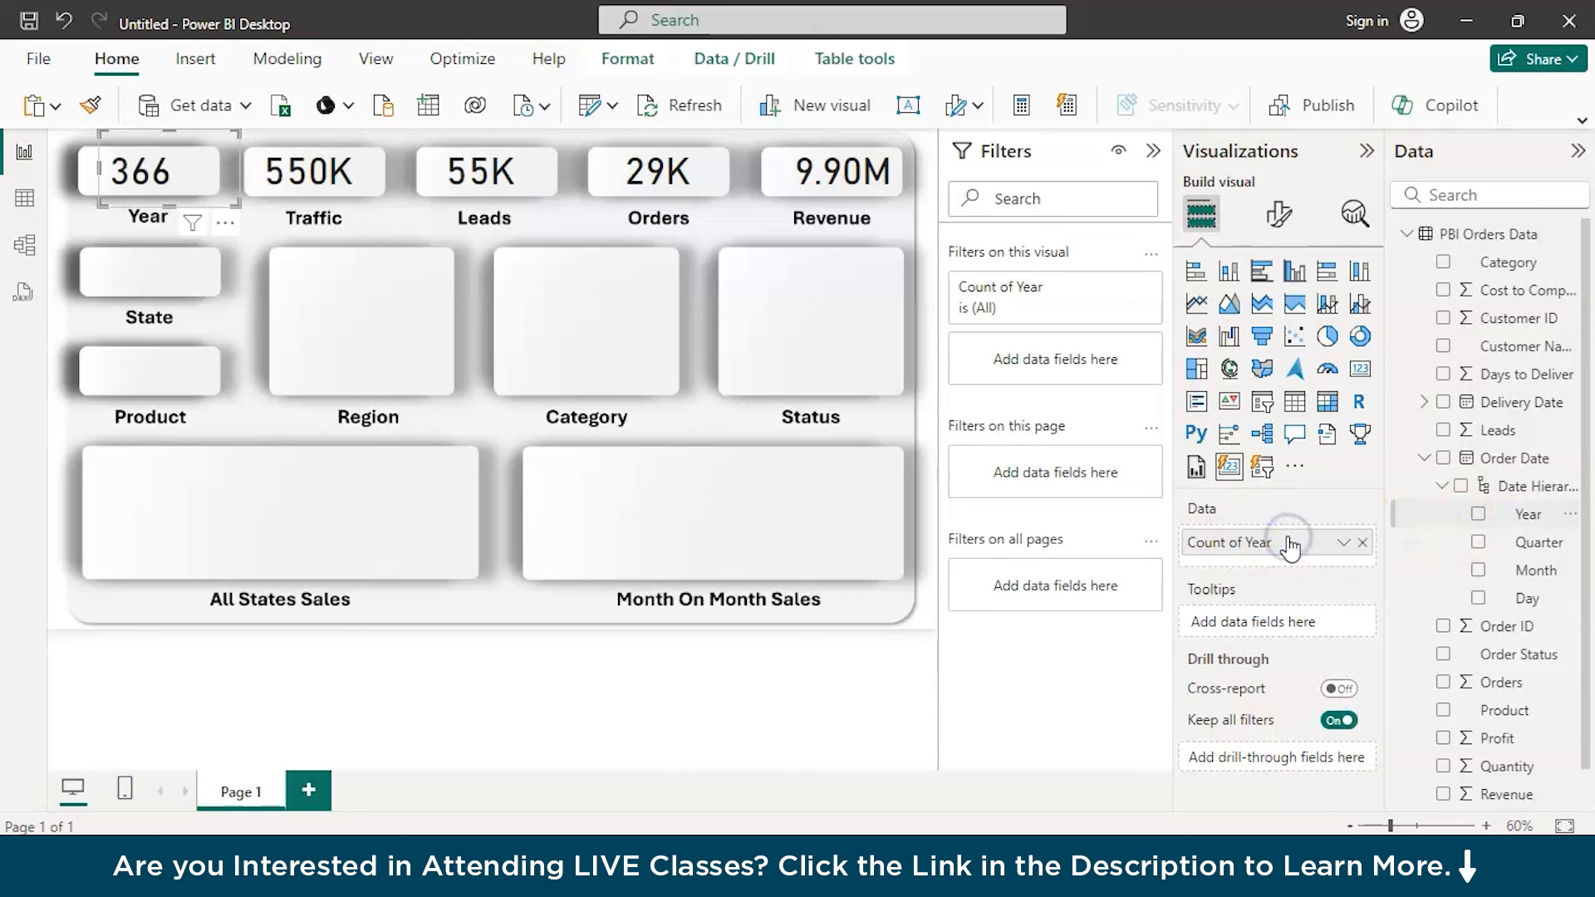
click(1343, 545)
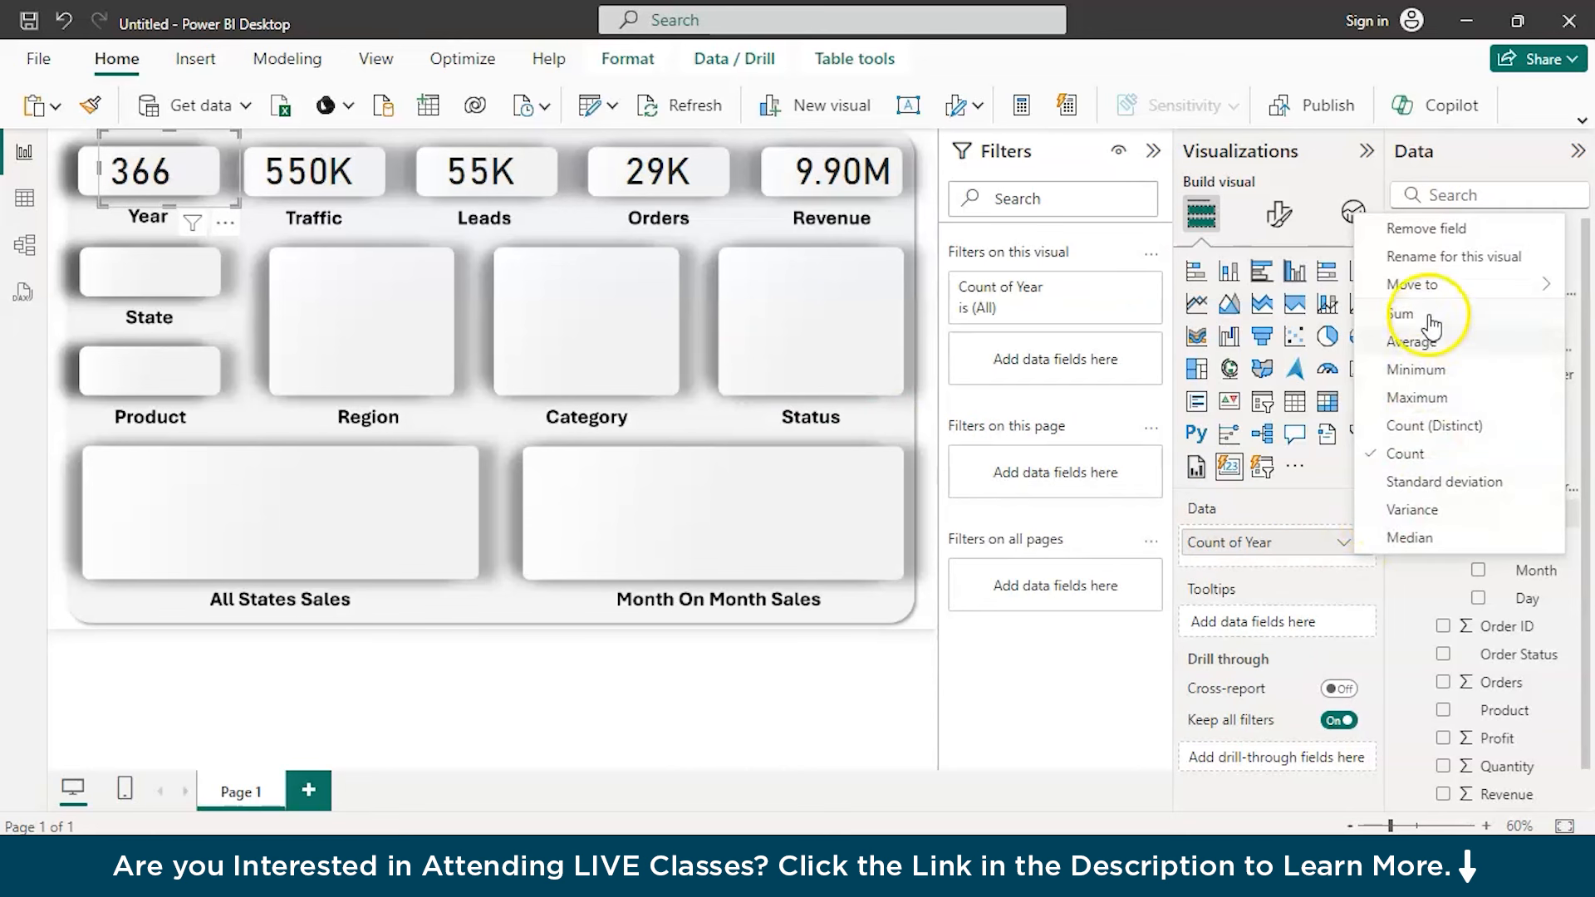
click(1395, 643)
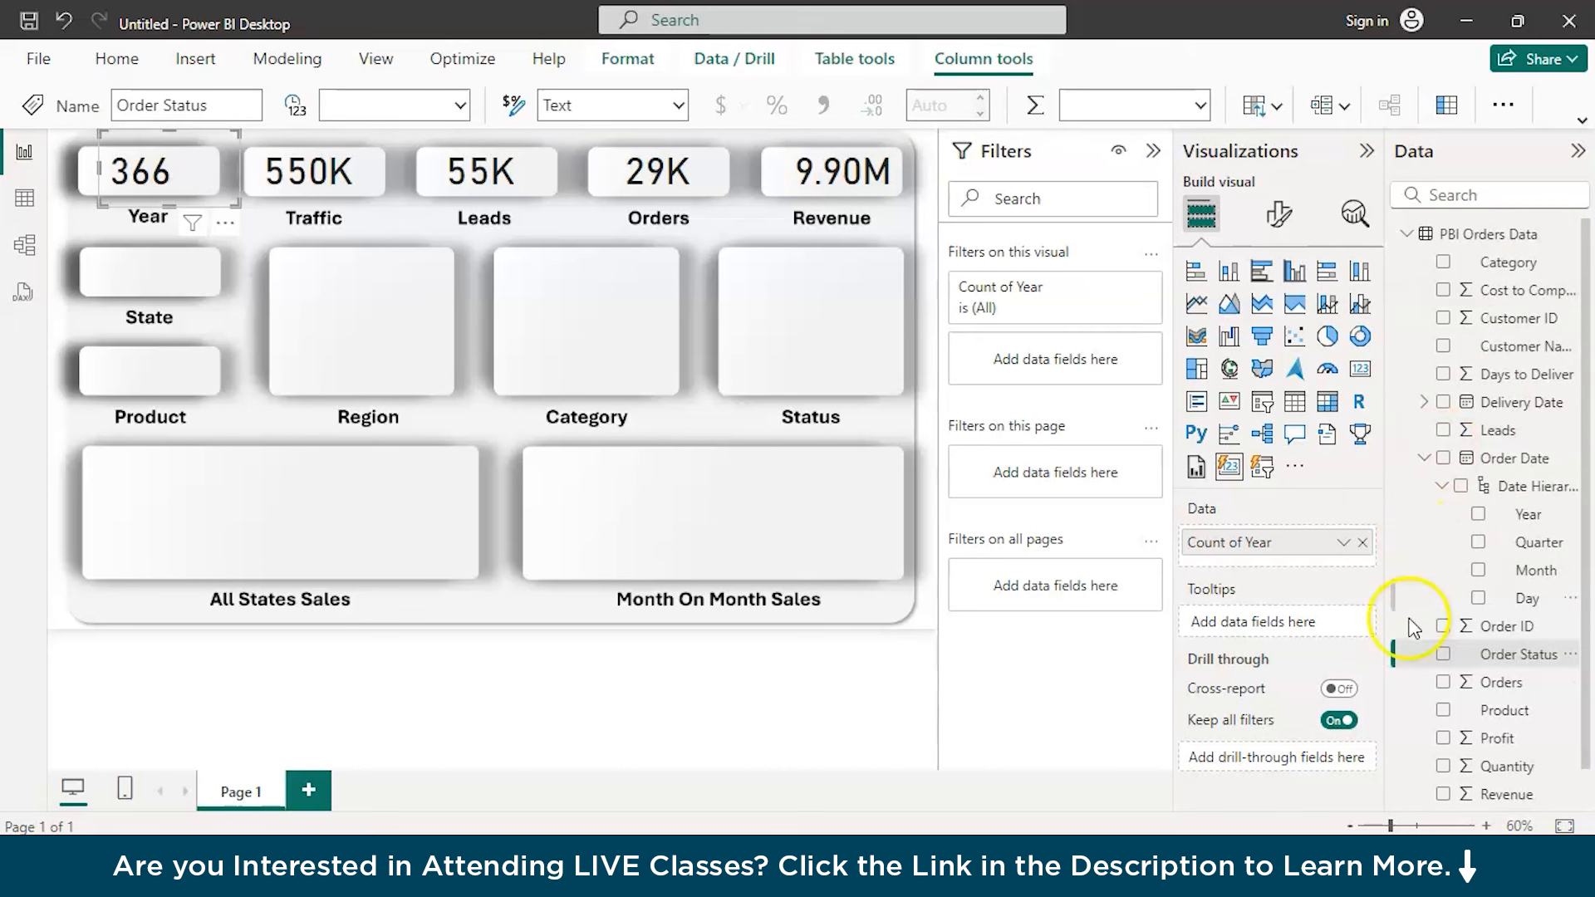
Clear and delete the Year card, and place an empty slicer over the State and Product placeholders
click(1364, 543)
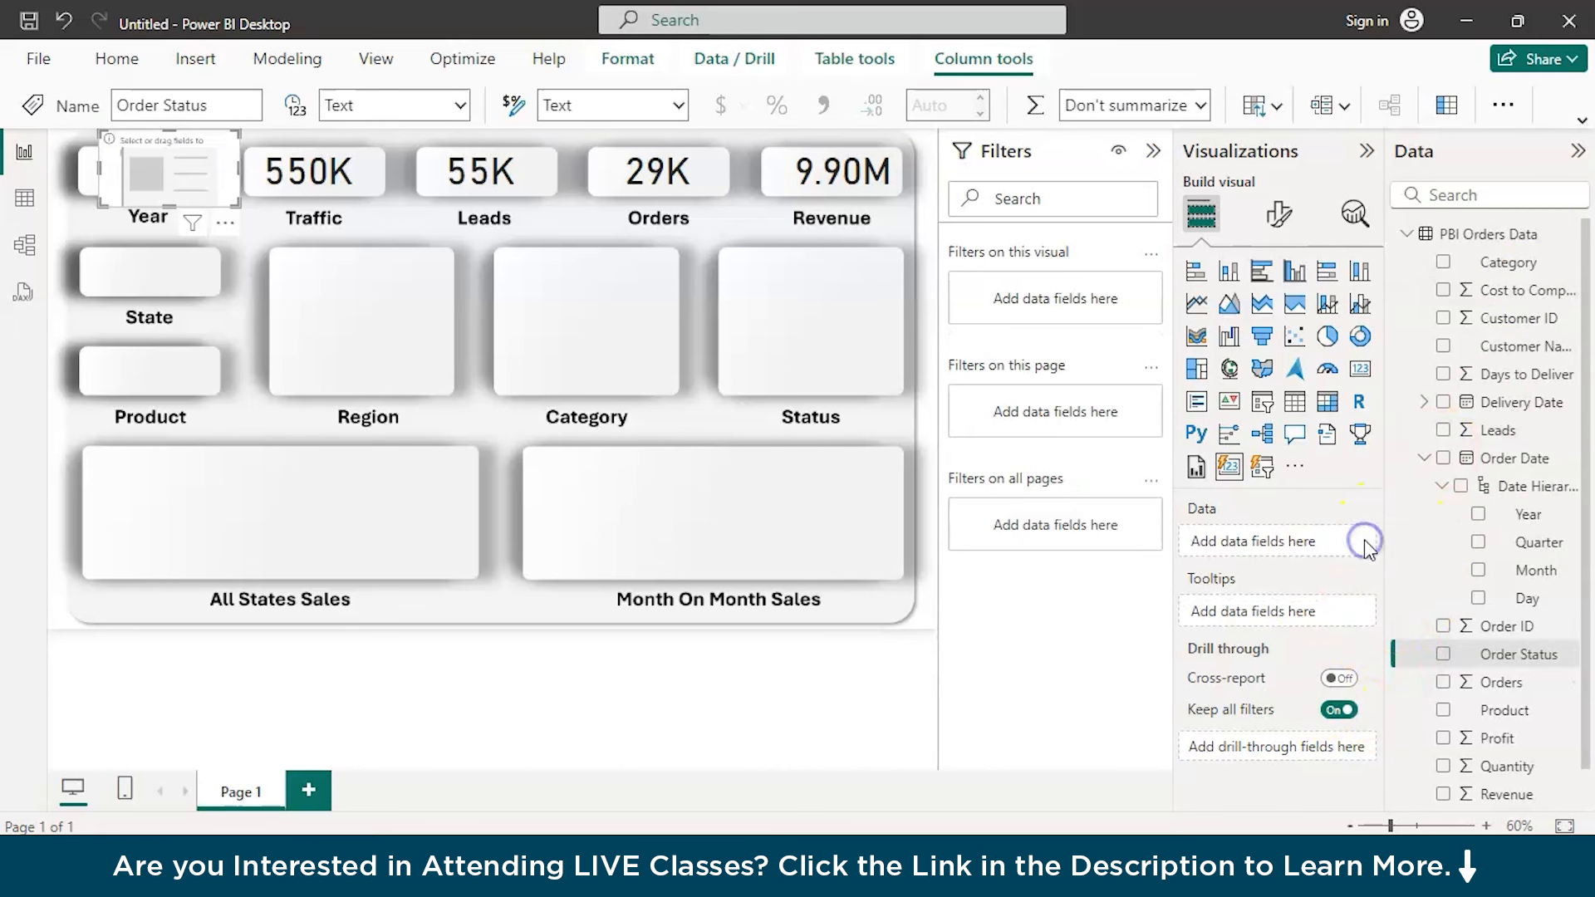
drag(200, 283, 163, 281)
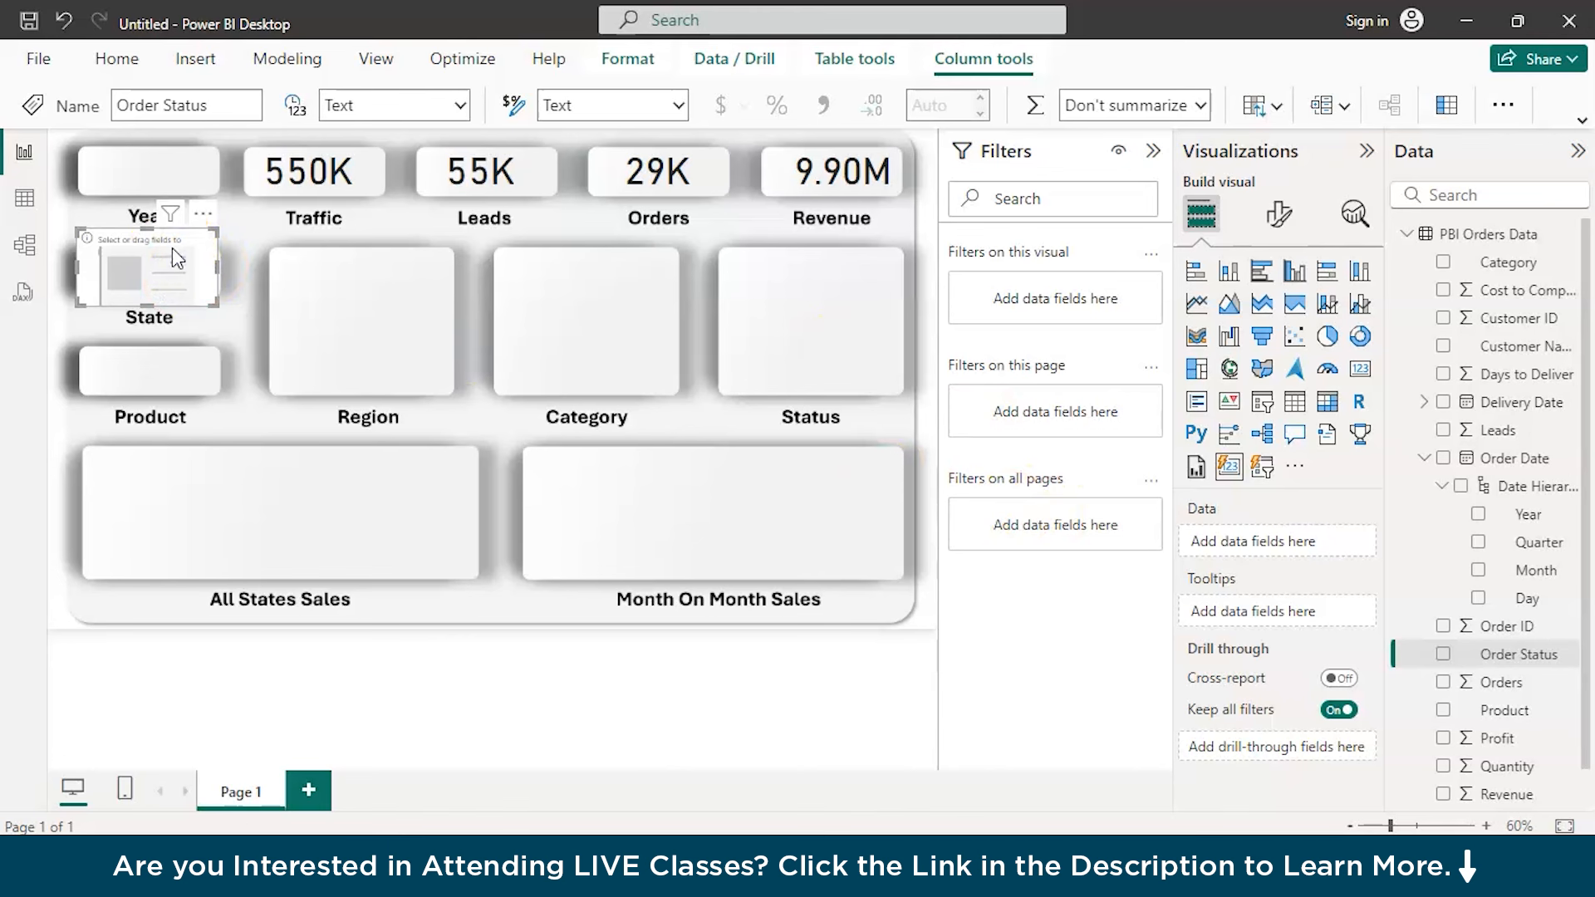
key(Delete)
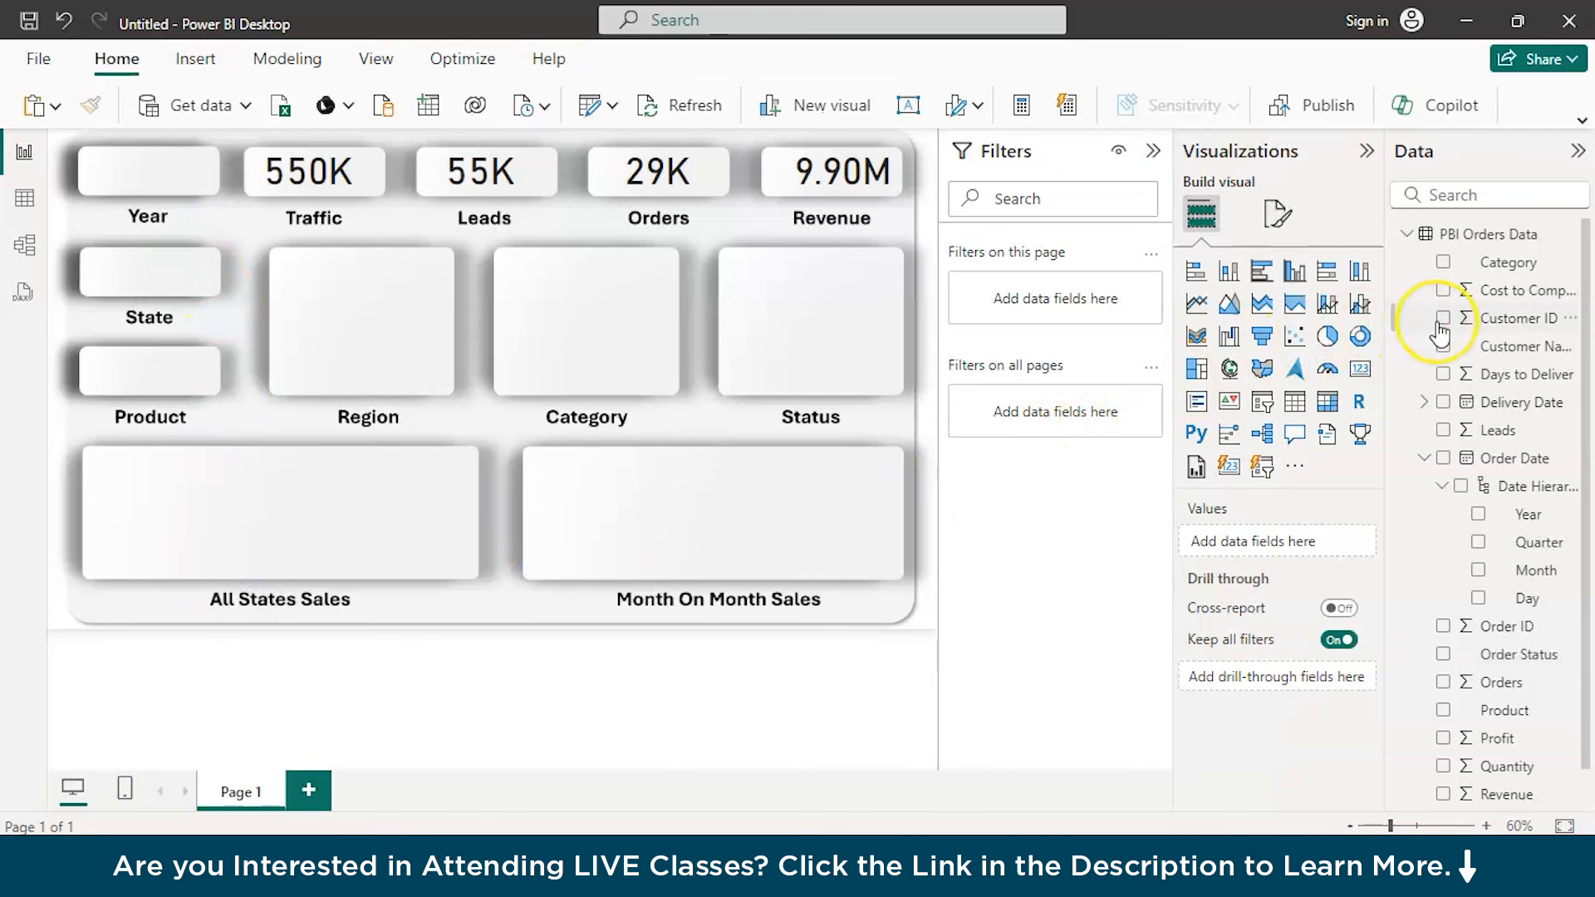
click(1262, 407)
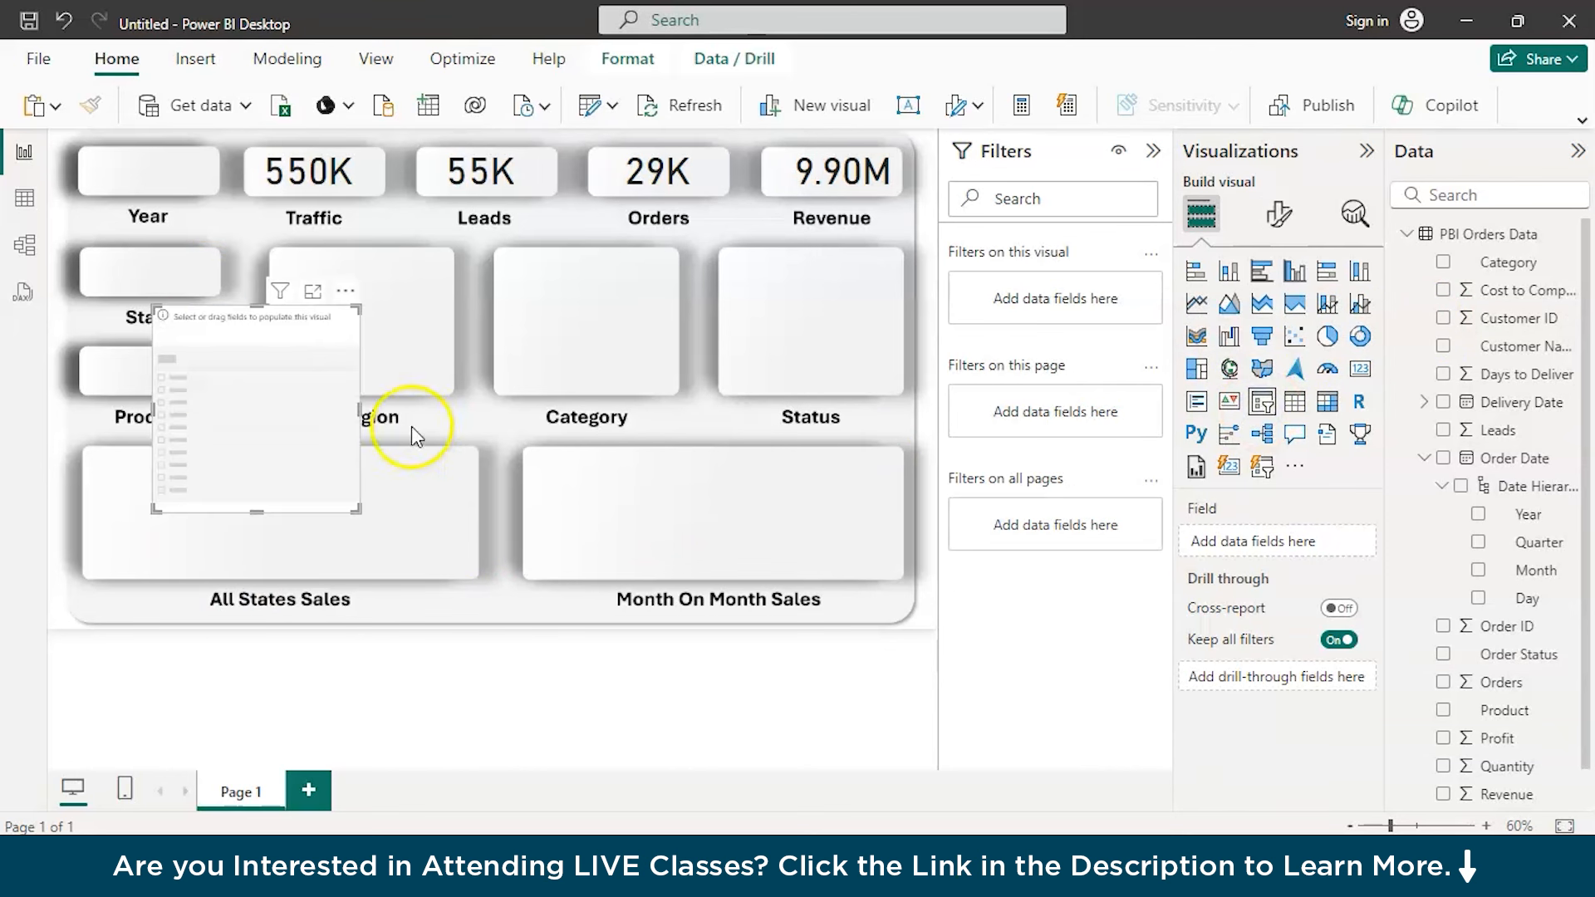
drag(280, 398, 193, 349)
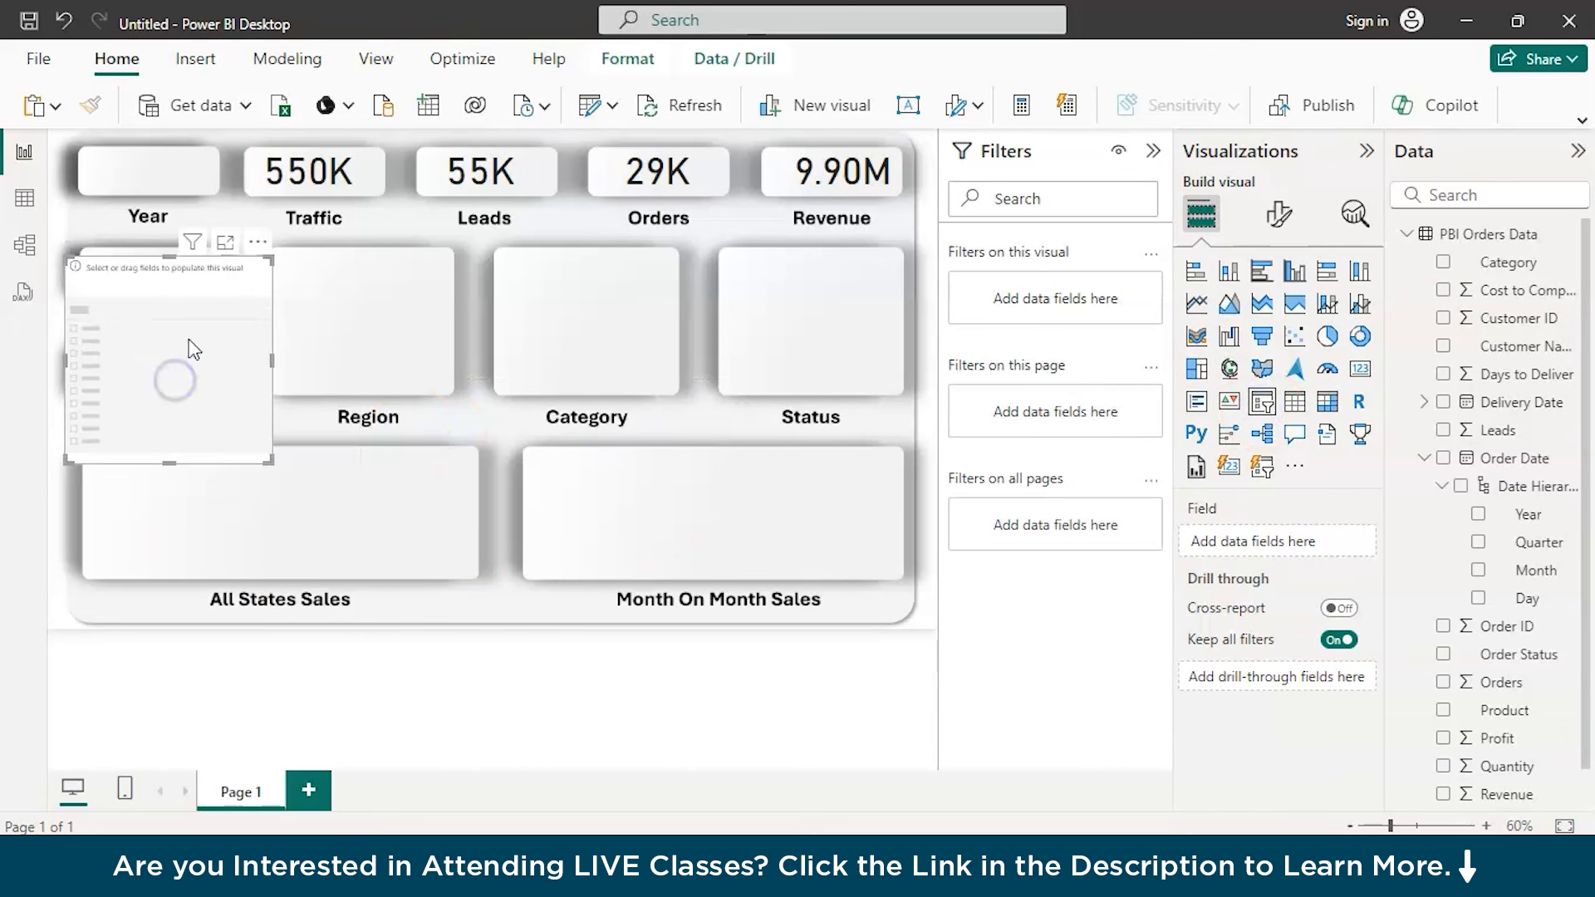
Examine the empty slicer's options, focus mode and formatting settings
click(258, 242)
click(225, 245)
click(83, 176)
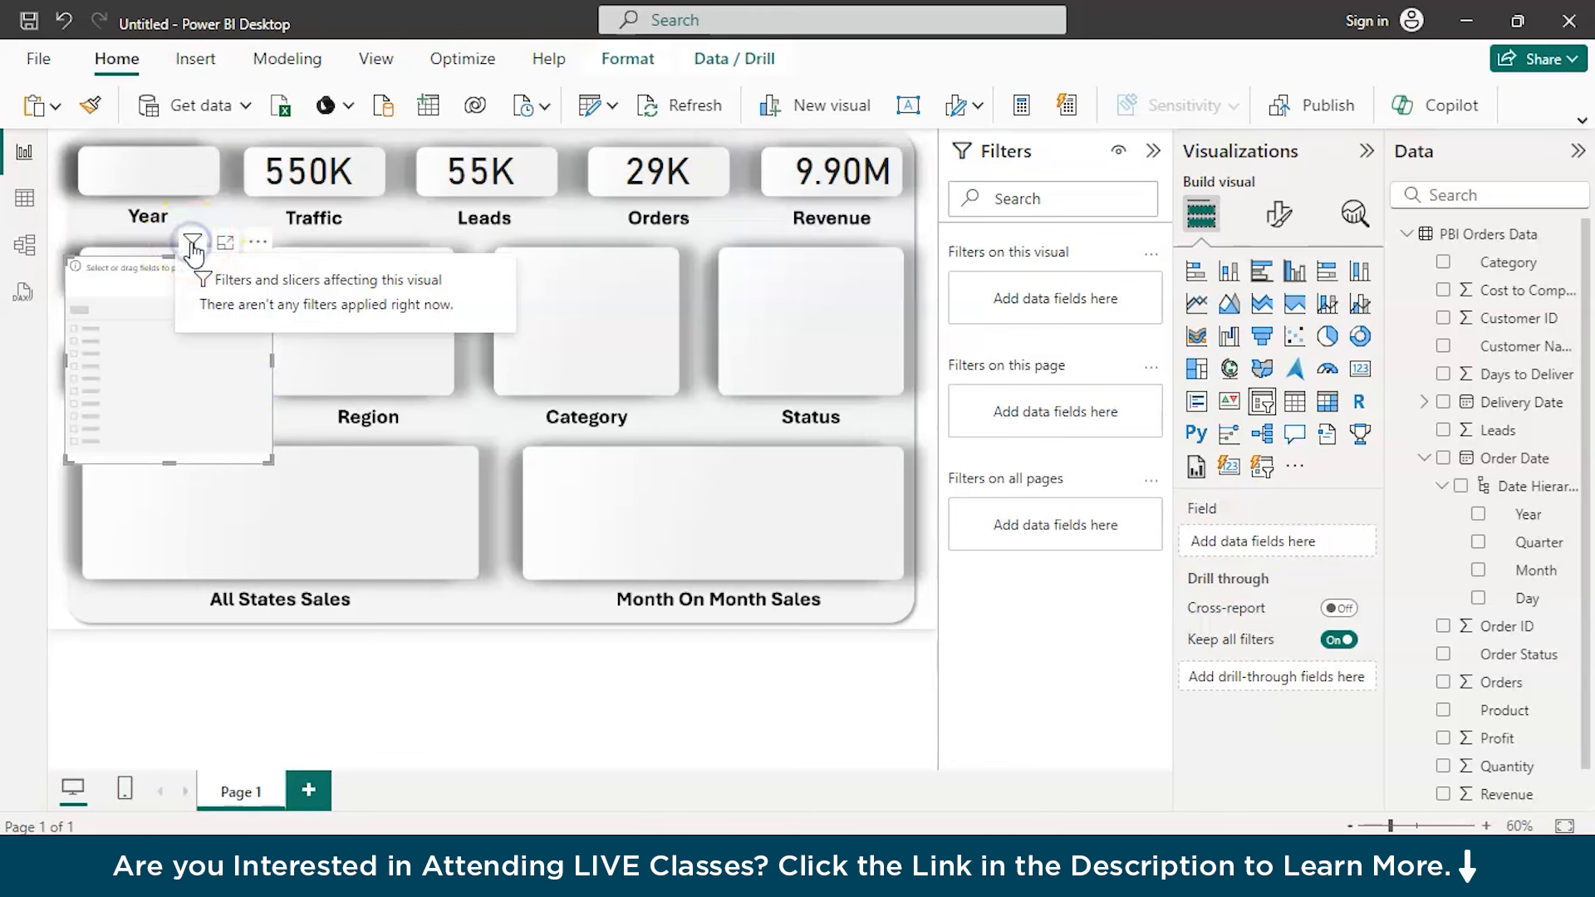
click(1288, 215)
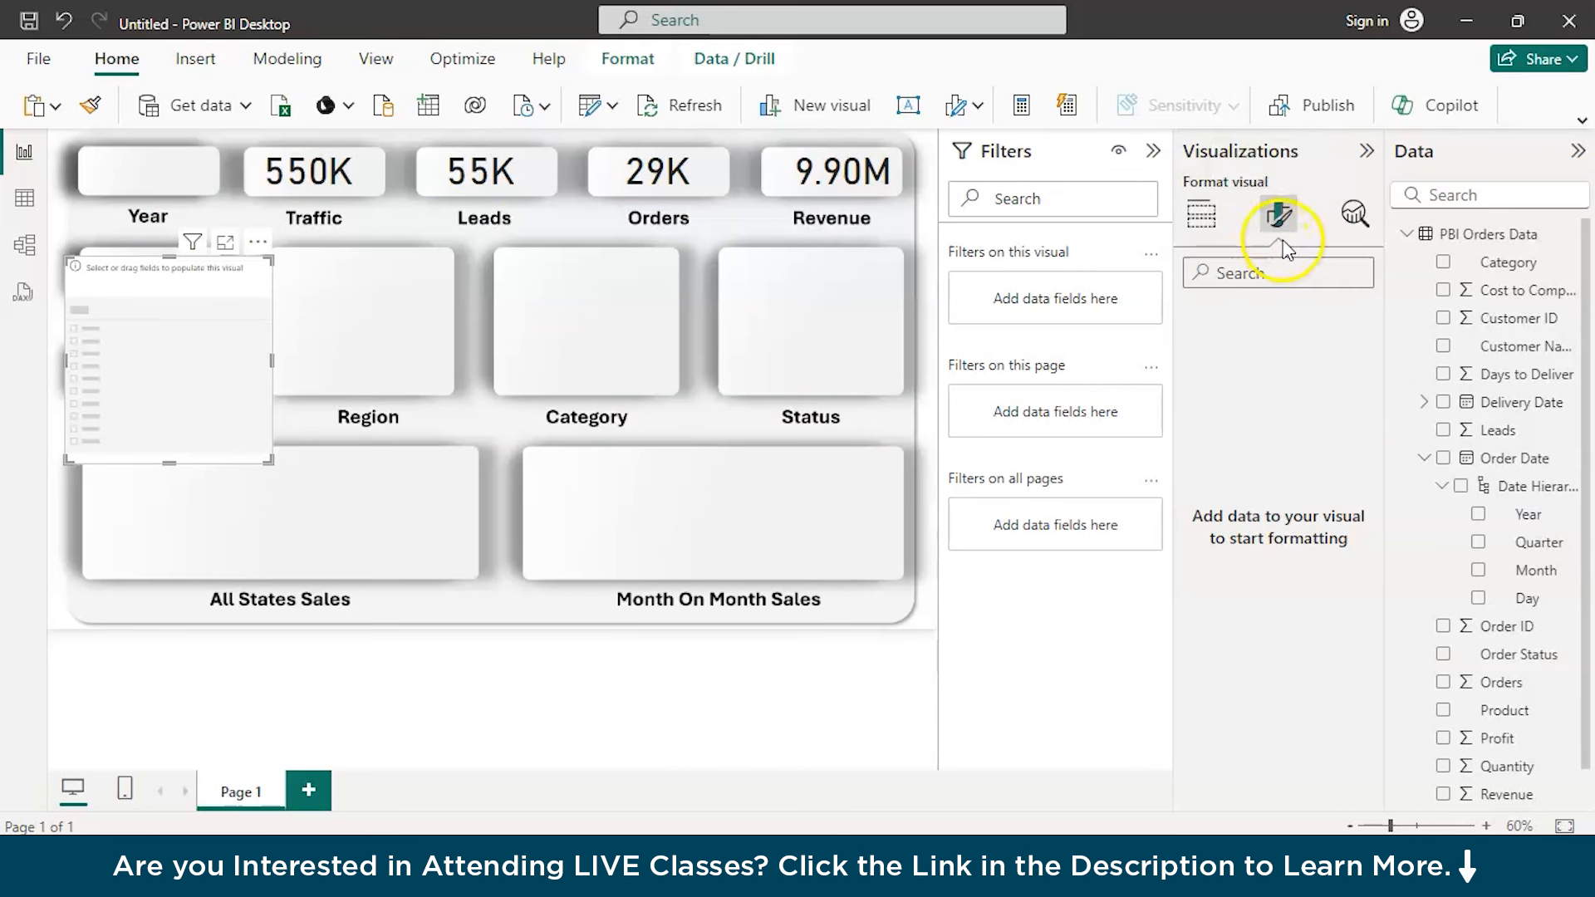
click(272, 413)
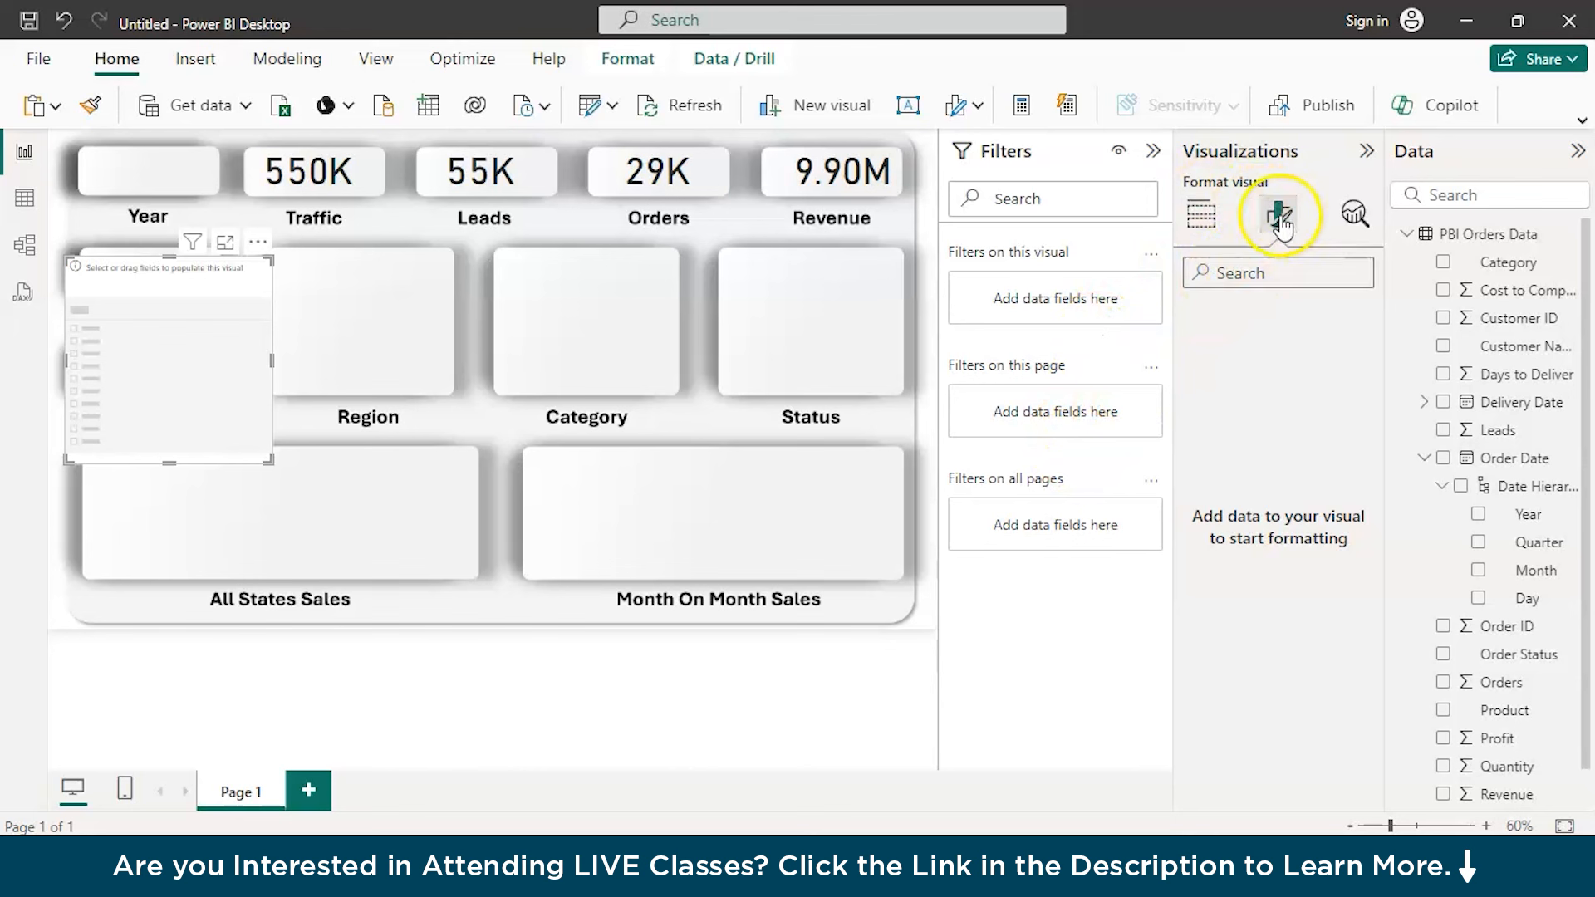
click(1200, 218)
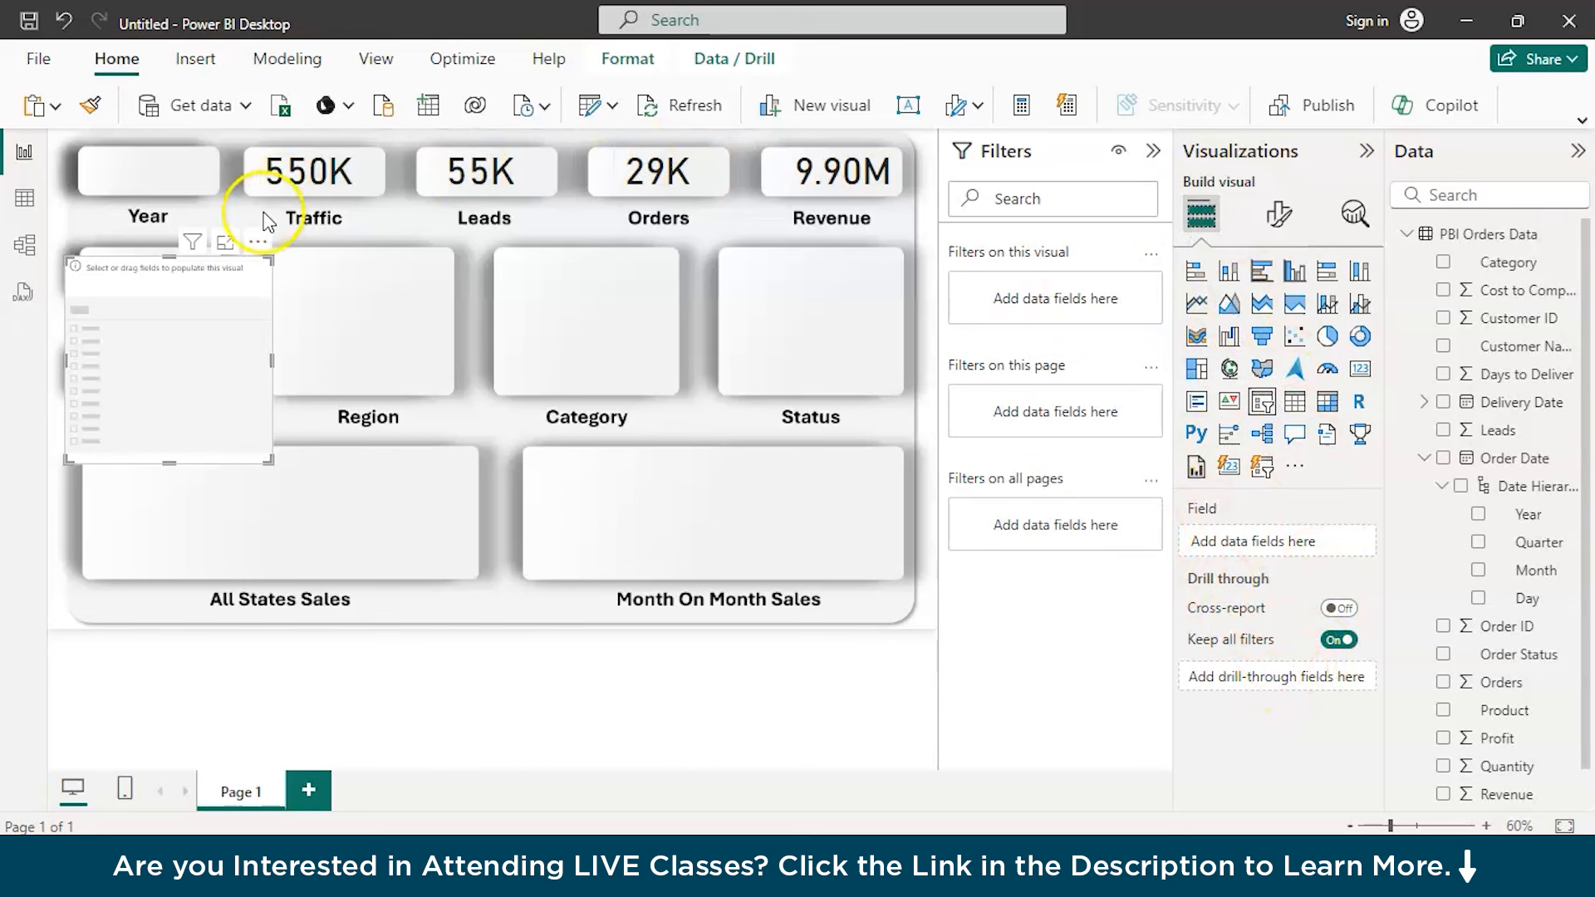
click(259, 242)
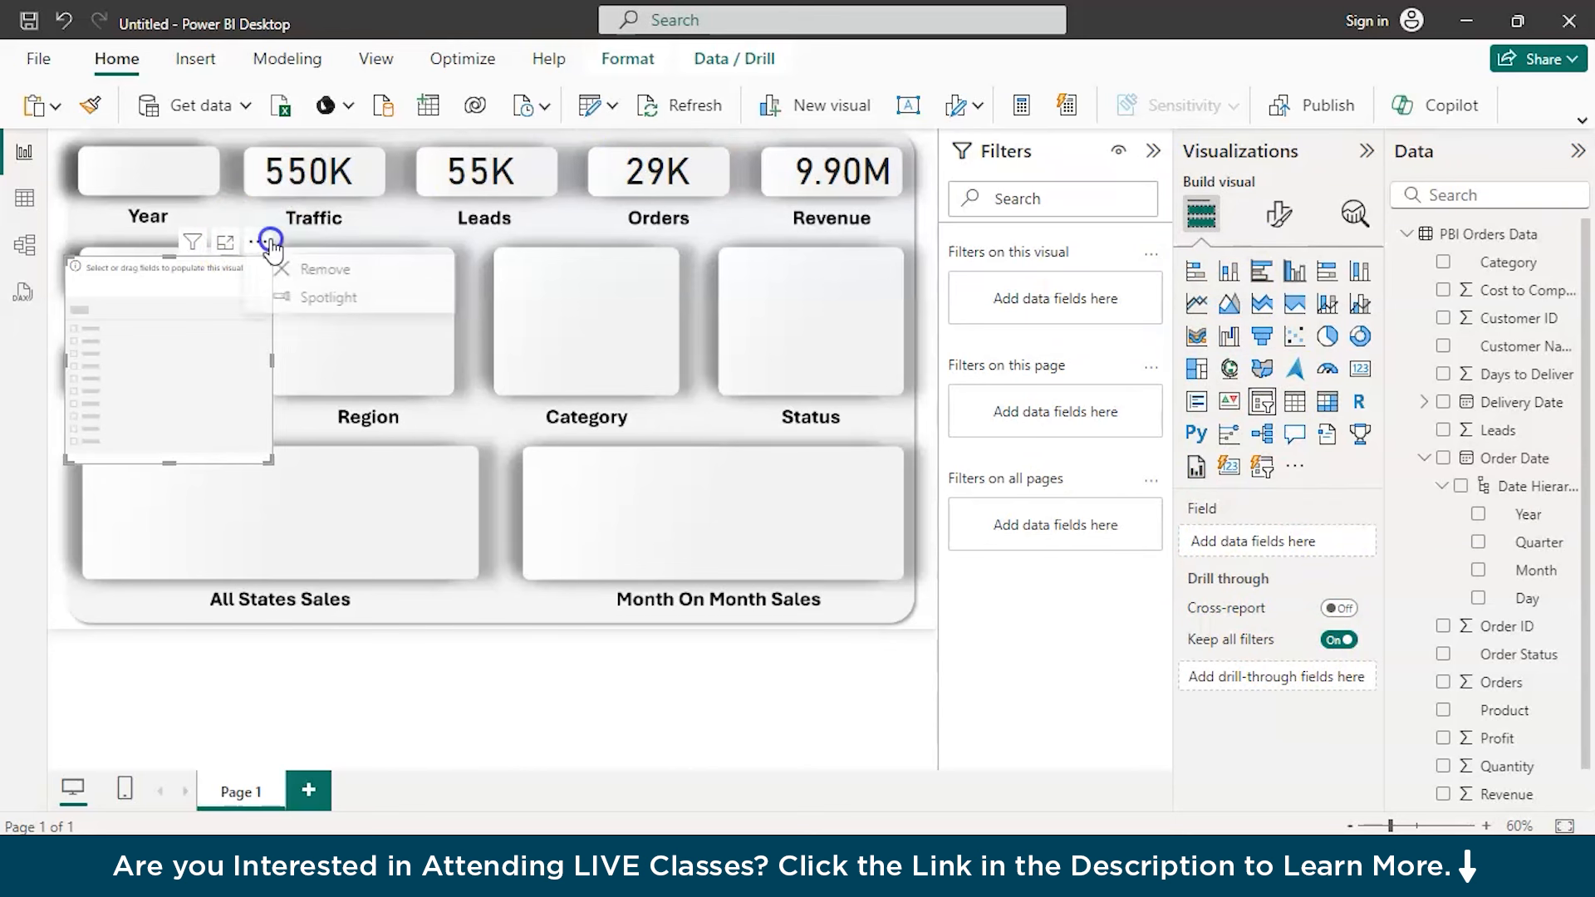
click(209, 312)
right_click(208, 312)
click(256, 384)
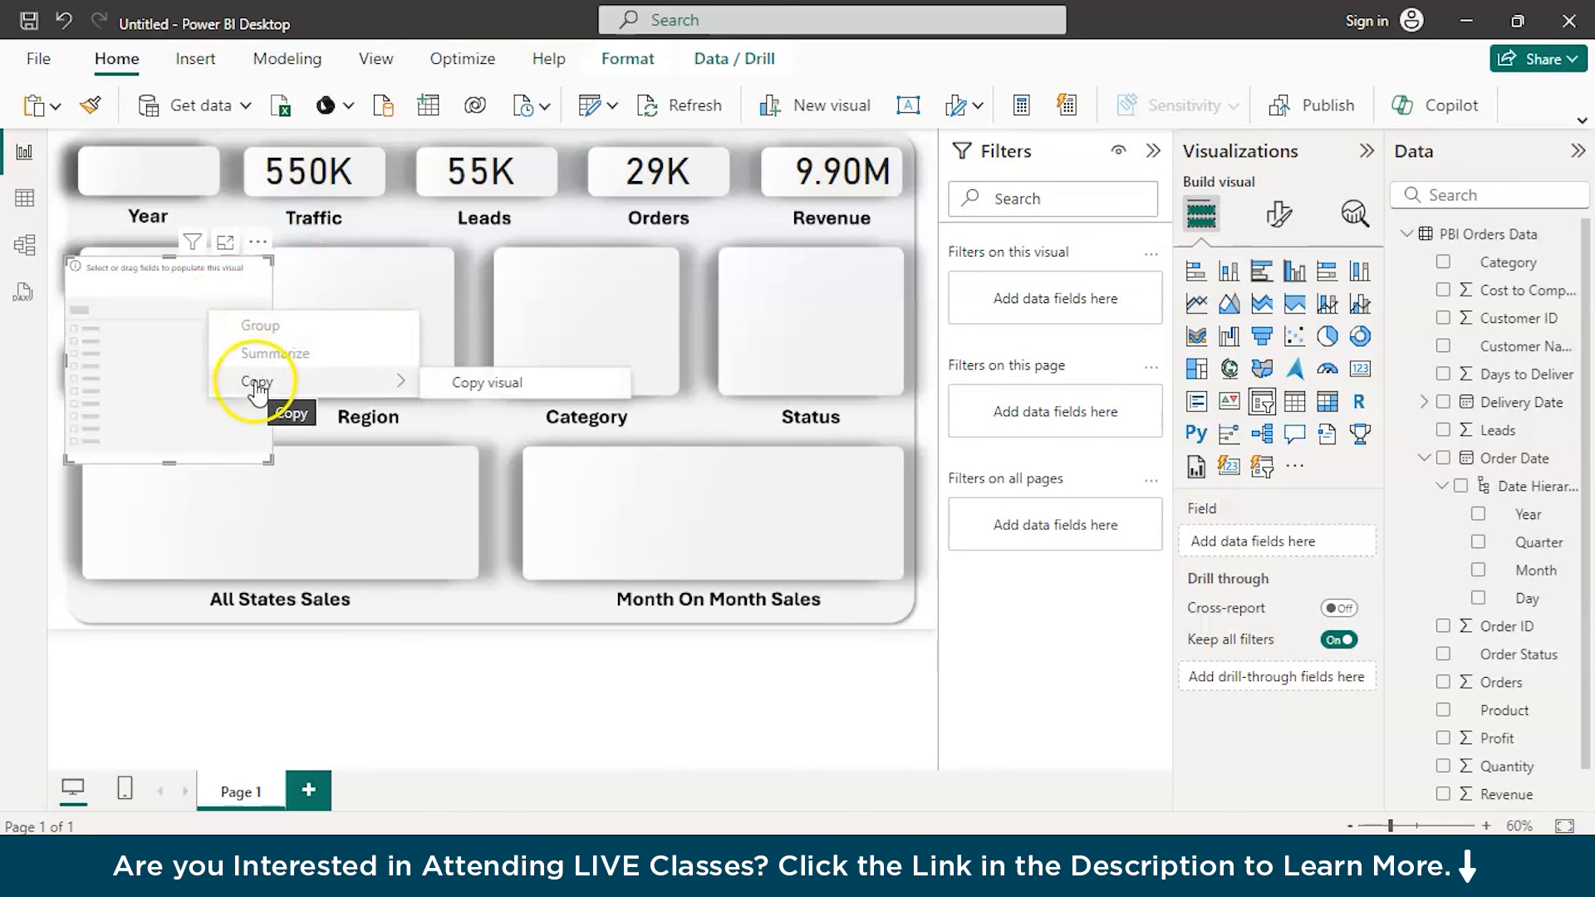
click(225, 242)
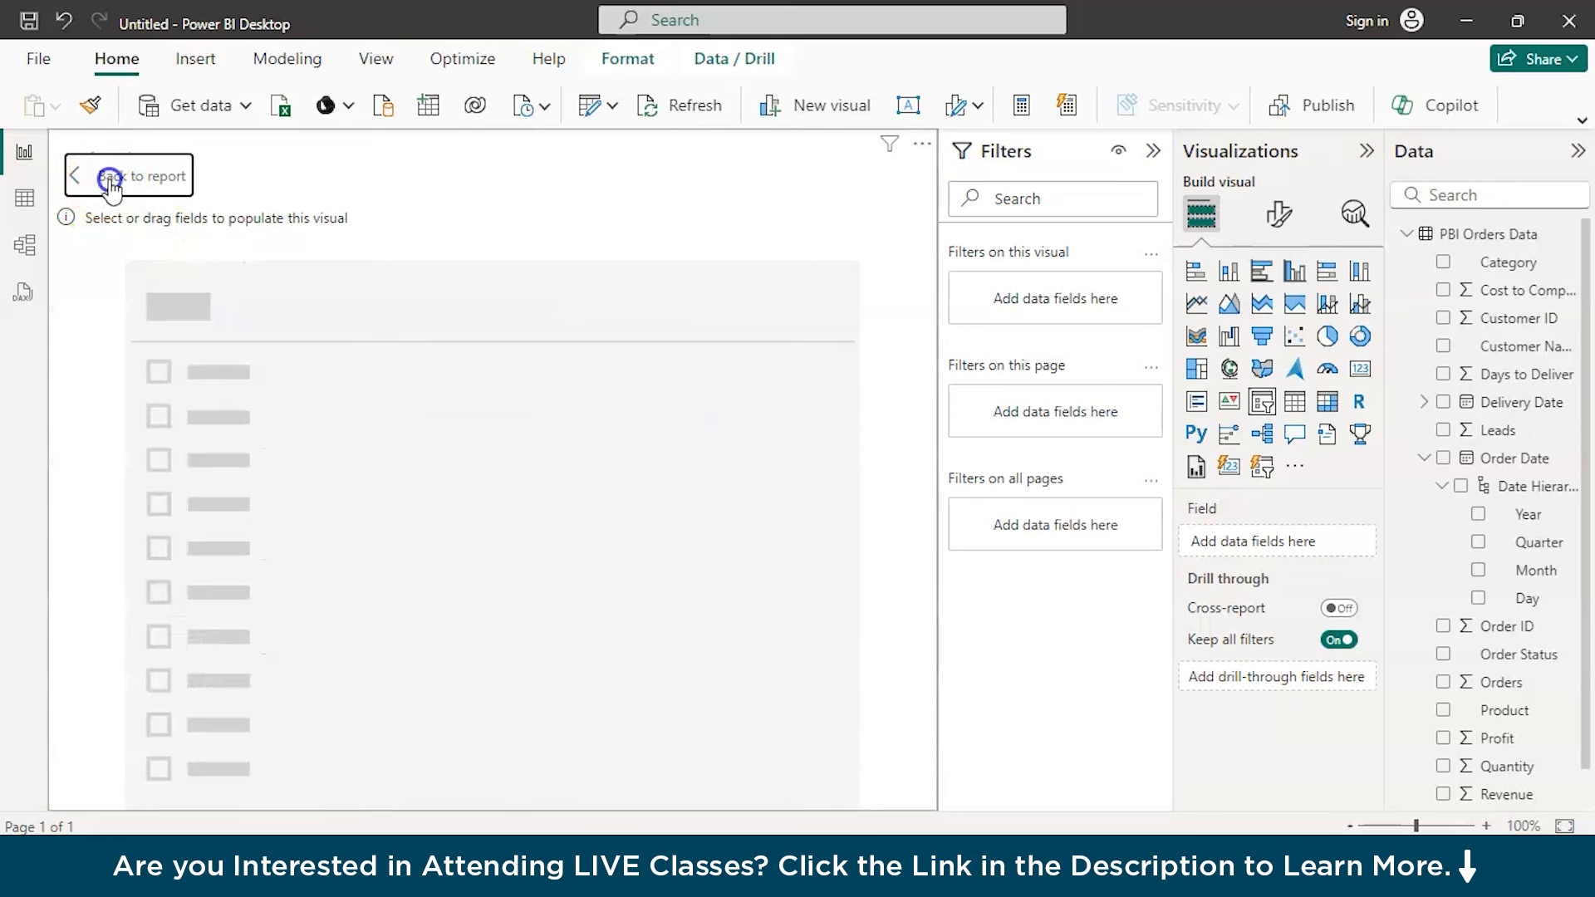
click(110, 181)
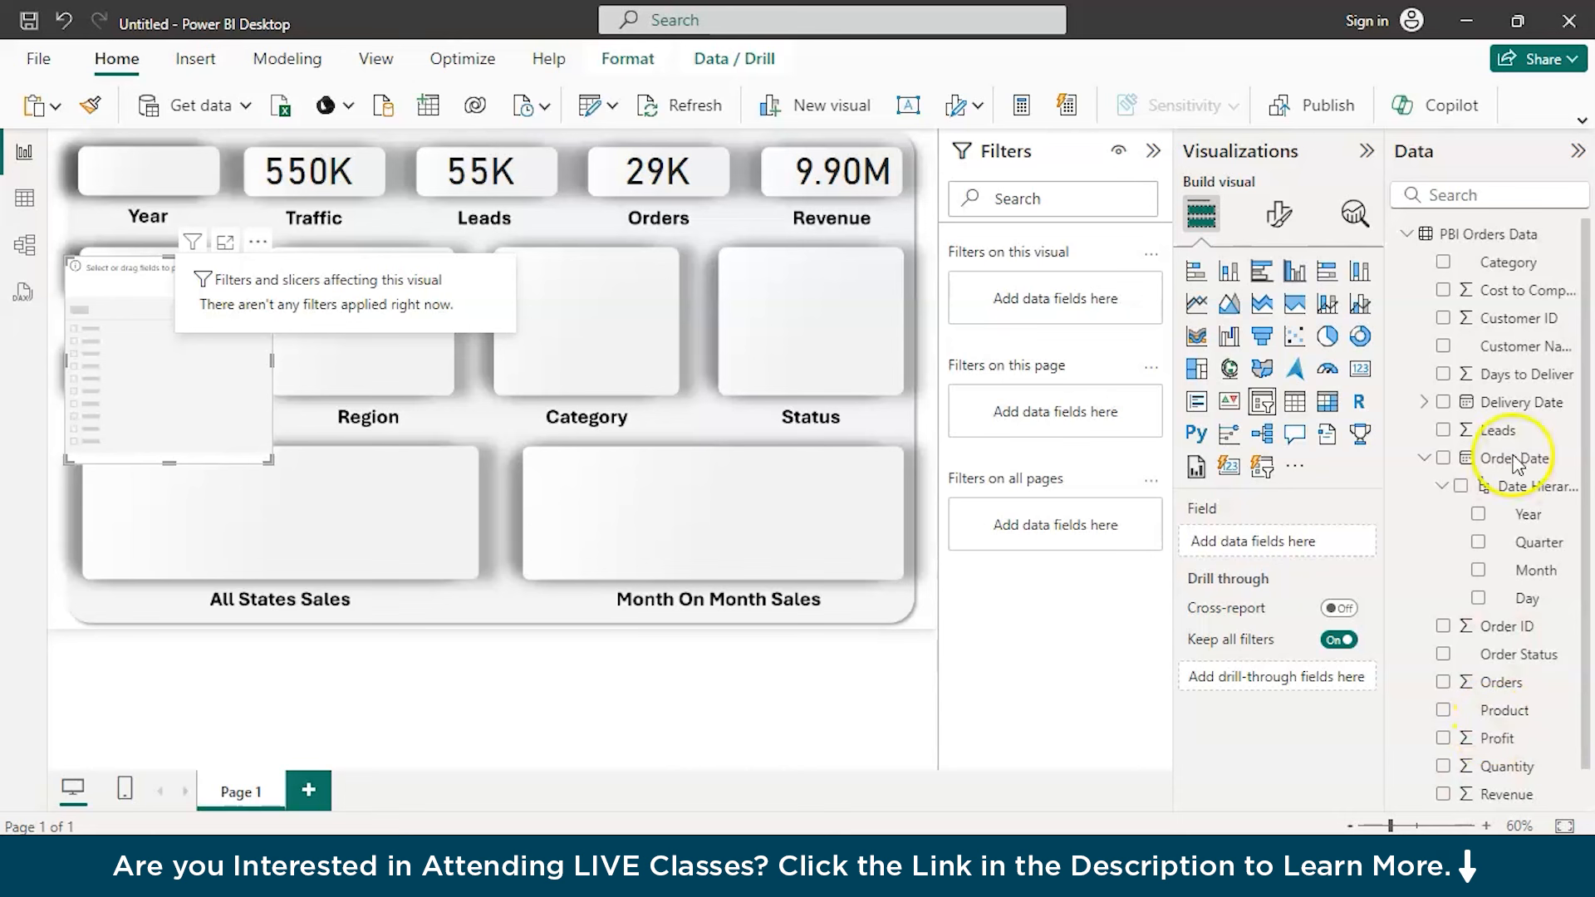
Check the columns of PBI Orders Data in the table view and assign Customer Name as the slicer's field
click(1517, 376)
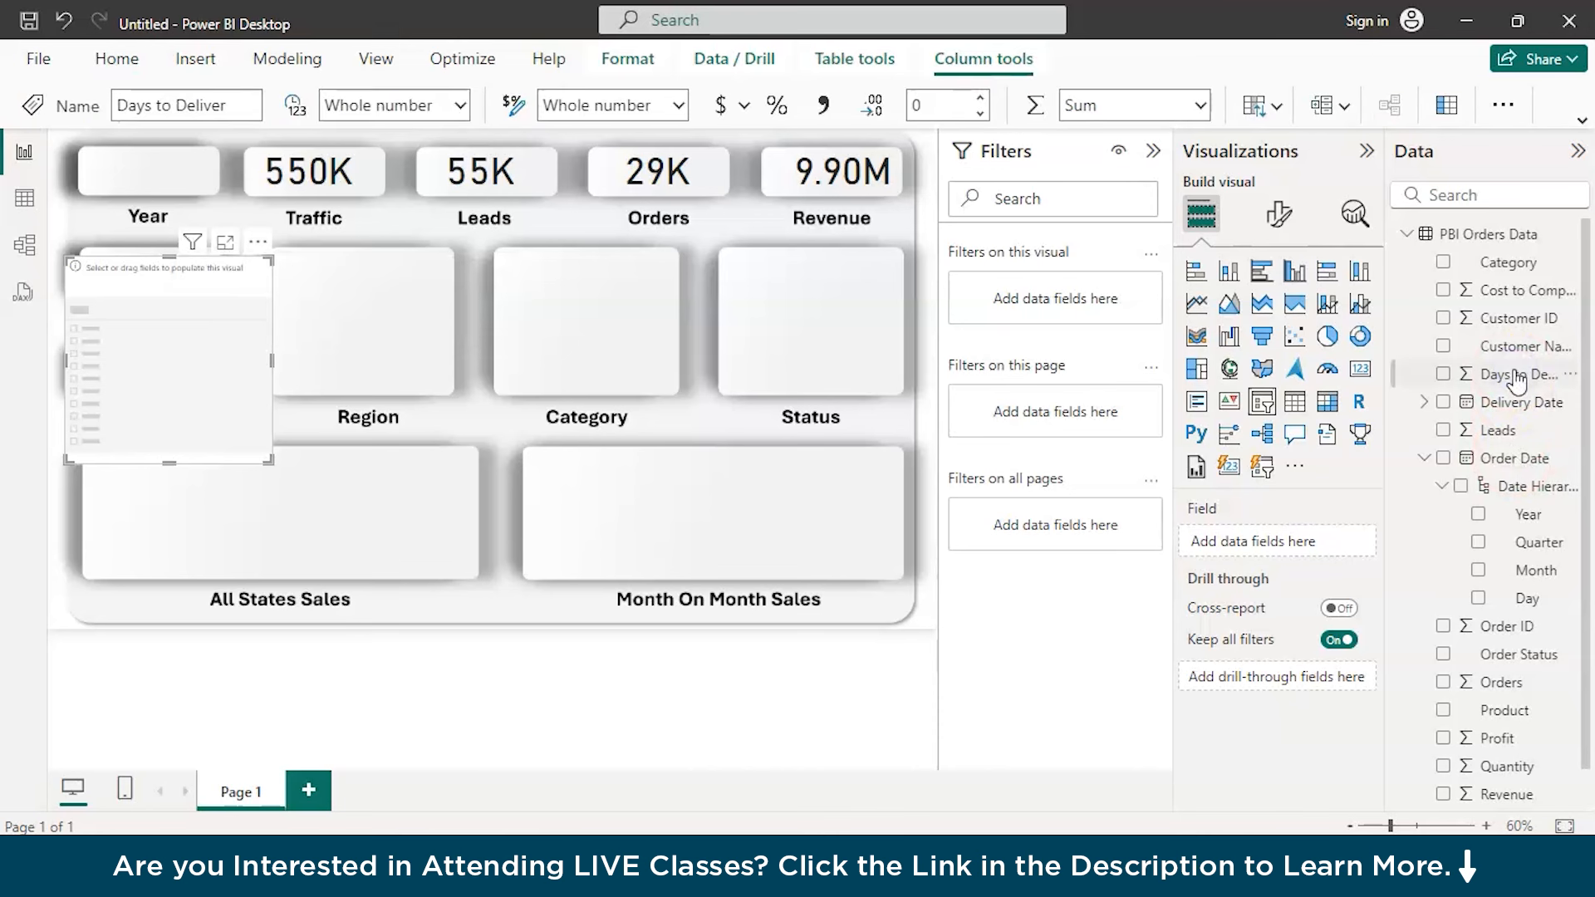
scroll(1525, 723, down, 1)
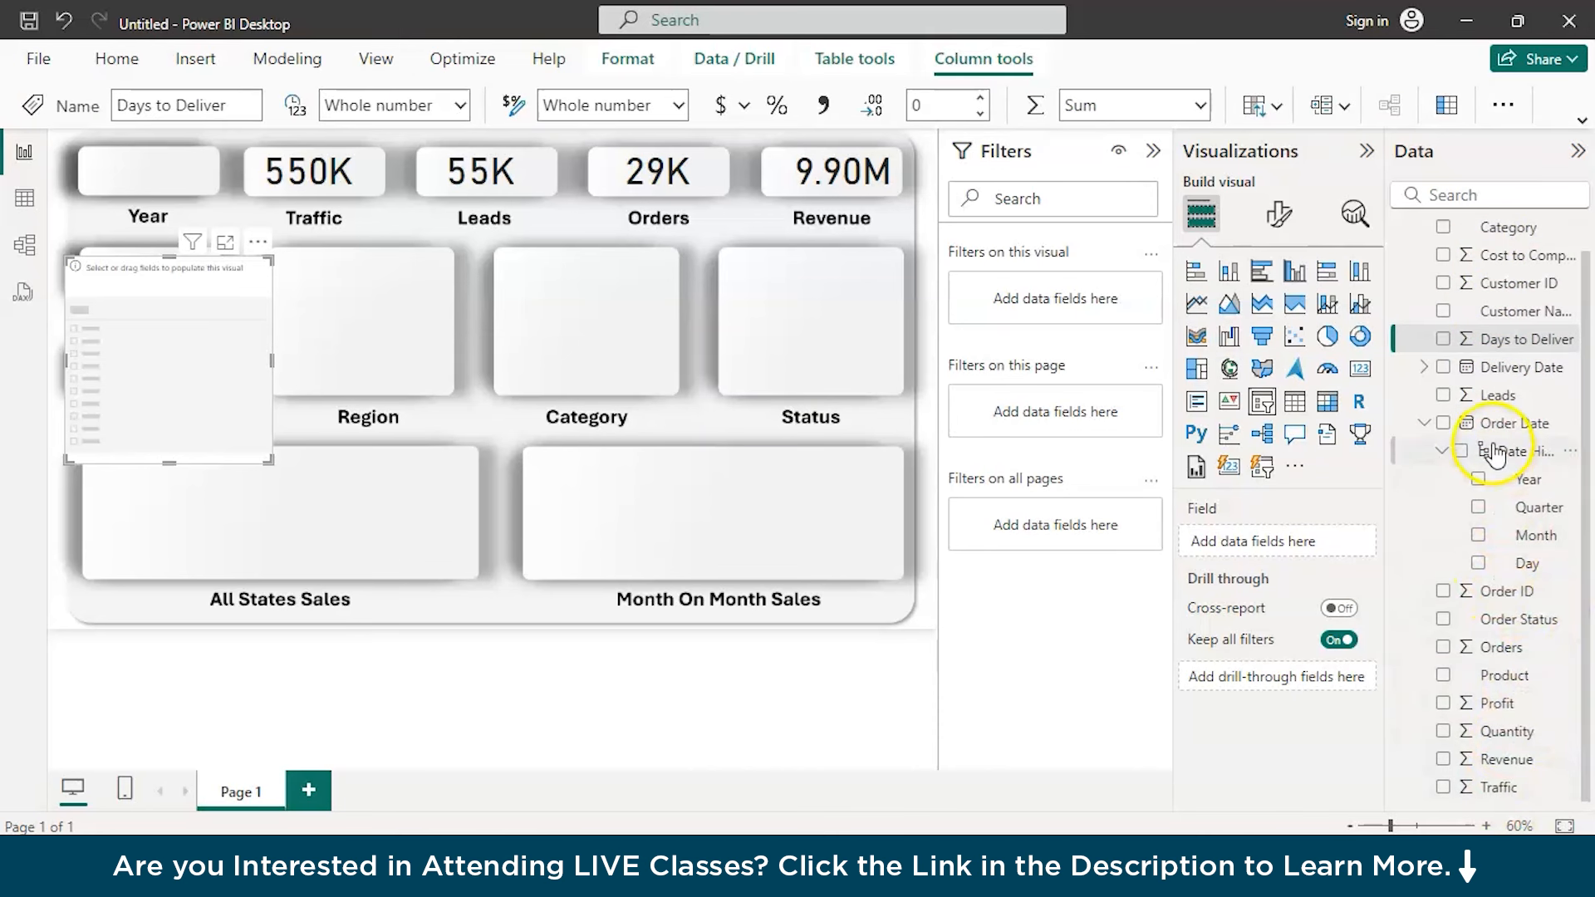
click(24, 198)
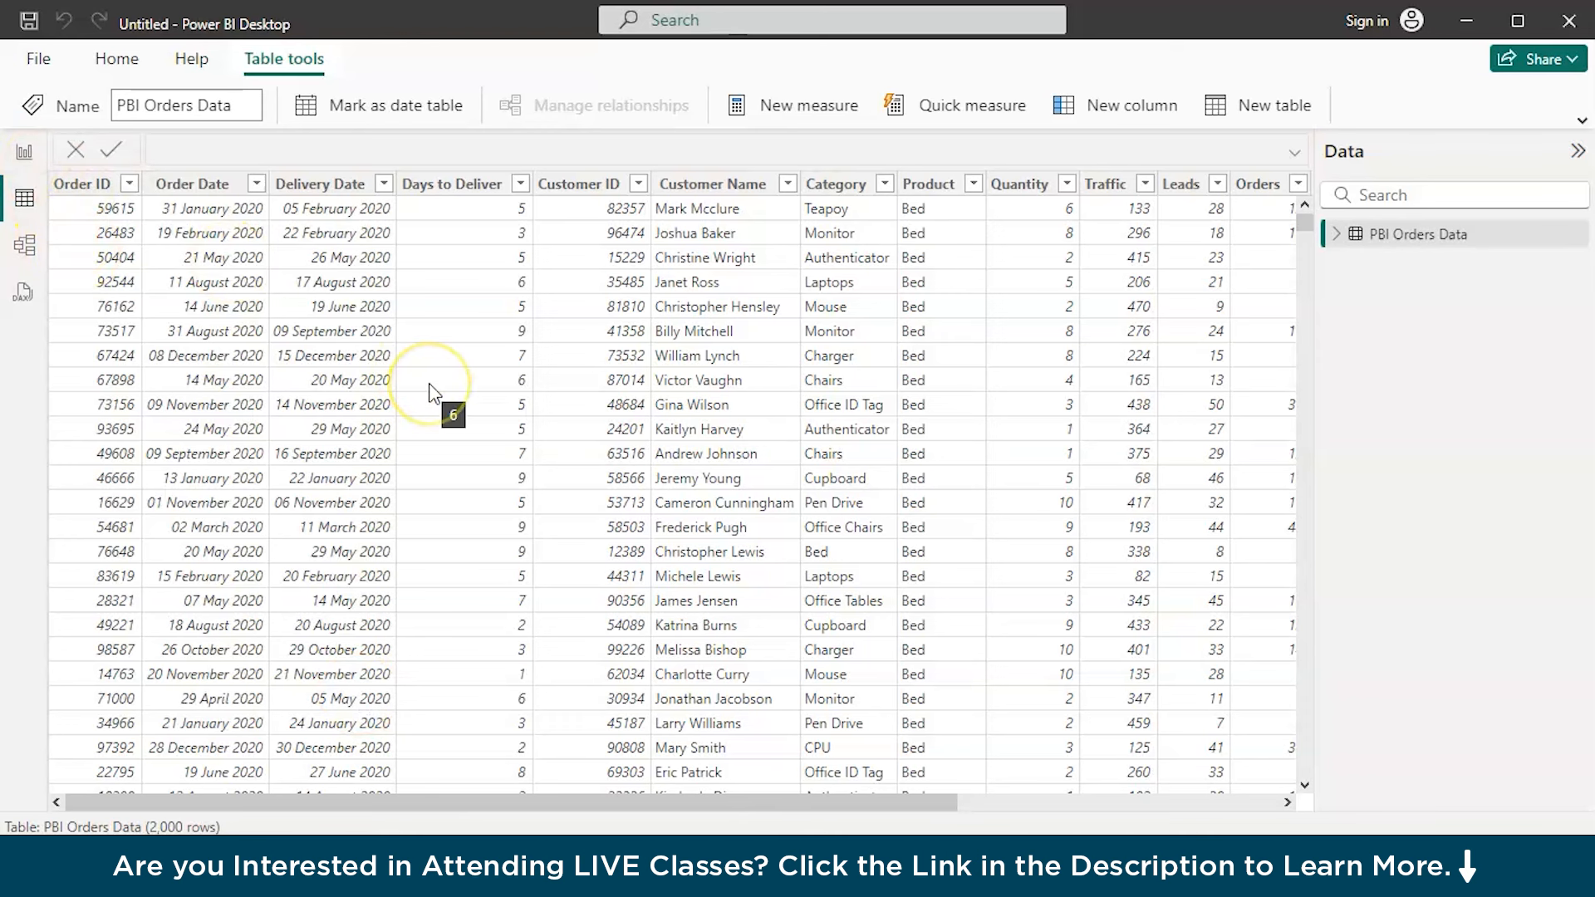
click(23, 171)
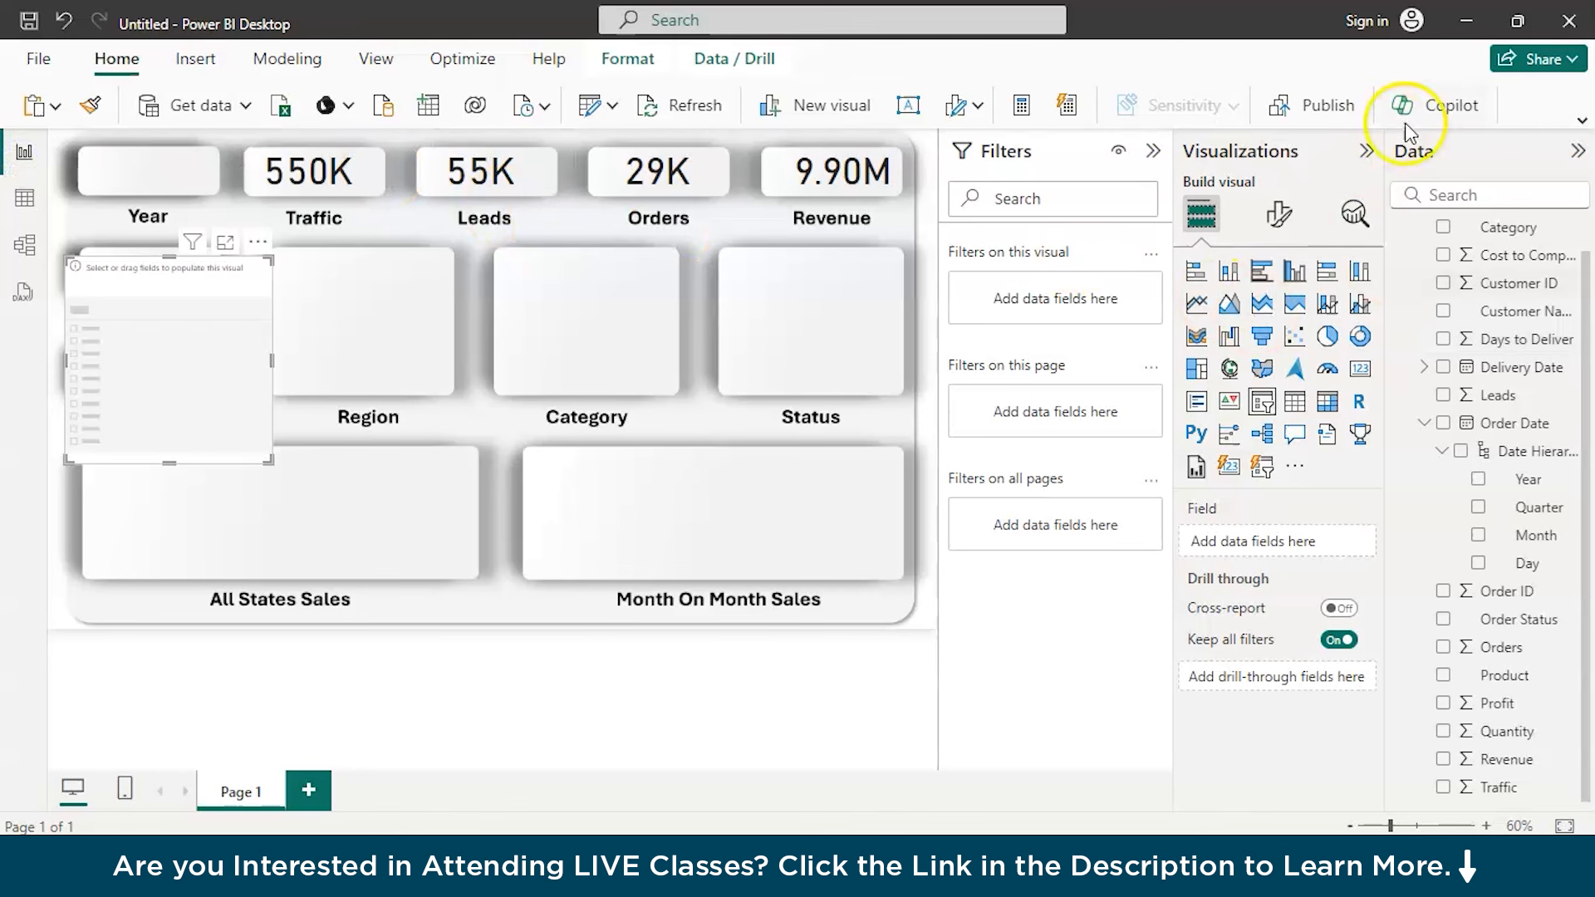
drag(1502, 309, 1267, 544)
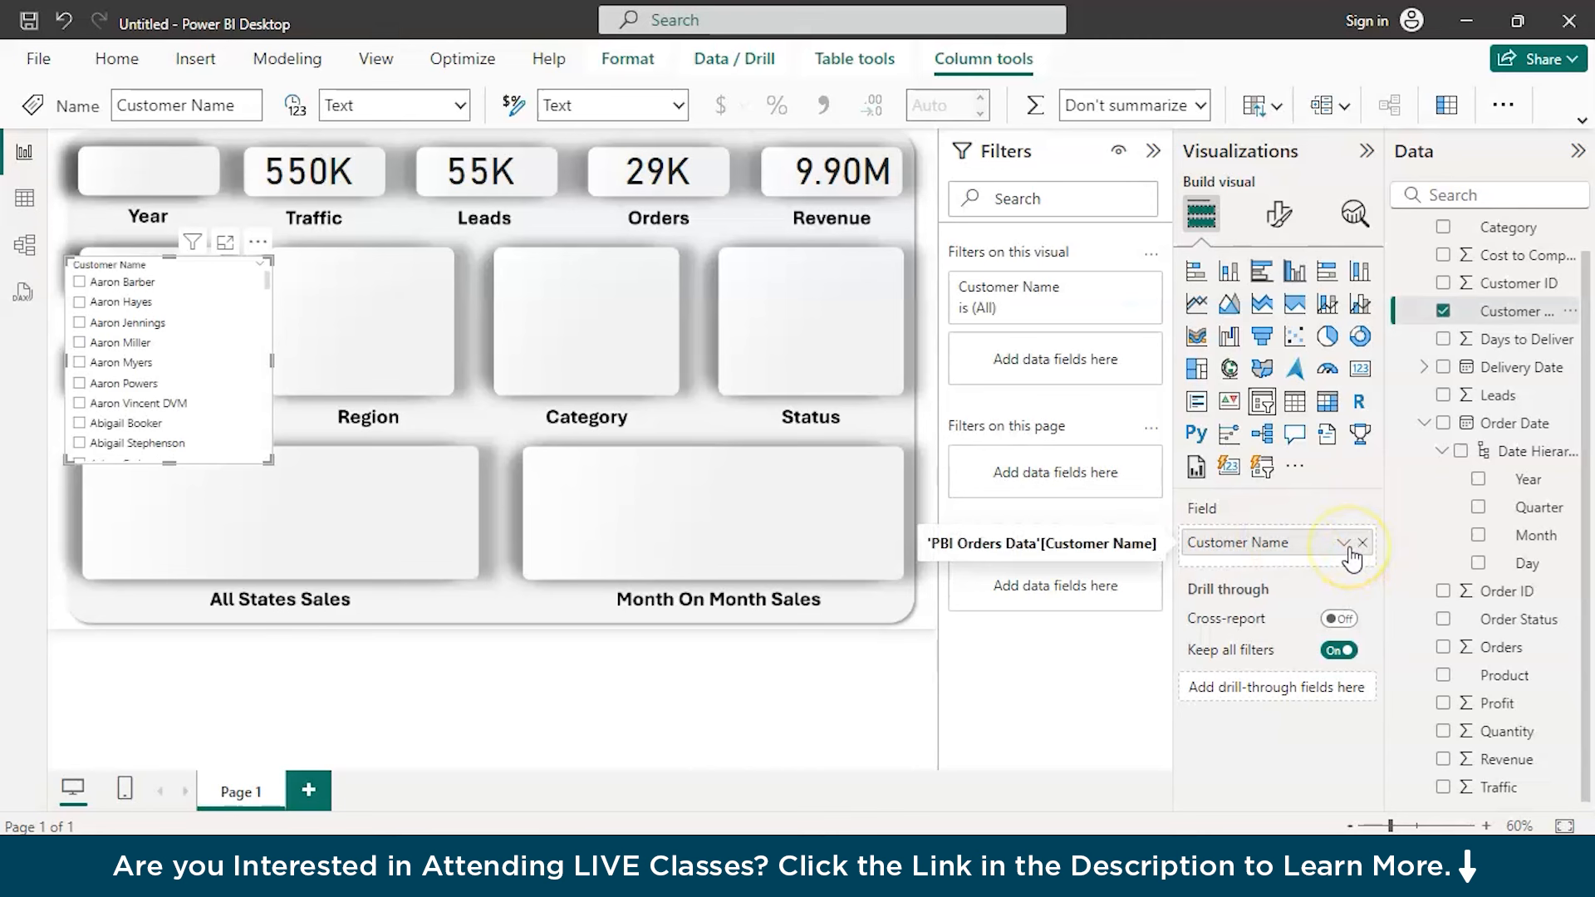
Enable search in the Customer Name slicer and view its list in focus mode
click(261, 268)
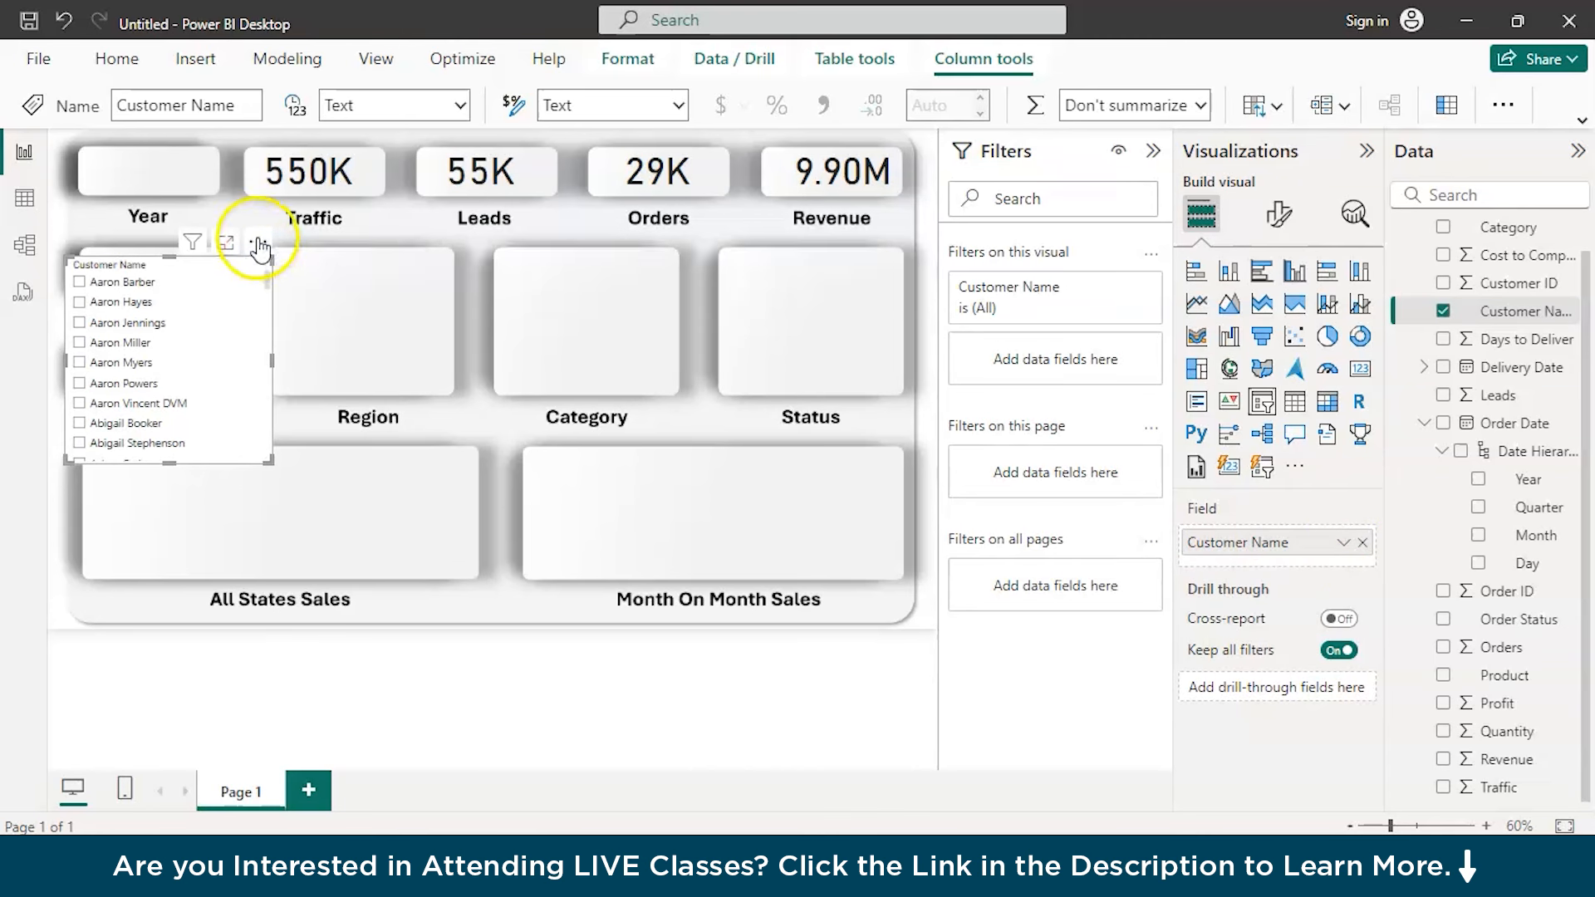
click(257, 241)
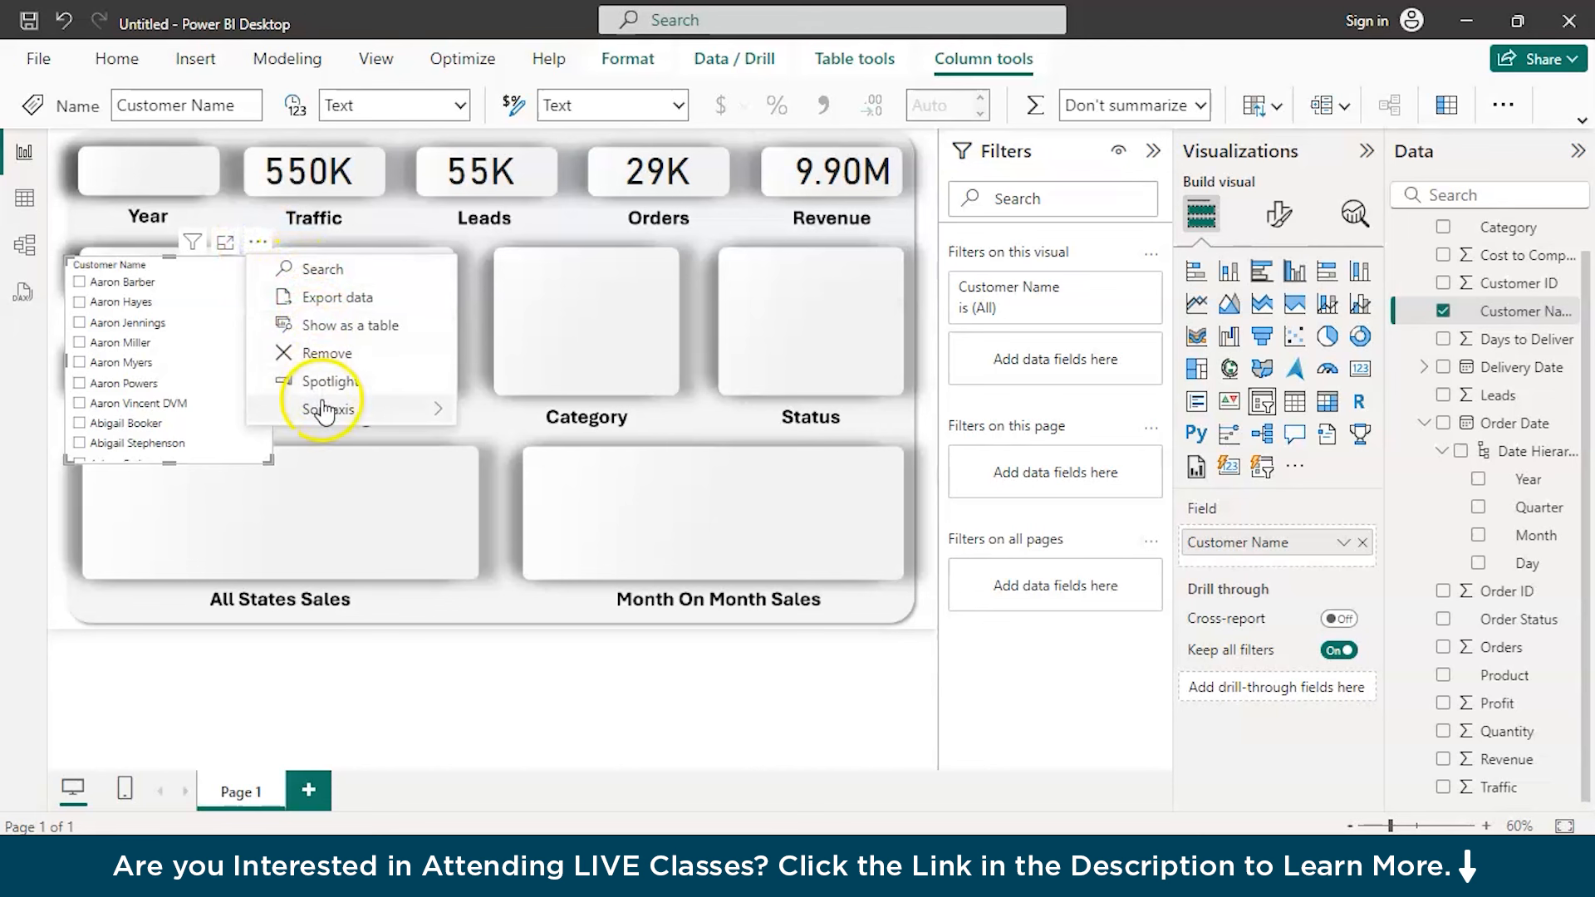
click(332, 268)
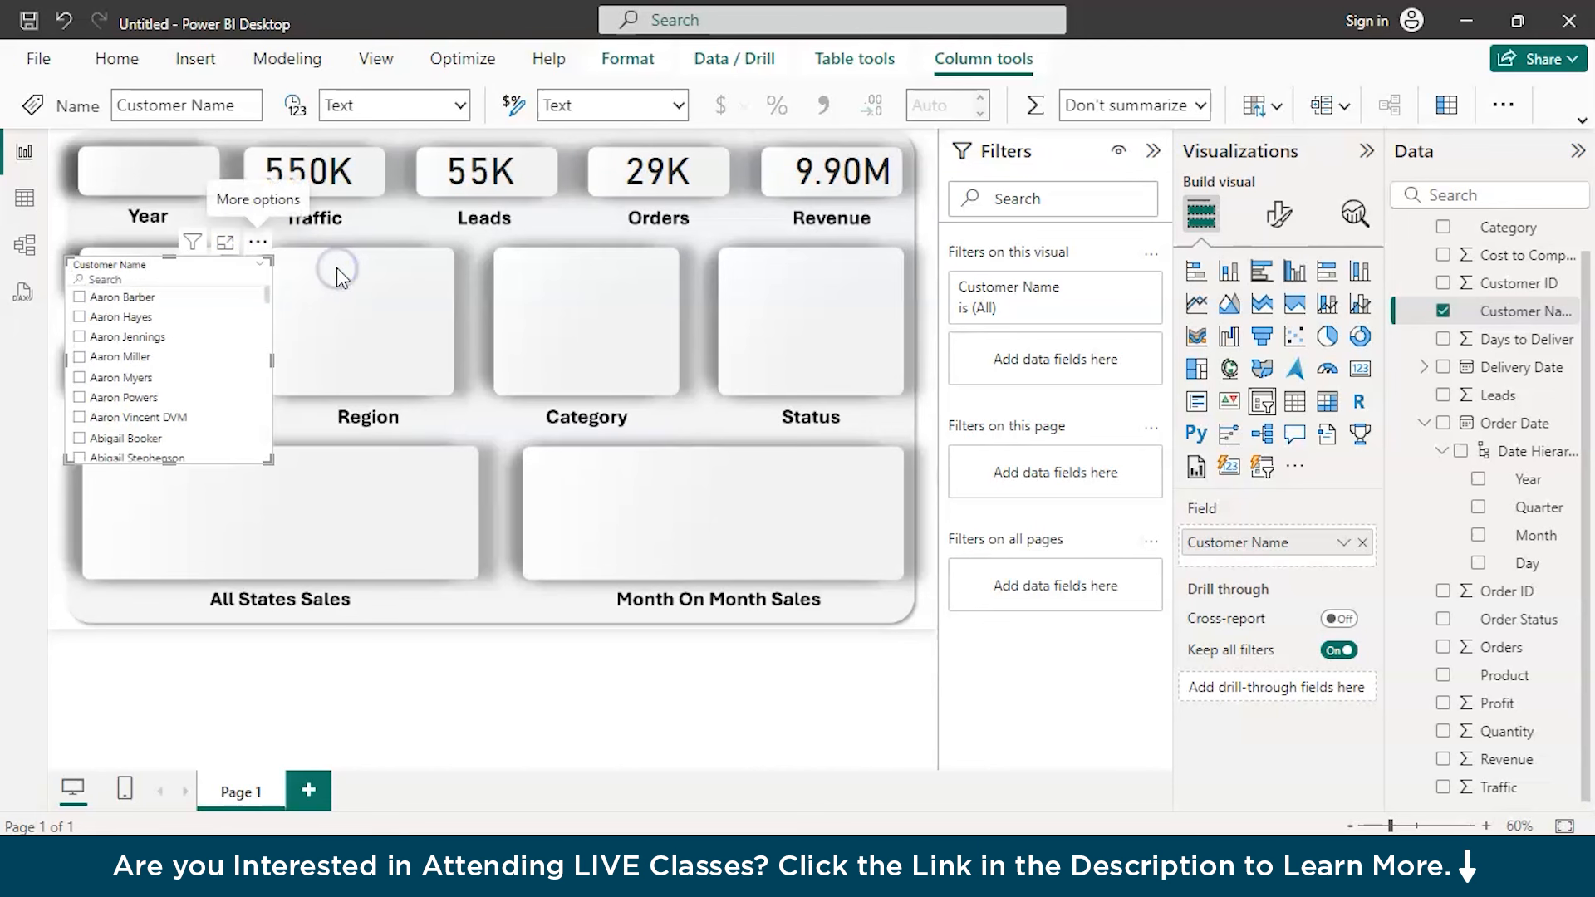
click(224, 243)
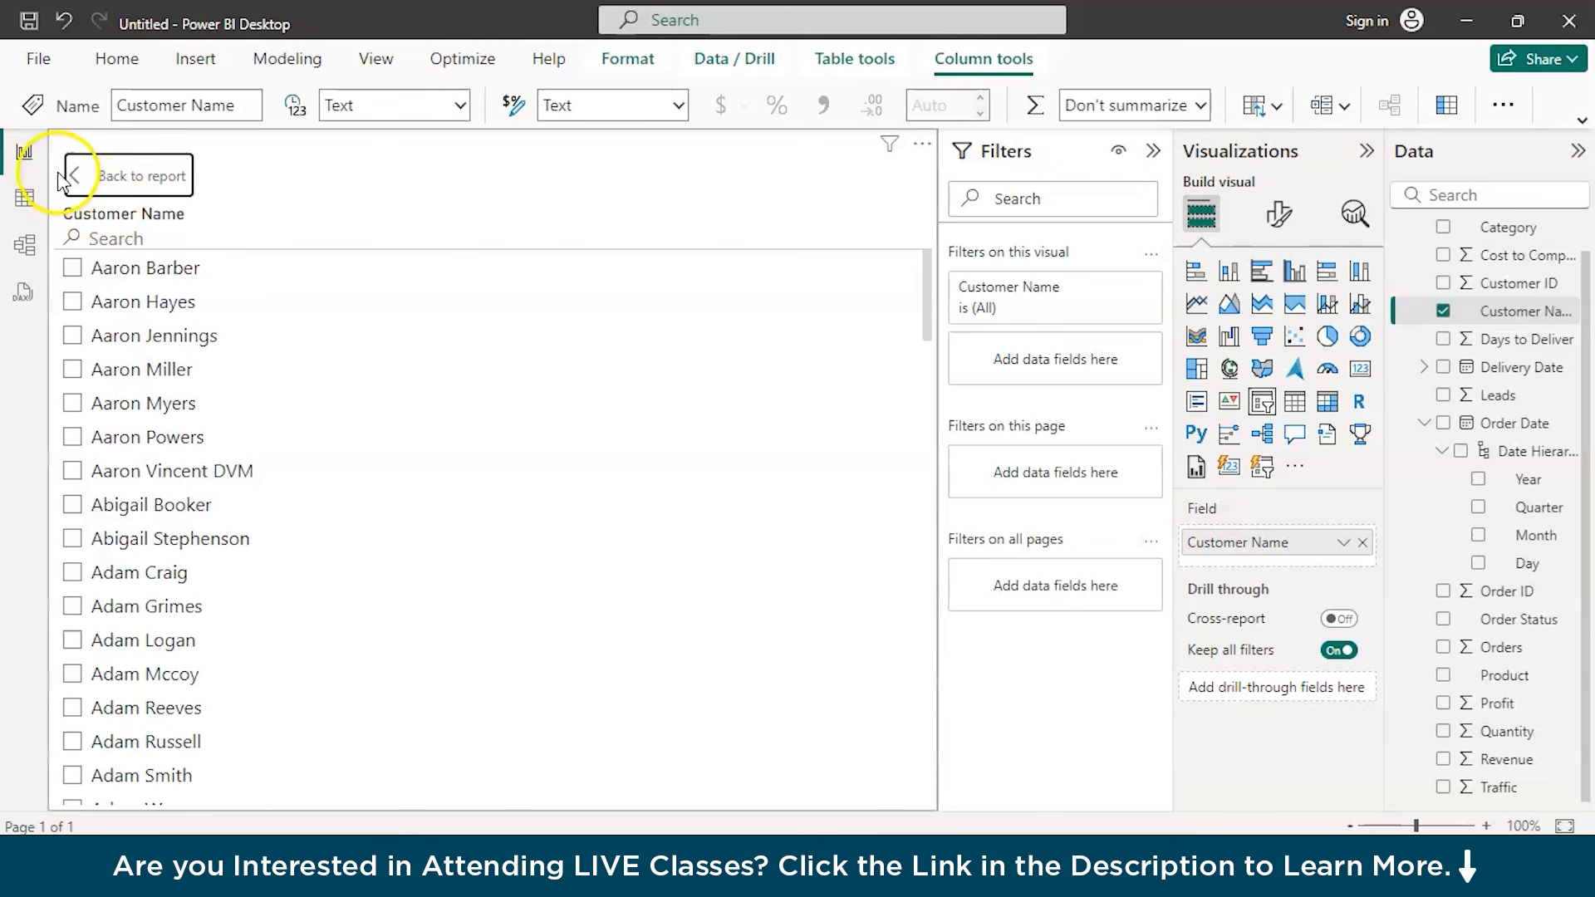
click(79, 176)
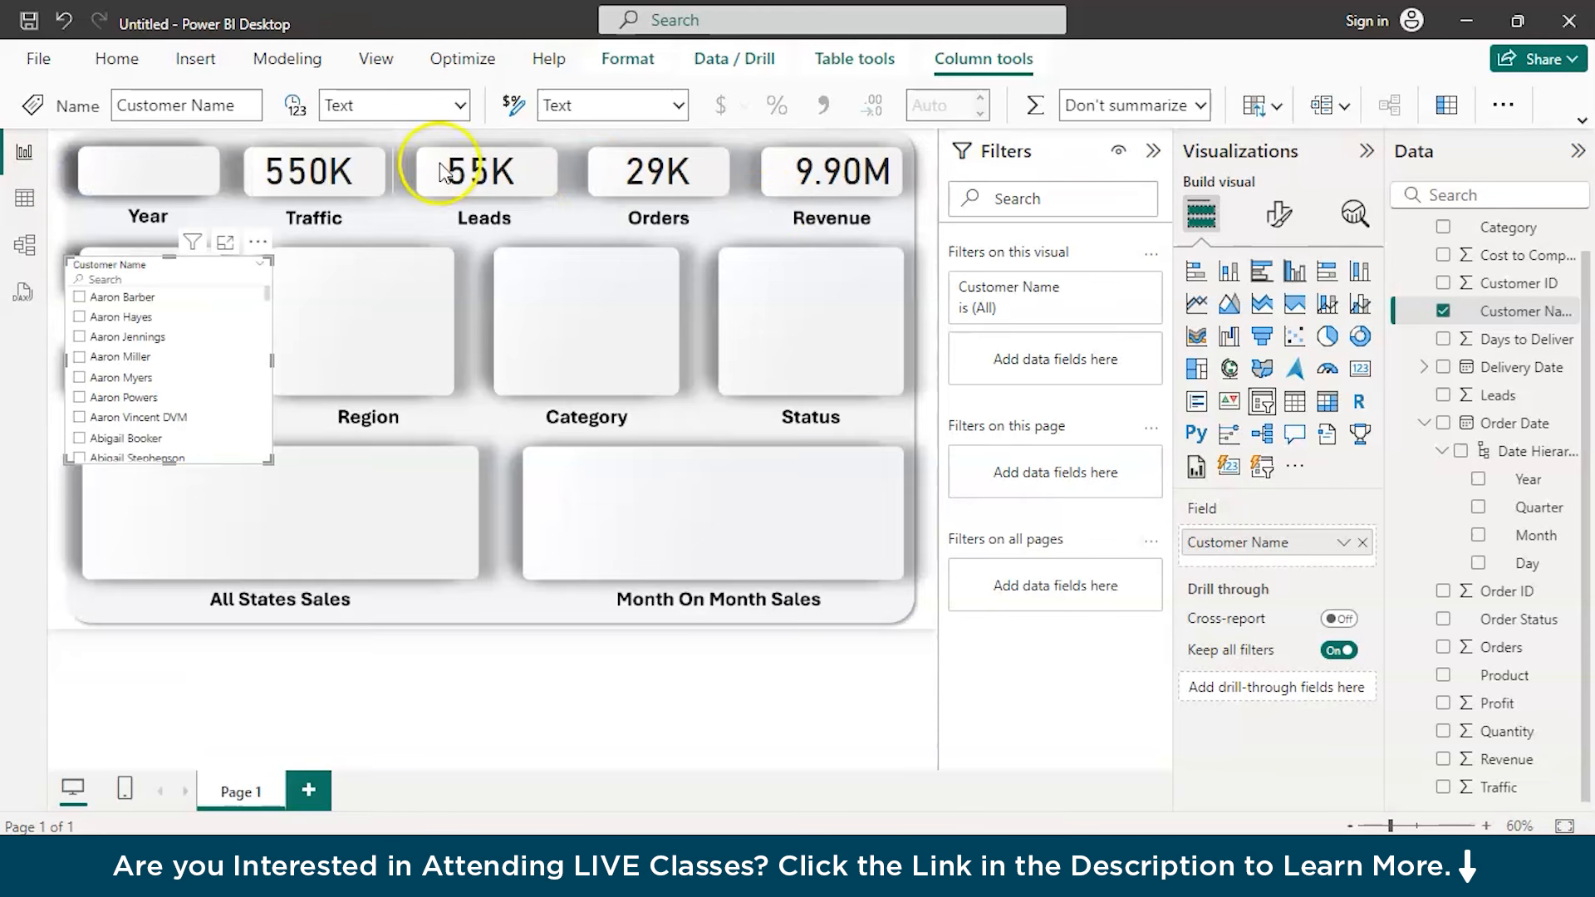
Set the Customer Name slicer's style to Dropdown
click(1276, 214)
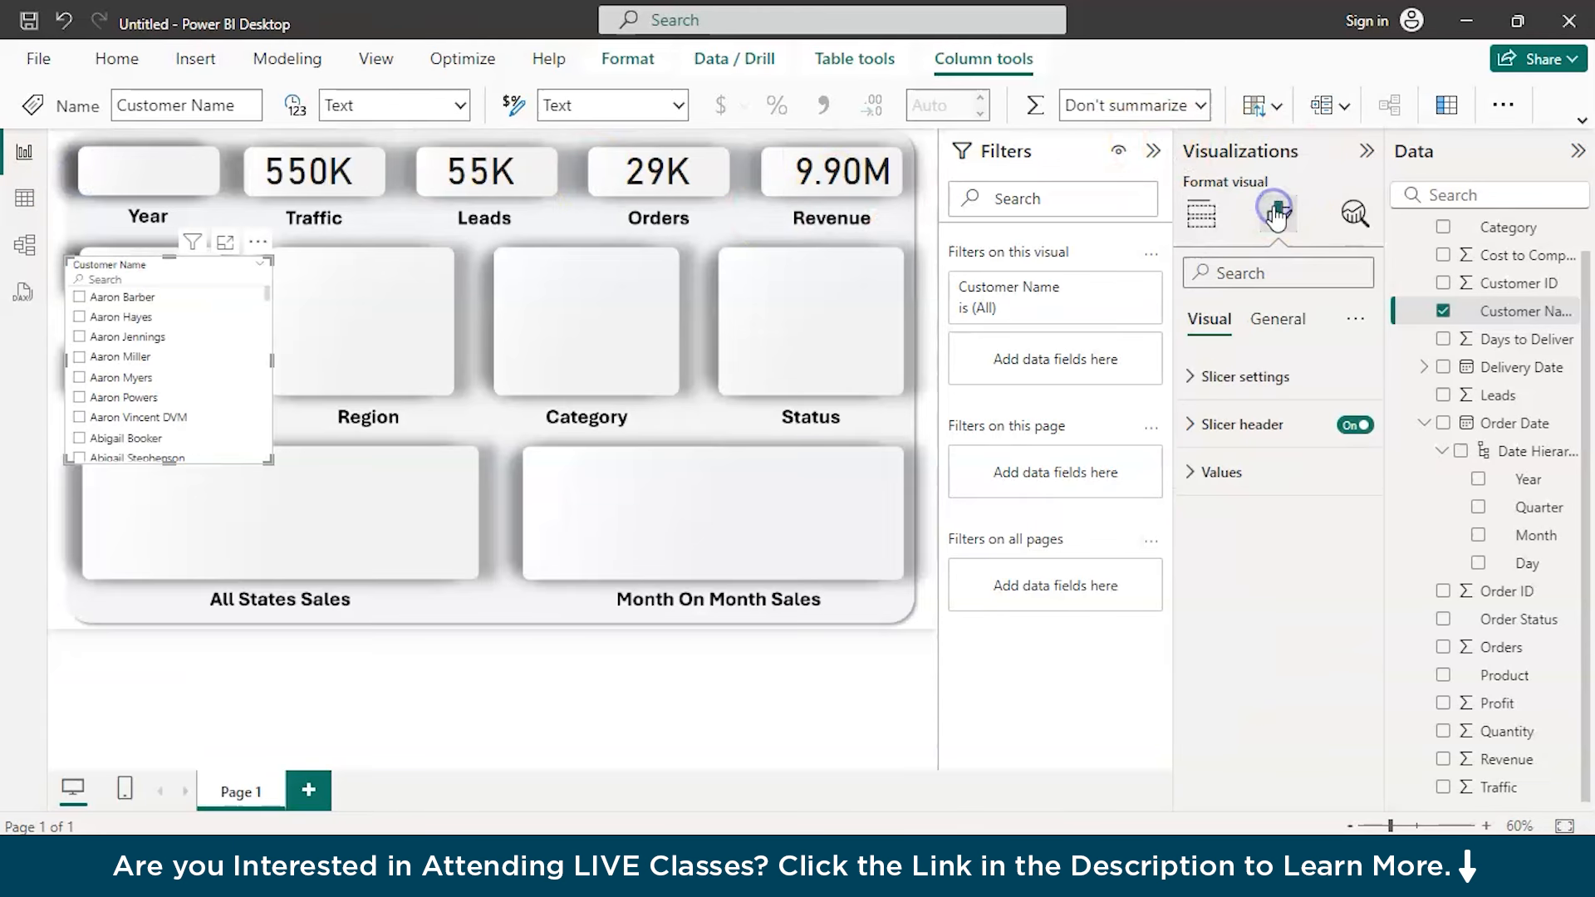
click(1253, 379)
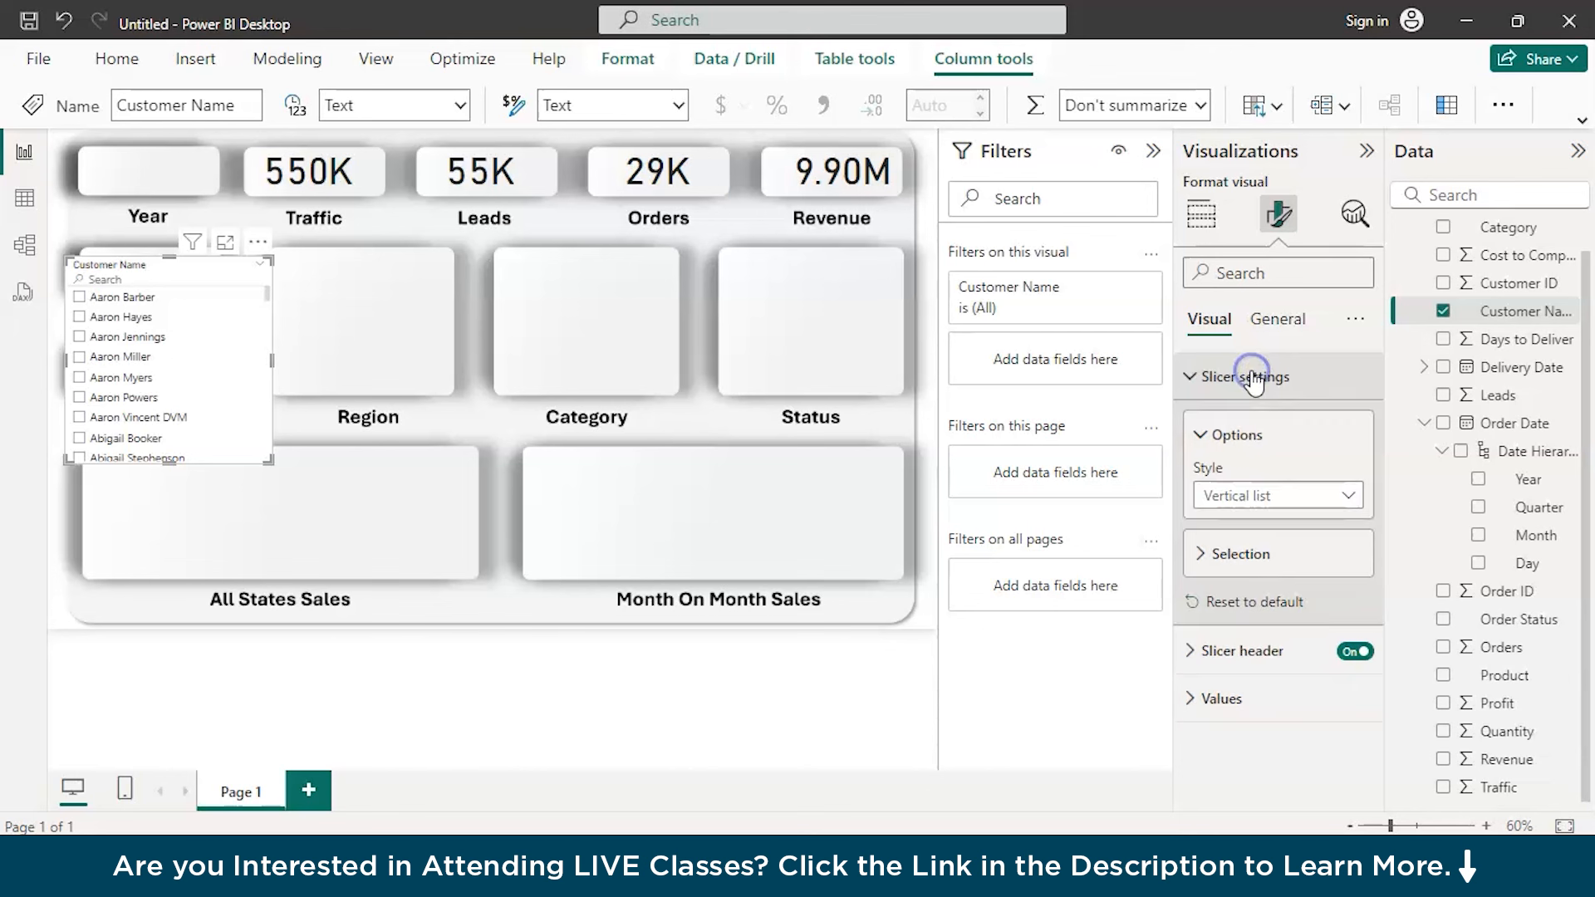
click(1254, 495)
click(1251, 580)
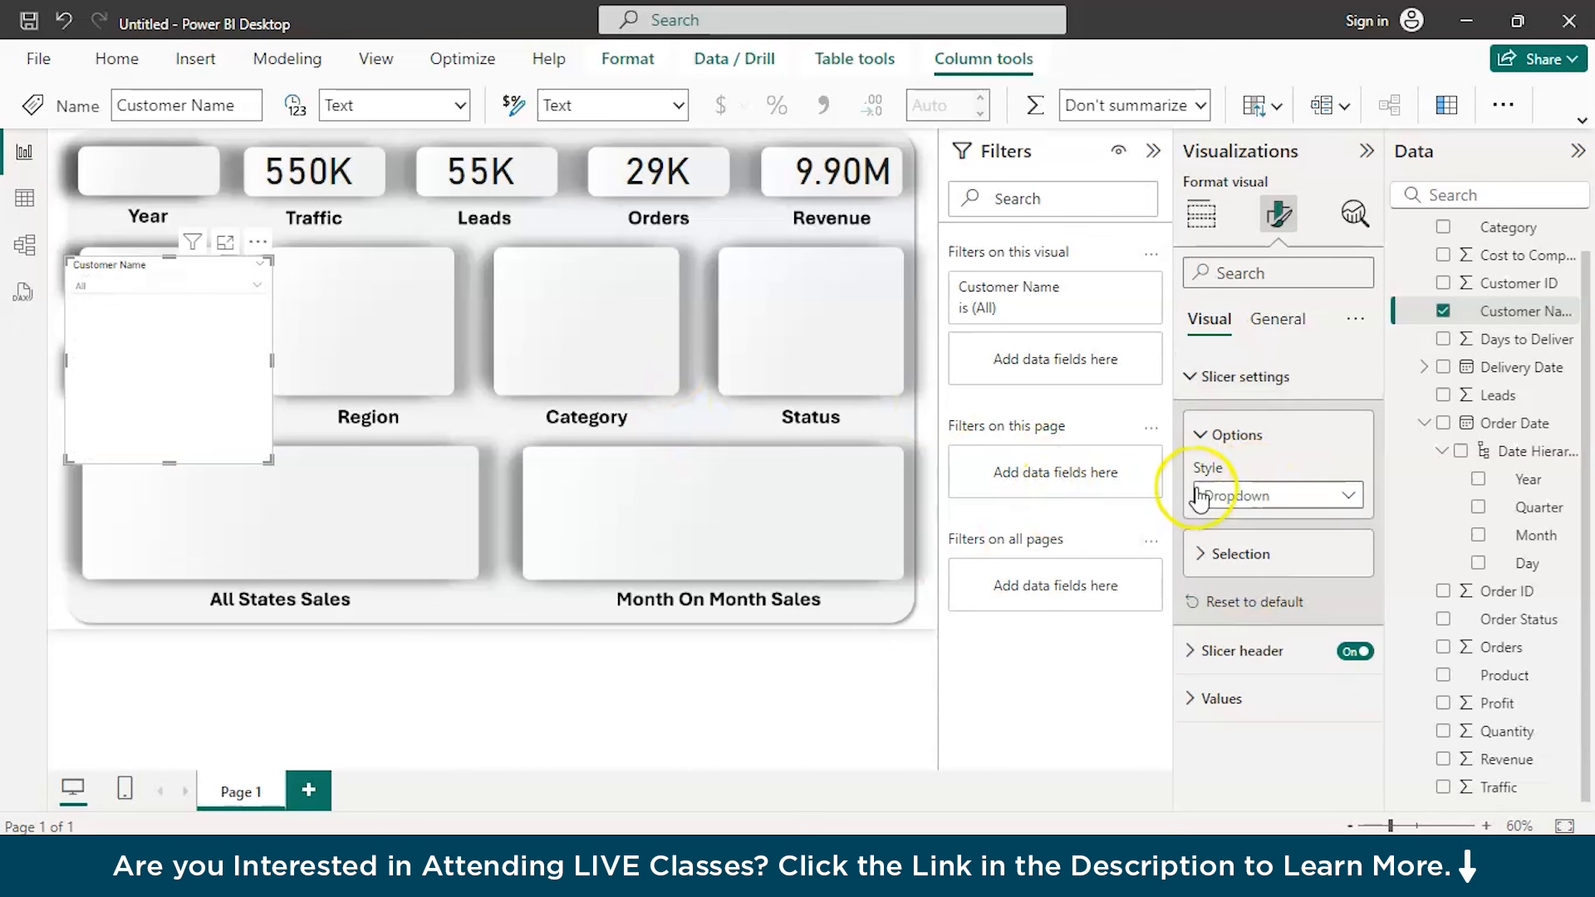
Turn off the Customer Name slicer's header icons and background
click(1280, 332)
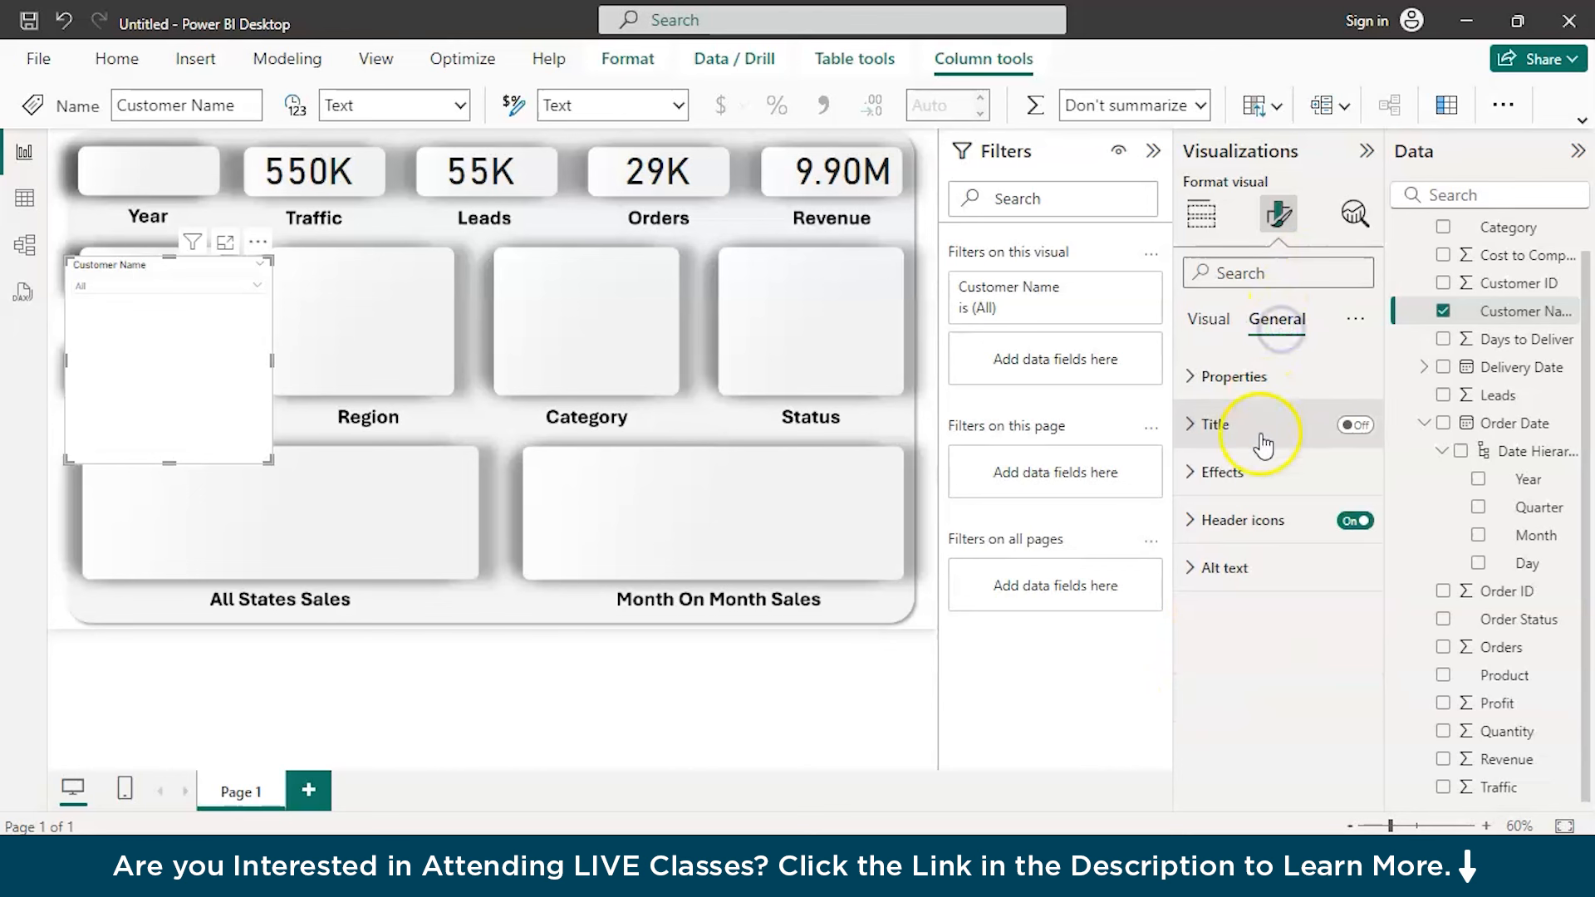
click(1367, 523)
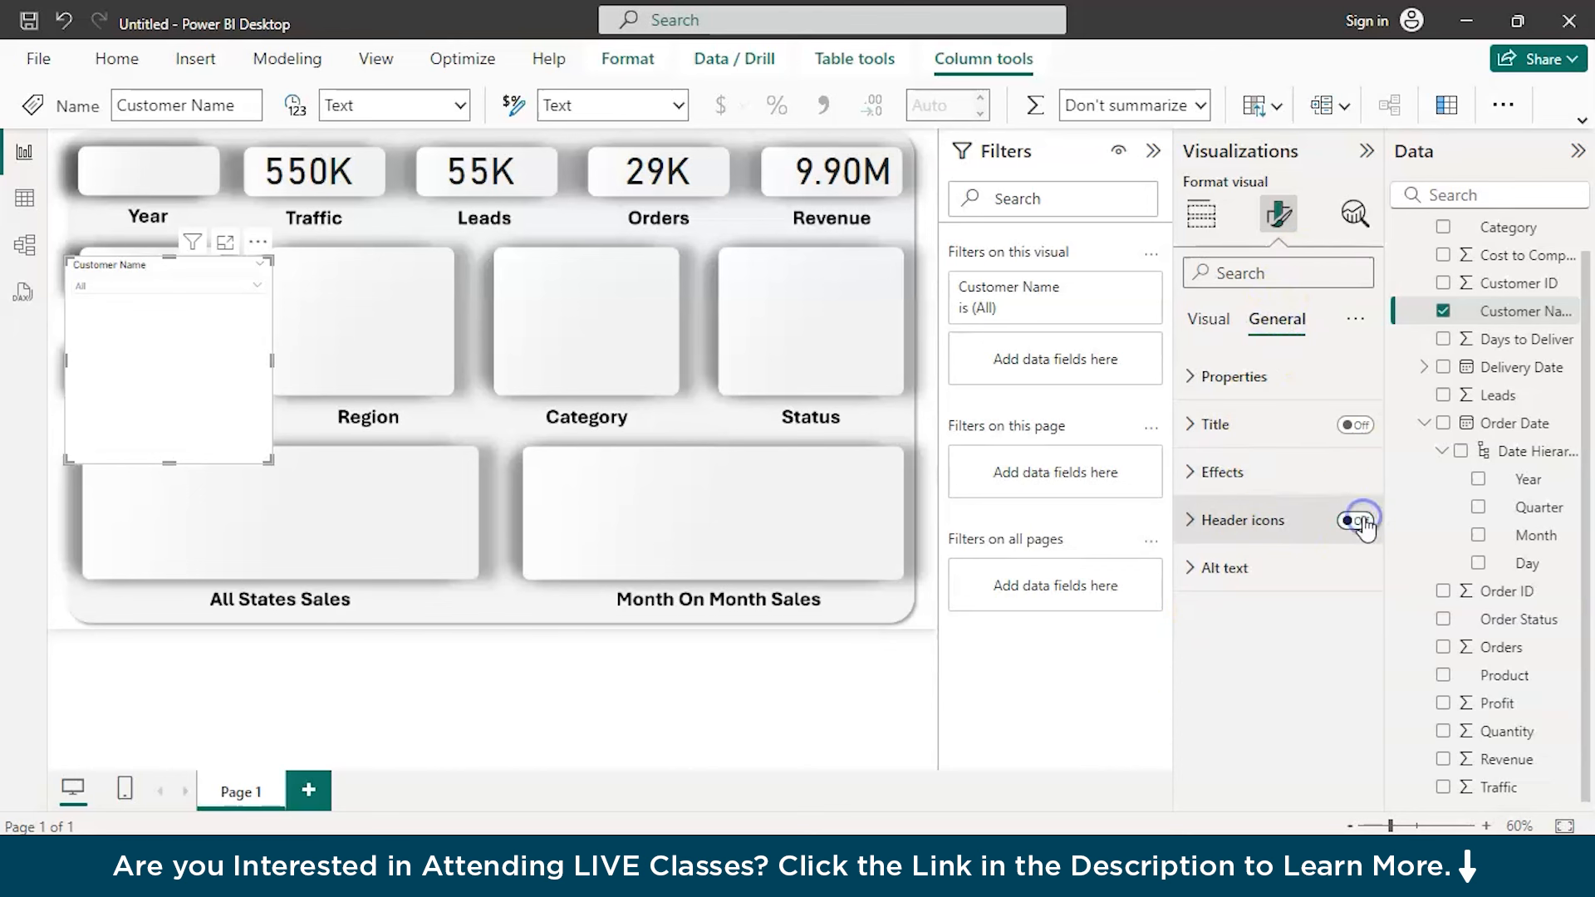
click(1223, 475)
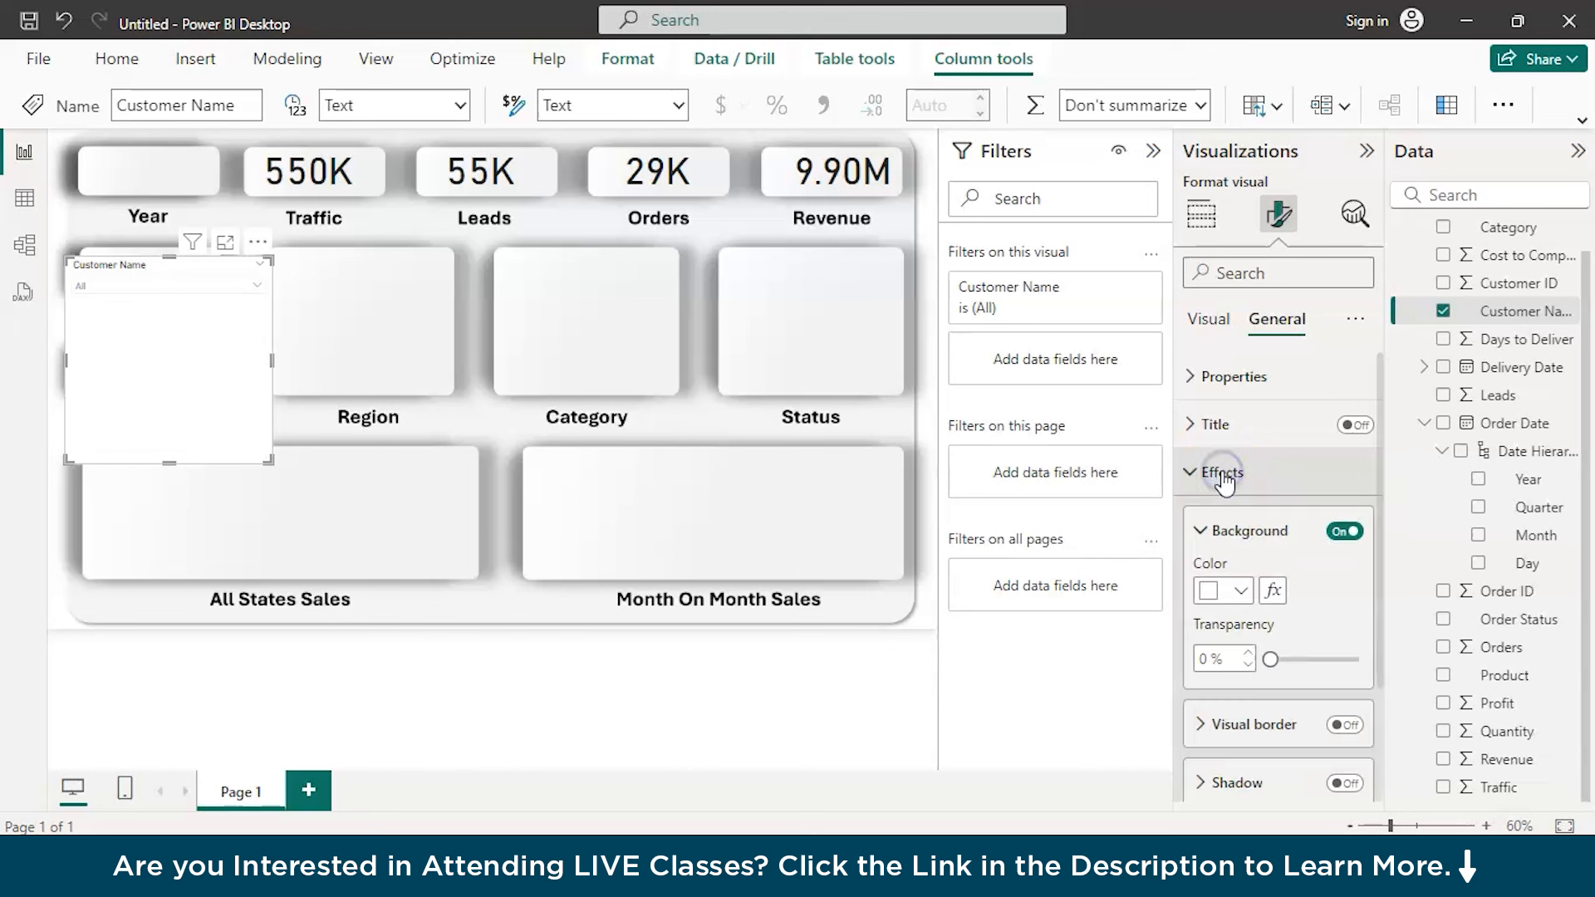
click(1345, 545)
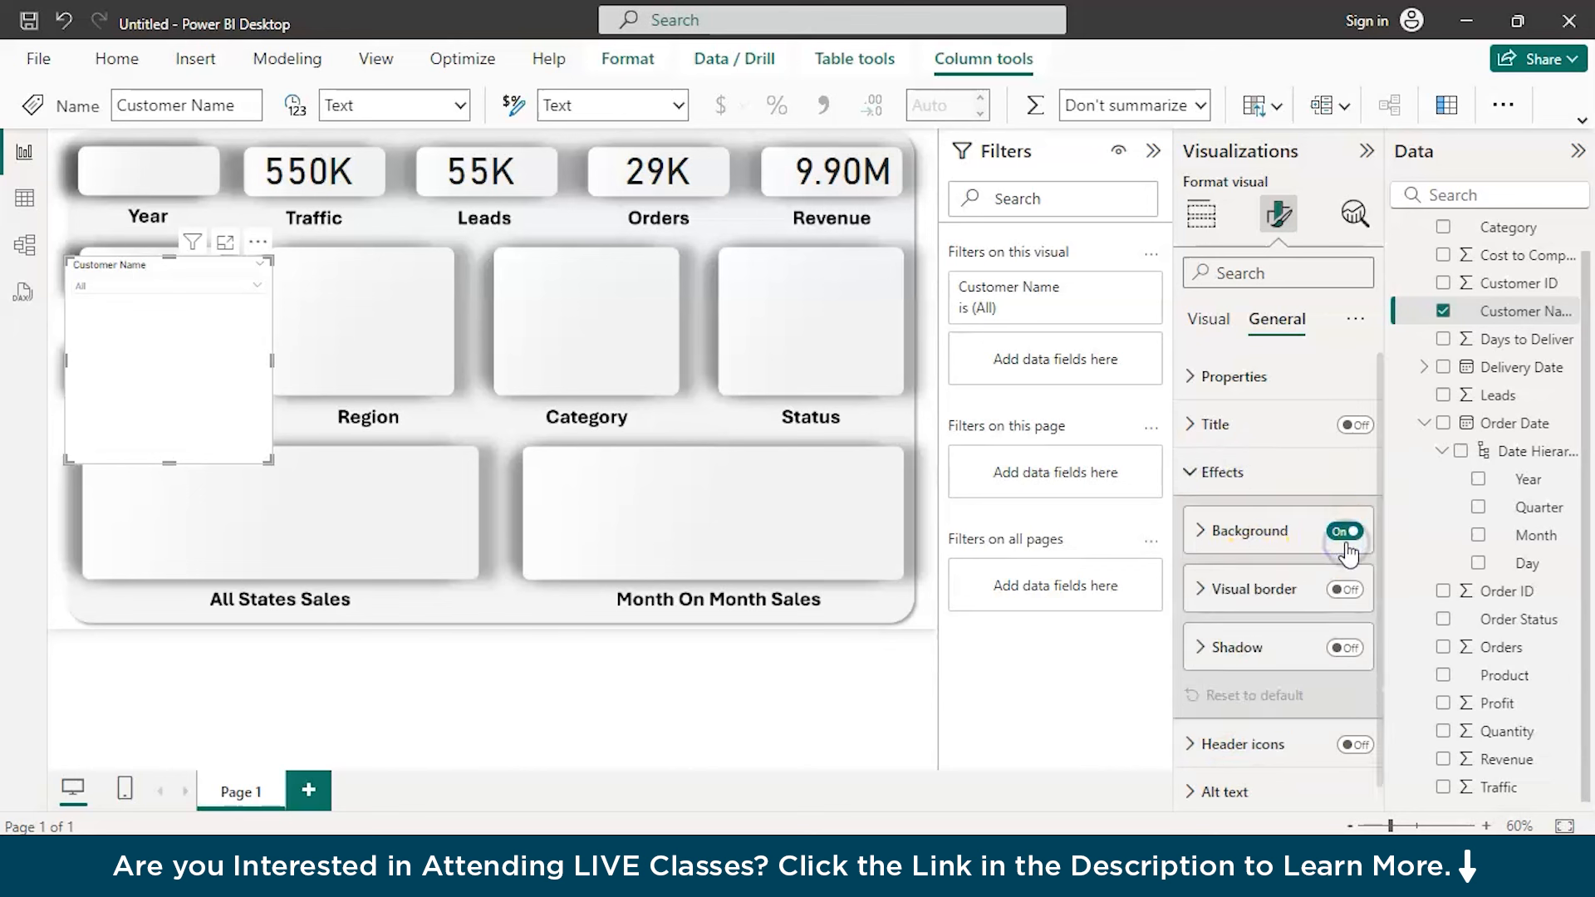
click(1343, 534)
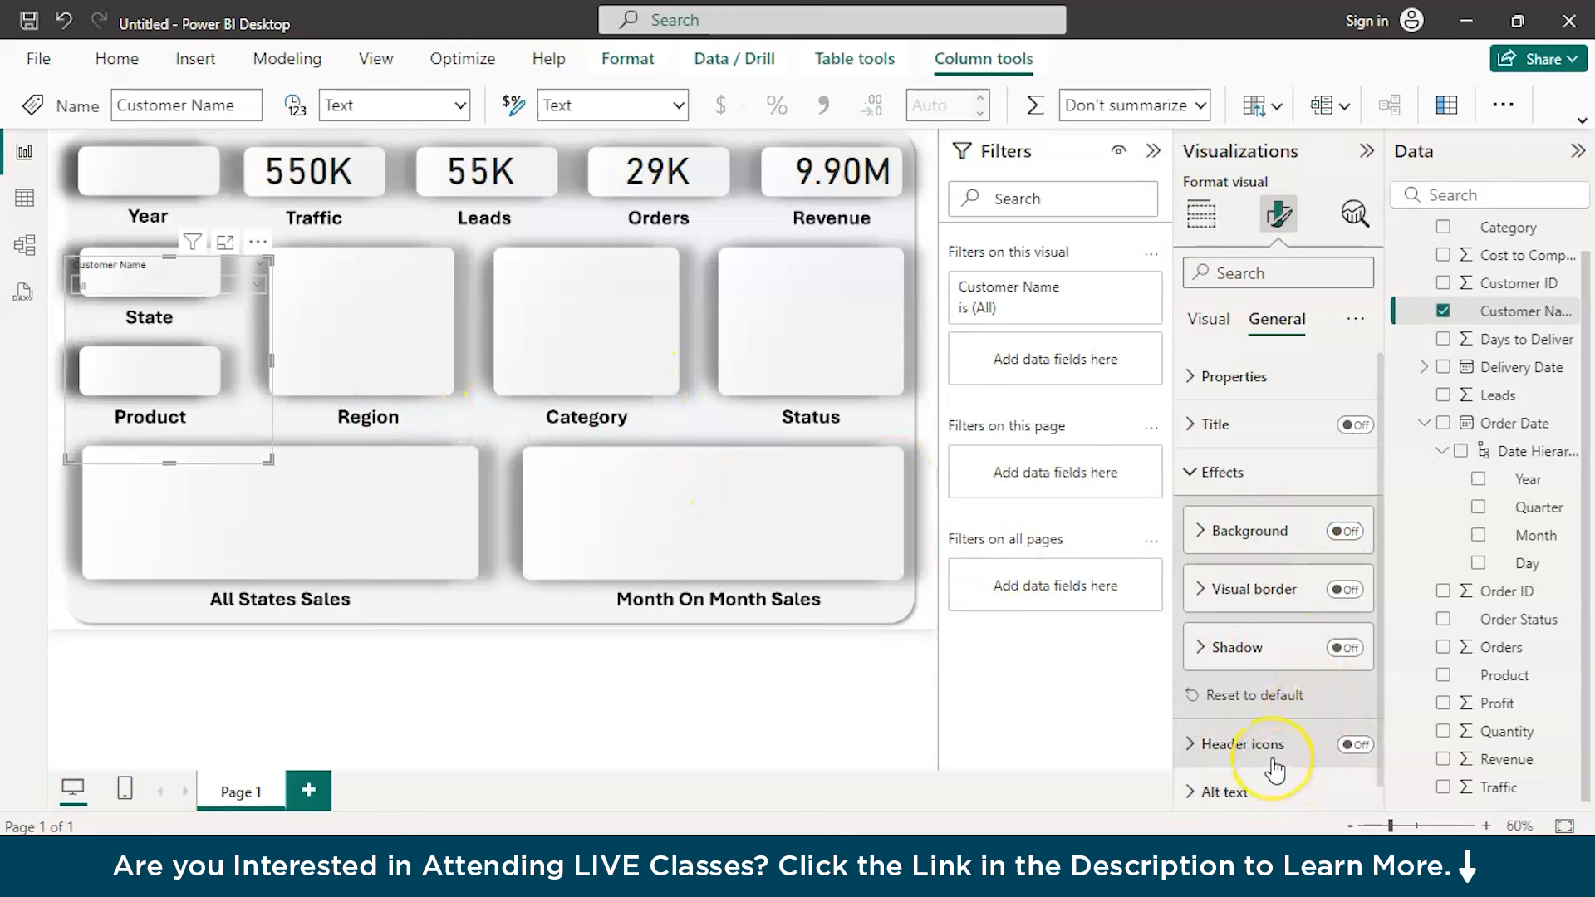
Turn off the Customer Name slicer's header and resize the slicer to fit the State placeholder
scroll(1273, 765, down, 1)
click(1207, 324)
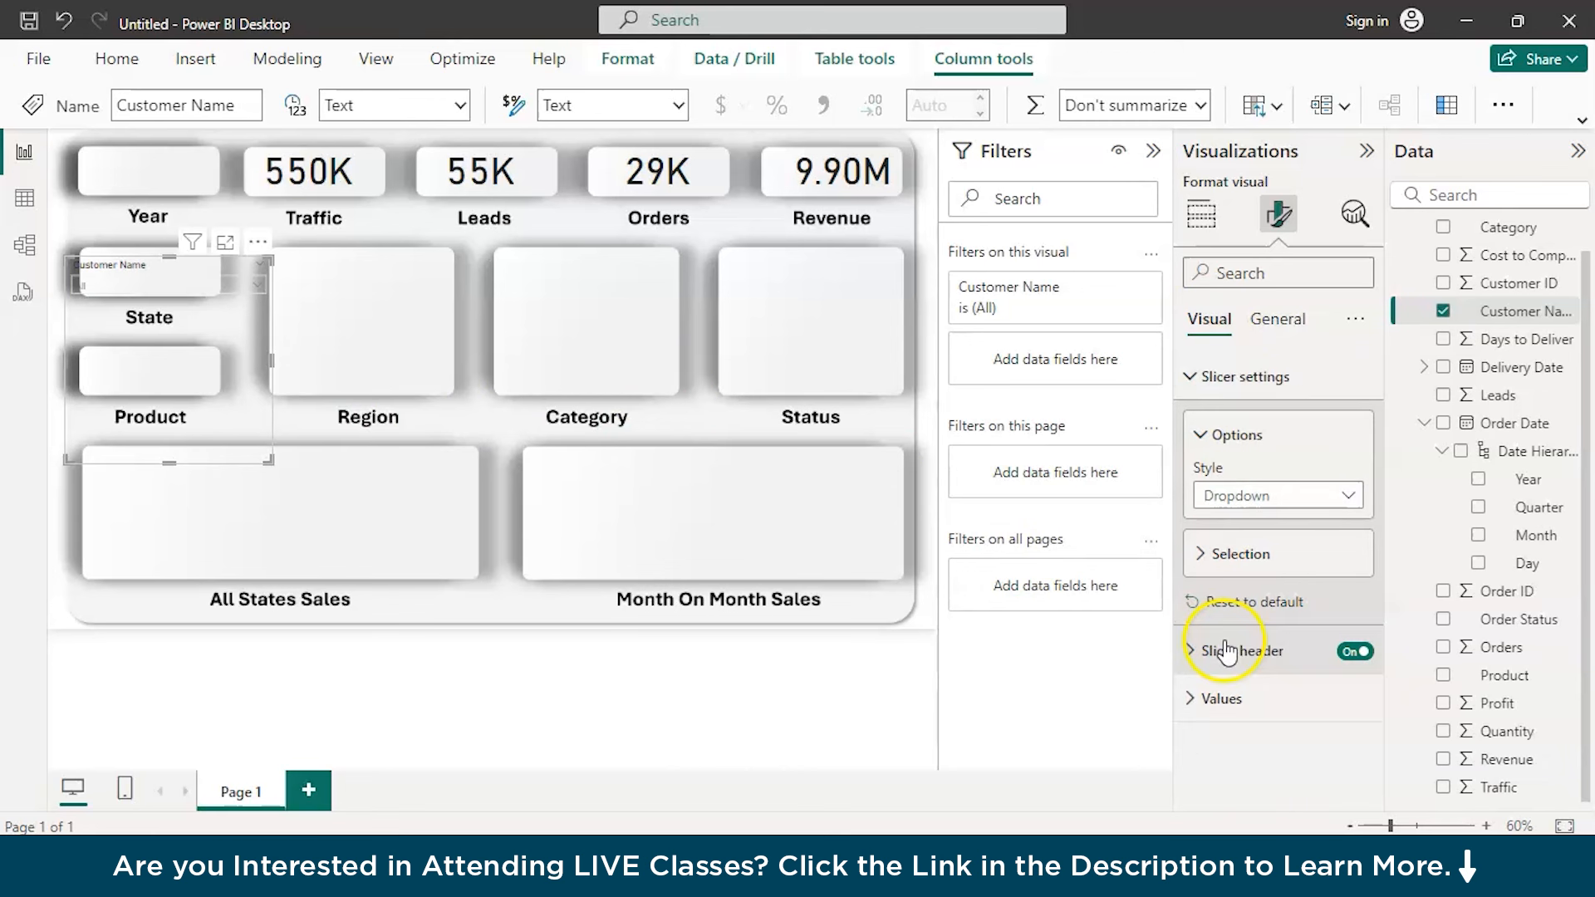
click(1354, 653)
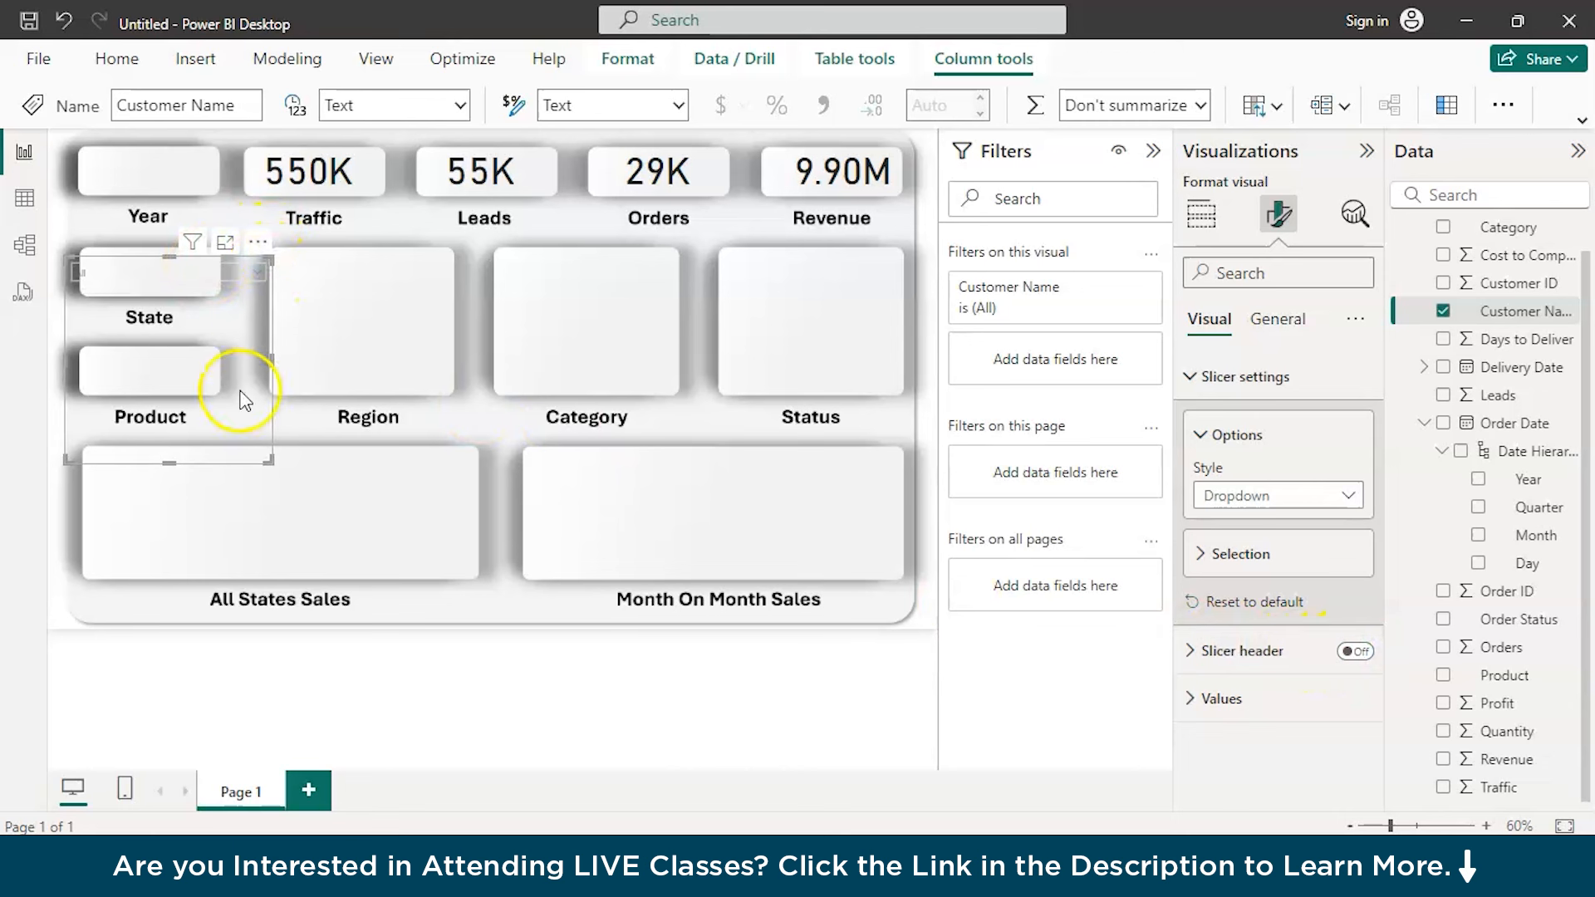
drag(168, 461, 186, 292)
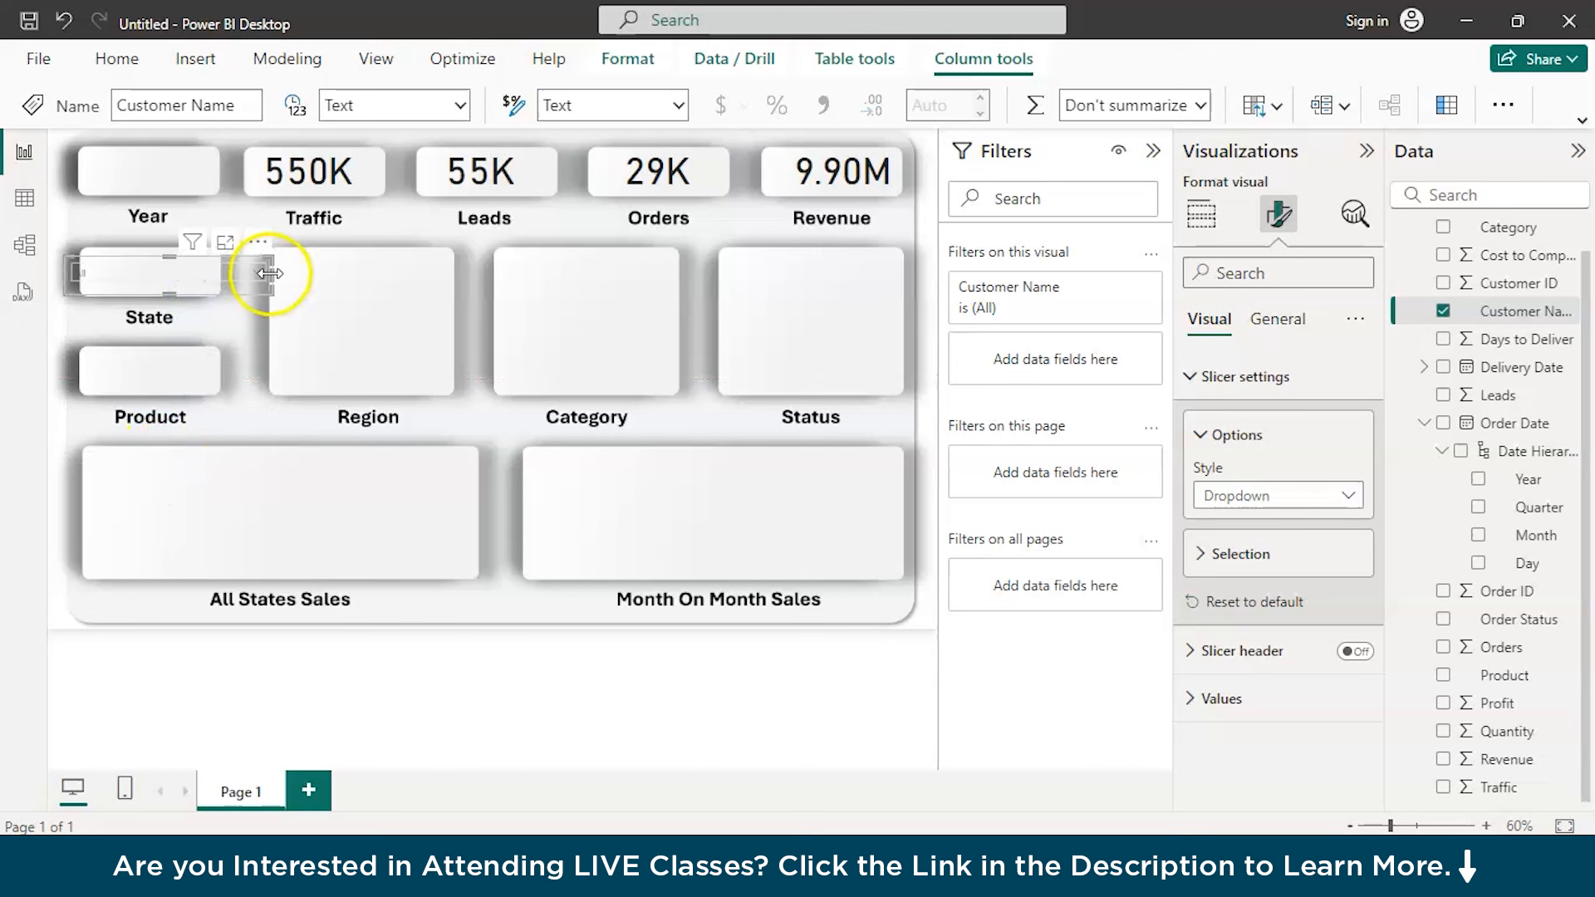
click(186, 277)
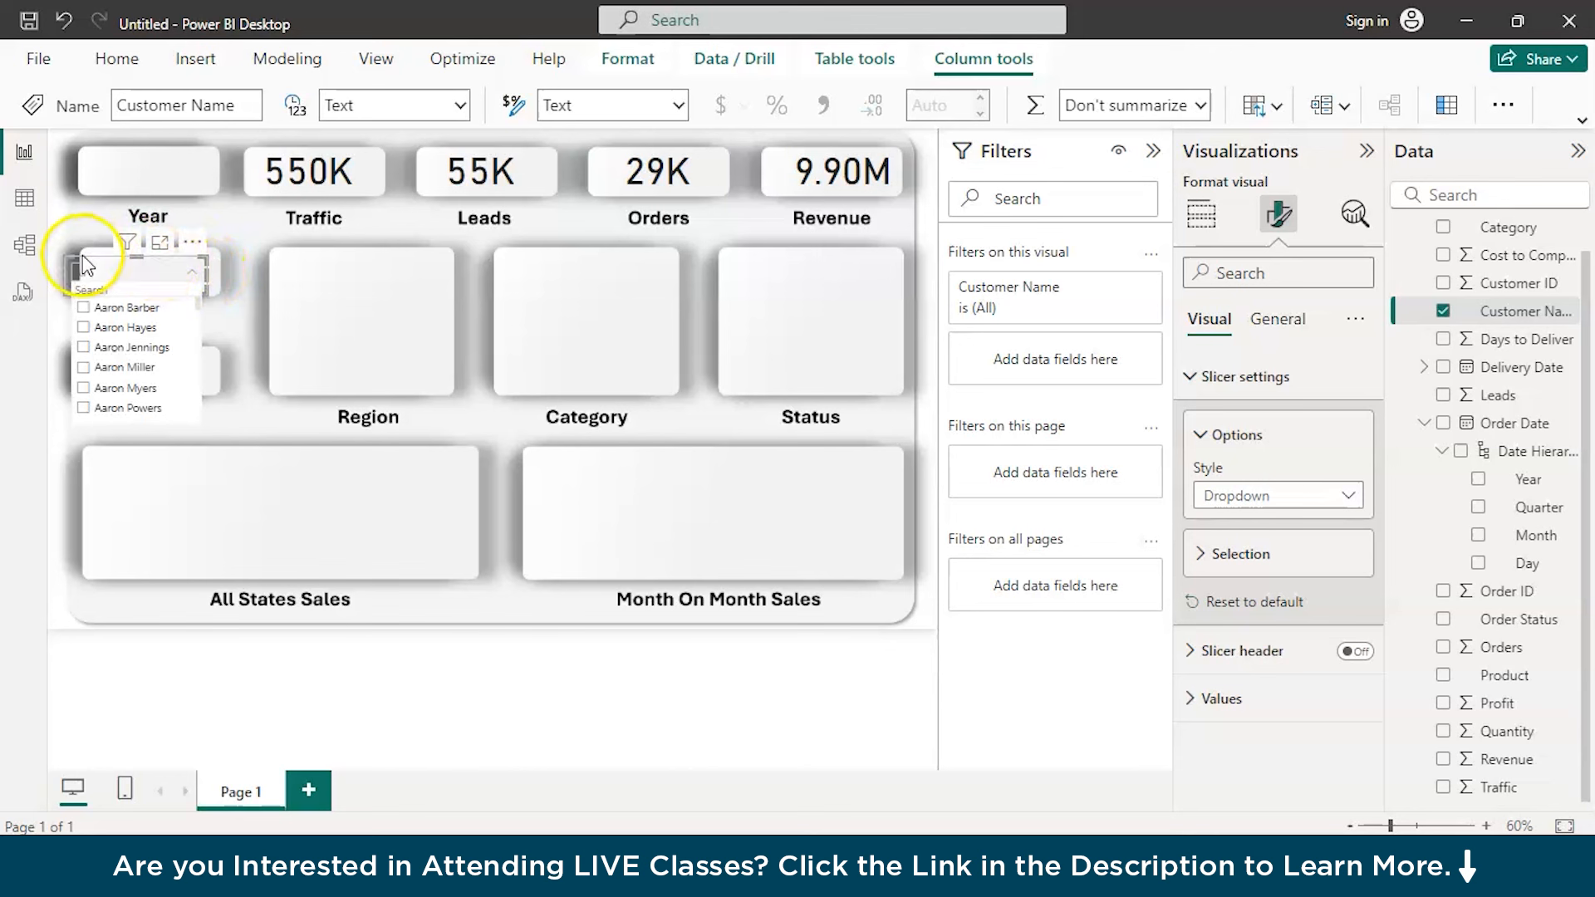
click(116, 270)
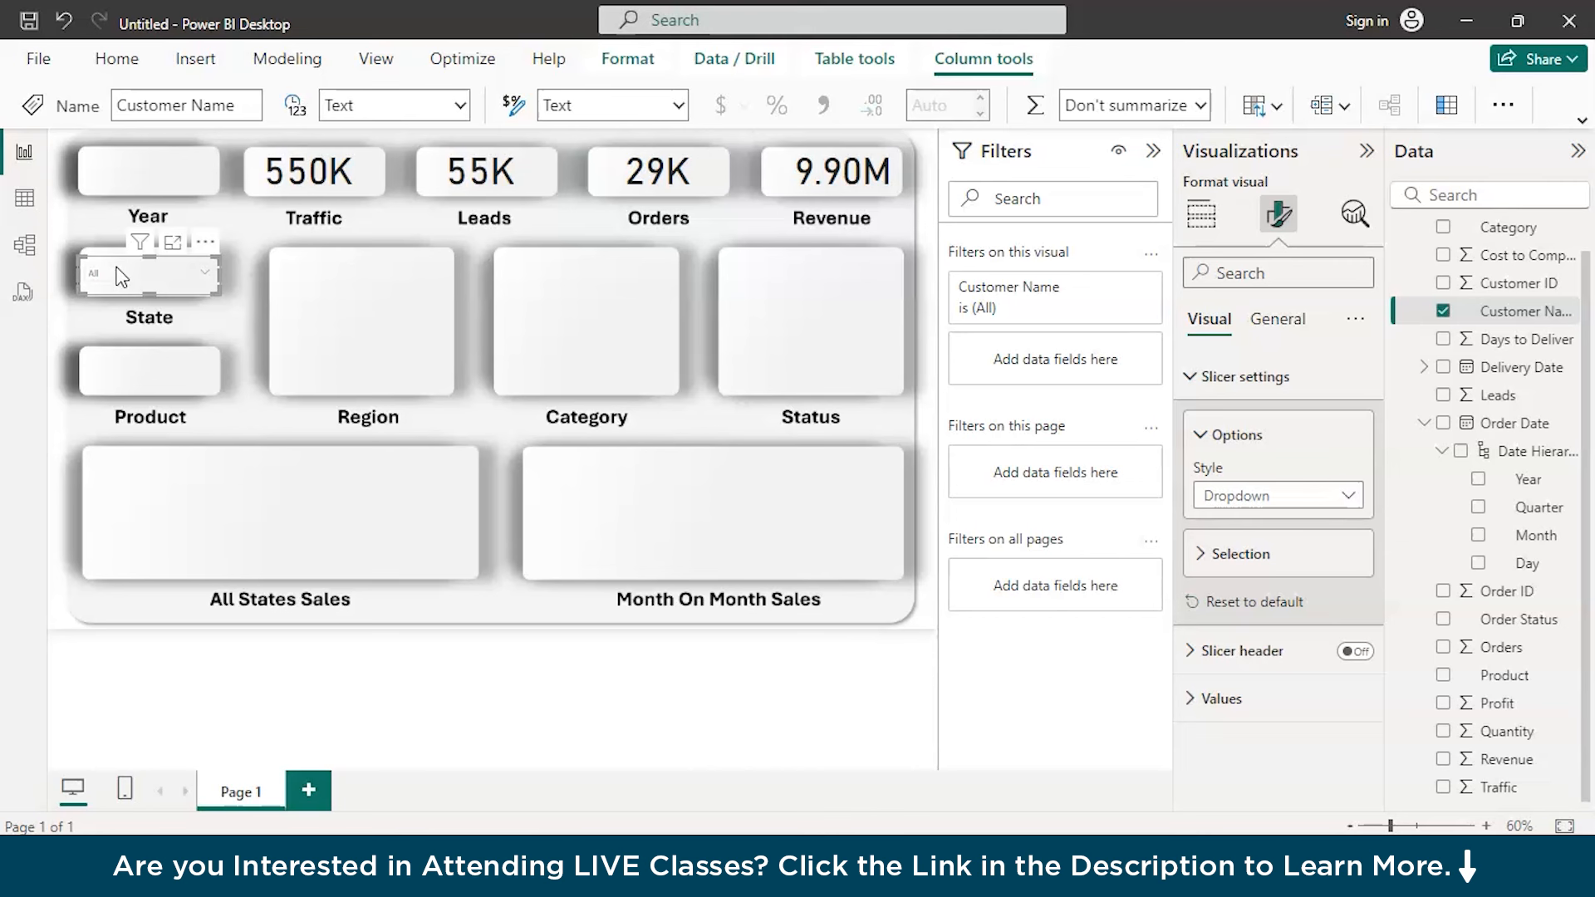
Duplicate the slicer into the Product placeholder, replace its Customer Name field with Product, and check its dropdown list
click(121, 277)
drag(122, 307, 112, 386)
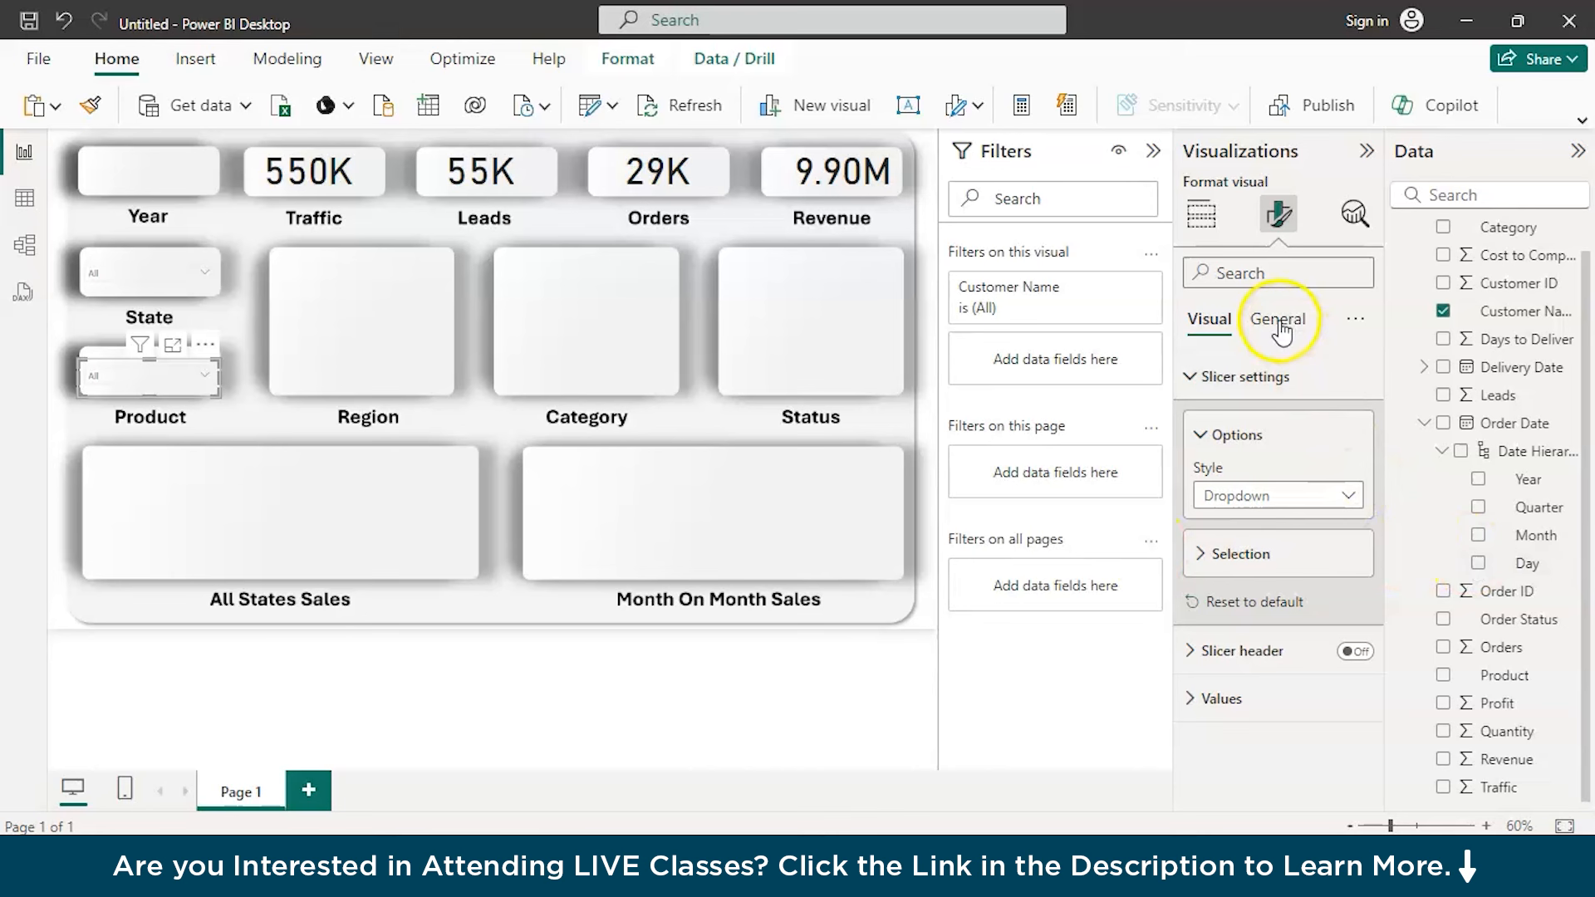
click(1201, 214)
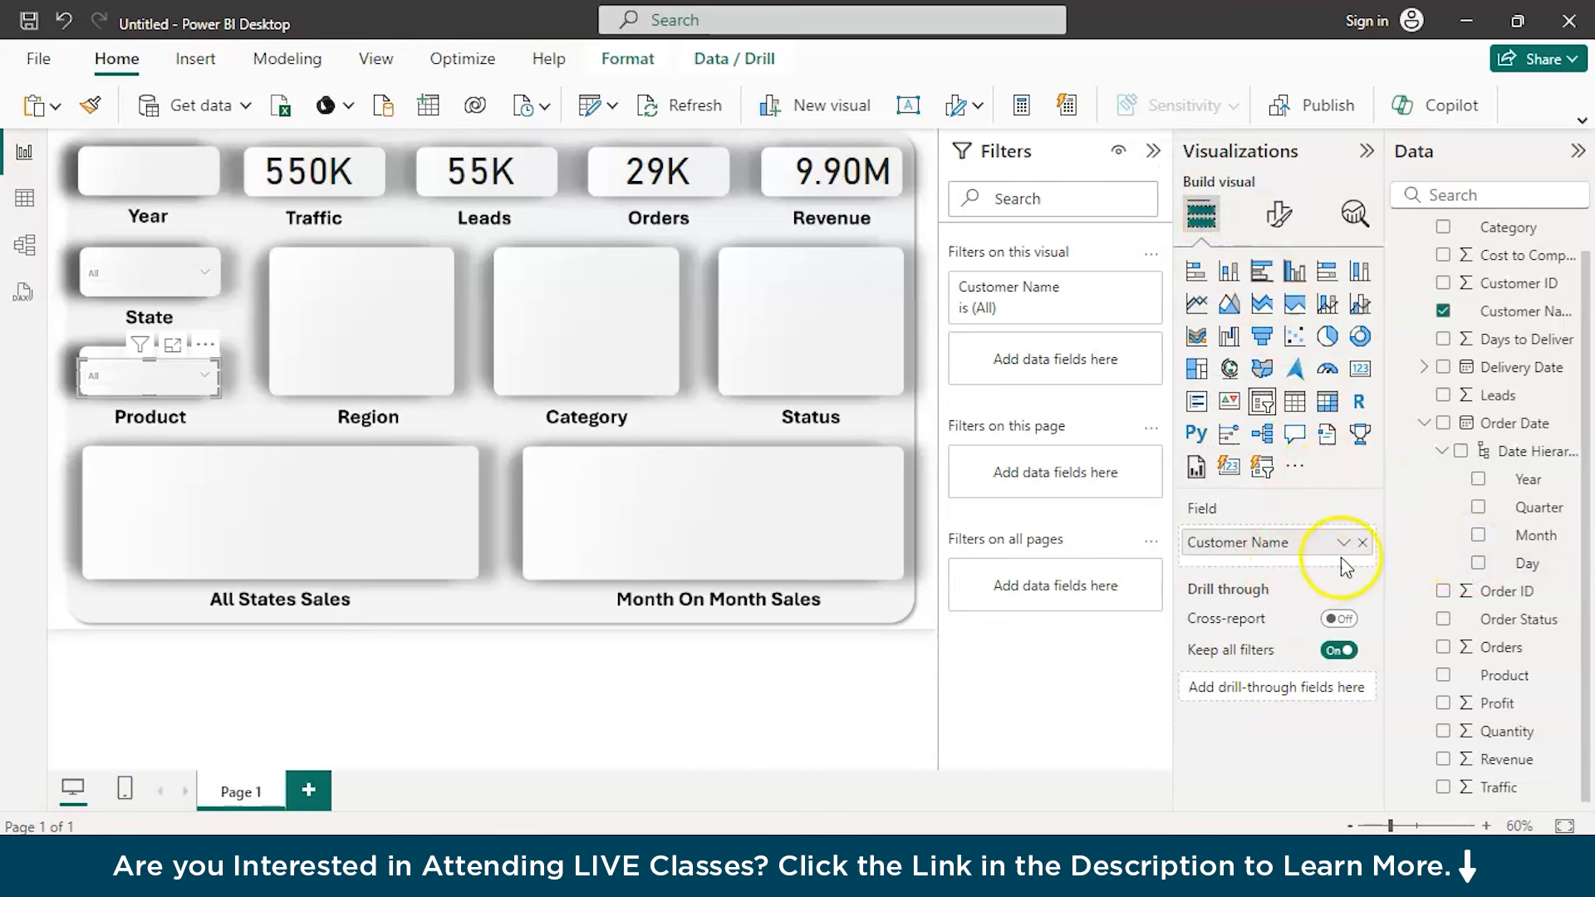
click(1359, 545)
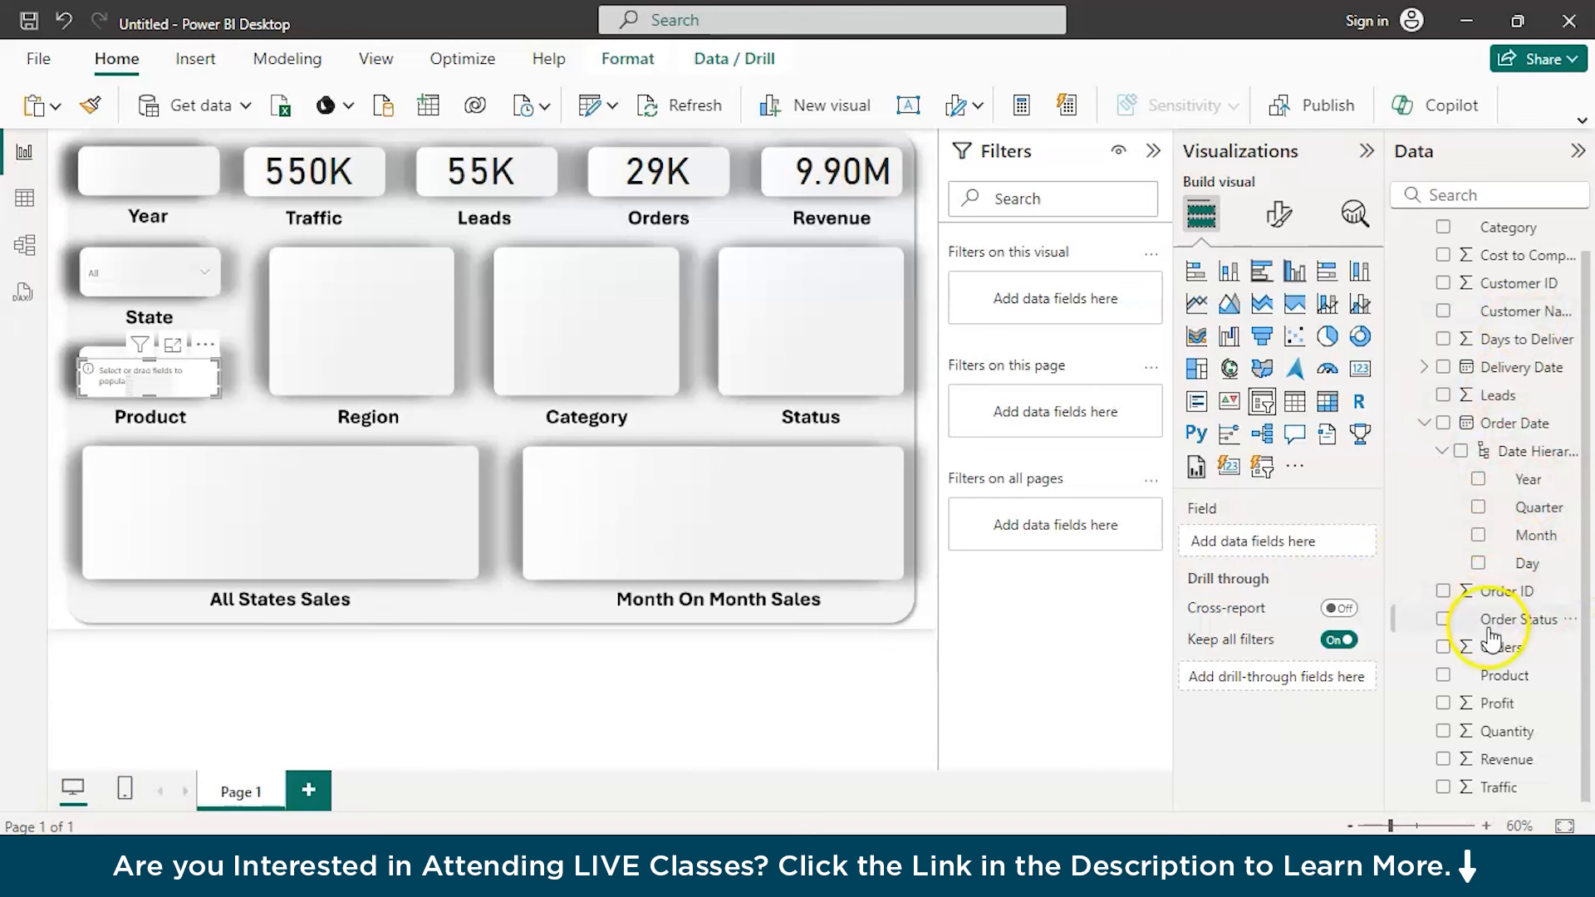
drag(1502, 676, 1285, 544)
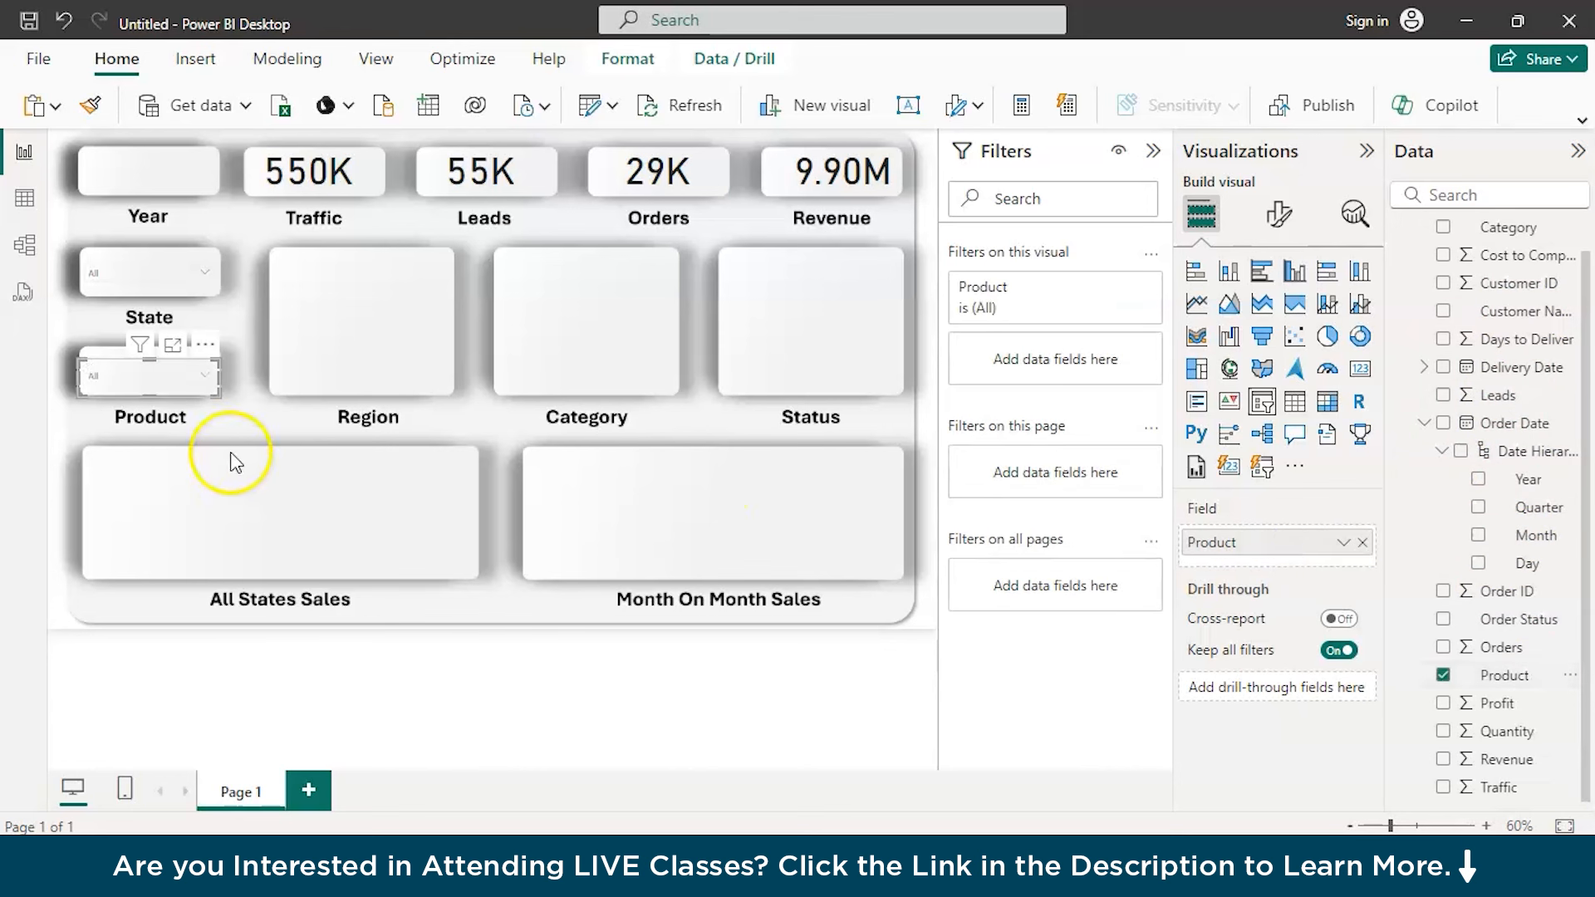
click(201, 379)
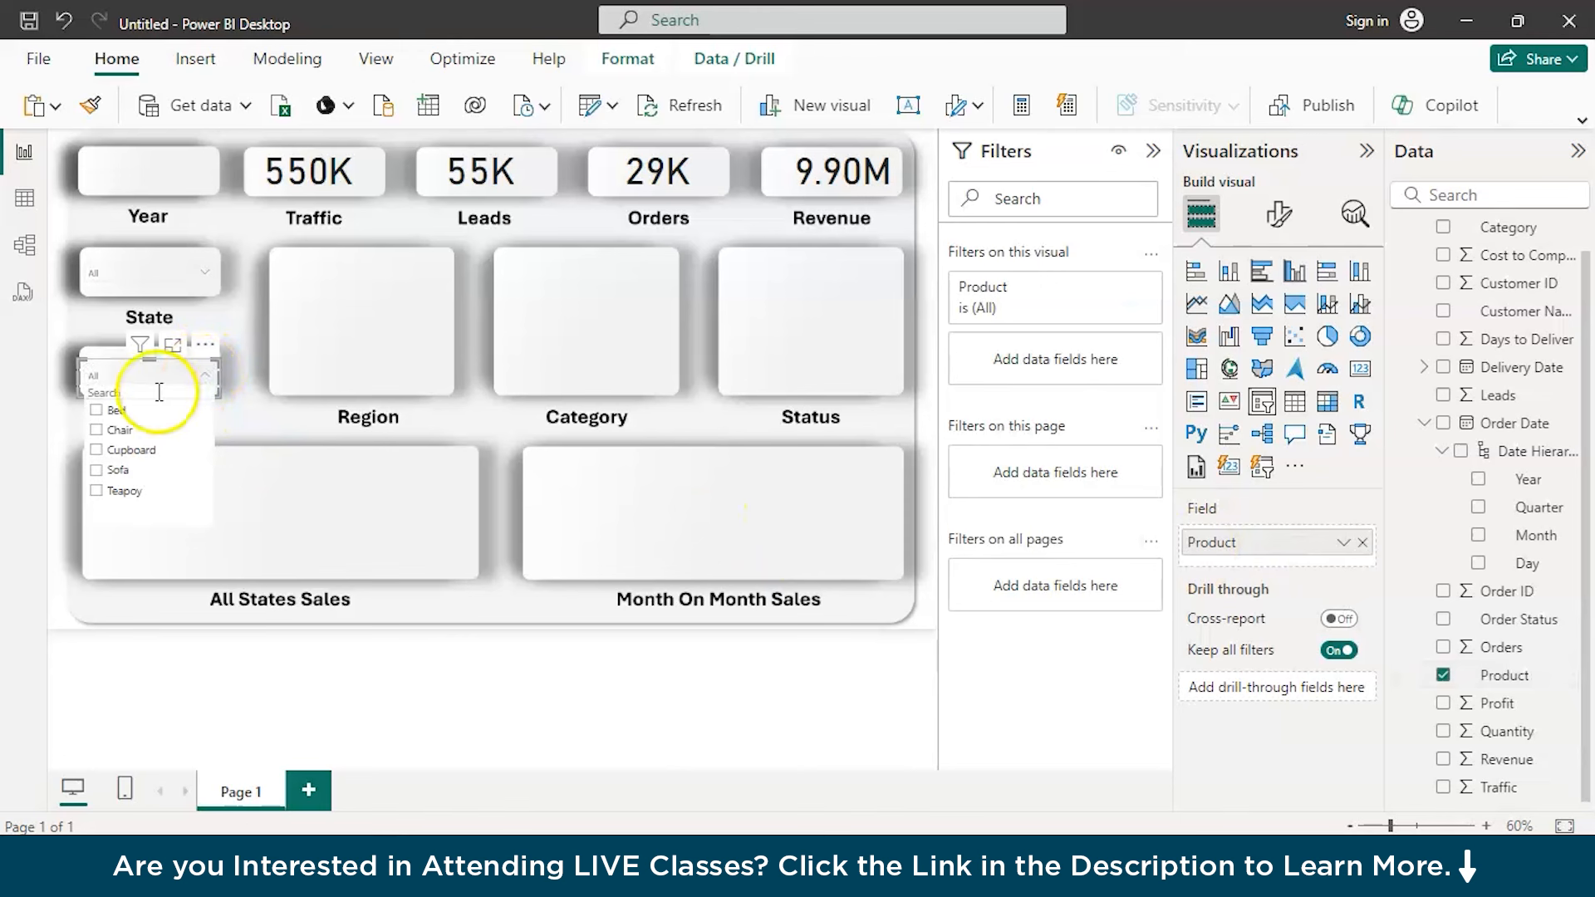
click(66, 482)
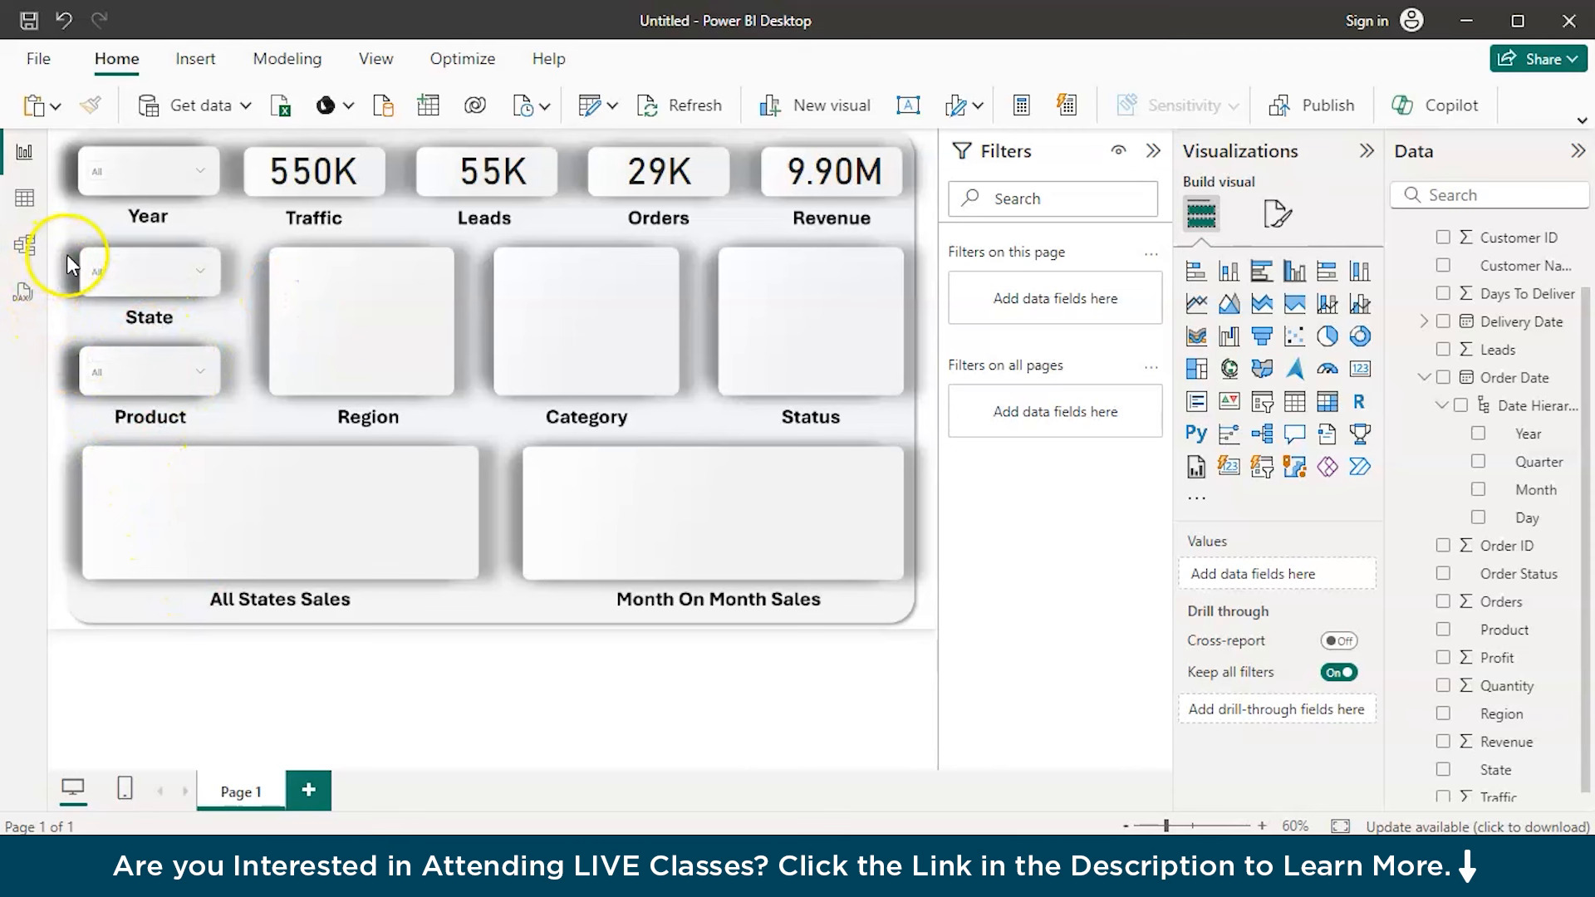
Examine the State and Region columns of PBI Orders Data in the table view and return to the report
click(25, 198)
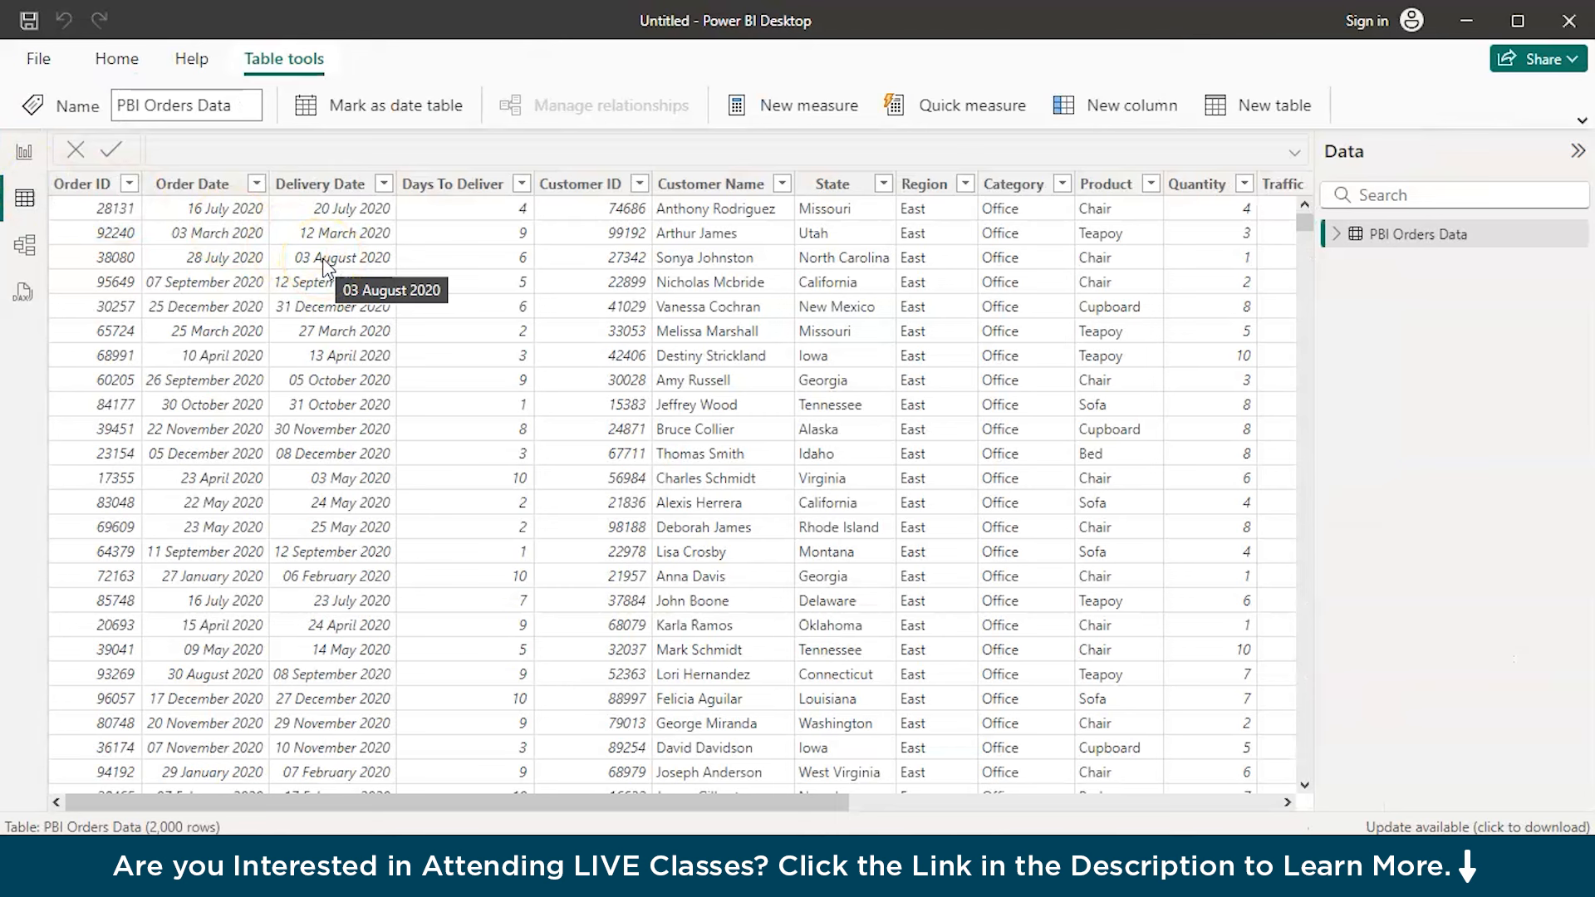
click(823, 191)
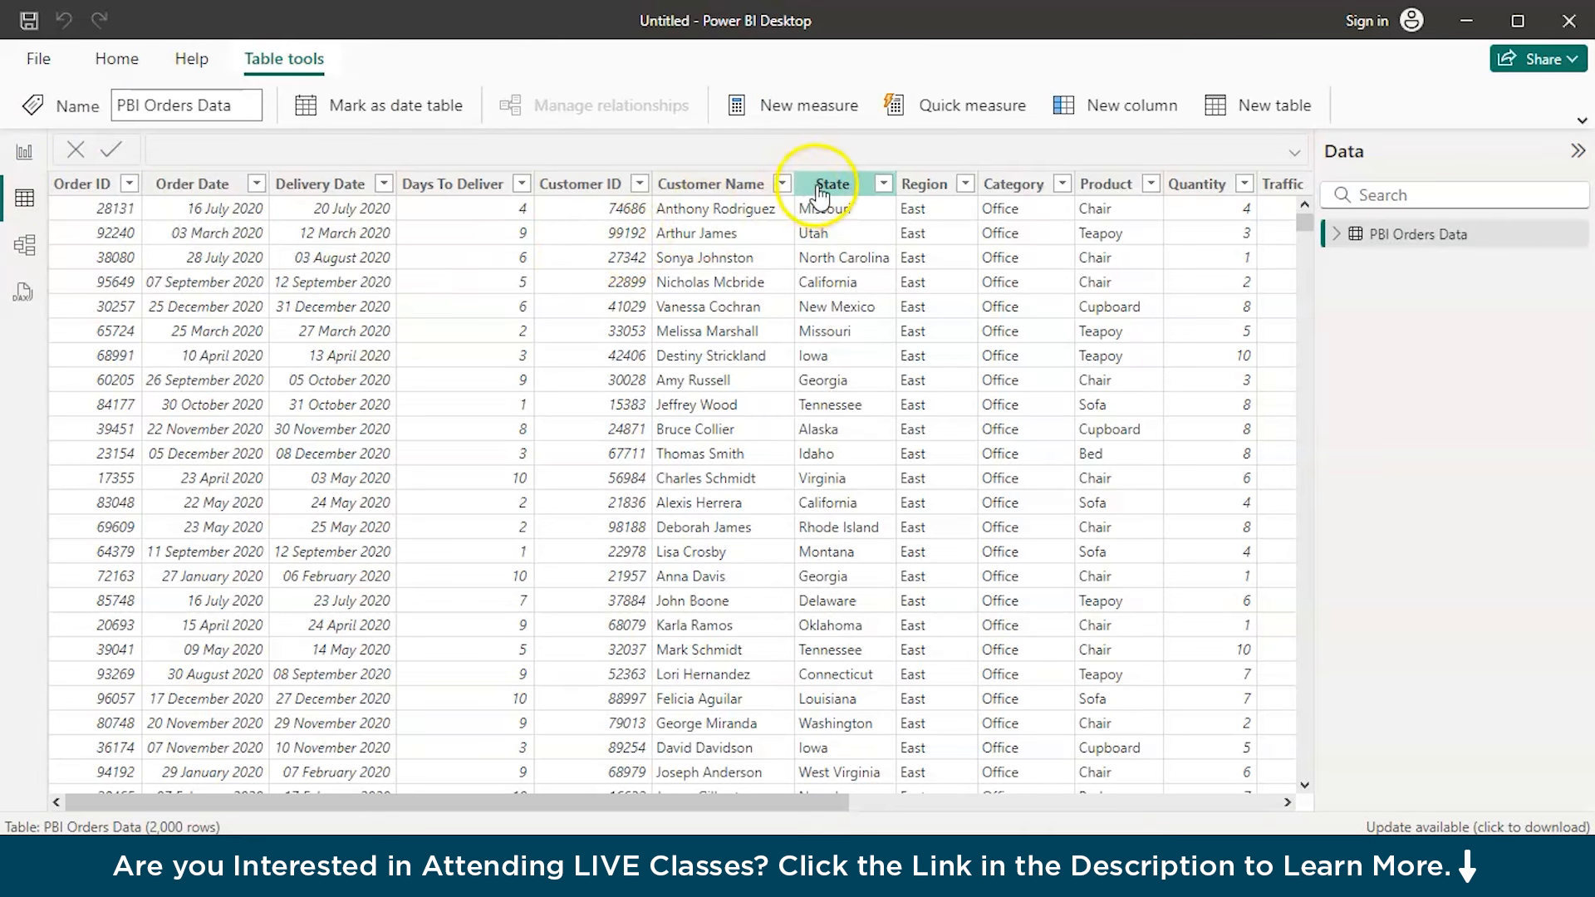
click(921, 188)
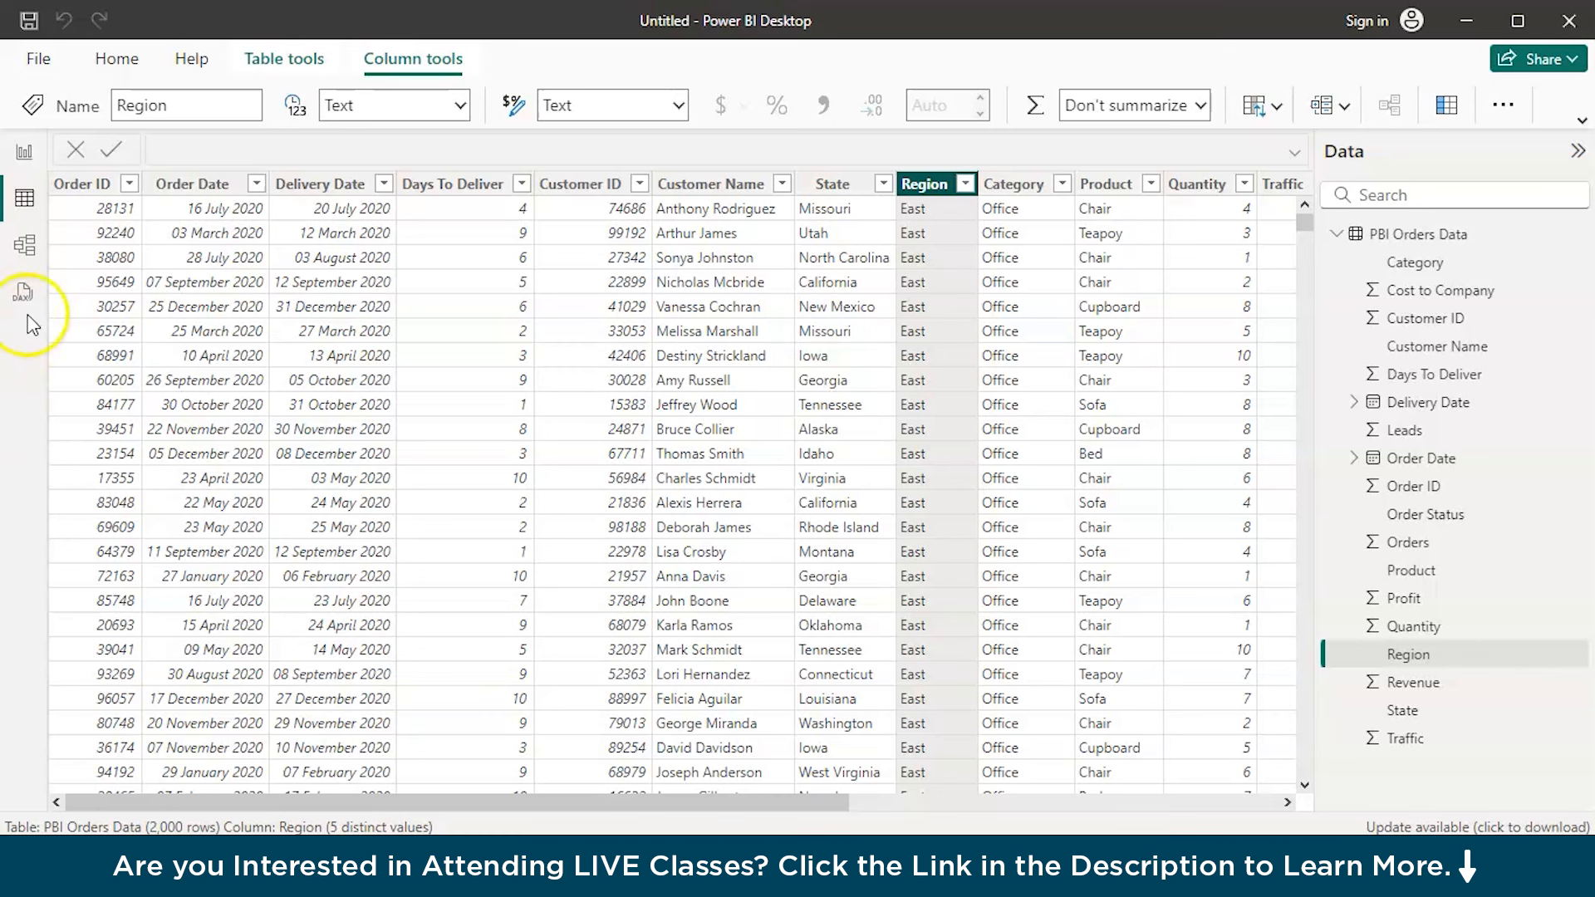
click(23, 158)
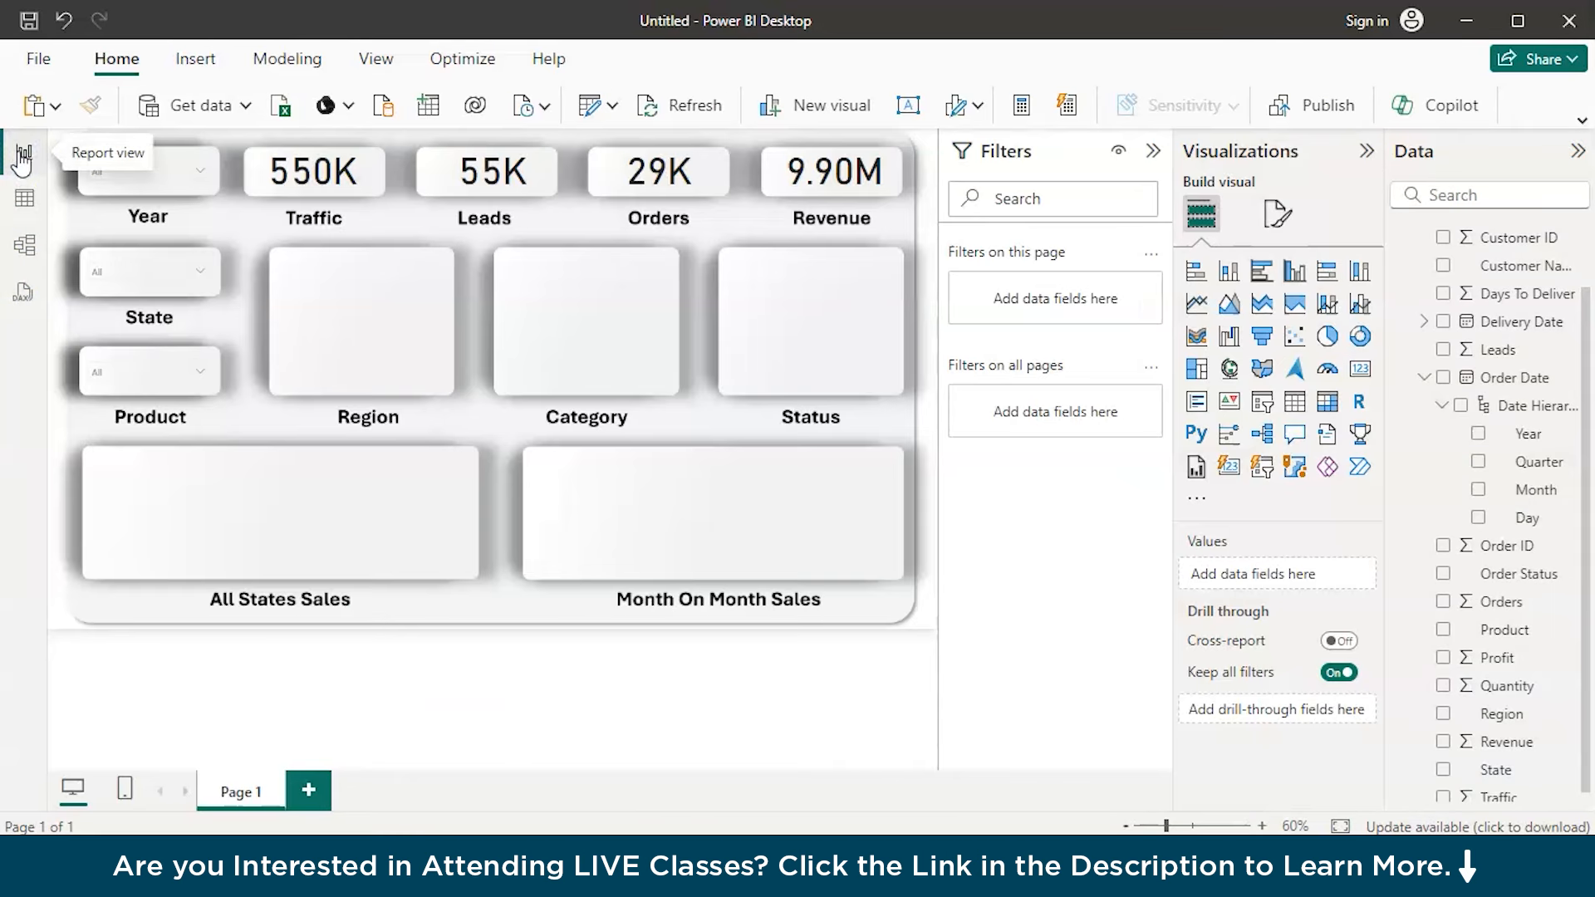
Filter the dashboard to 2020 with the Year slicer
click(198, 176)
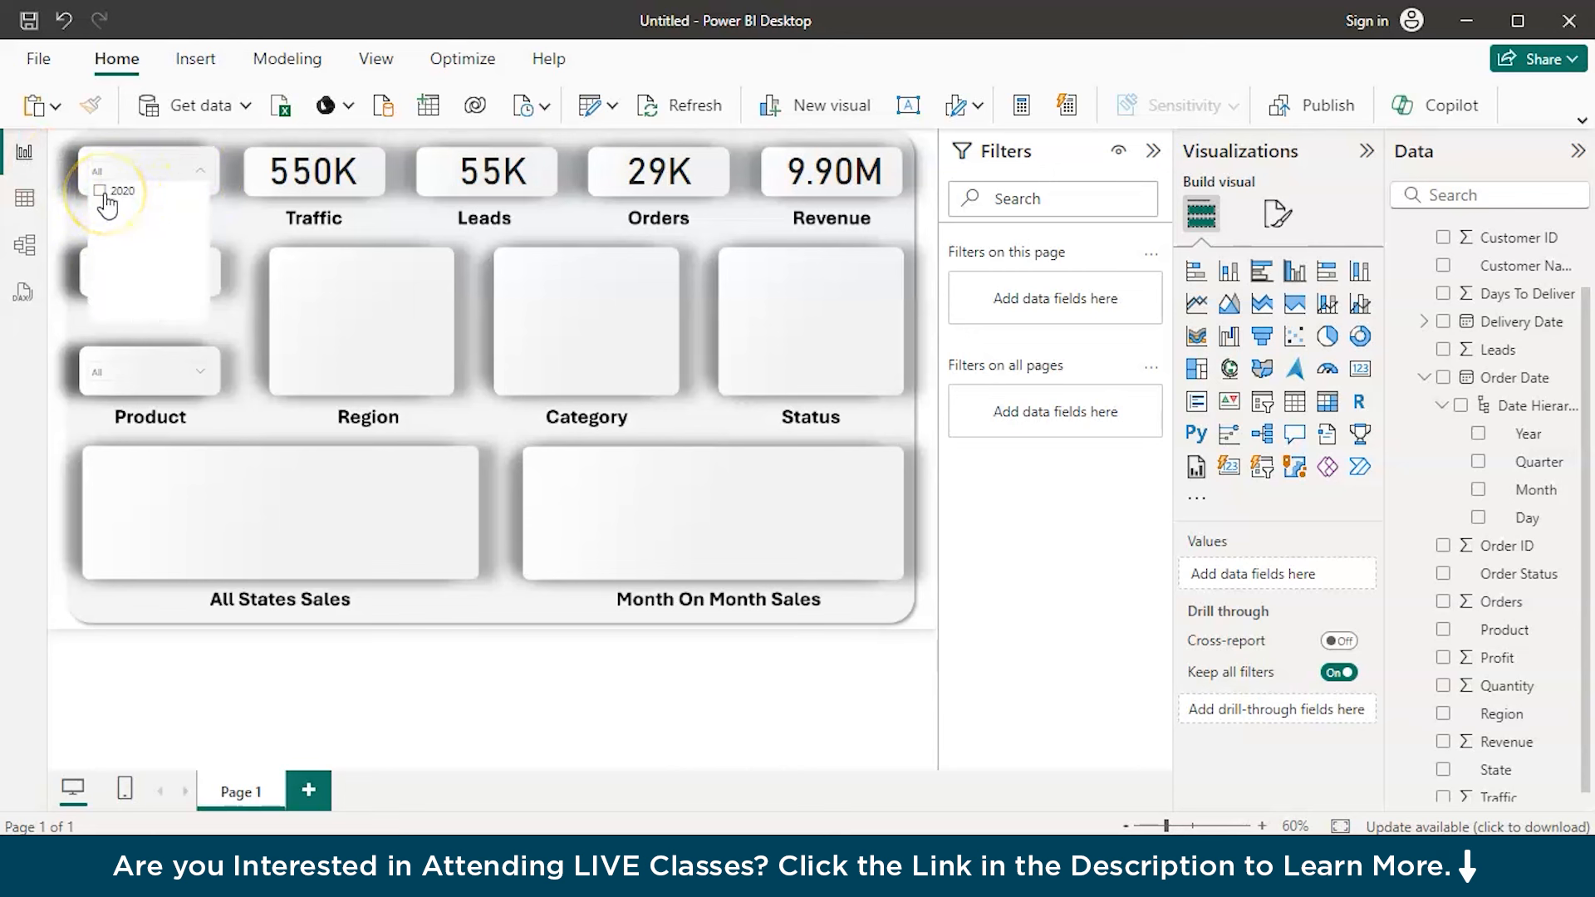
click(199, 174)
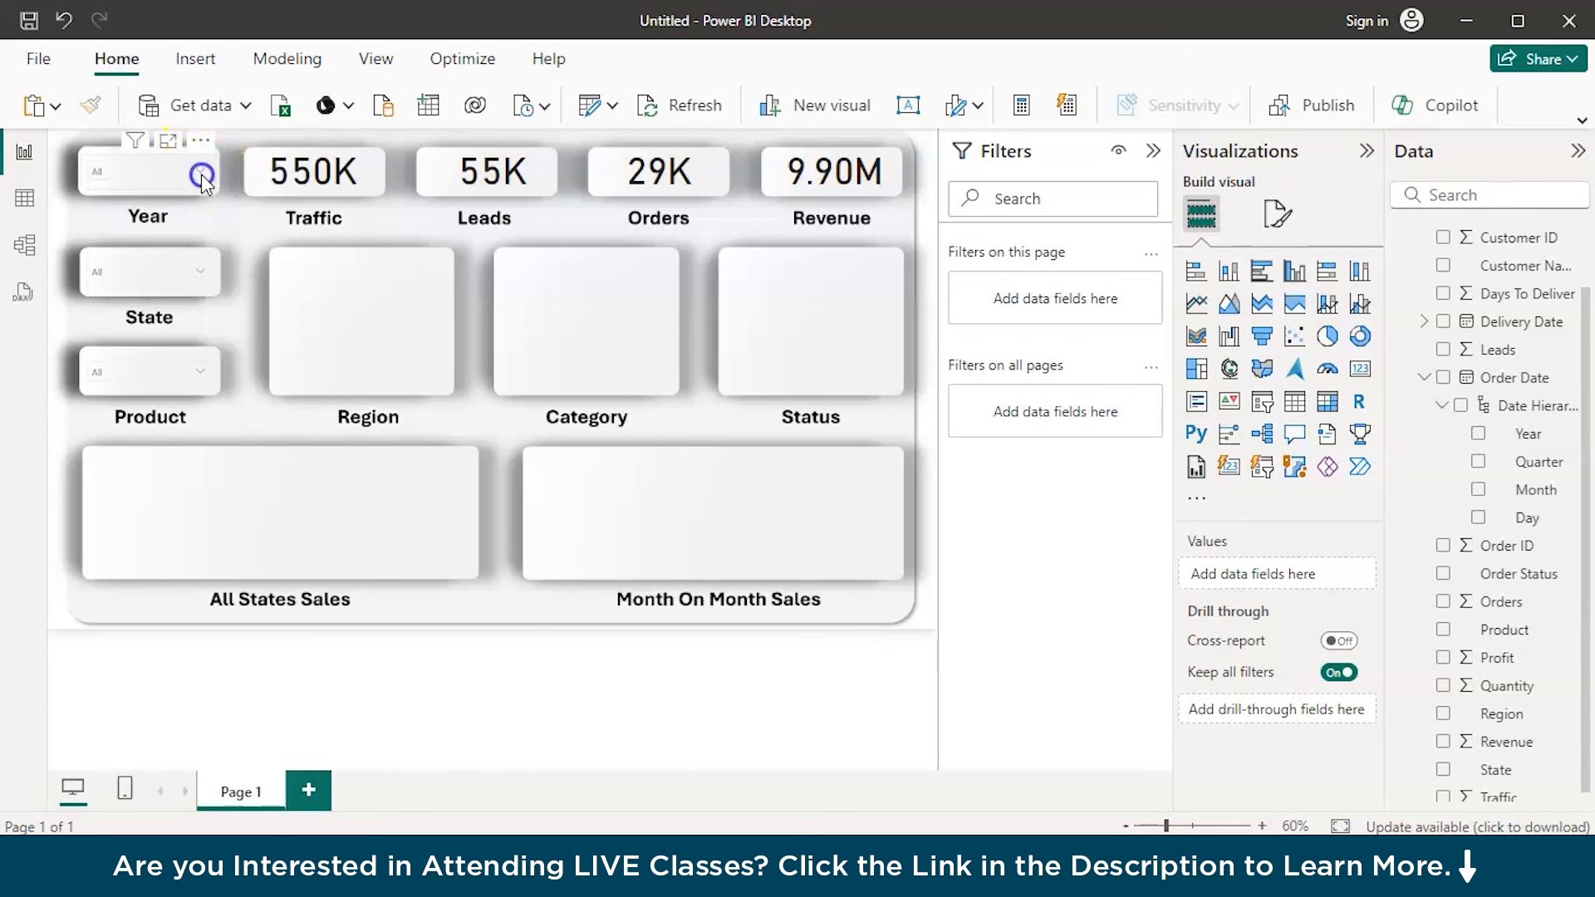
click(201, 173)
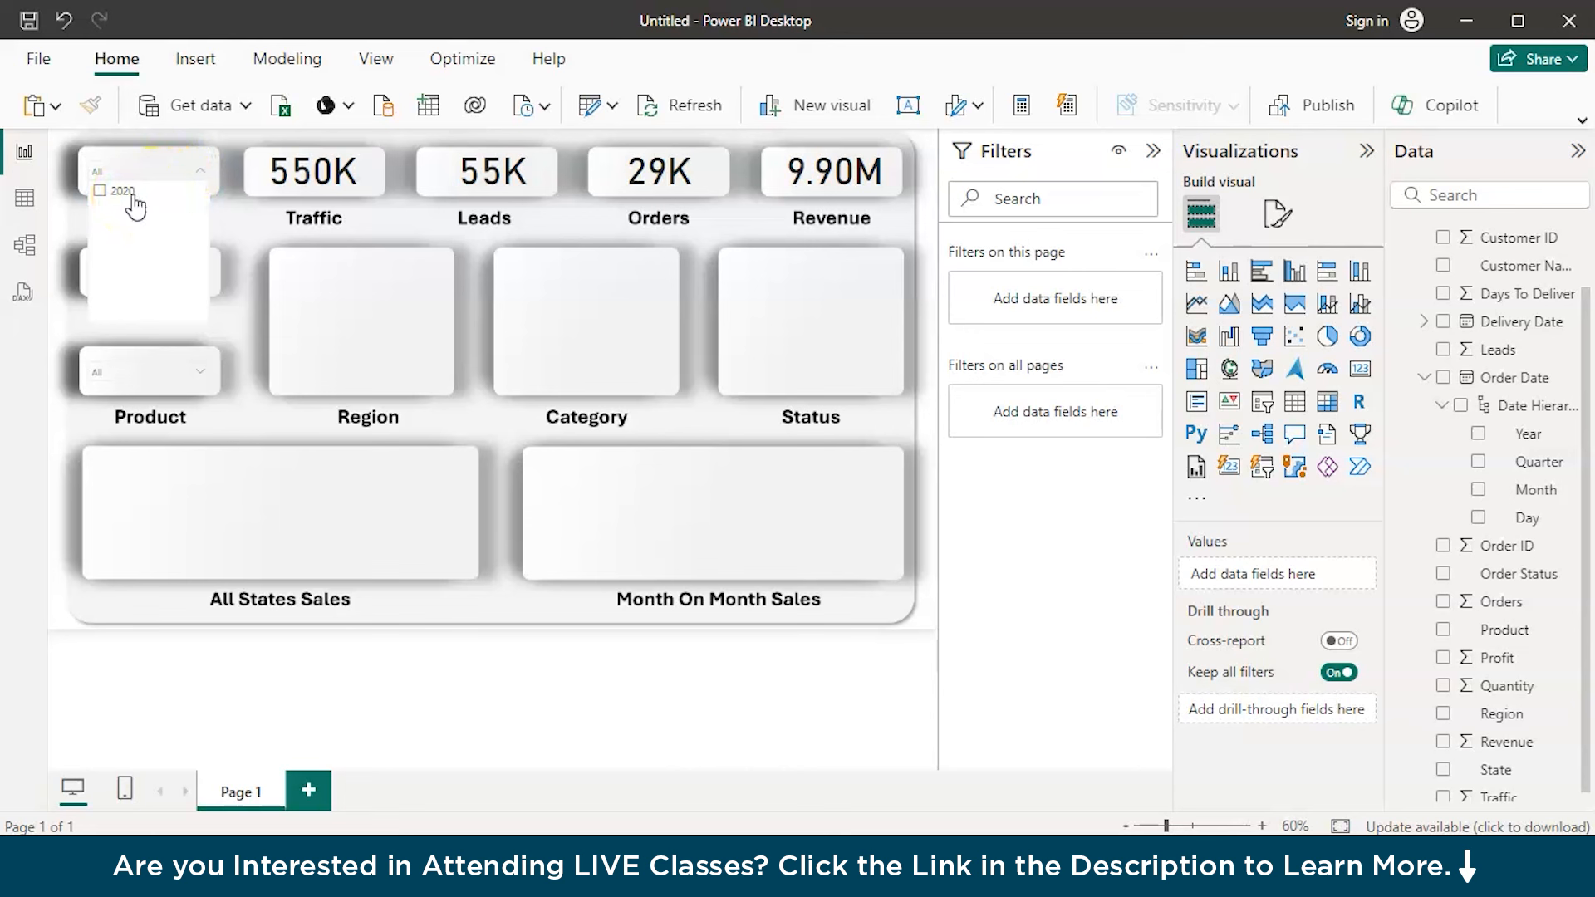
click(244, 210)
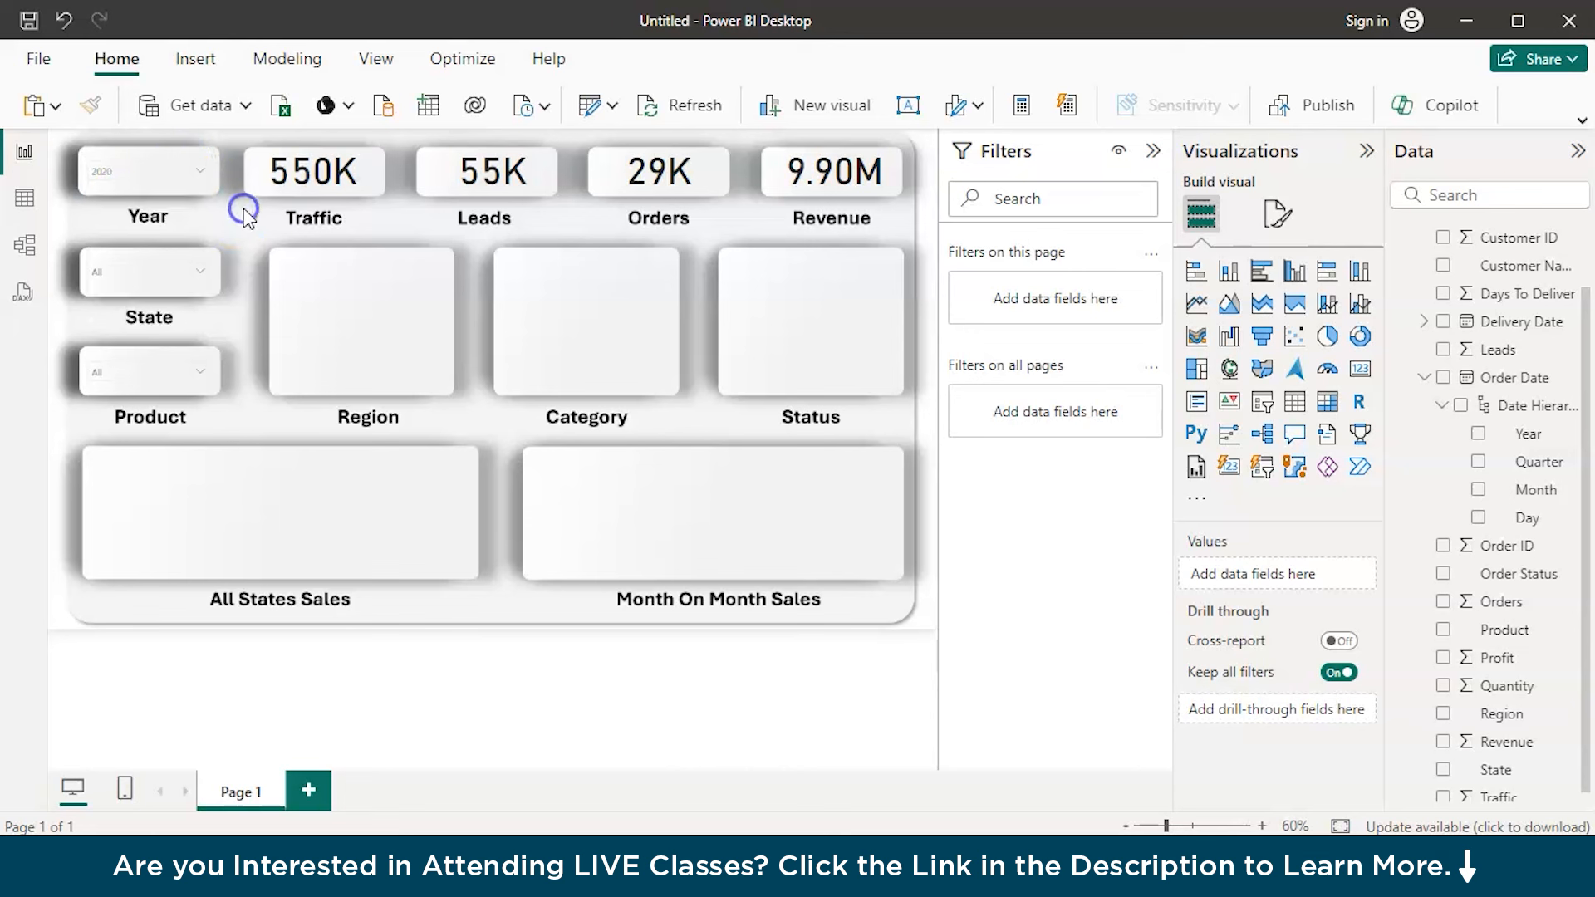
Check the options listed in the State and Product slicers
click(168, 274)
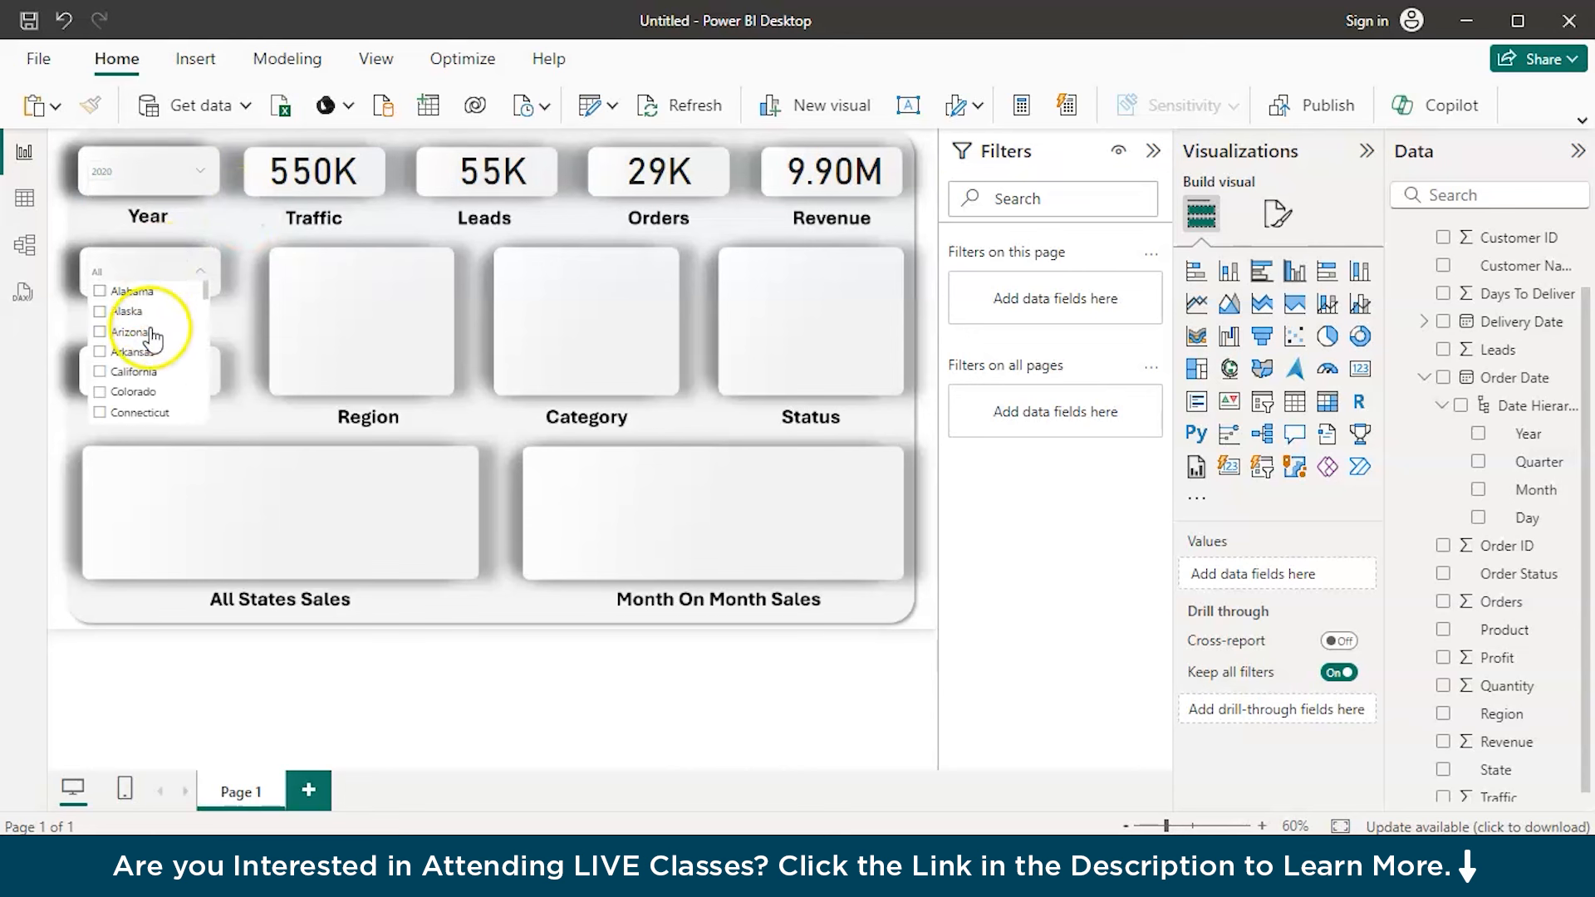
scroll(146, 399, down, 3)
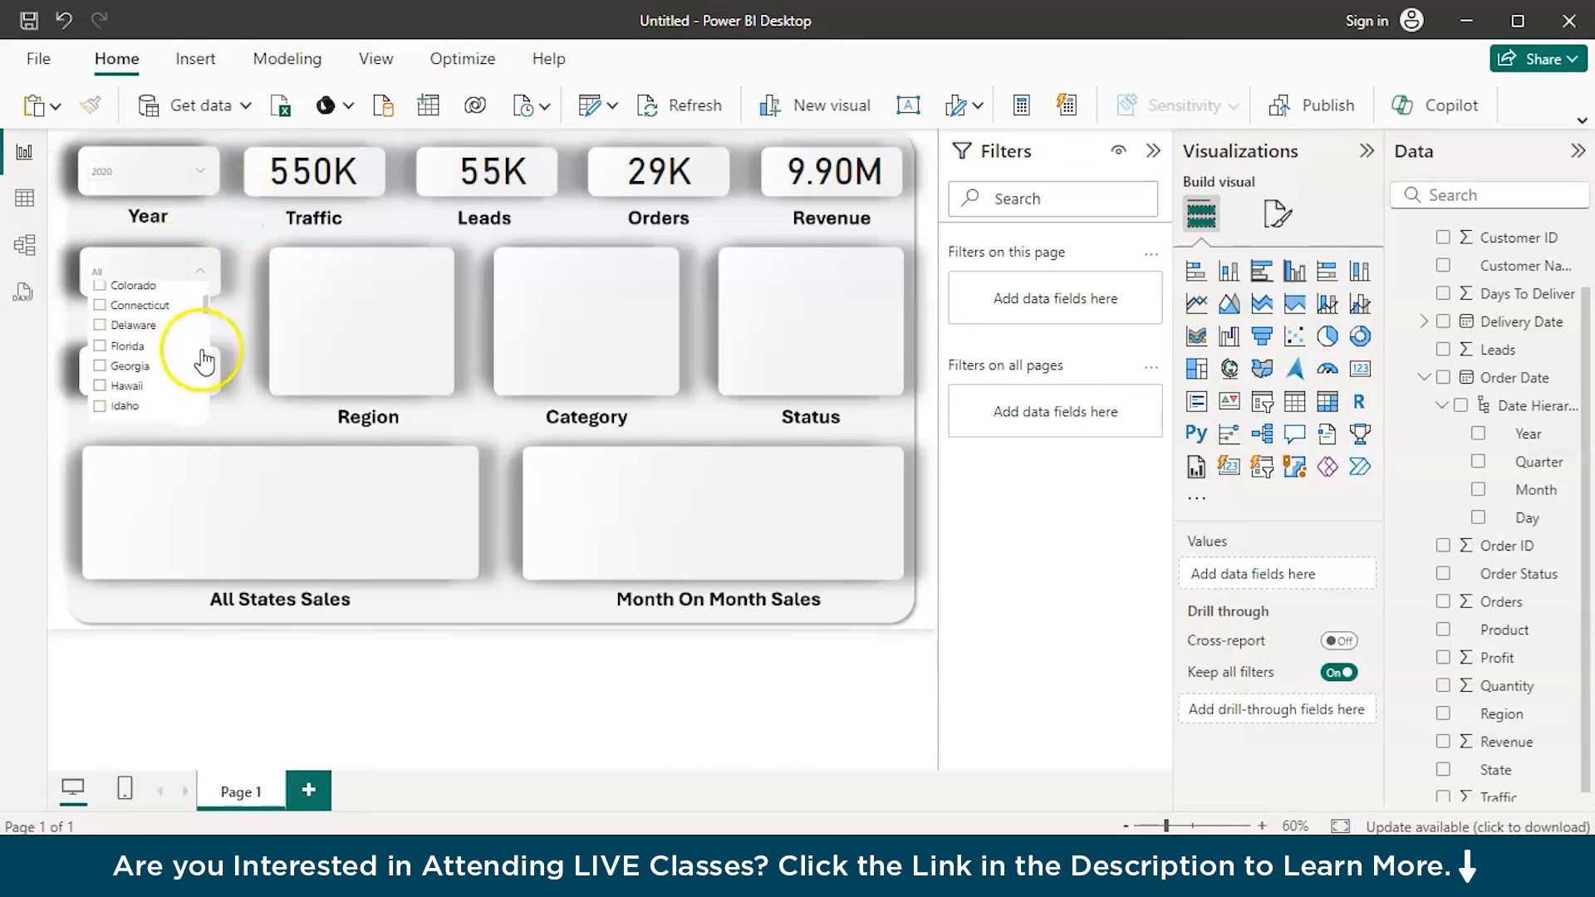
click(228, 337)
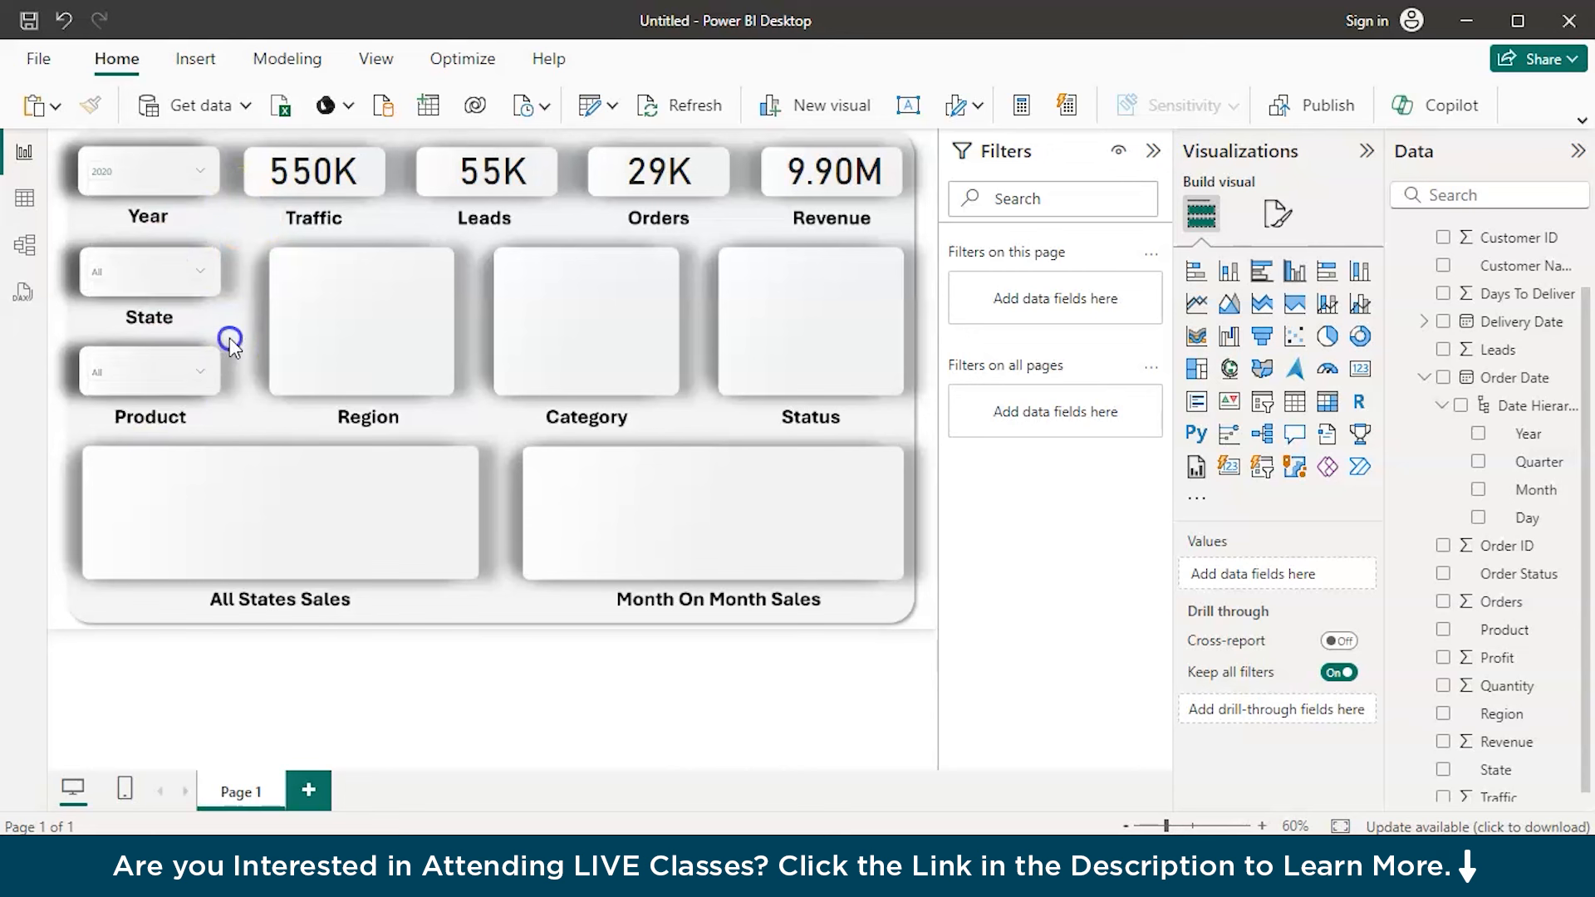
click(176, 371)
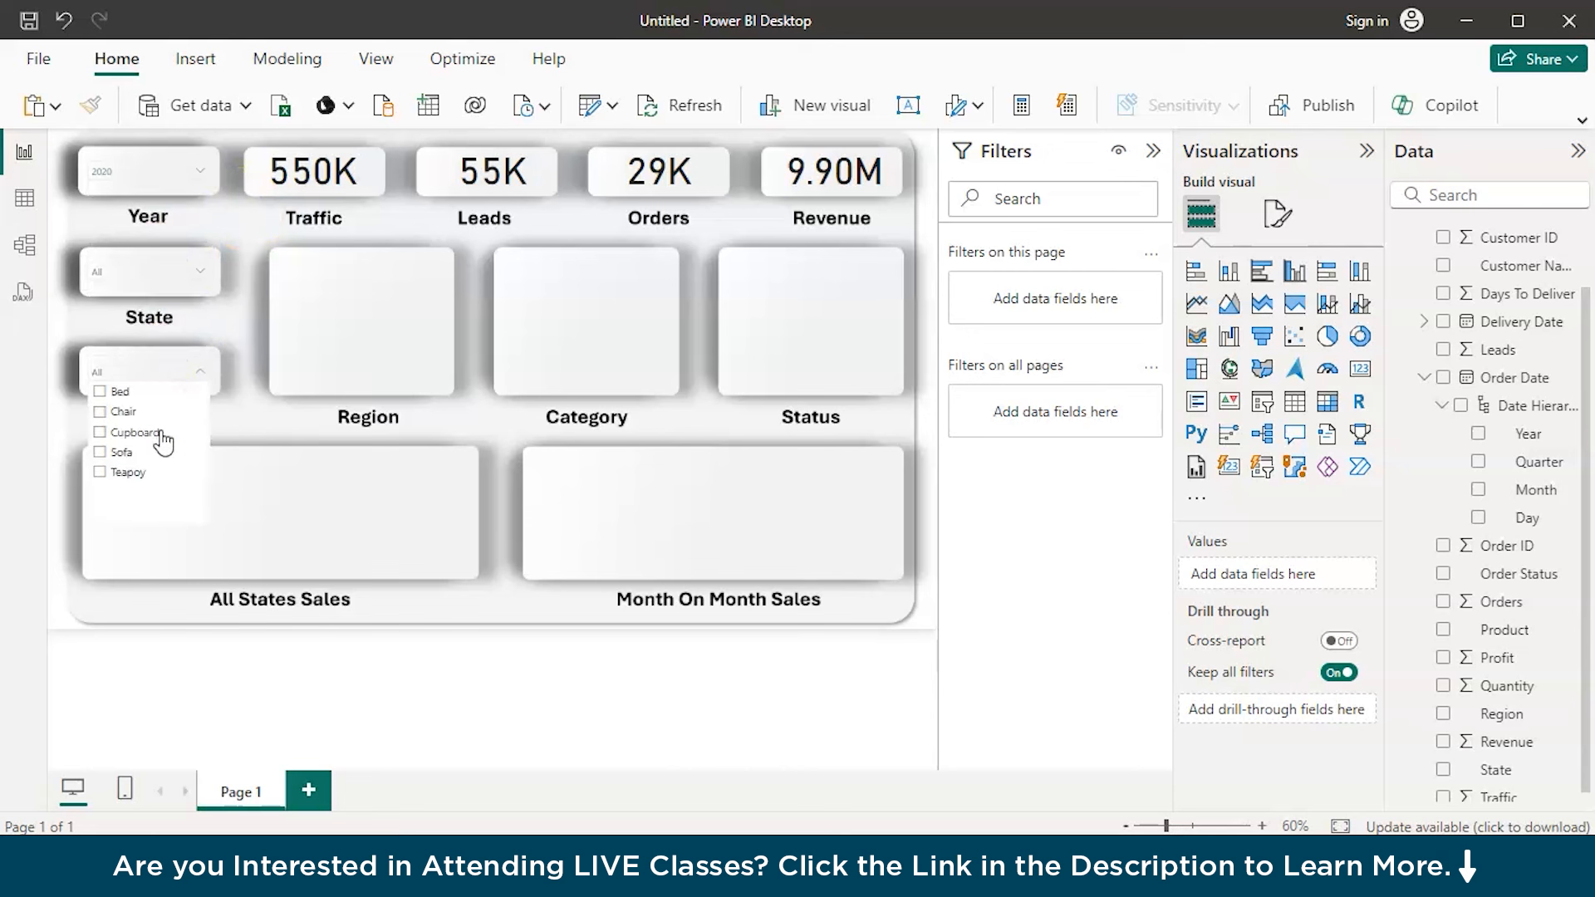
click(227, 420)
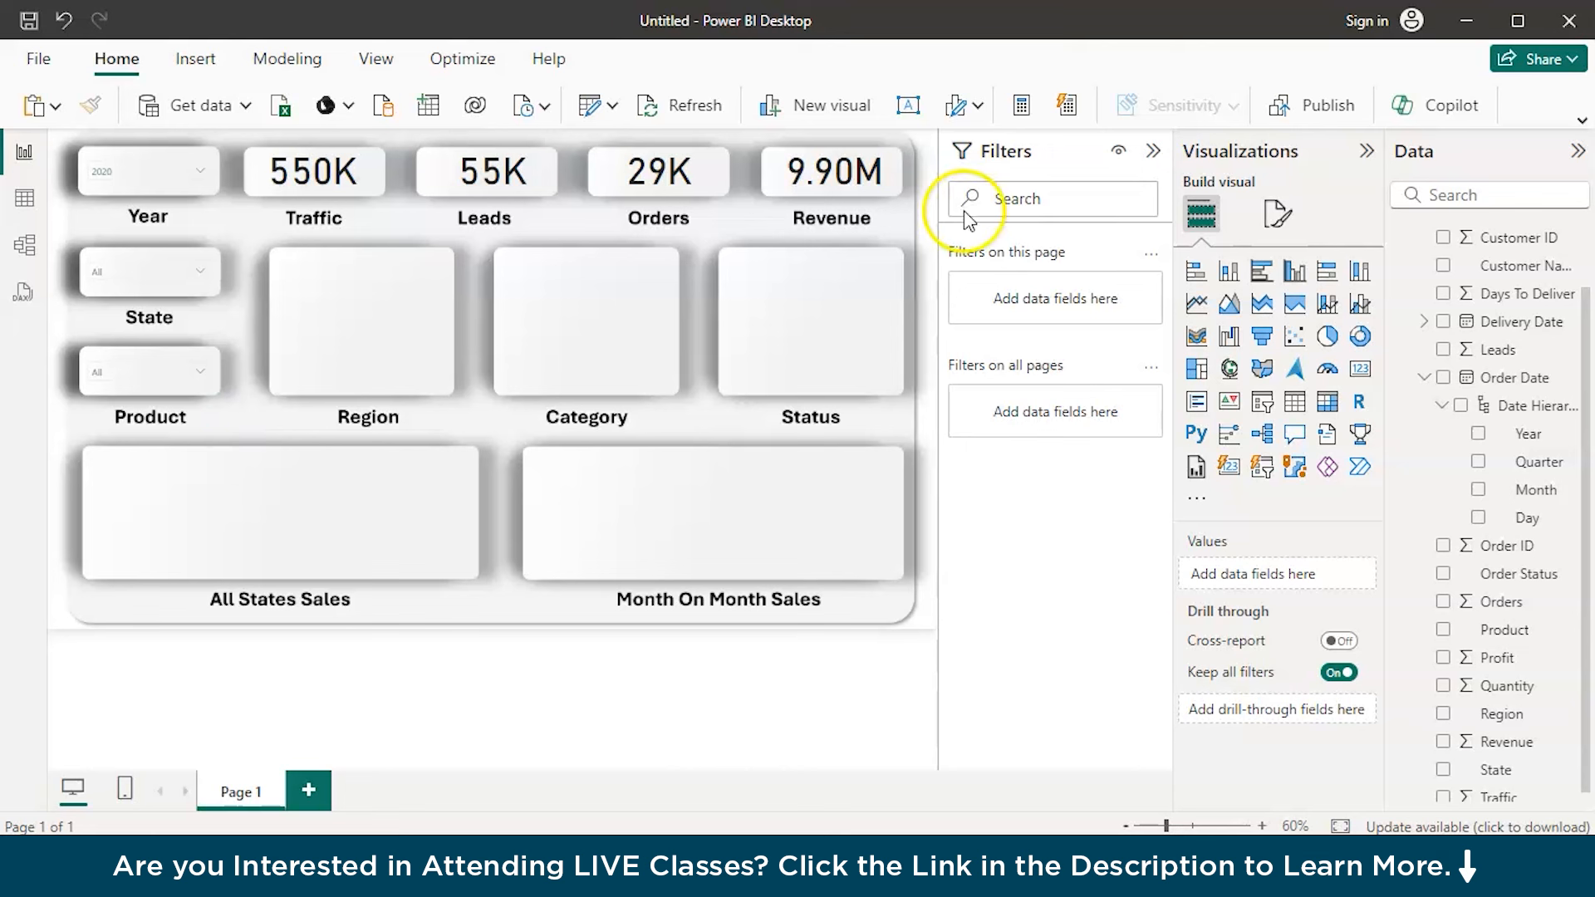
Place a clustered column chart in the Status placeholder, plotting the sum of Order ID on the Y-axis by Order Status on the X-axis
click(1292, 271)
drag(181, 536, 841, 347)
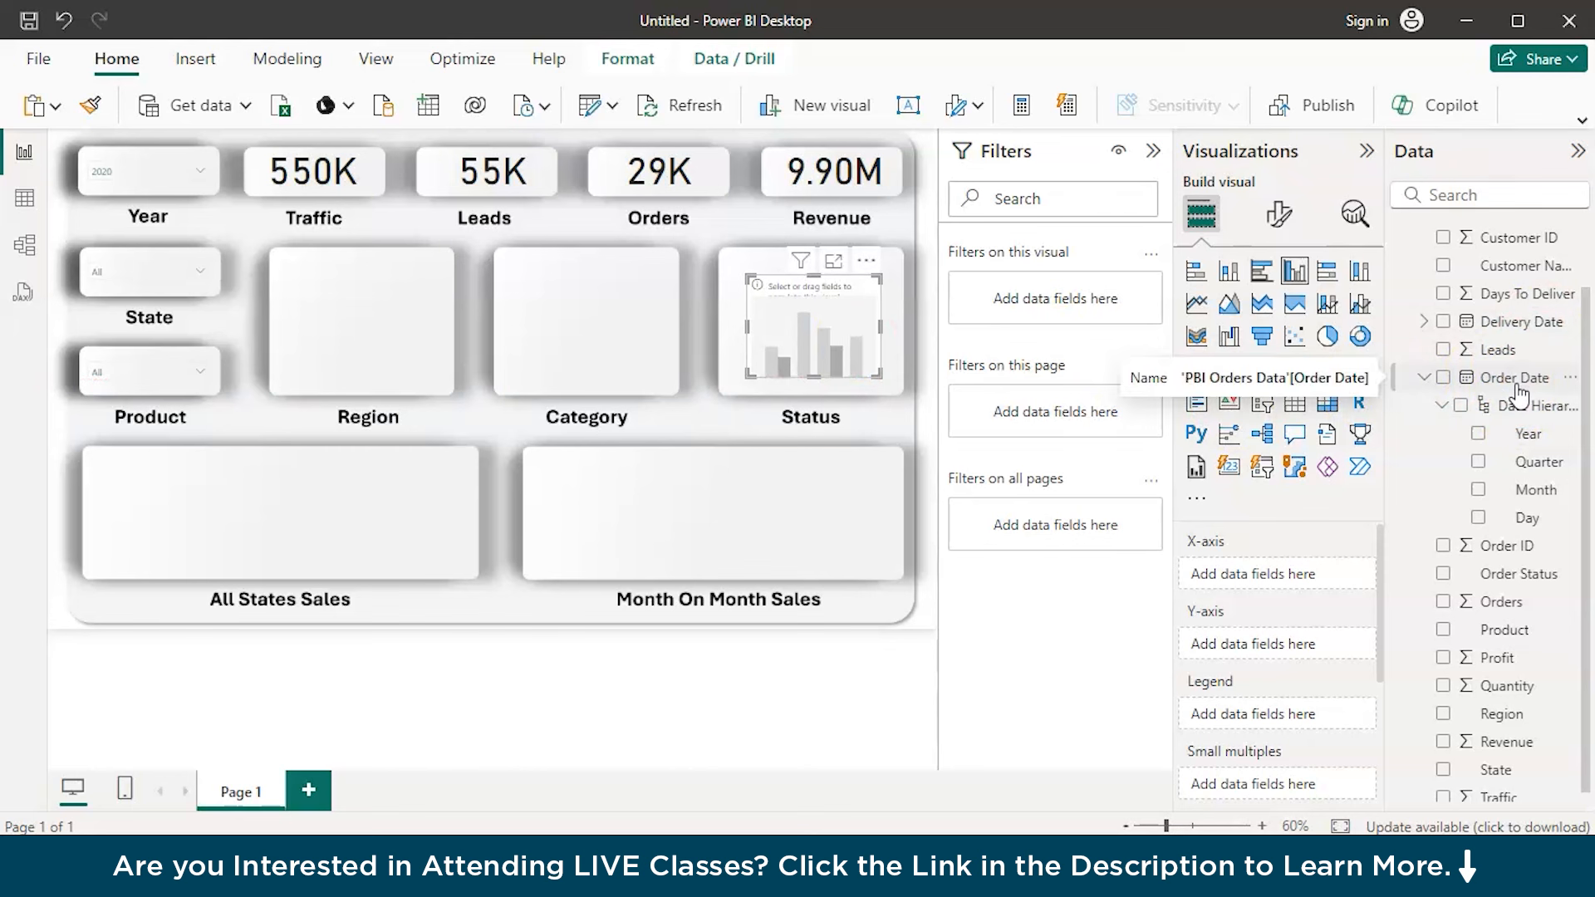
drag(1506, 550, 1309, 652)
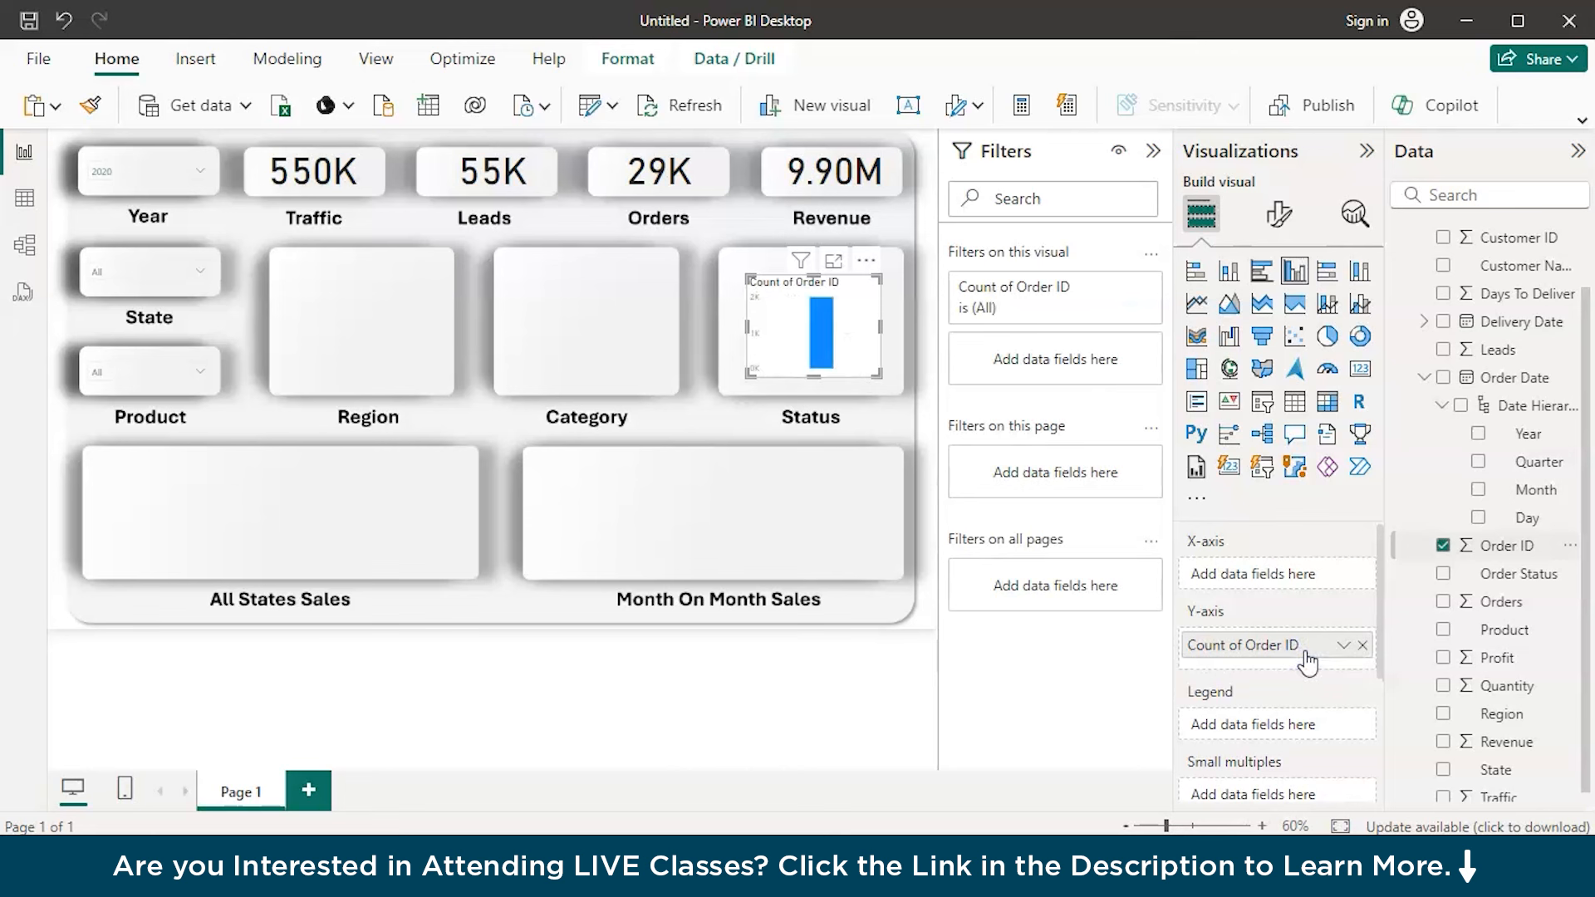
click(1347, 645)
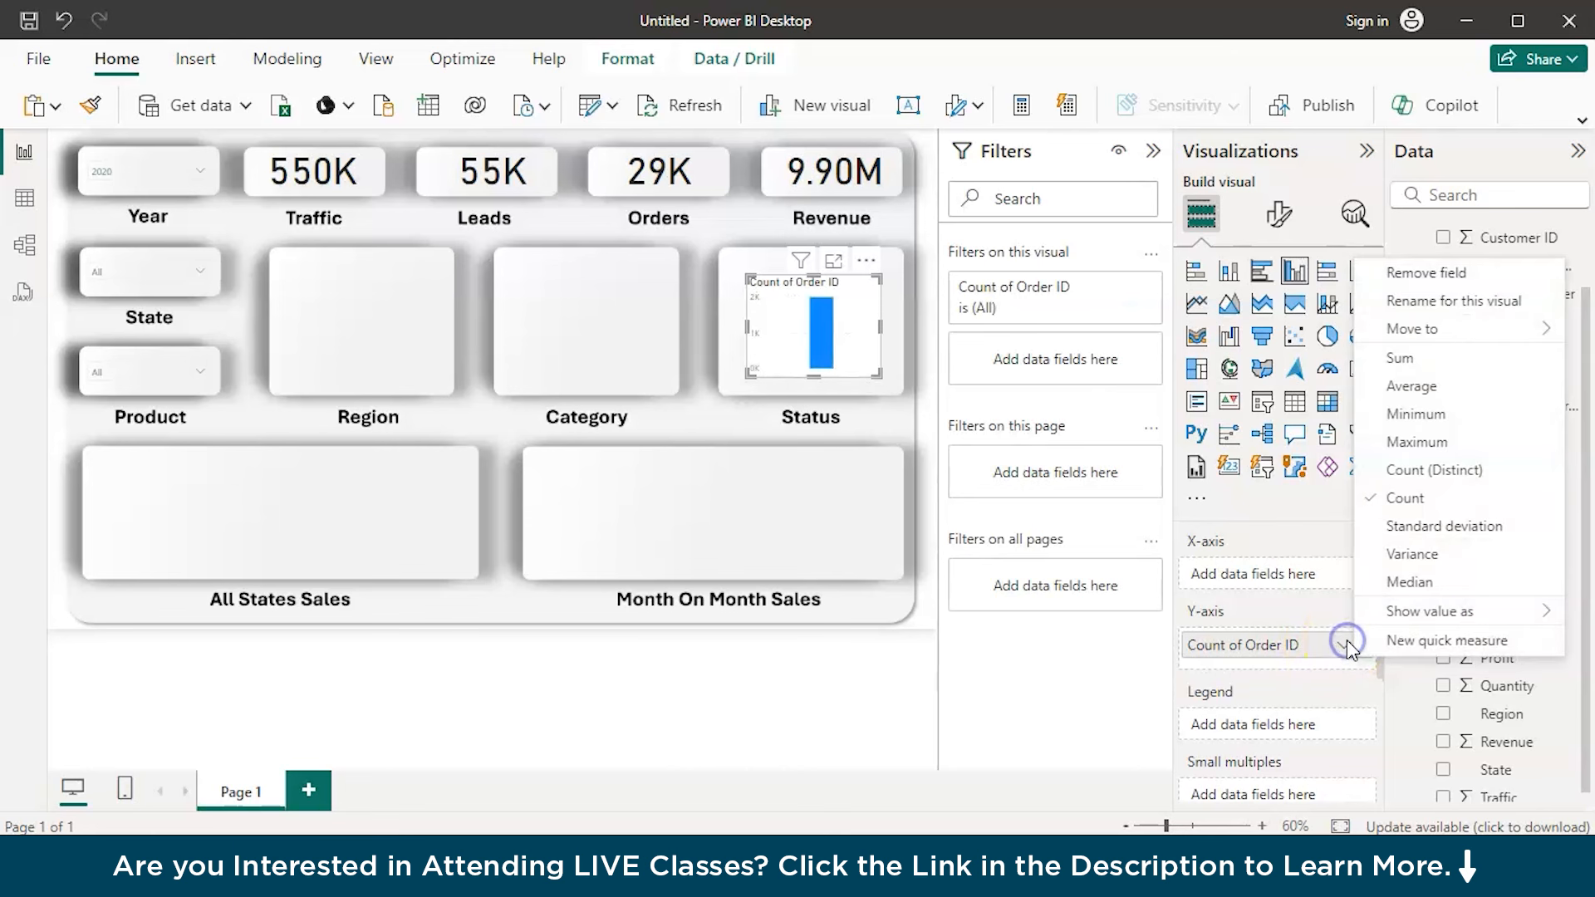
click(1409, 369)
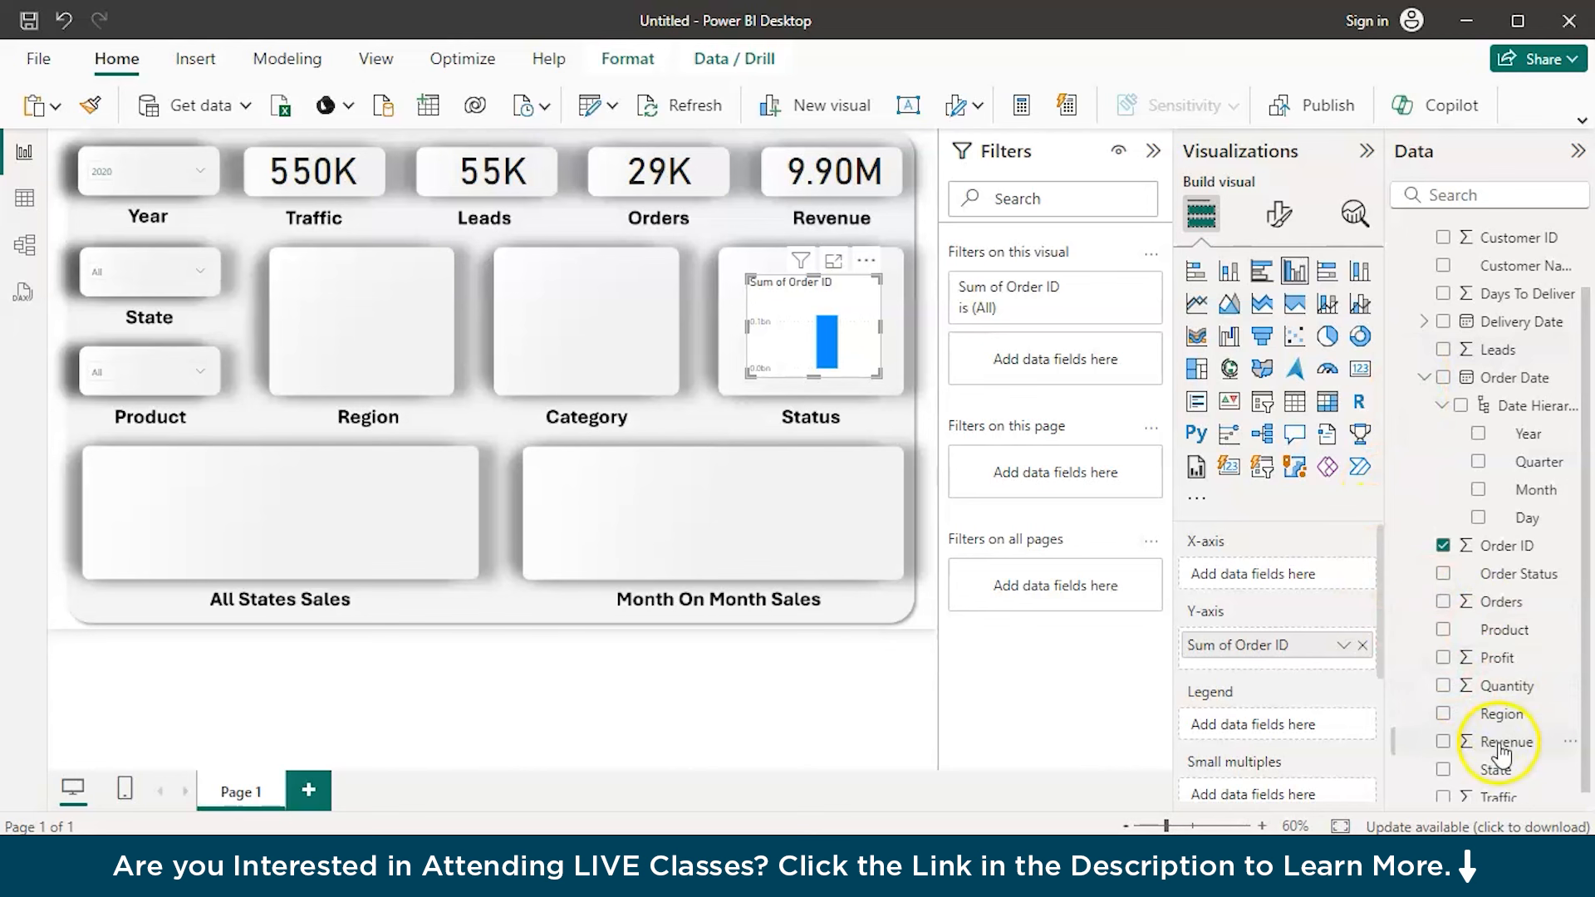
scroll(1496, 757, down, 1)
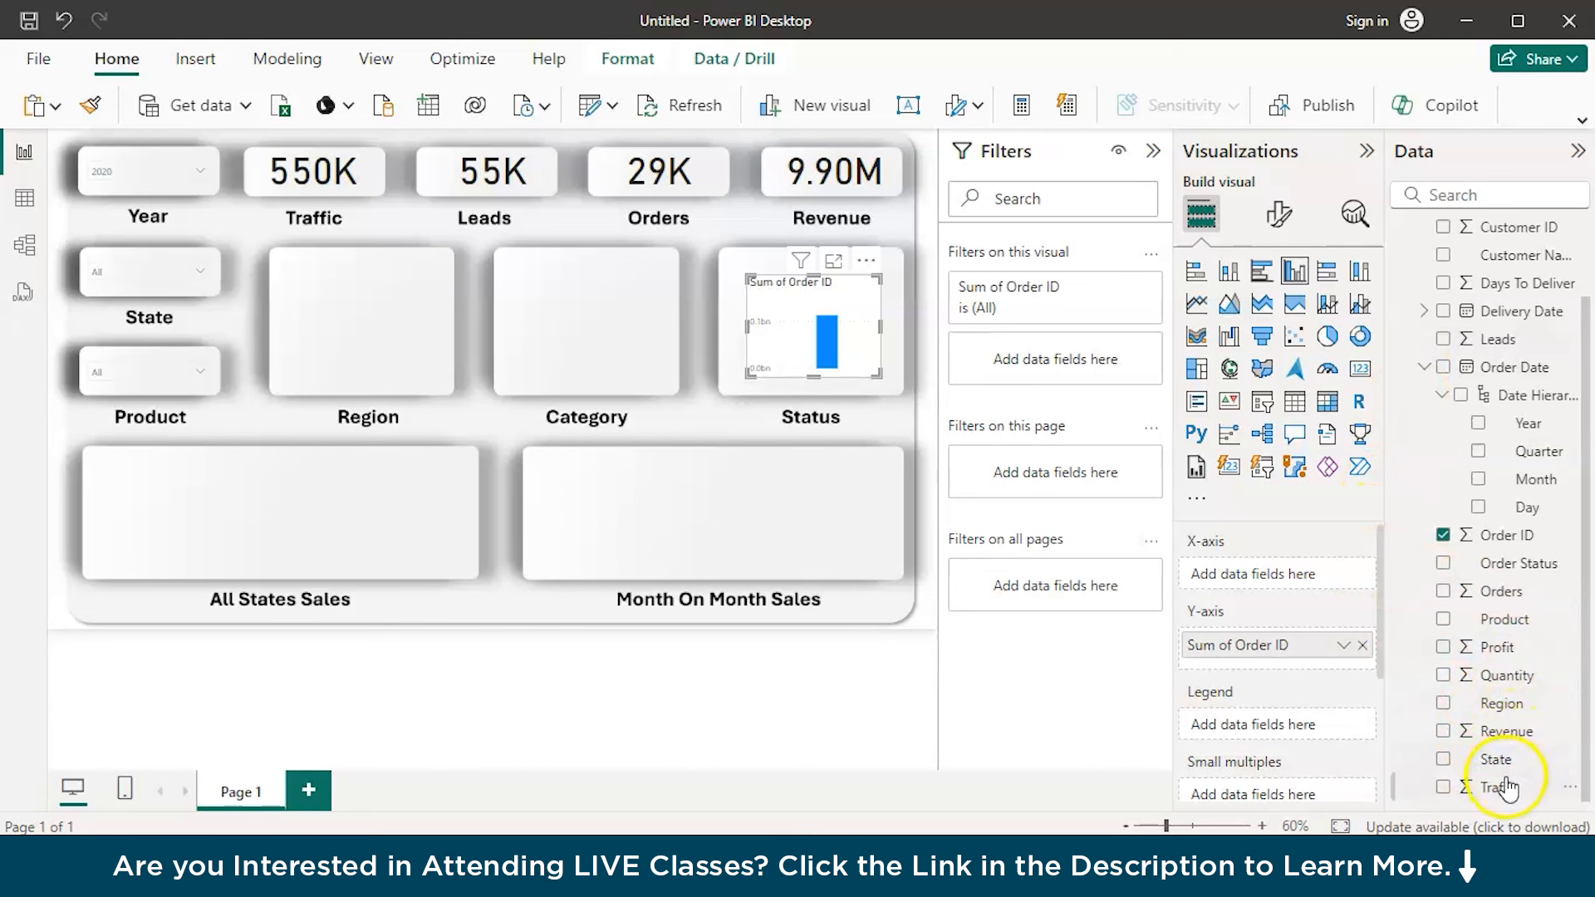
drag(1536, 567, 1316, 586)
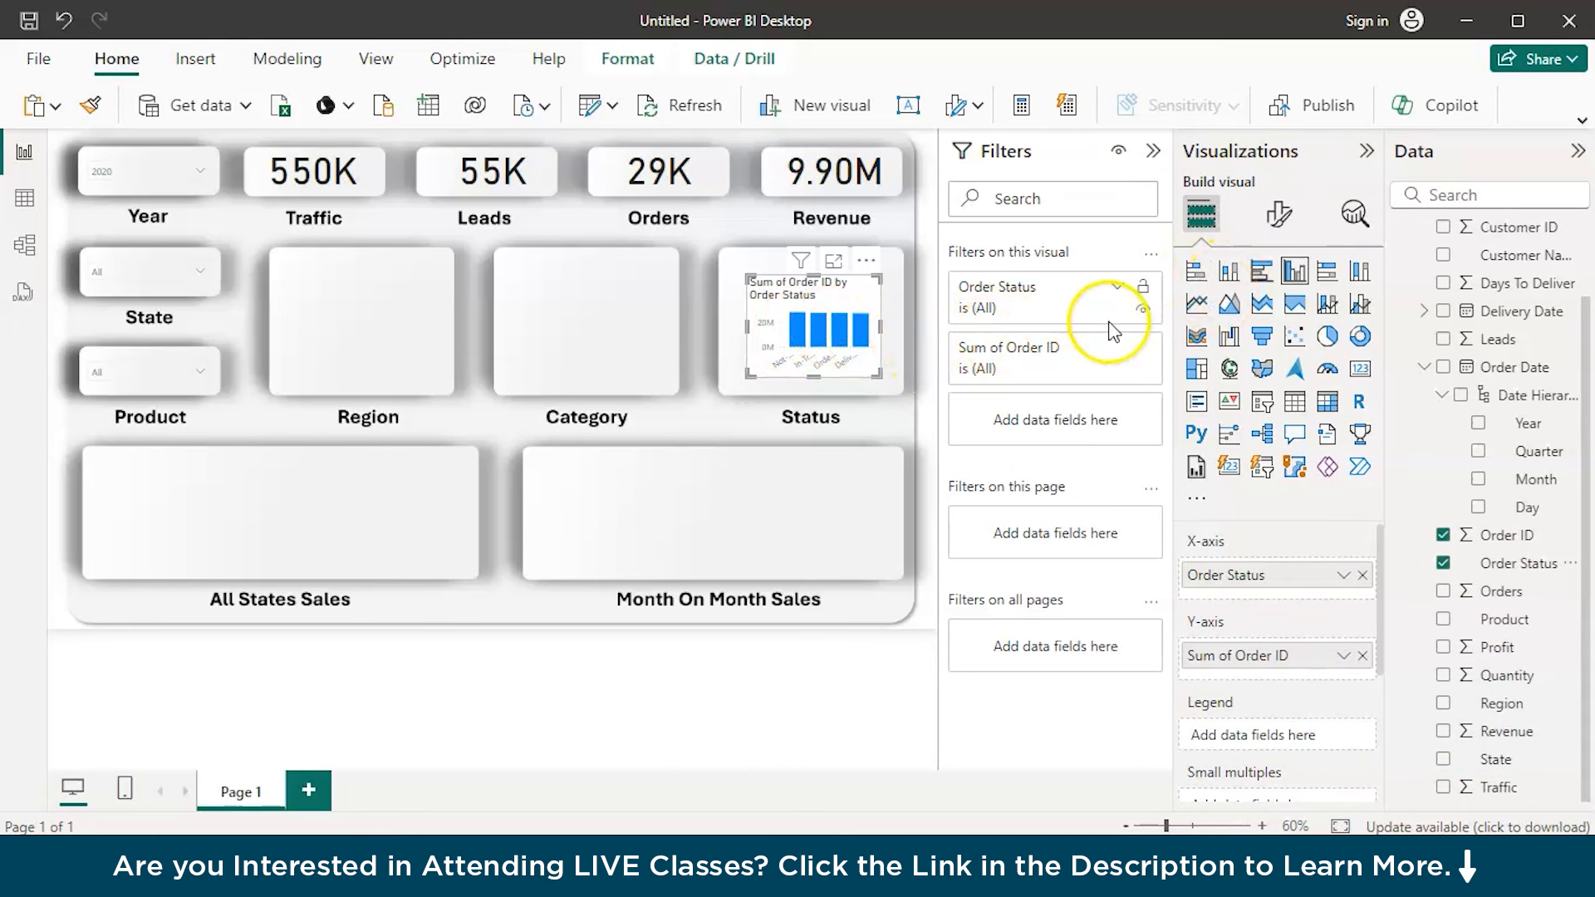
Turn off the Status chart's title, background, header icons and tooltips, and open its effects settings
click(1280, 216)
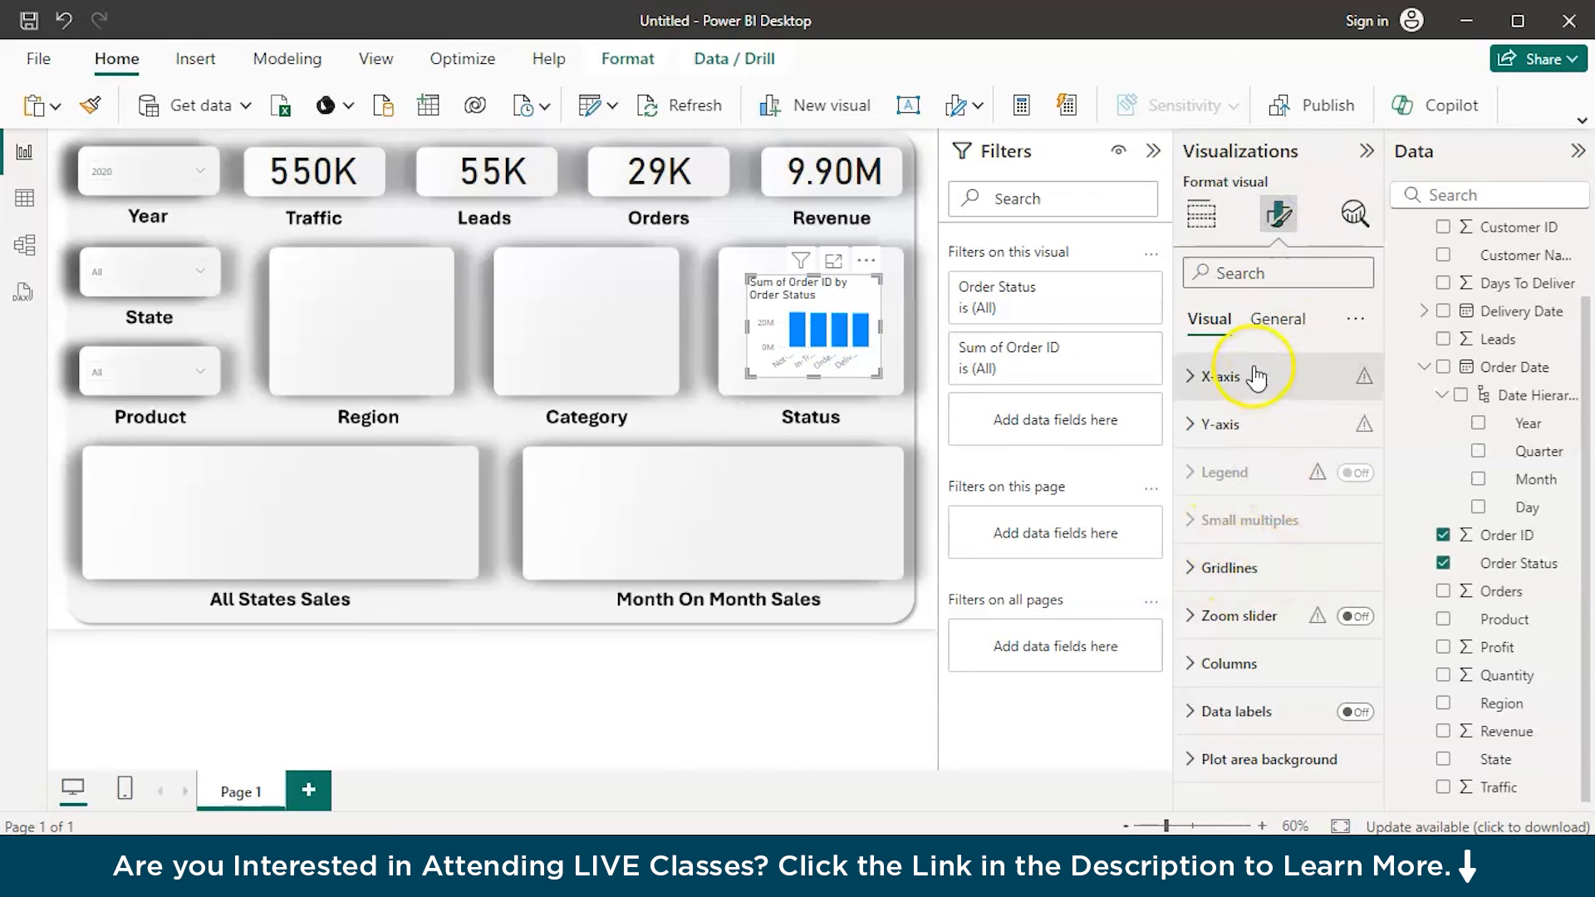
click(1208, 422)
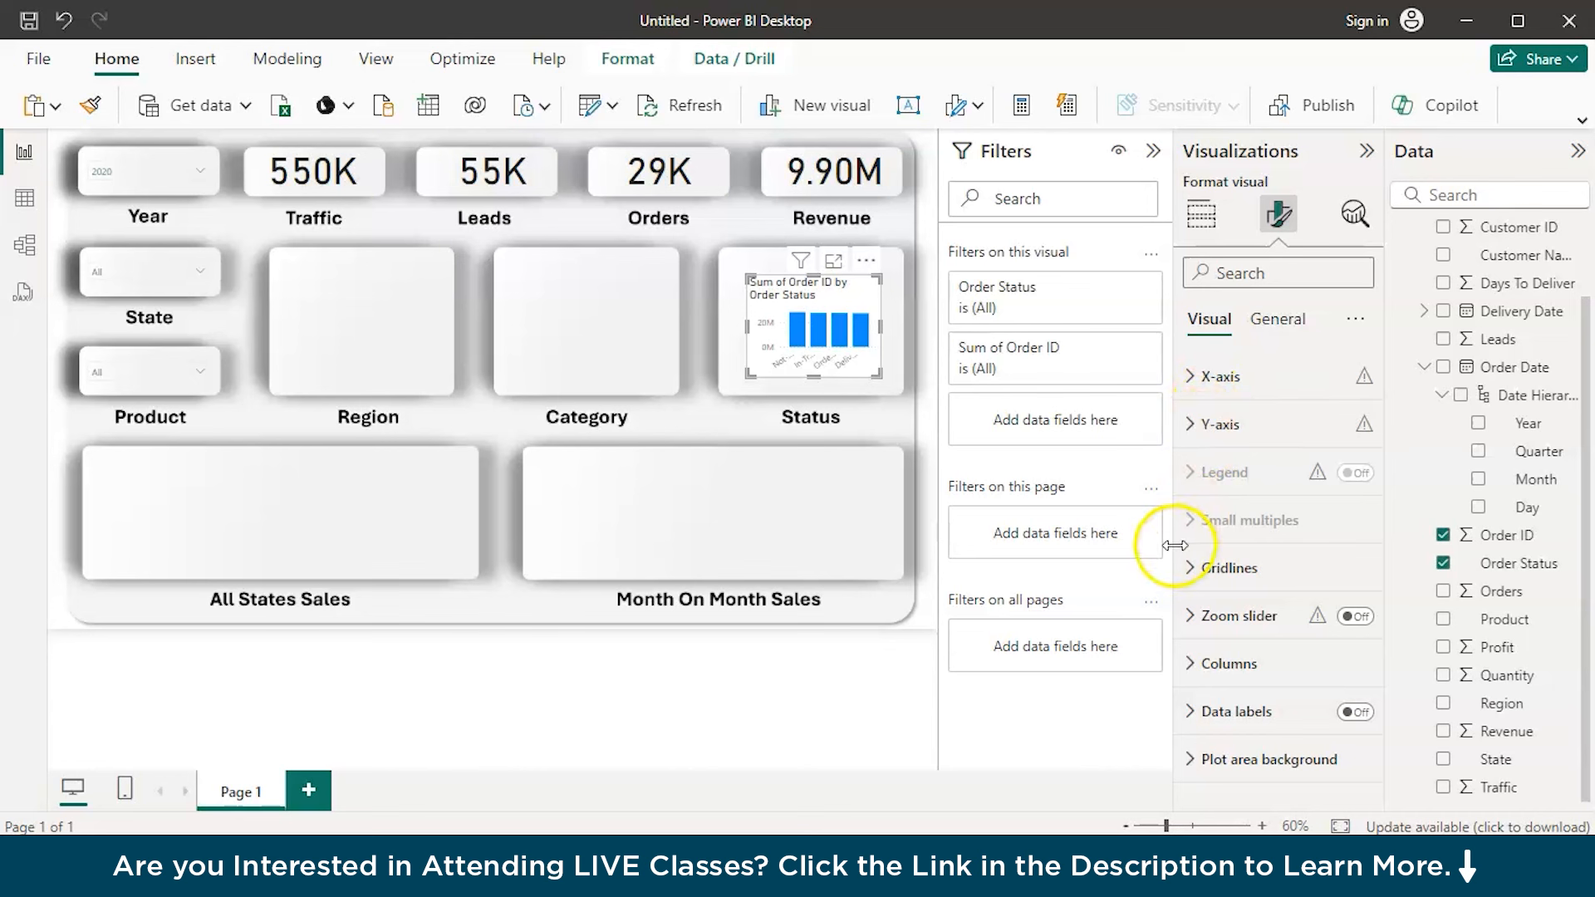
click(1285, 317)
click(1345, 424)
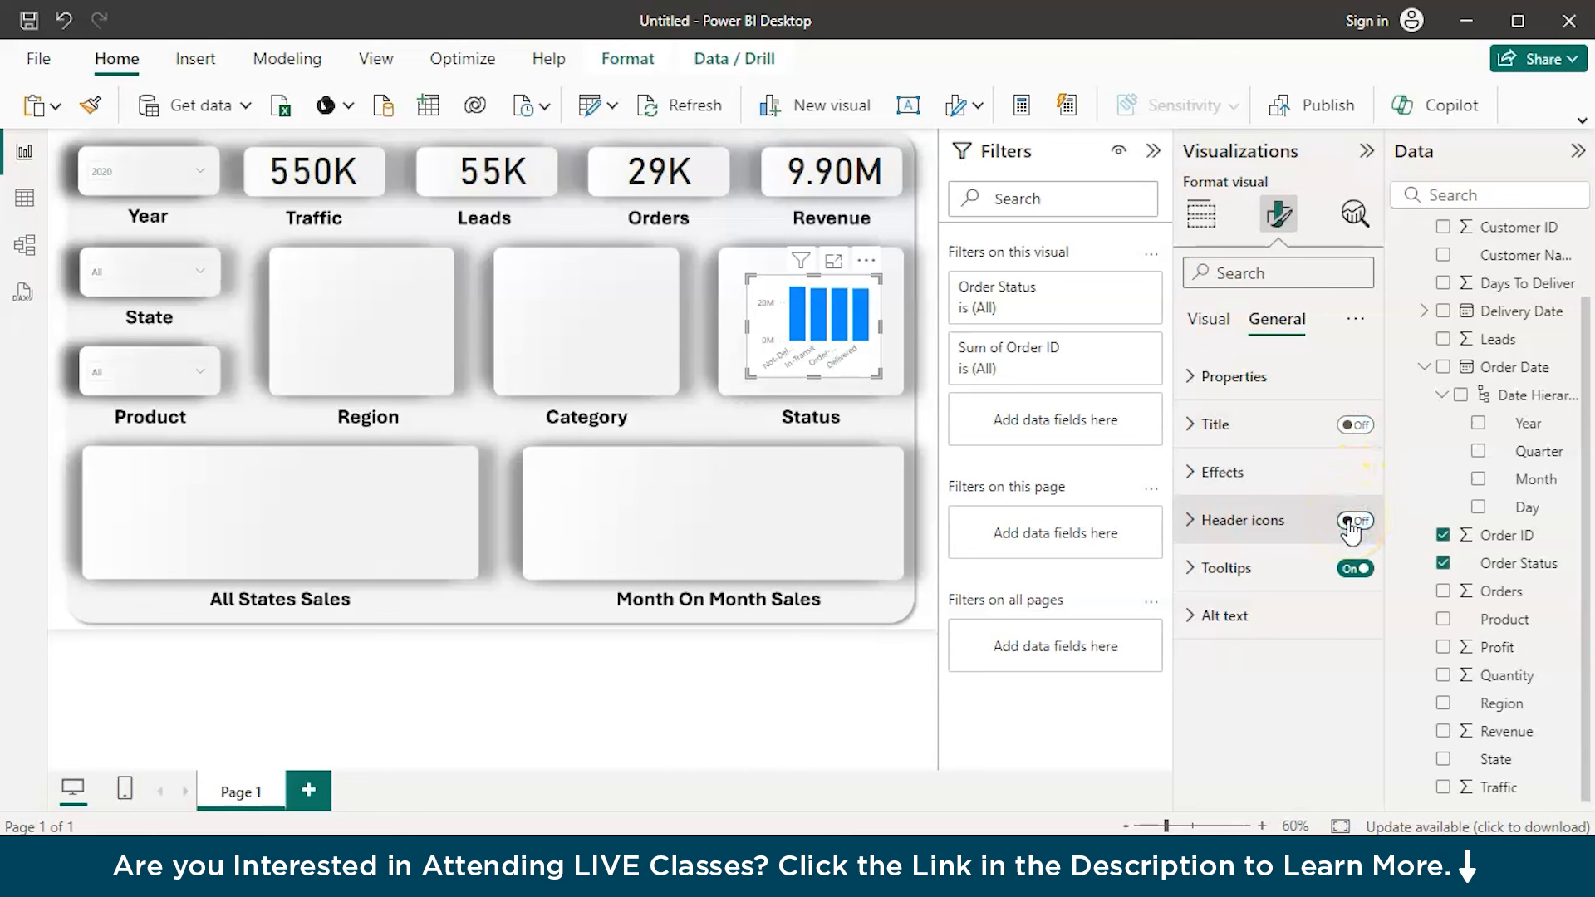
click(1349, 571)
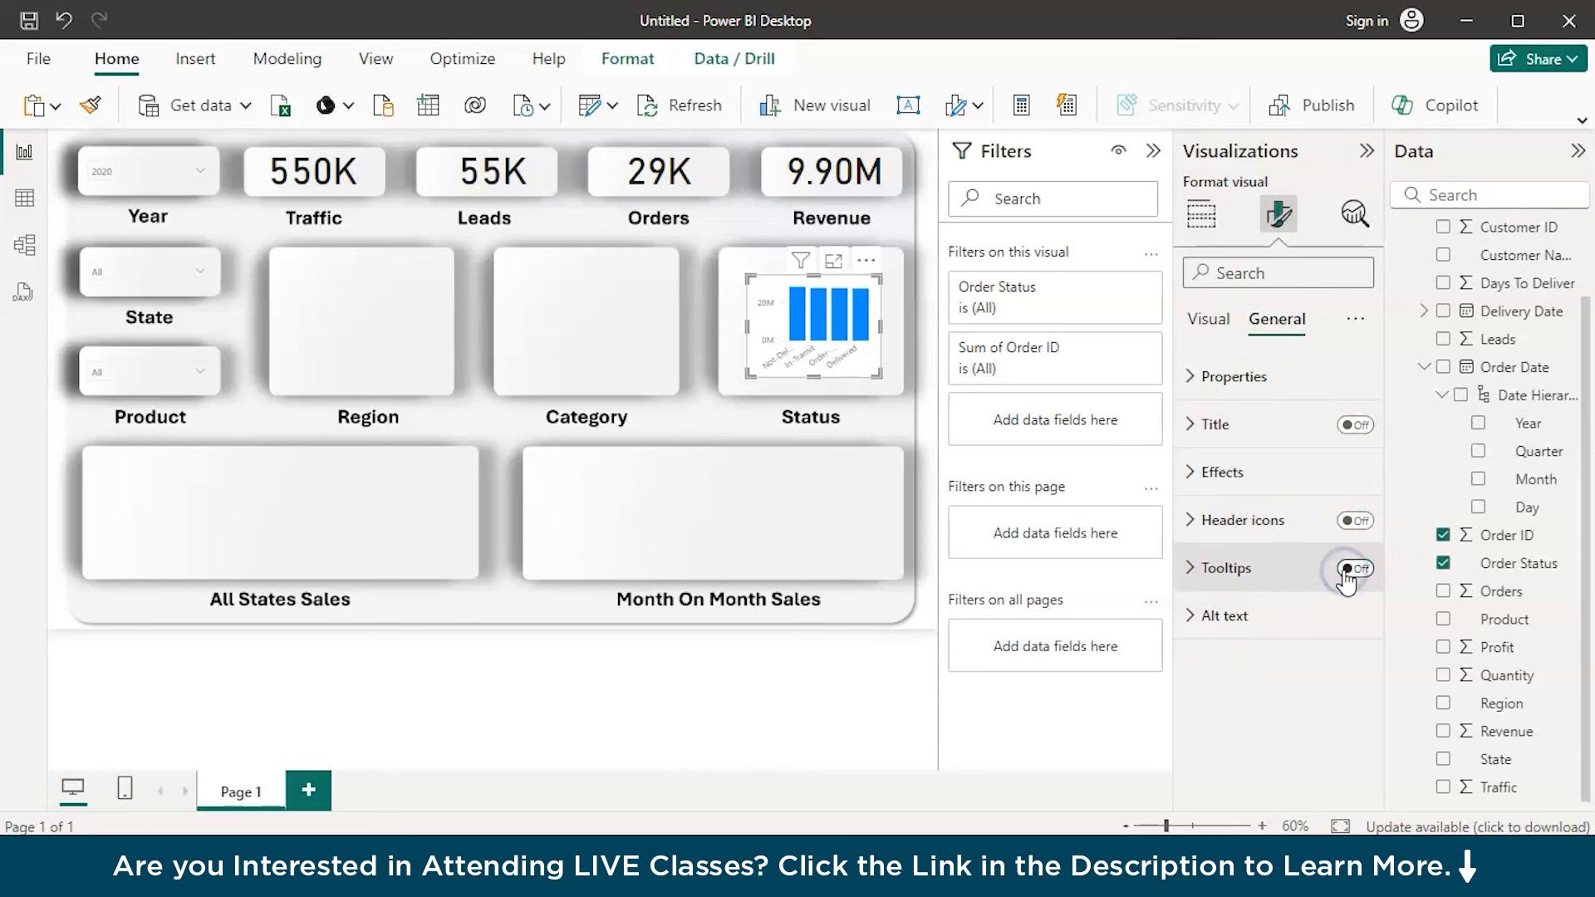
click(1249, 472)
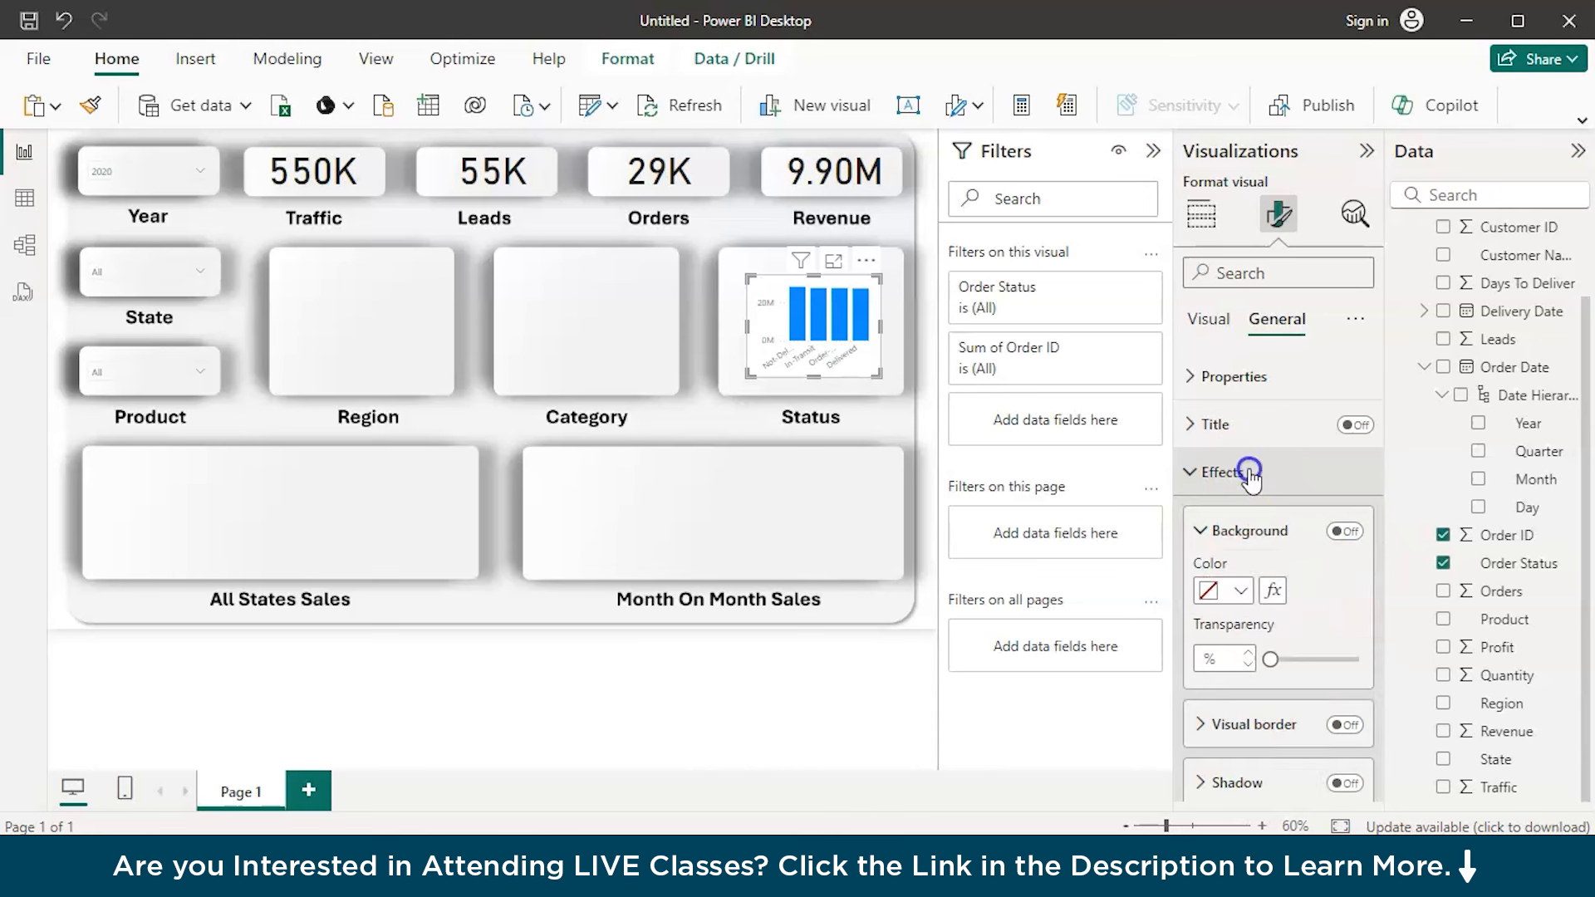
With its background off, enlarge the Status column chart to its placeholder's size and nudge it up until it fits inside
click(1340, 534)
click(1341, 536)
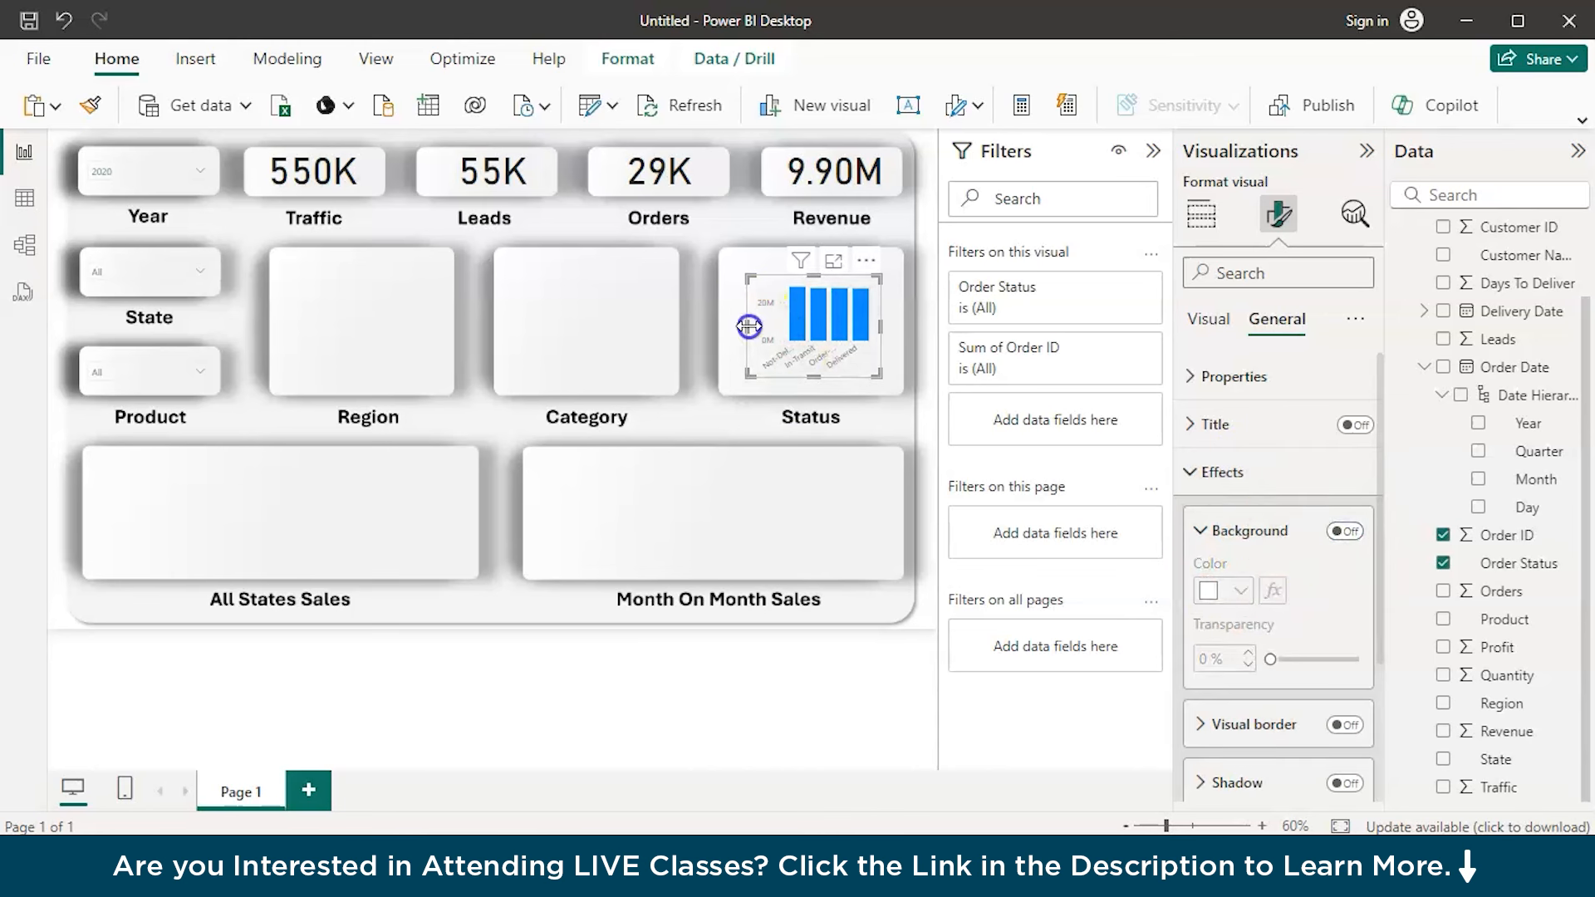
drag(748, 326, 725, 325)
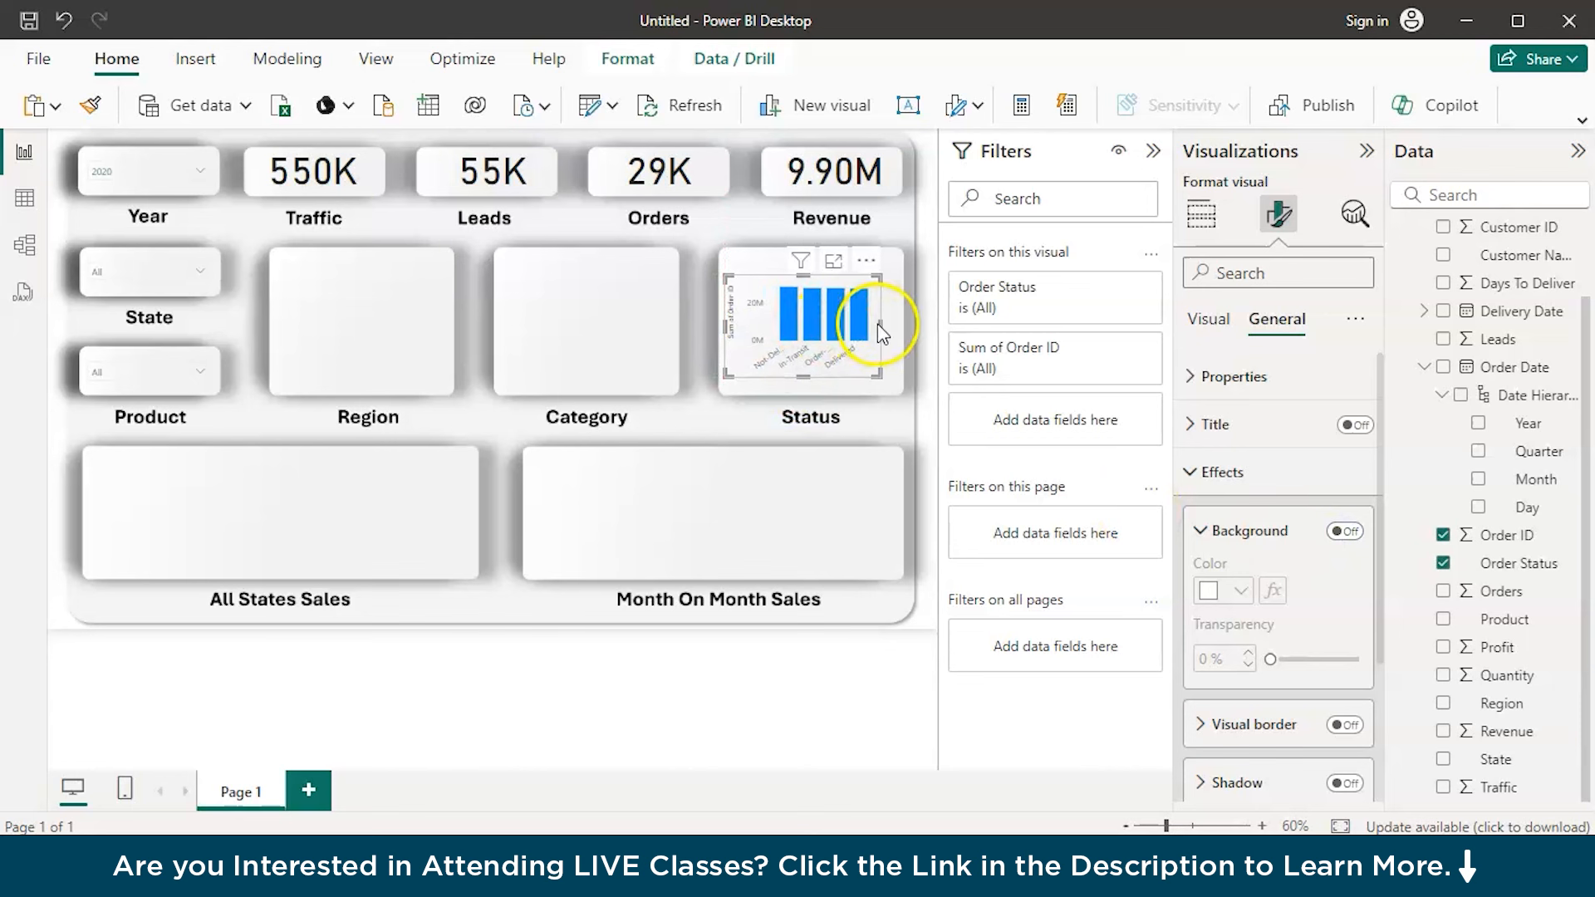
drag(880, 323, 897, 323)
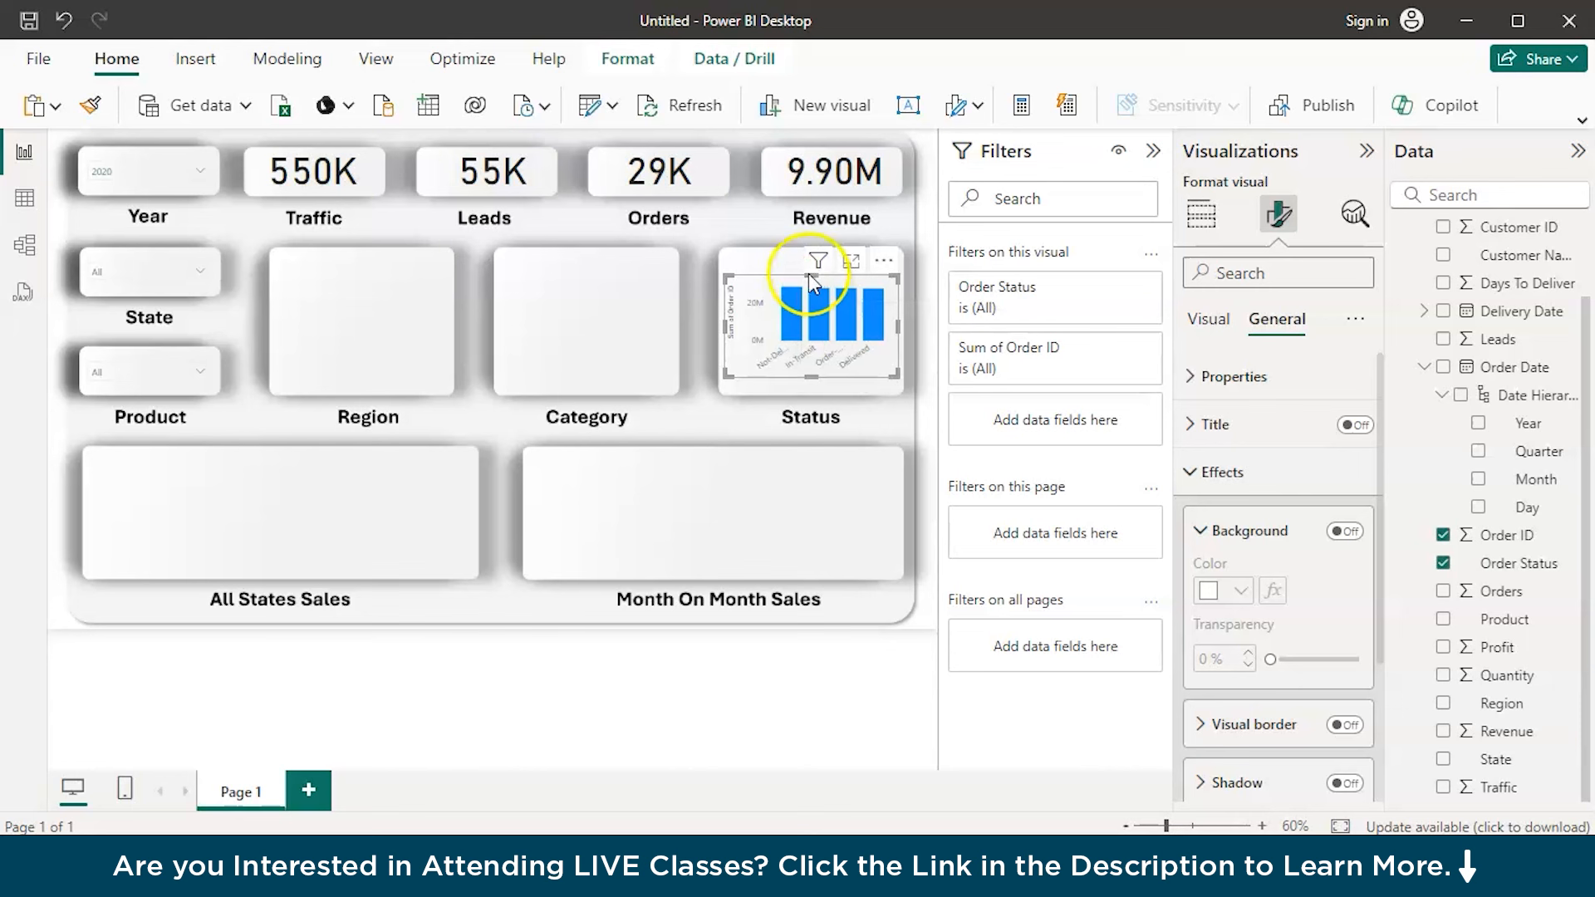
drag(813, 377, 813, 417)
click(774, 278)
key(Up)
key(Up)
key(Up)
key(Up)
key(Up)
key(Up)
key(Up)
key(Up)
key(Up)
key(Up)
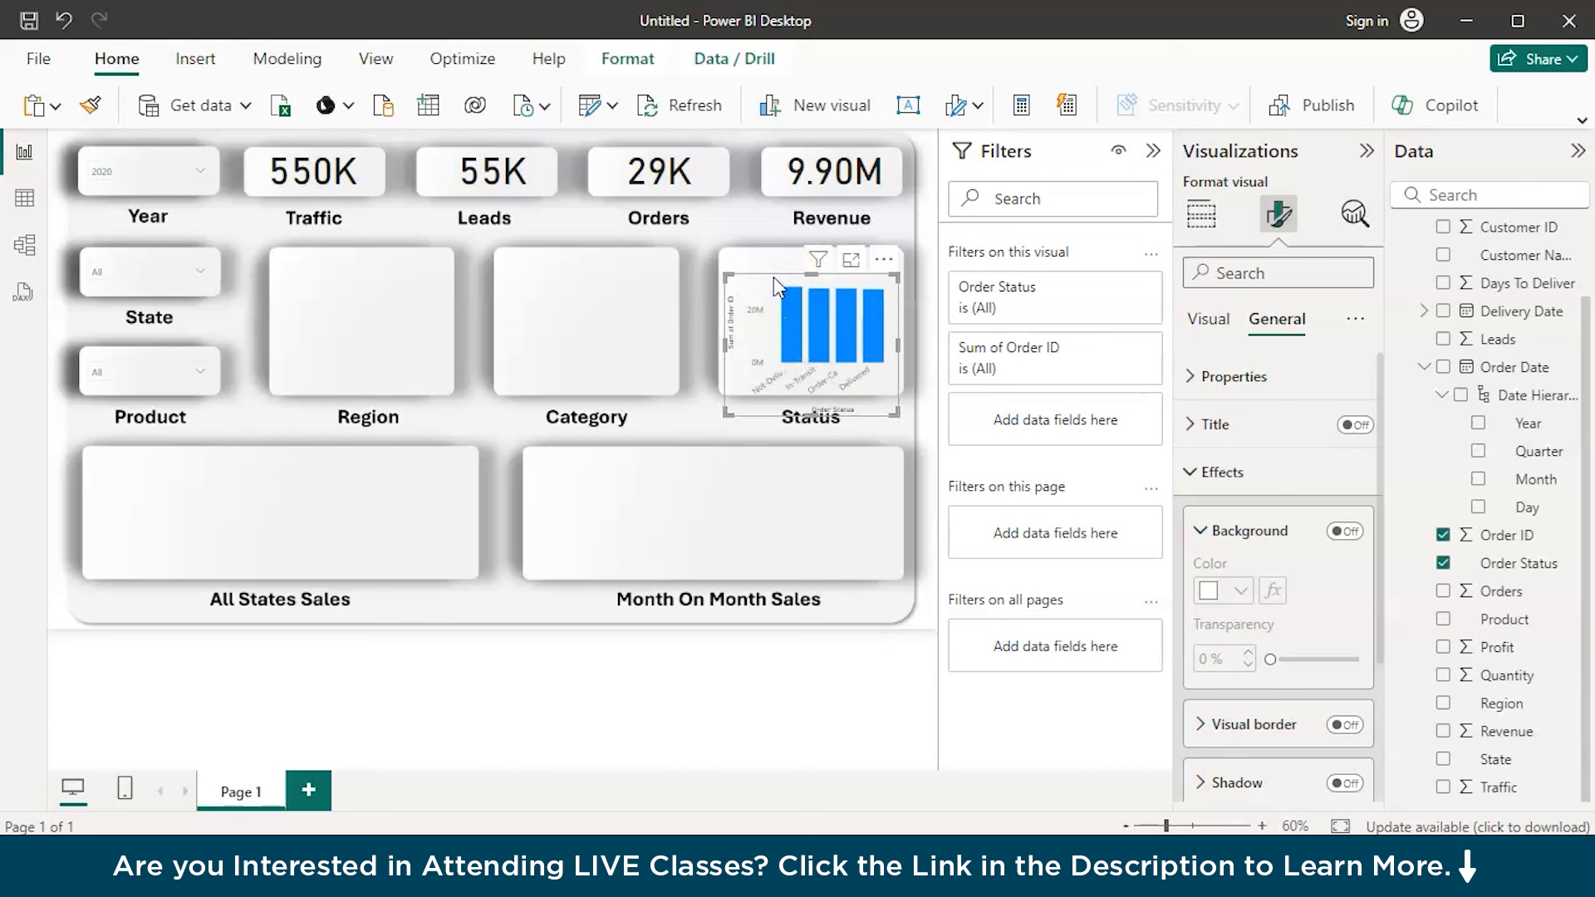
key(Up)
key(Up)
key(Up)
key(Up)
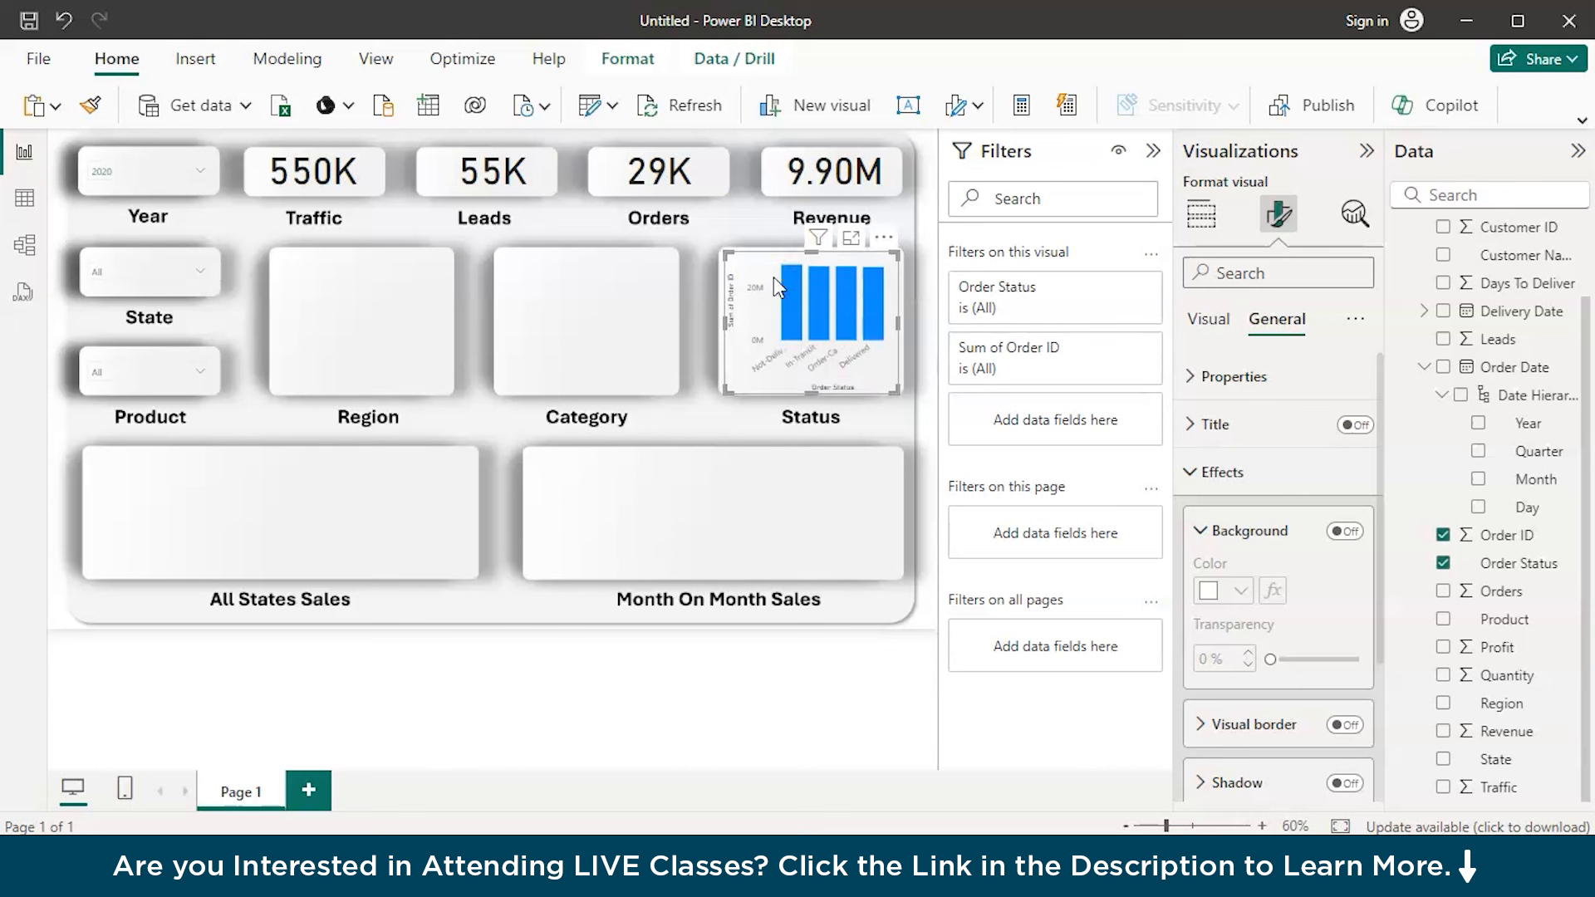
click(596, 339)
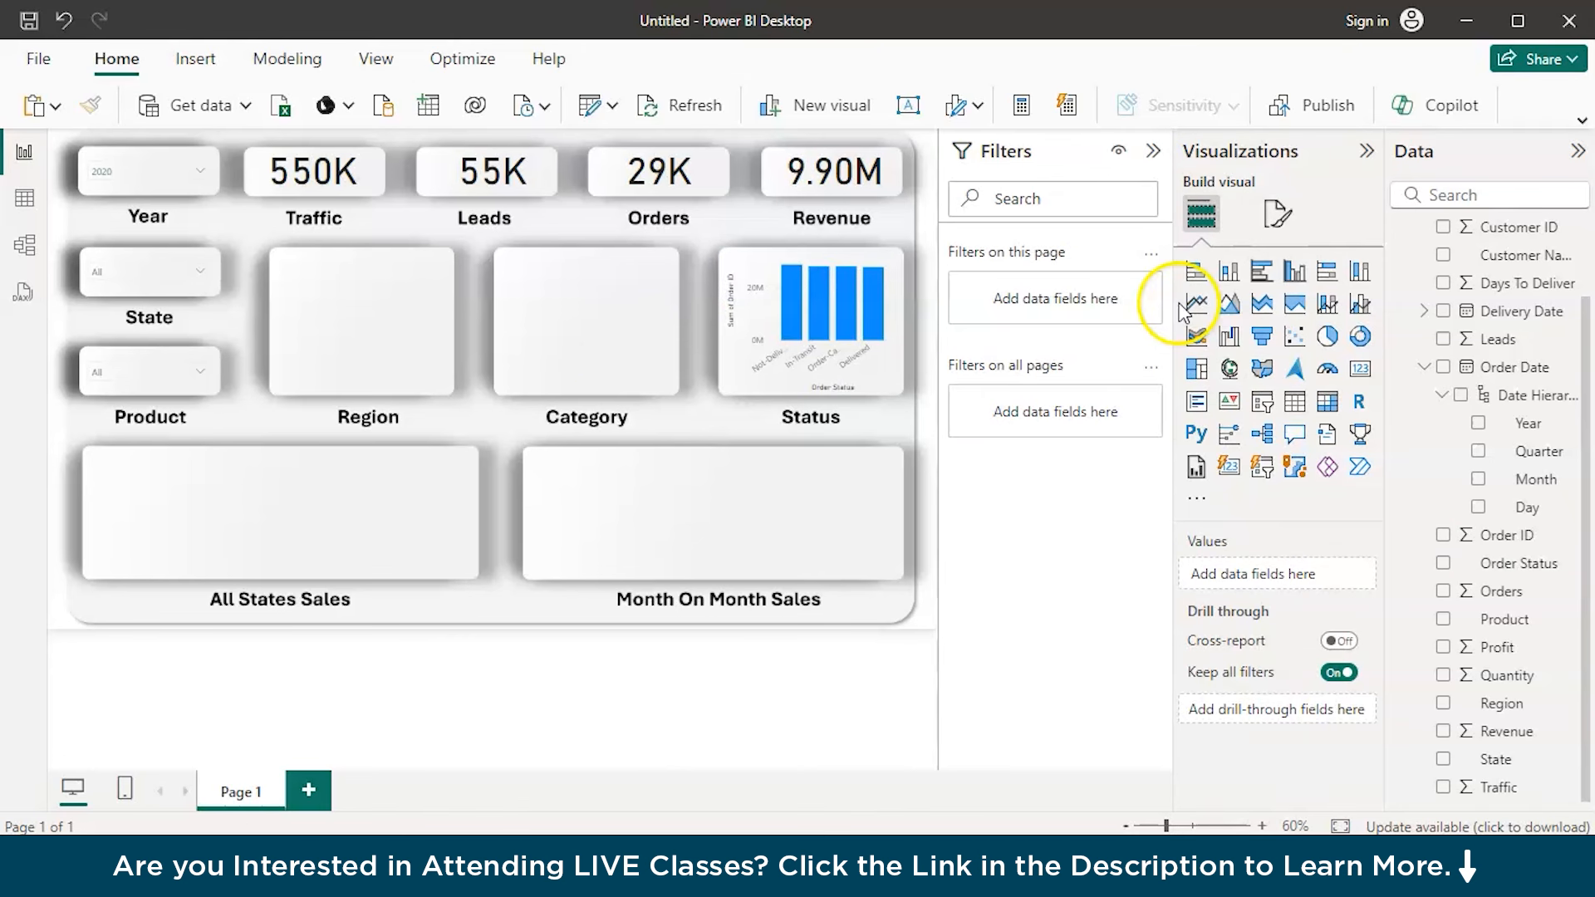
Place a donut chart in the Category placeholder, with the sum of Revenue as values and Category as legend
click(1359, 336)
drag(174, 527, 595, 322)
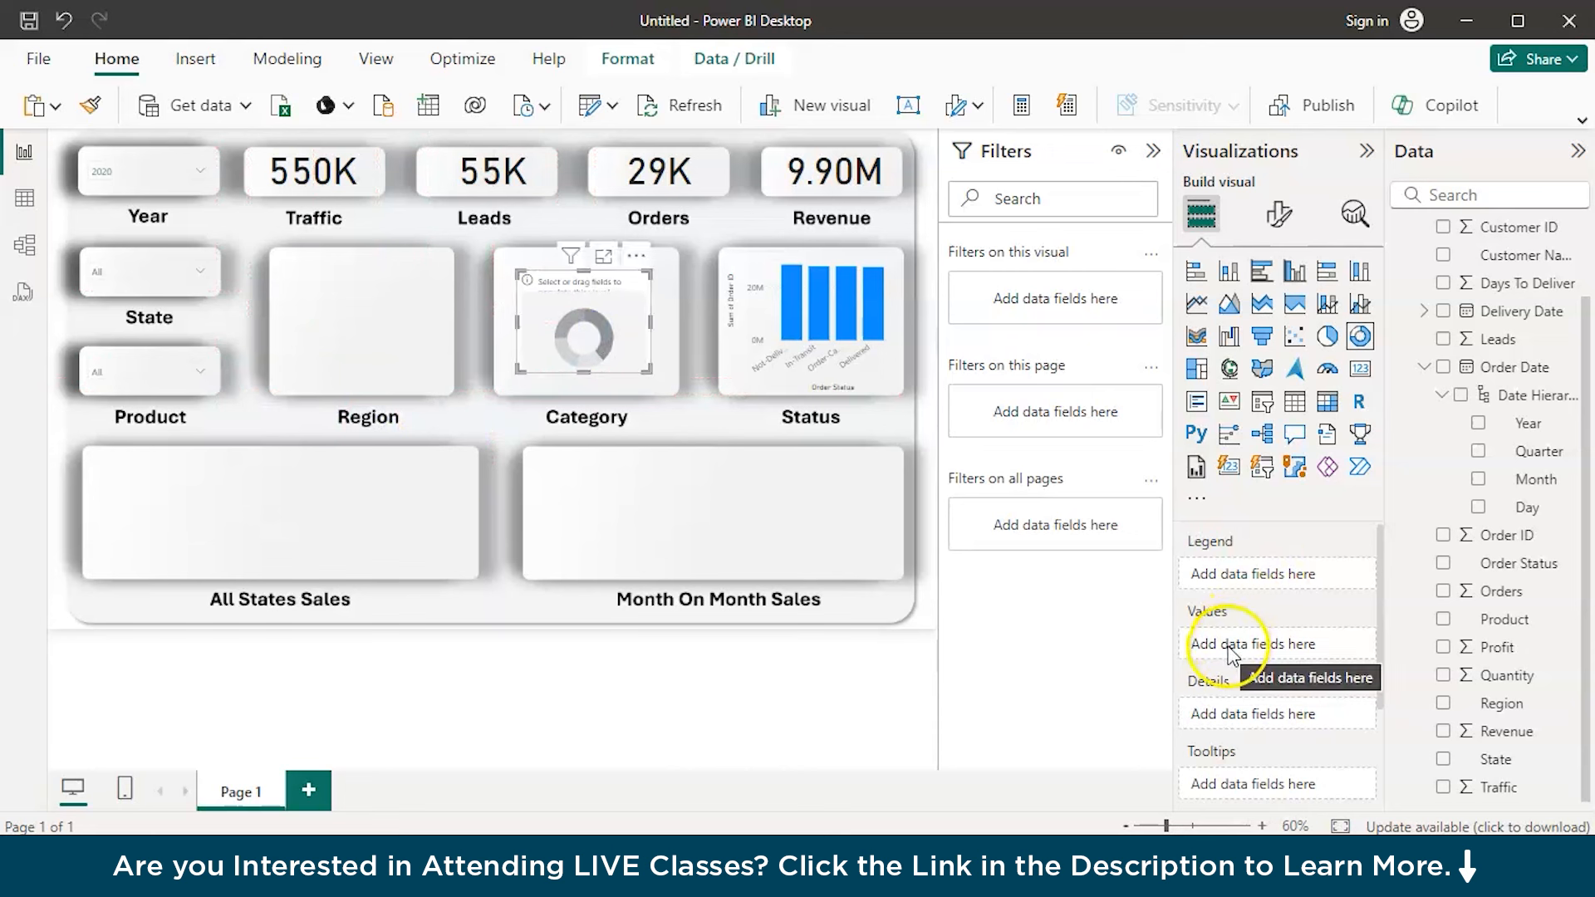
scroll(1228, 723, down, 2)
scroll(1228, 723, up, 2)
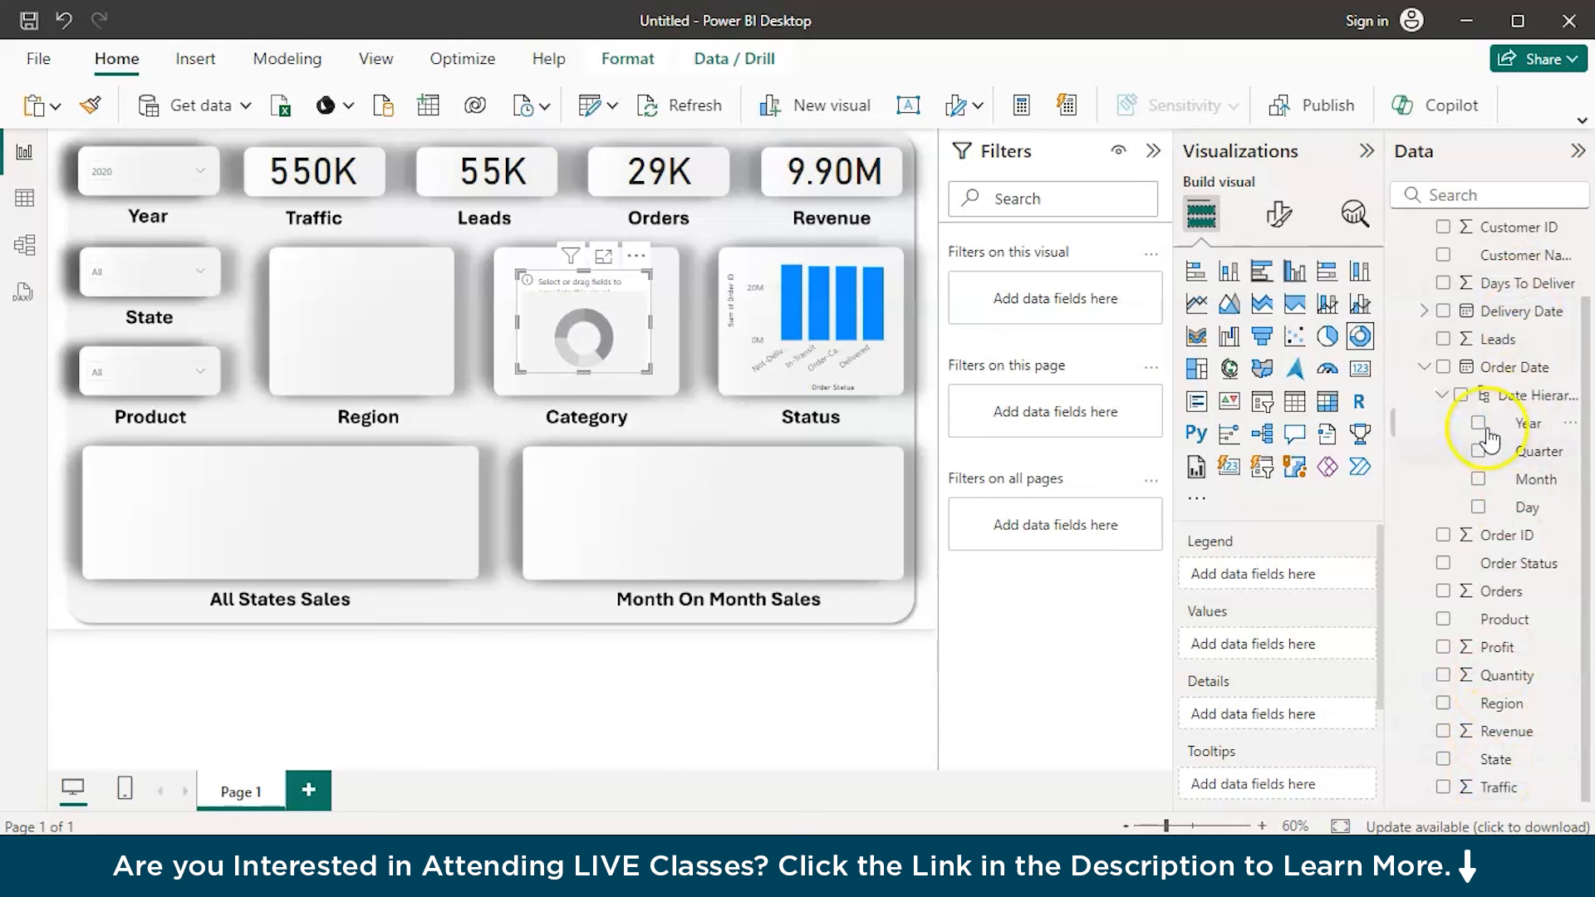
click(1423, 367)
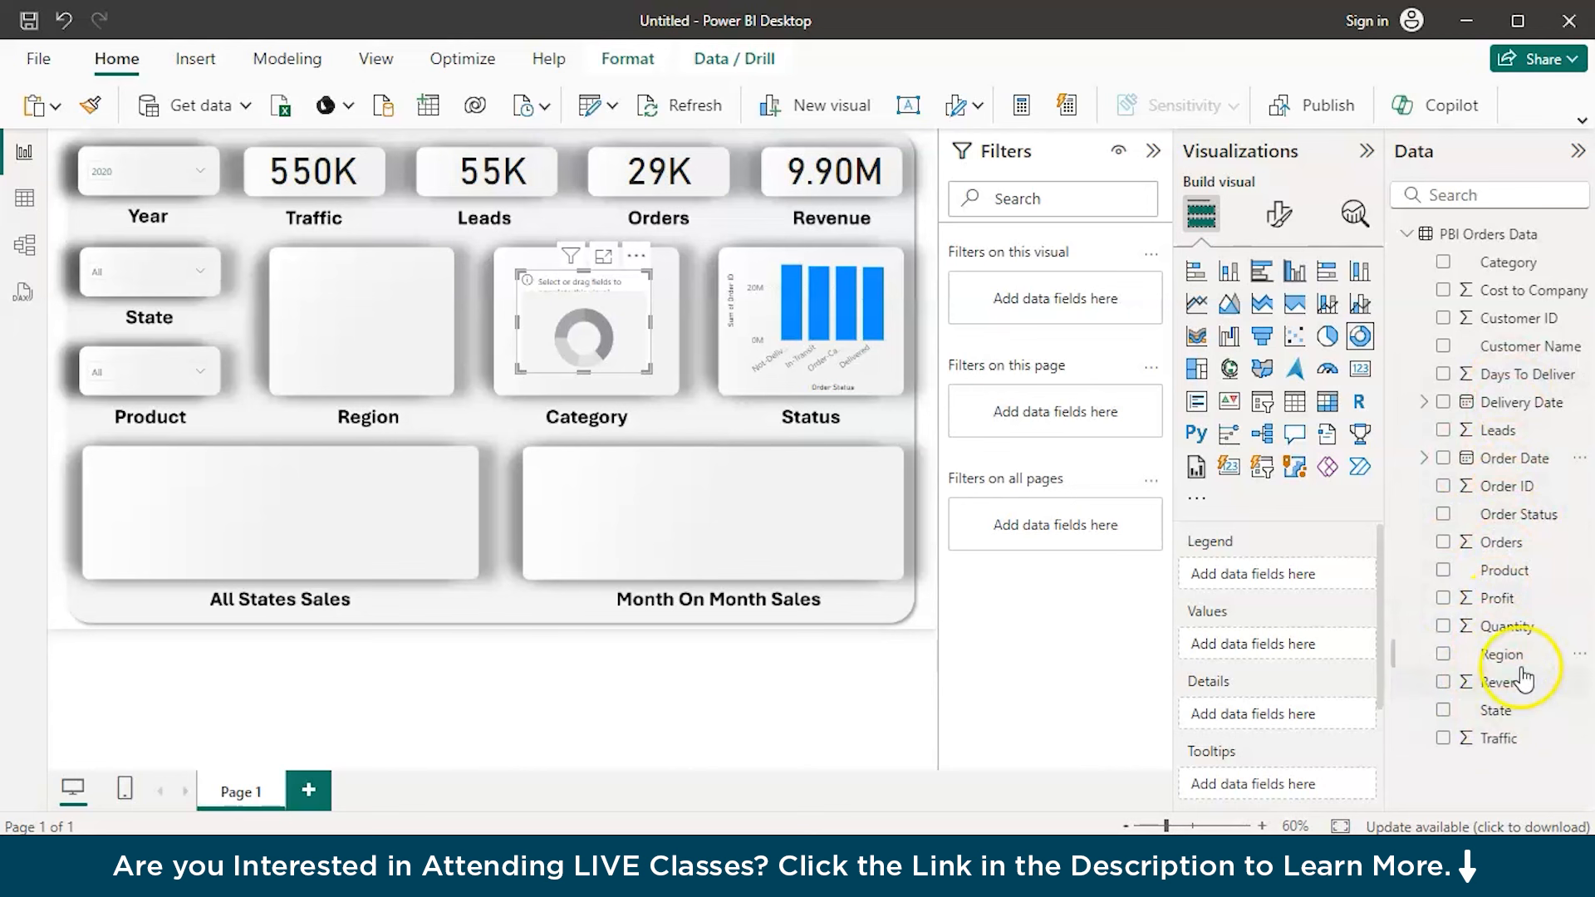
drag(1522, 683, 1336, 648)
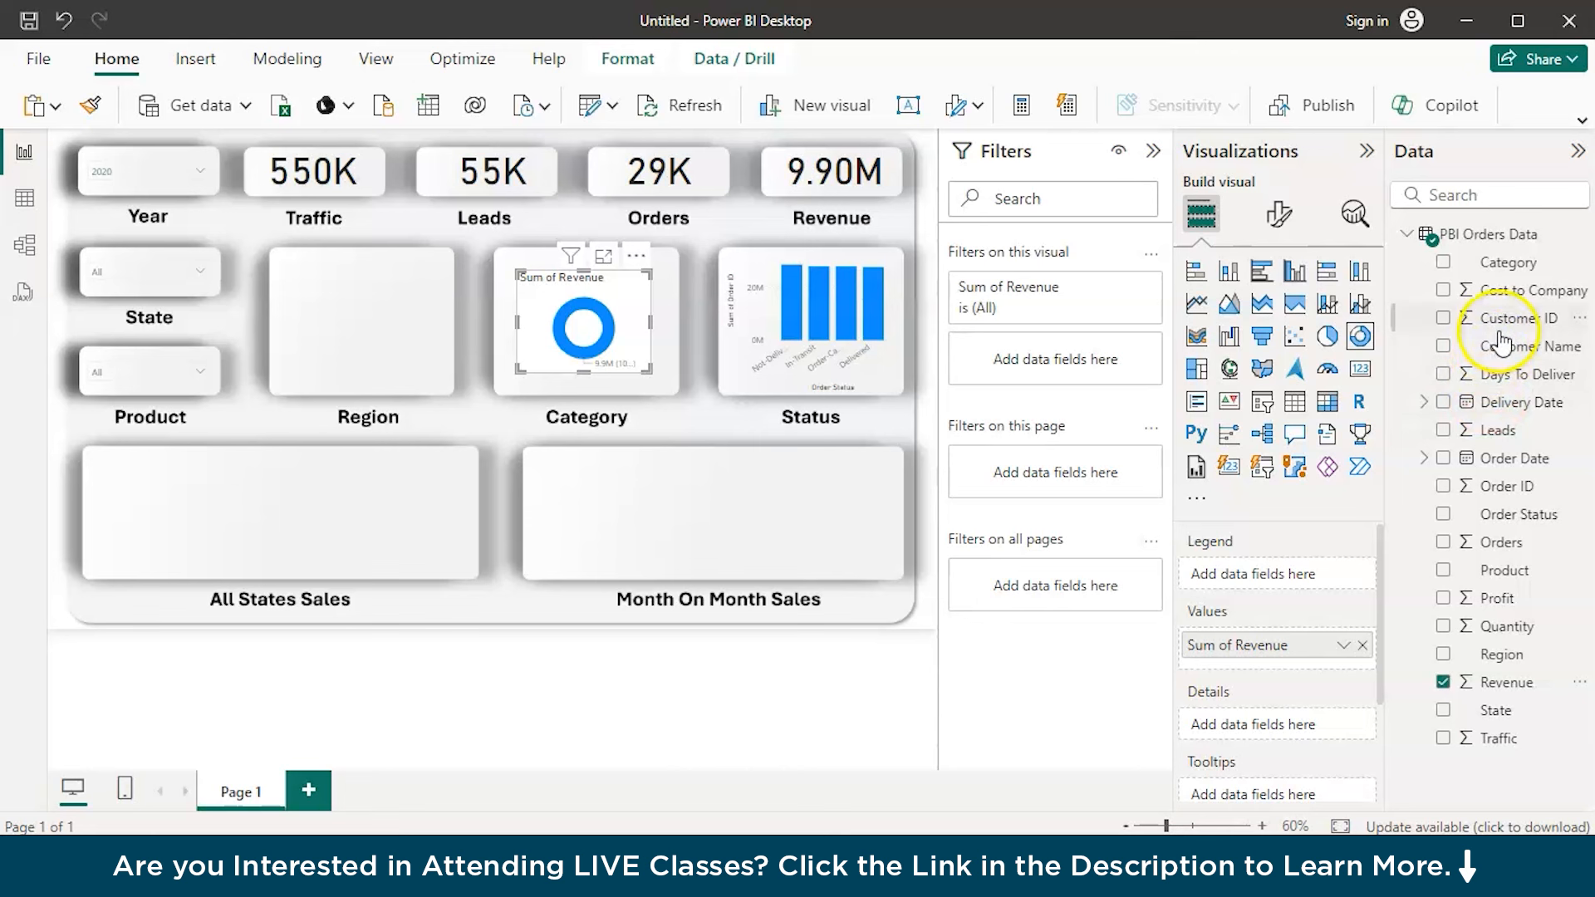
drag(1508, 270, 1293, 573)
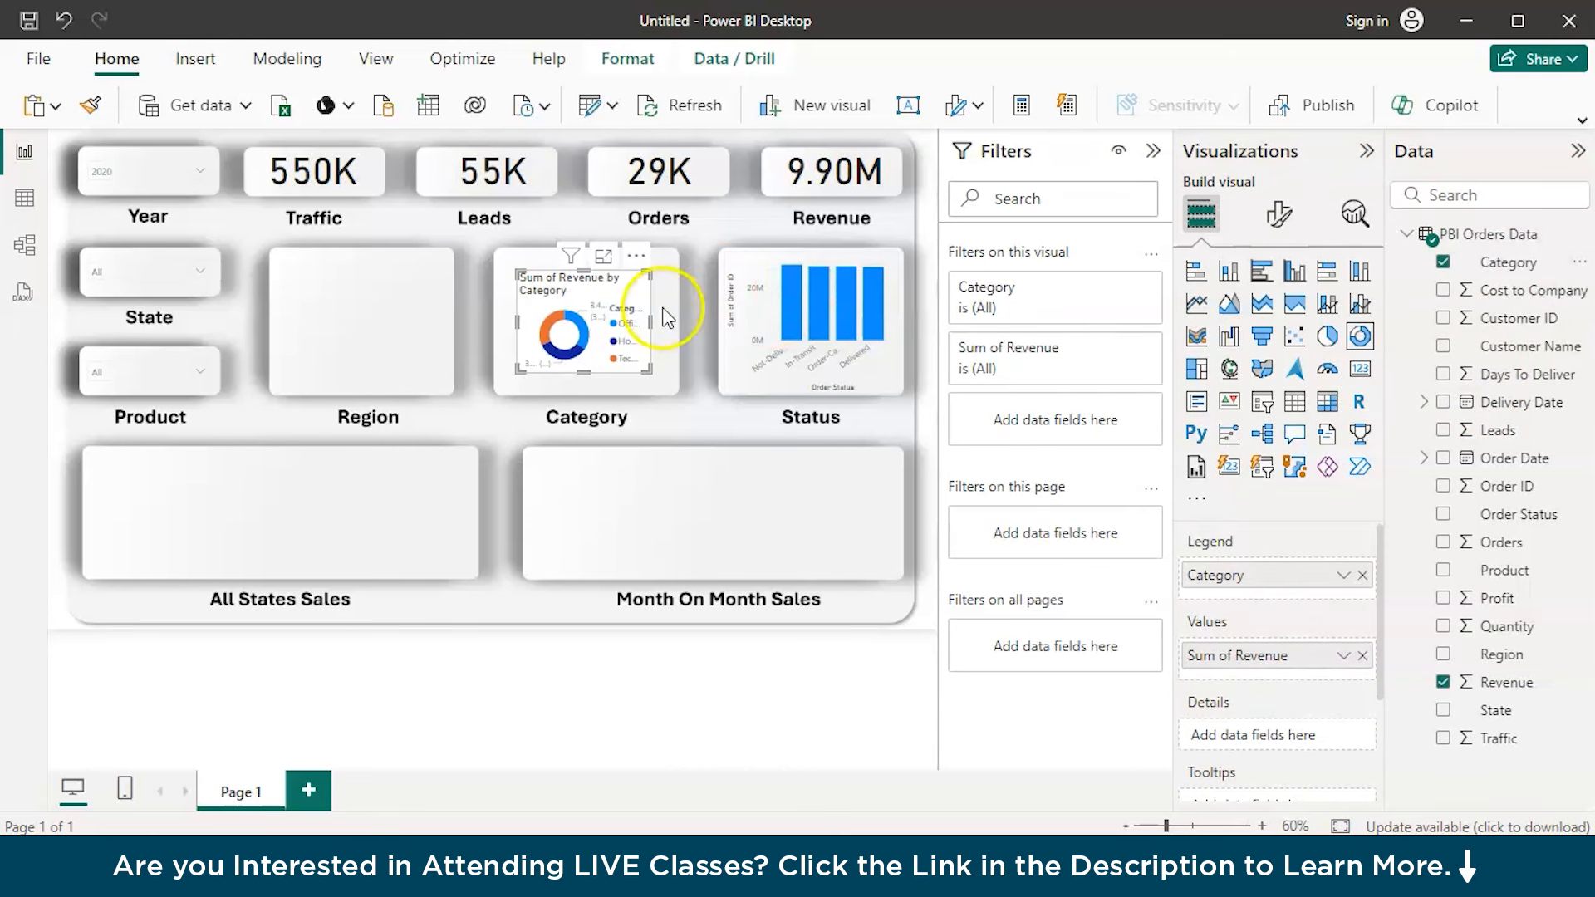
Turn off the Category donut chart's legend, briefly testing the chart without detail labels
click(1279, 218)
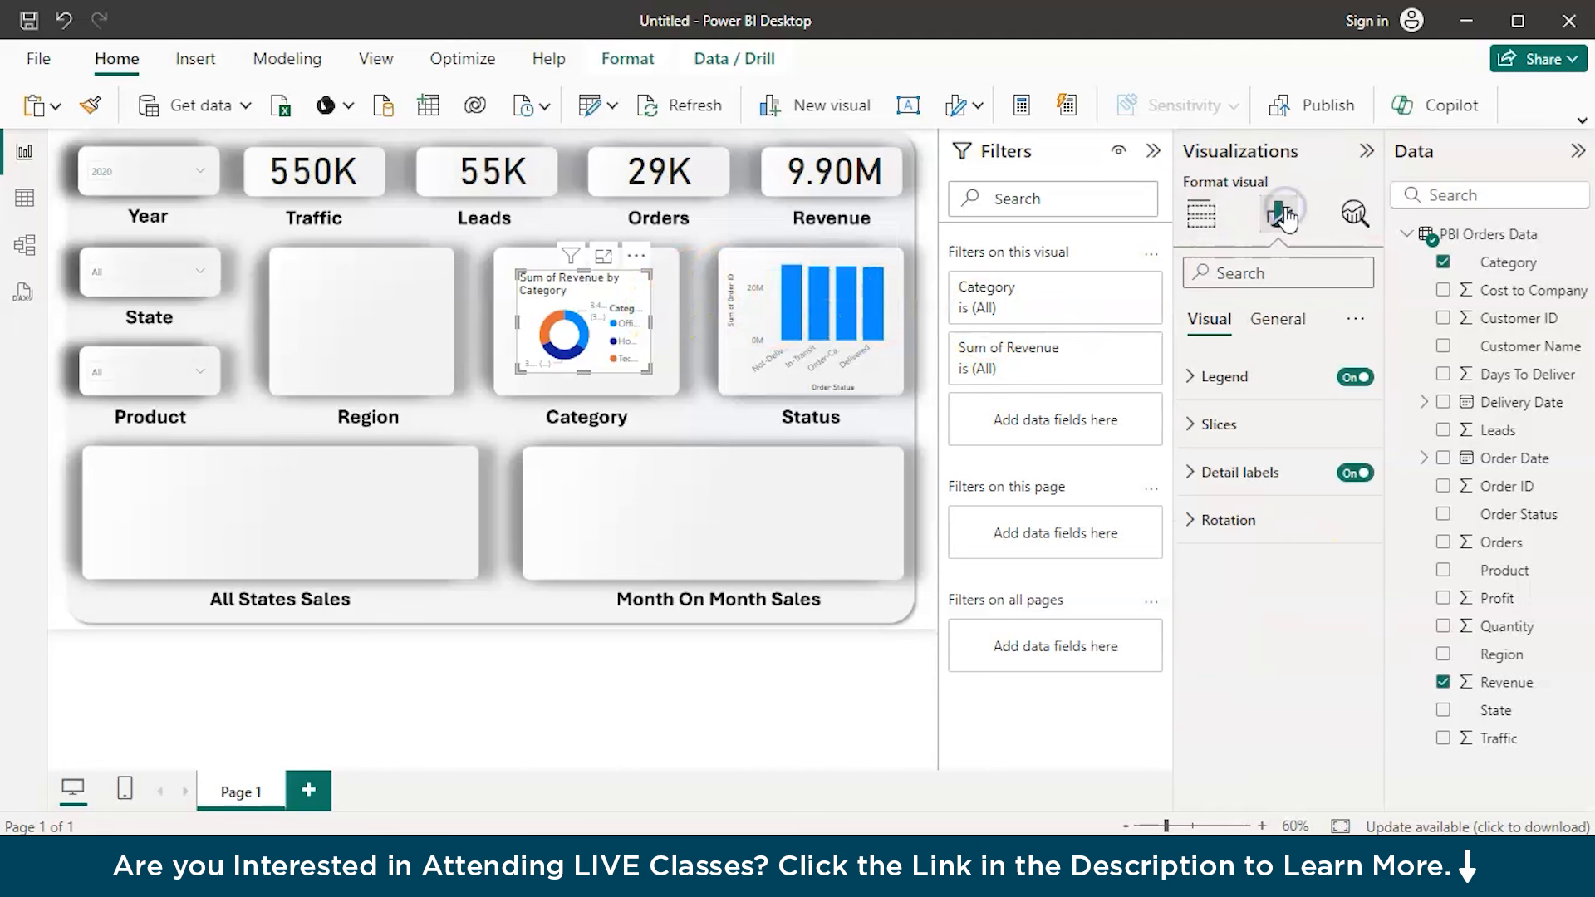
click(1352, 378)
click(1354, 475)
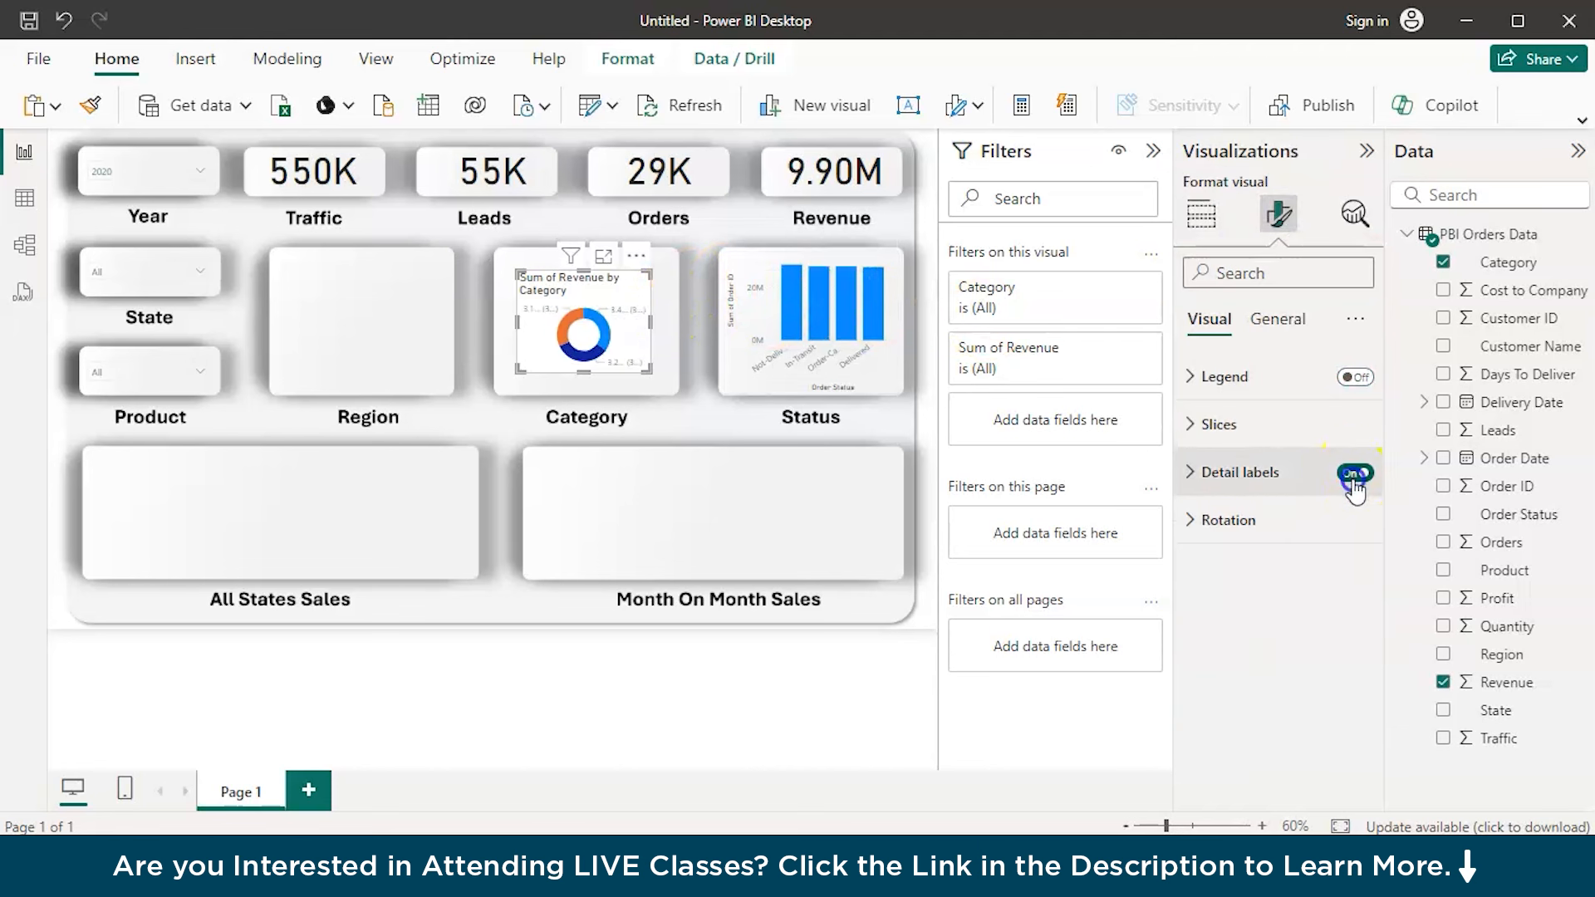
click(1356, 475)
click(1359, 475)
Turn off the Category donut chart's title, header icons, tooltips and background
click(1277, 320)
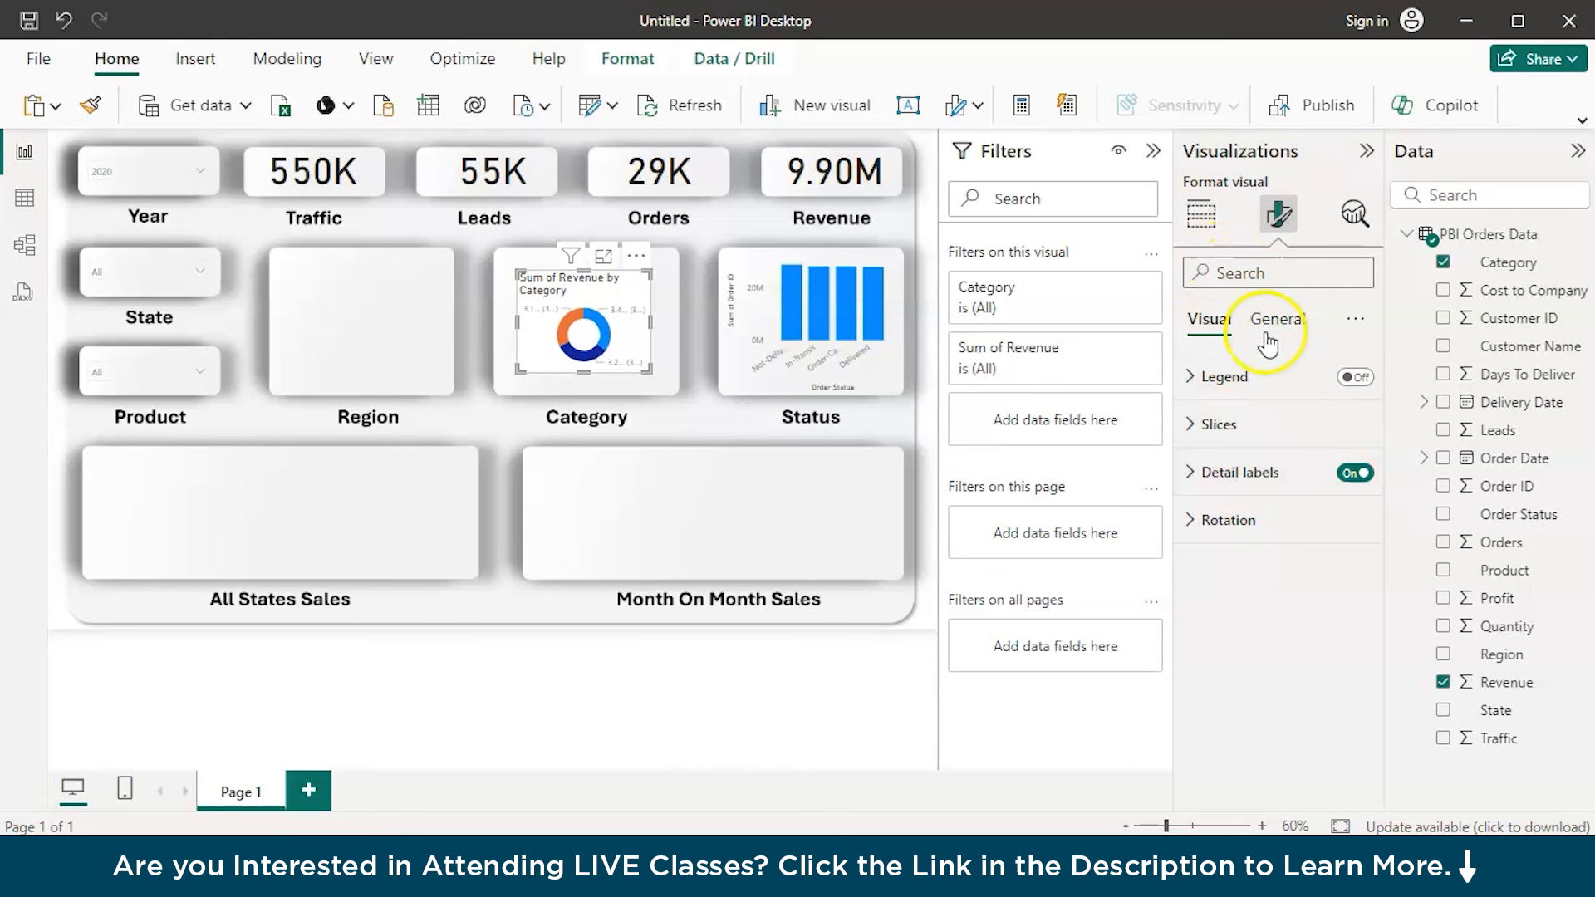
click(1350, 427)
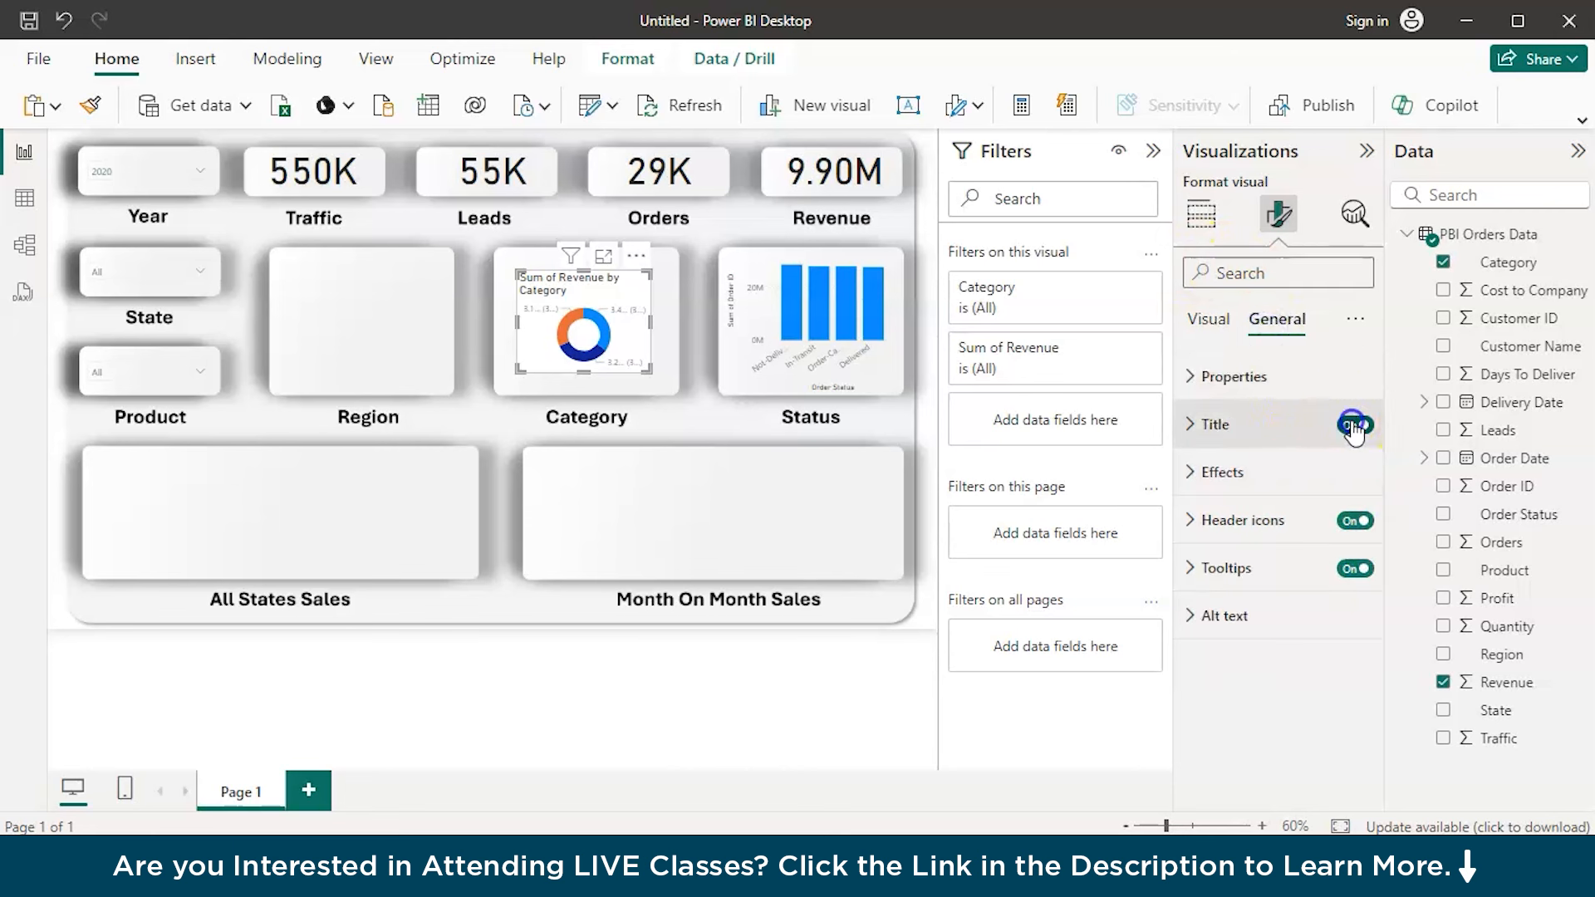
click(1365, 520)
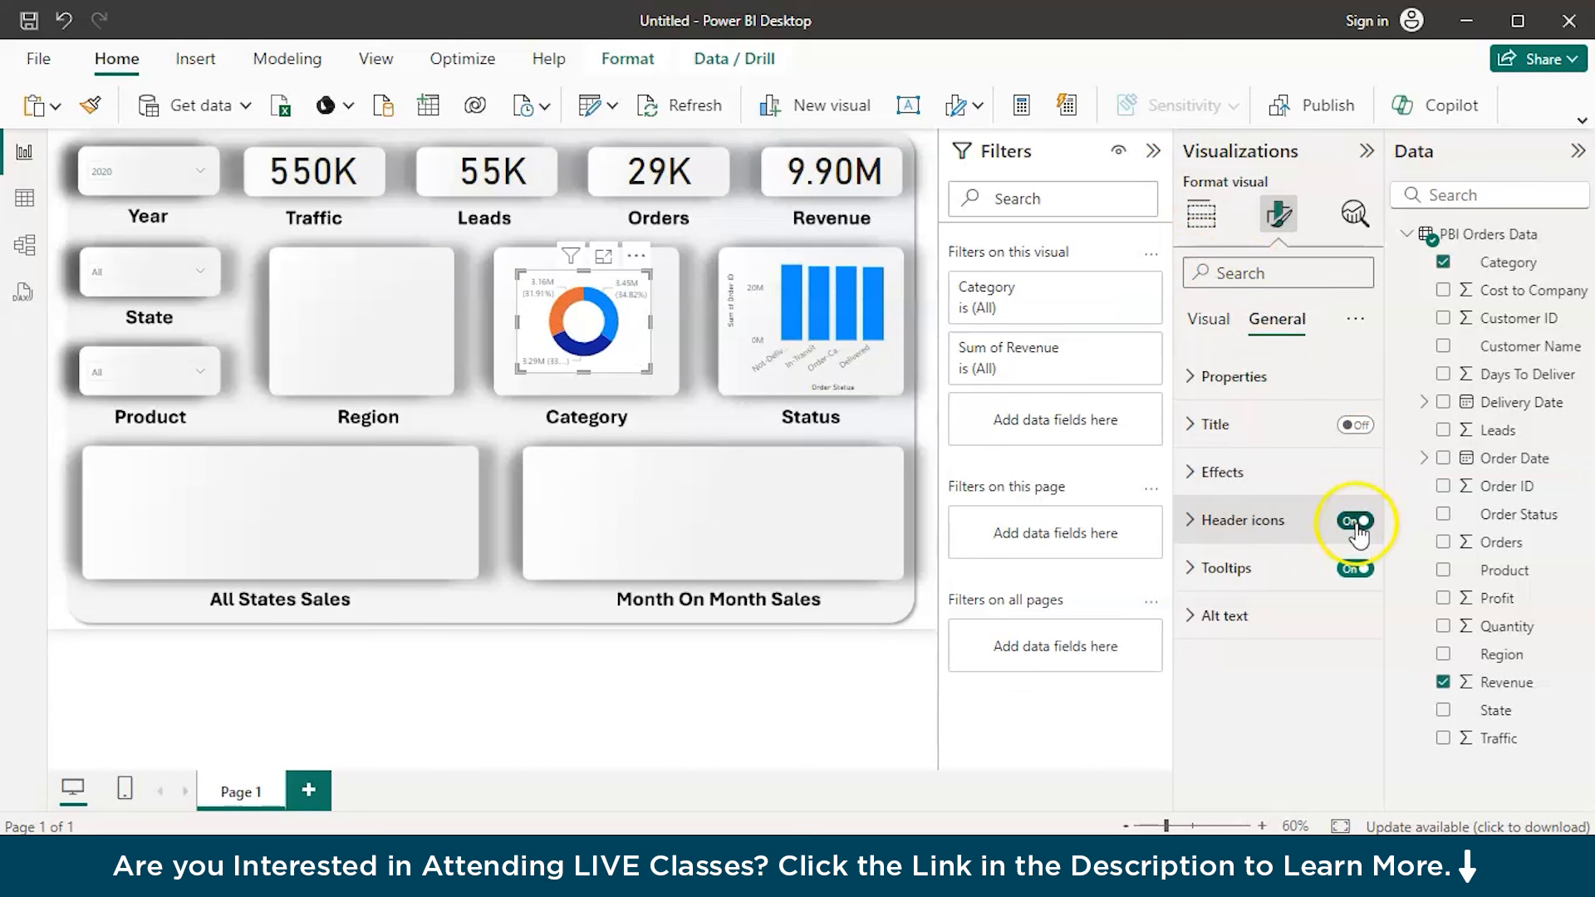
click(1355, 569)
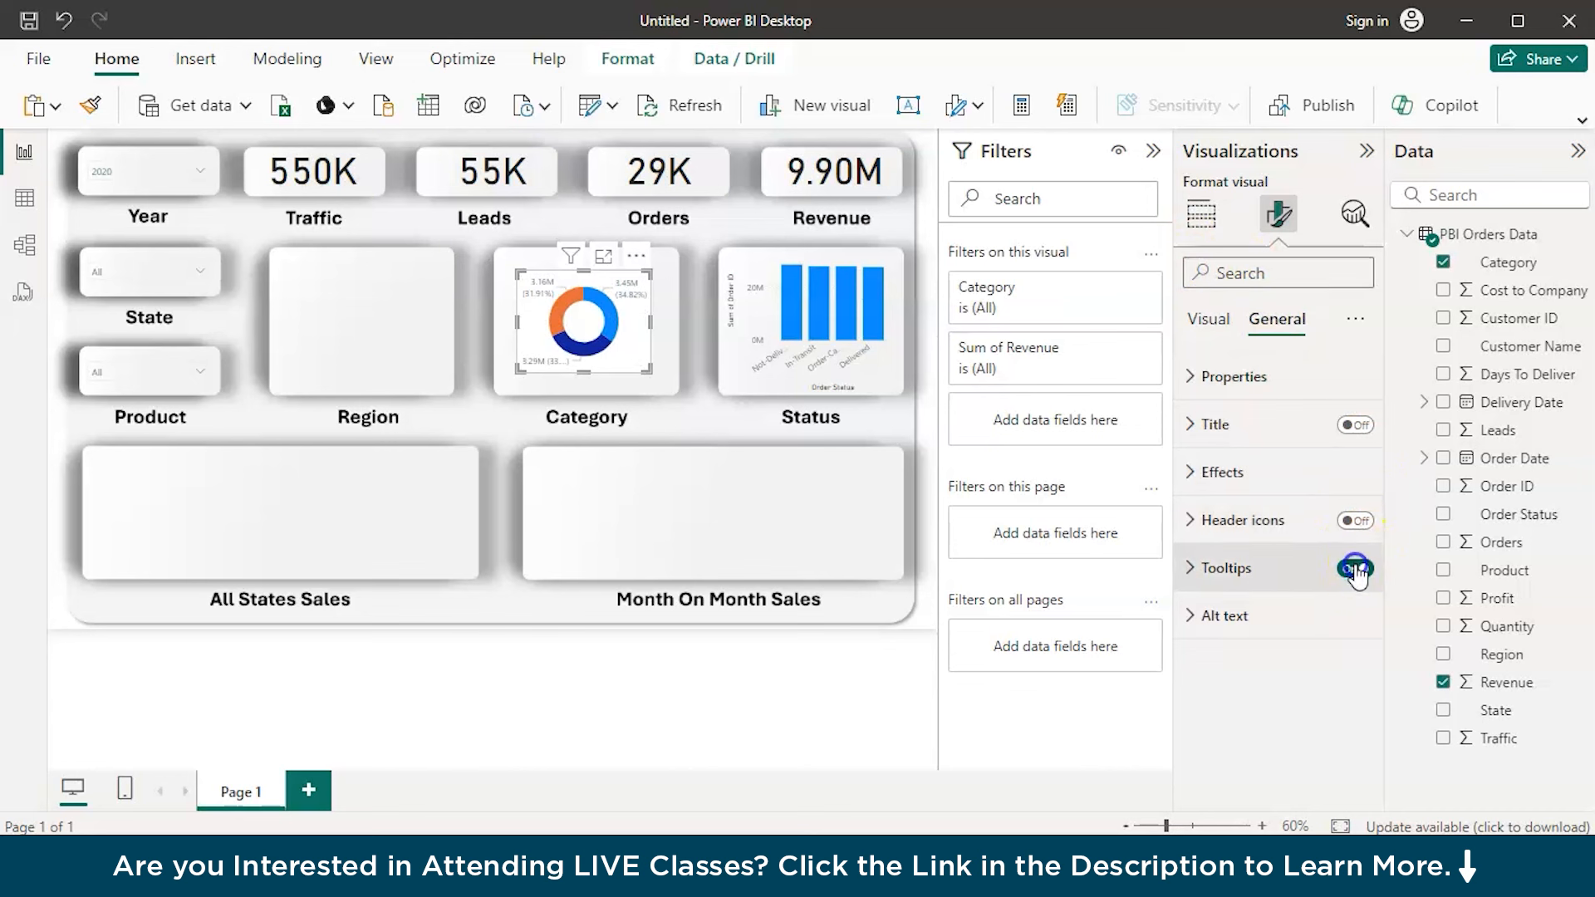
click(1285, 490)
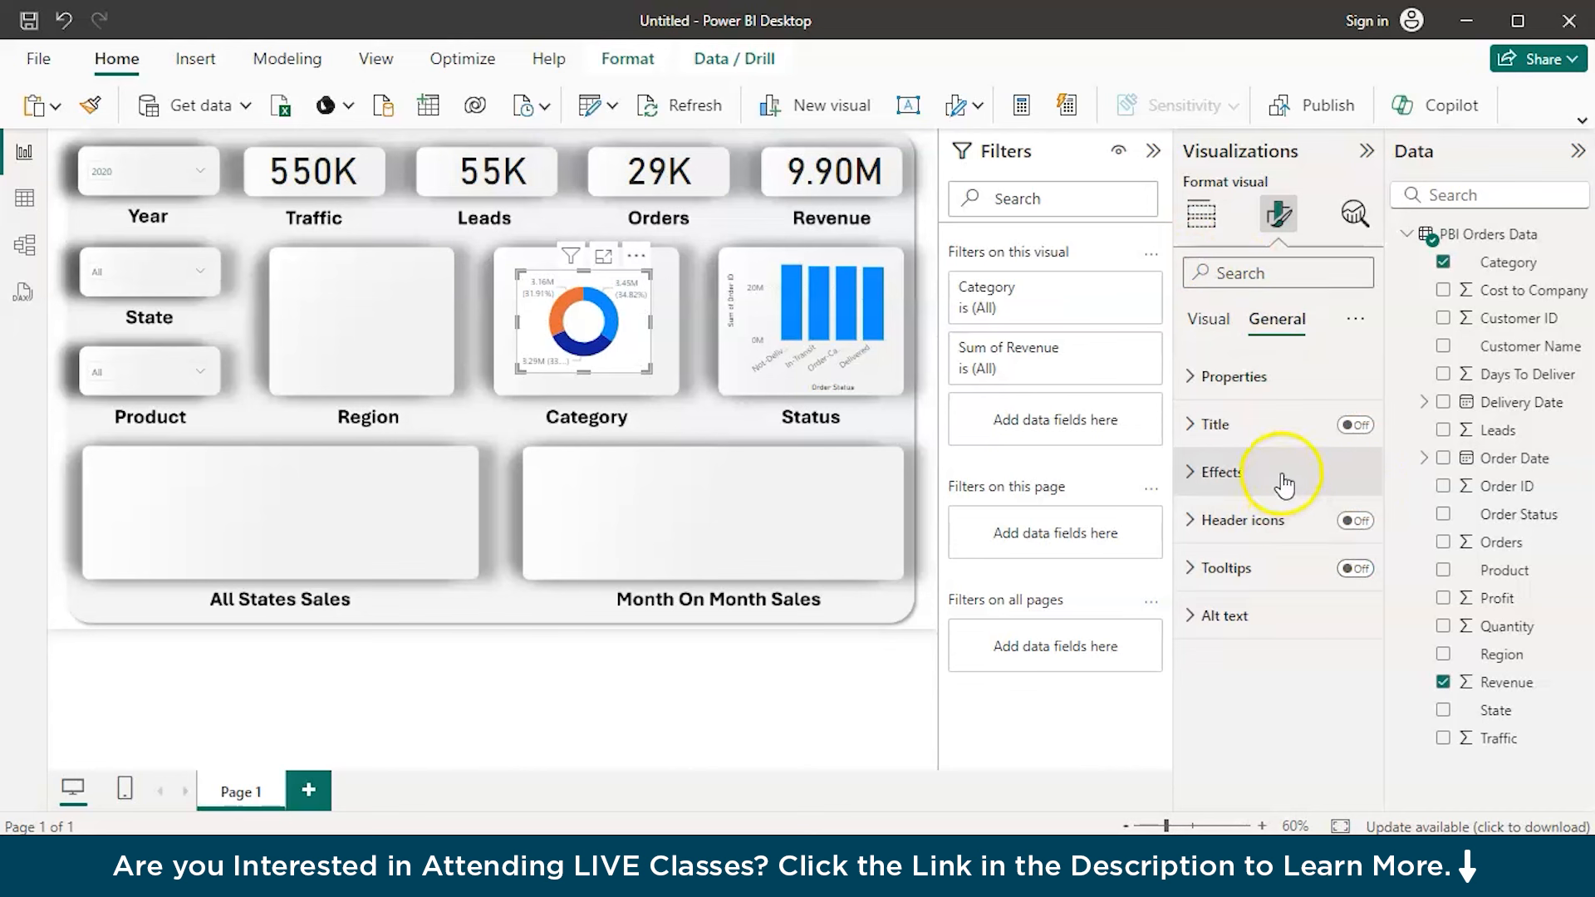
click(1282, 475)
click(1347, 532)
Enlarge the Category donut chart to fill its placeholder
drag(520, 366, 501, 386)
drag(646, 273, 676, 257)
click(610, 282)
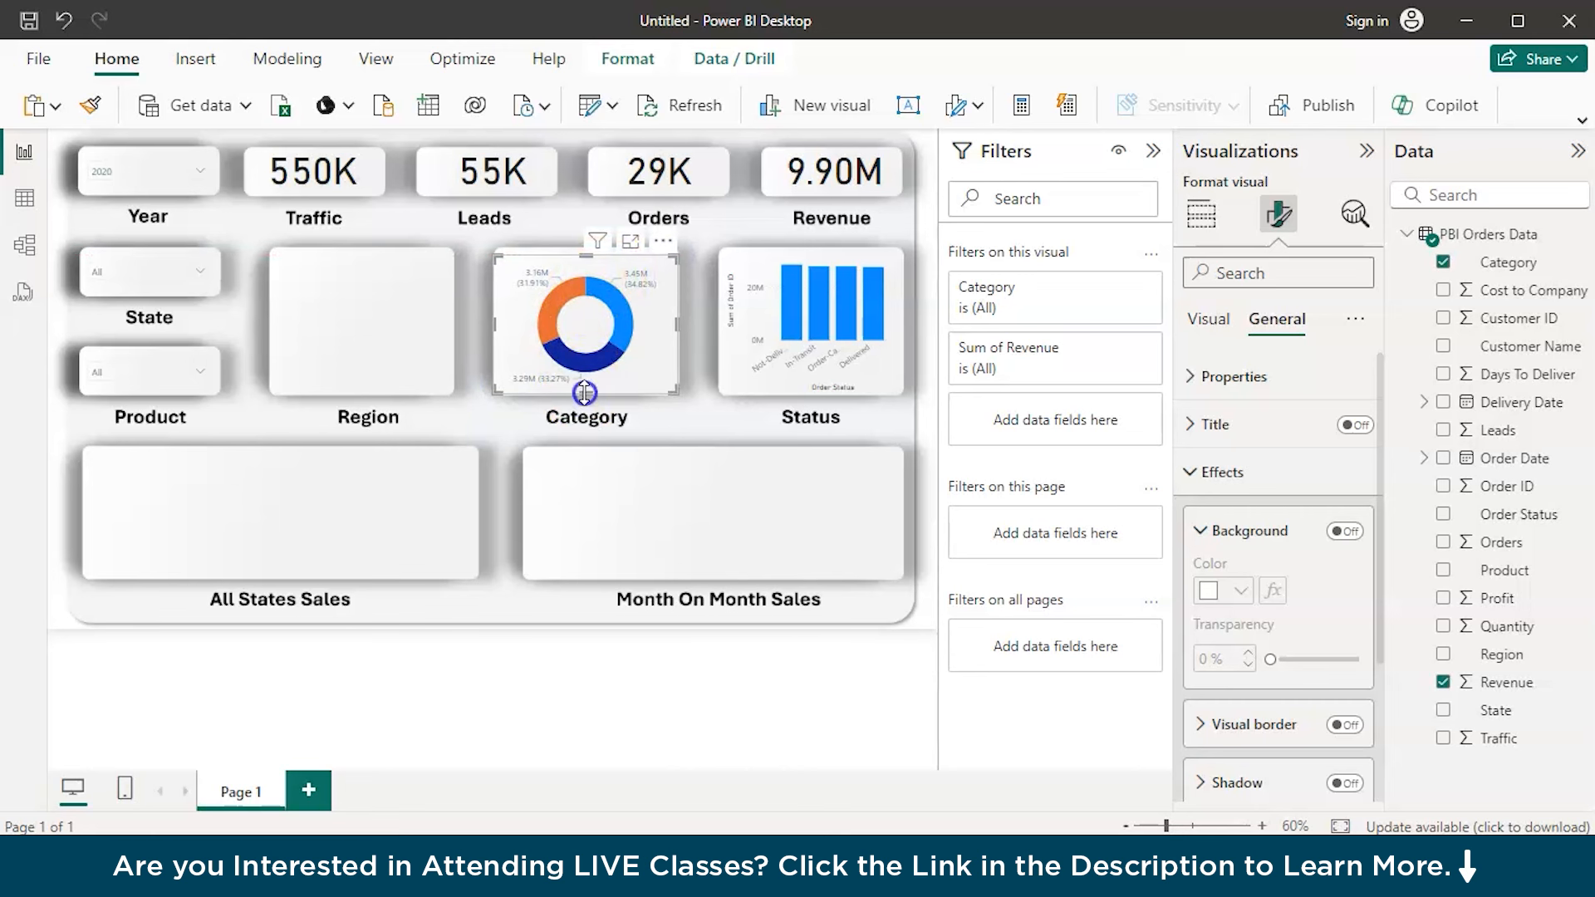
drag(585, 400, 585, 402)
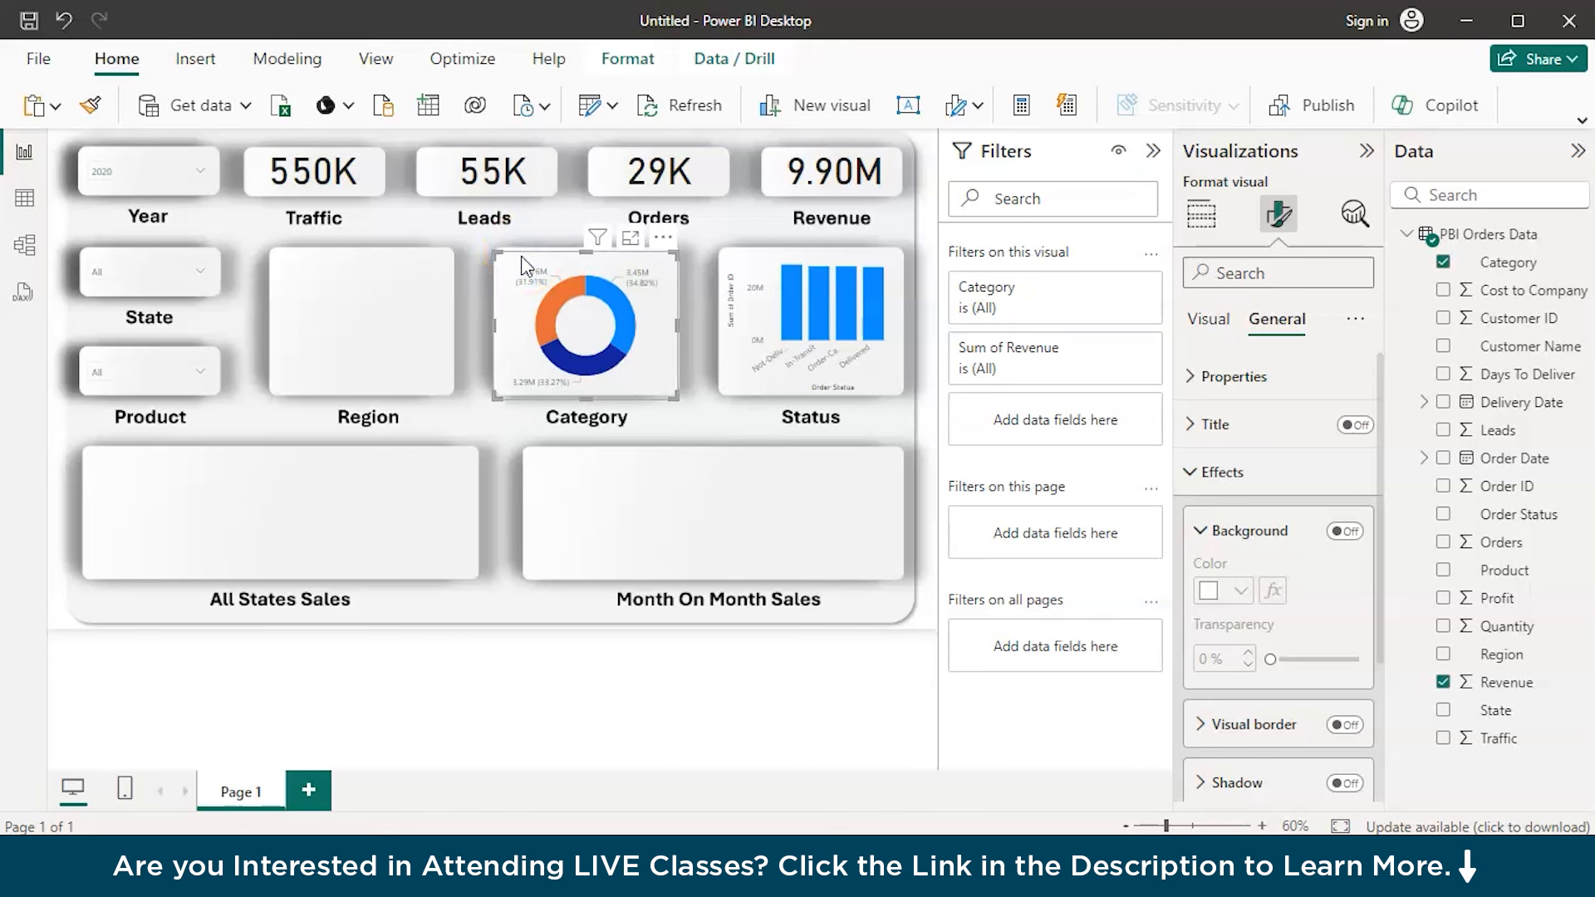
click(324, 299)
click(614, 356)
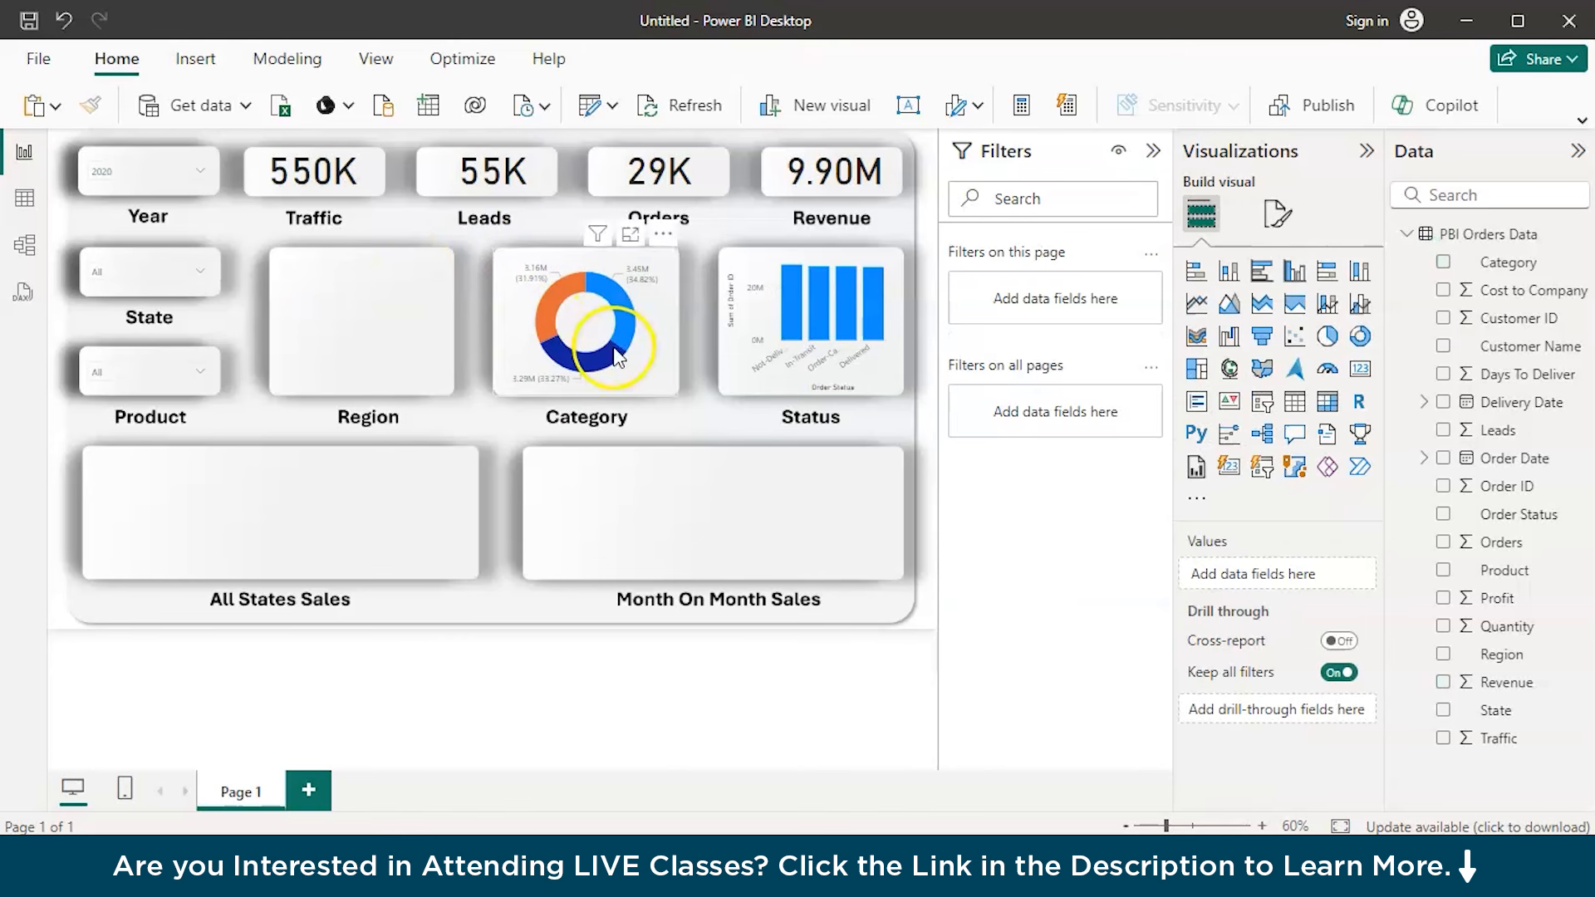
Place a funnel chart in the Region placeholder, showing the sum of Revenue by Region
click(1262, 338)
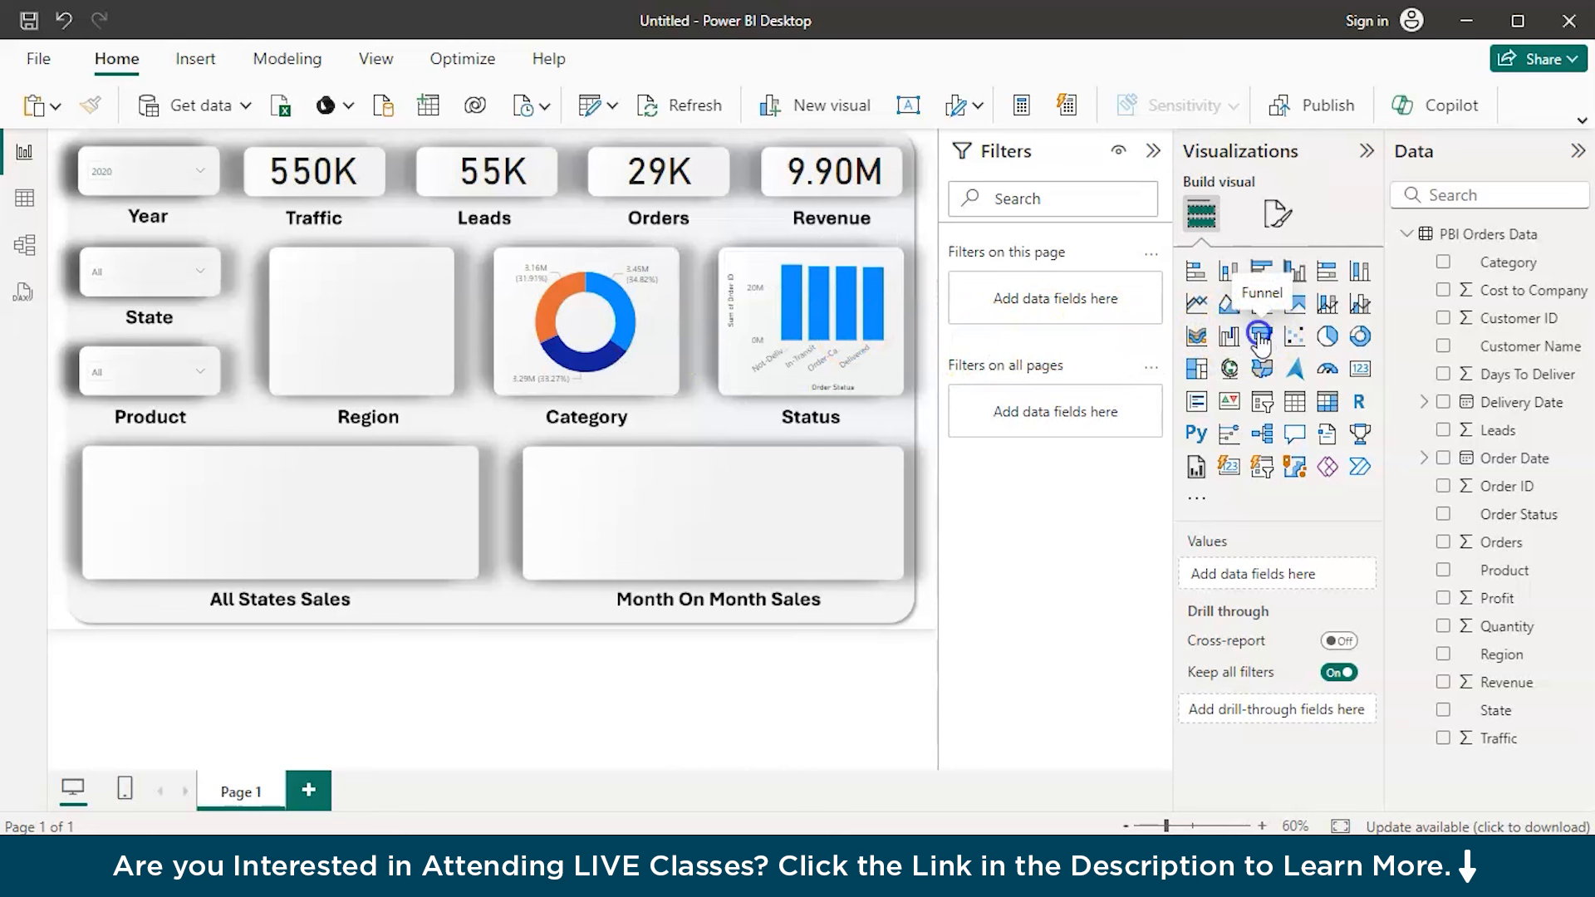
click(1260, 337)
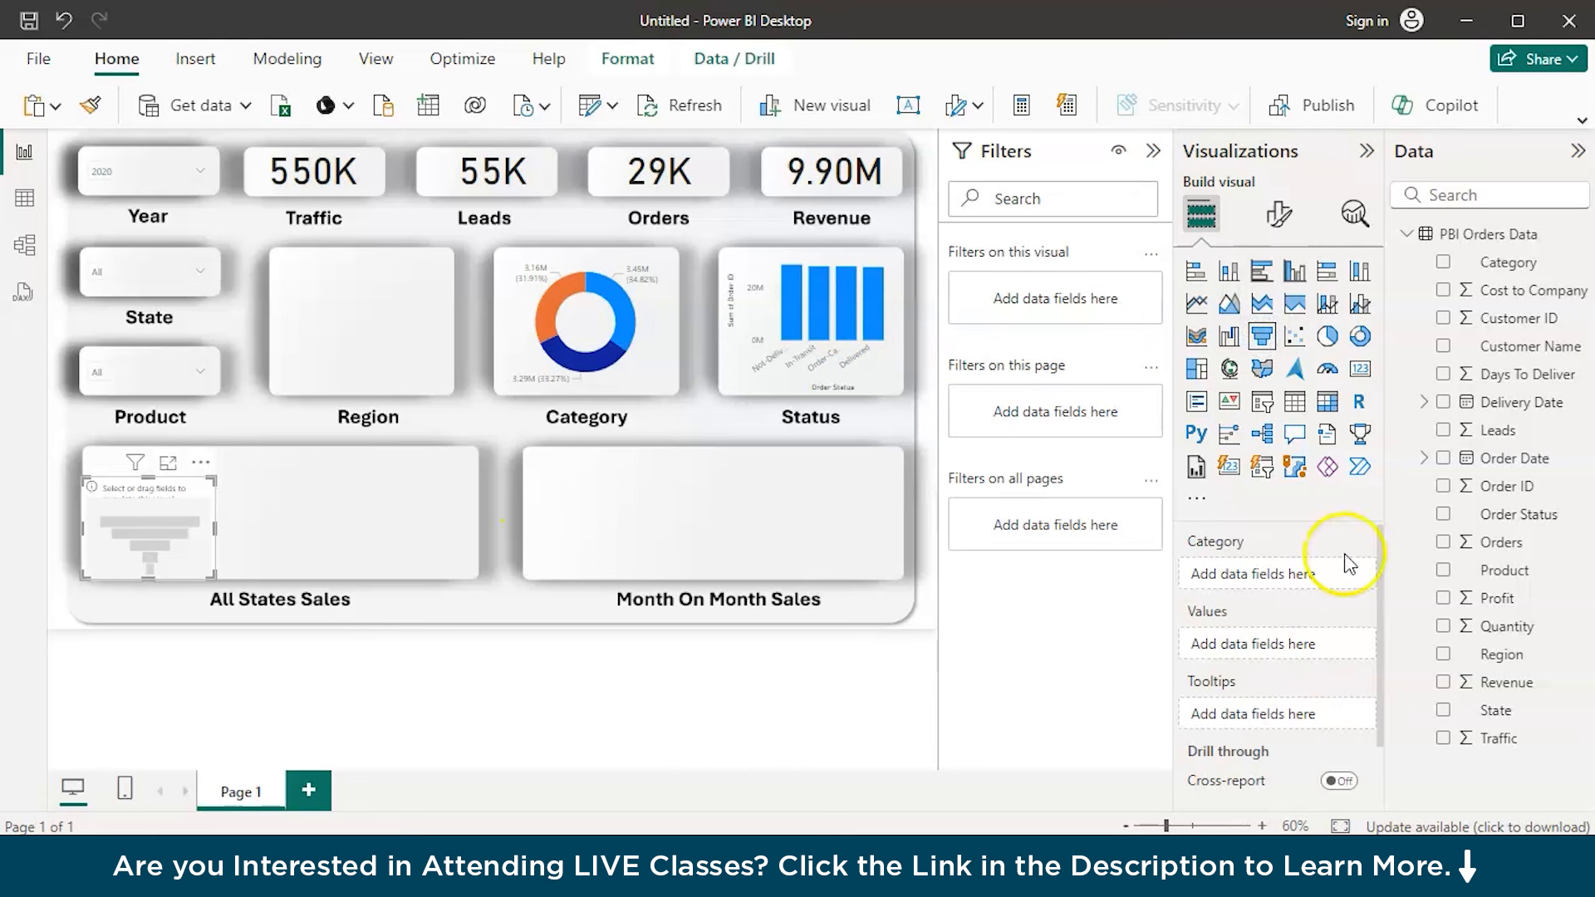
drag(1521, 682, 1306, 654)
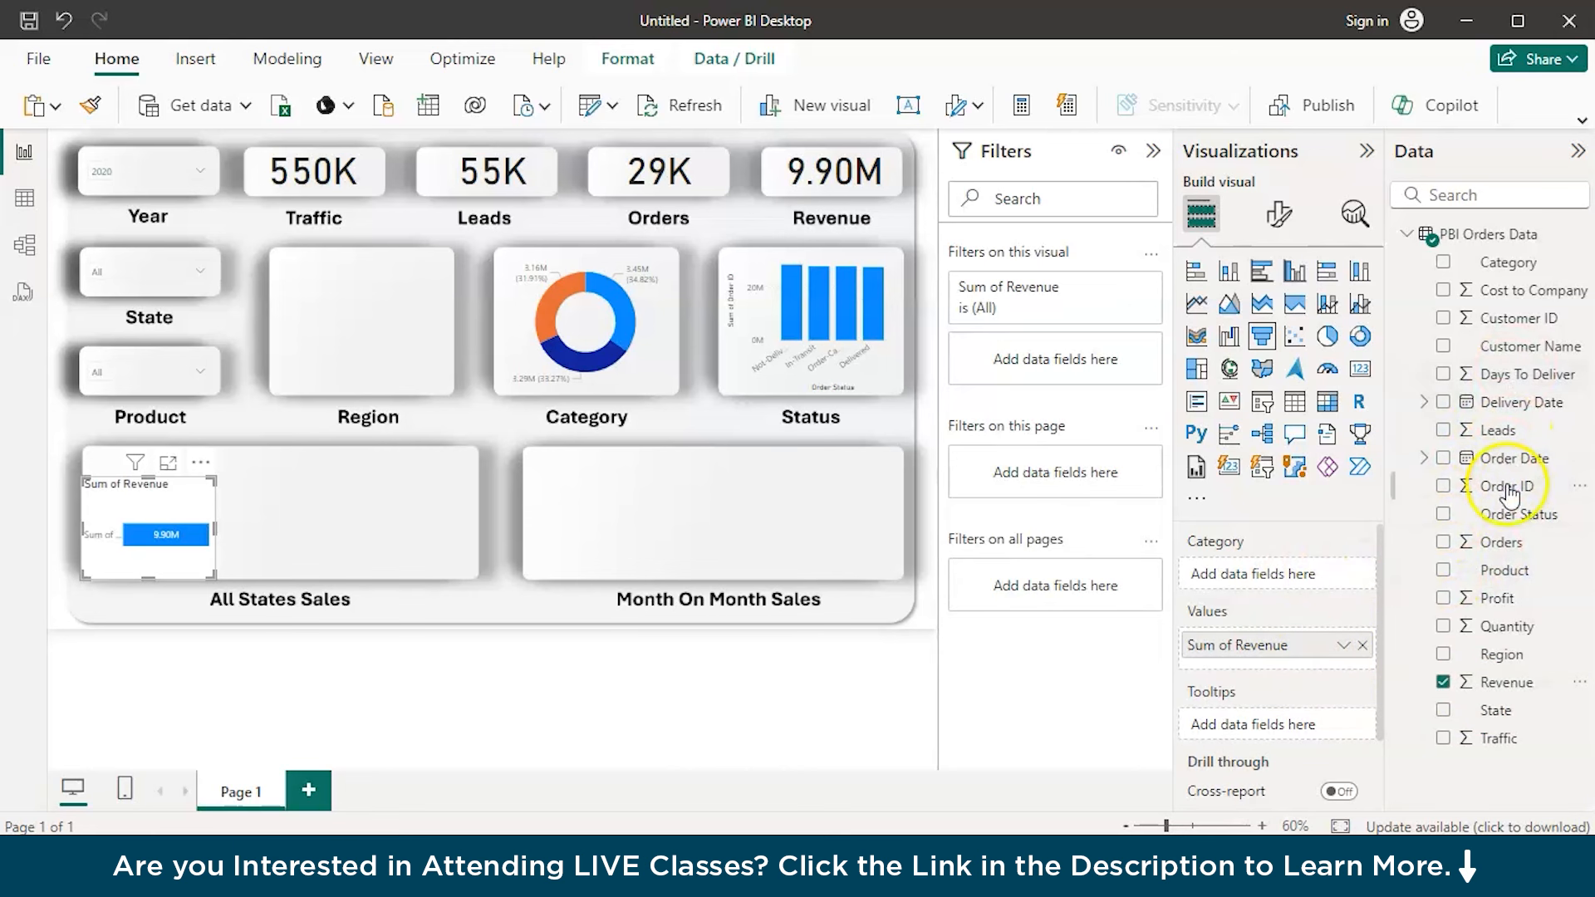
drag(1493, 656, 1300, 573)
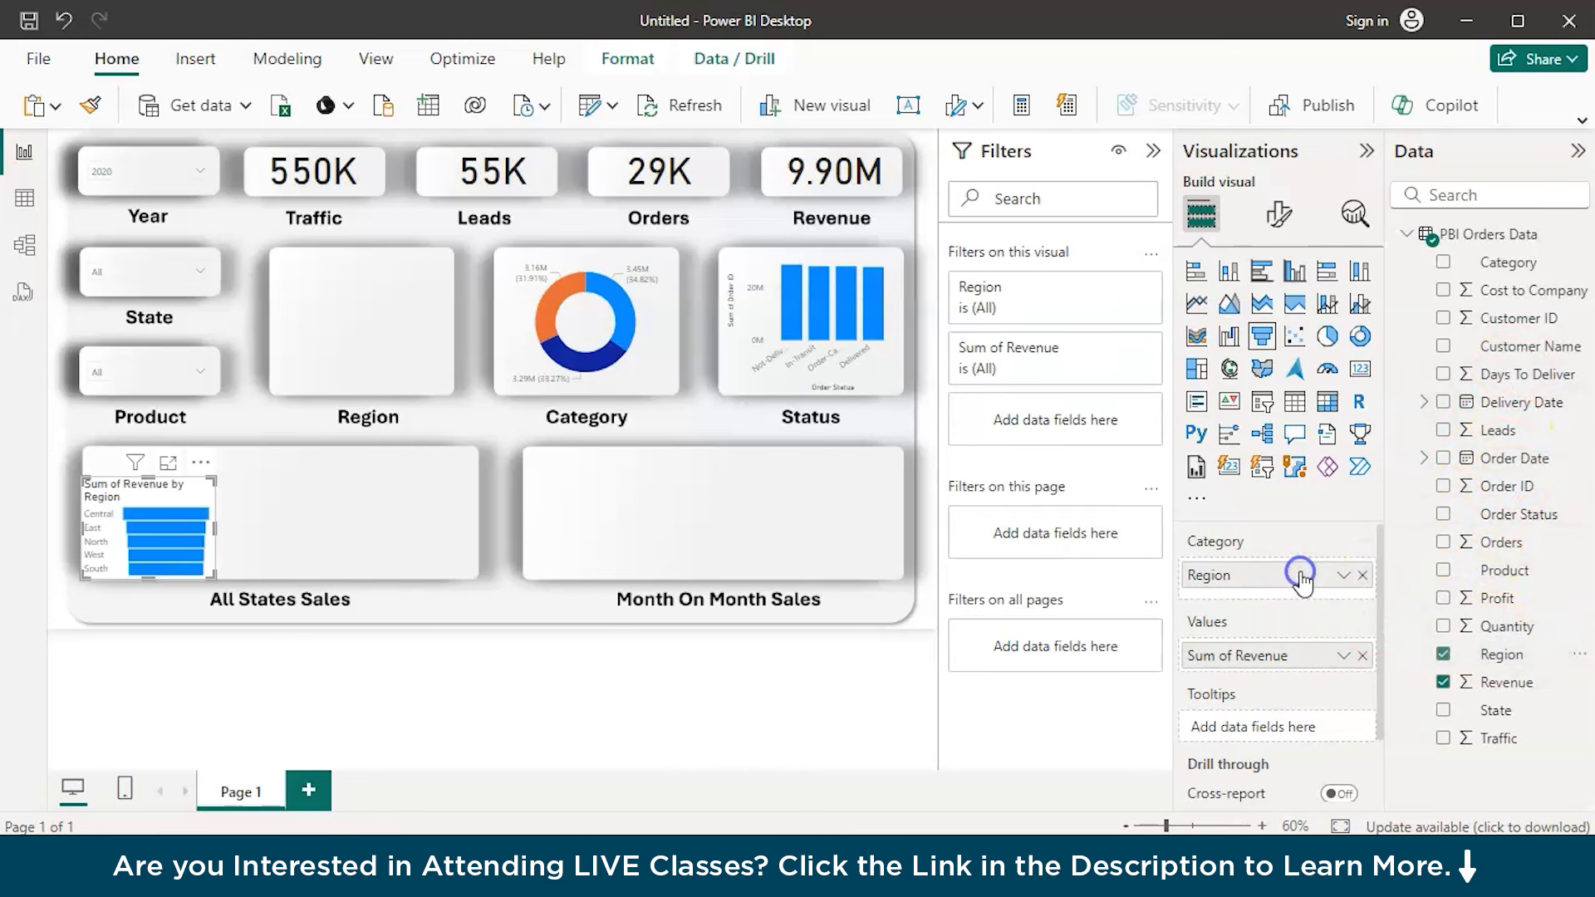
drag(143, 561, 352, 352)
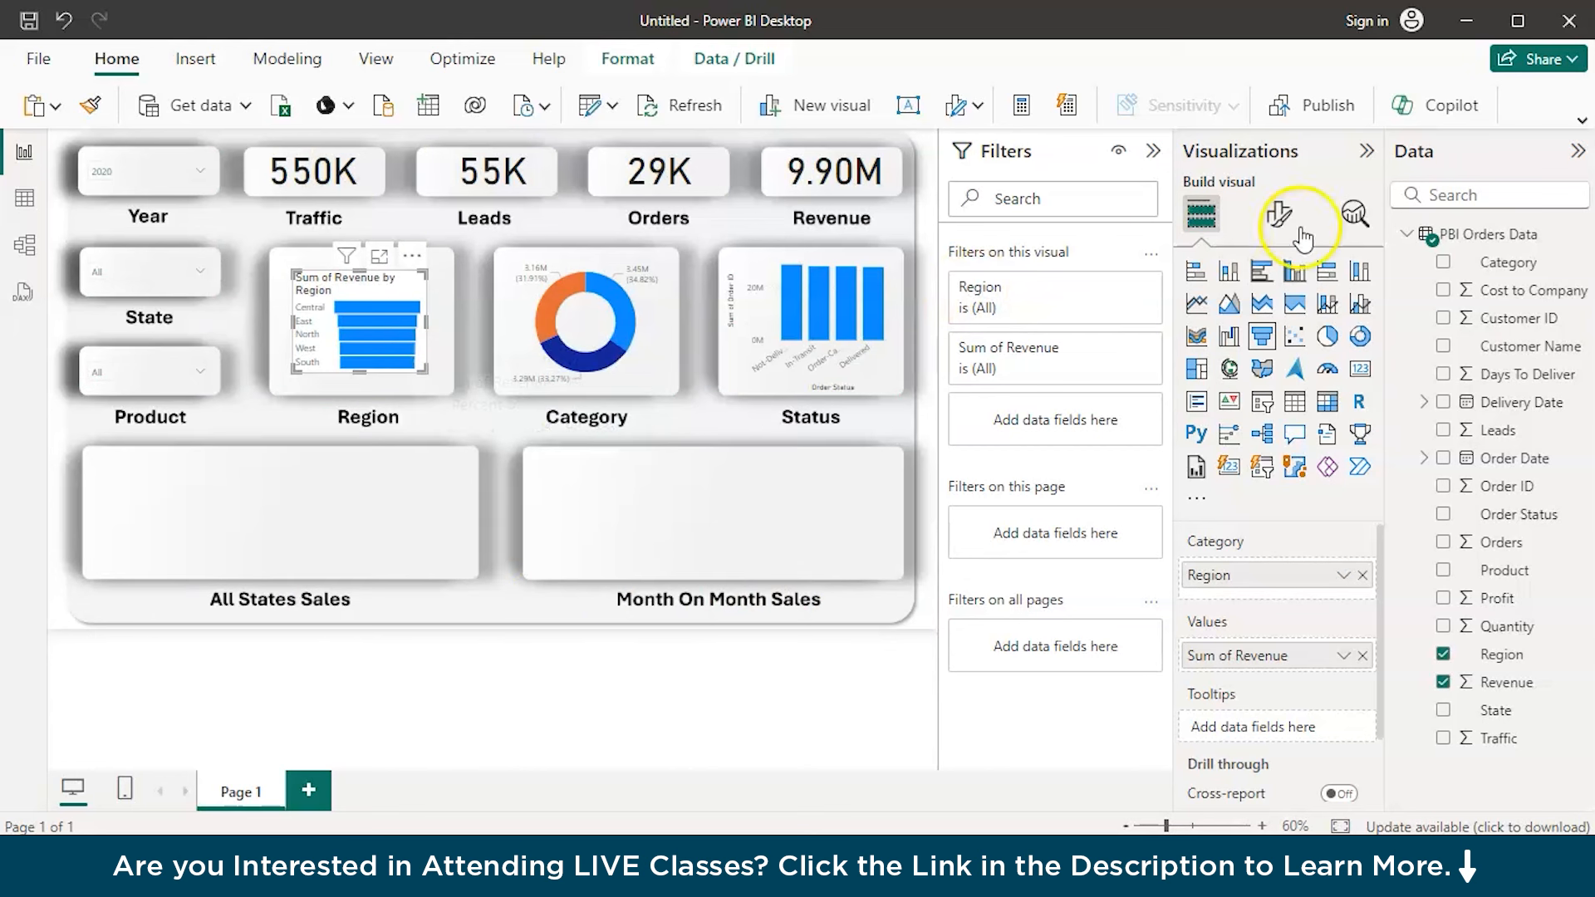
Turn off the Region funnel chart's data labels, briefly testing the chart without category labels
click(1276, 216)
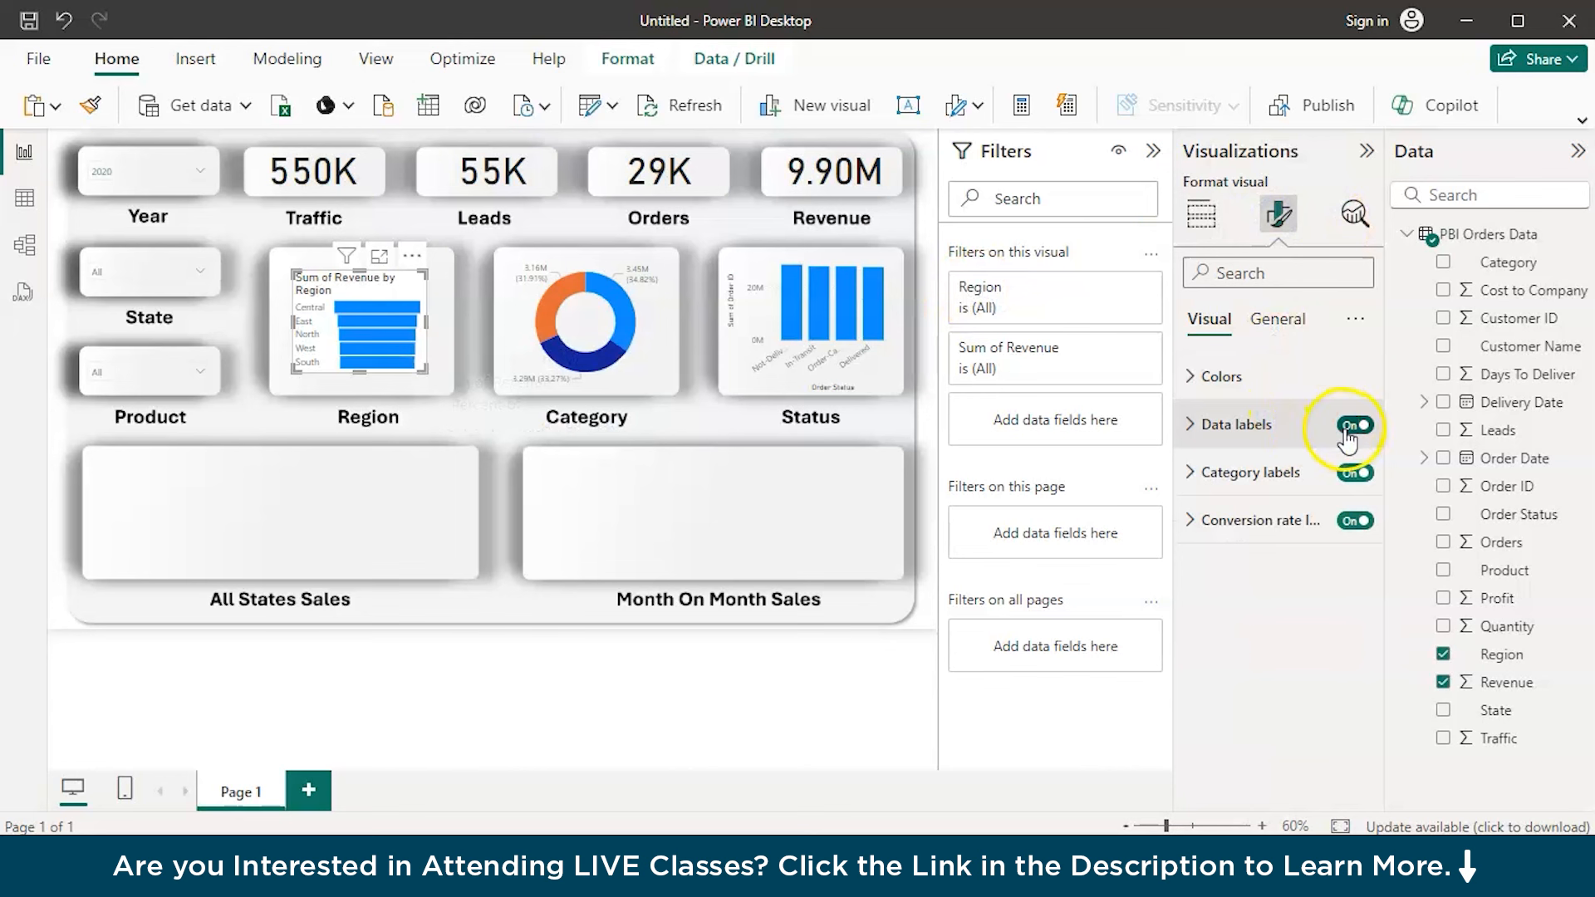
click(1359, 475)
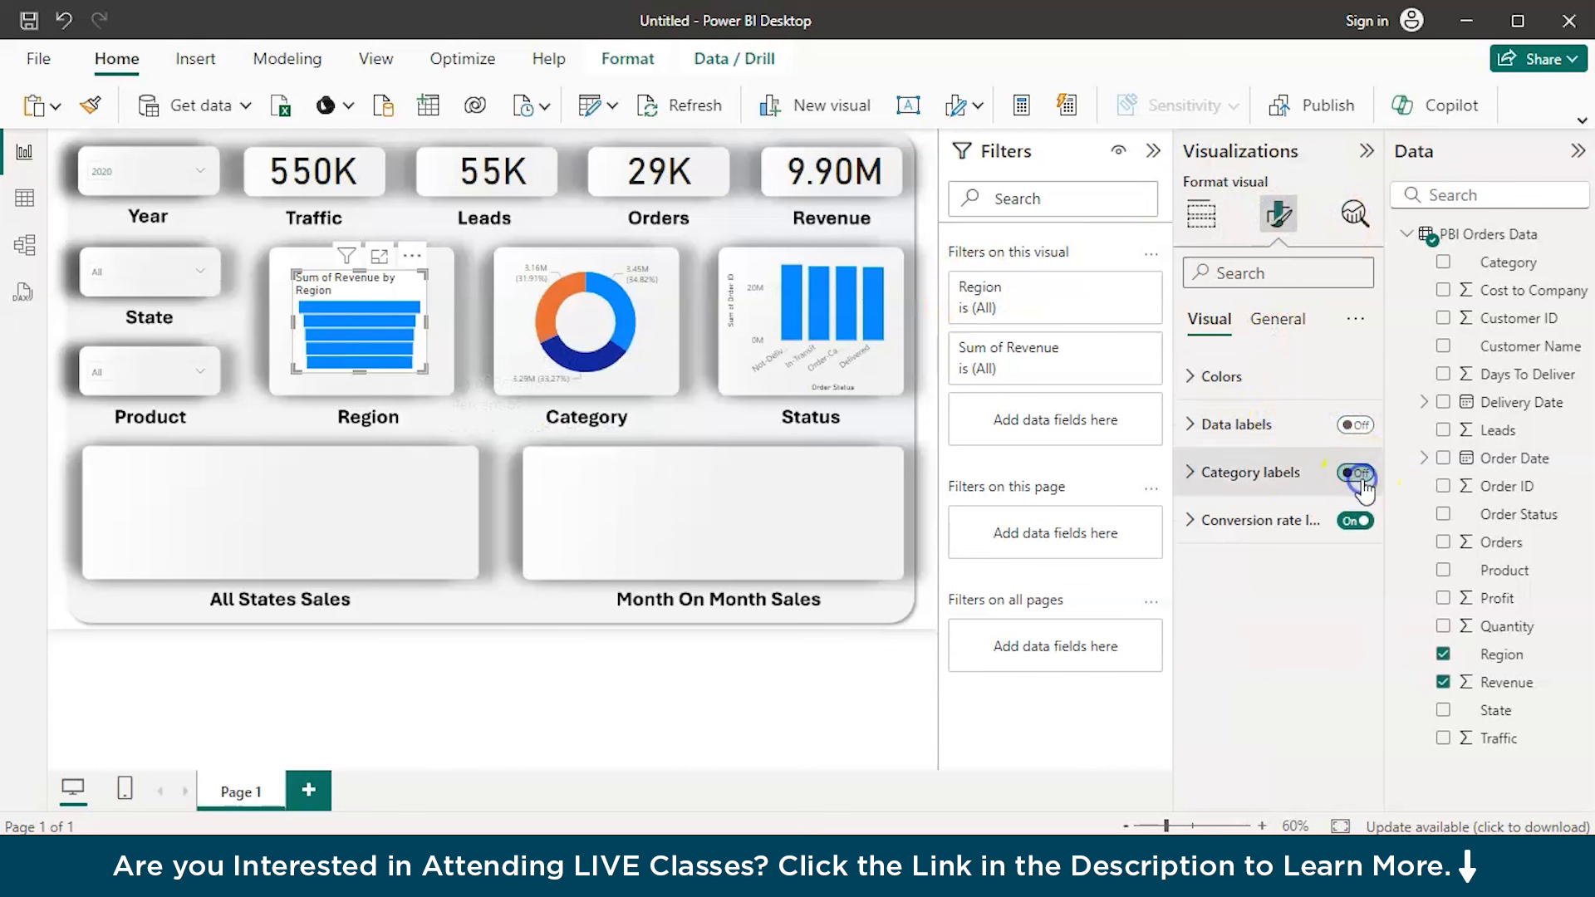
click(1360, 480)
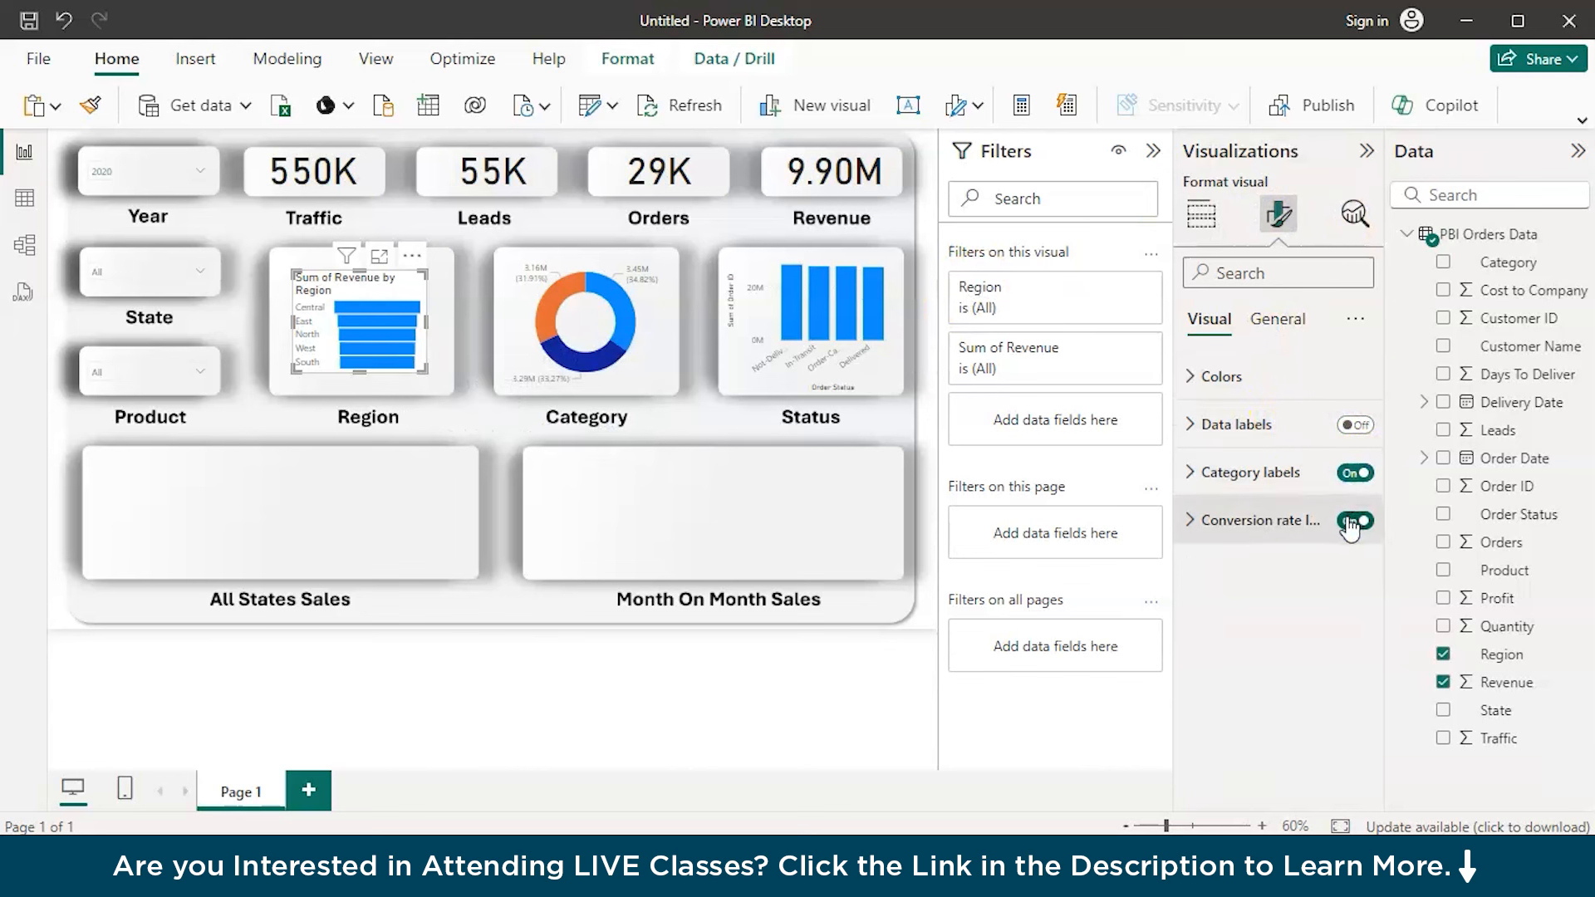
Turn off the Region funnel chart's title, header icons, tooltips and background
click(1277, 321)
click(1344, 429)
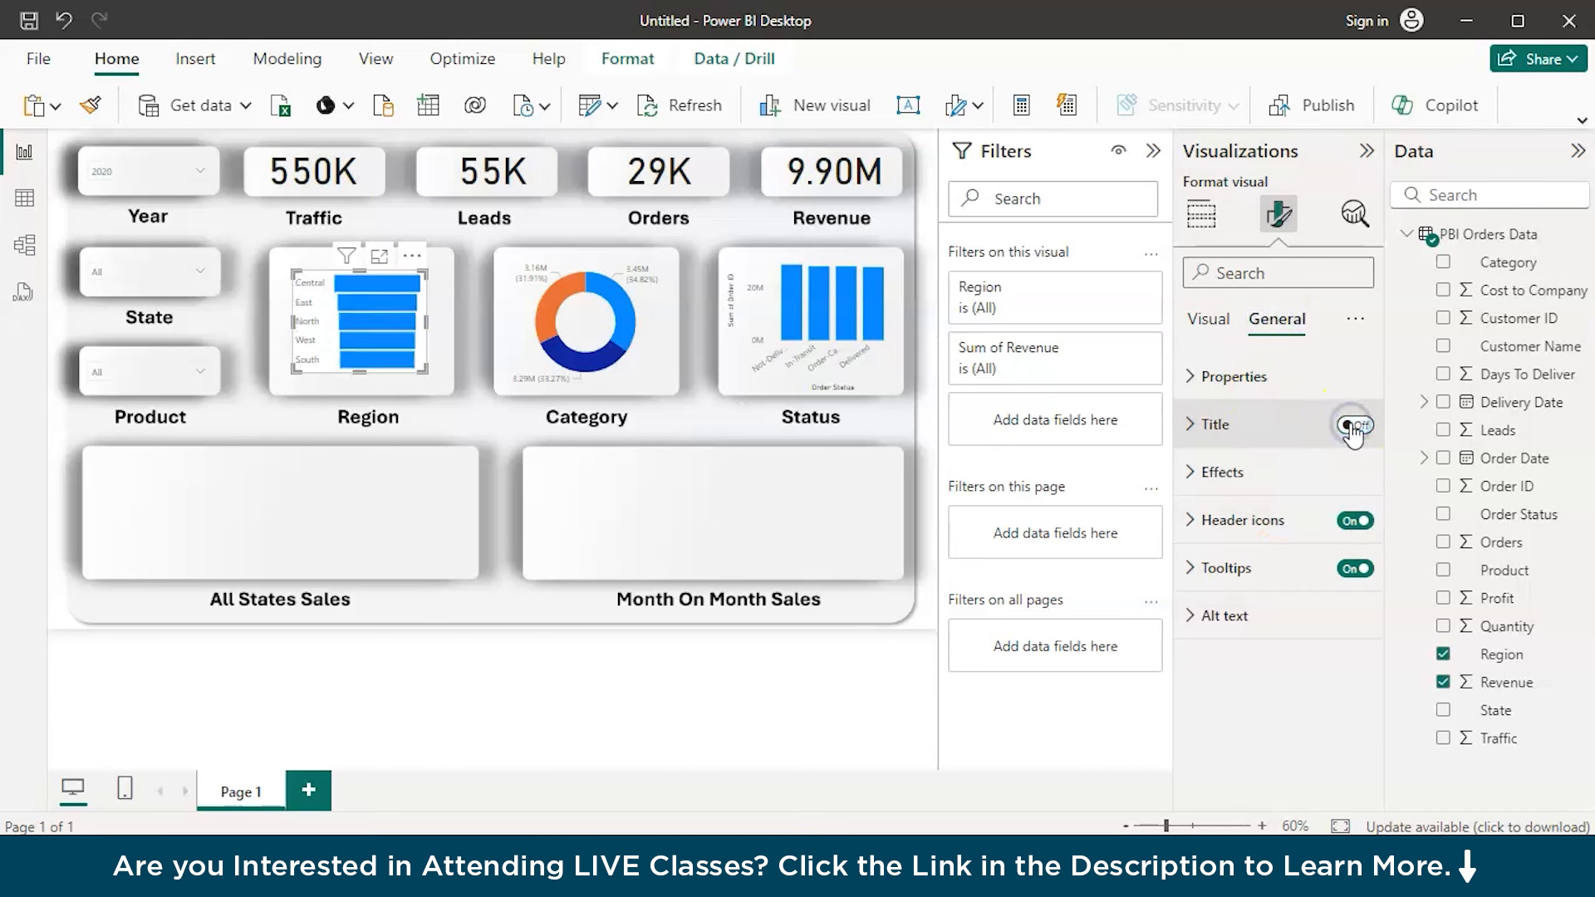
click(1354, 537)
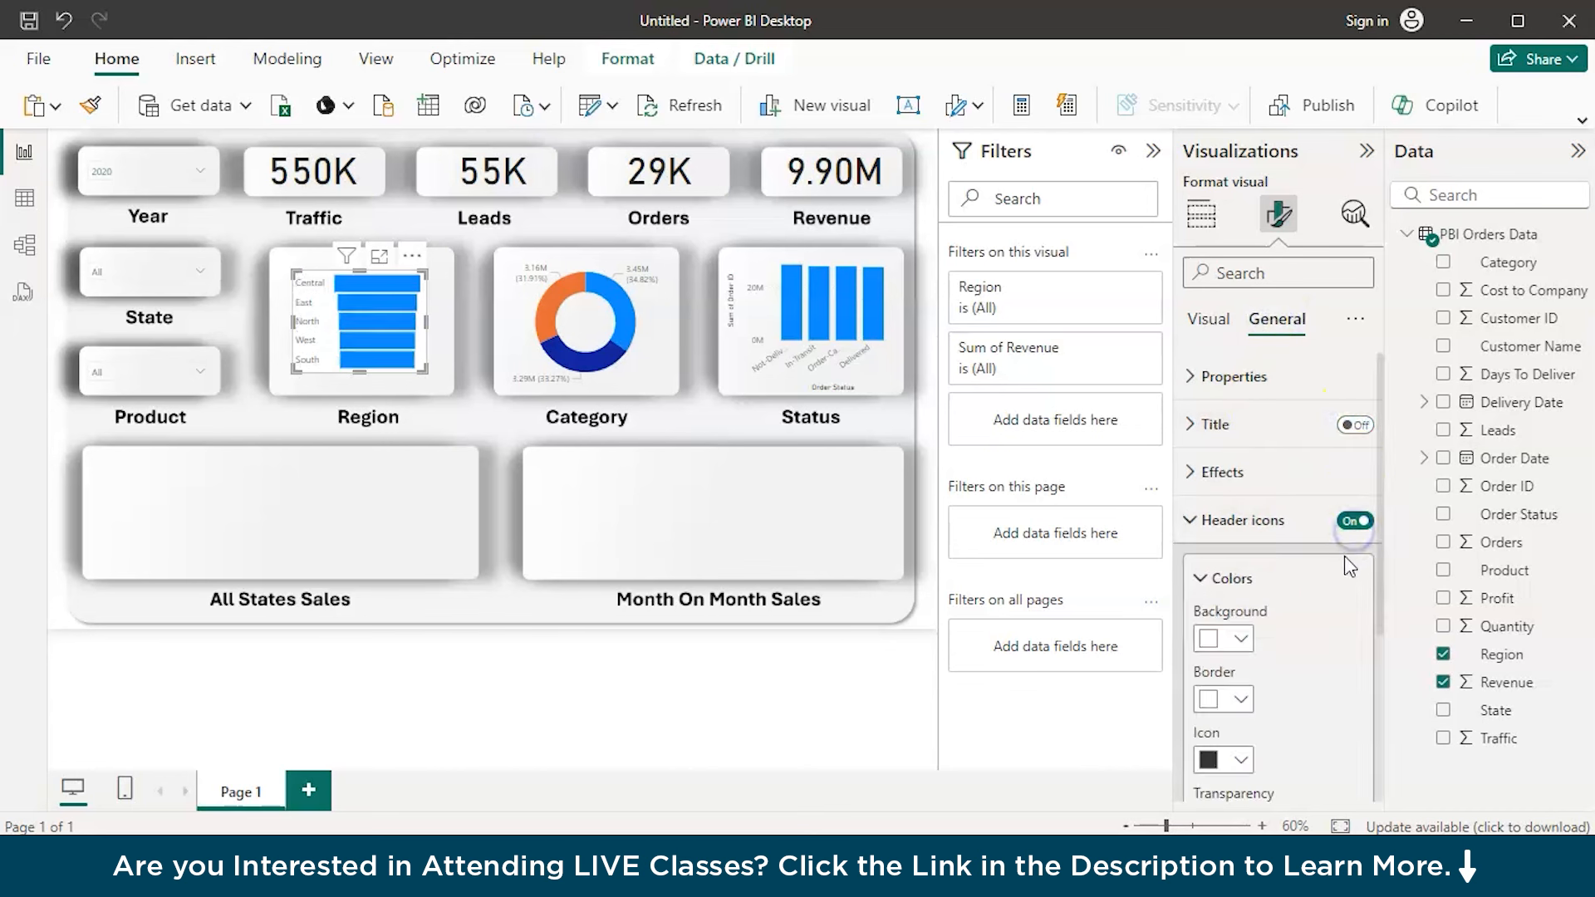
click(1352, 537)
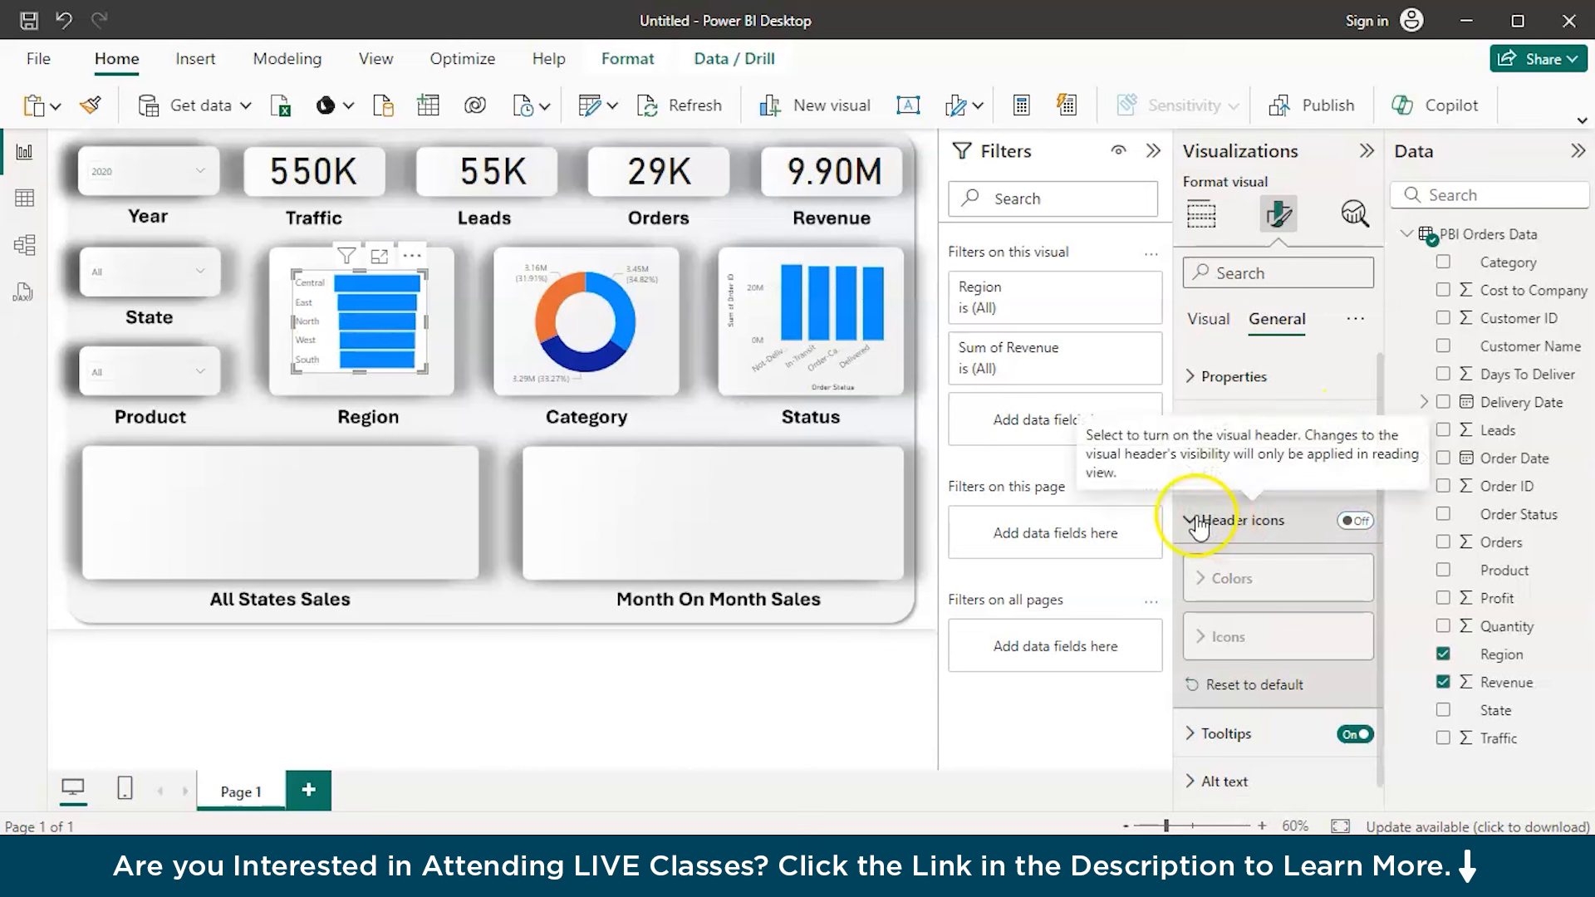
click(1193, 520)
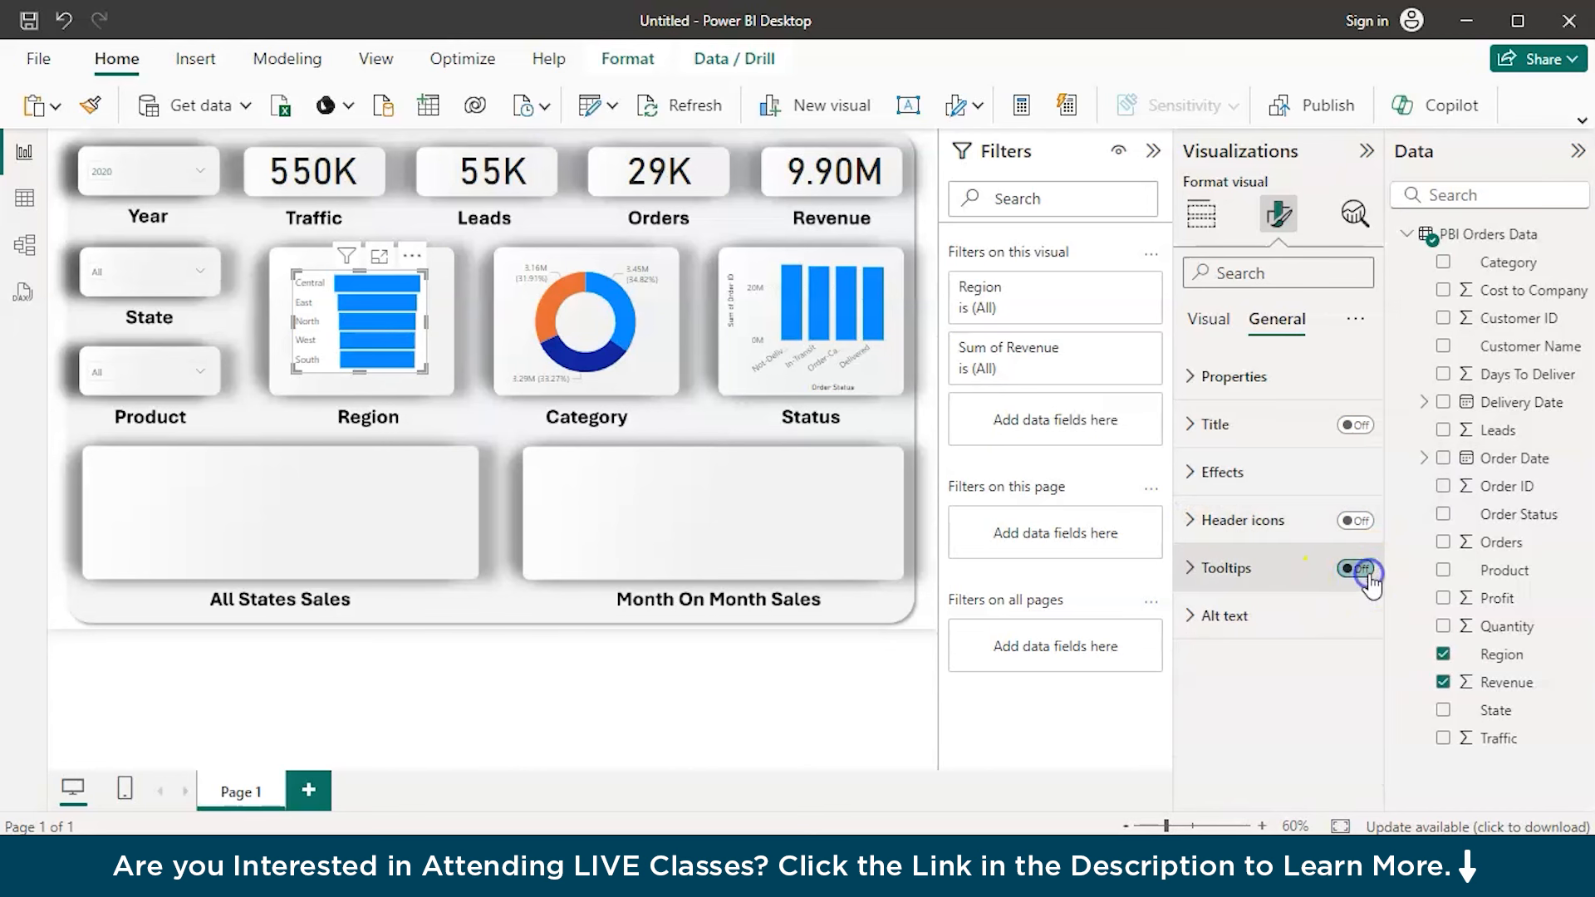
click(1254, 474)
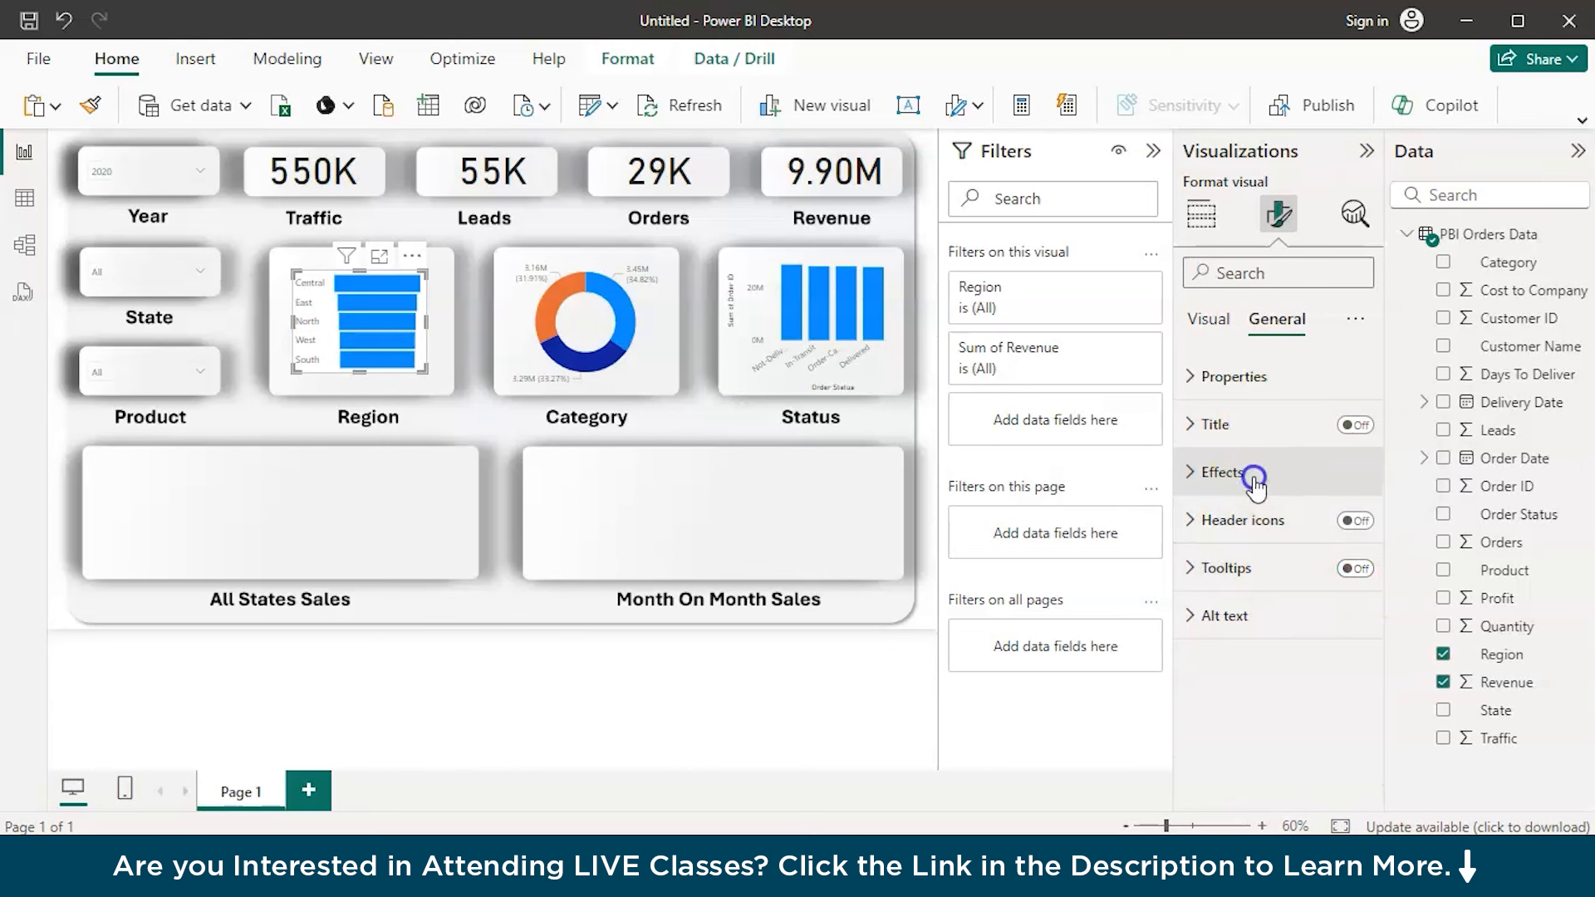
click(1346, 533)
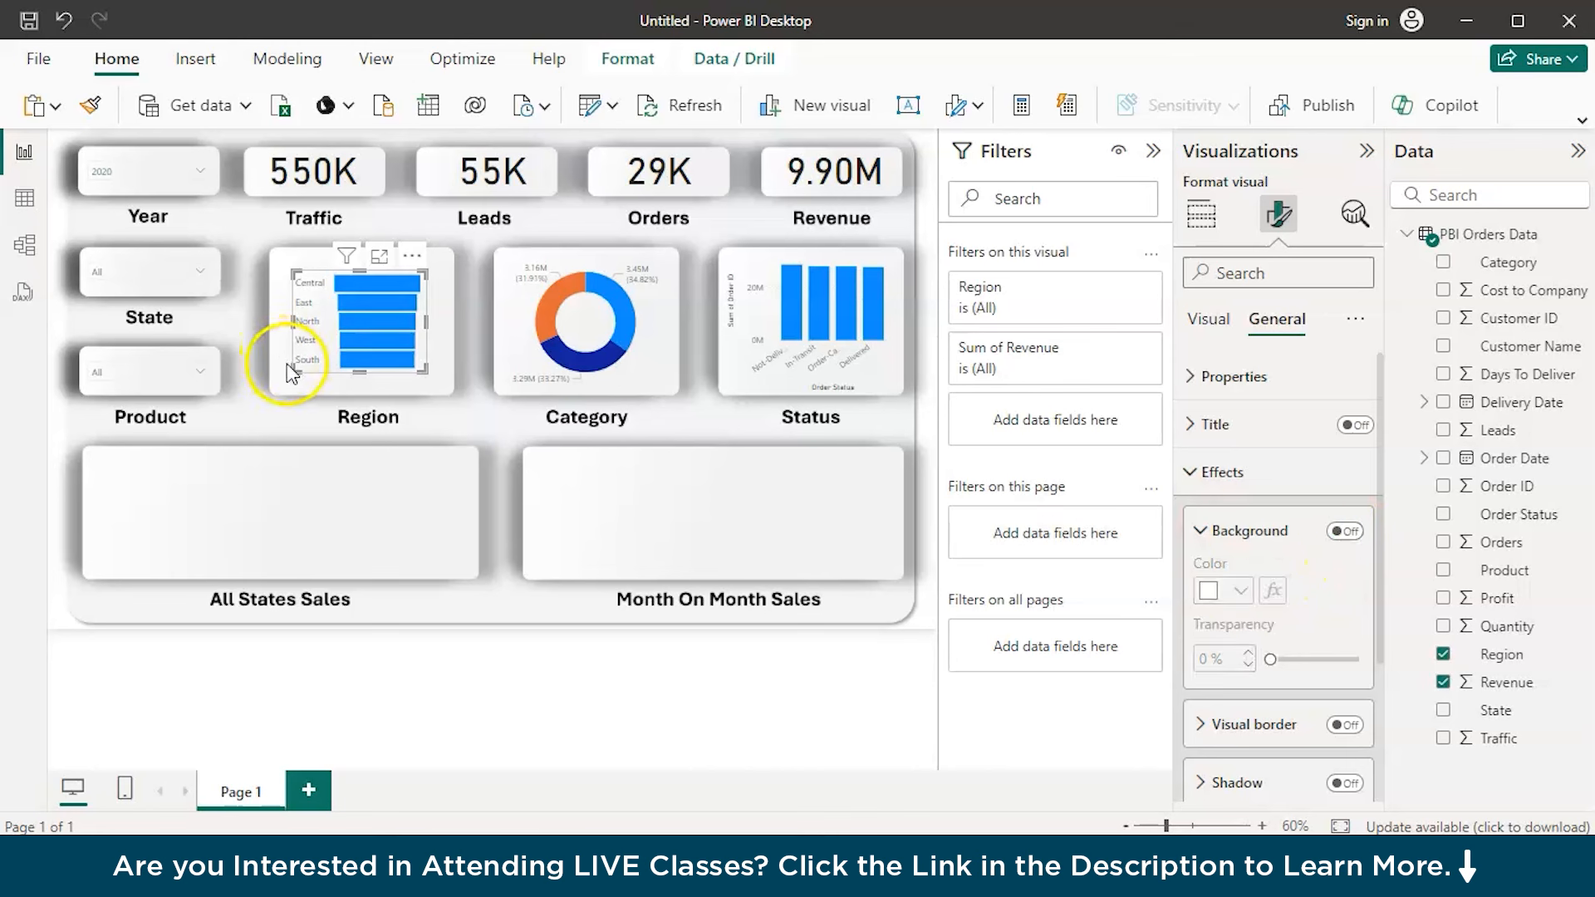
Enlarge the Region funnel chart to fill its placeholder and turn on its conversion rate label
mouse_move(292, 369)
mouse_down()
mouse_move(269, 391)
mouse_move(350, 341)
mouse_move(277, 387)
mouse_up()
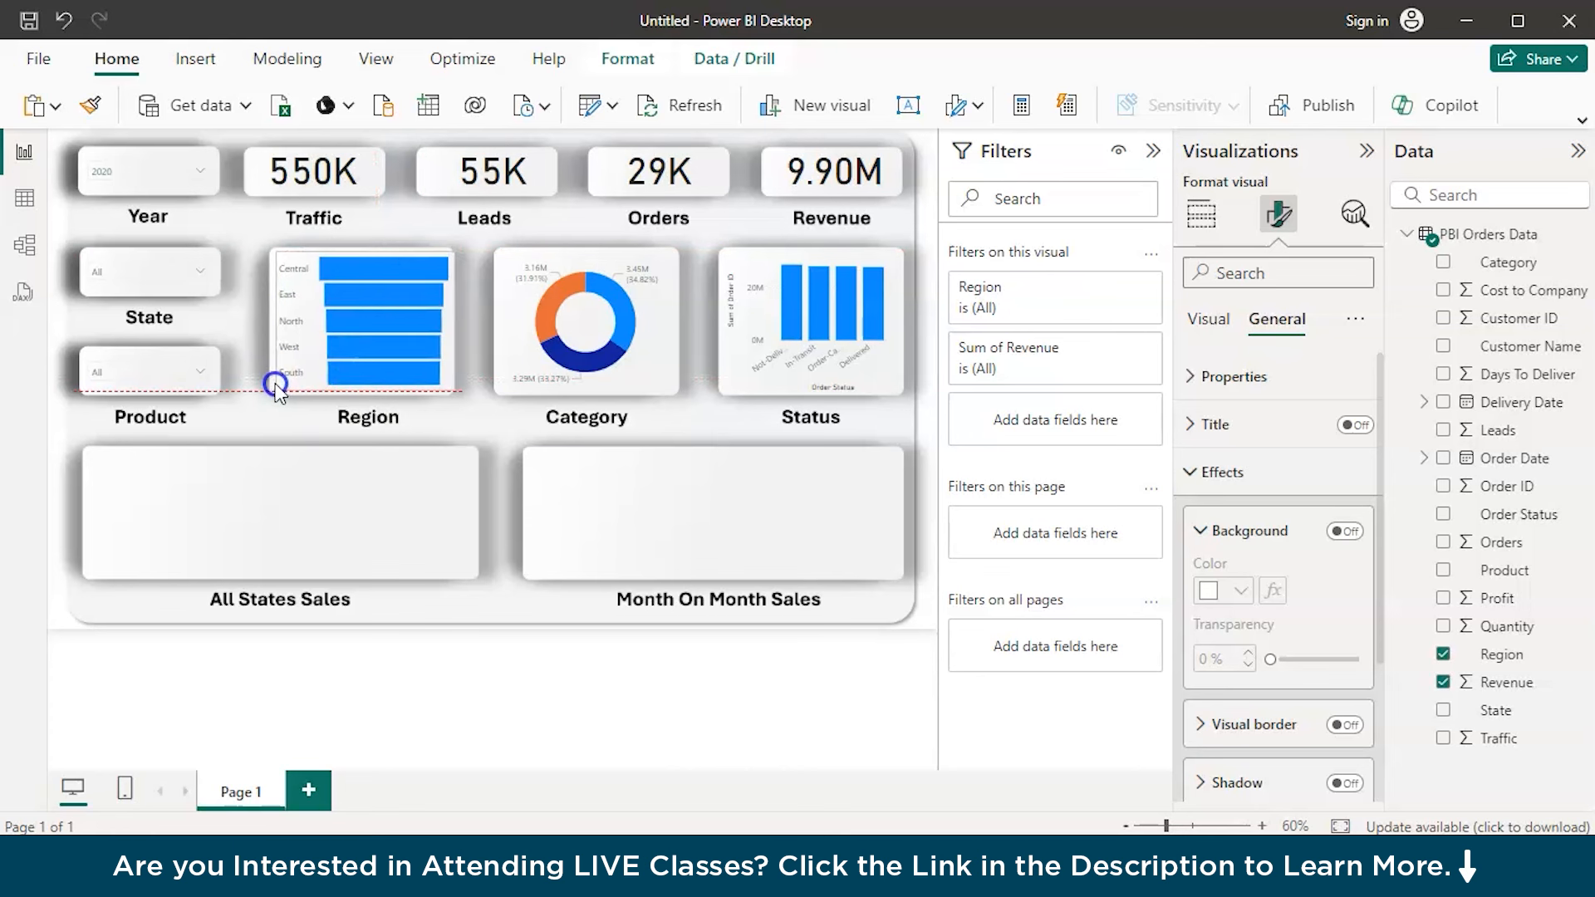
click(1219, 340)
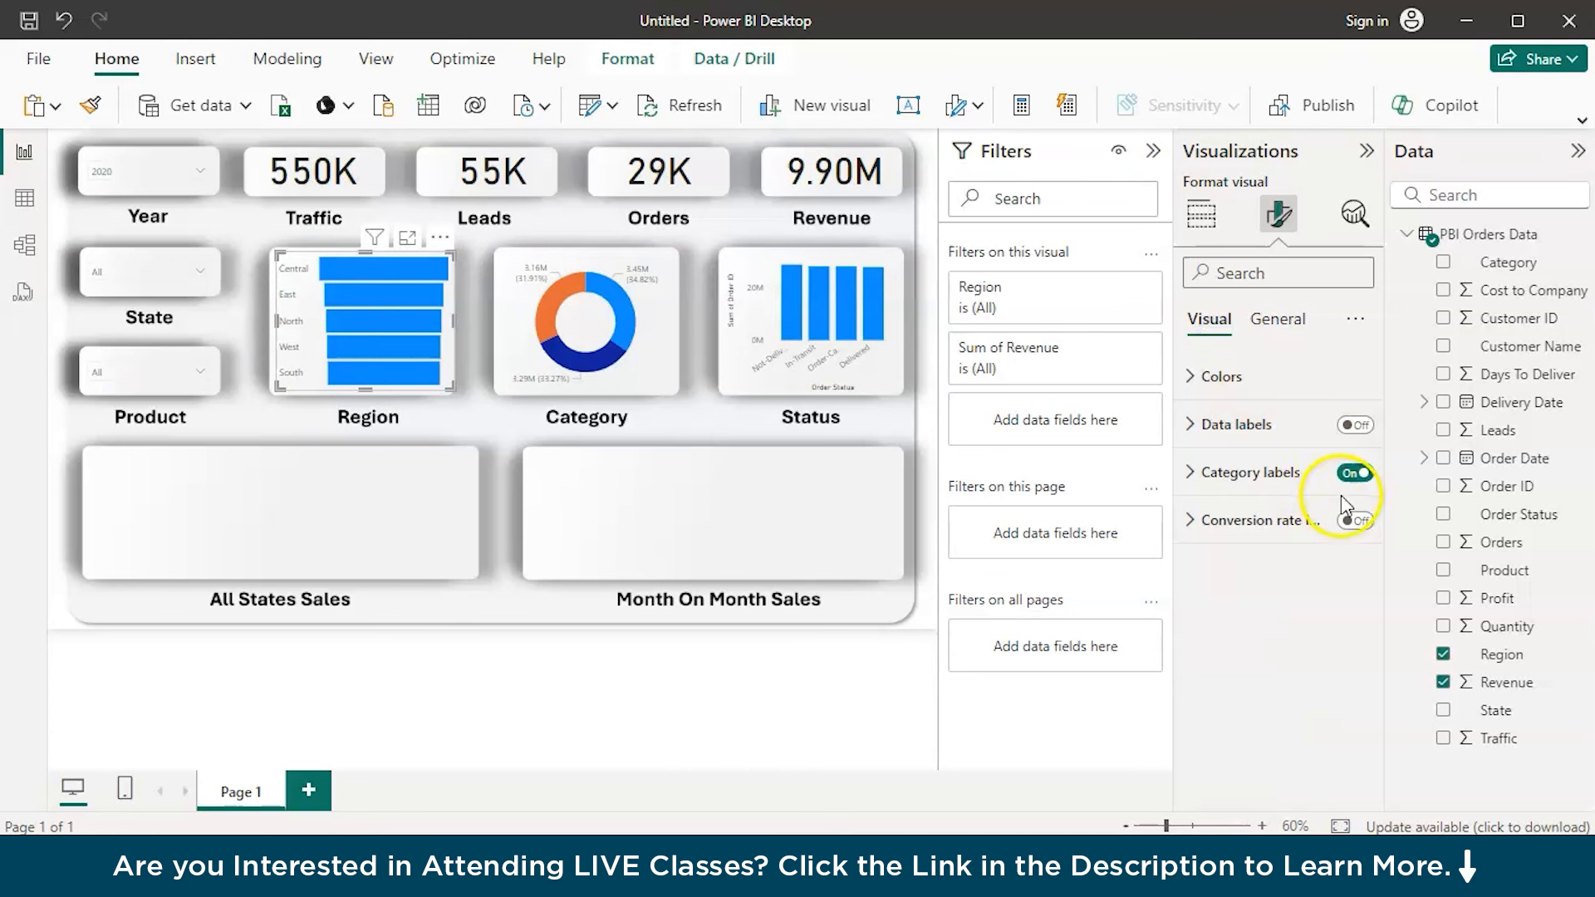
click(1346, 521)
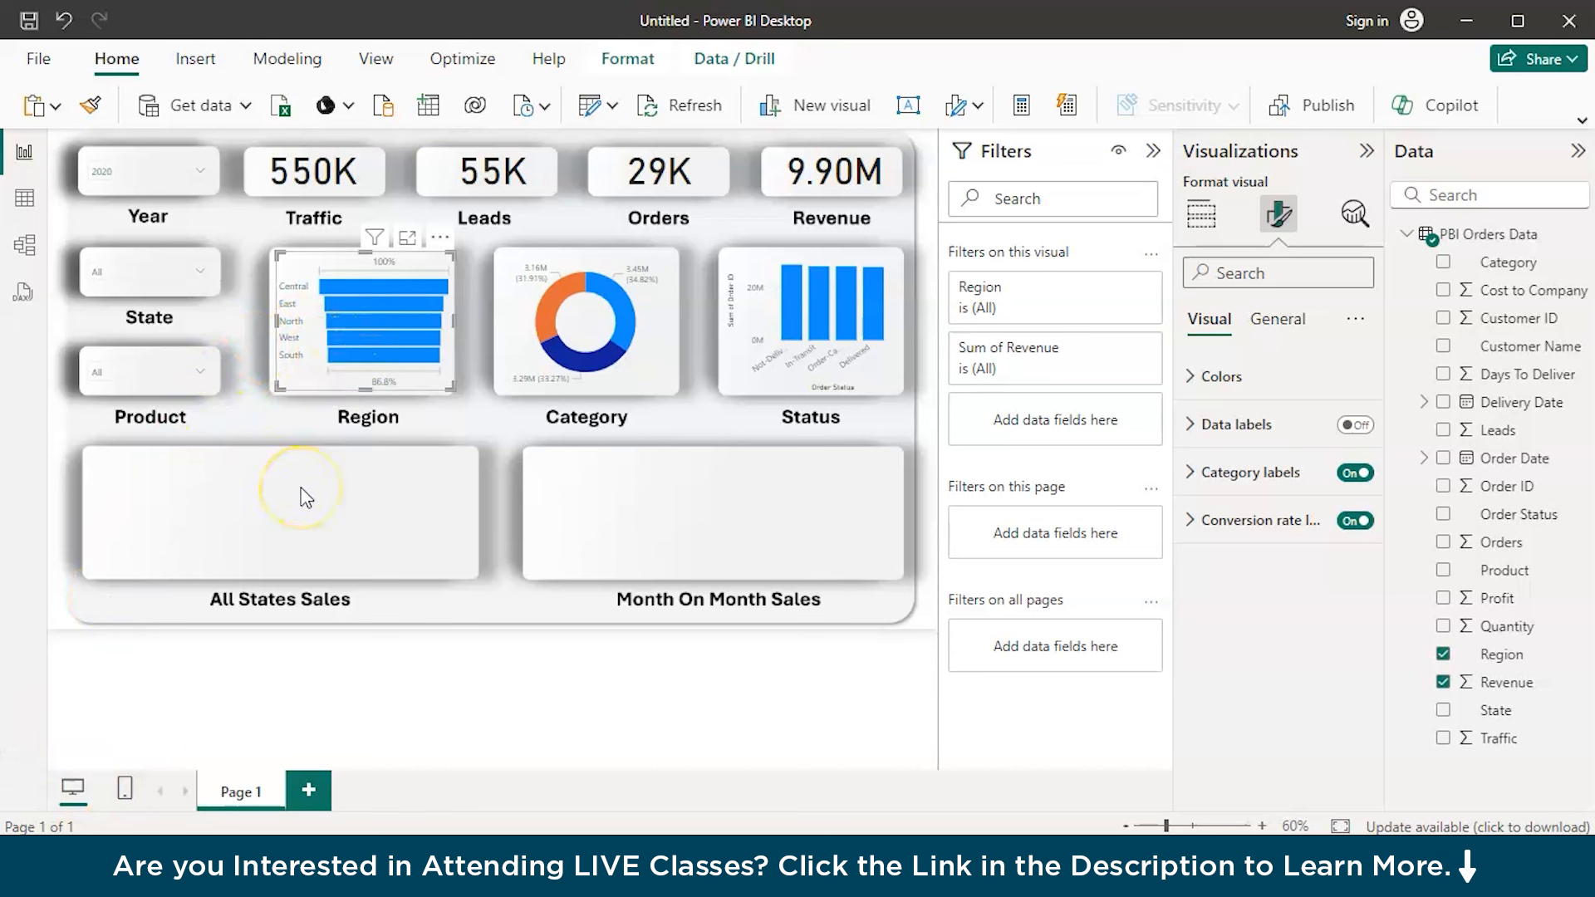
Add a map visual and resize it to fill the All States Sales placeholder
click(312, 534)
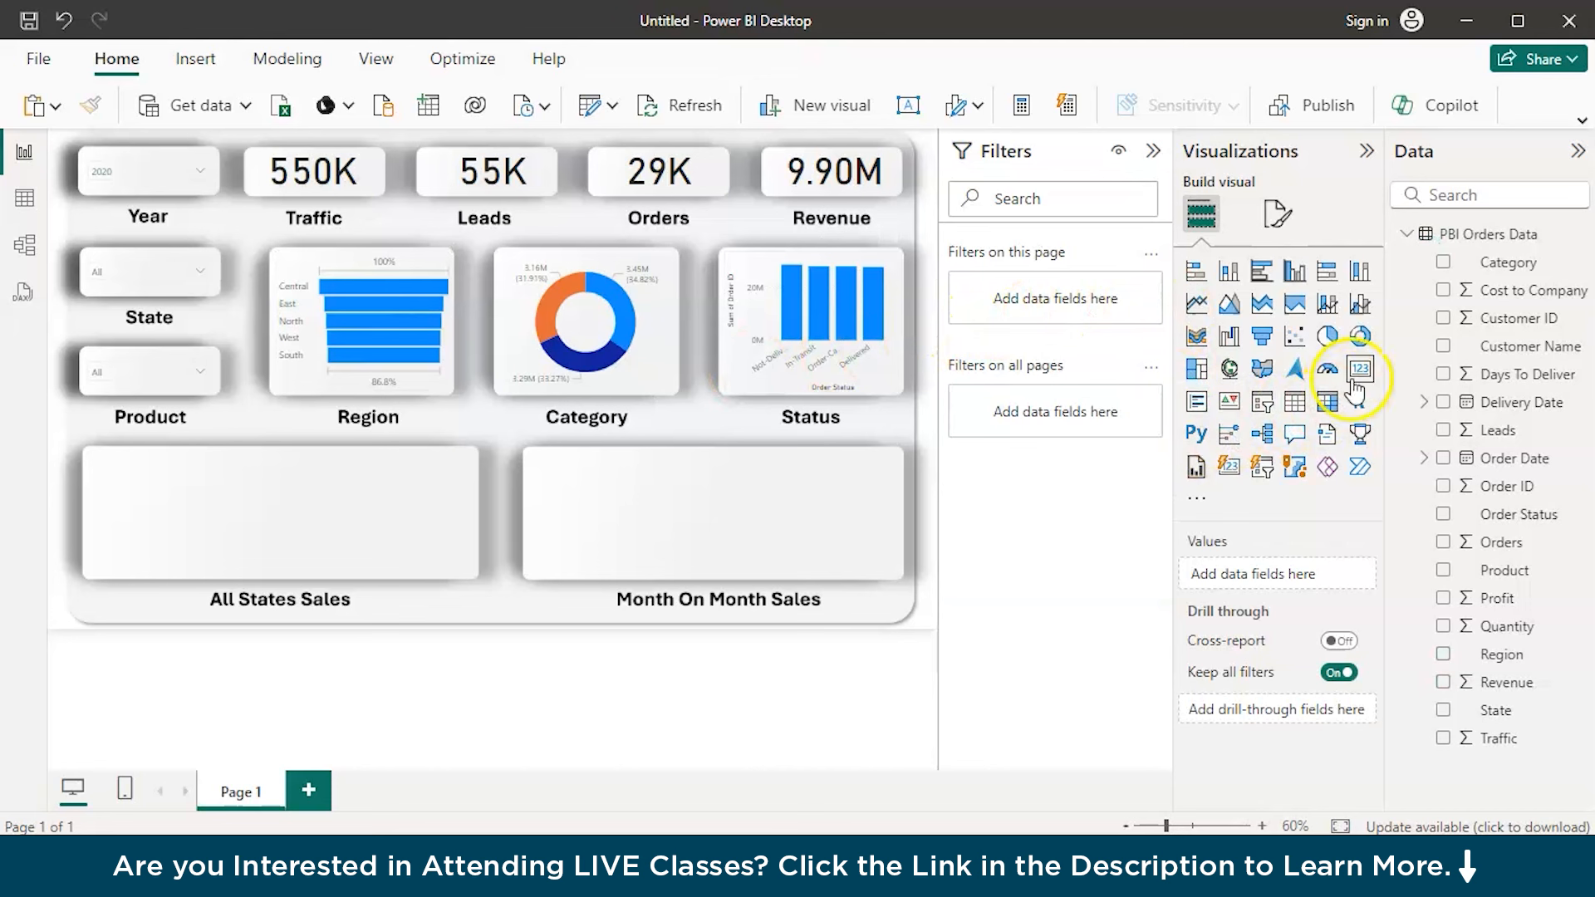
click(1229, 370)
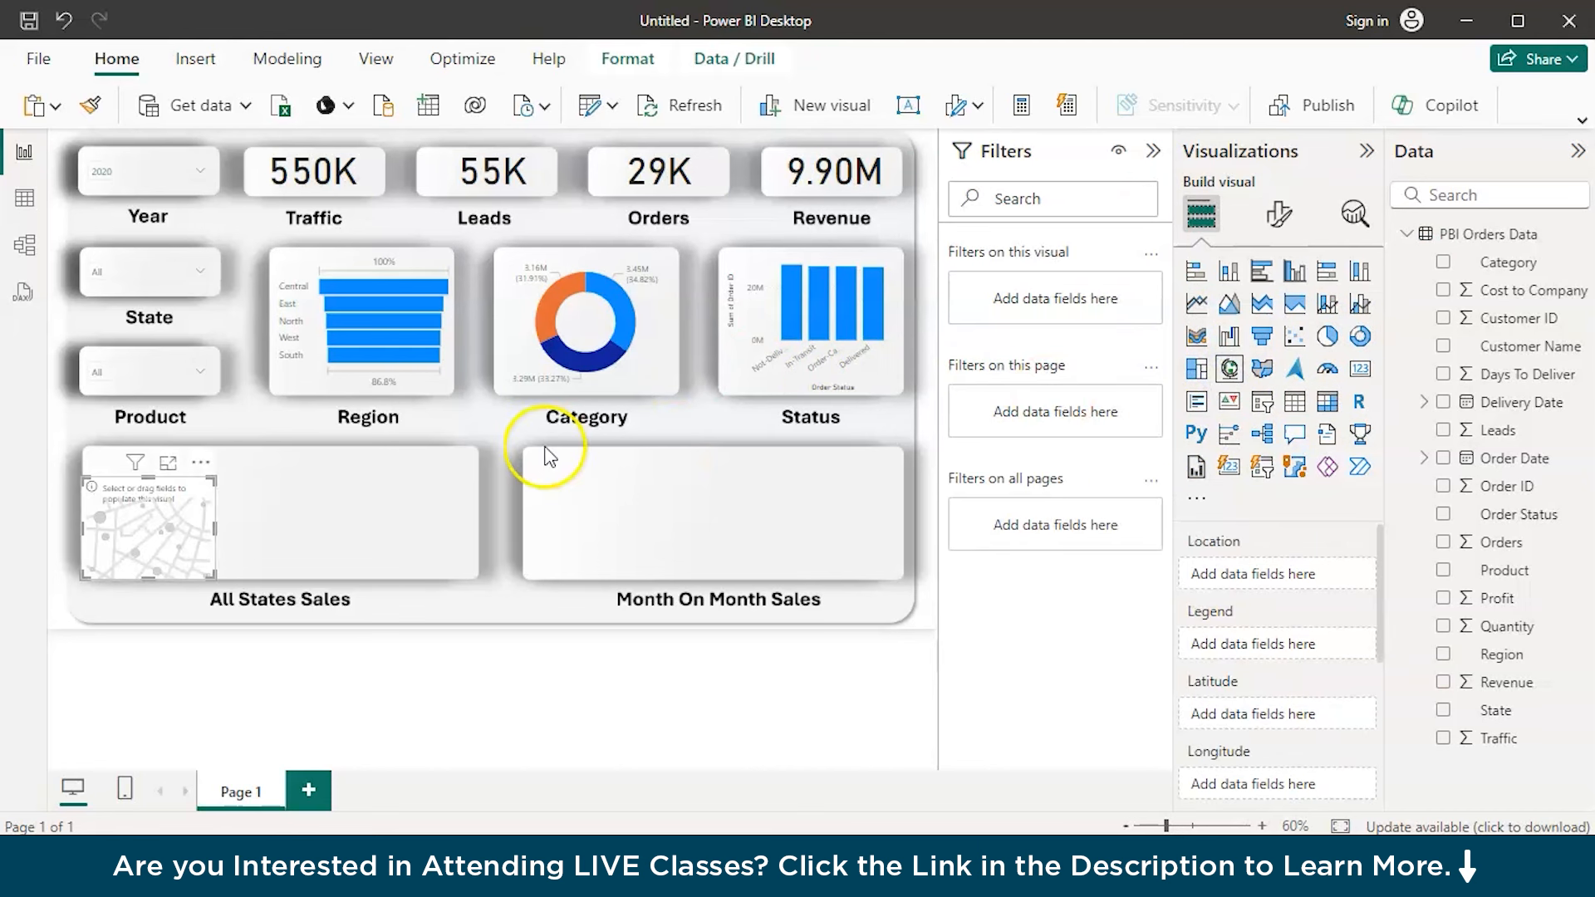
drag(122, 550, 125, 532)
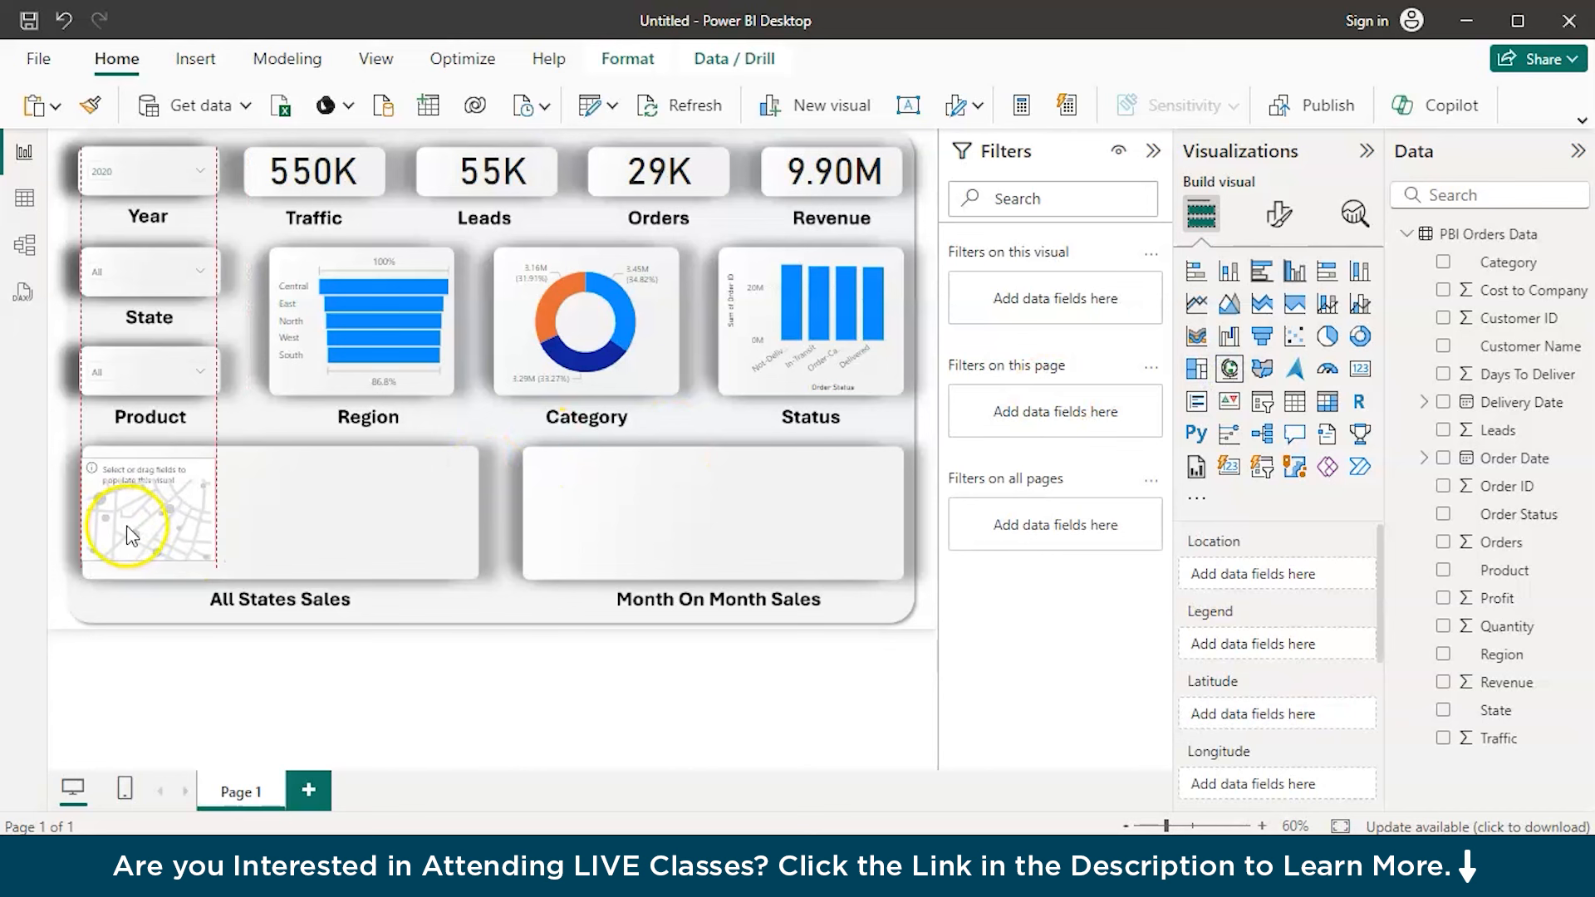
drag(216, 510, 474, 538)
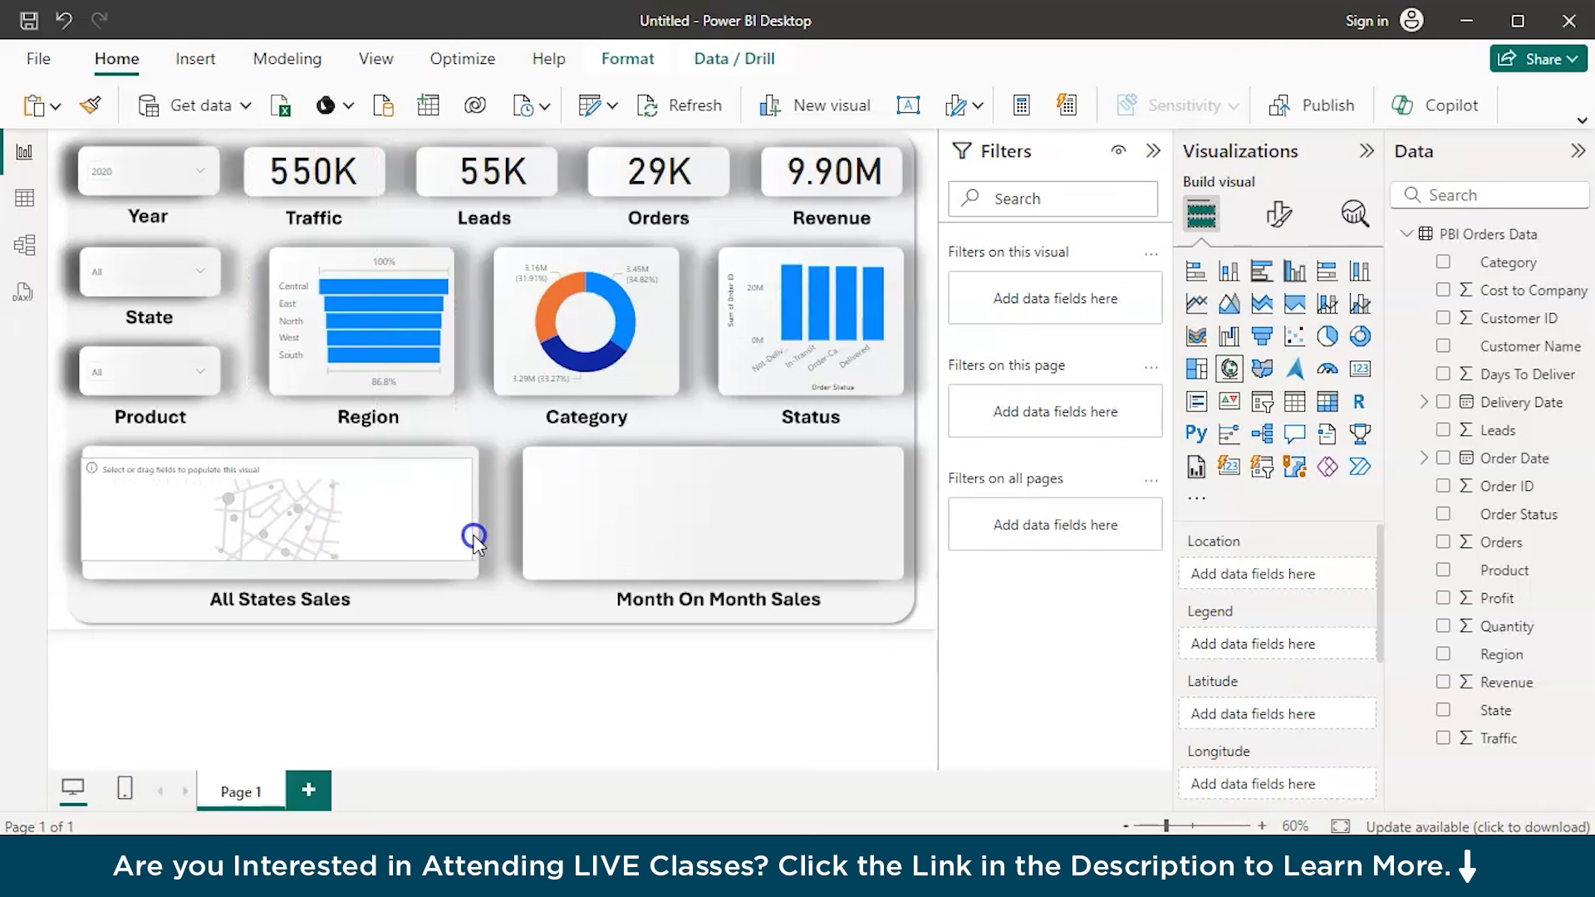
click(283, 552)
drag(282, 558, 281, 575)
drag(278, 461, 278, 449)
click(349, 488)
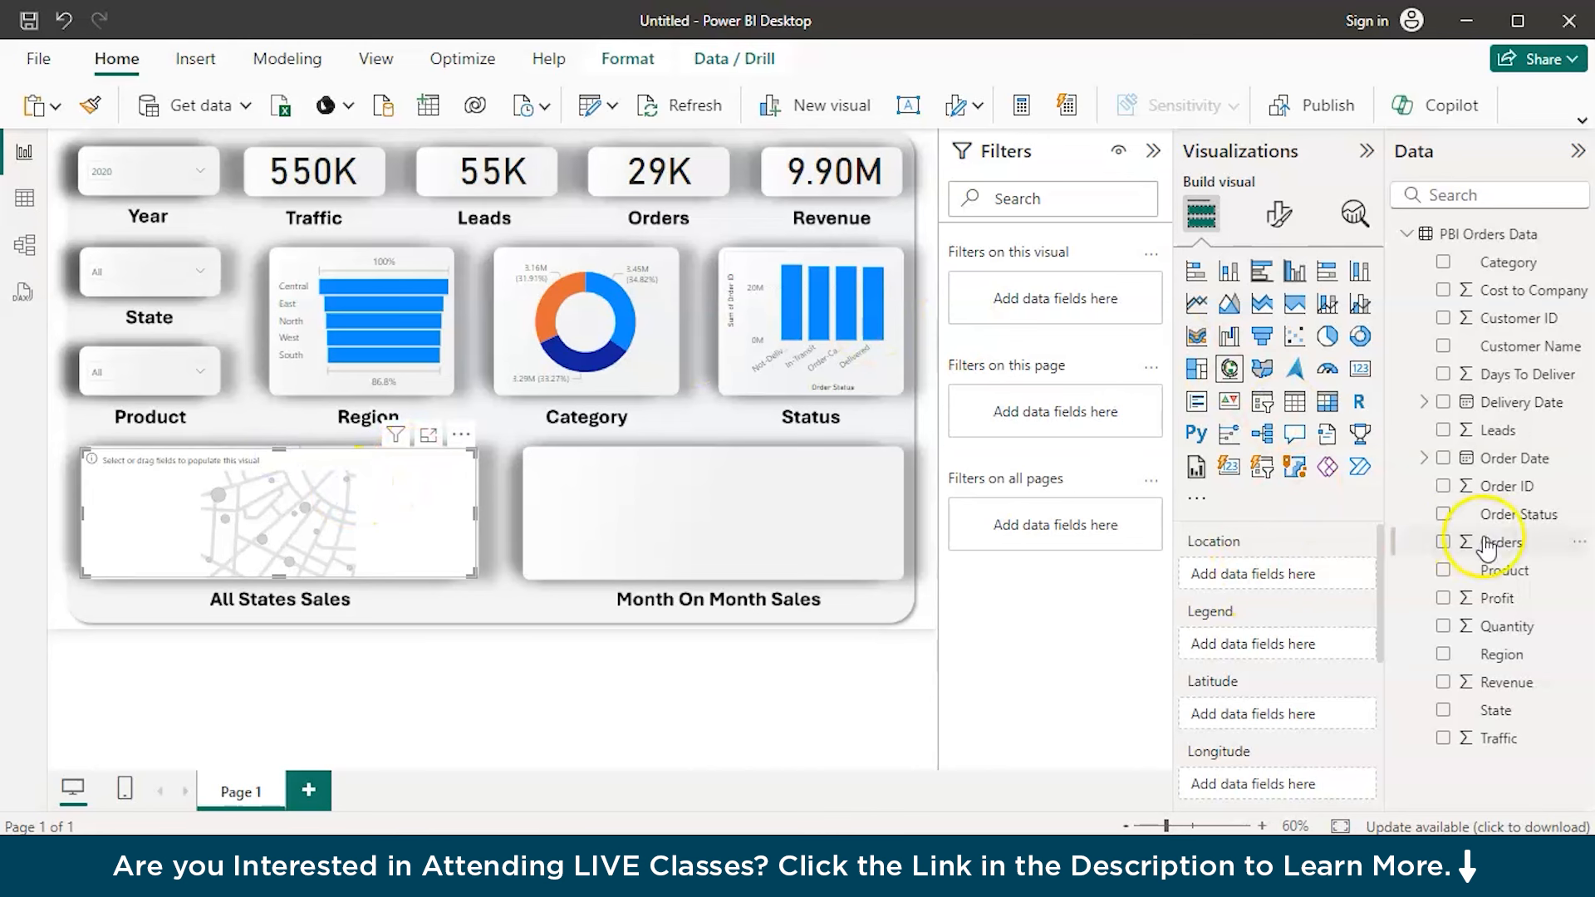
Set State as the map's location and Revenue as its legend
drag(1496, 709, 1293, 576)
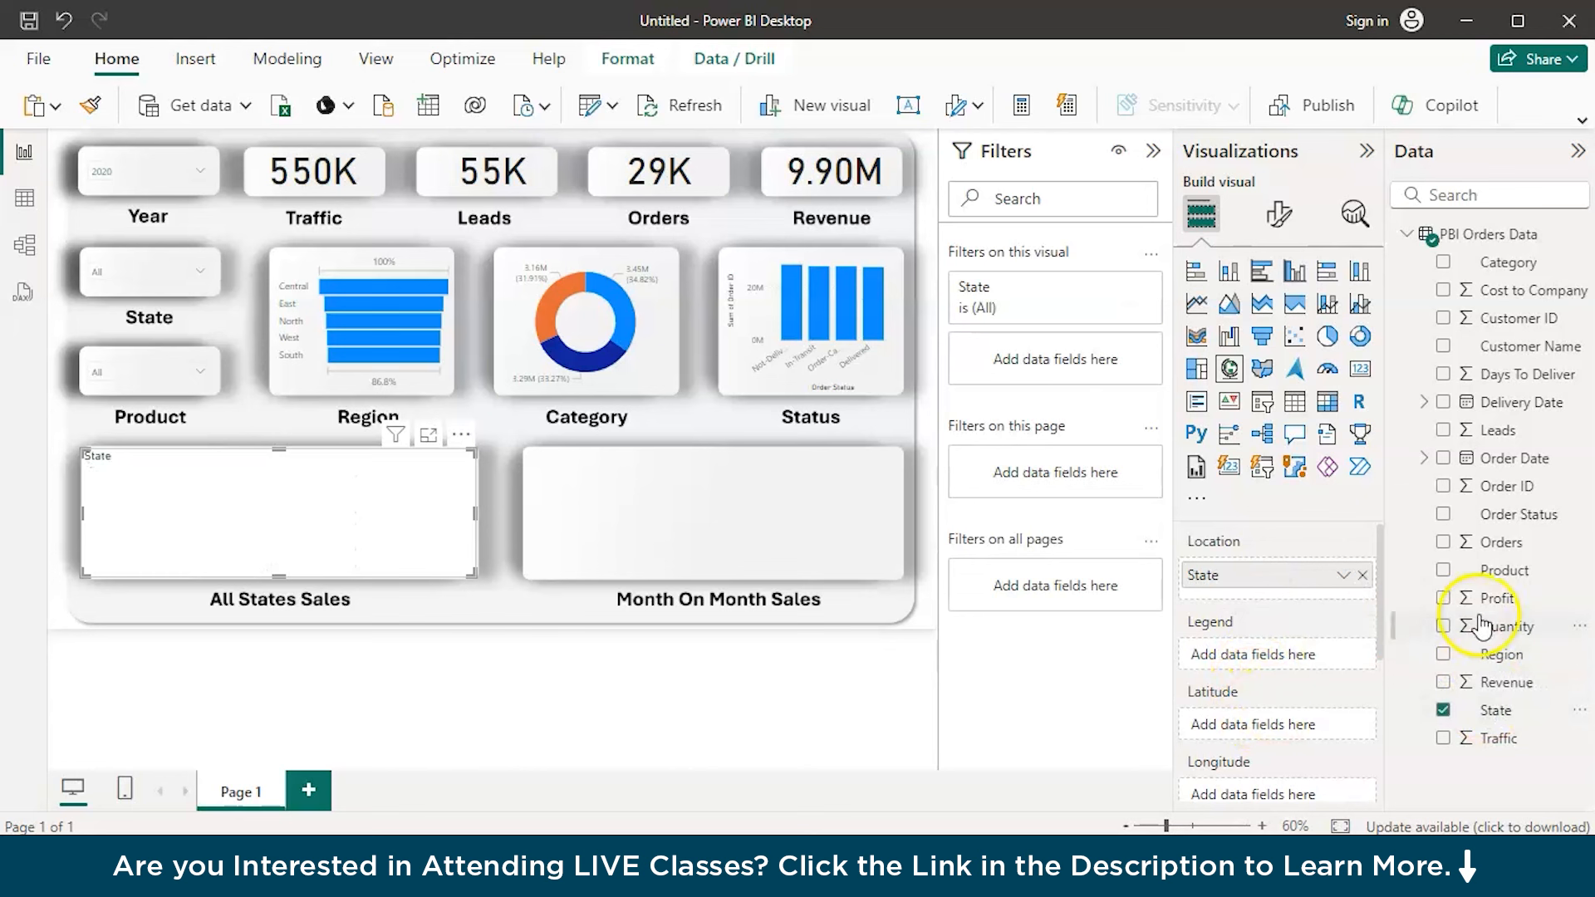
scroll(1302, 735, down, 2)
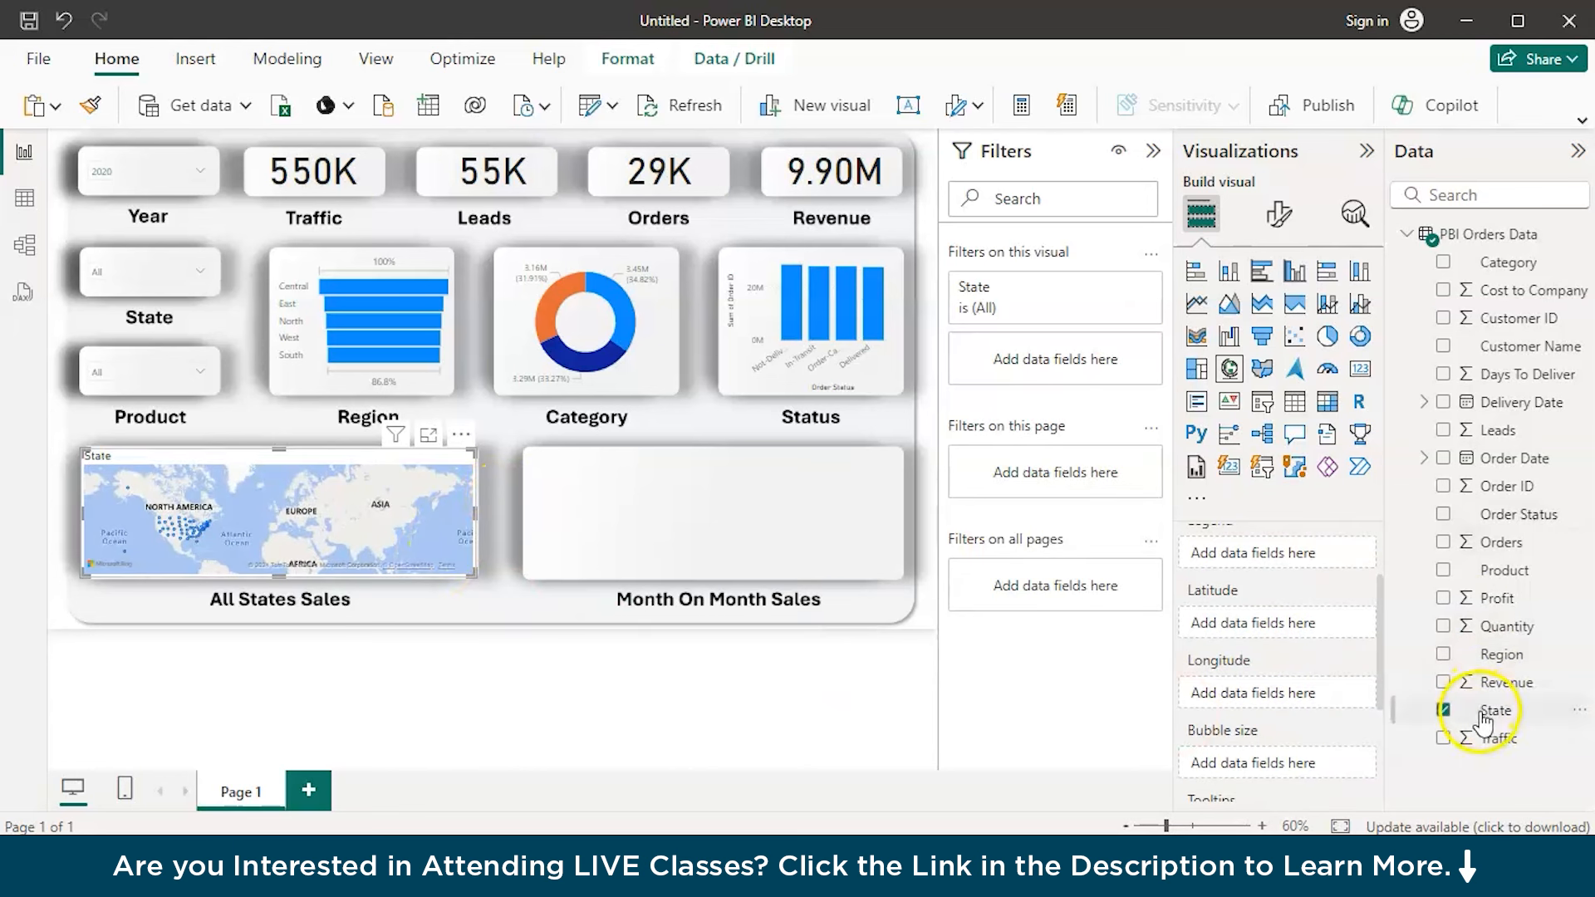
scroll(1262, 606, down, 1)
scroll(1257, 607, down, 1)
scroll(1257, 607, up, 3)
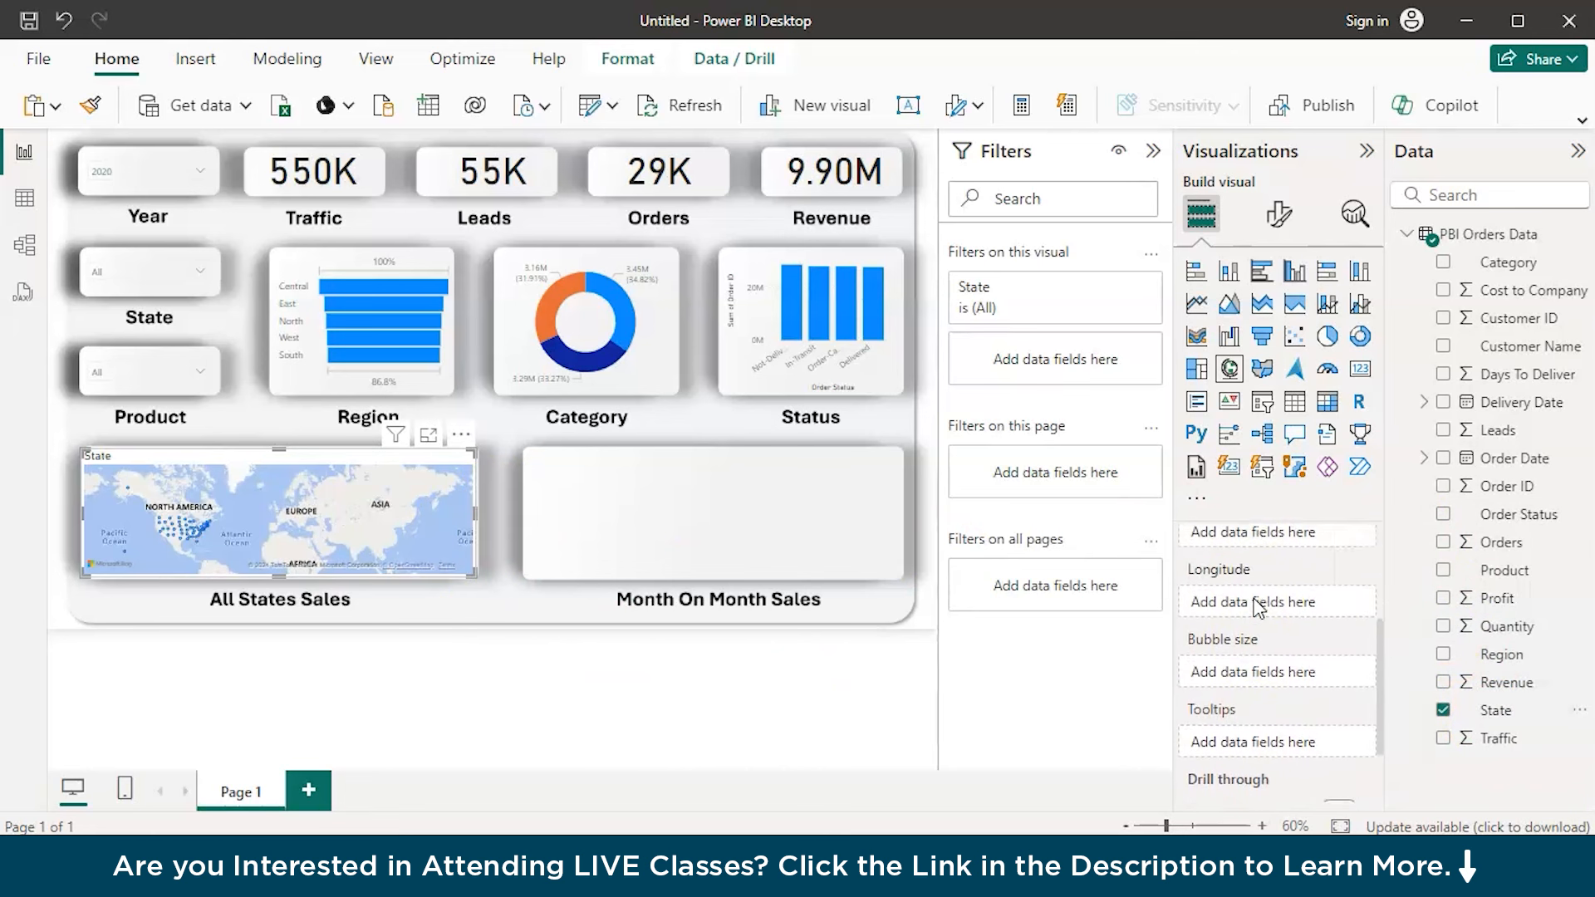
scroll(1257, 607, up, 1)
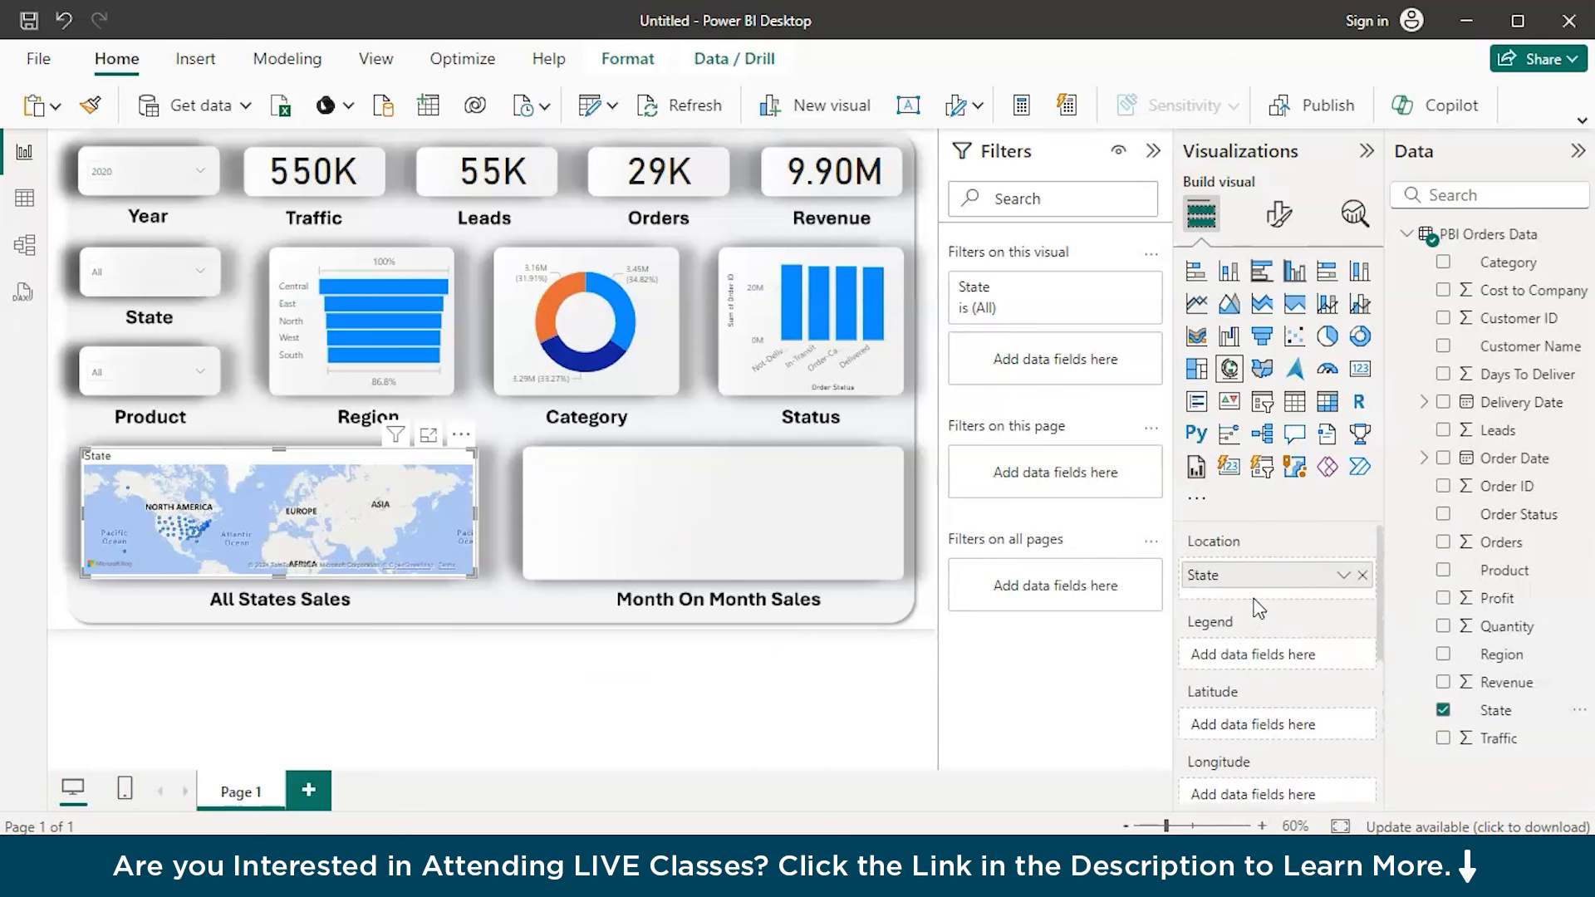
drag(1504, 682, 1326, 665)
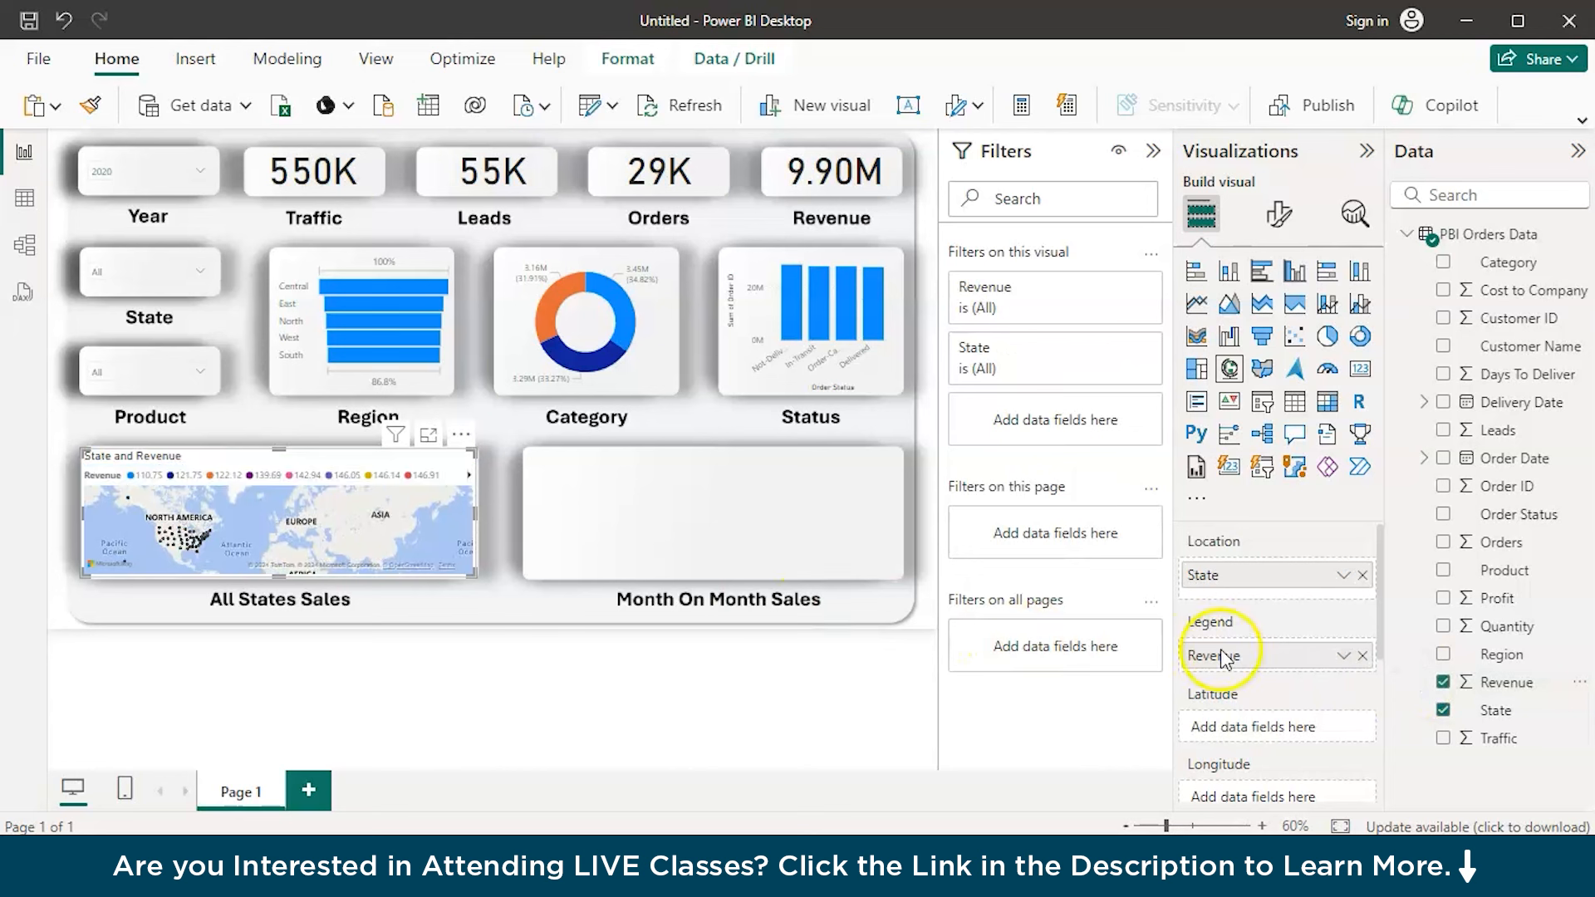
scroll(1262, 728, down, 2)
scroll(1256, 731, down, 3)
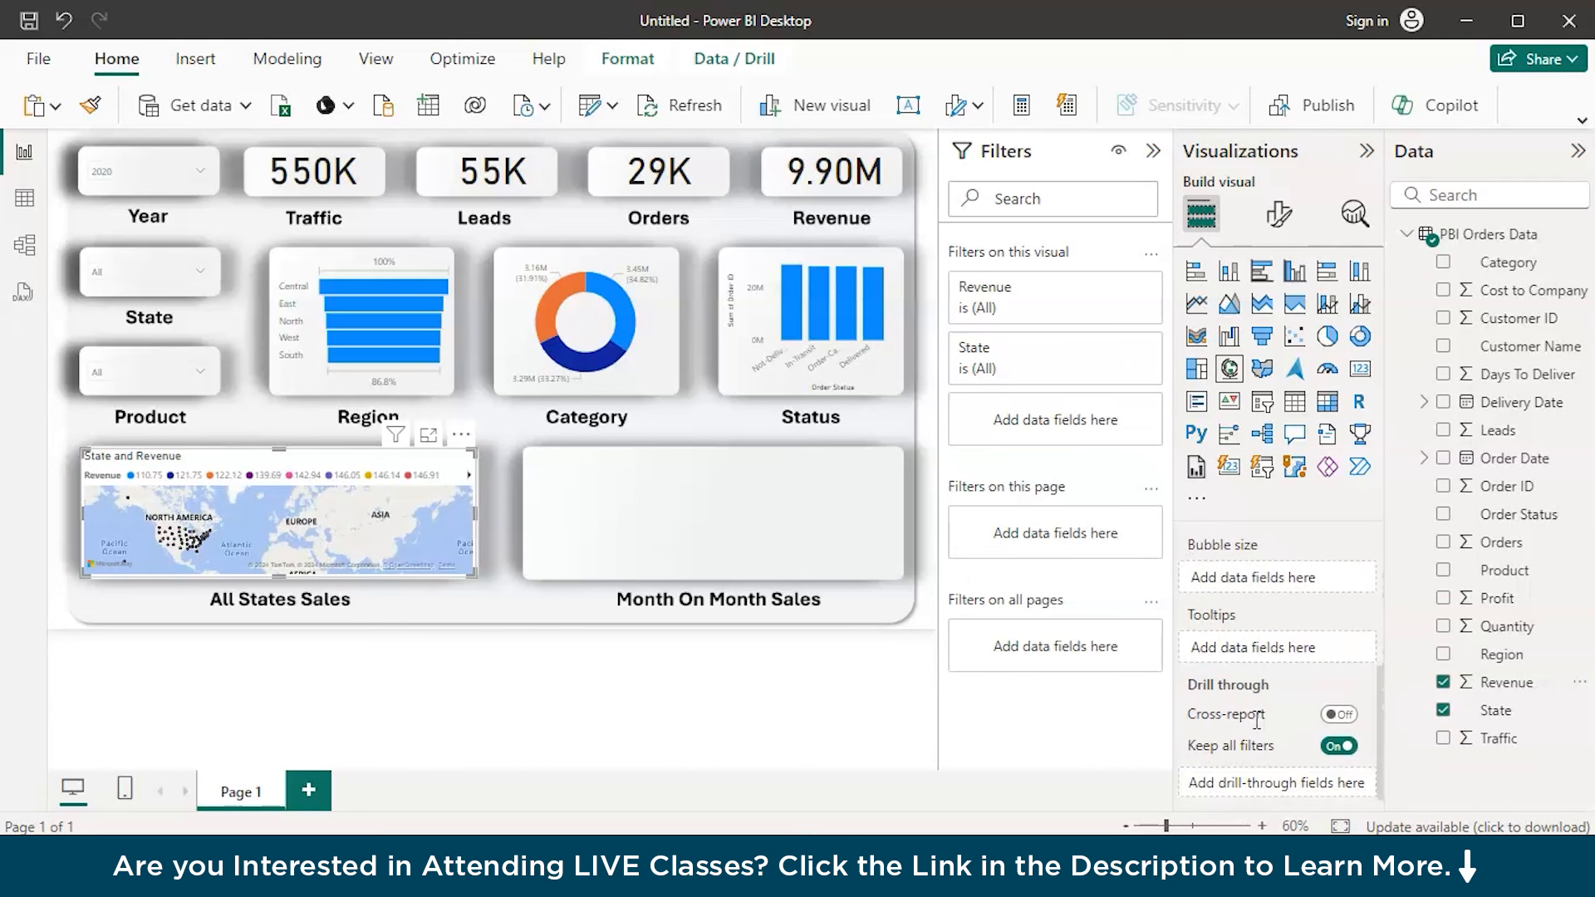
Turn off the legend of the All States Sales map
click(1279, 214)
click(1277, 325)
click(1201, 375)
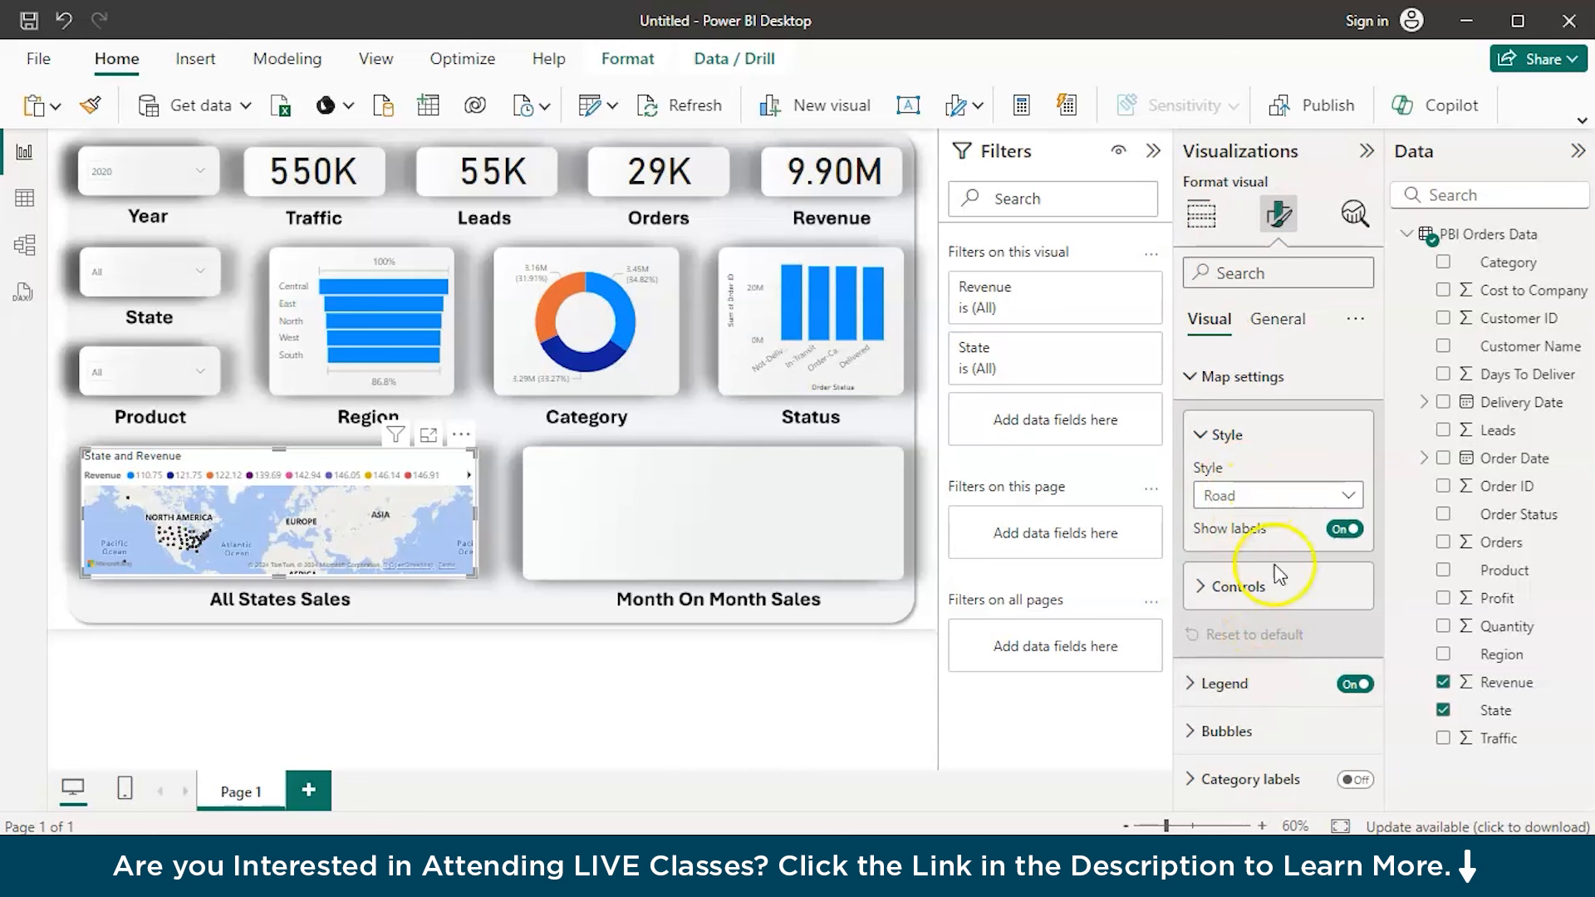
click(1353, 684)
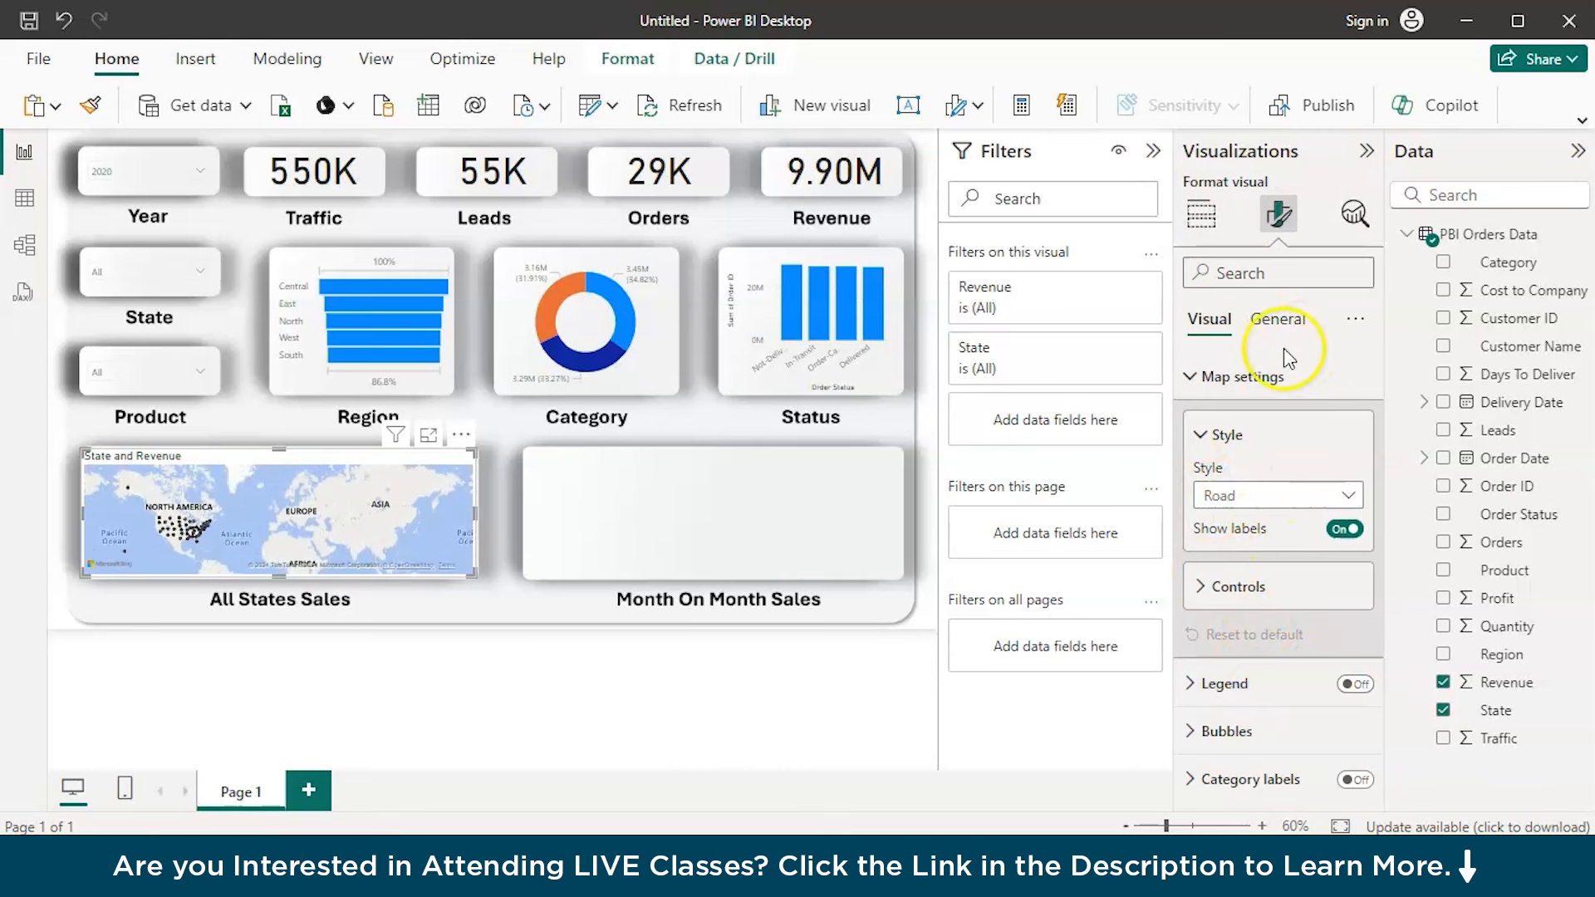
Turn off the All States Sales map's title, tooltips and background, keeping its header icons on
click(1263, 324)
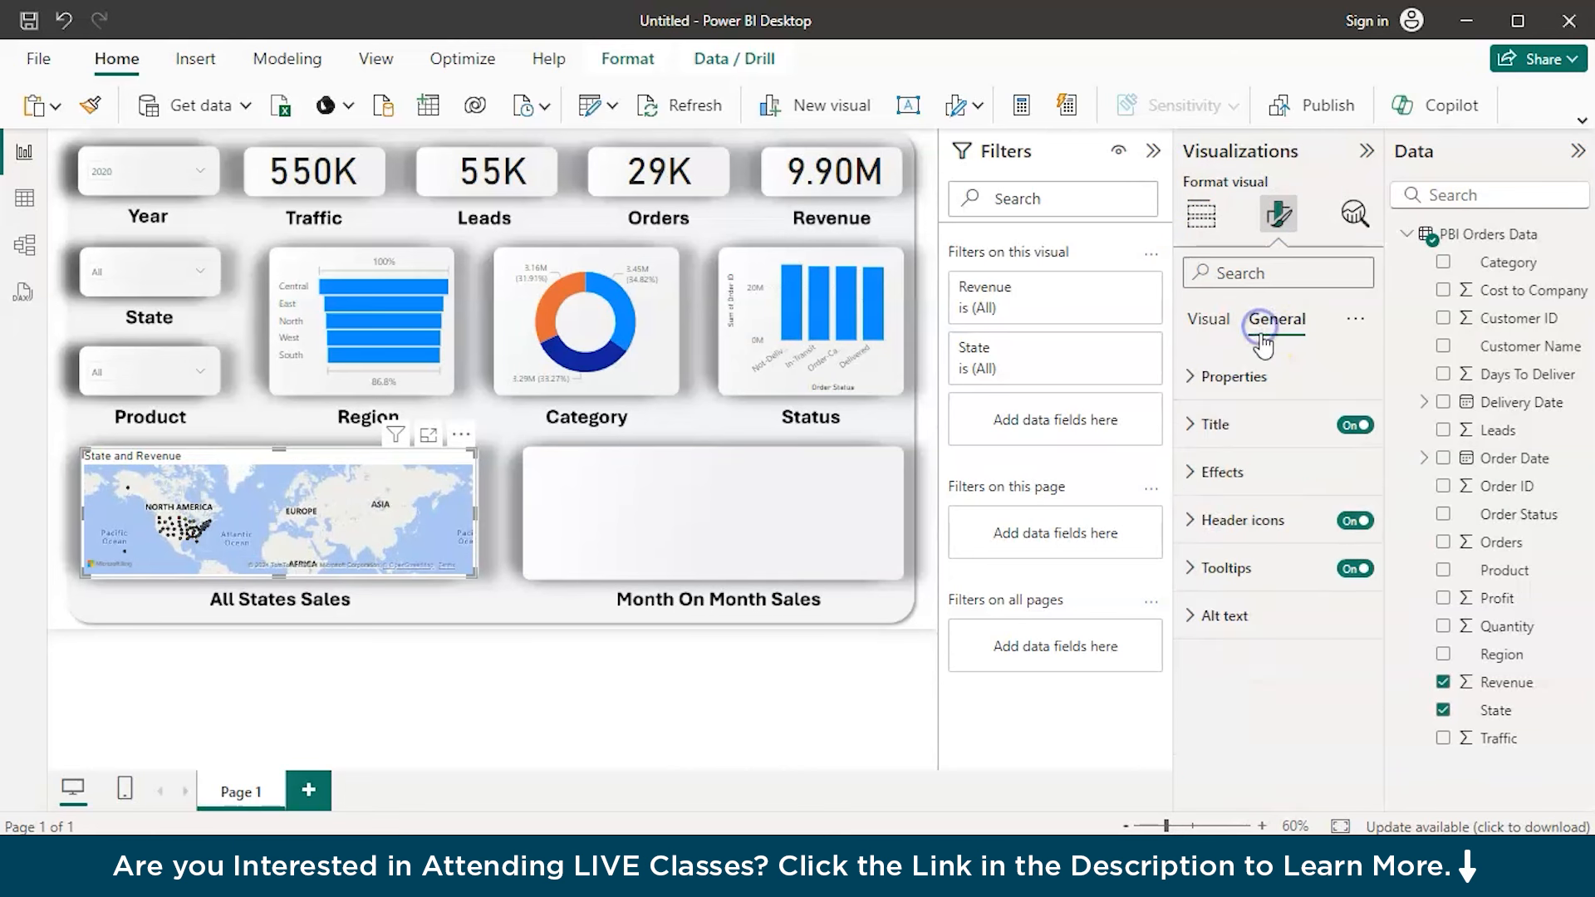
click(1352, 427)
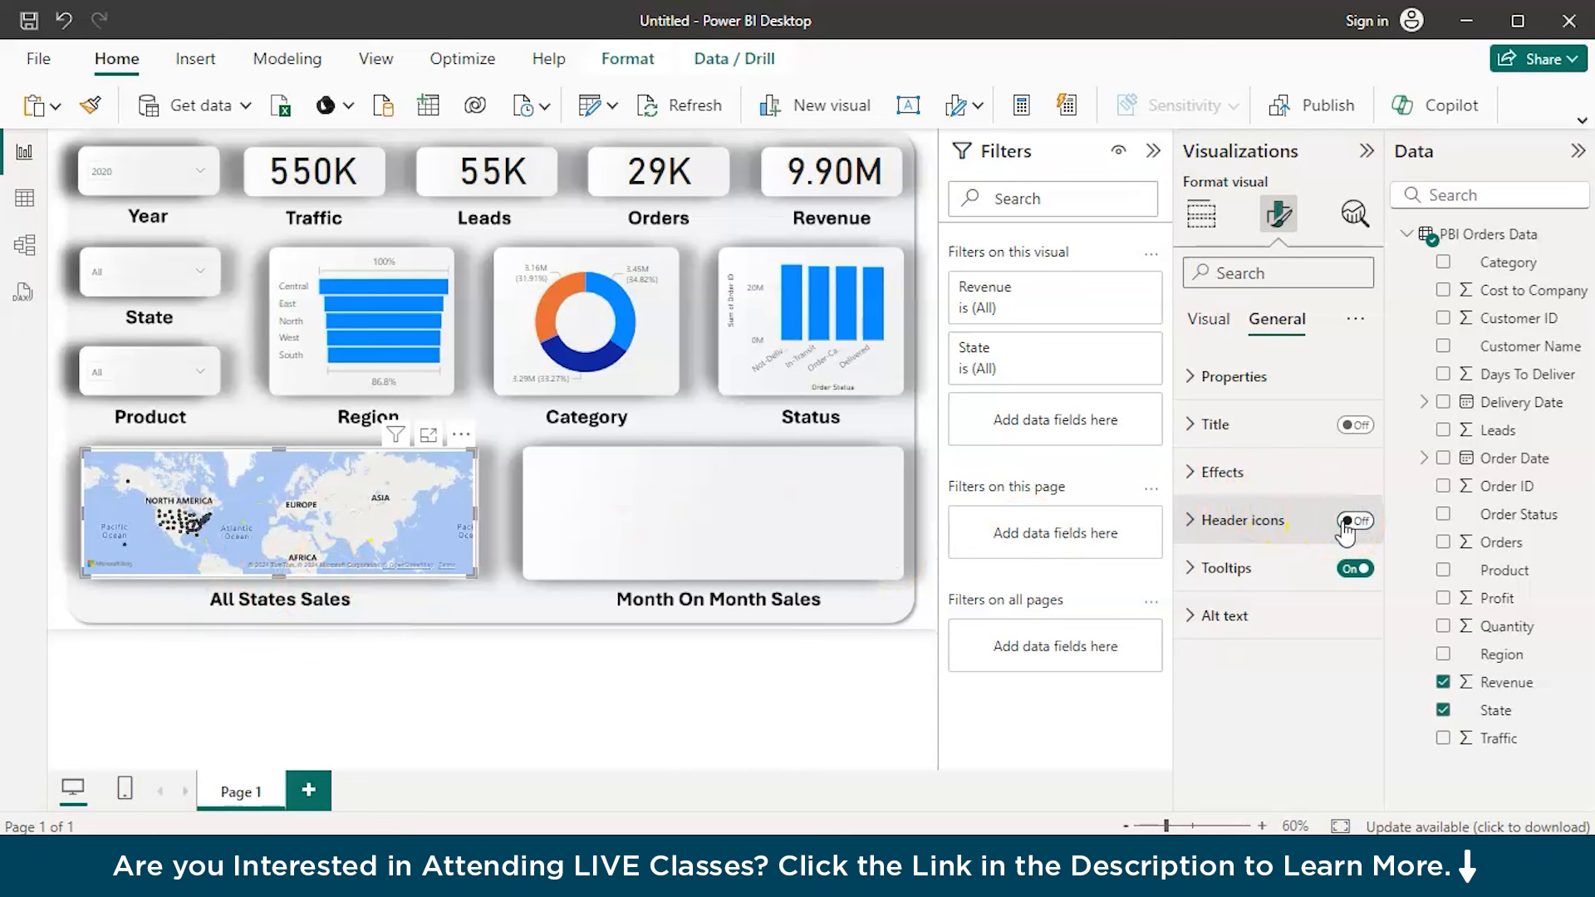
click(1352, 571)
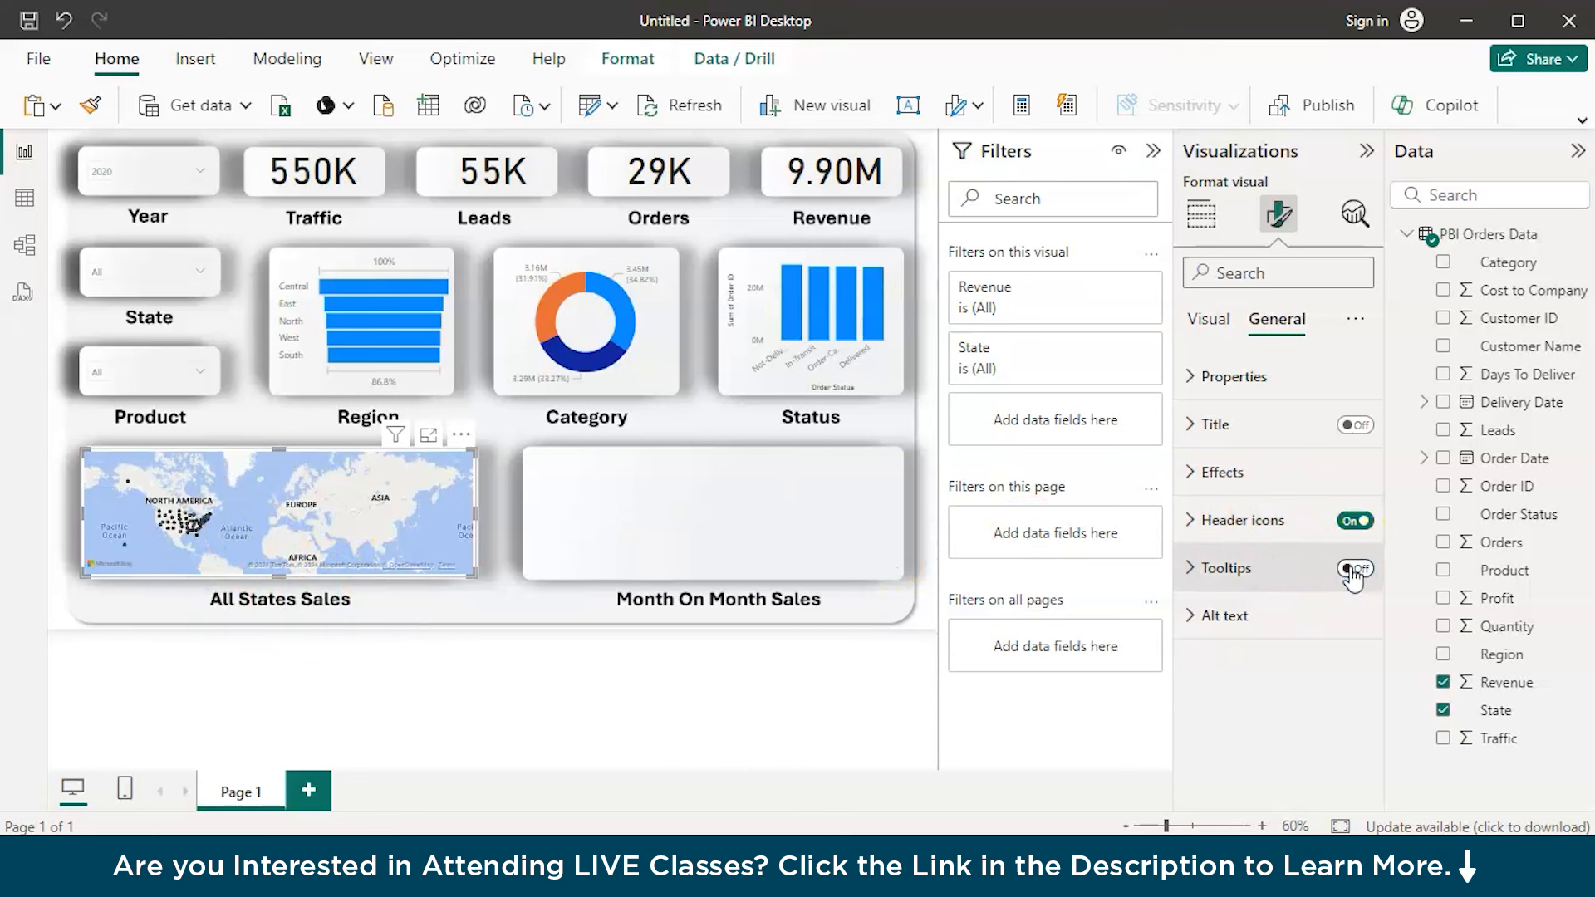
click(1244, 467)
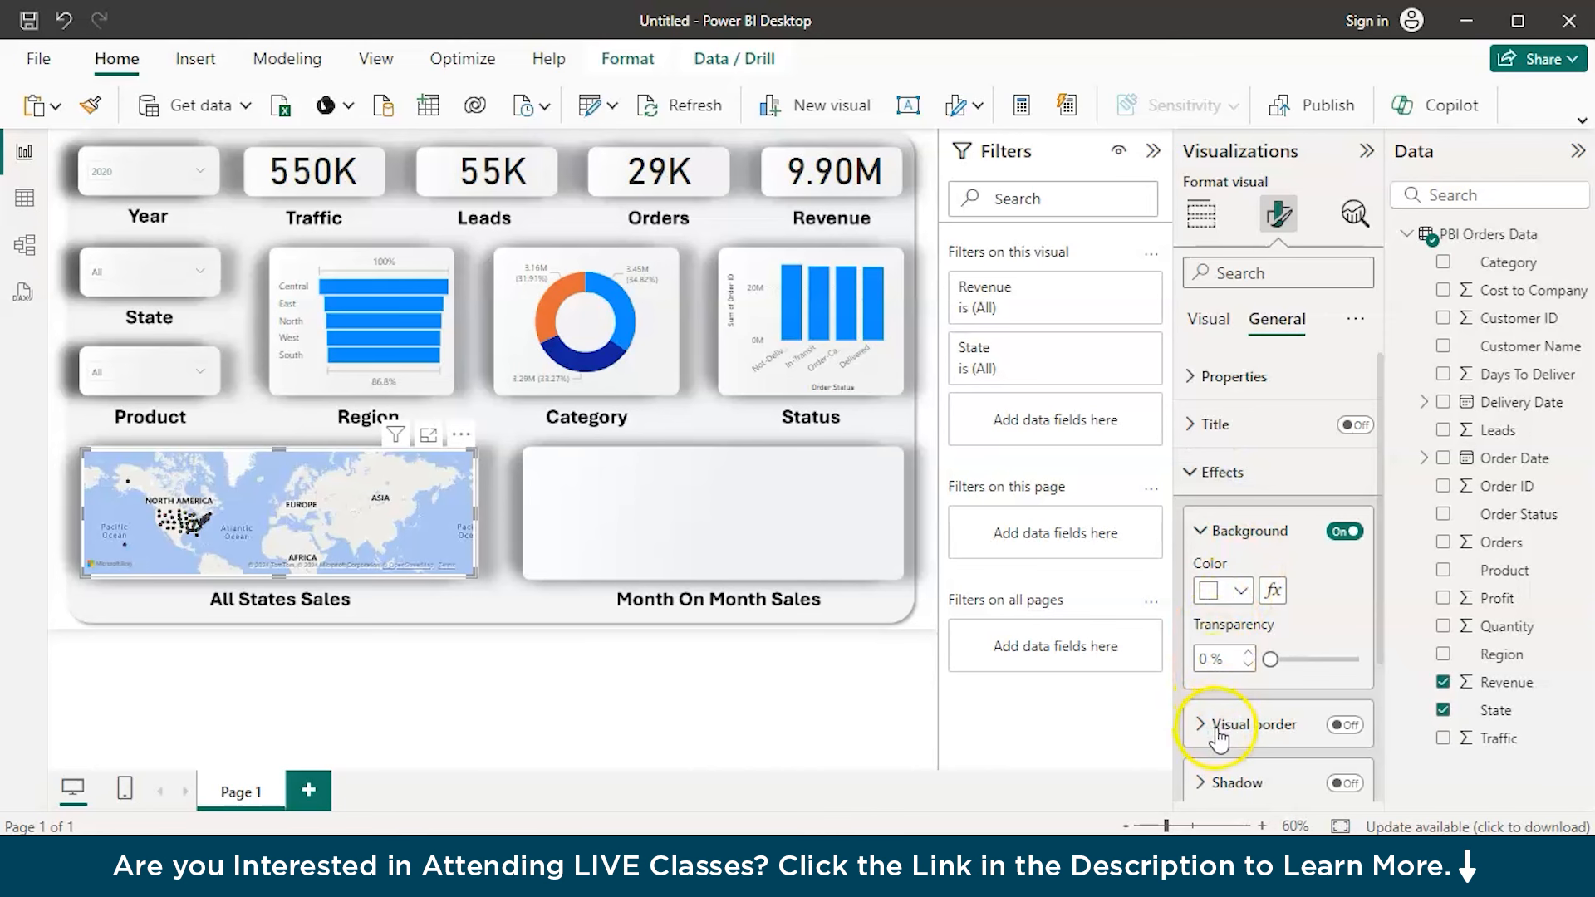
scroll(1219, 737, down, 1)
click(1345, 486)
click(497, 657)
Try zooming the All States Sales map in and out, then shift its view so North America sits near the centre
scroll(189, 485, up, 3)
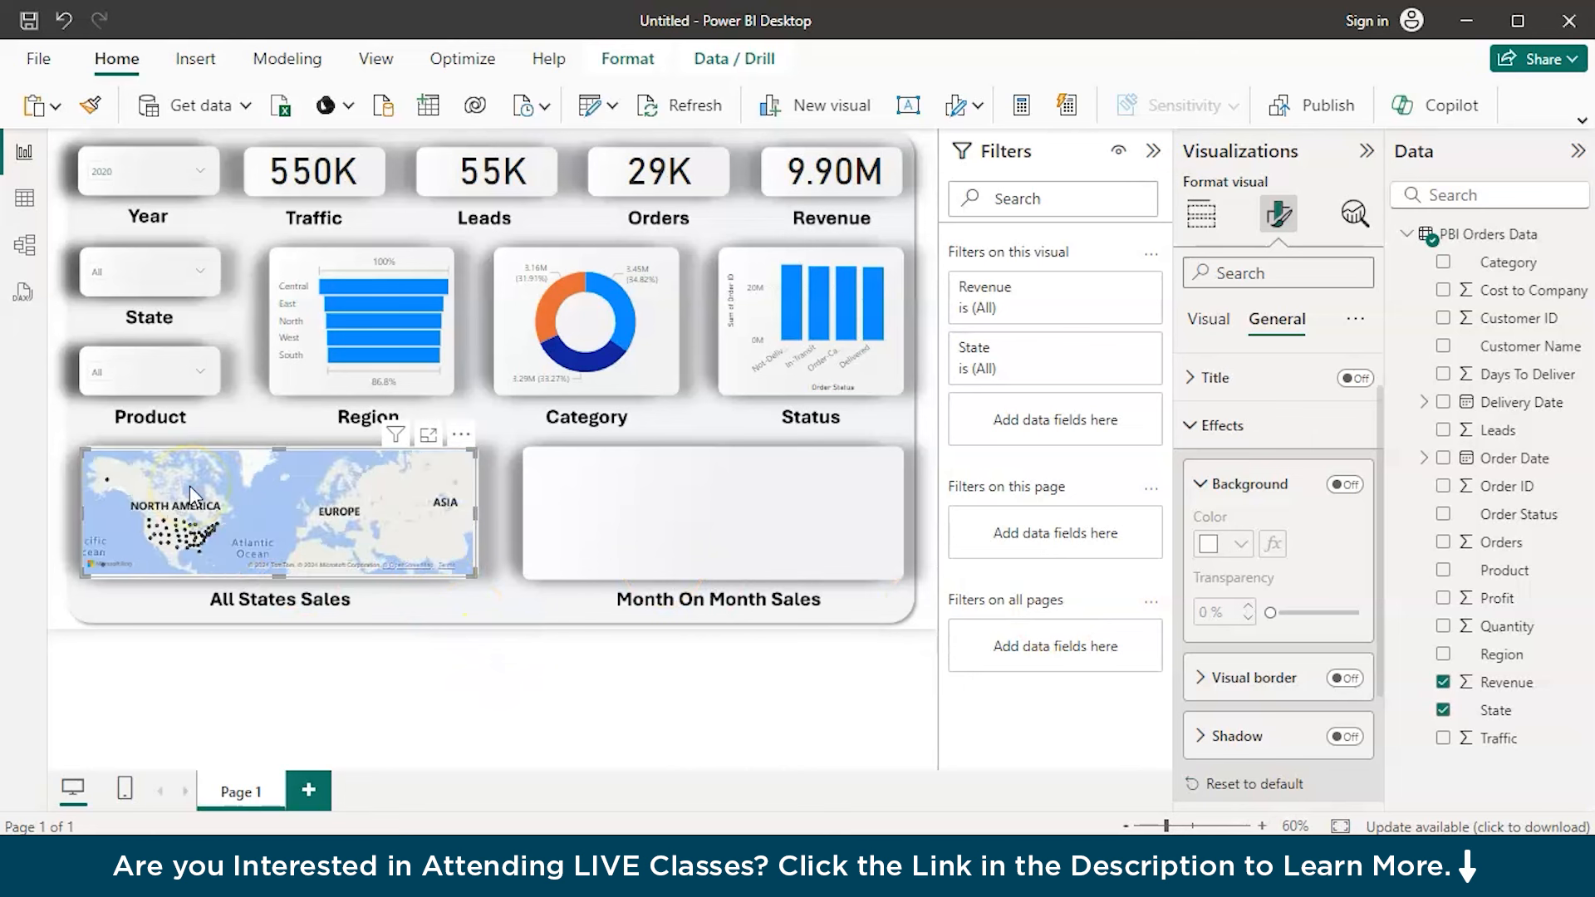
scroll(189, 485, down, 4)
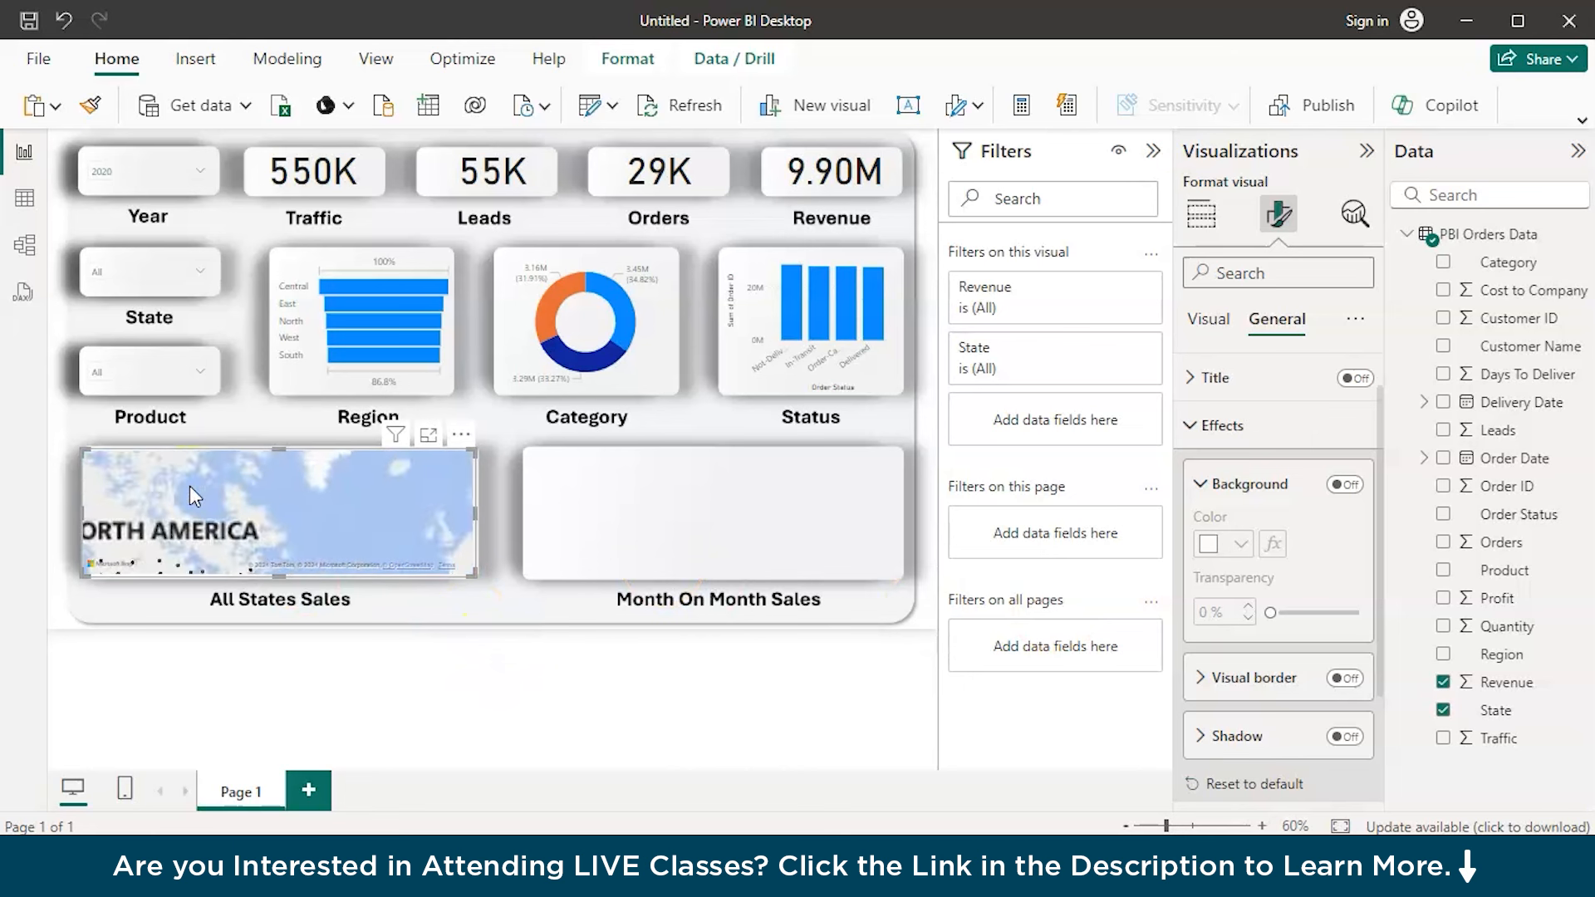
scroll(189, 485, up, 3)
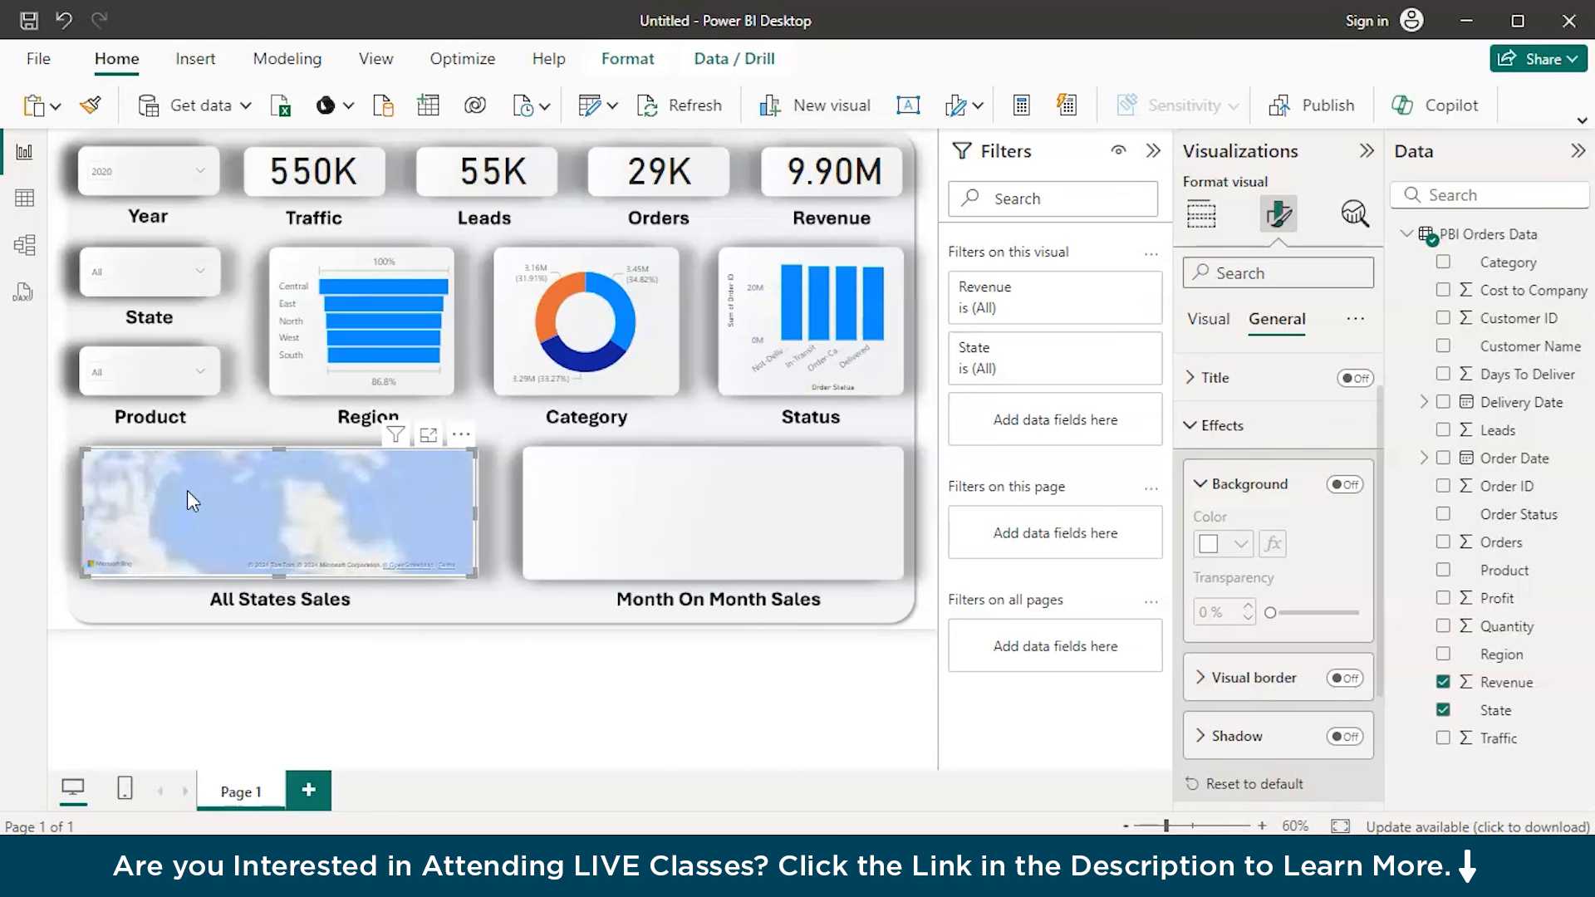
scroll(187, 491, down, 4)
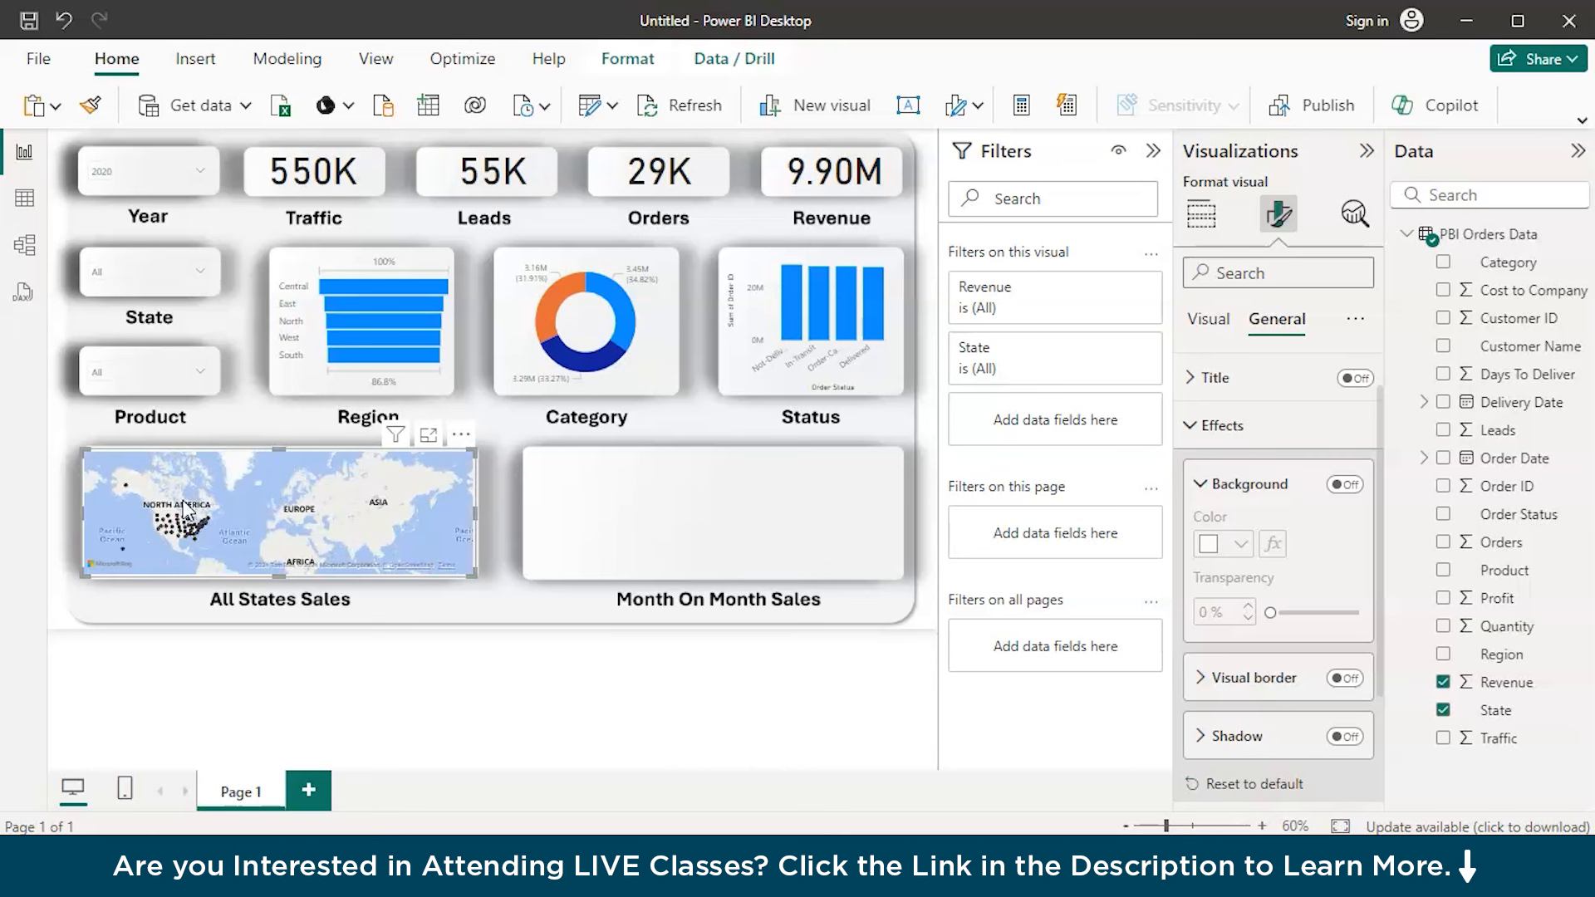
drag(184, 508, 254, 511)
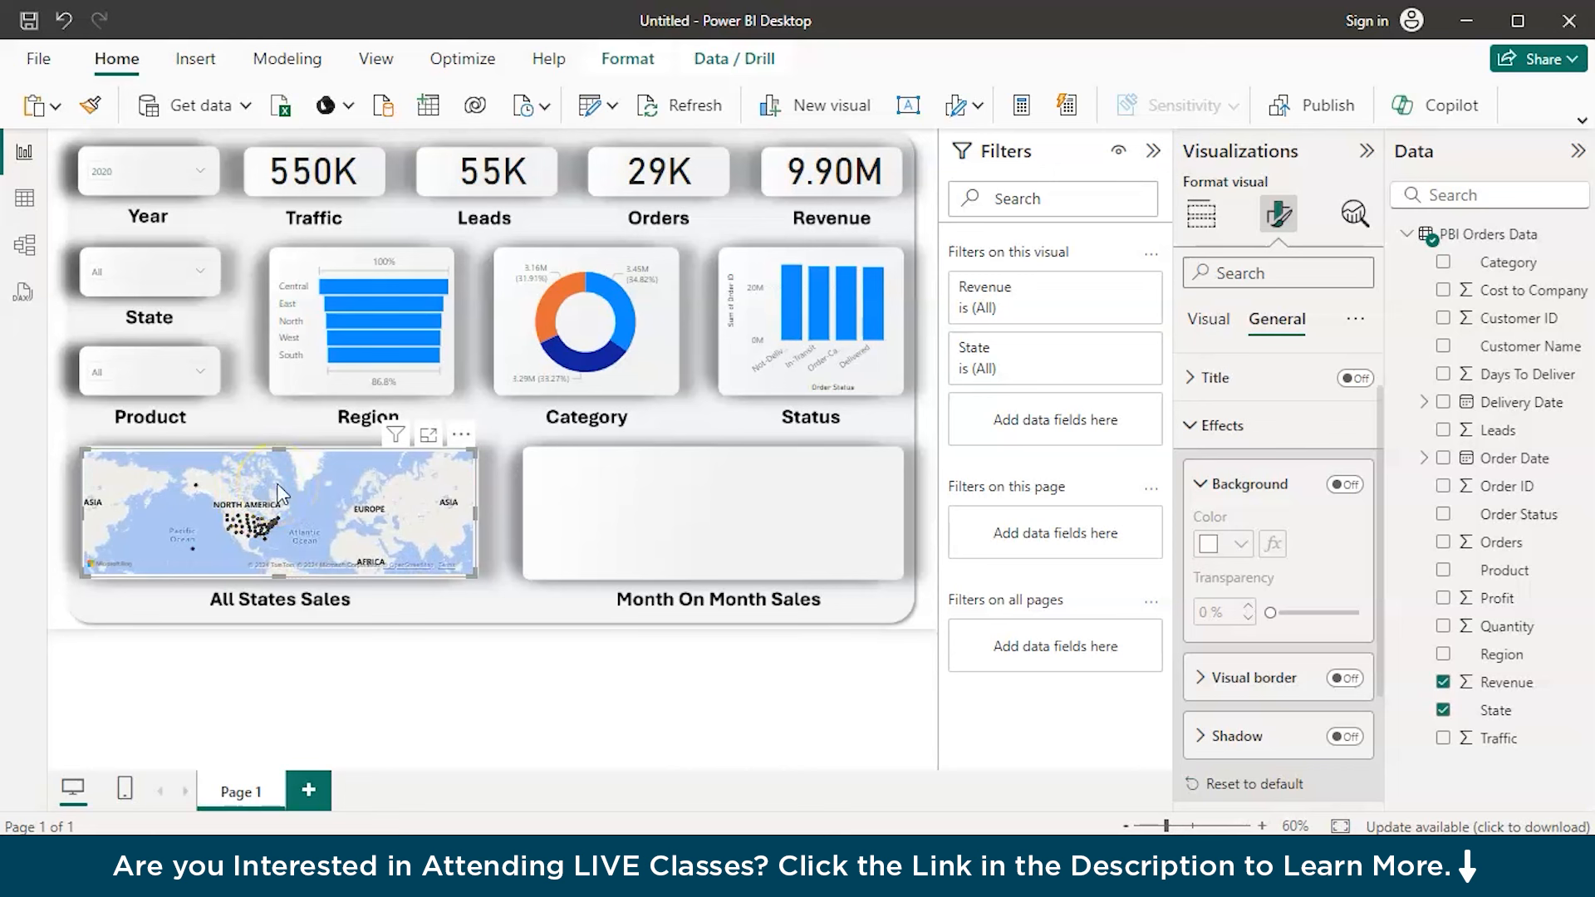
Add a line chart and resize it to fill the Month On Month Sales placeholder
click(606, 495)
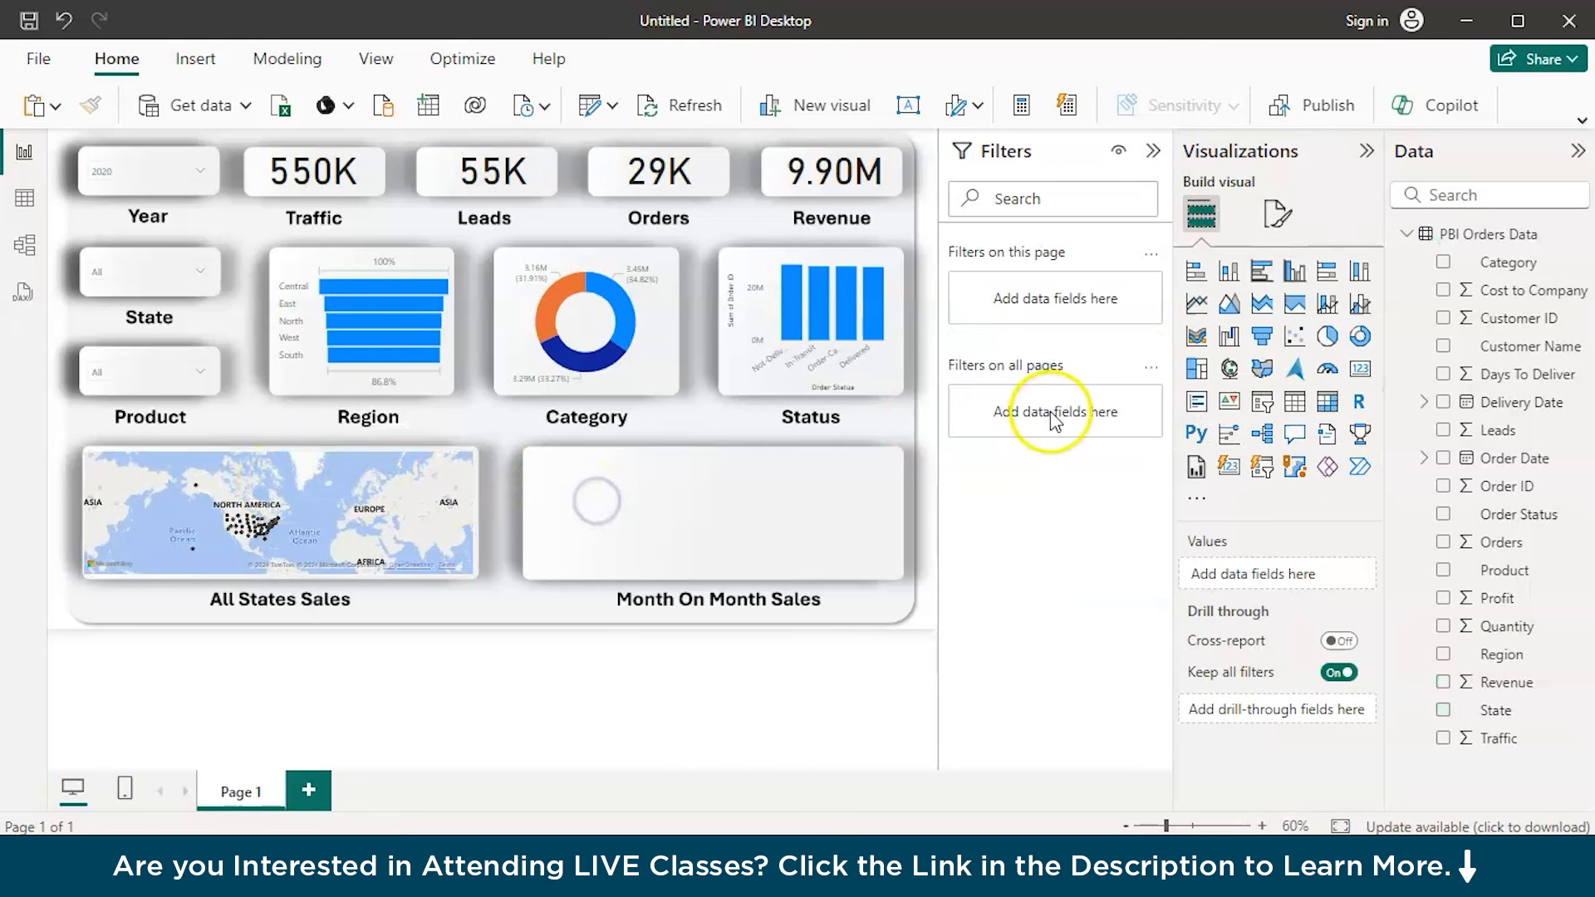
click(1196, 303)
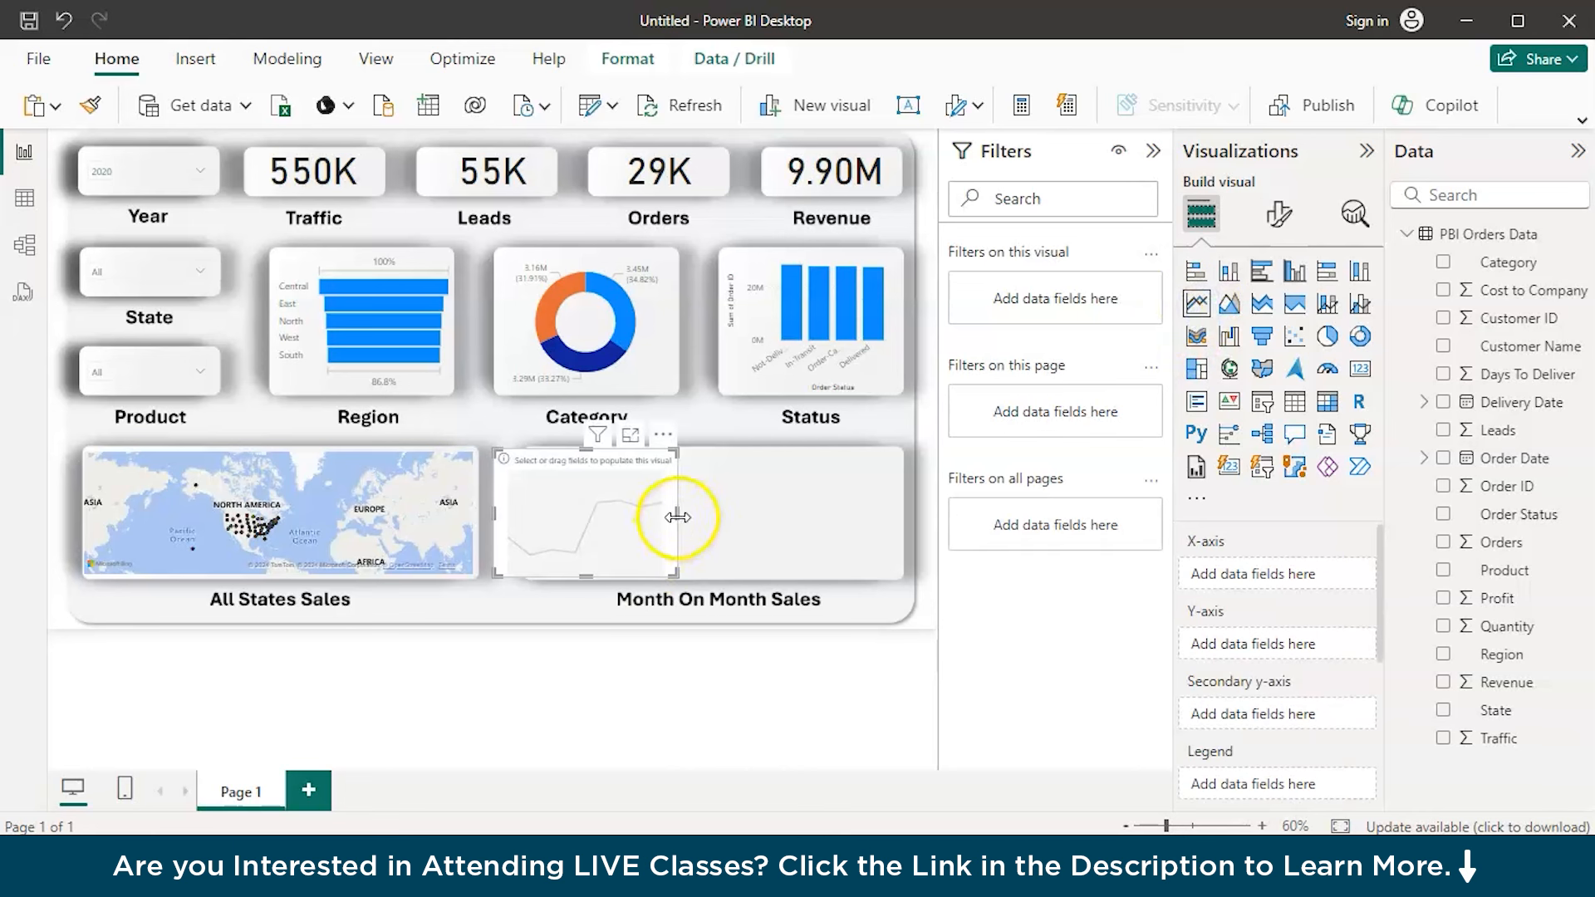
drag(677, 519, 906, 516)
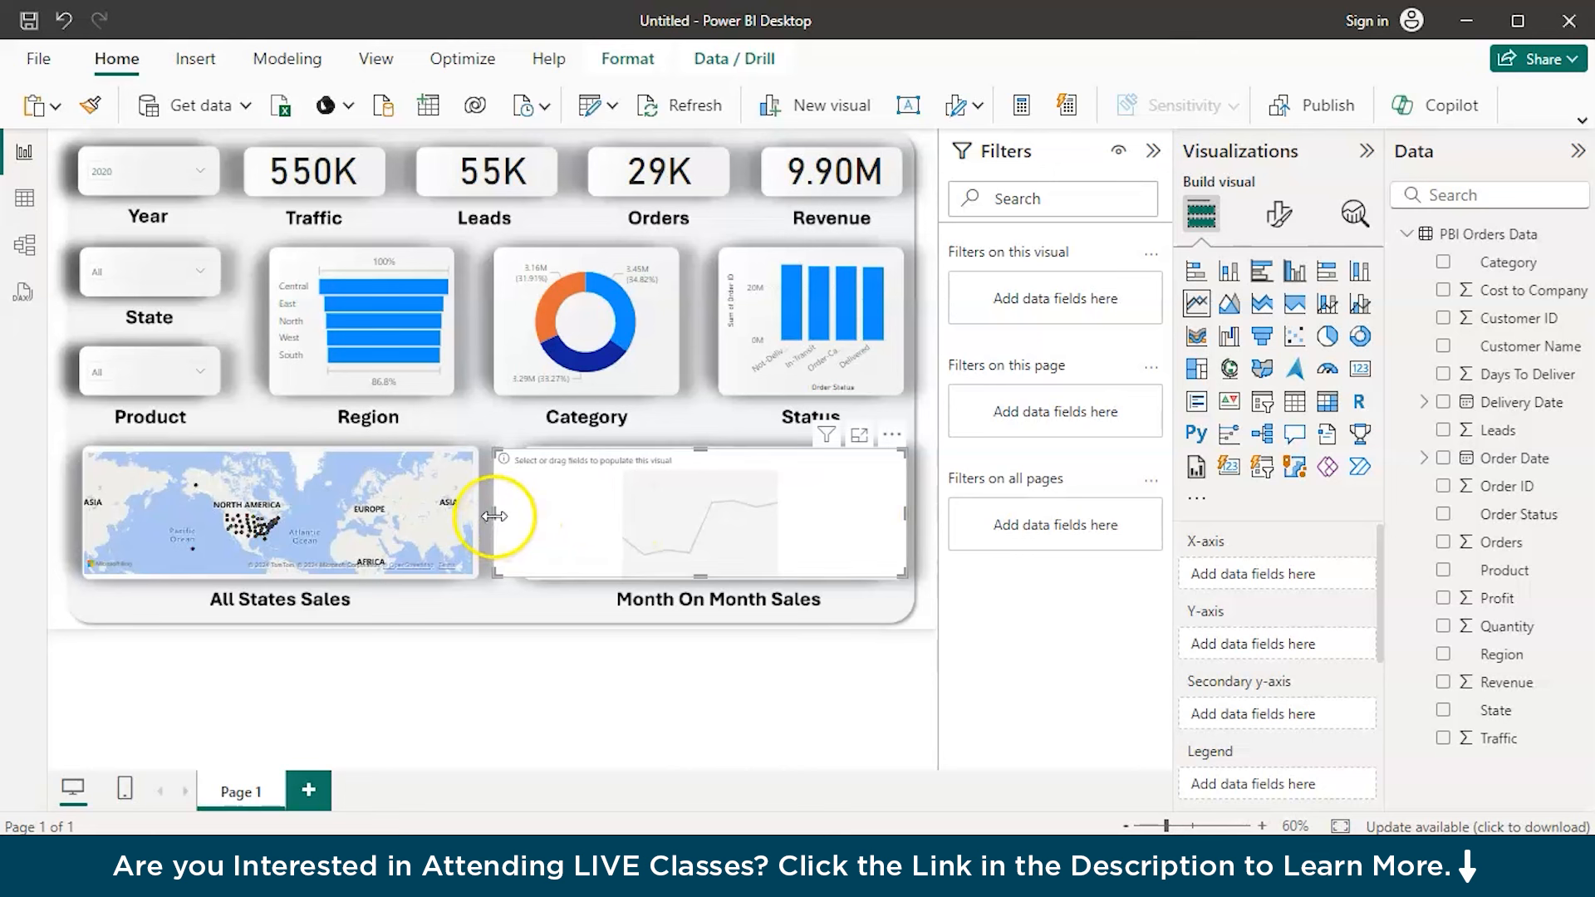
drag(498, 516, 523, 518)
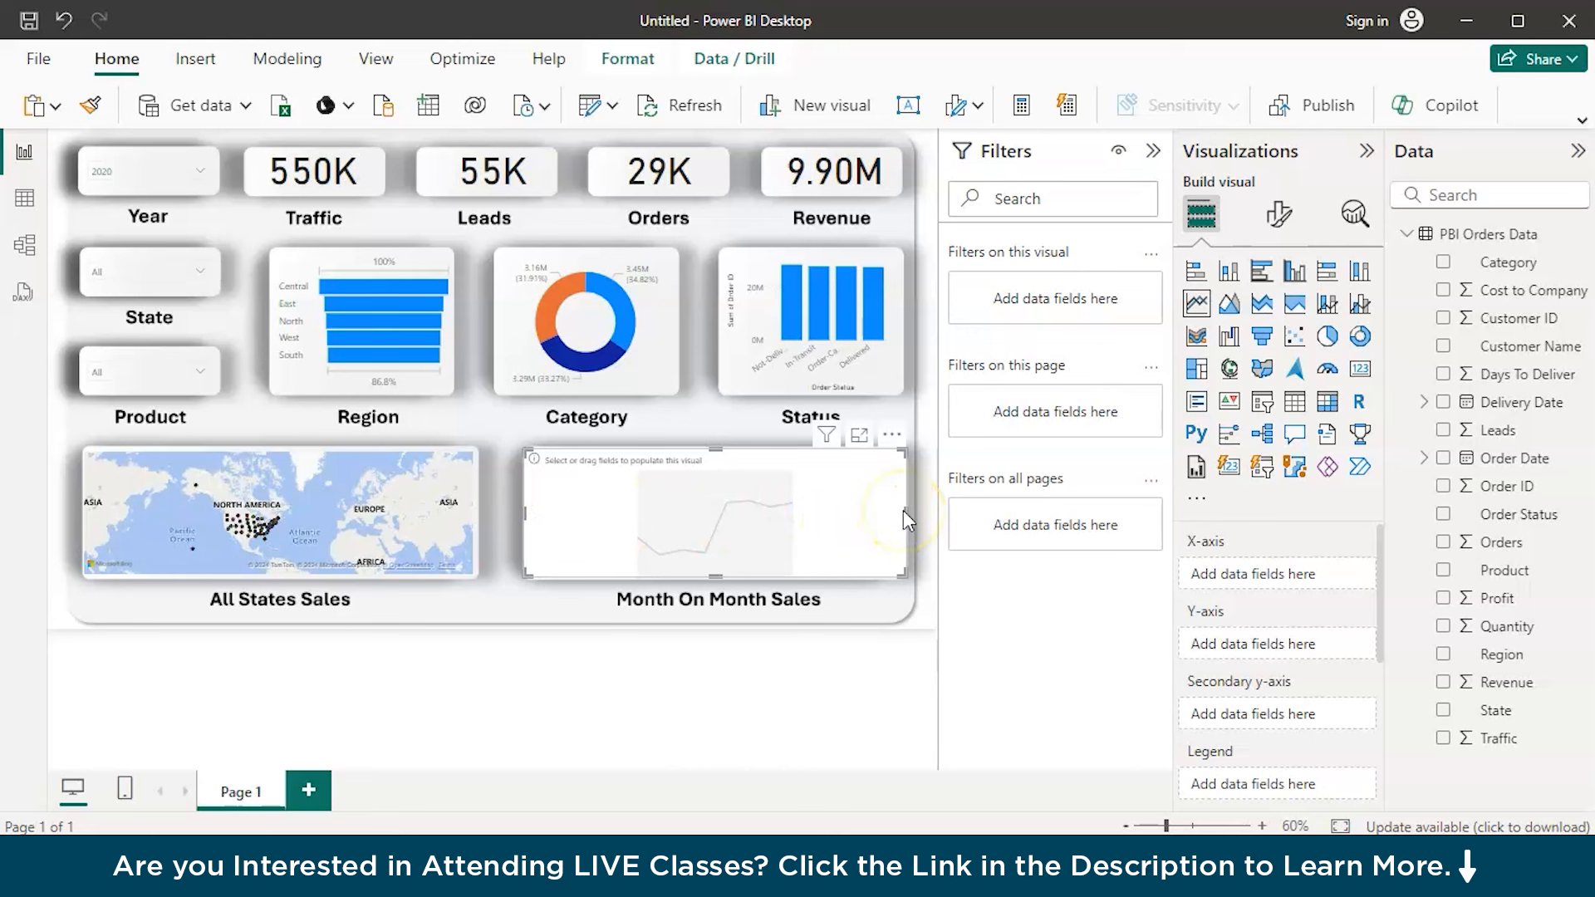
drag(901, 515, 901, 511)
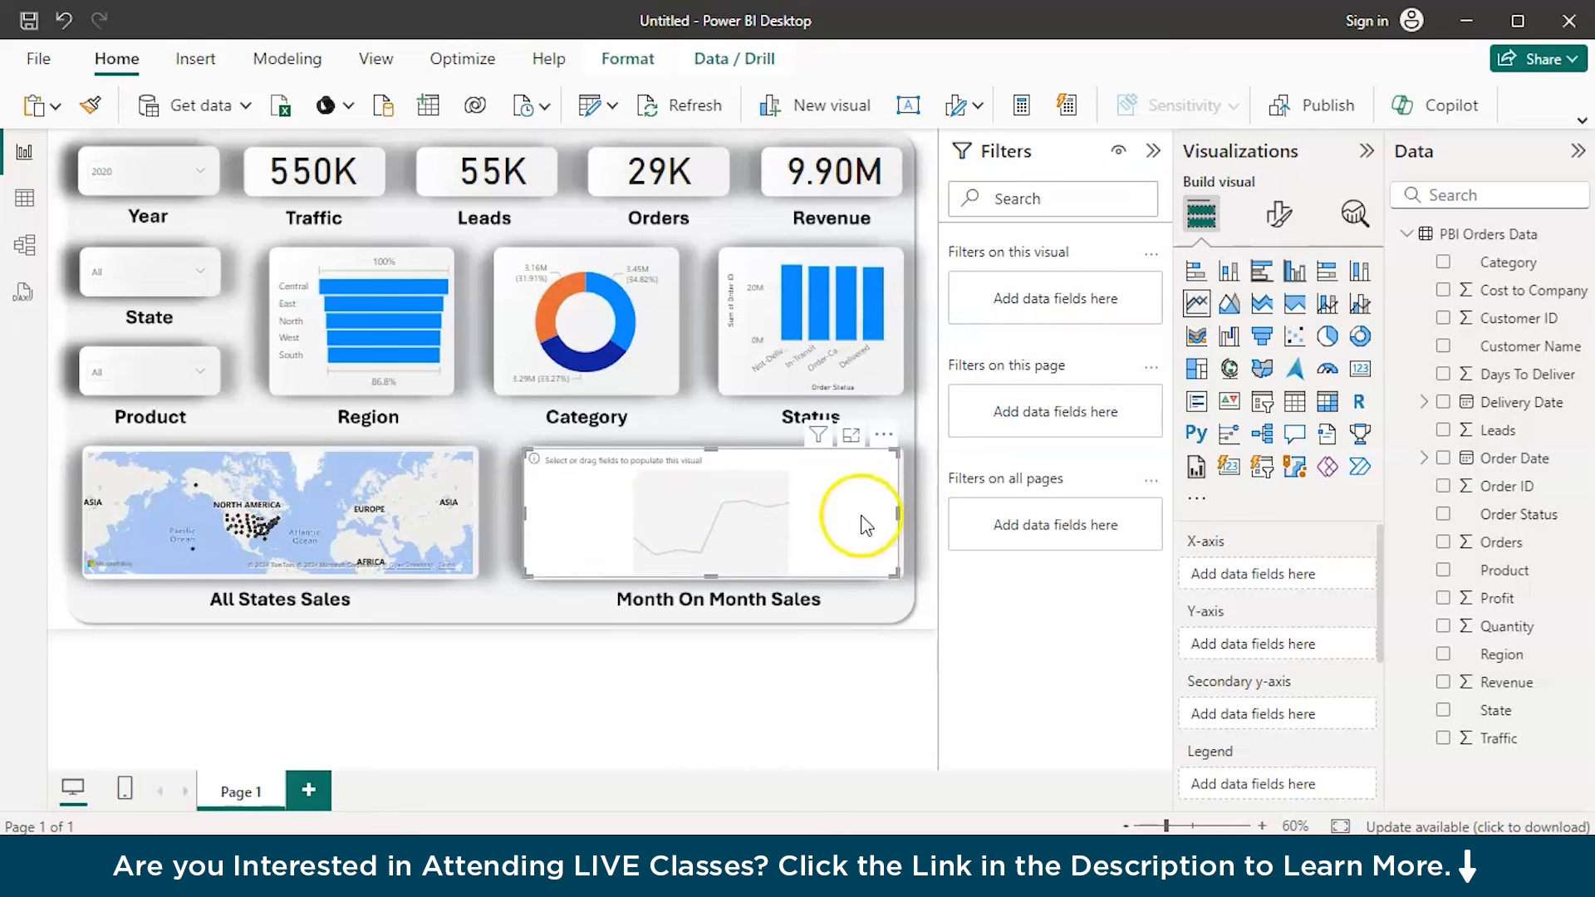
drag(524, 514, 526, 515)
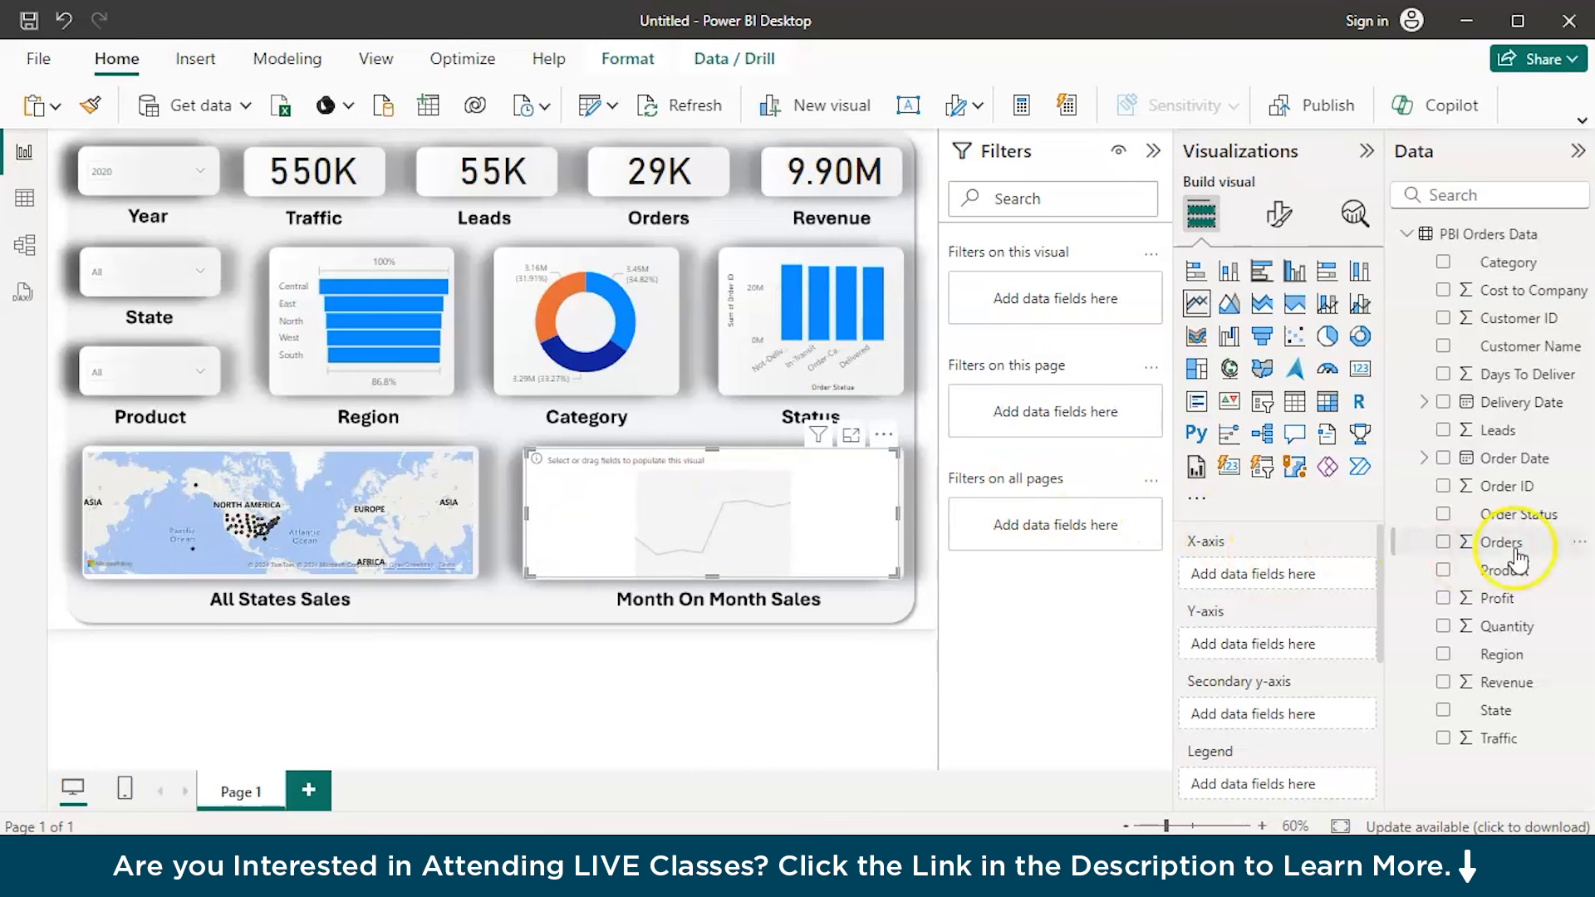
Put Month from the Order Date hierarchy on the line chart's X-axis
click(1427, 403)
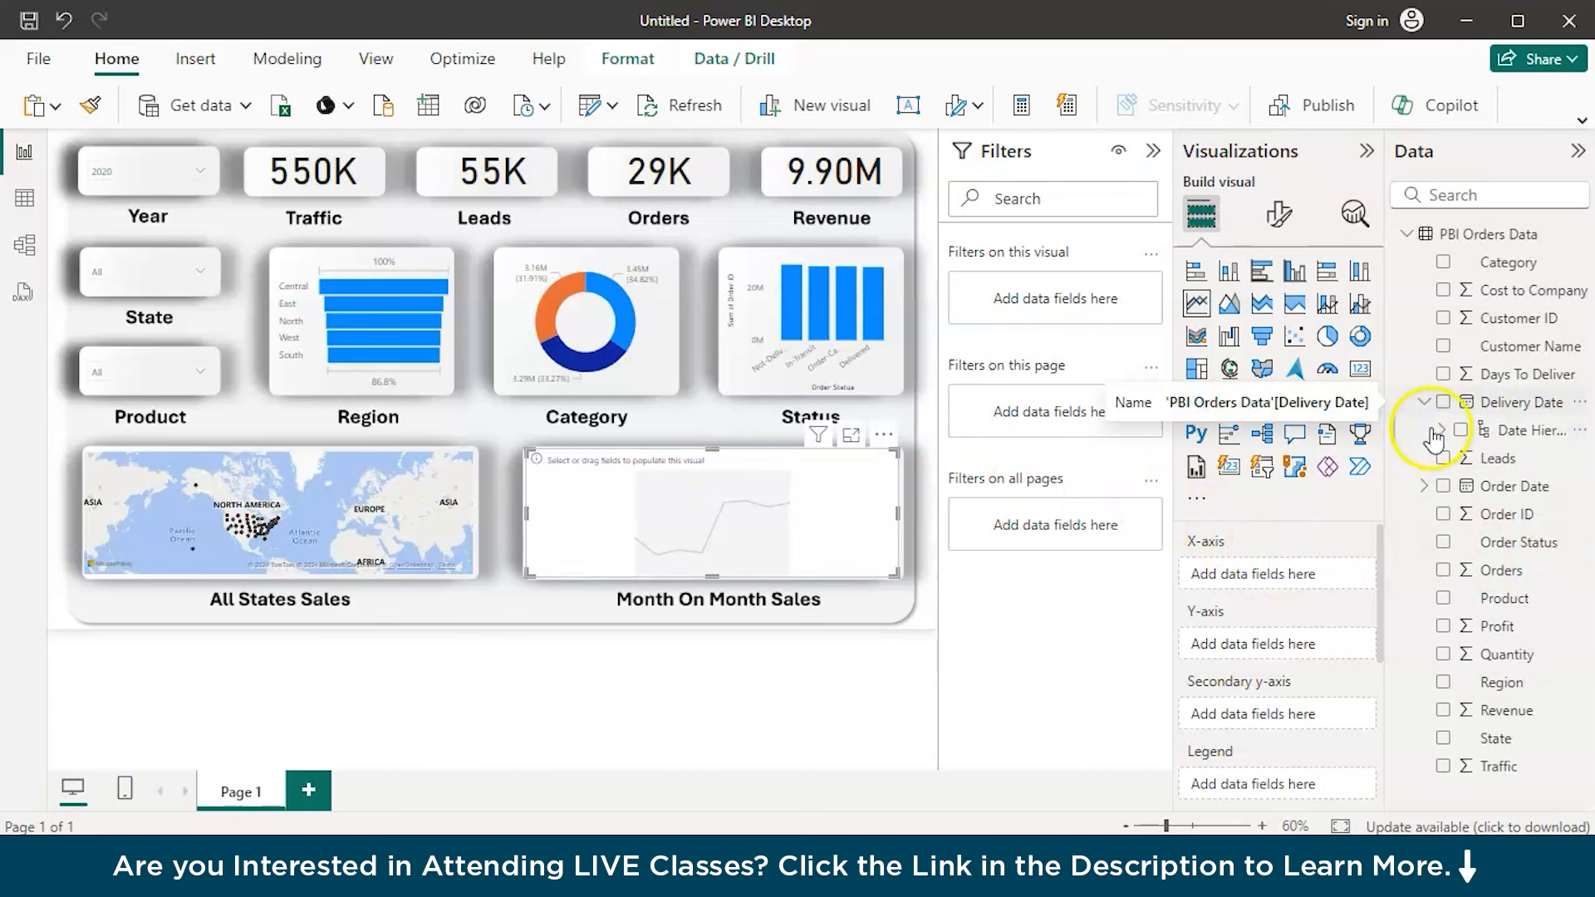
click(1426, 486)
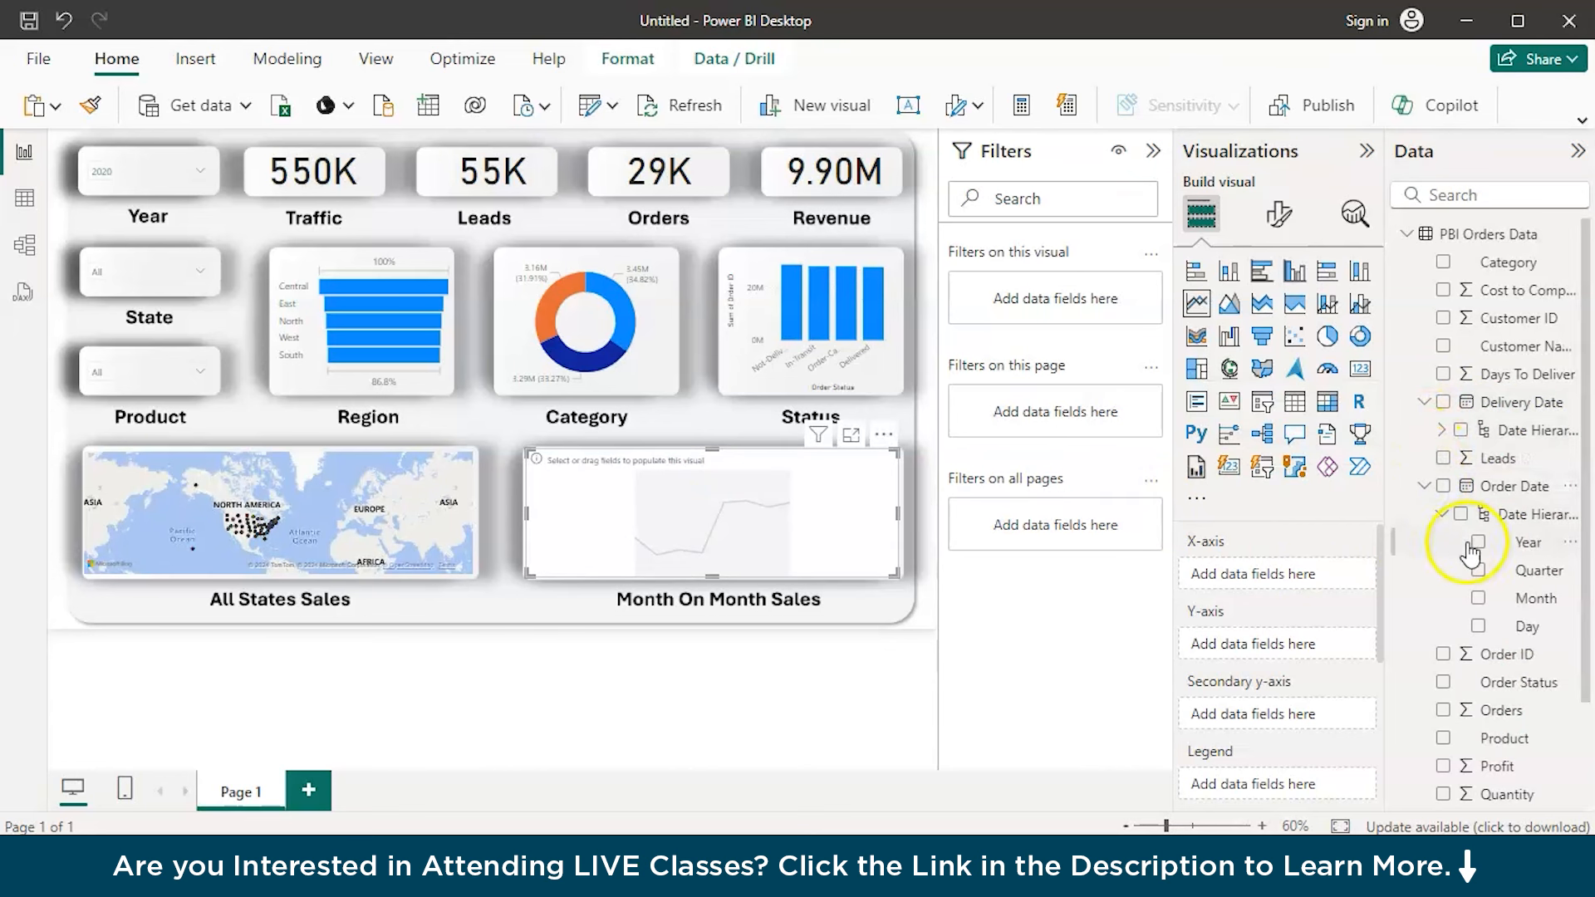
drag(1524, 604, 1300, 598)
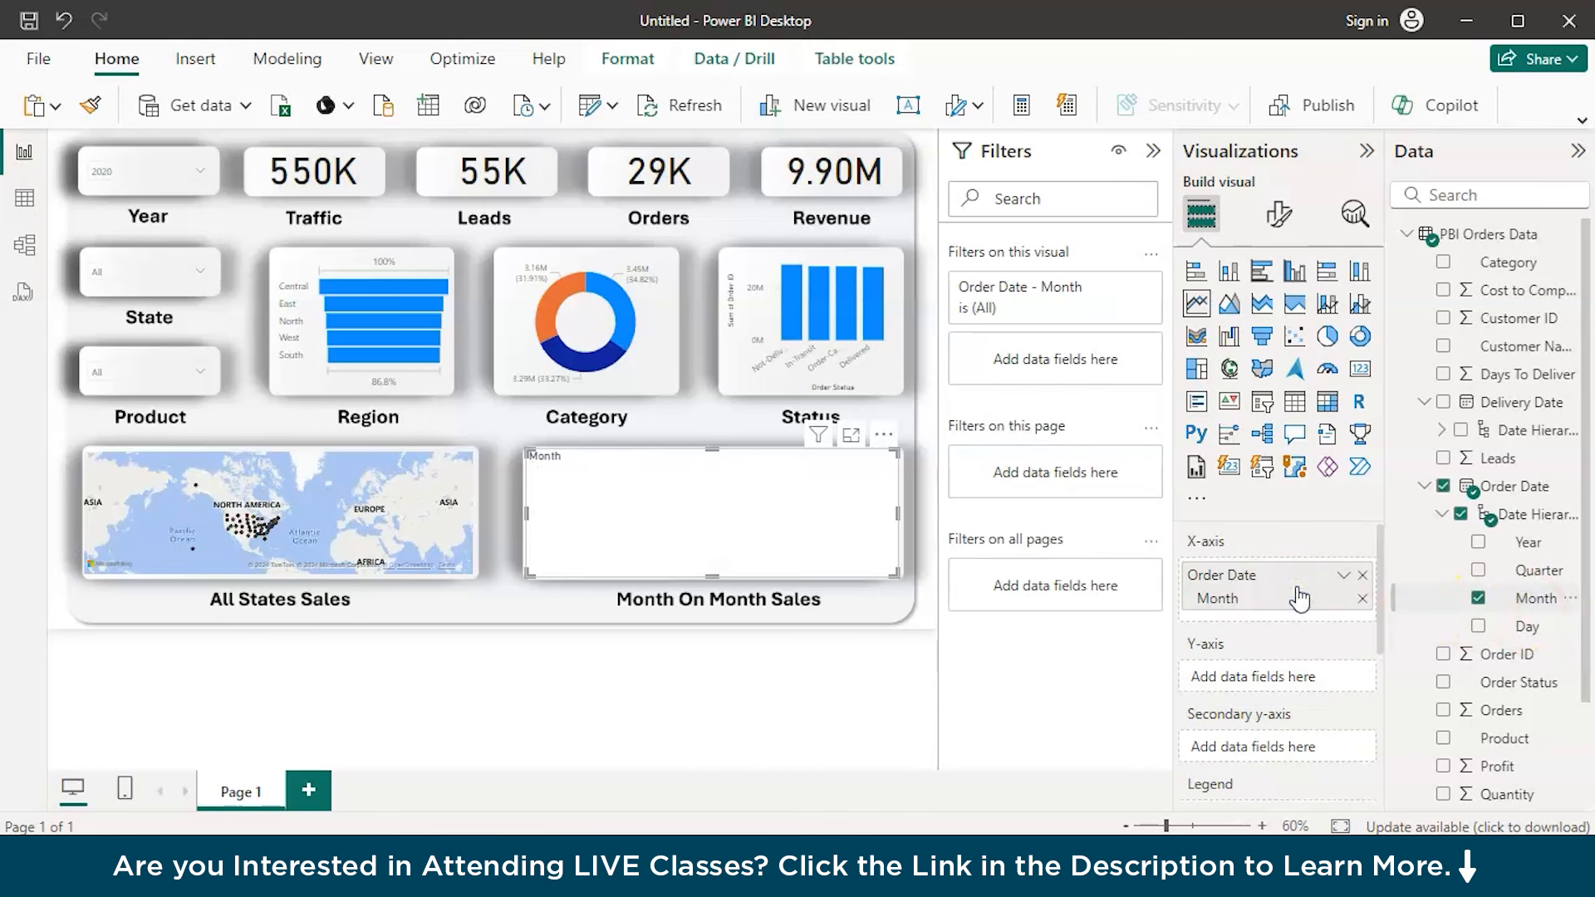
Put Revenue on the Y-axis of the Month On Month Sales line chart
scroll(1509, 716, down, 2)
scroll(1510, 720, down, 1)
click(1505, 731)
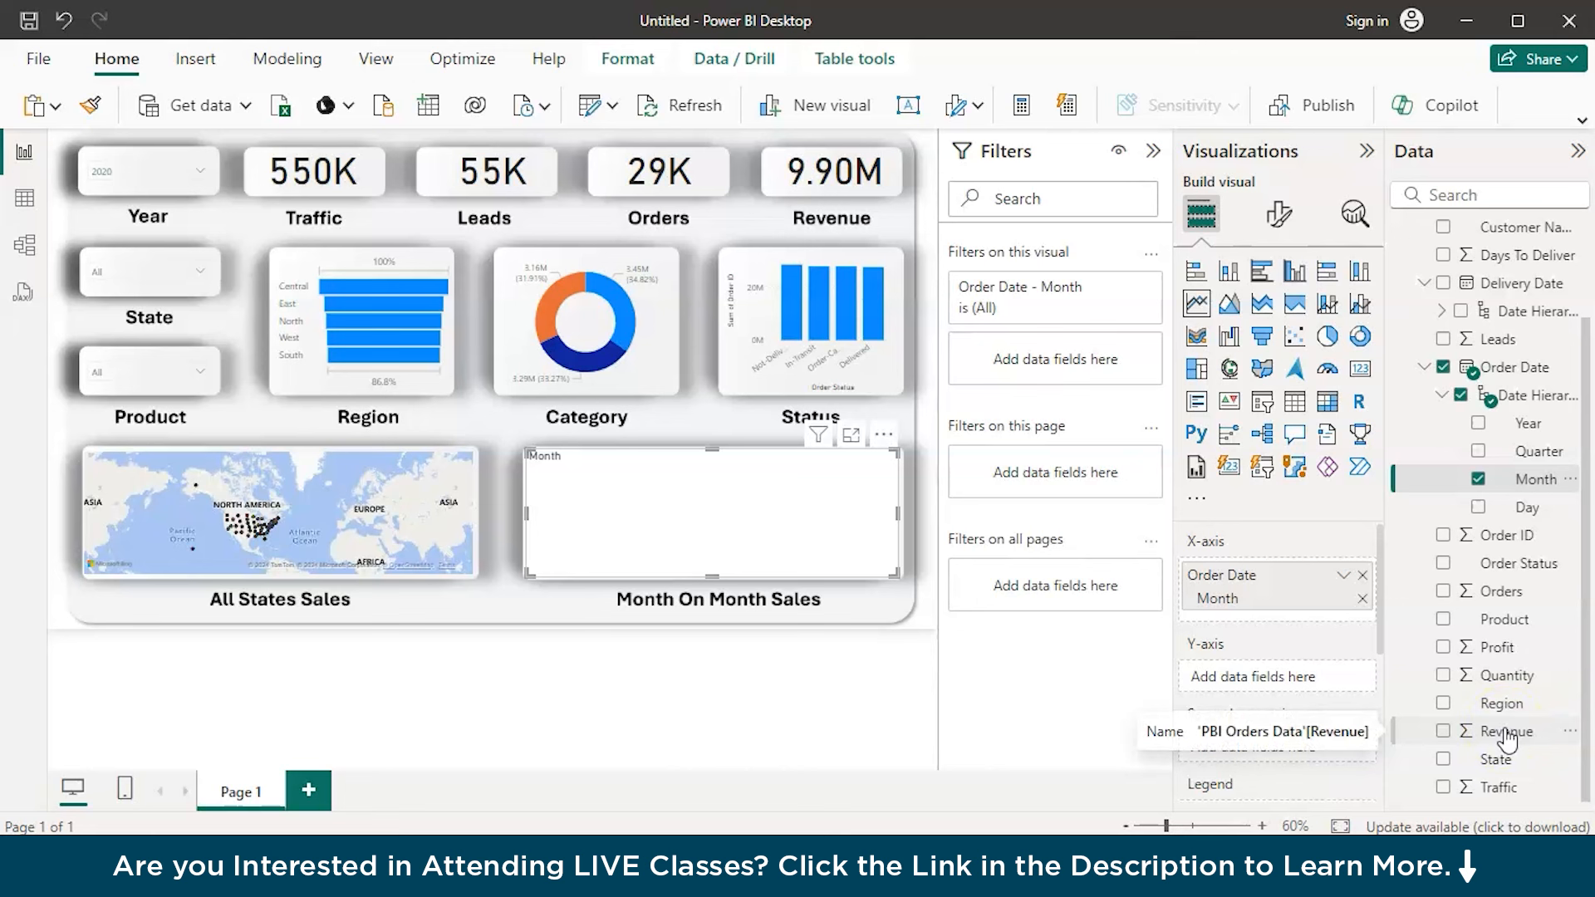
drag(1506, 734, 1289, 680)
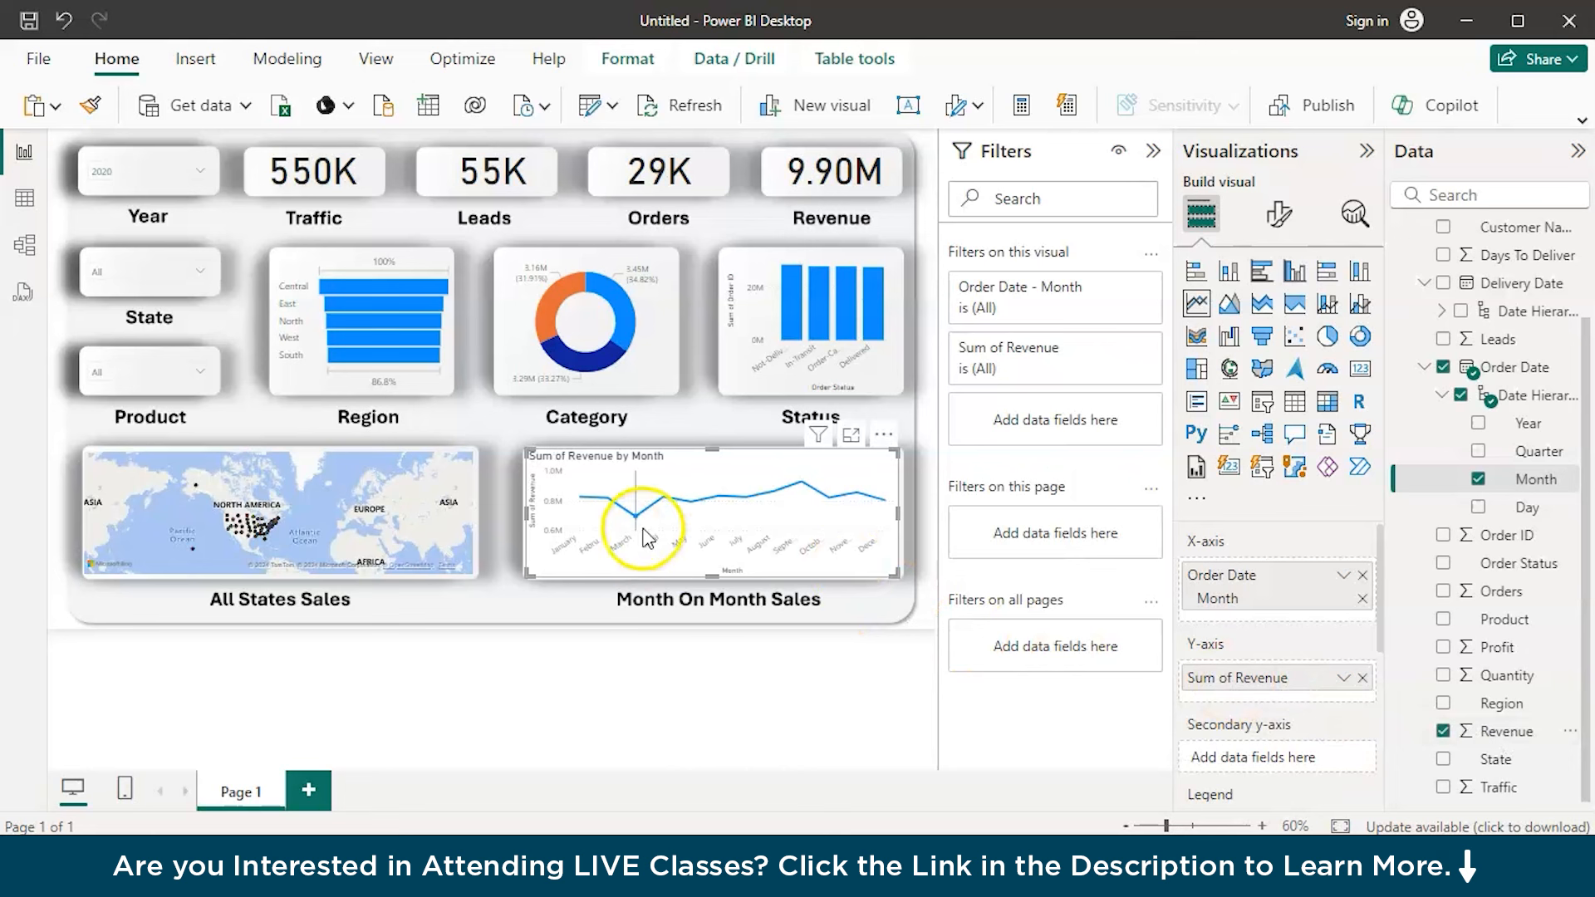
Turn off the Month On Month Sales line chart's background, title and tooltips, keeping its header icons on
click(1277, 215)
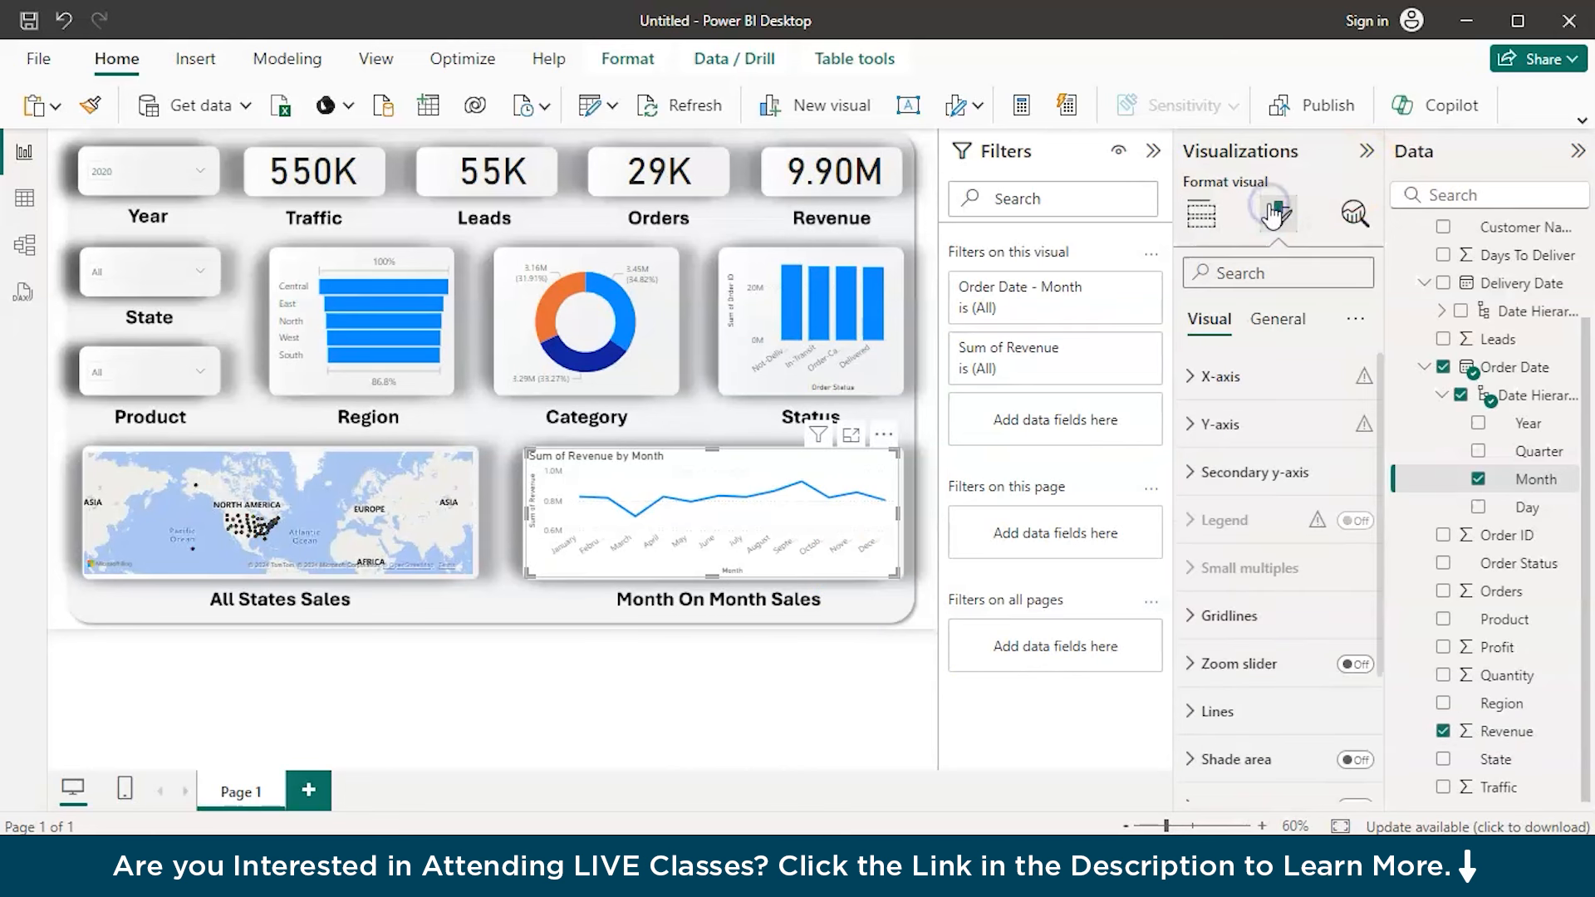
scroll(1251, 578, down, 3)
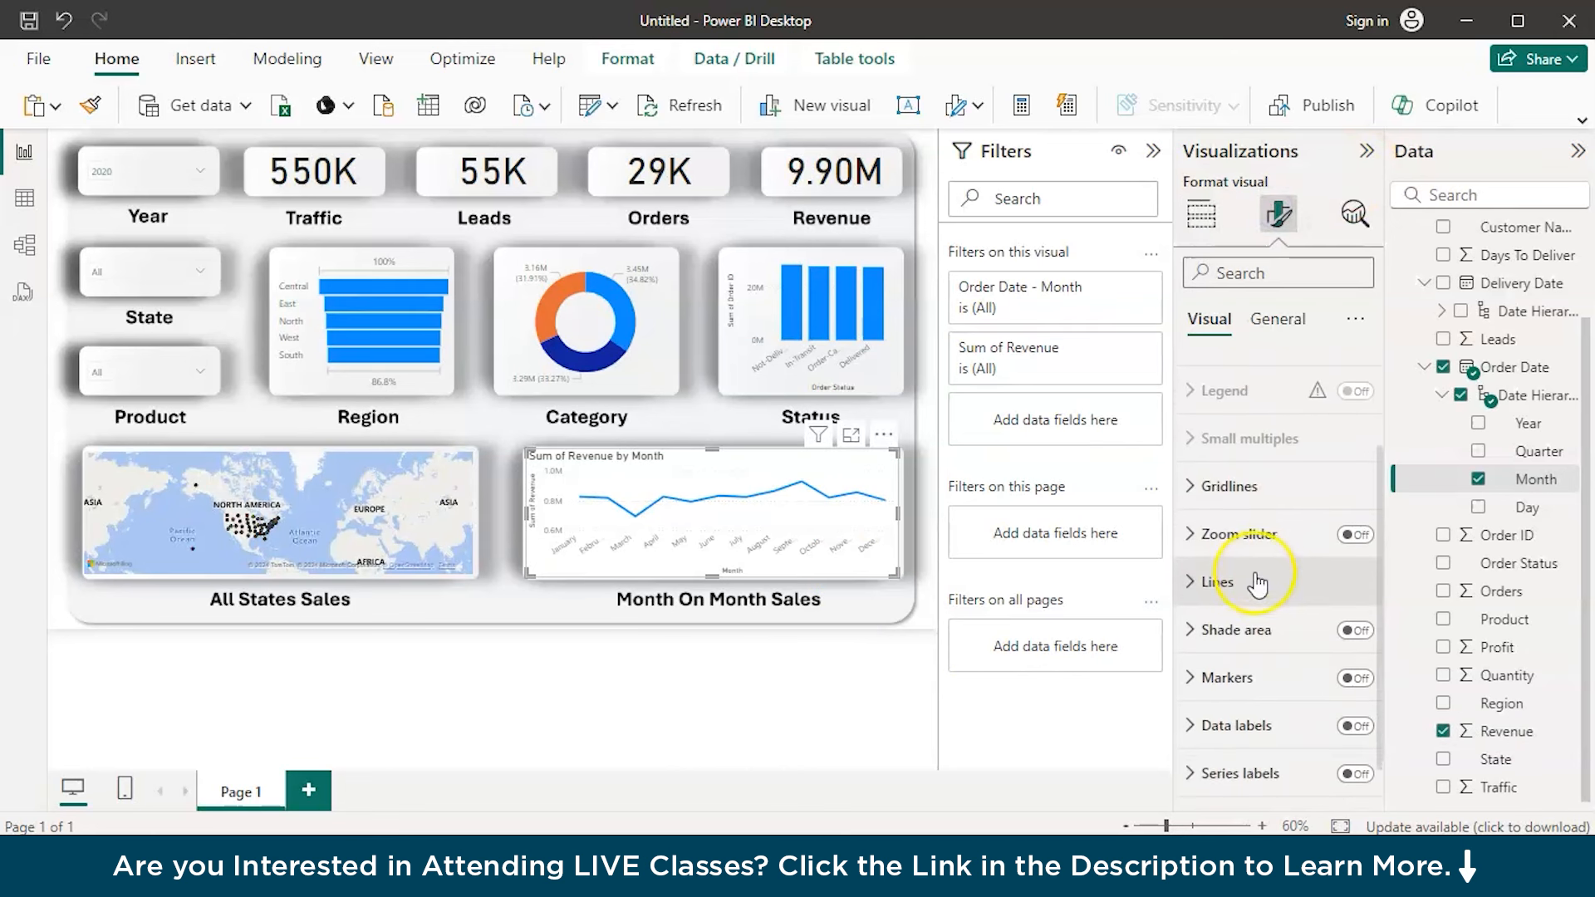
scroll(1254, 580, up, 3)
click(1277, 319)
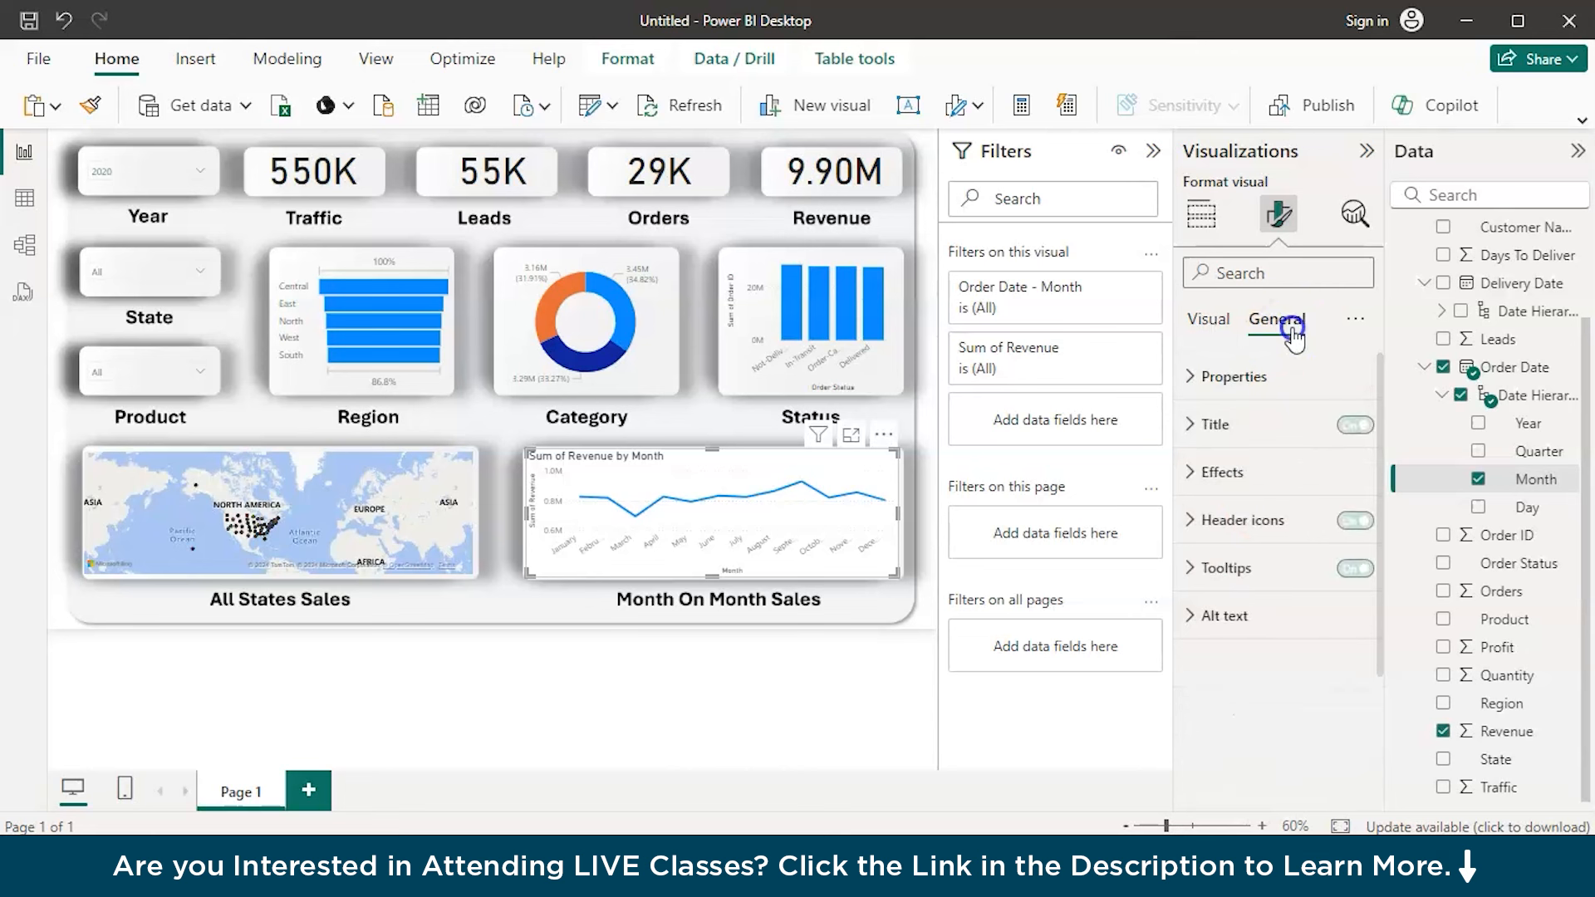
click(1223, 472)
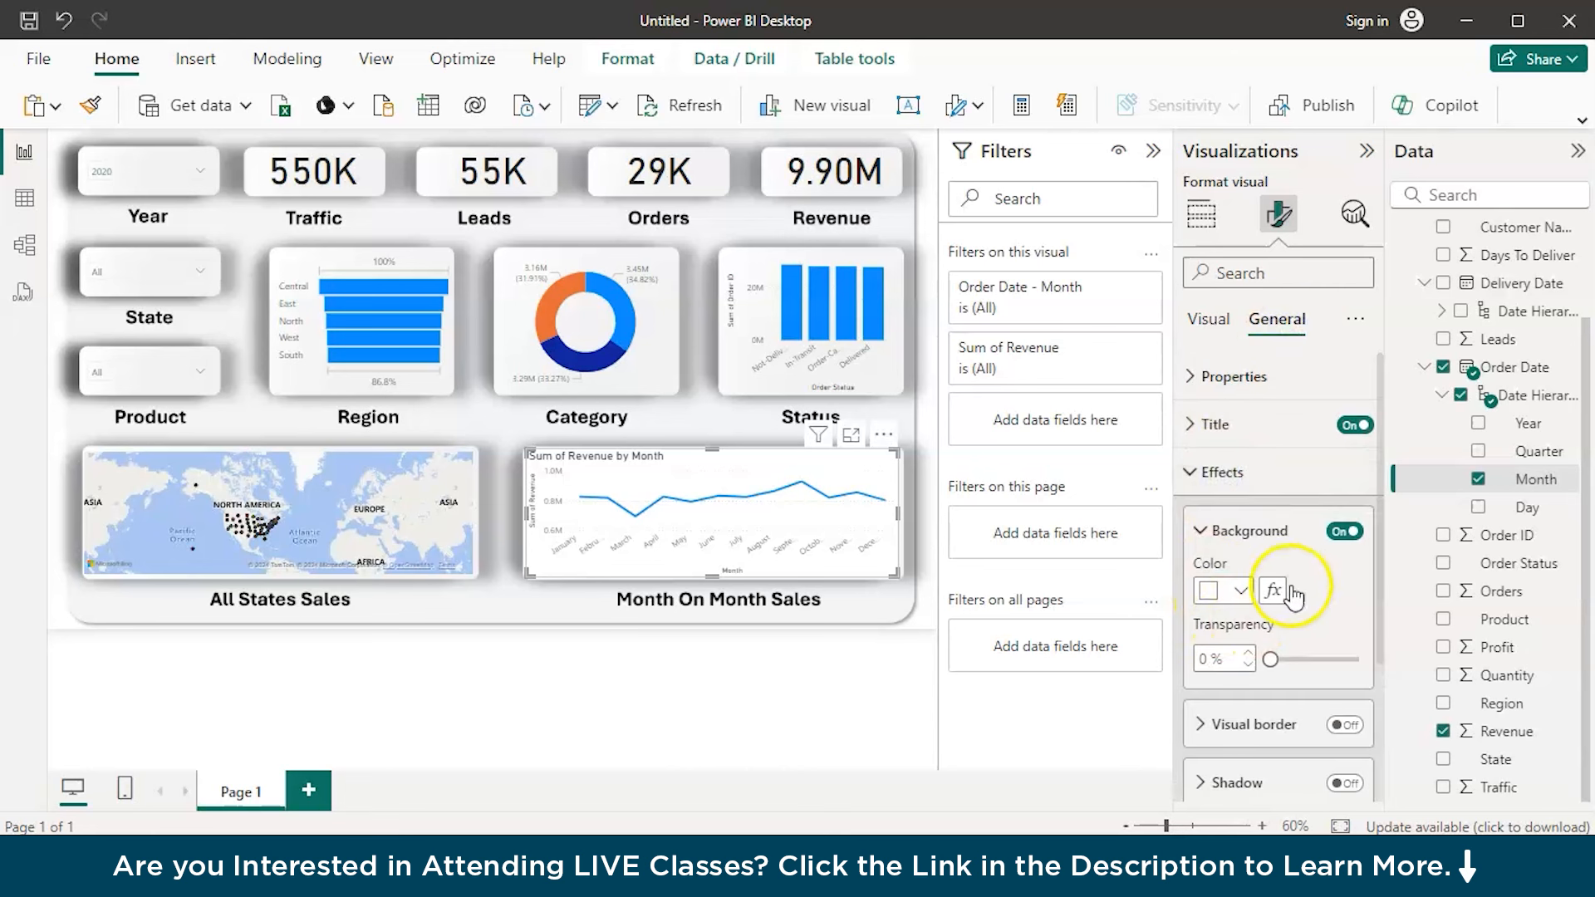
click(1344, 532)
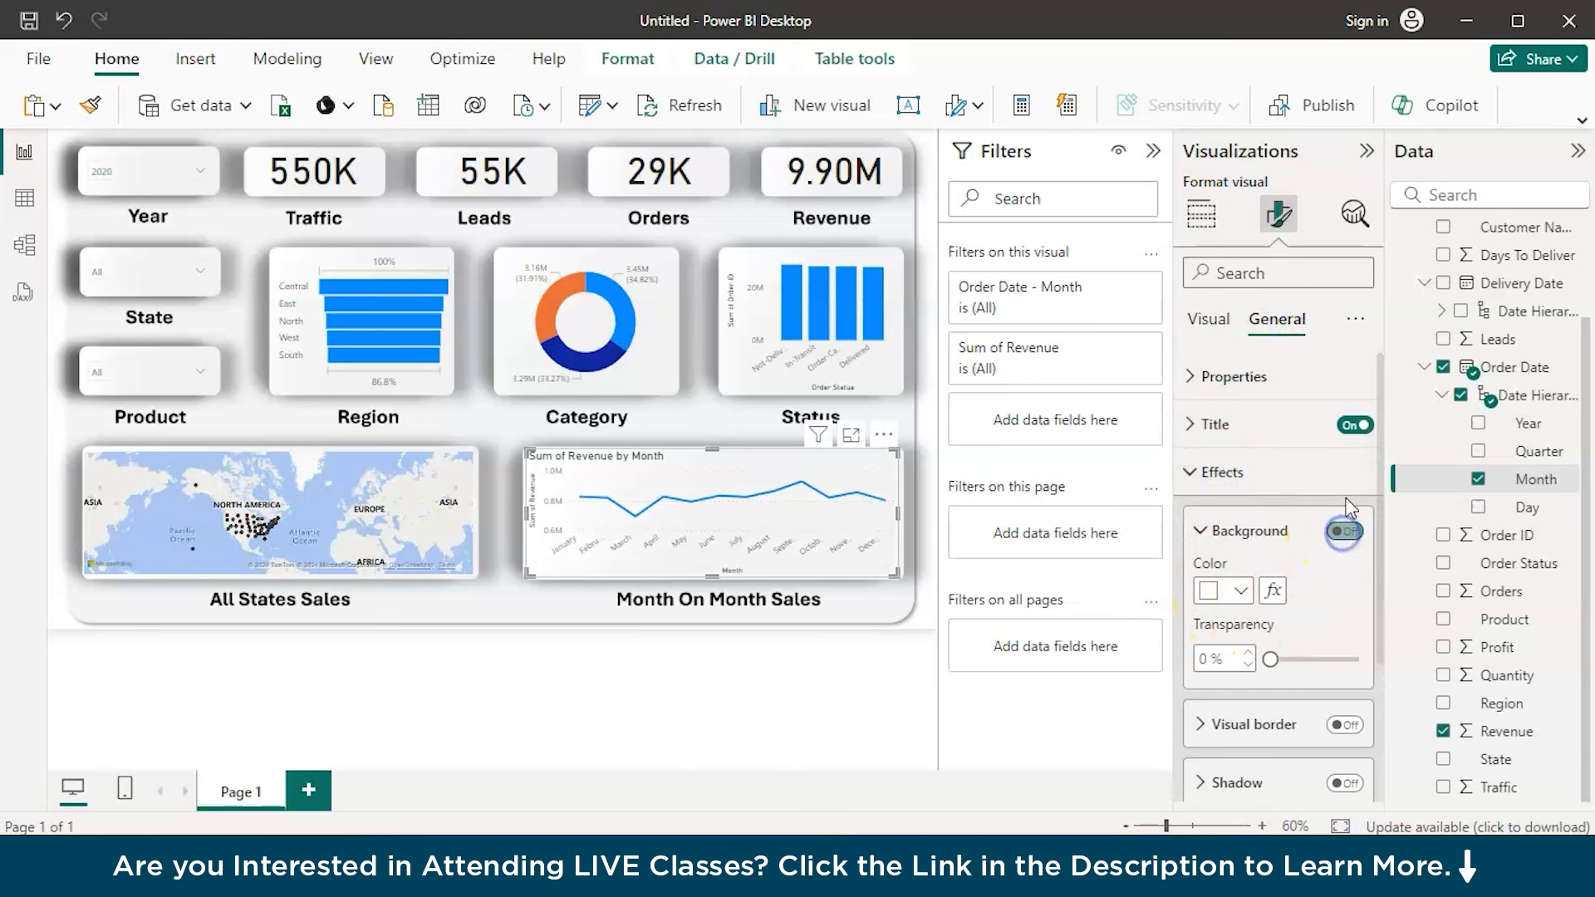
click(1357, 425)
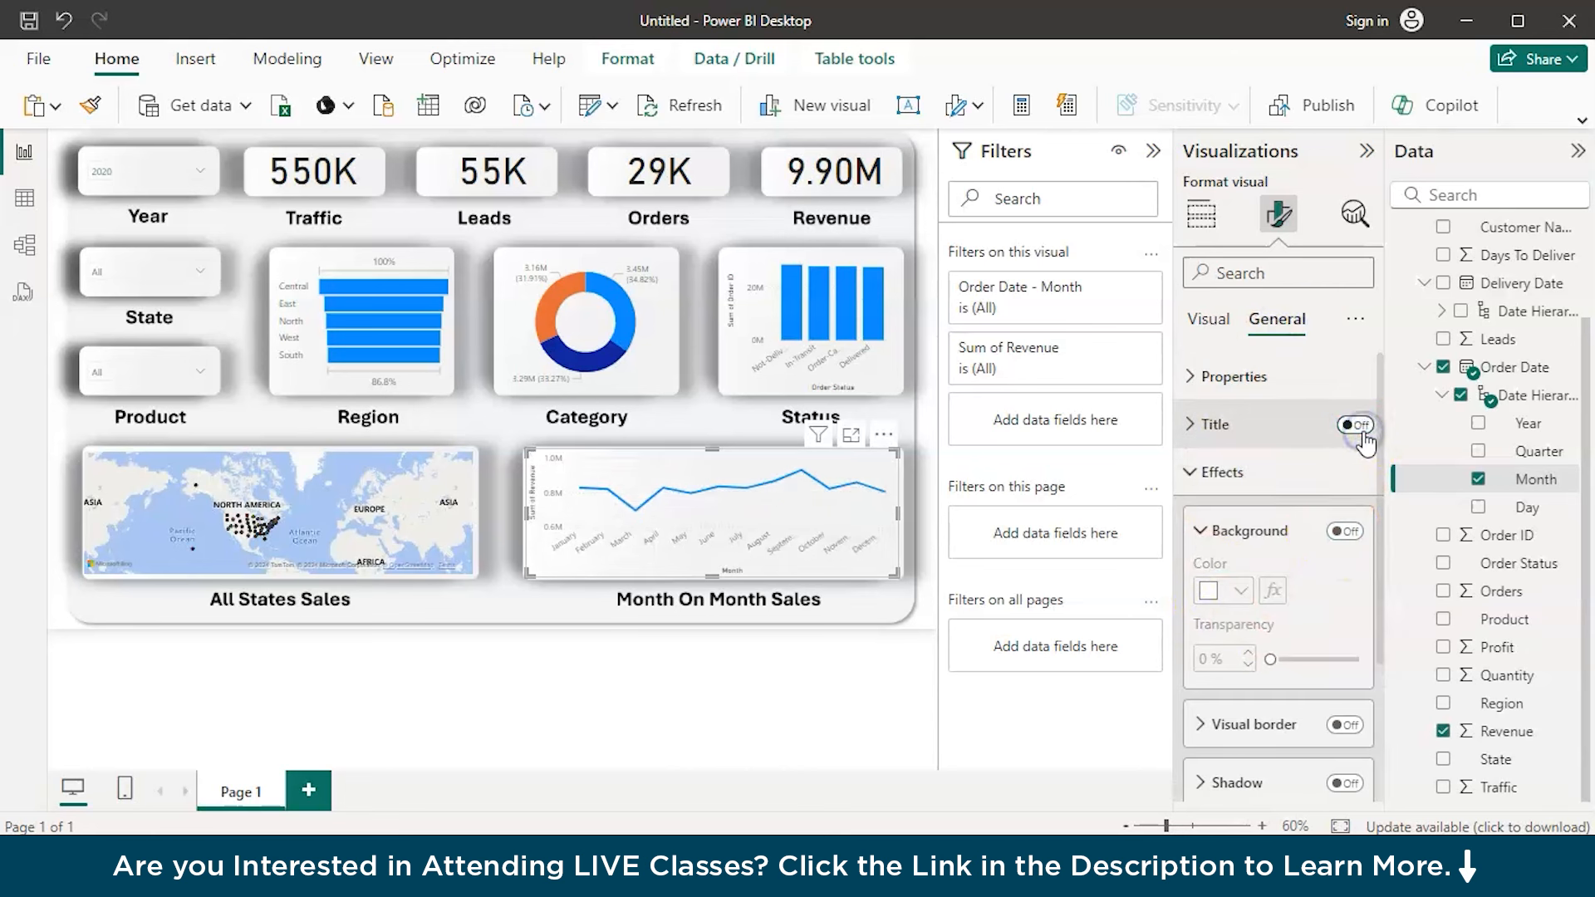
click(1198, 471)
click(1356, 569)
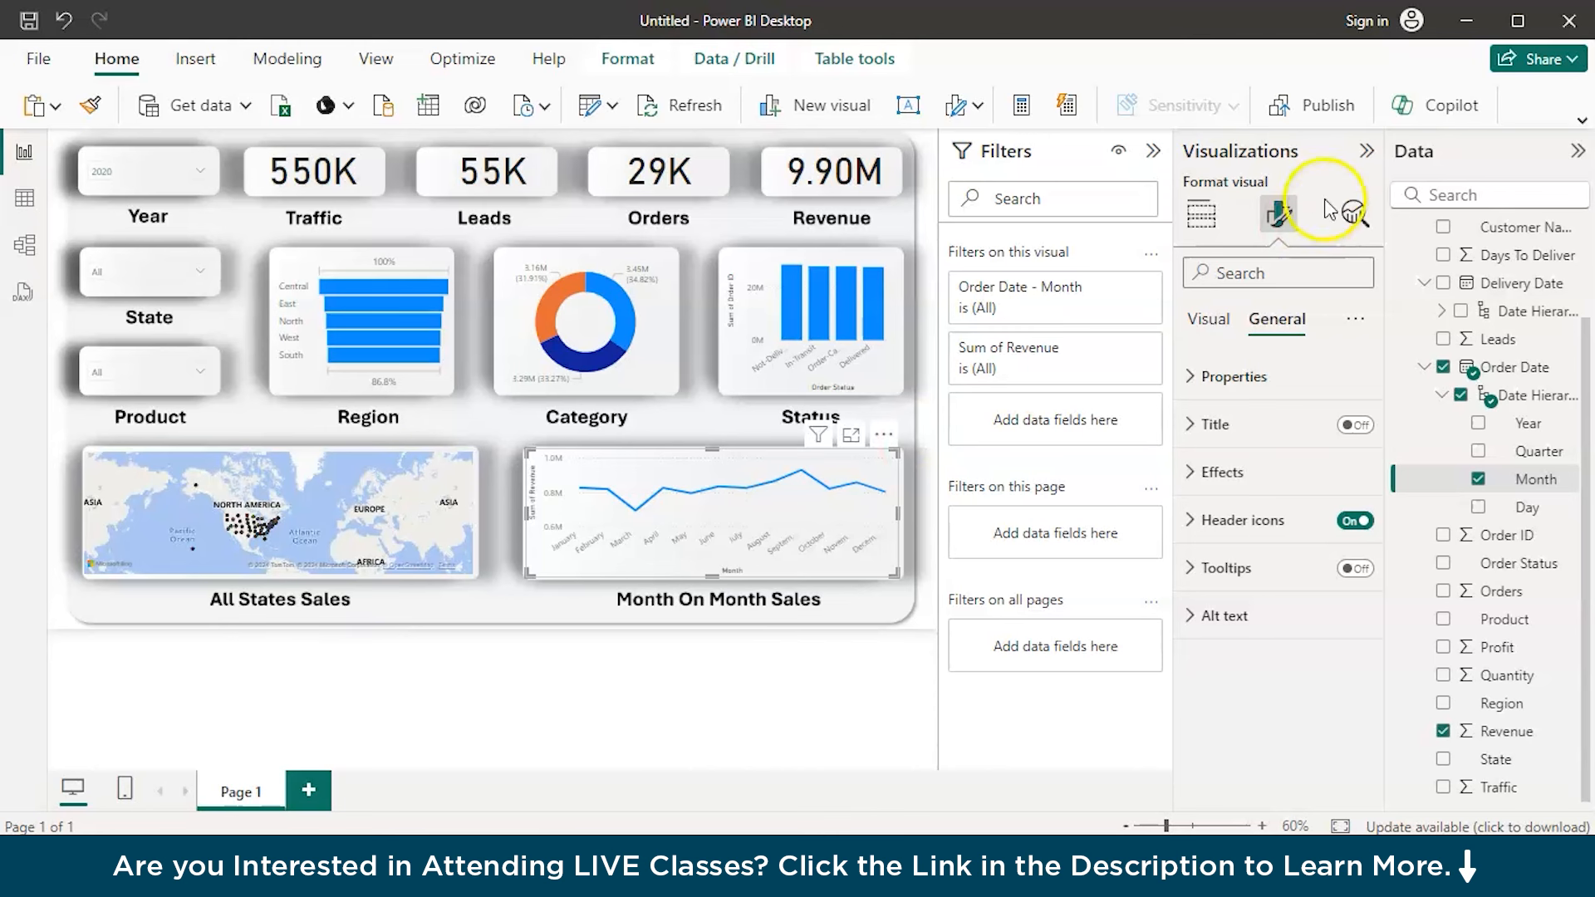
Collapse the Visualizations, Filters and Data panes to give the report canvas more room
click(1366, 155)
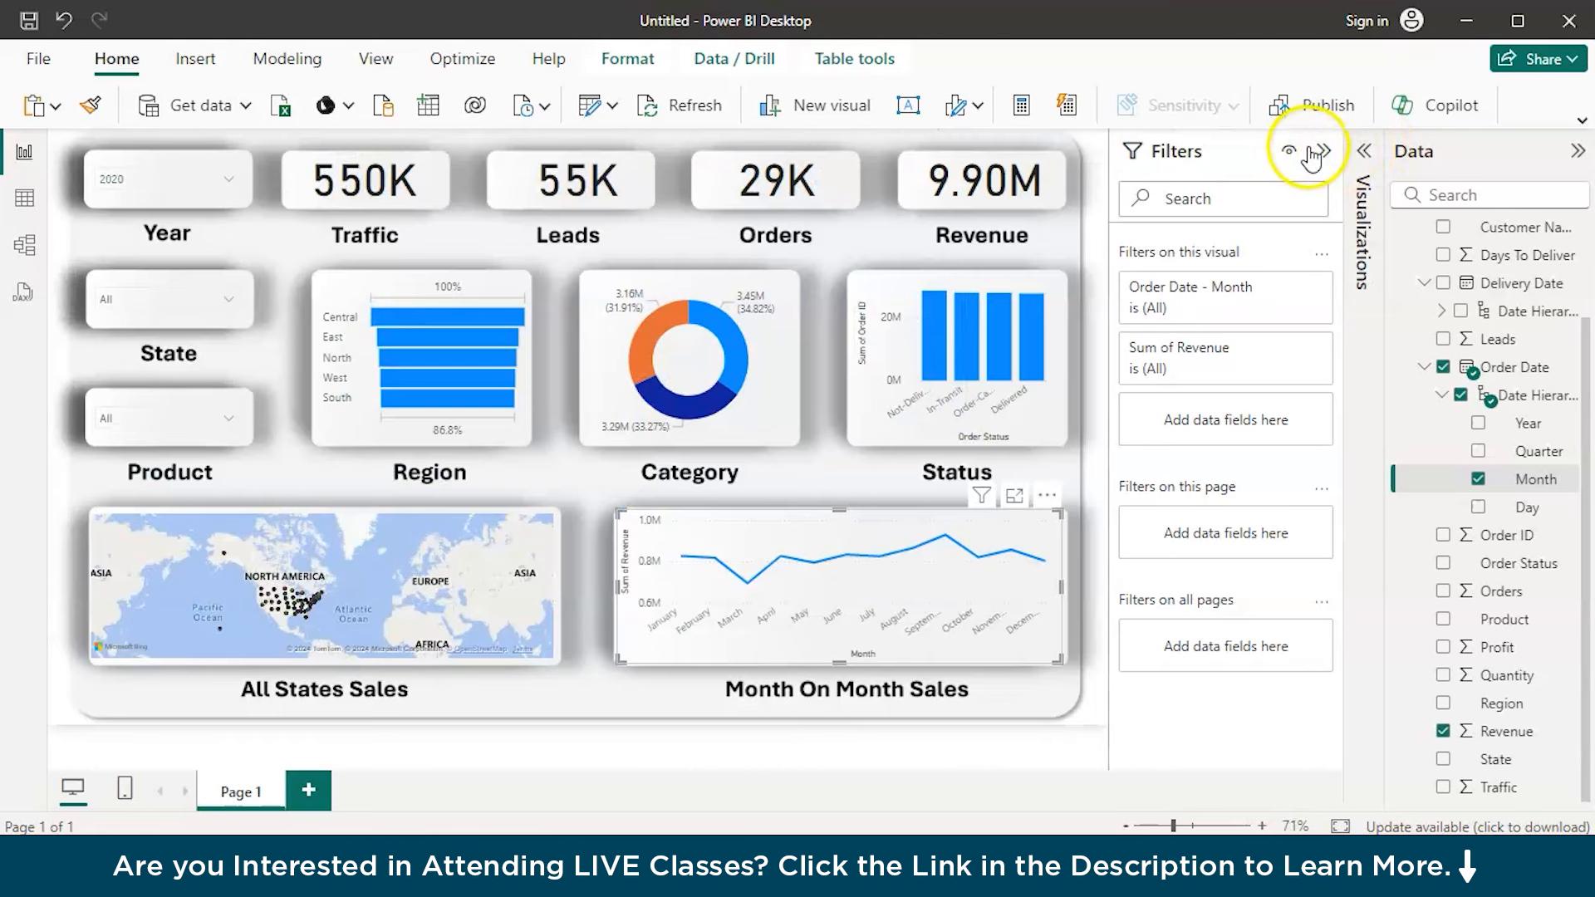
click(1314, 151)
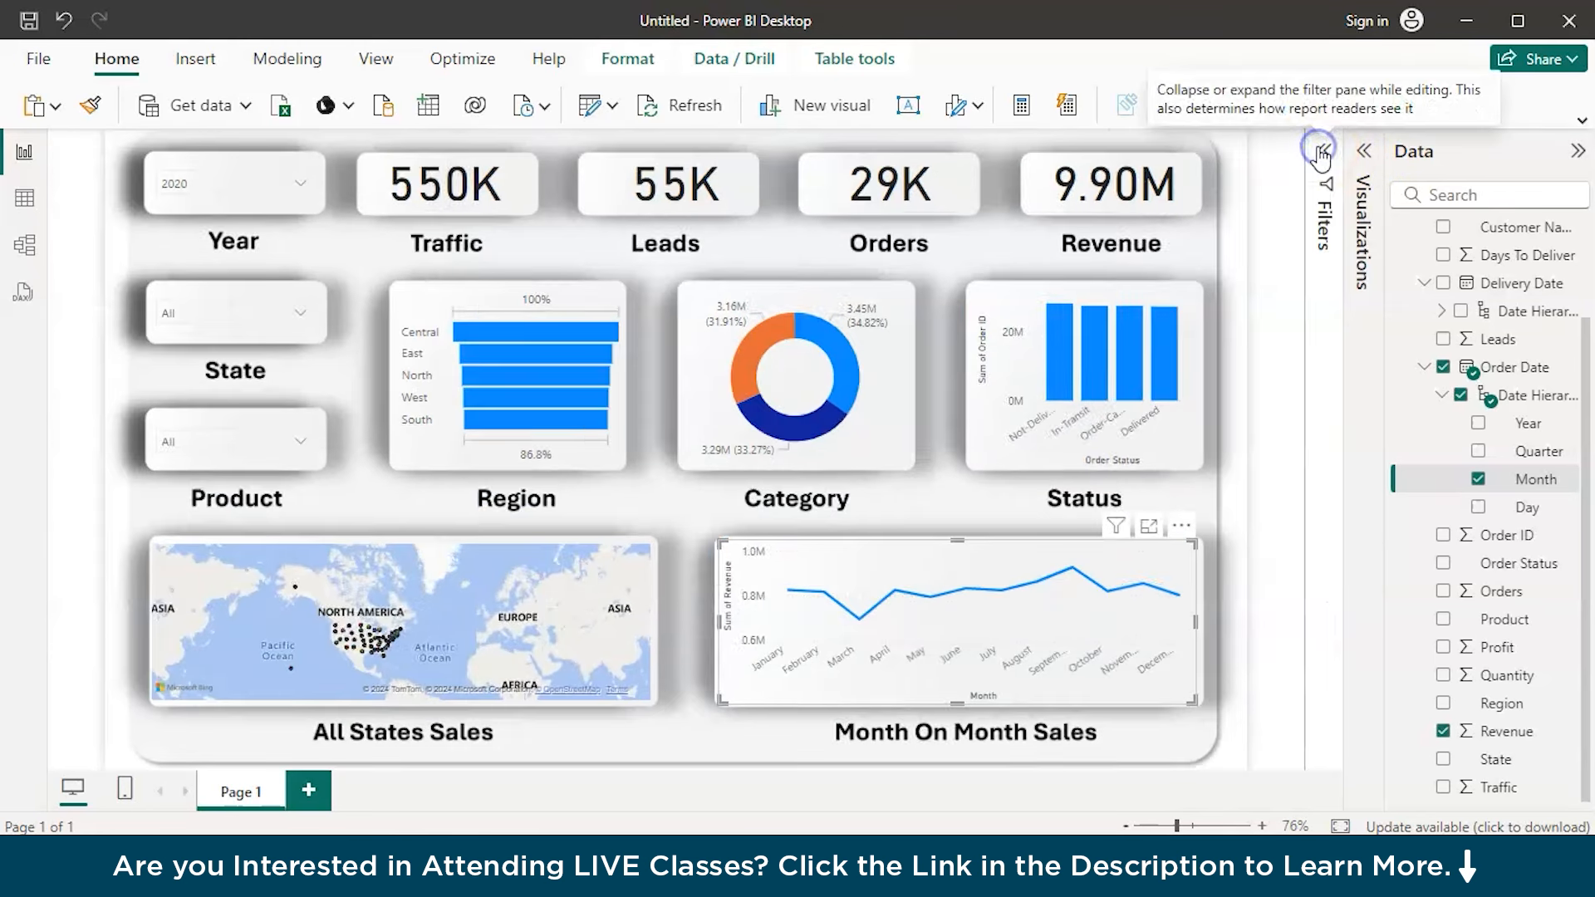
click(1576, 152)
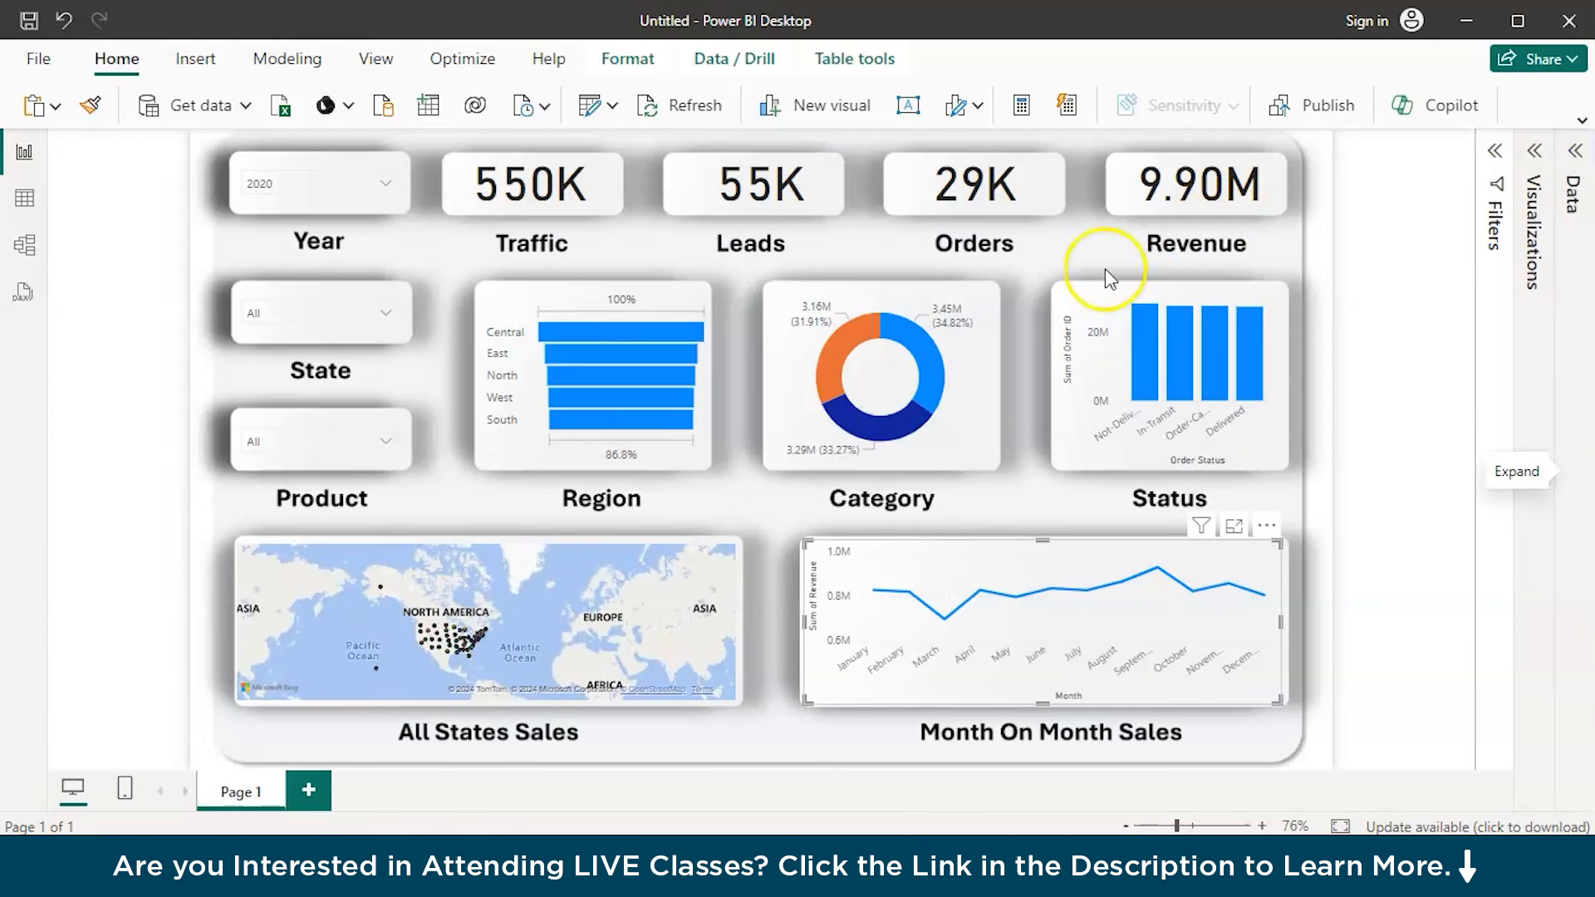
Save the report in the Documents folder under the name PBI Sales Dashboard
click(30, 21)
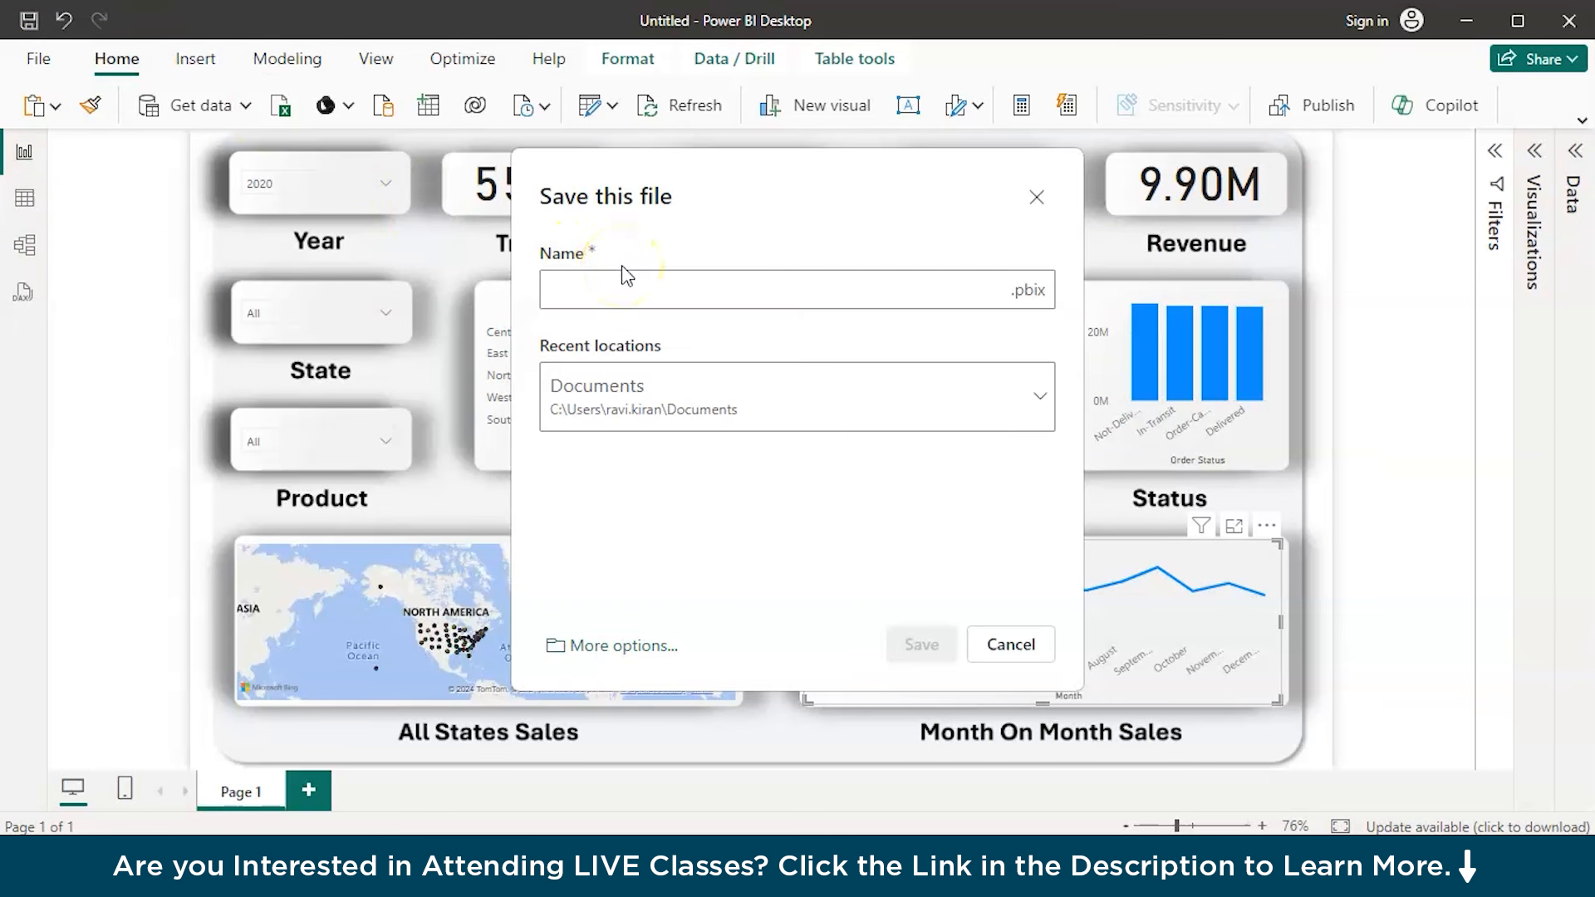
text(PBI S)
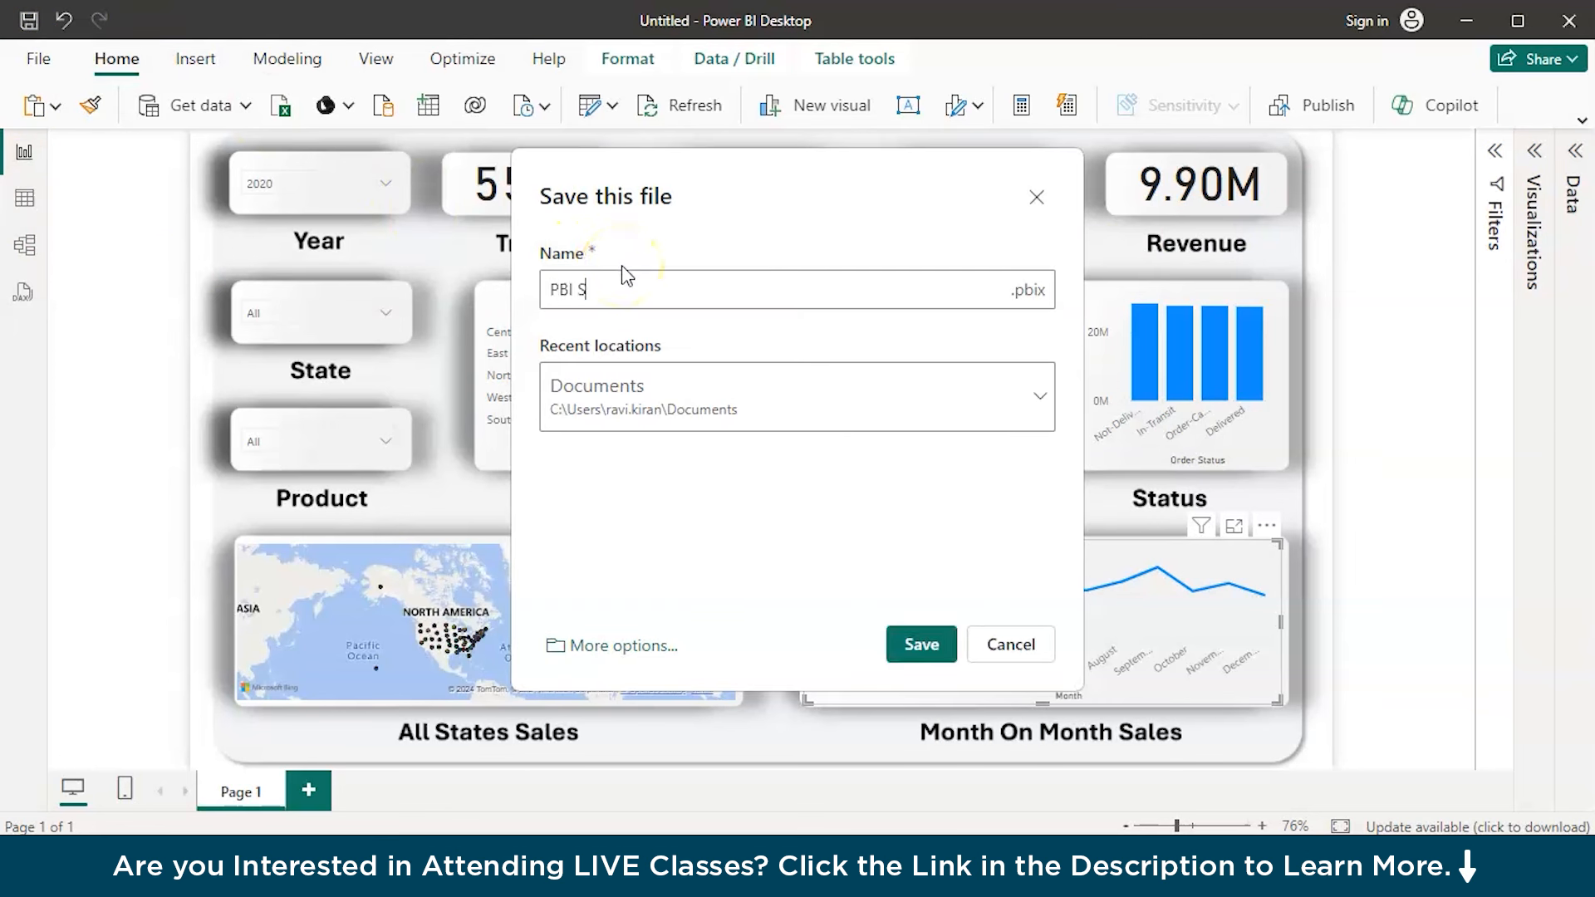
text(ales Dashboard)
click(918, 644)
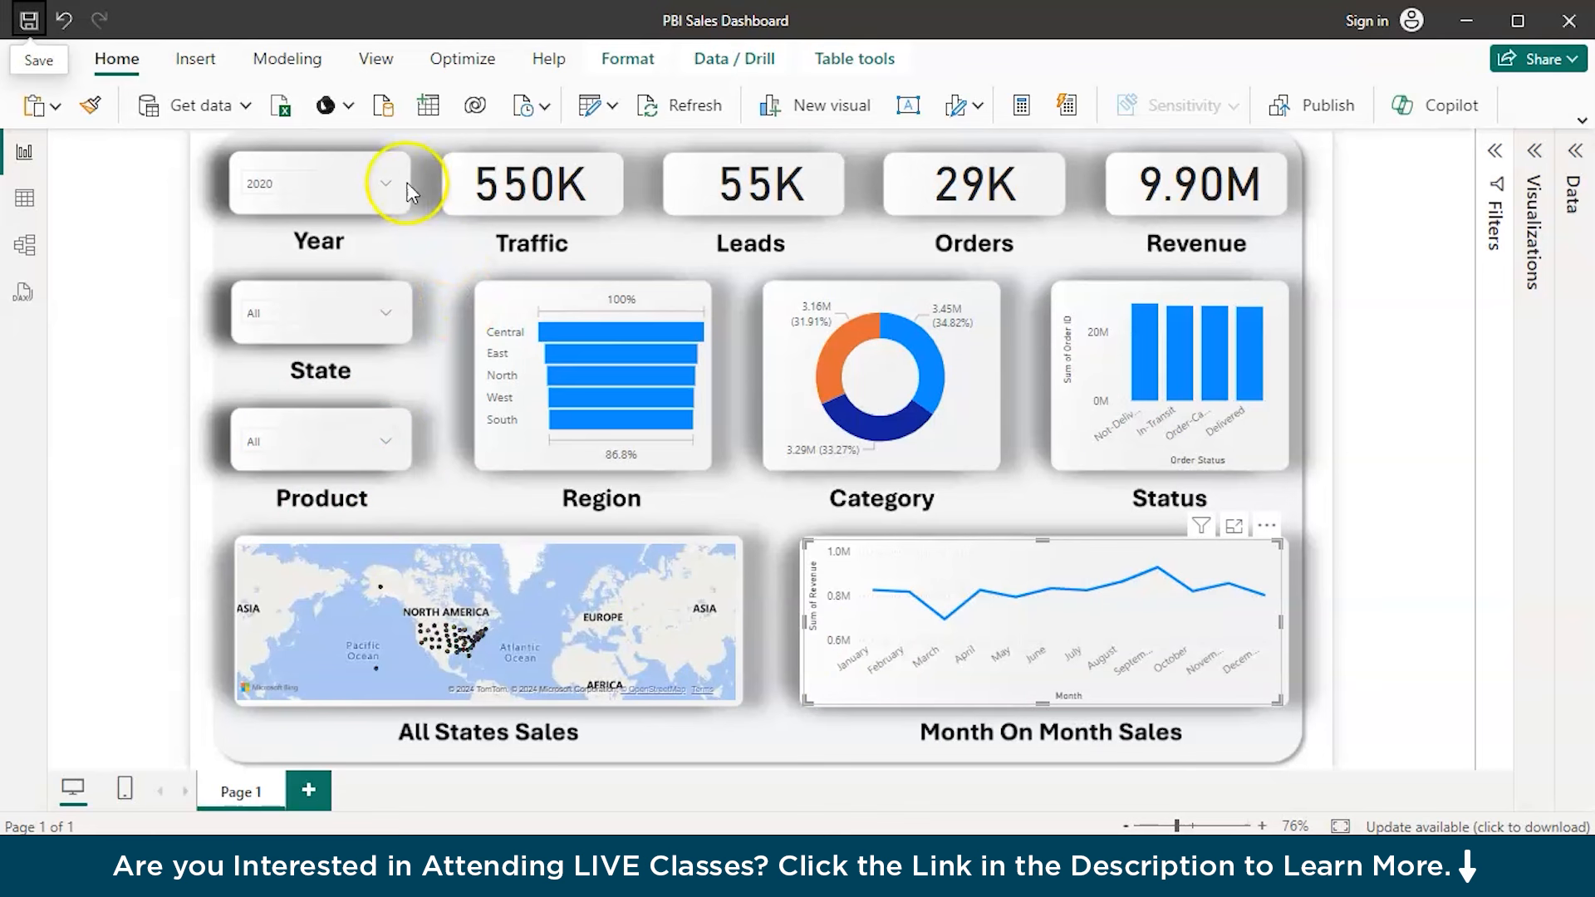
Check which years the Year slicer offers, leaving its selection as it is
click(385, 181)
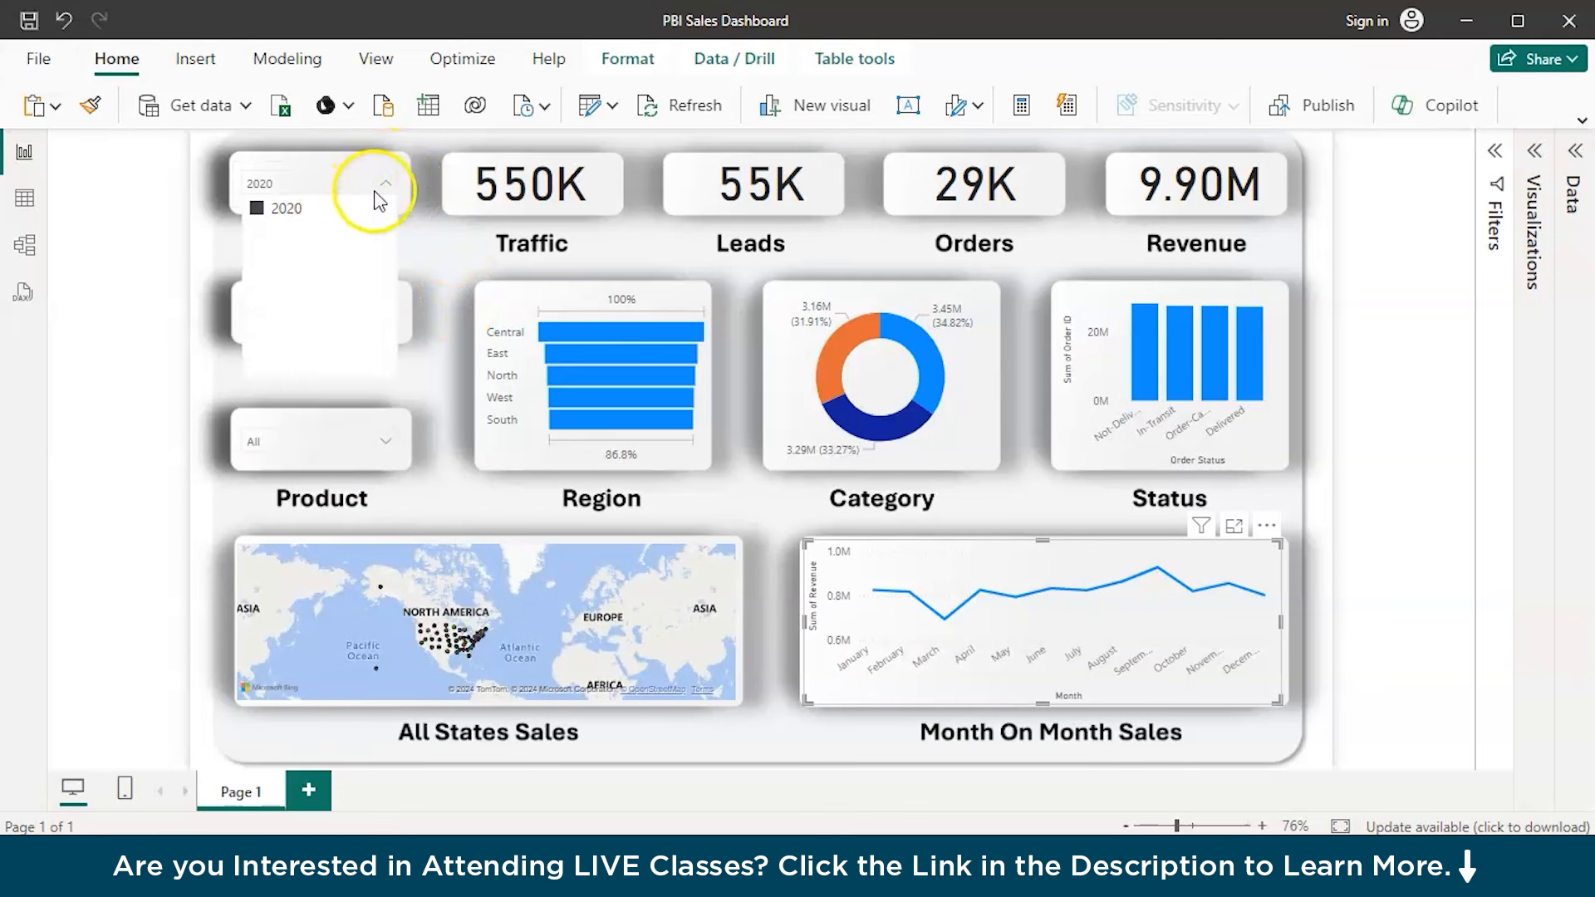
click(386, 185)
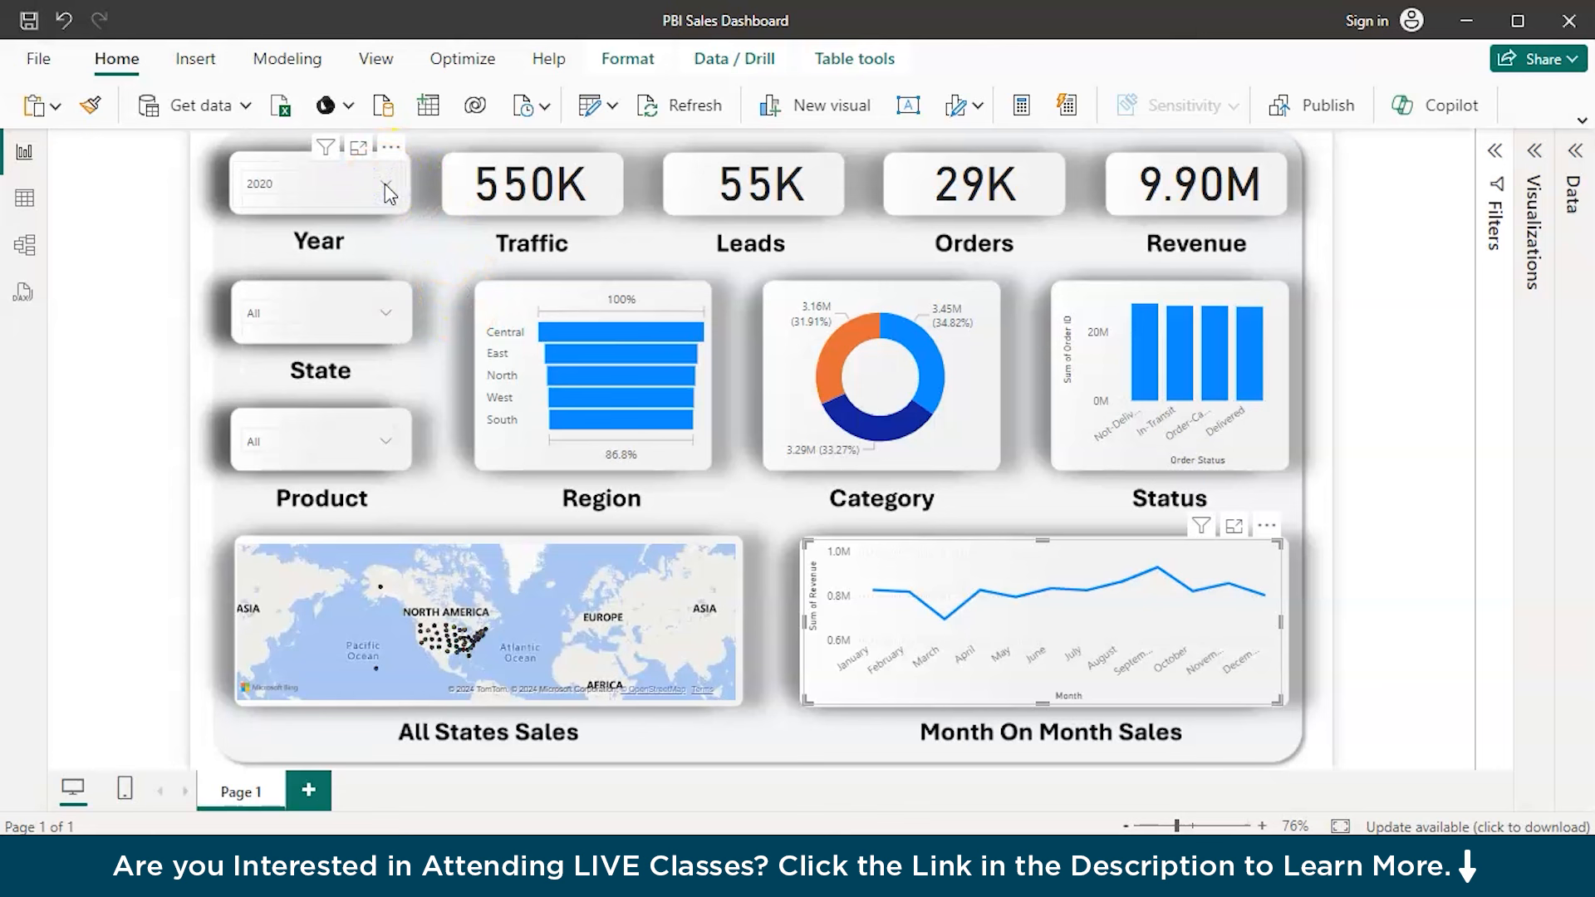